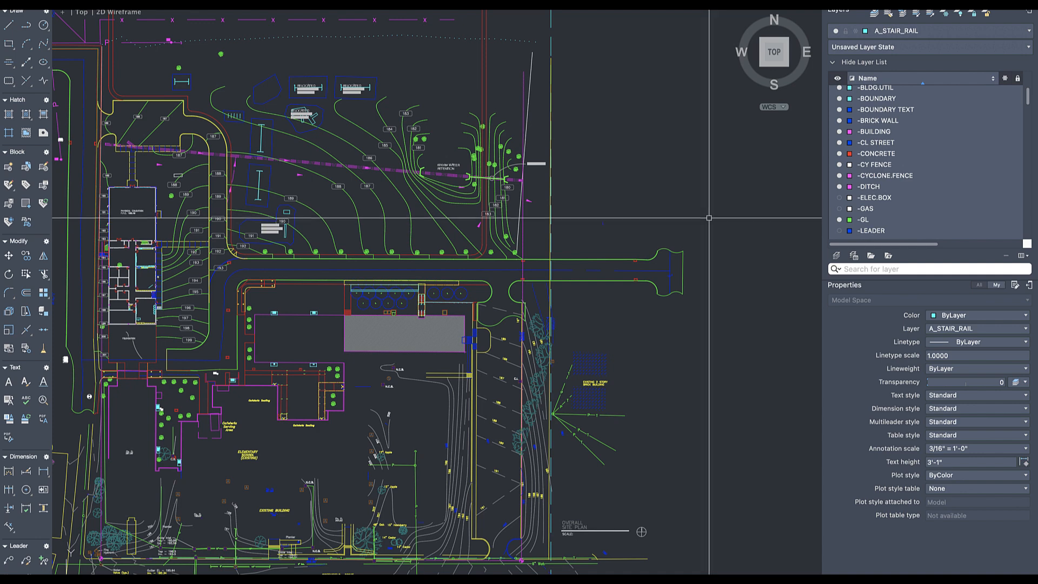
- Attach the 1.3 MB JPEG from the LA 2544 Sketches folder and place it over the road north of the hatched building
scroll(396, 293, "up", 4)
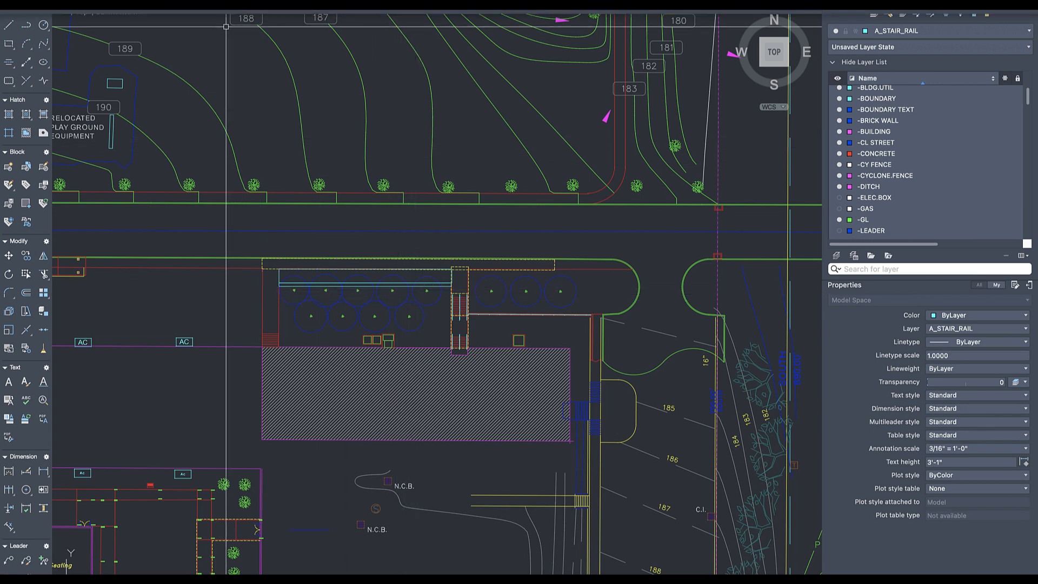
left_click(185, 2)
left_click(215, 32)
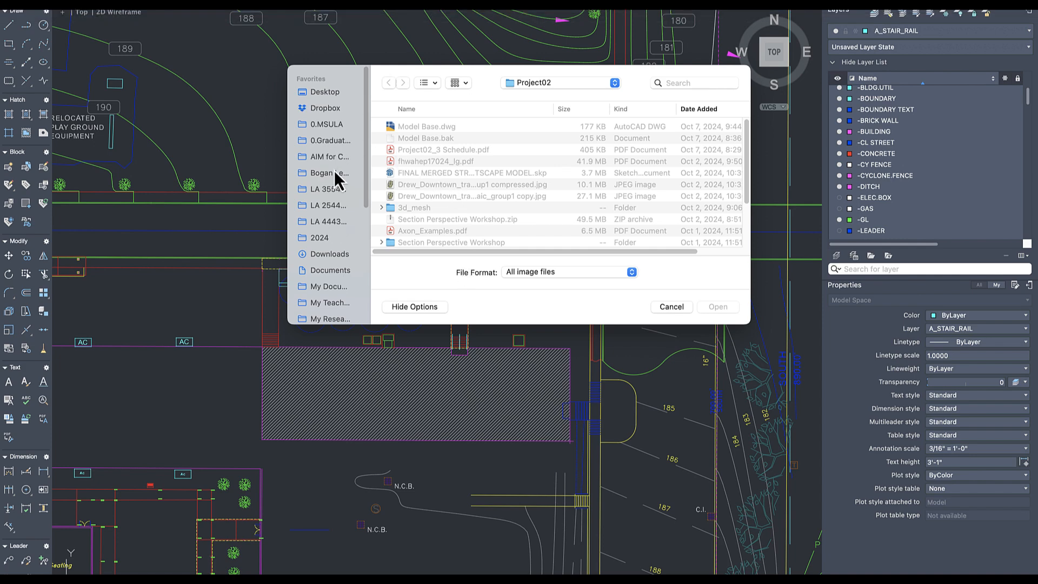
left_click(330, 205)
double_click(424, 152)
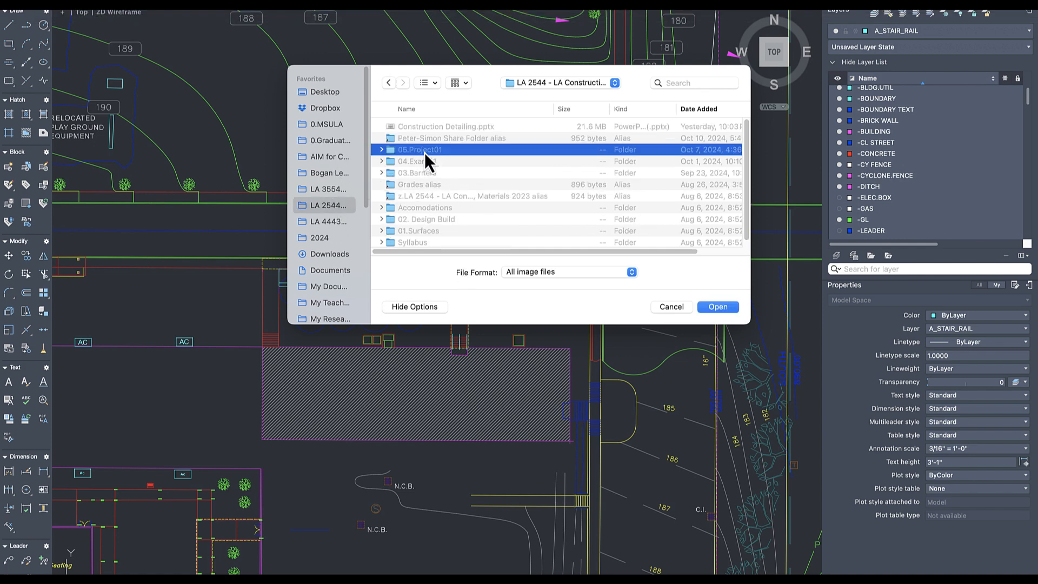
left_click(420, 131)
double_click(419, 131)
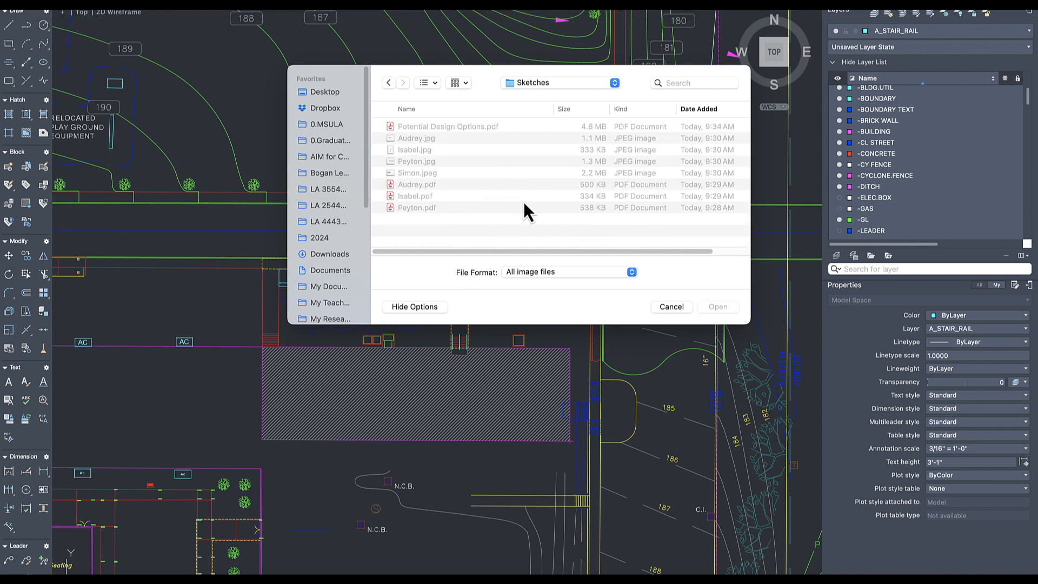
left_click(430, 162)
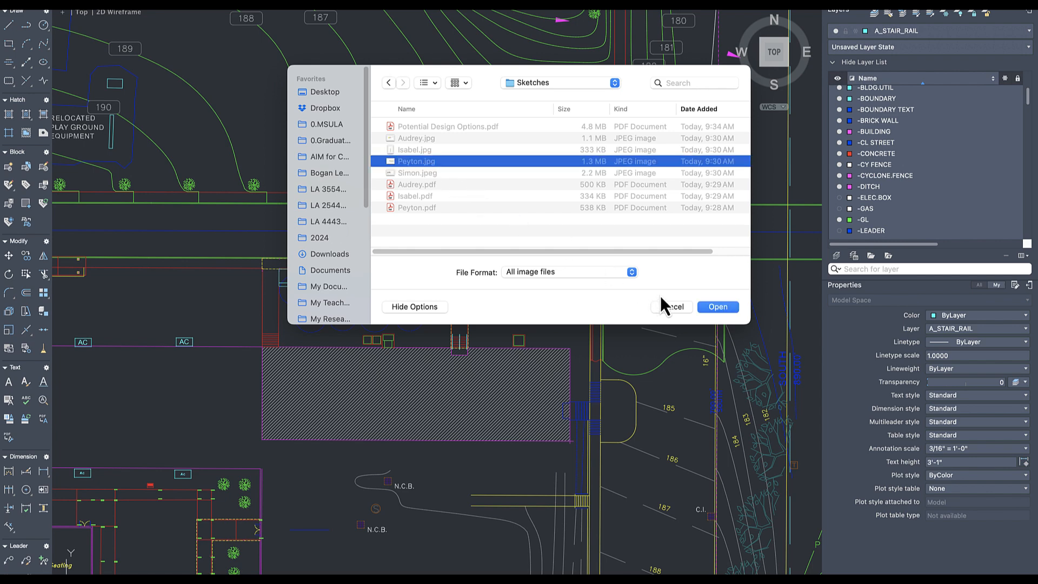
left_click(718, 306)
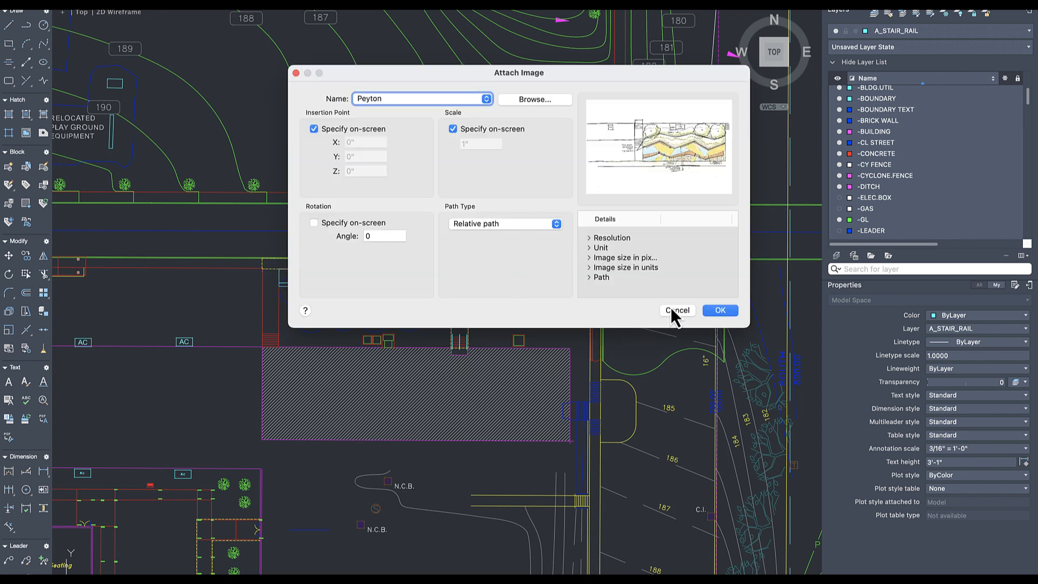
left_click(719, 312)
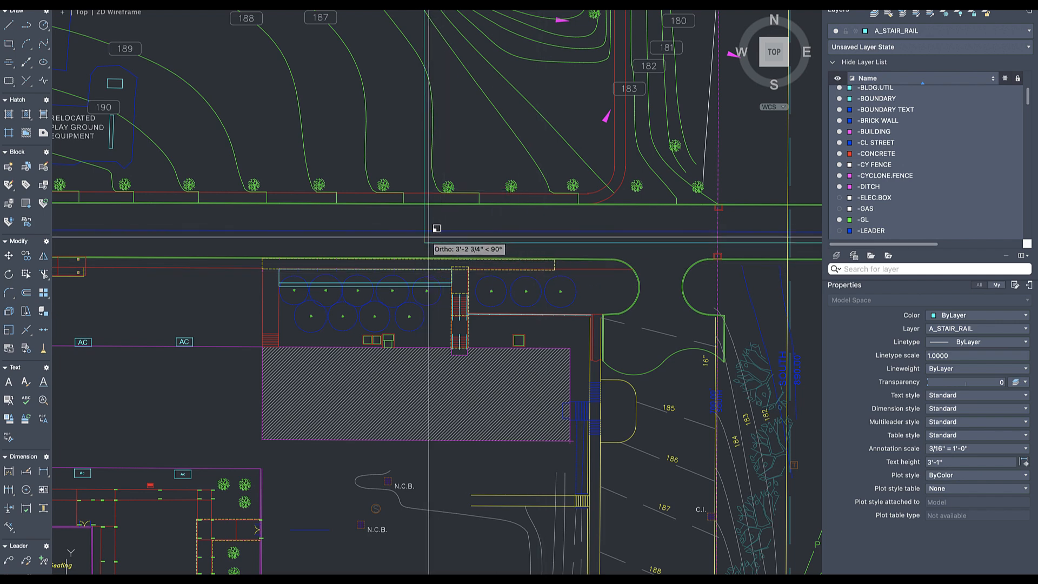
left_click(428, 237)
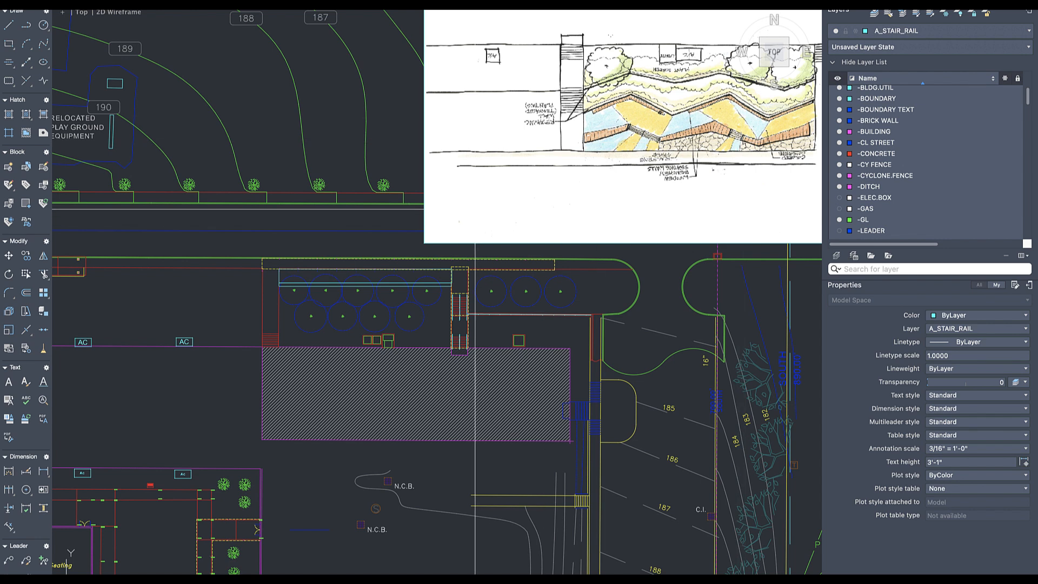
- Select the attached image and create a new layer named "image sketch"
left_click(426, 133)
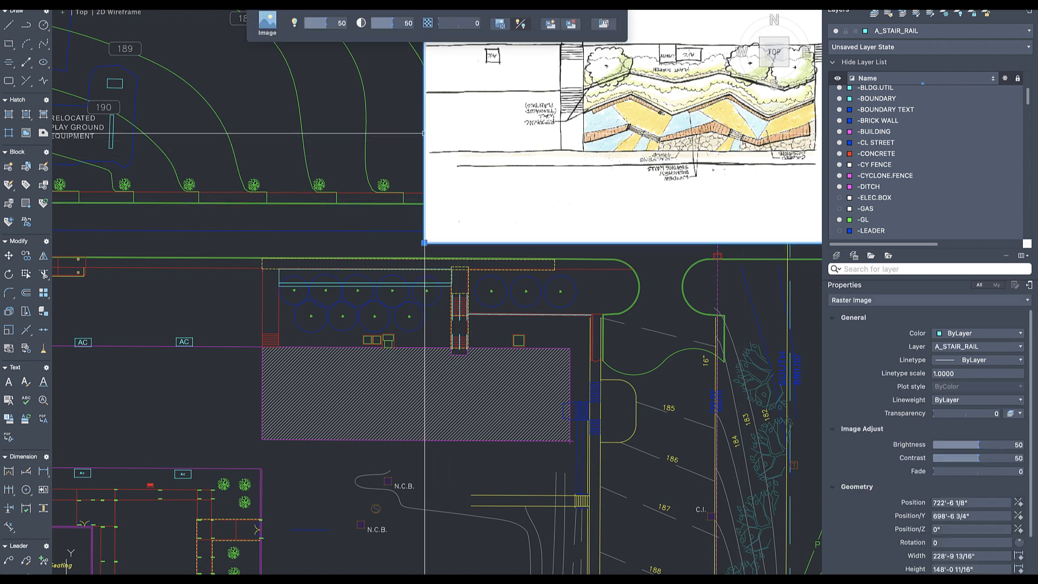
left_click(837, 256)
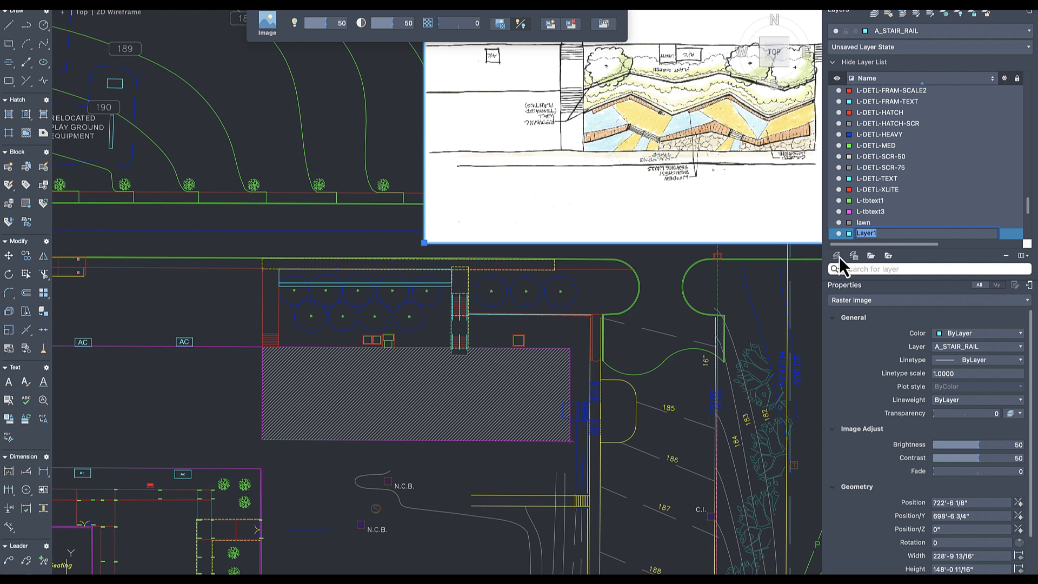
type("image sketch")
key("Return")
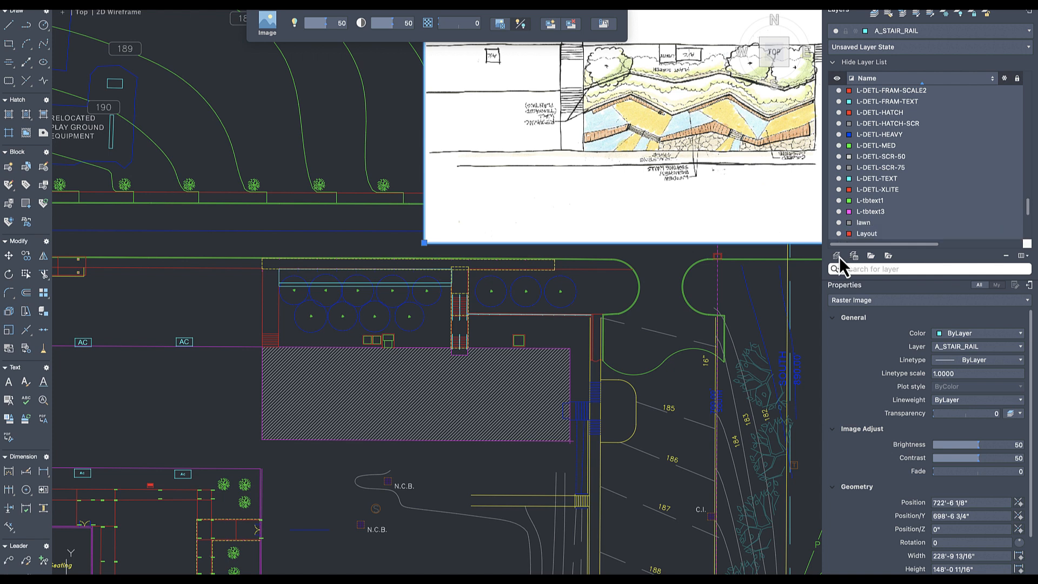
- Assign the attached image to the "image sketch" layer
scroll(932, 191, "down", 3)
scroll(925, 183, "down", 1)
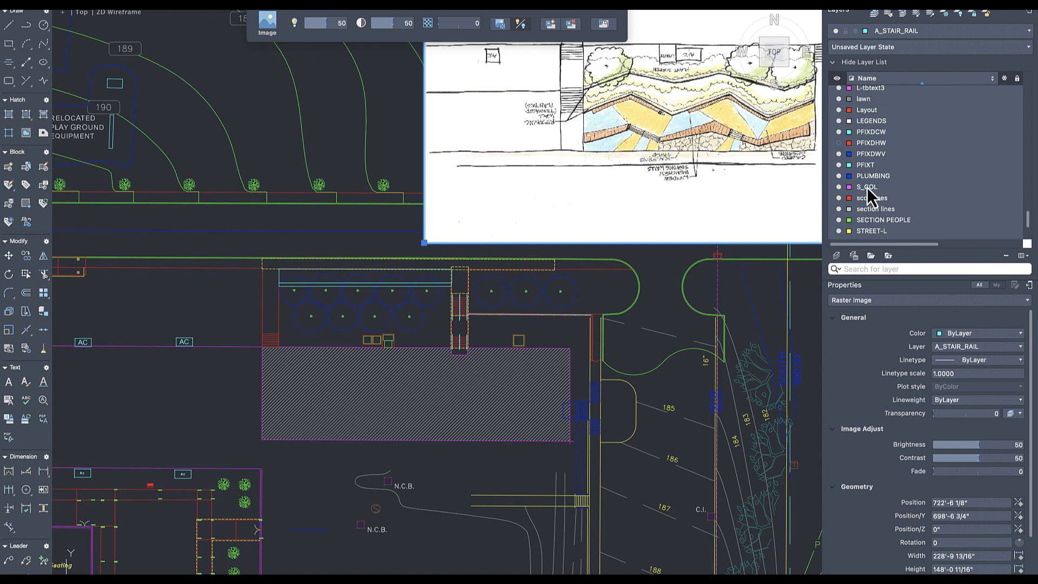
left_click(946, 335)
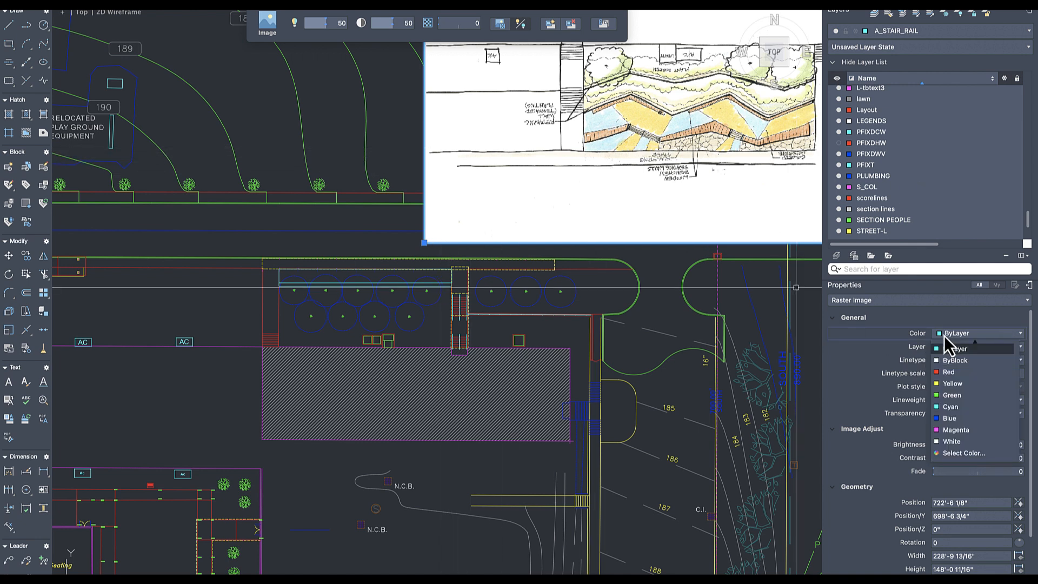
left_click(935, 335)
left_click(951, 348)
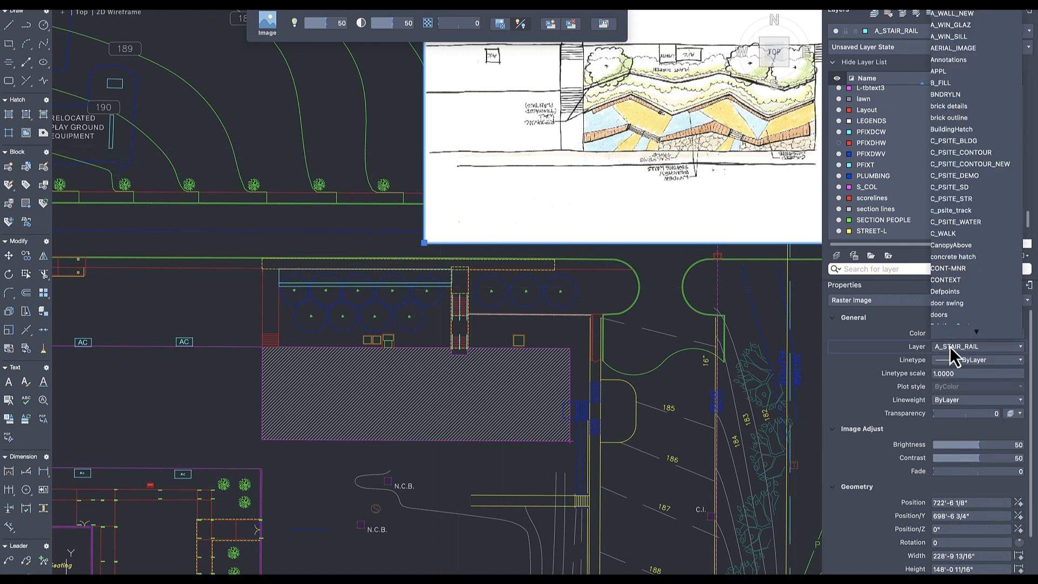
scroll(972, 219, "down", 1)
scroll(970, 214, "down", 5)
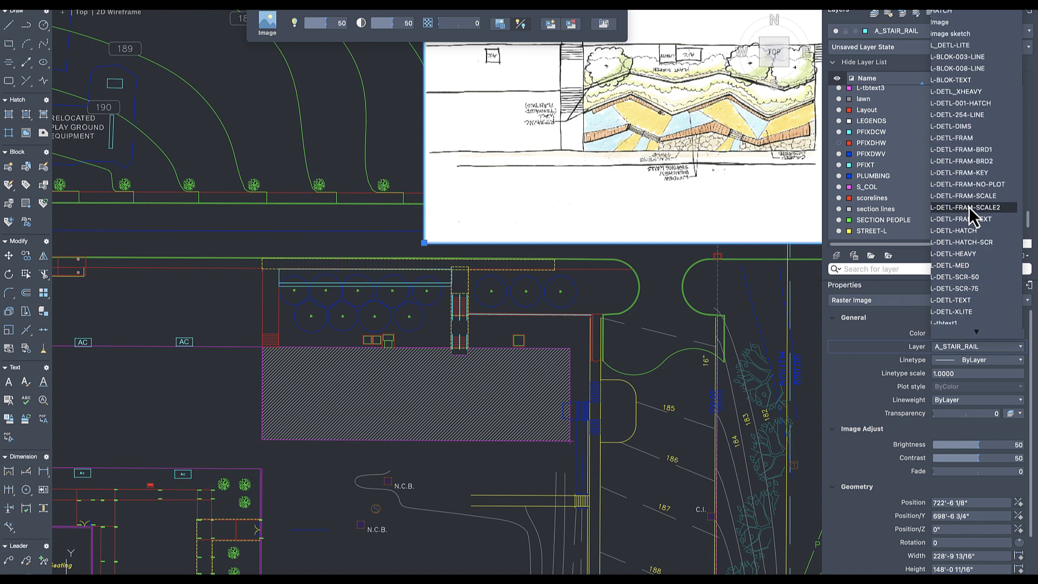
left_click(948, 33)
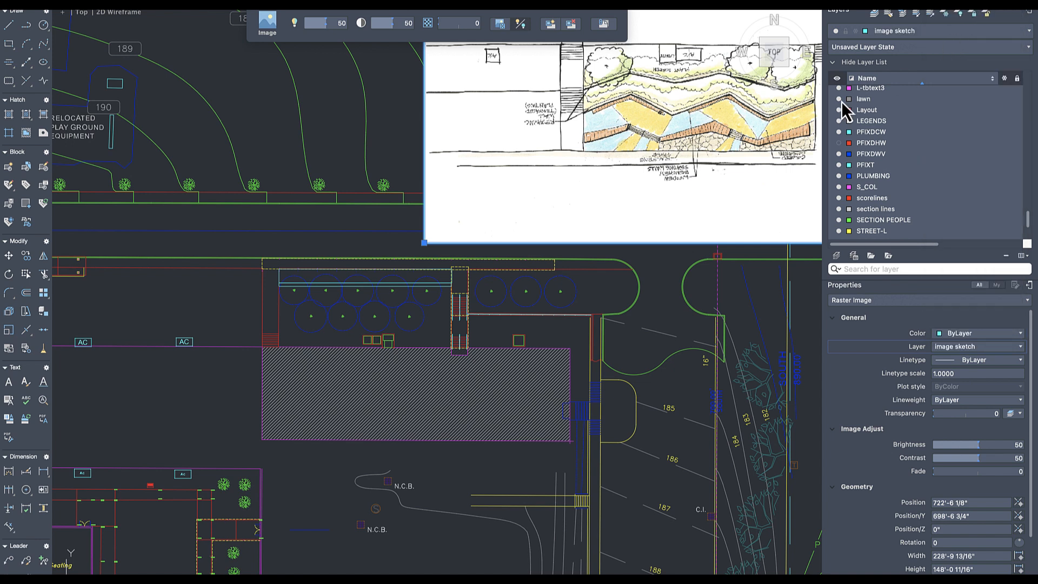
- Set the sketch image's fade to 63
double_click(425, 120)
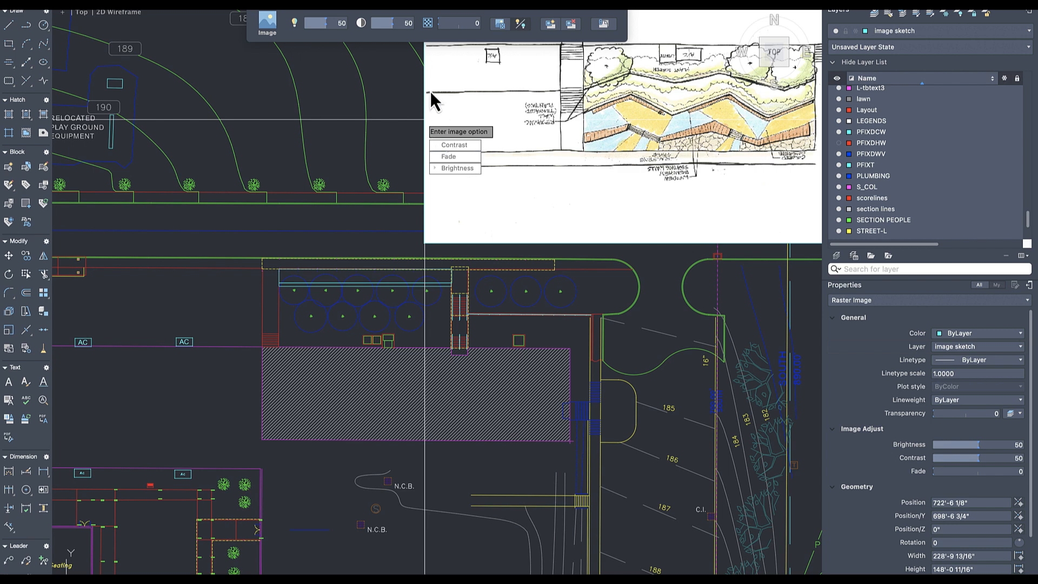
left_click(463, 25)
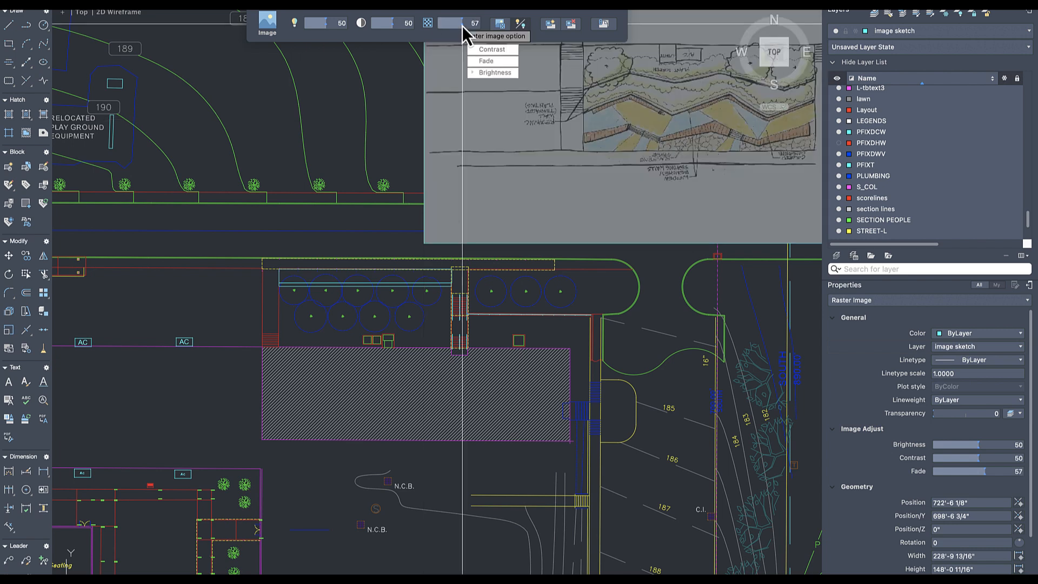
left_click_drag(464, 27, 465, 27)
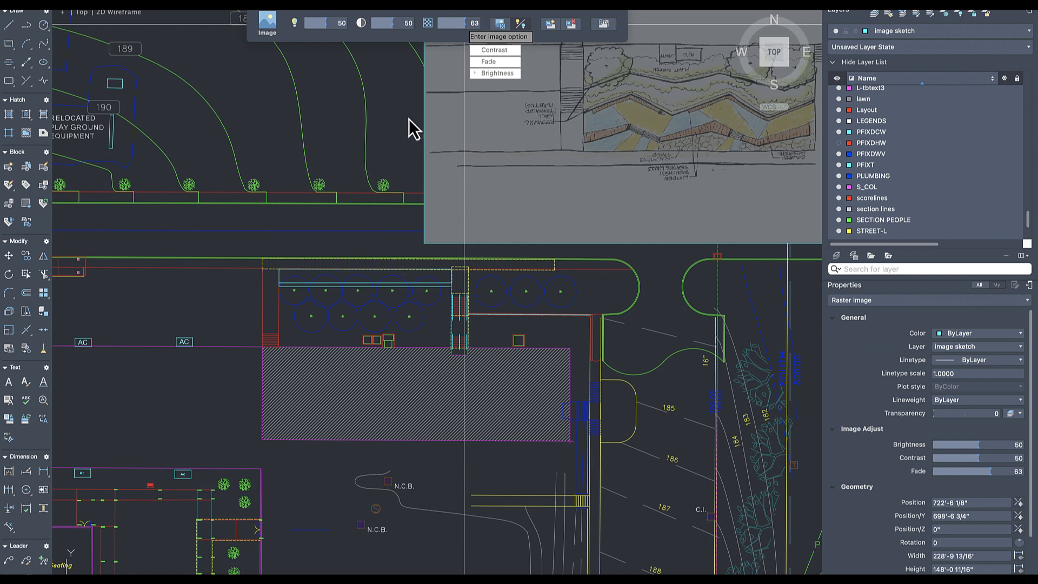
key("Escape")
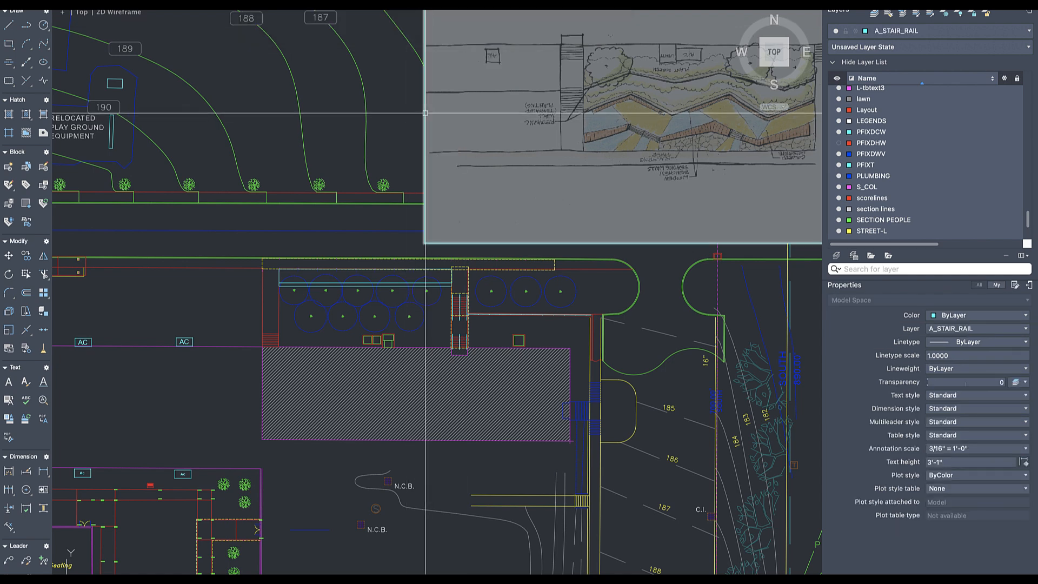
- Examine the sketch's staircase and plaza corners and the matching staircase on the site plan as alignment reference points
left_click(424, 112)
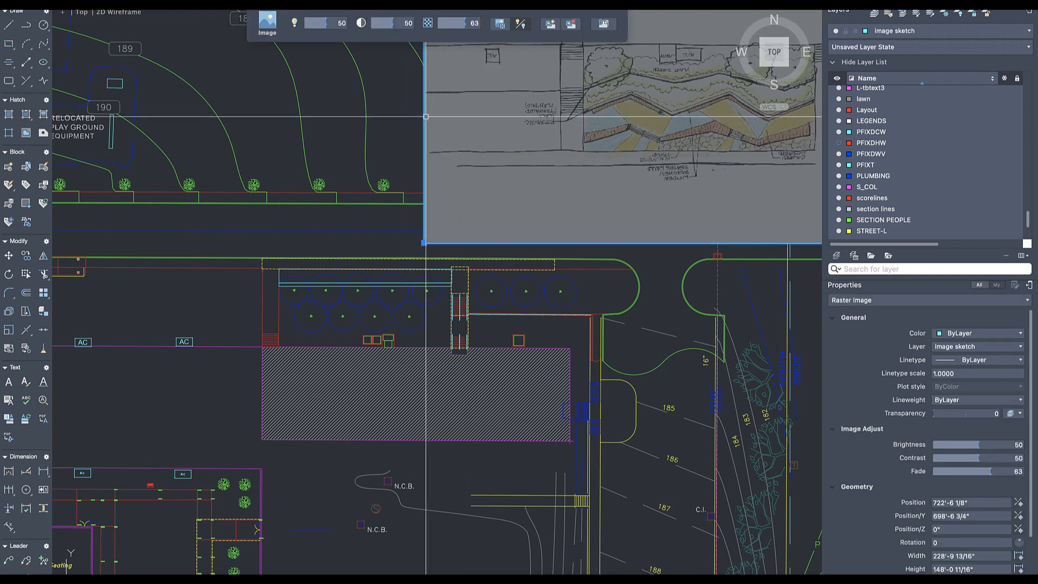
scroll(432, 144, "down", 3)
middle_click_drag(433, 144, 413, 192)
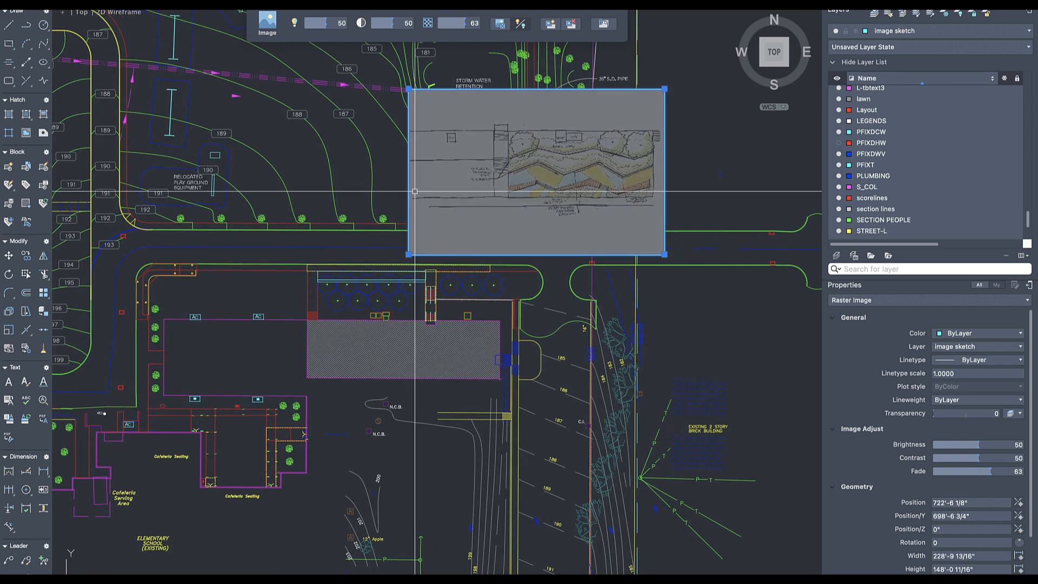
key("Escape")
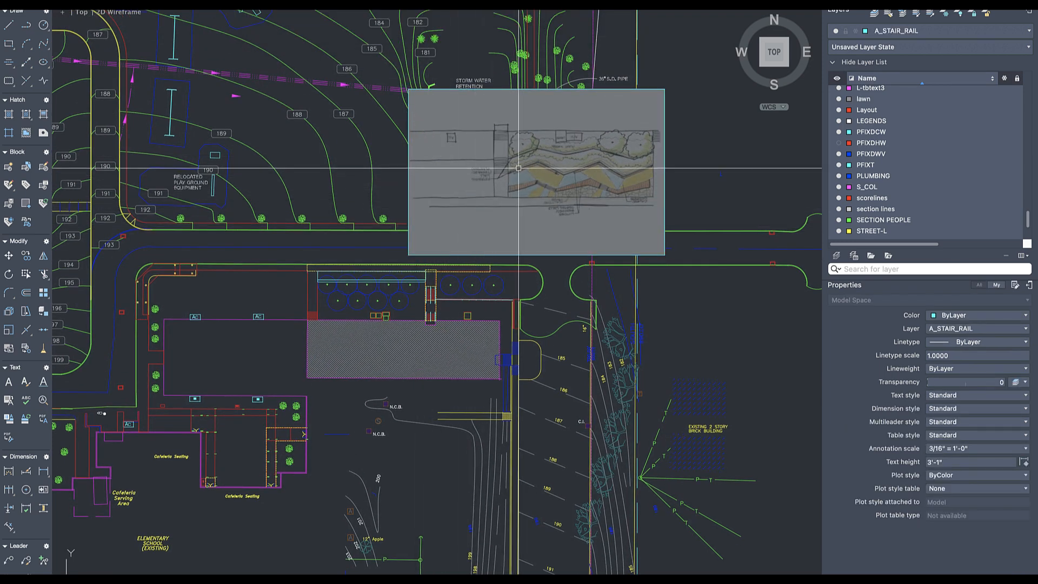
scroll(518, 181, "up", 2)
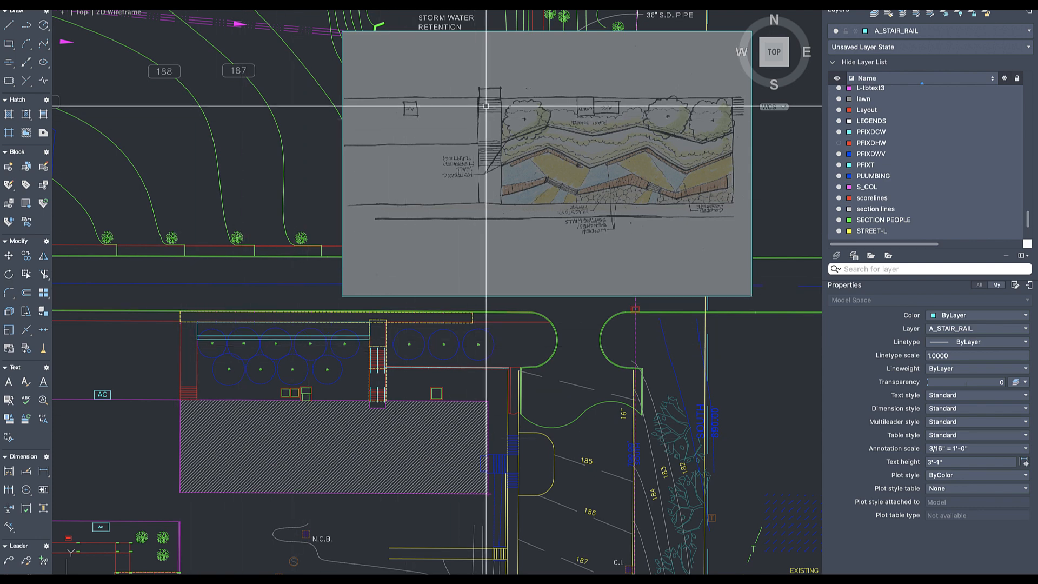
scroll(486, 107, "up", 6)
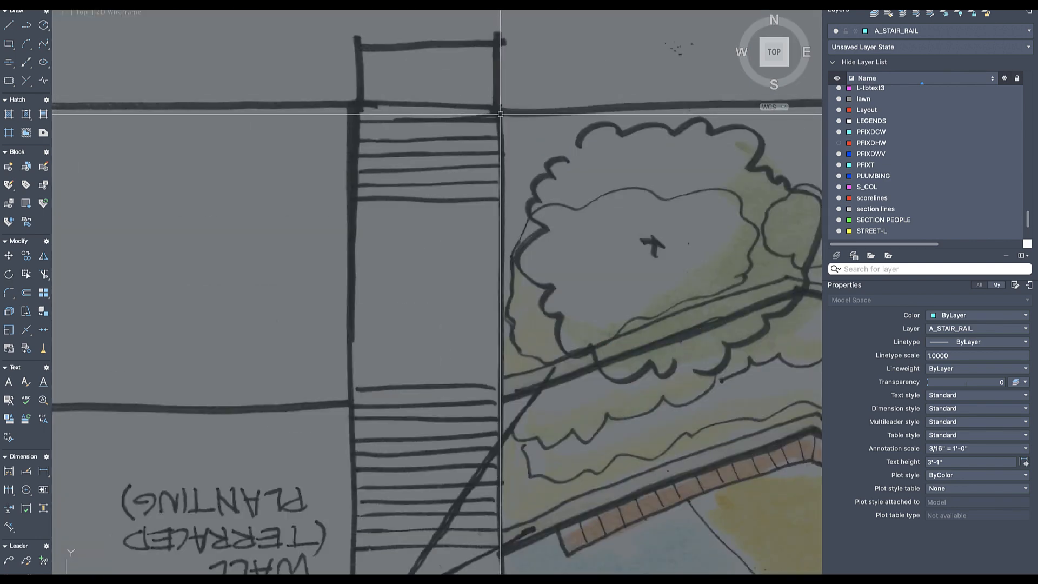
scroll(500, 114, "down", 8)
scroll(414, 355, "down", 2)
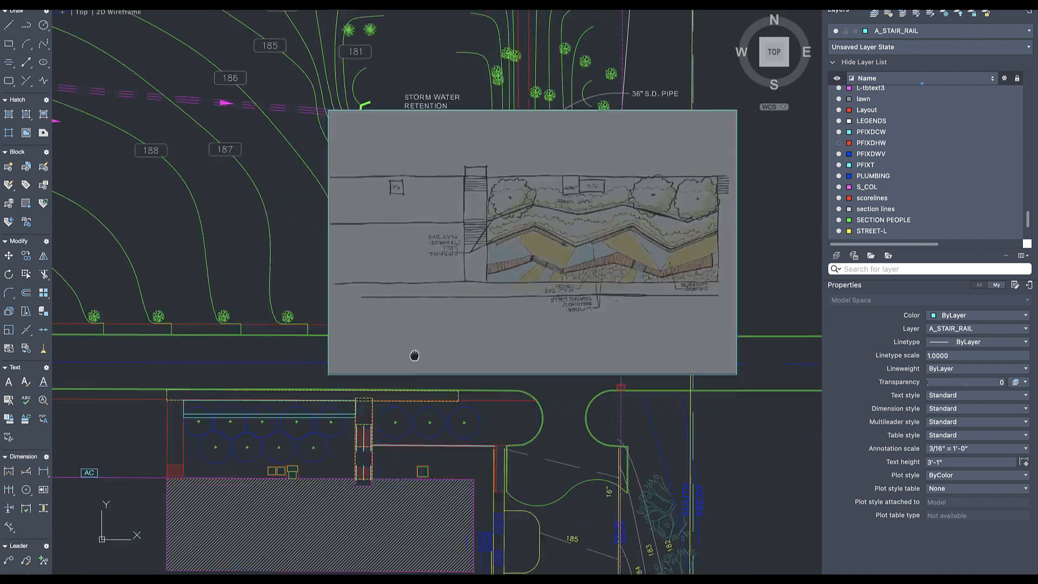
middle_click_drag(414, 355, 439, 320)
scroll(439, 320, "down", 2)
scroll(408, 403, "up", 6)
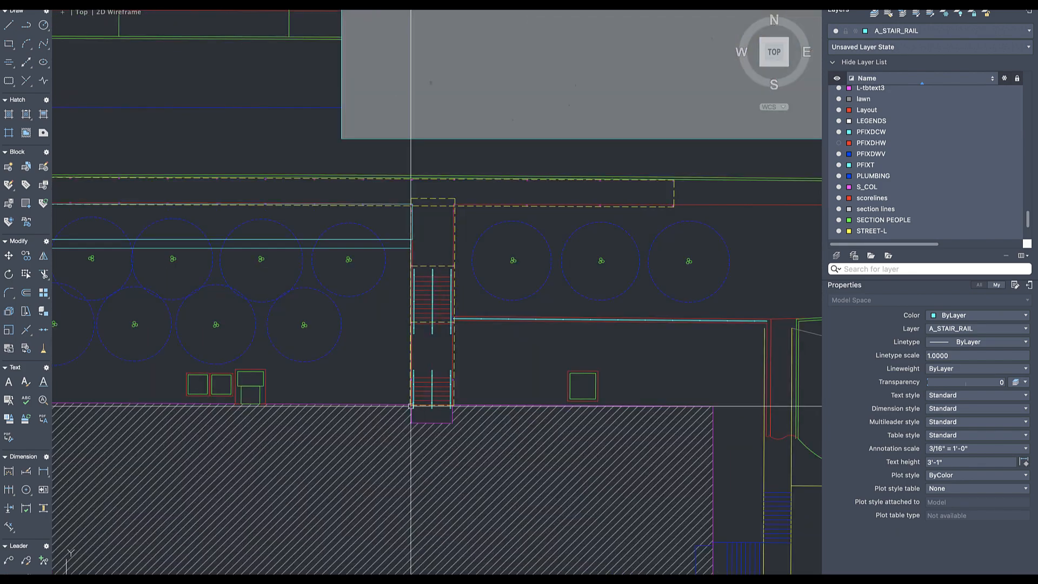
scroll(411, 406, "down", 8)
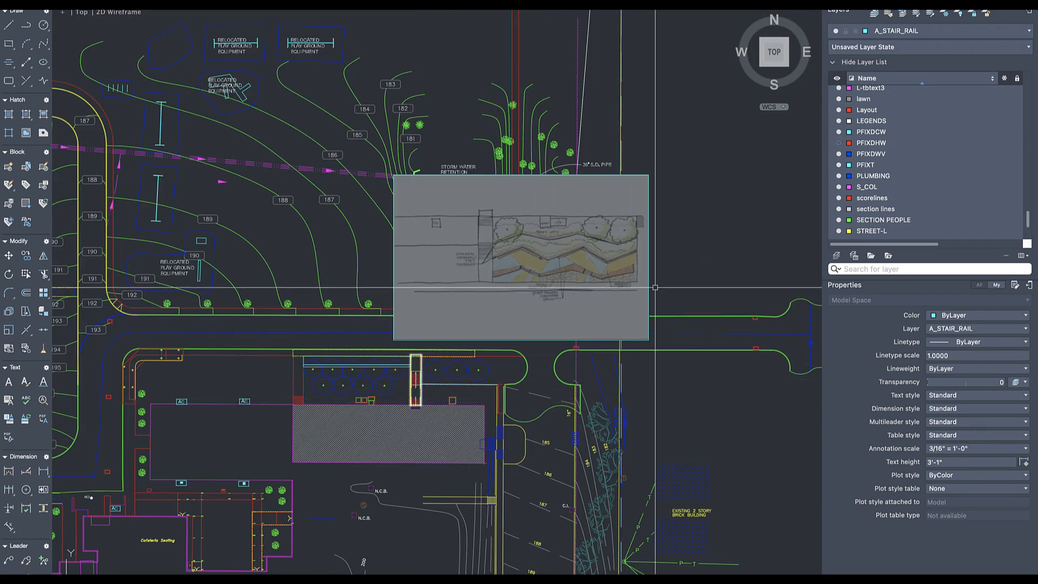
scroll(656, 288, "up", 7)
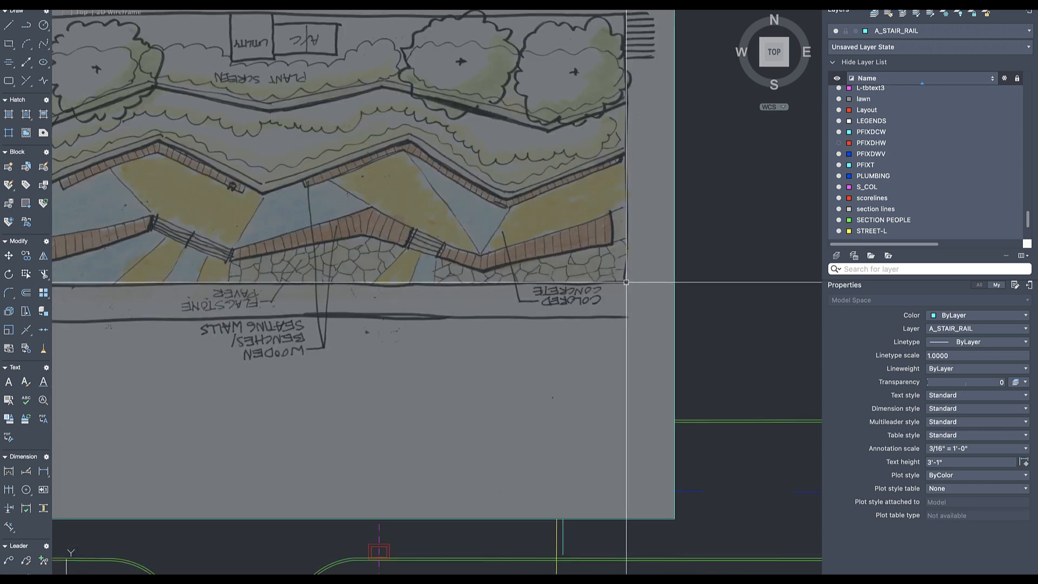
scroll(626, 281, "down", 6)
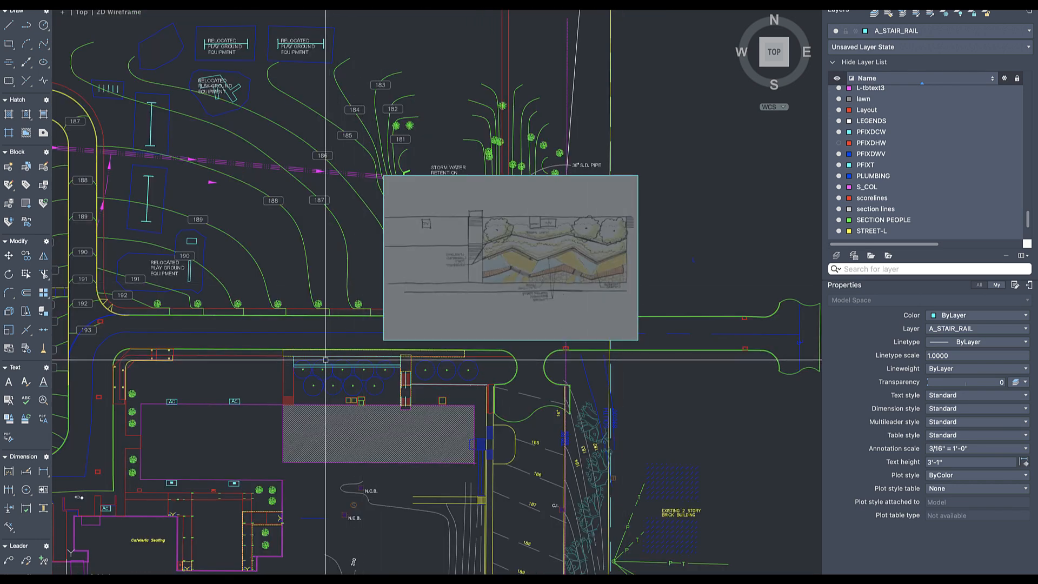
- Delete the cyan double line crossing the planting bed north of the hatched building
scroll(289, 358, "up", 8)
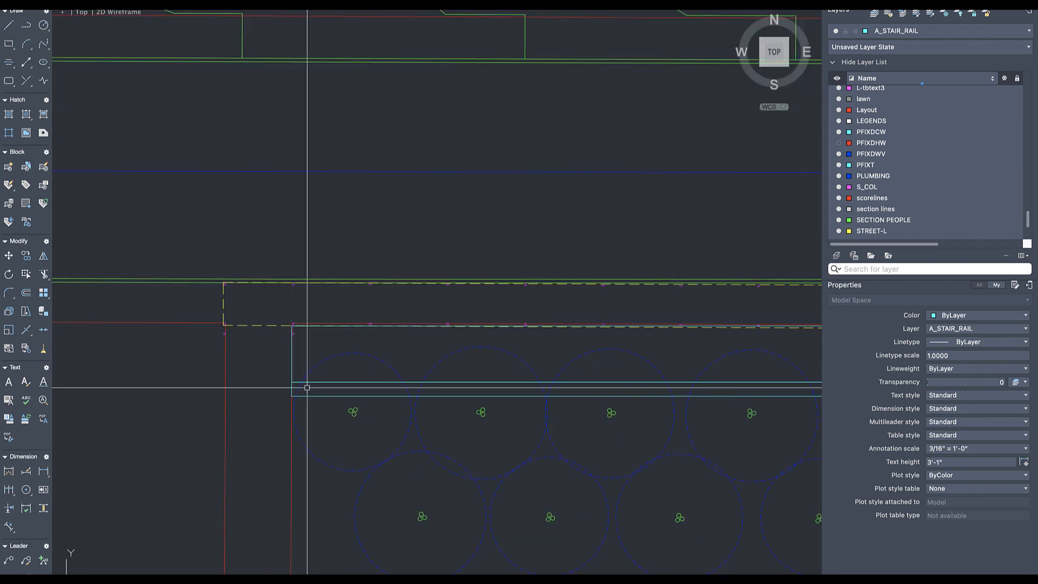
left_click_drag(341, 369, 327, 389)
key("Escape")
- Start aligning the sketch image by matching its stair corner at the building line to the plan's west stair corner at the hatched building
scroll(326, 389, "down", 10)
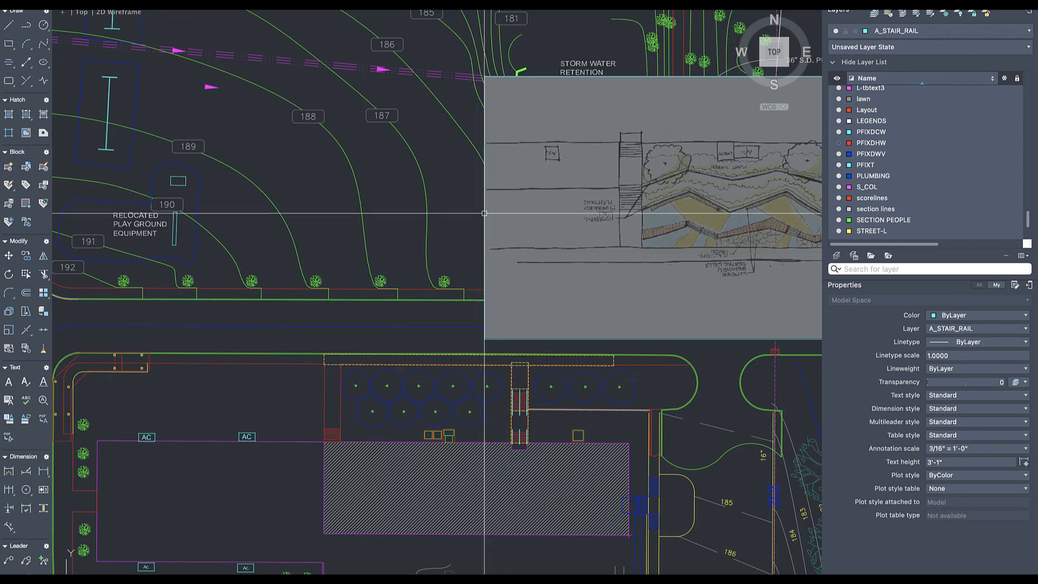
left_click(485, 213)
type("algin")
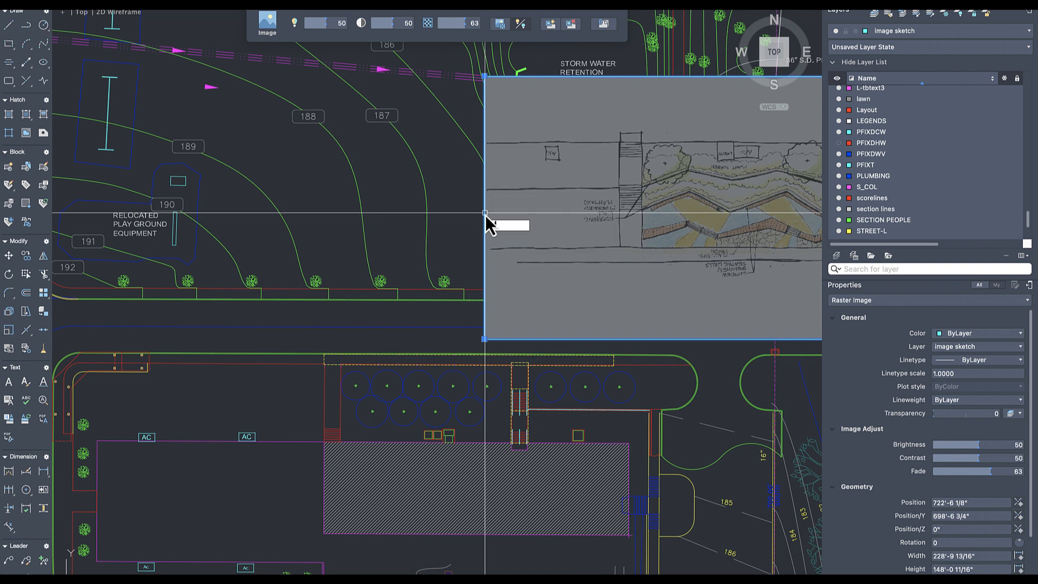
key("Return")
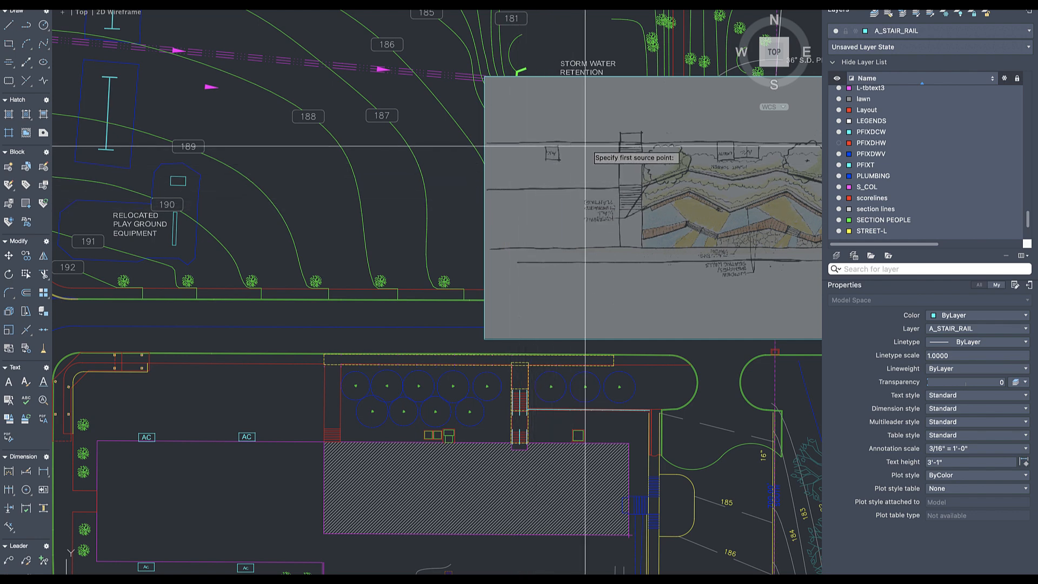
scroll(643, 146, "up", 4)
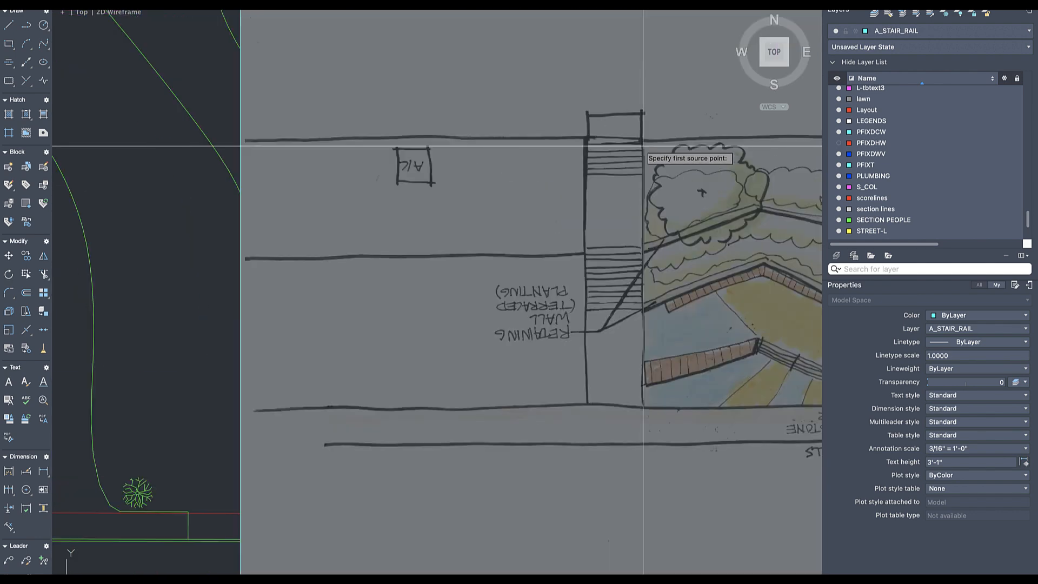
scroll(643, 146, "up", 4)
left_click(643, 130)
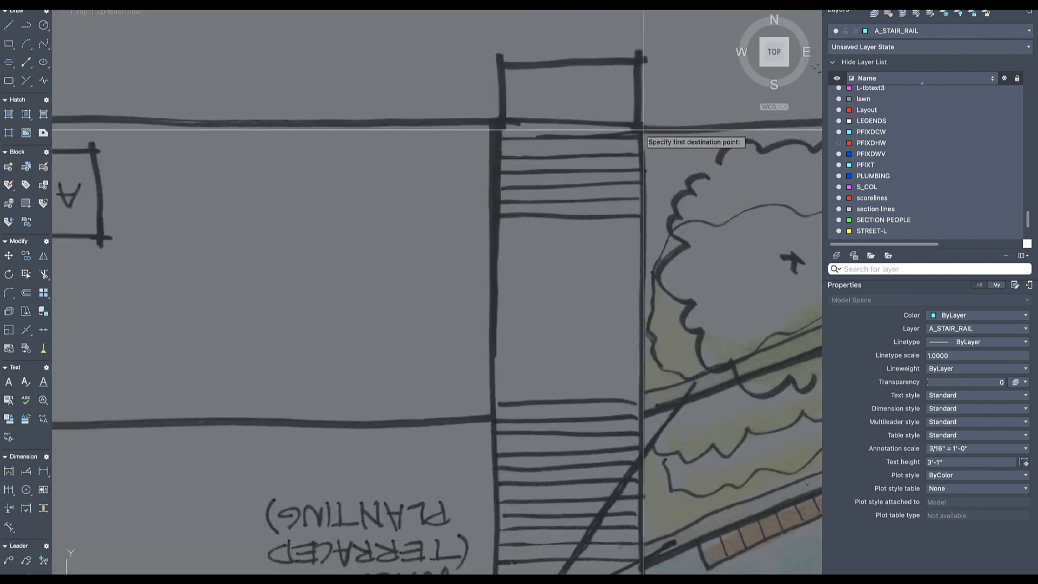
scroll(643, 162, "down", 8)
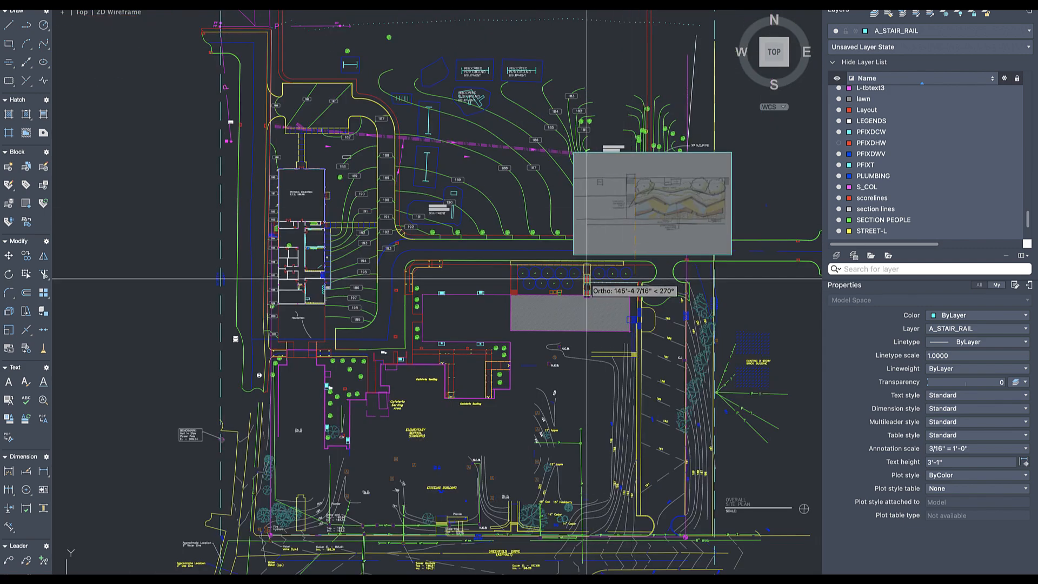
scroll(586, 279, "up", 6)
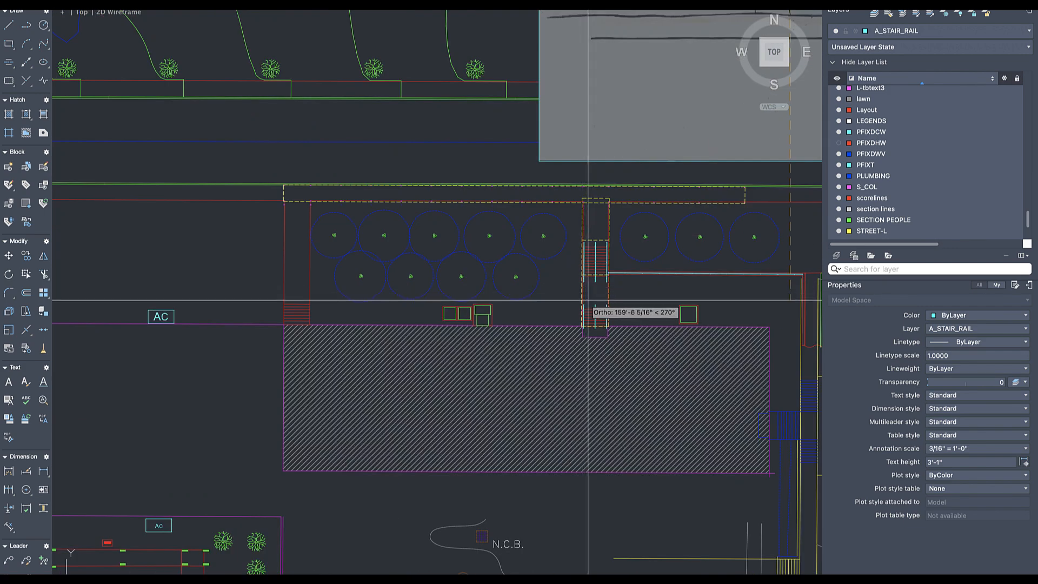
scroll(587, 300, "up", 9)
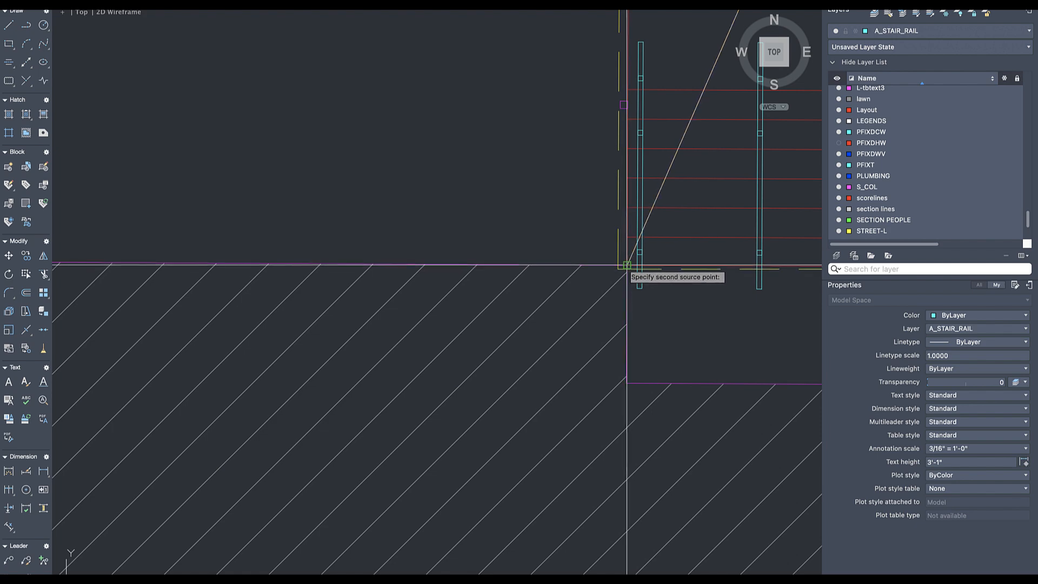
- Match the sketch's plaza corner beside the colored concrete note to the planting bed's northwest corner, scaling the image to the alignment points
scroll(623, 267, "down", 10)
left_click(515, 250)
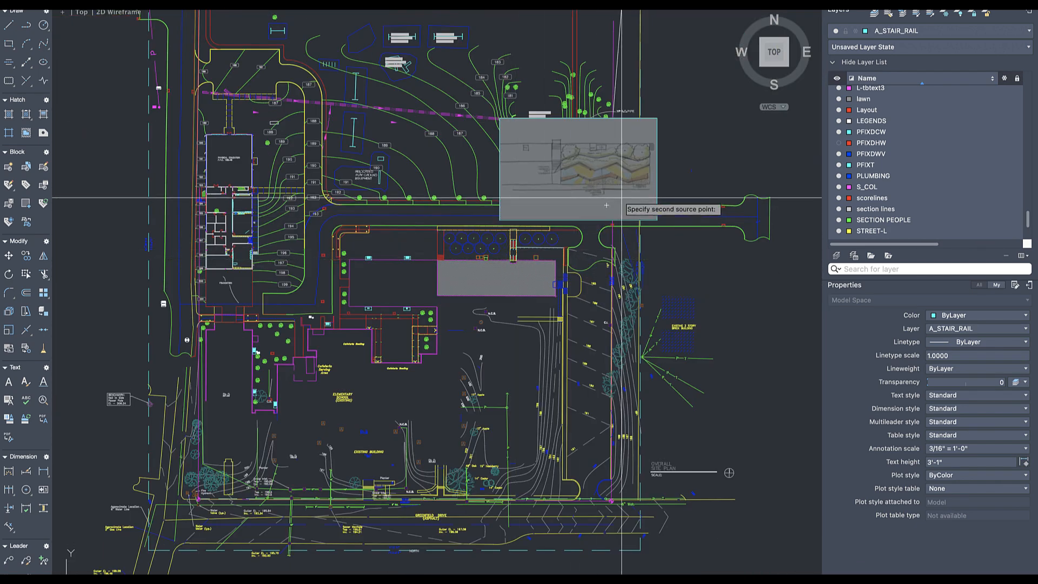
scroll(654, 201, "up", 10)
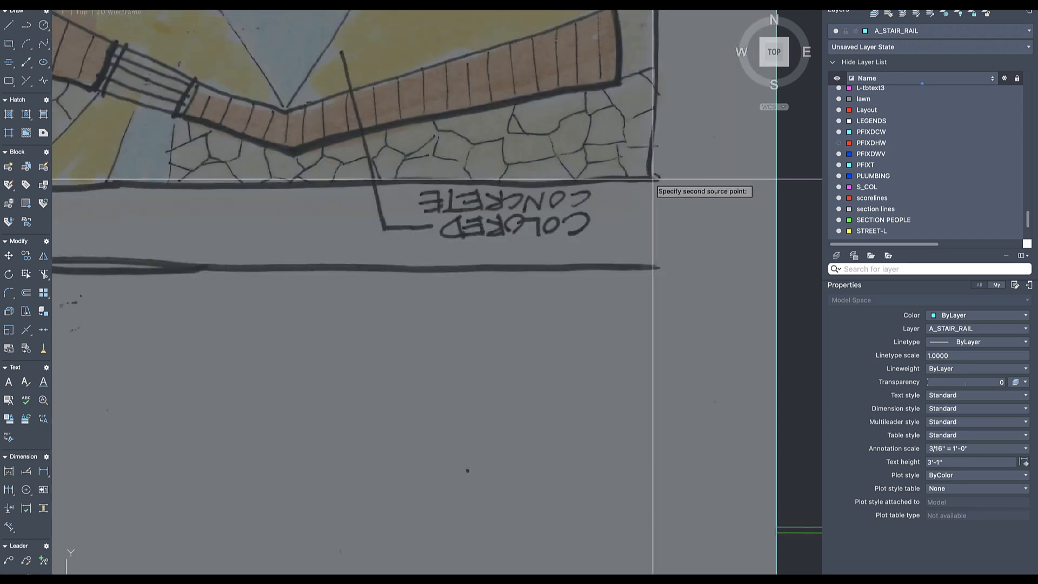
left_click(651, 181)
scroll(654, 182, "down", 8)
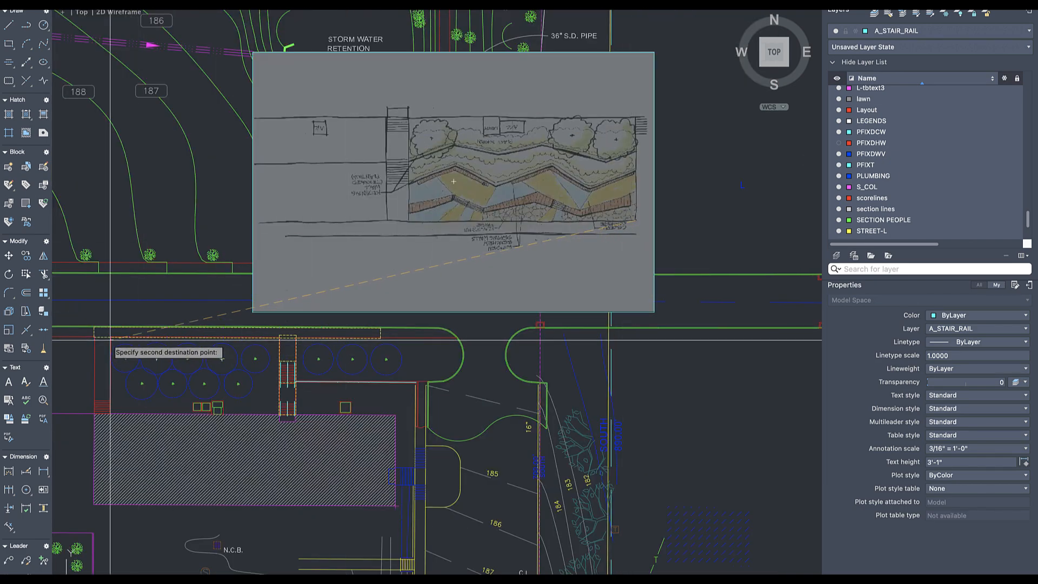
scroll(111, 332, "up", 10)
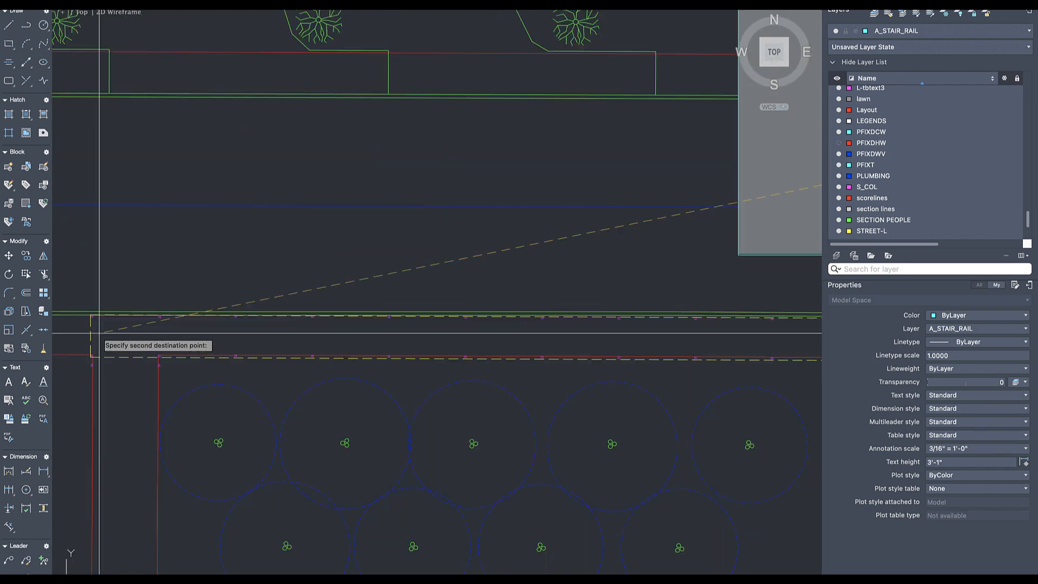
left_click(152, 371)
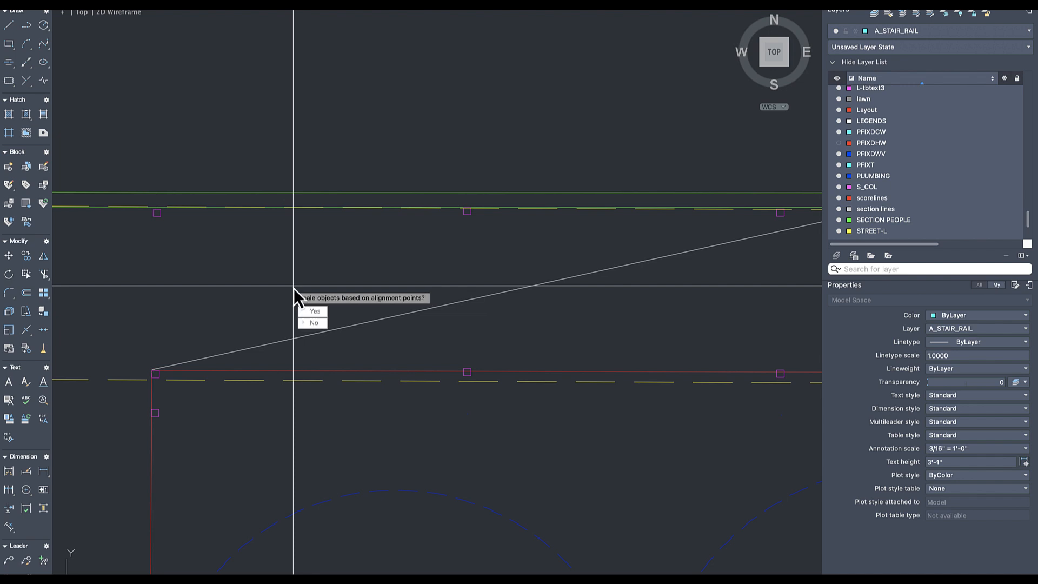
left_click(313, 311)
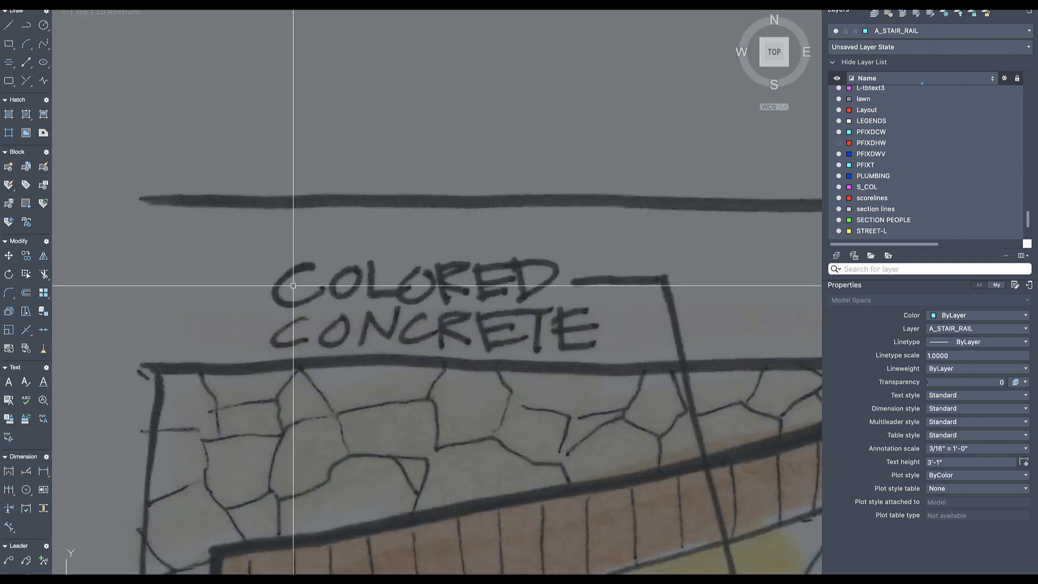
- Send the aligned sketch image to the back of the draw order
scroll(293, 285, "down", 10)
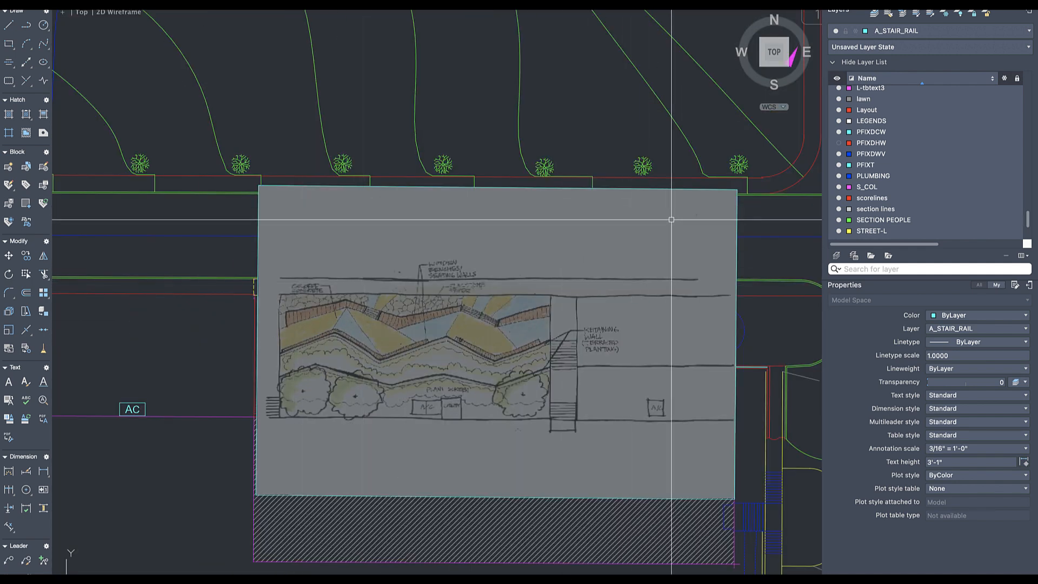
left_click(737, 212)
right_click(737, 213)
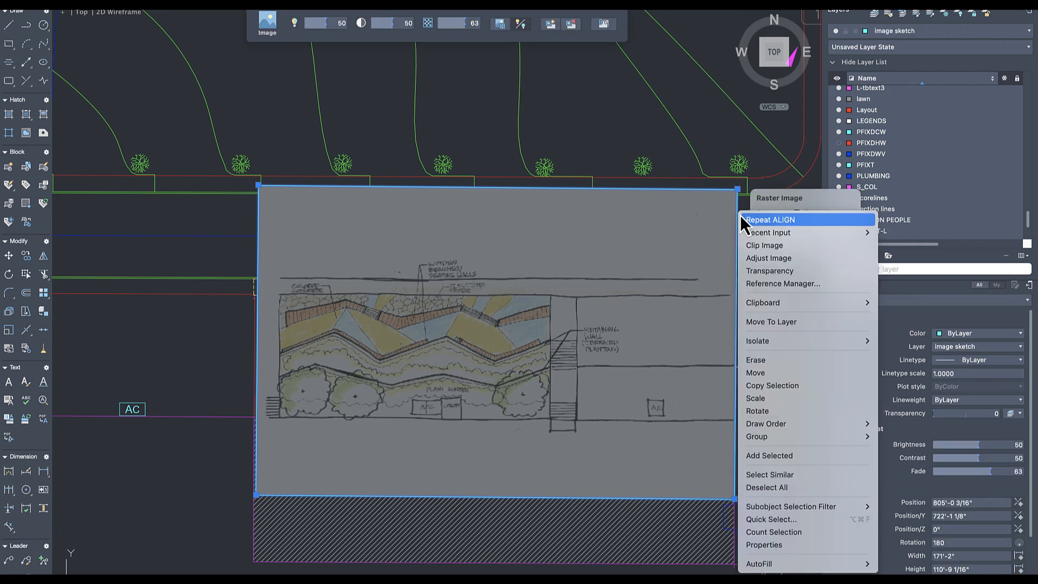
mouse_move(811, 424)
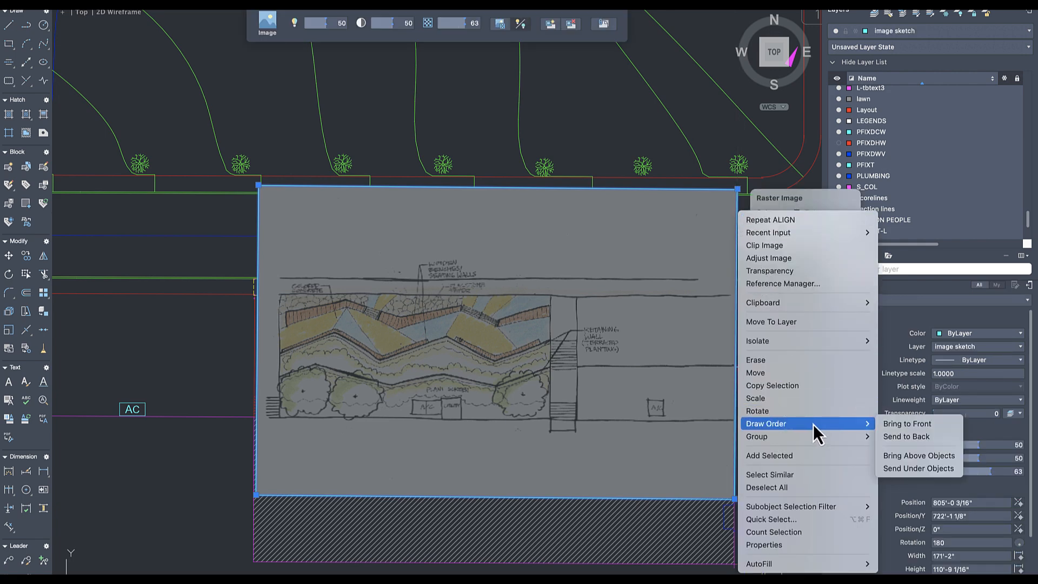
left_click(921, 439)
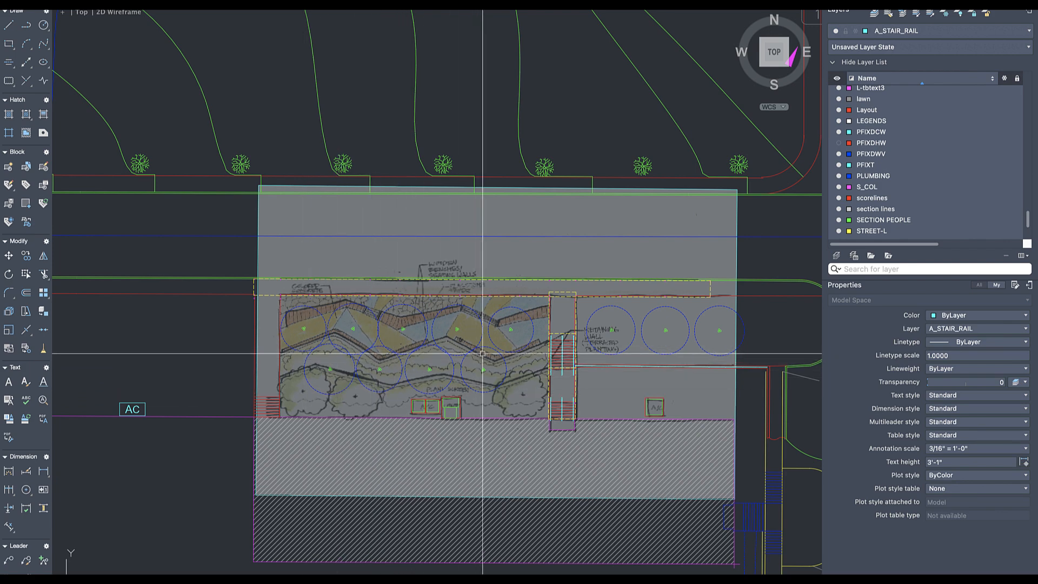
- Identify the layers of the planting bed's tree circles and center symbols, and turn off TREE_CENTER and TREE_OUTLINE
scroll(484, 345, "up", 2)
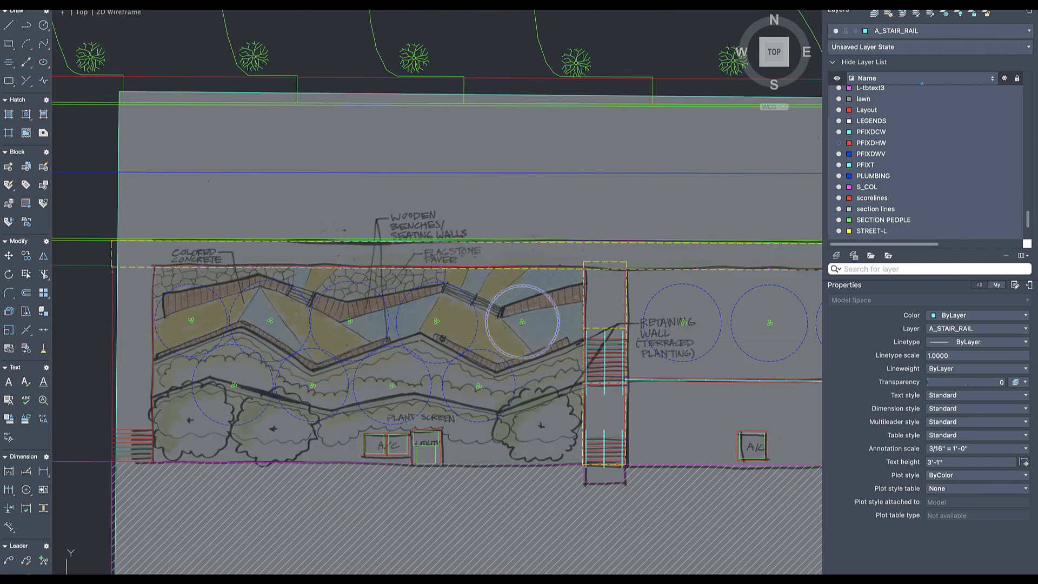
left_click(496, 347)
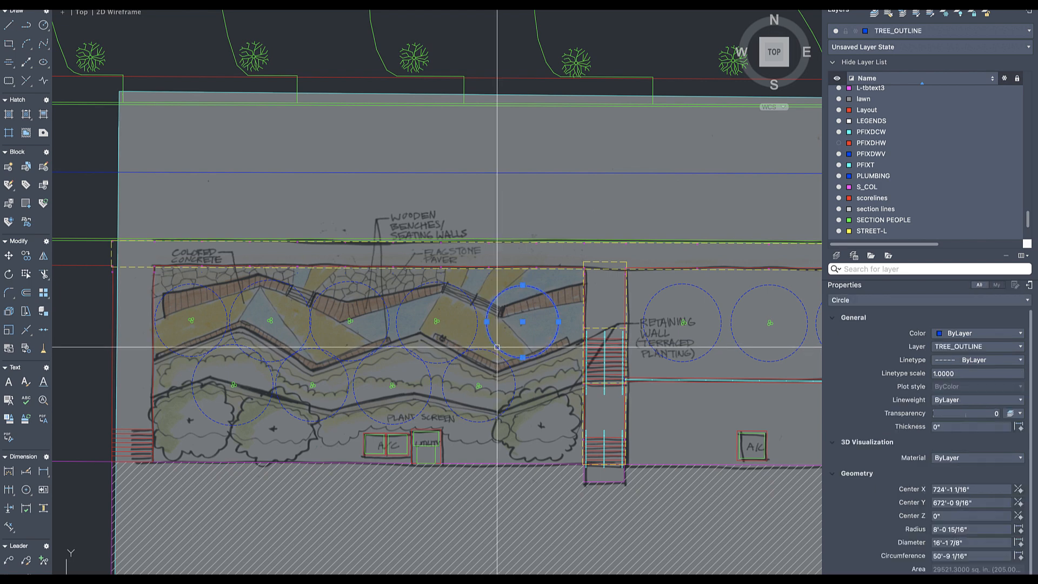
key("Escape")
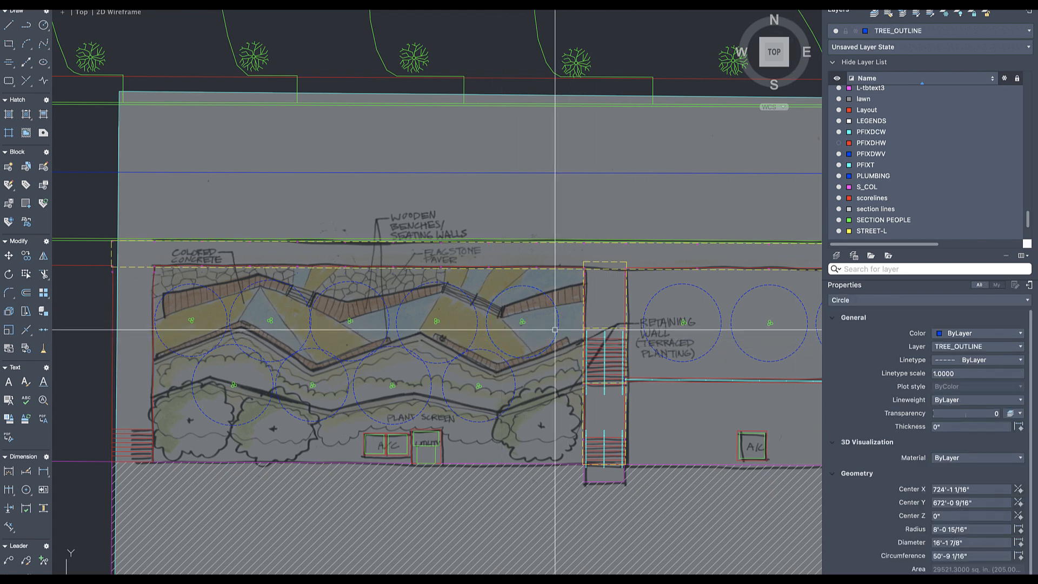
left_click(523, 321)
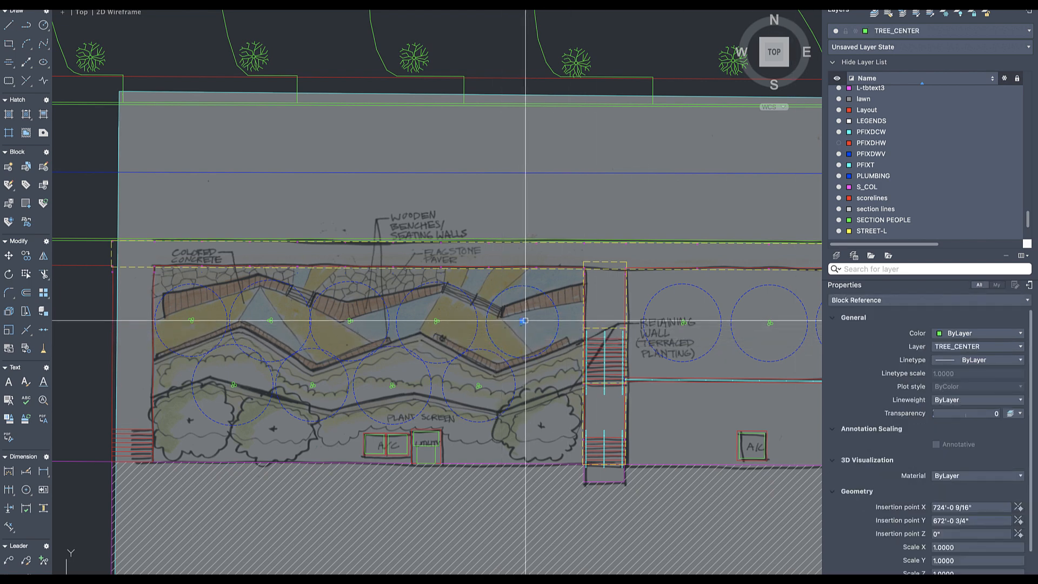
key("Escape")
scroll(928, 191, "down", 3)
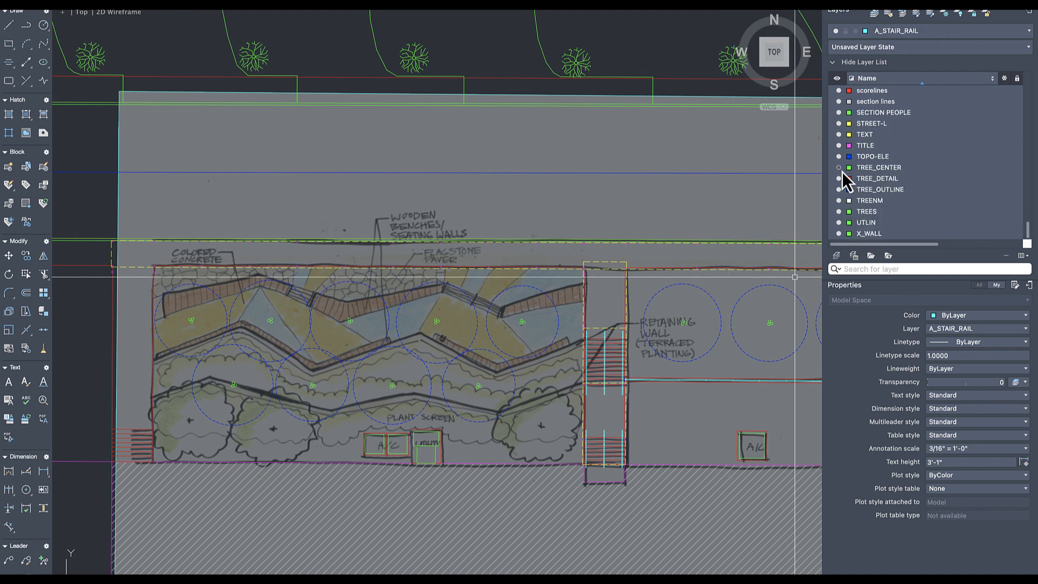
left_click(839, 179)
left_click(839, 189)
middle_click_drag(447, 433, 522, 422)
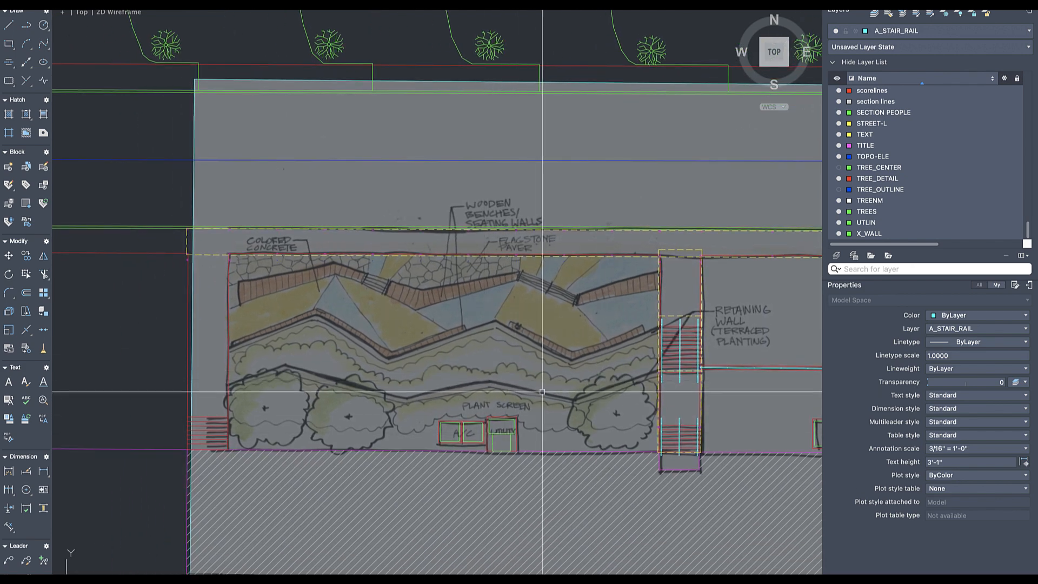
- Trace the north edge of the sketch's easternmost bench with a line about 21'-2" long, continuing about 14' along the adjoining steps
scroll(609, 318, "up", 2)
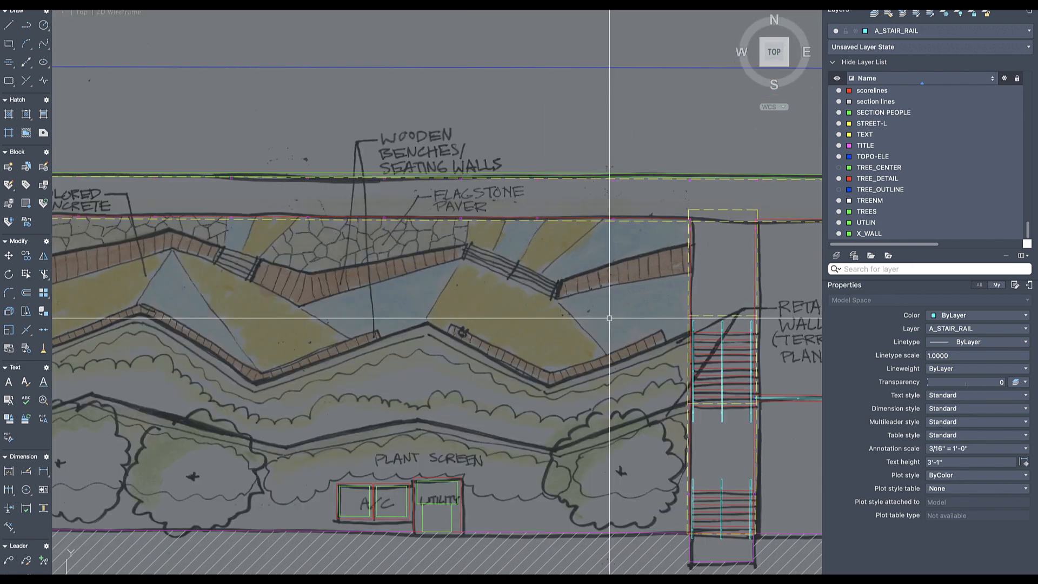
scroll(610, 317, "down", 2)
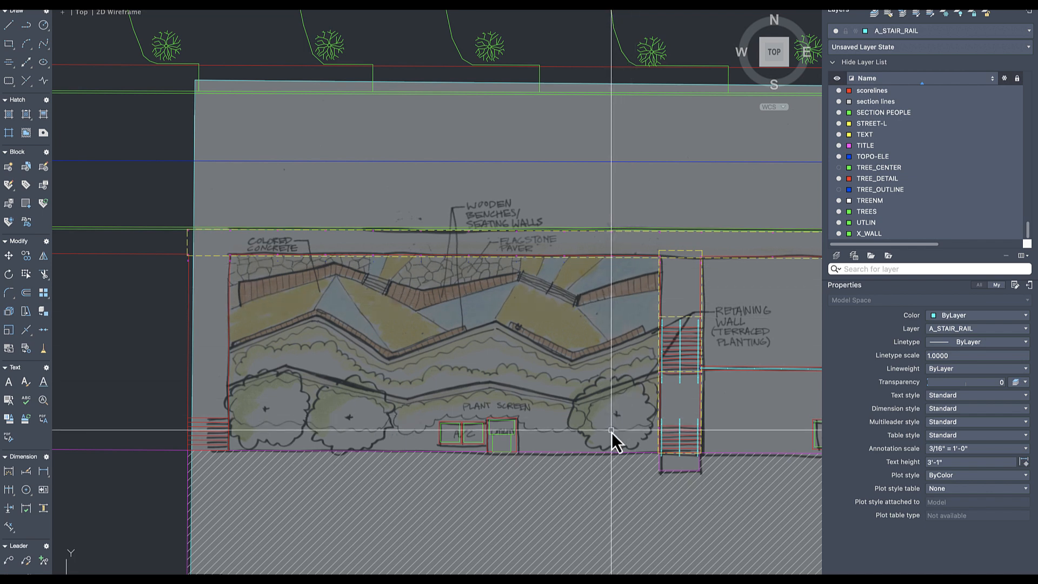
scroll(658, 280, "up", 6)
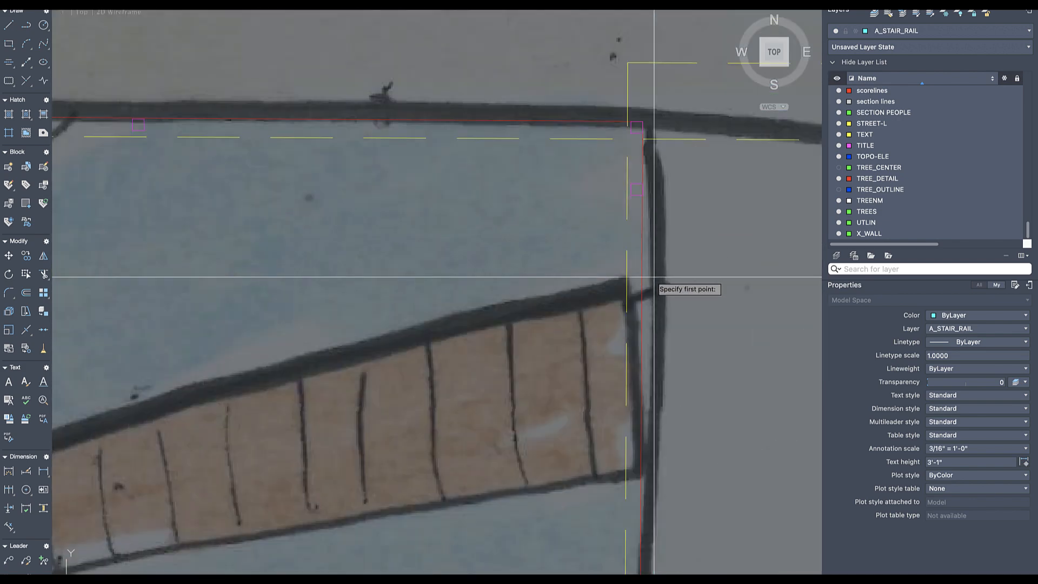
left_click(736, 271)
scroll(586, 325, "down", 2)
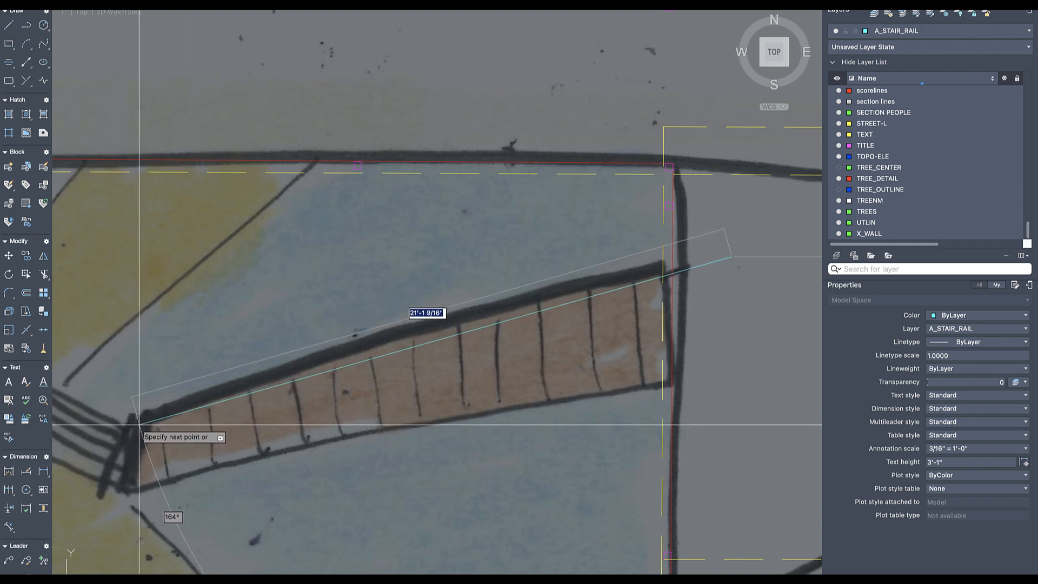
scroll(139, 425, "down", 3)
middle_click_drag(139, 425, 434, 430)
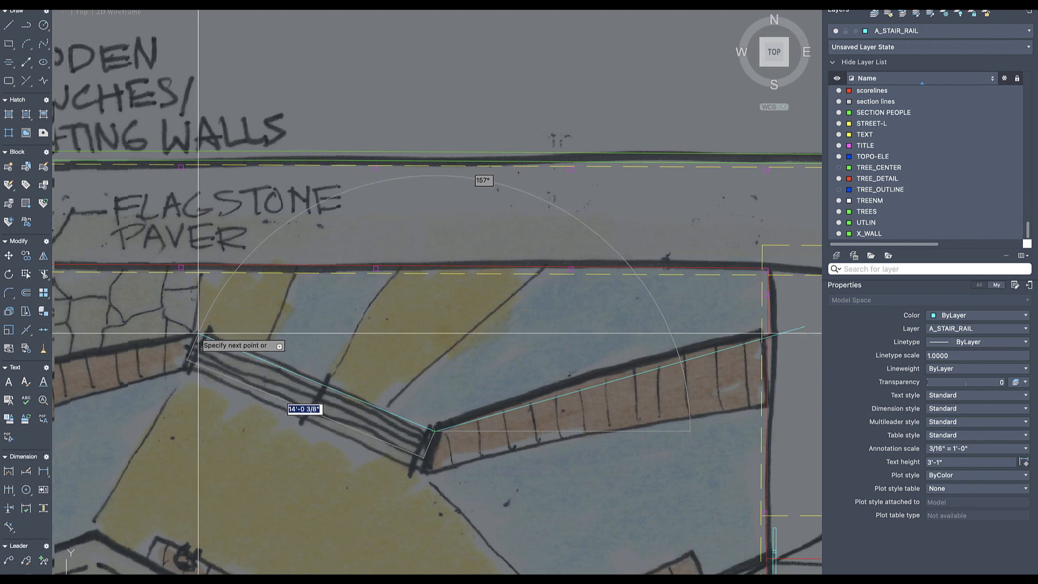
- Continue the traced line west along the remaining northern benches and steps, ending just beyond the plaza's west edge
middle_click_drag(198, 333, 650, 313)
left_click(250, 387)
middle_click_drag(249, 387, 646, 382)
left_click(289, 269)
middle_click_drag(289, 268, 583, 266)
left_click(107, 371)
key("Escape")
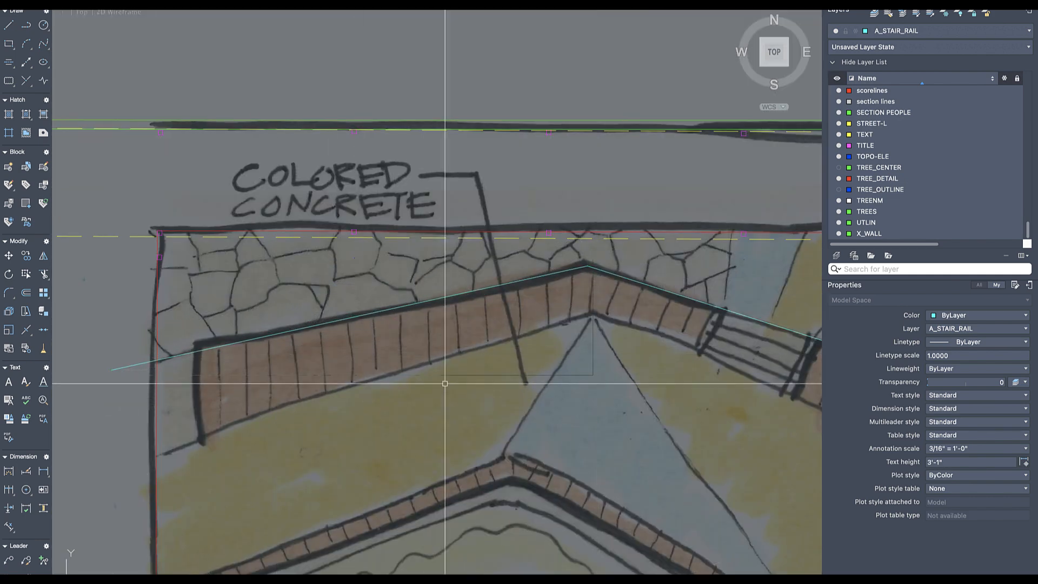
- Try to offset the eastern steps' northern line southward twice to form two parallel step lines
scroll(447, 381, "down", 4)
middle_click_drag(472, 377, 272, 365)
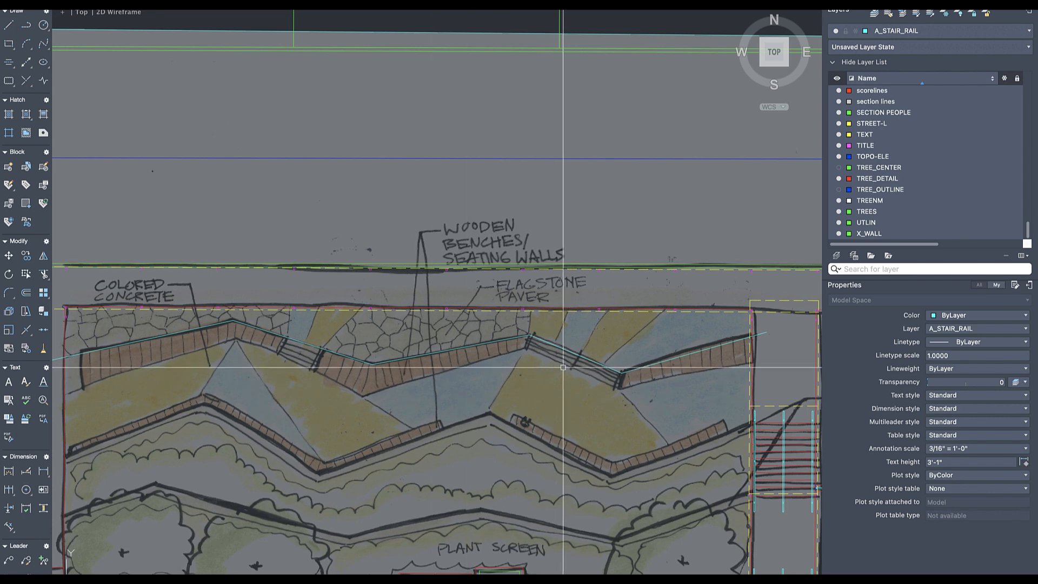
scroll(601, 363, "up", 4)
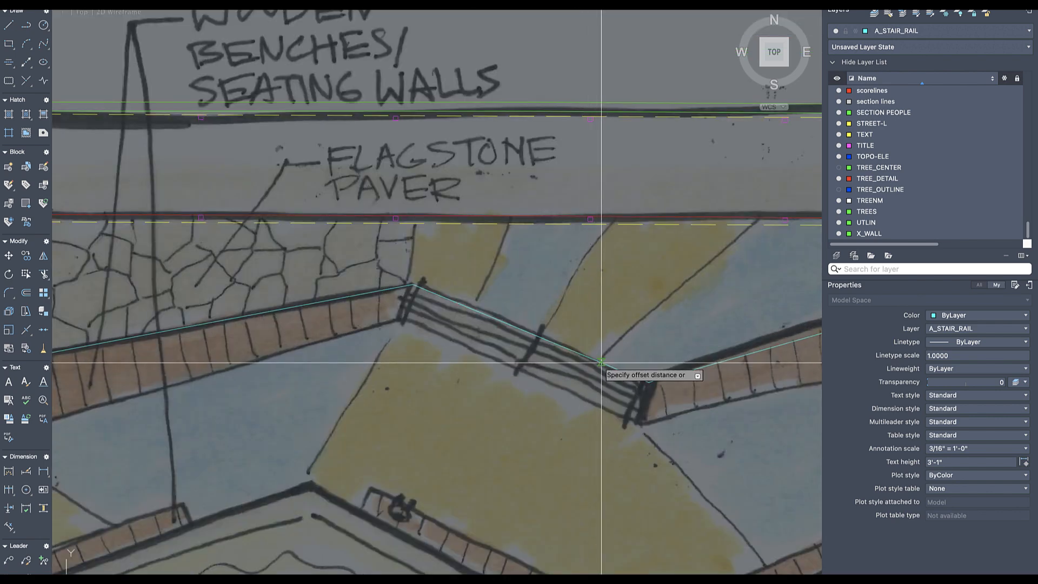
key("Escape")
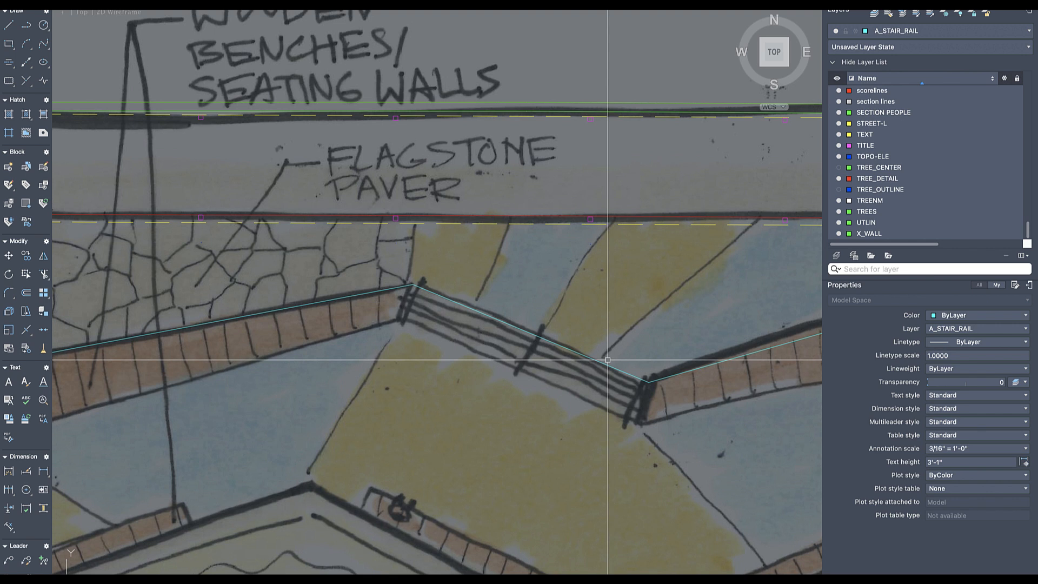
key("Return")
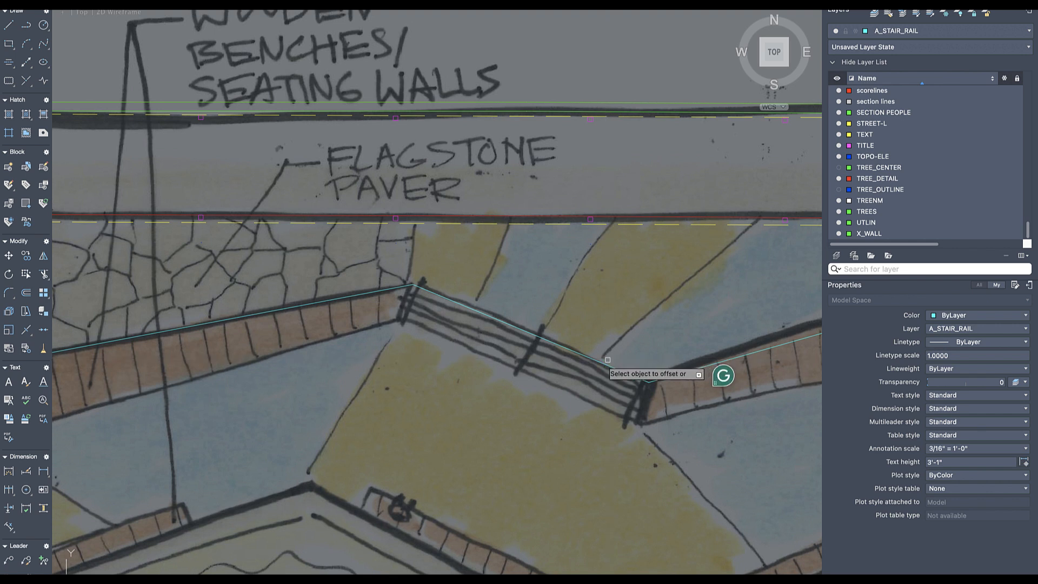
left_click(606, 362)
left_click(586, 401)
left_click(584, 385)
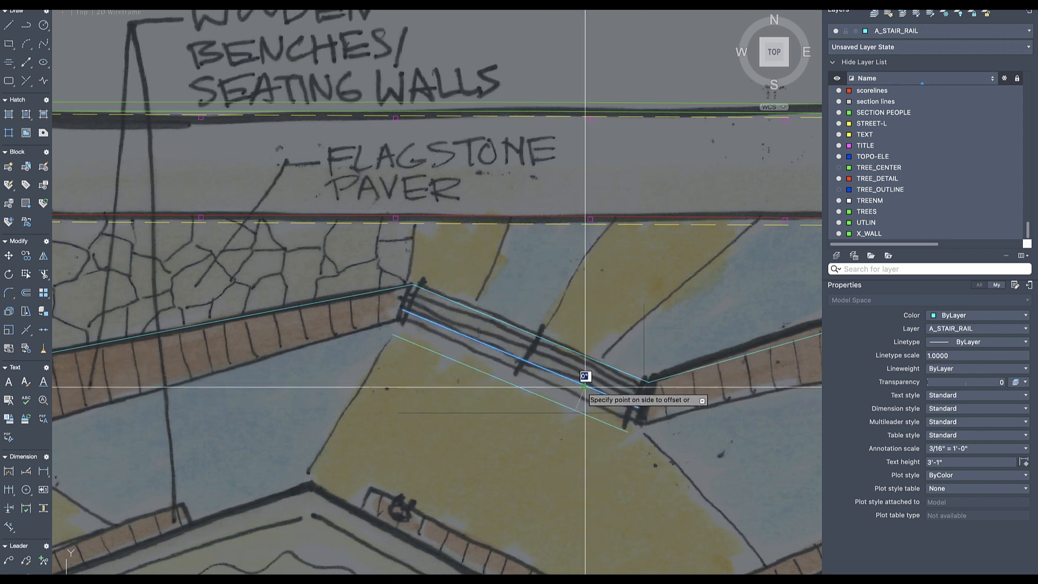
left_click(579, 404)
- Delete the two offset lines at the eastern steps
key("Escape")
mouse_move(593, 405)
middle_mouse_down()
mouse_move(561, 382)
mouse_move(536, 405)
middle_mouse_up()
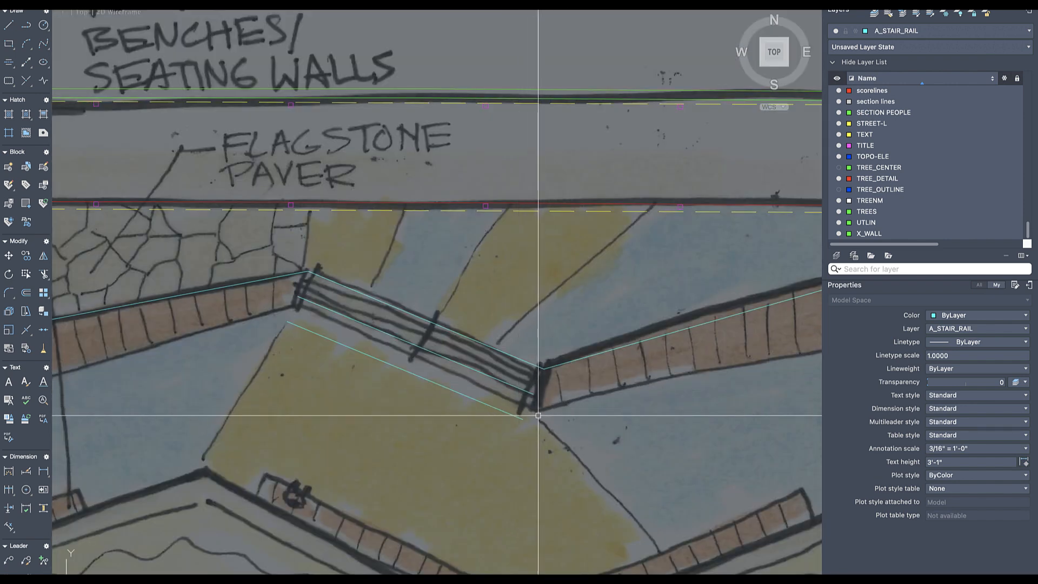
left_click_drag(524, 385, 495, 428)
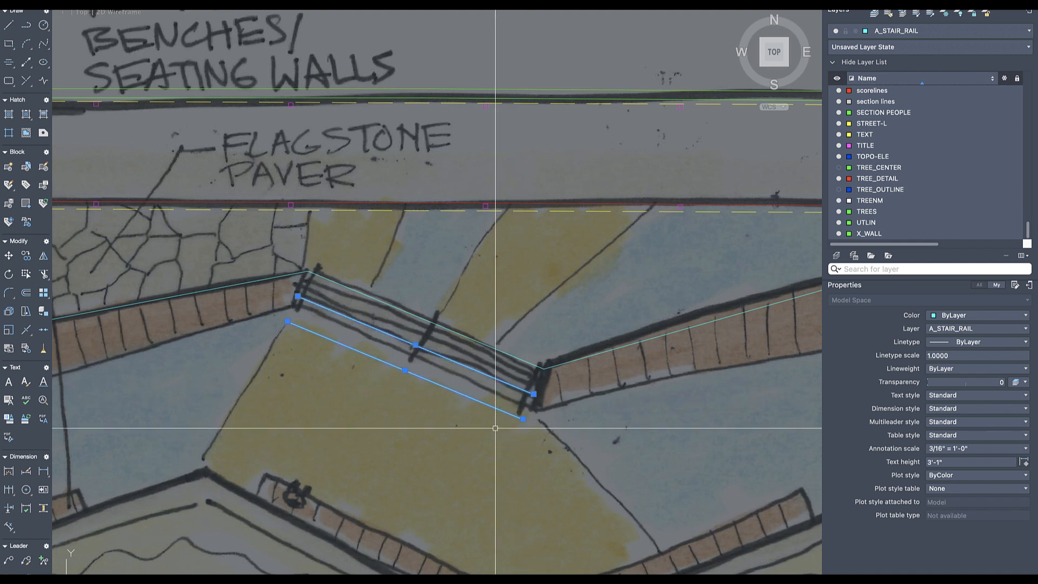
key("Delete")
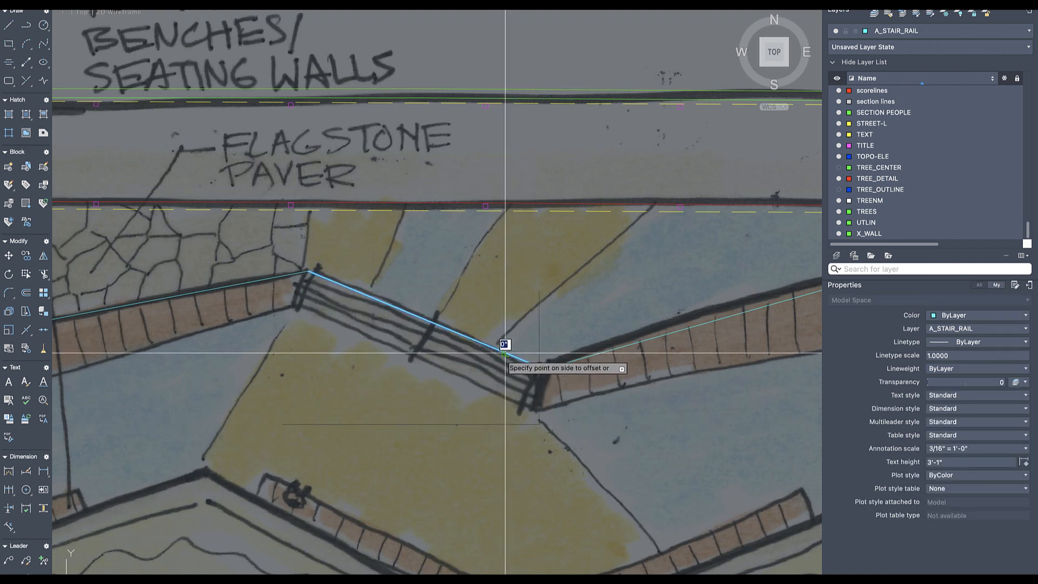
- Offset the eastern steps' northern line southward twice at a closer spacing, reaching the sketched steps' south edge
left_click(492, 379)
left_click(494, 369)
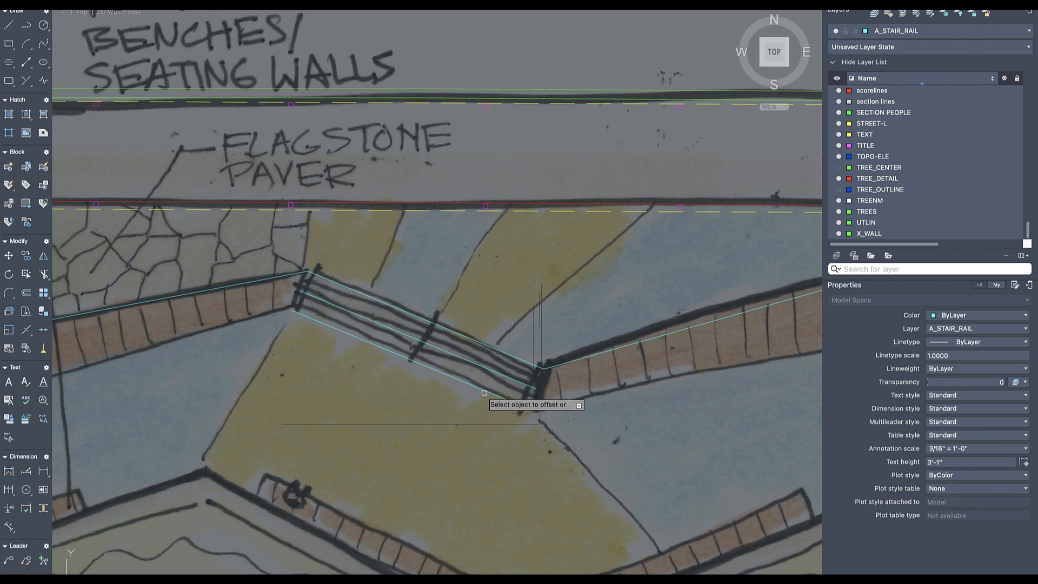
key("Escape")
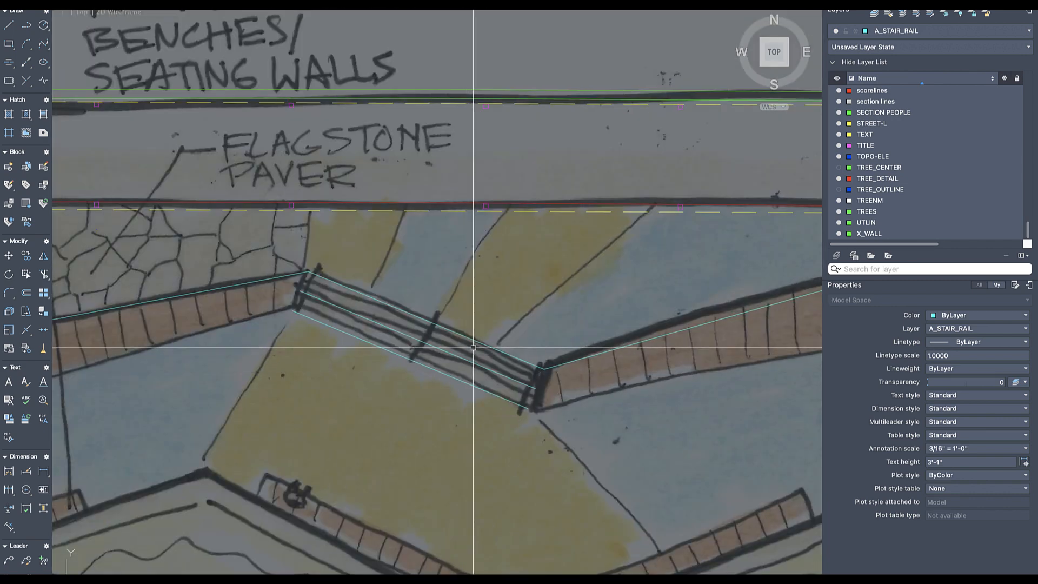
- Offset the northern line along the western steps southward twice to form two parallel step lines
scroll(474, 349, "down", 6)
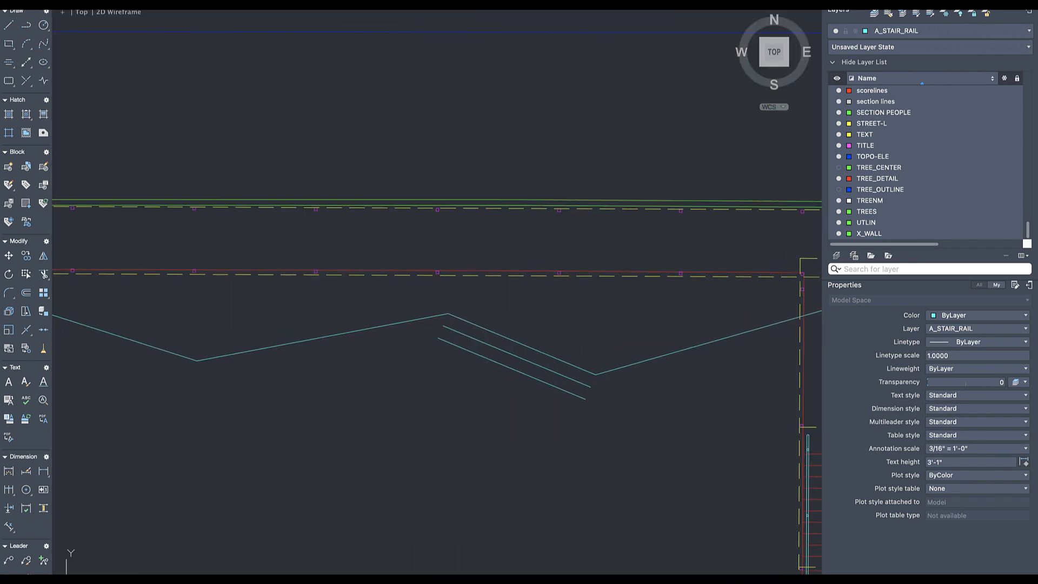
scroll(405, 366, "up", 5)
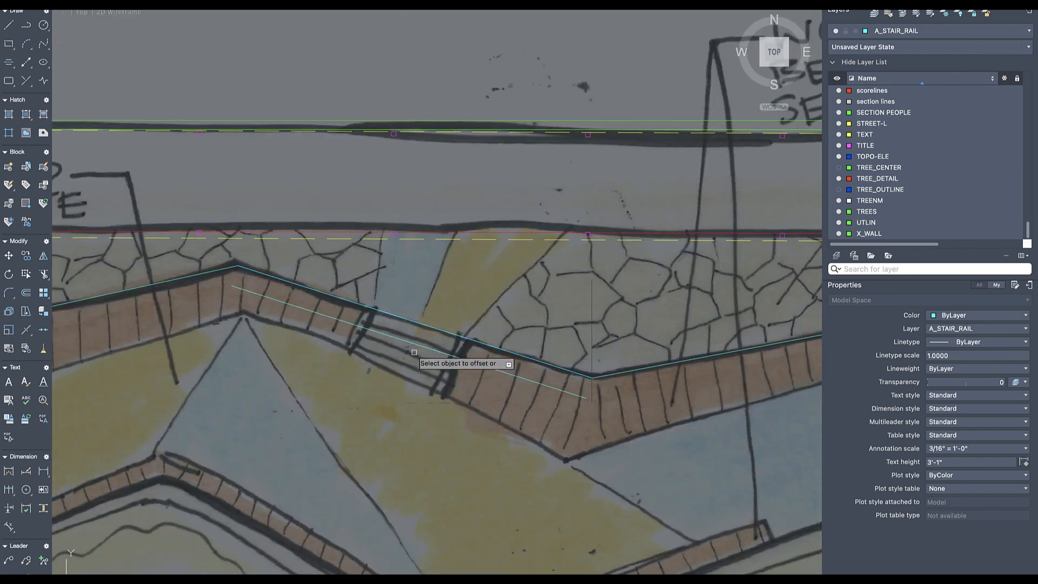
left_click(416, 345)
left_click(404, 385)
scroll(405, 381, "down", 3)
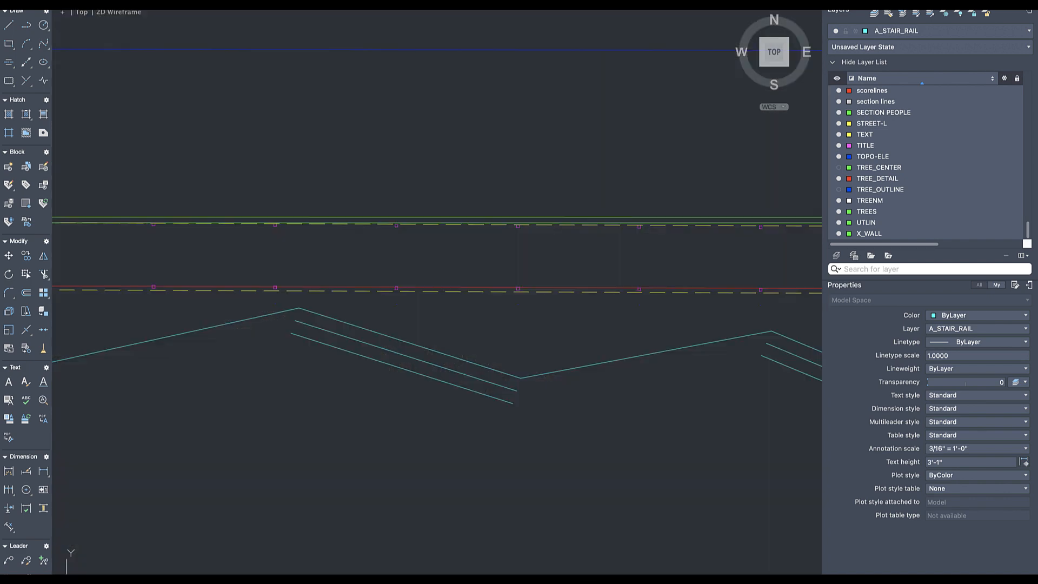
middle_click_drag(446, 387, 382, 335)
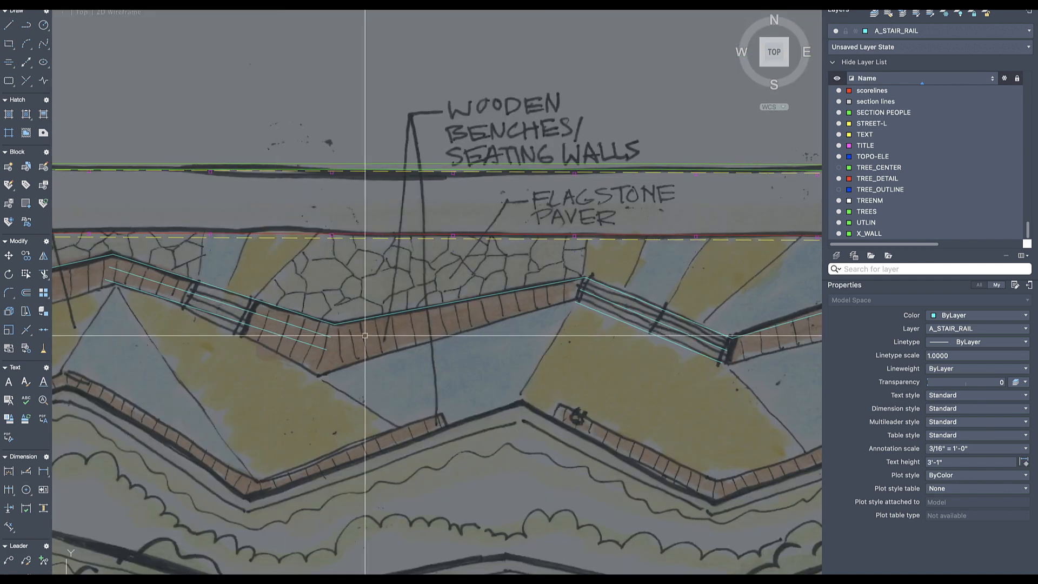
- Trace the south edge of the easternmost bench with a line from the eastern steps to just beyond the plaza's east edge
middle_click_drag(719, 313, 400, 317)
scroll(406, 320, "down", 3)
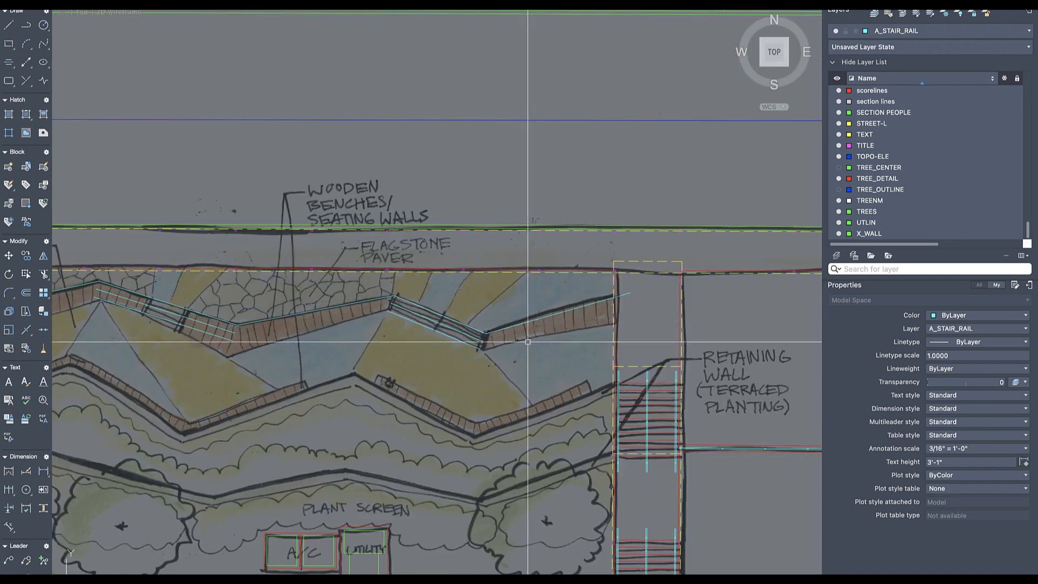
scroll(471, 348, "up", 4)
key("l")
key("Return")
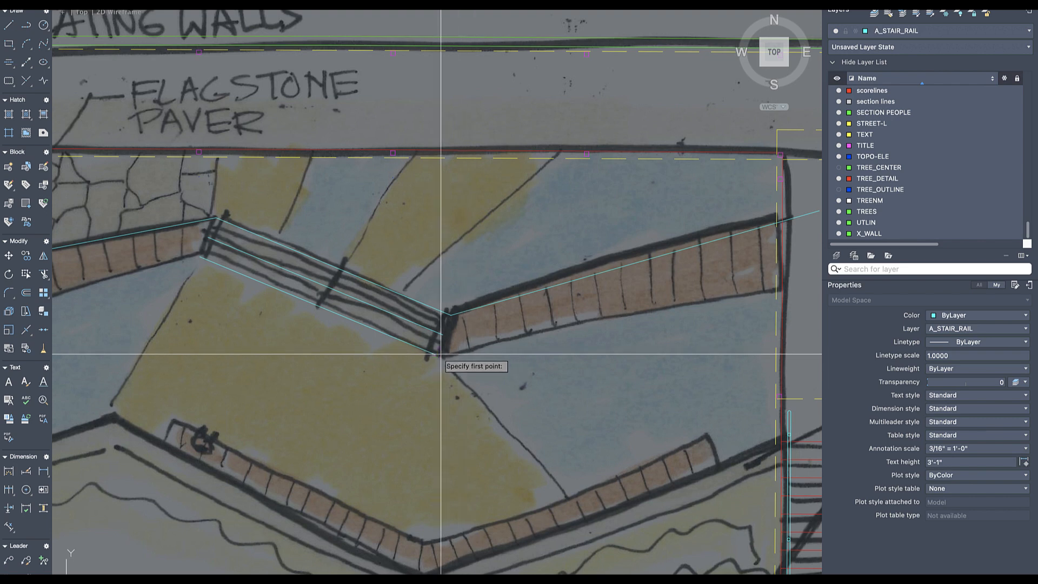
left_click(434, 354)
scroll(724, 290, "down", 2)
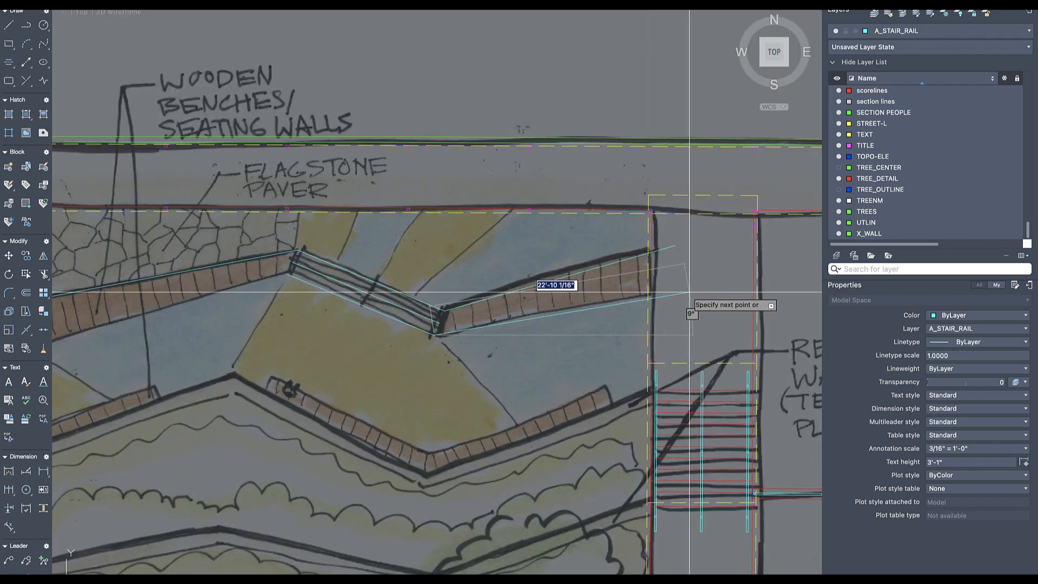
key("Escape")
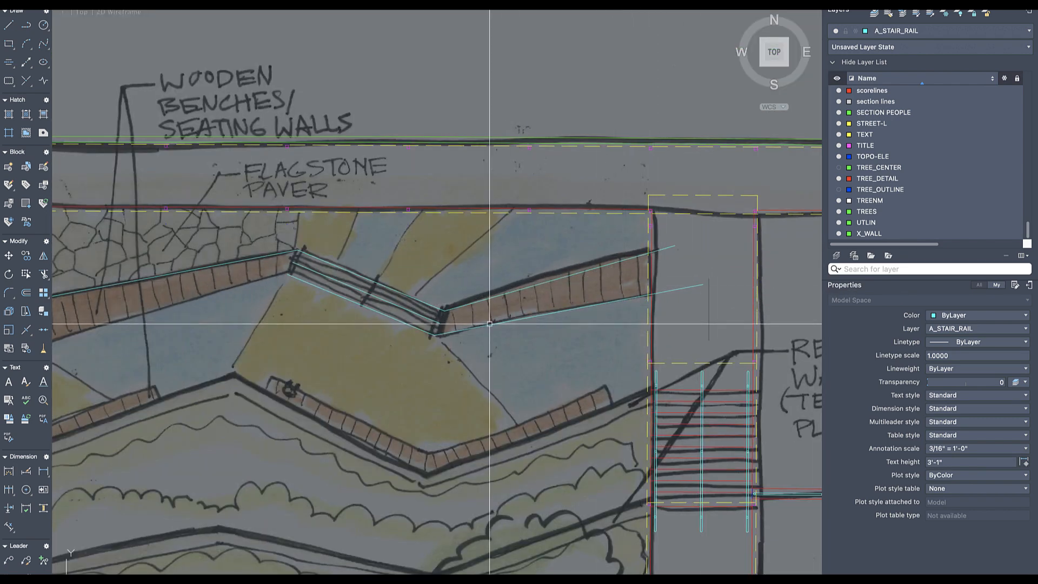
- Trace the southern bench edges from the eastern steps' west end through both bends to the westernmost bench
scroll(573, 330, "down", 2)
middle_click_drag(574, 331, 624, 331)
scroll(456, 319, "up", 3)
key("Return")
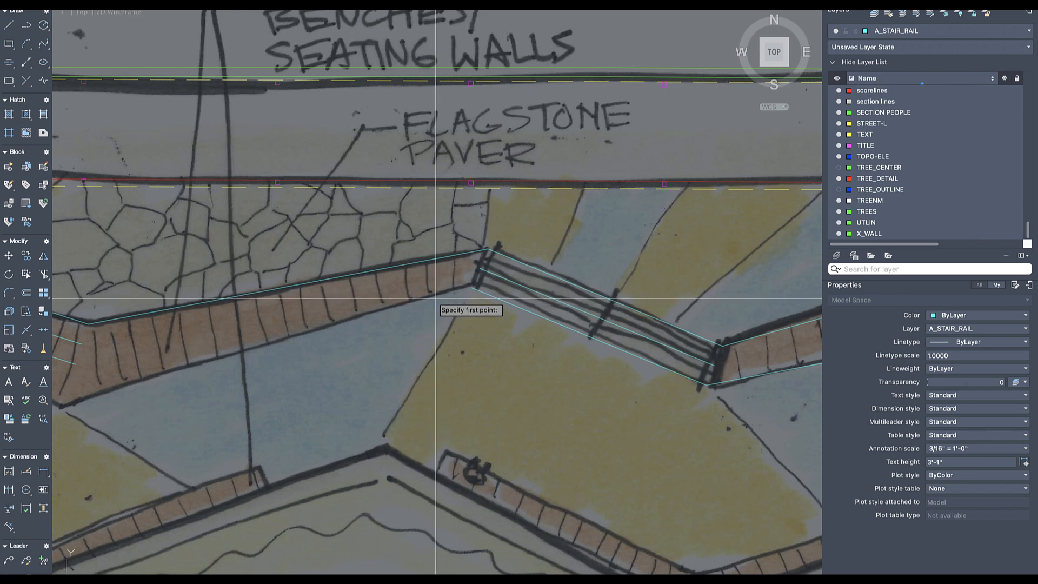
left_click(472, 288)
middle_click_drag(373, 332, 578, 276)
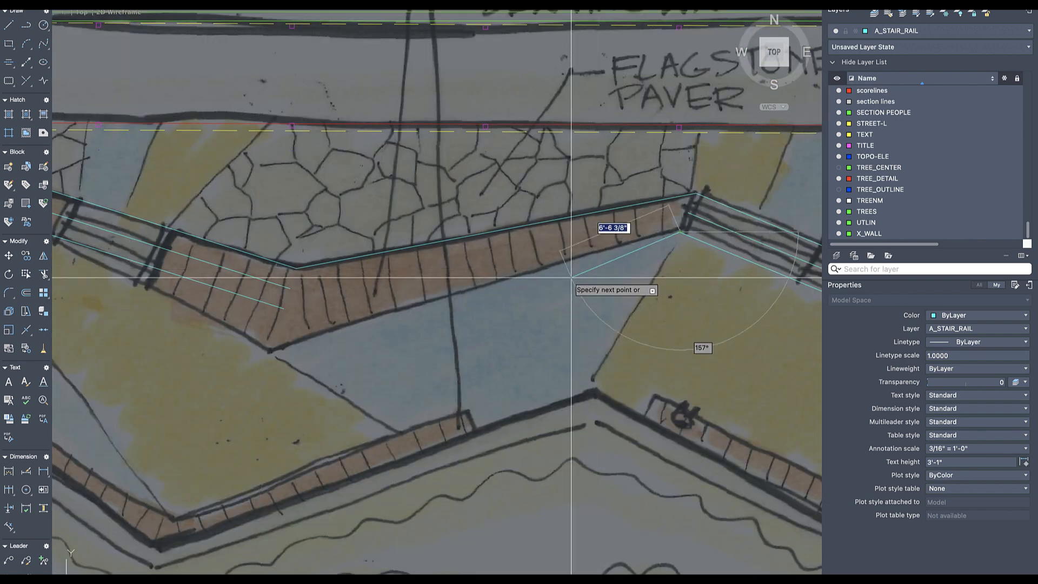
left_click(265, 347)
middle_click_drag(259, 345, 484, 366)
left_click(166, 220)
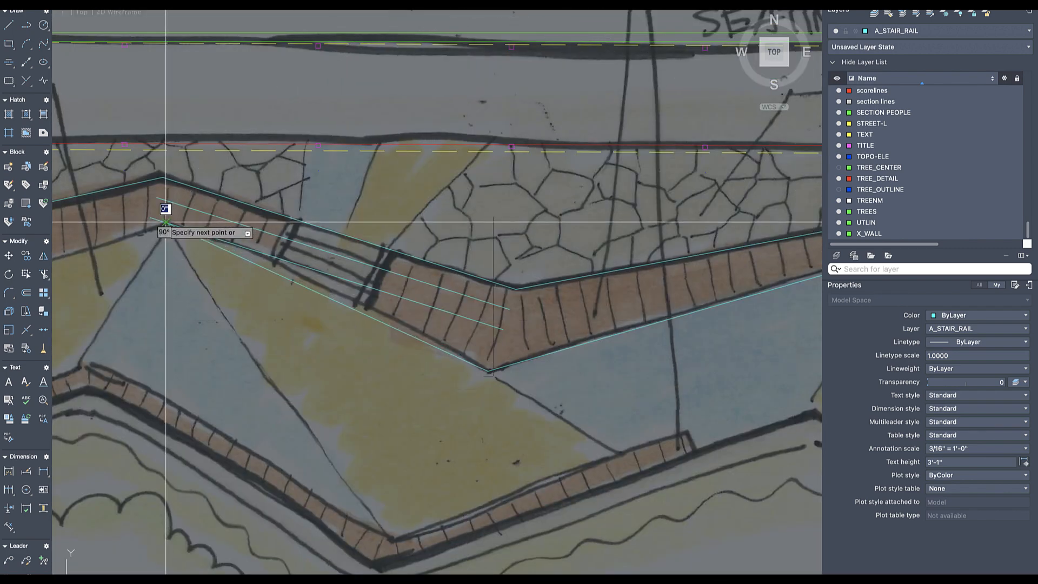
middle_click_drag(165, 220, 655, 195)
left_click(192, 349)
key("Escape")
- Draw a cross line at the western steps' west end, from the south traced edge to the north traced edge
scroll(740, 291, "down", 2)
middle_click_drag(740, 291, 366, 323)
scroll(365, 322, "up", 3)
key("Return")
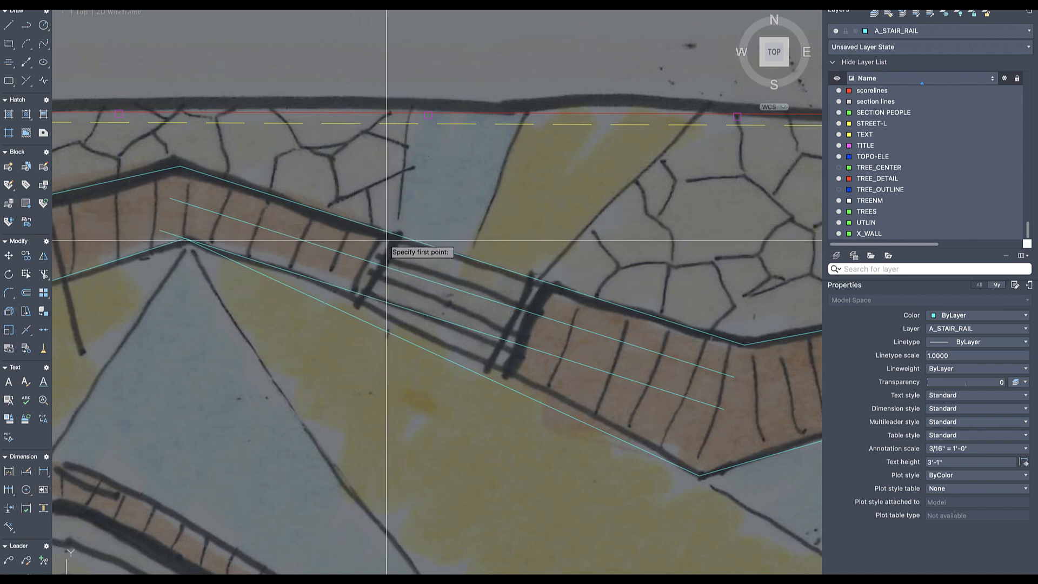
left_click(359, 315)
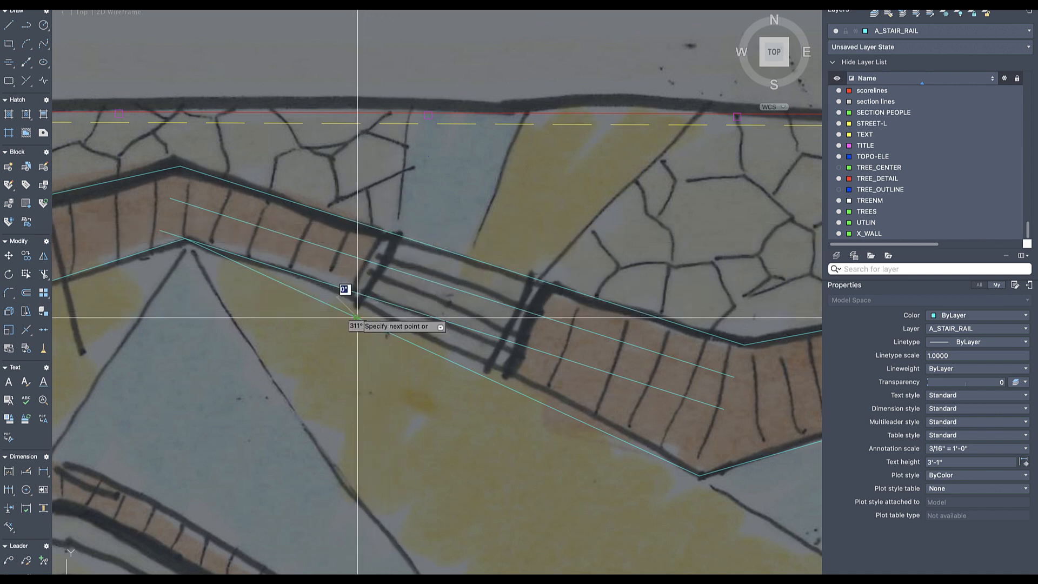
left_click(385, 231)
key("Return")
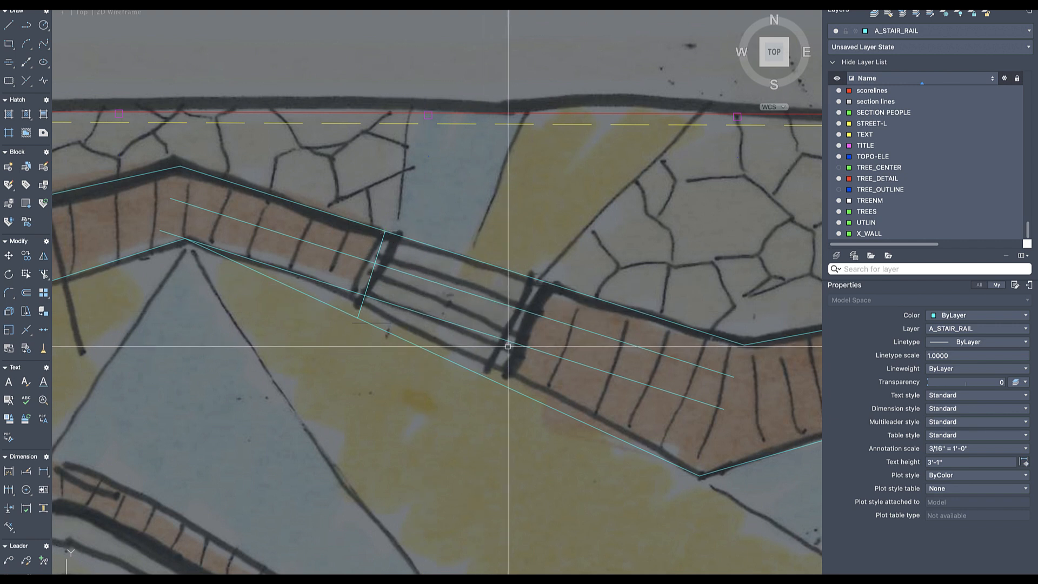
- Offset the cross line eastward to mark the east end of the western steps
key("Return")
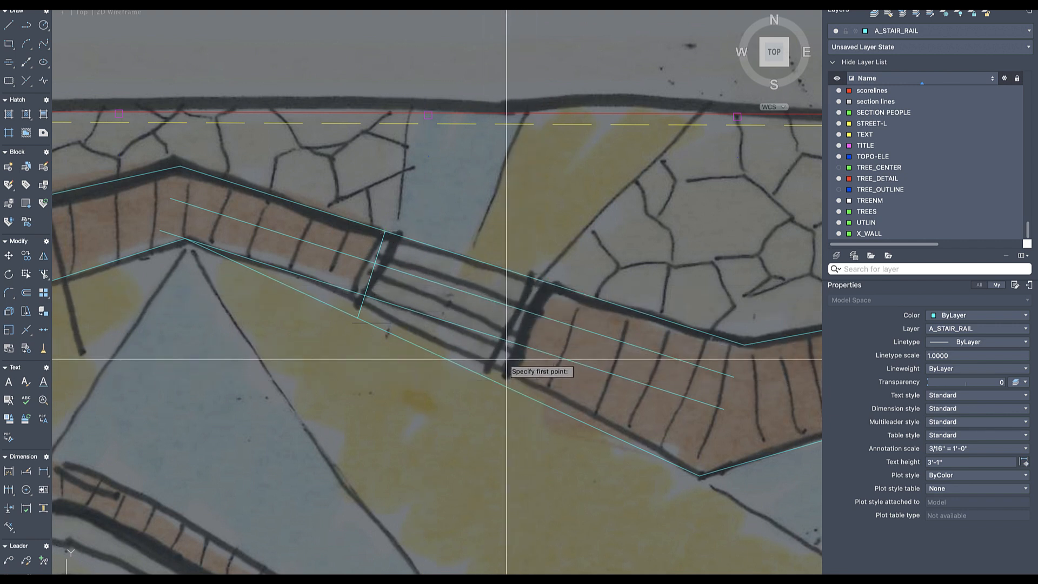
type("dis")
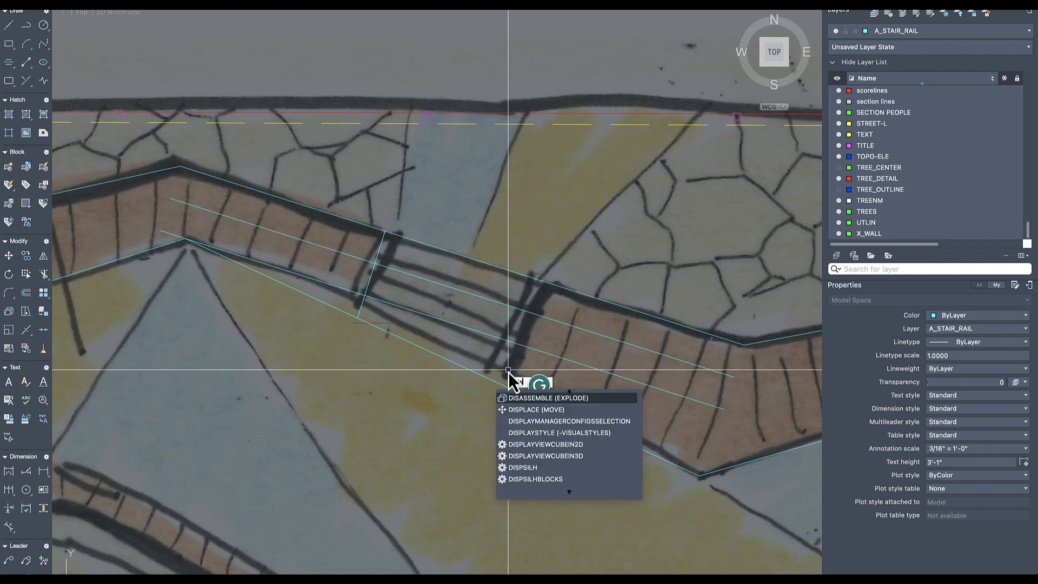
key("Return")
left_click(378, 258)
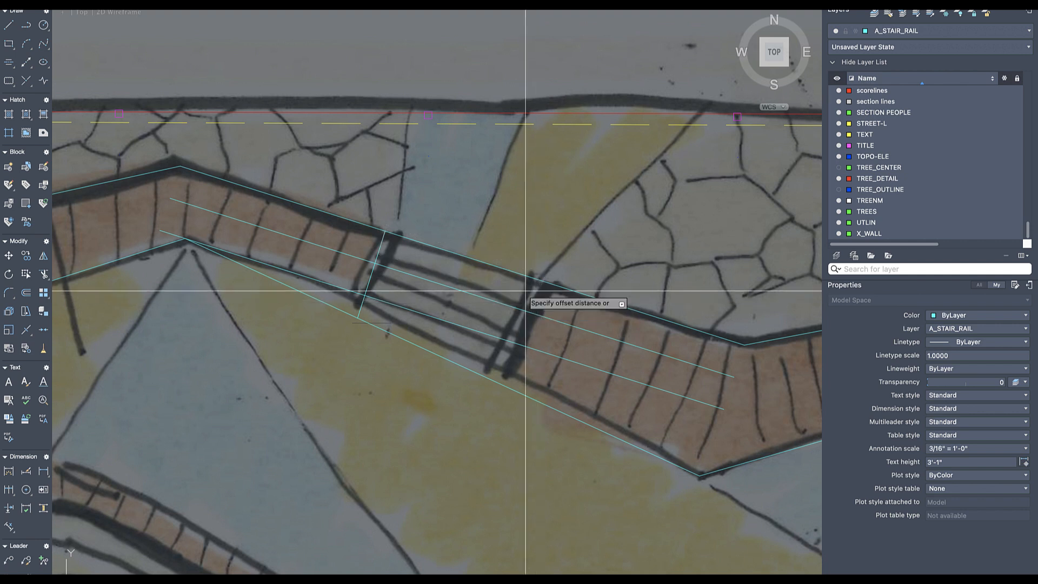
key("Return")
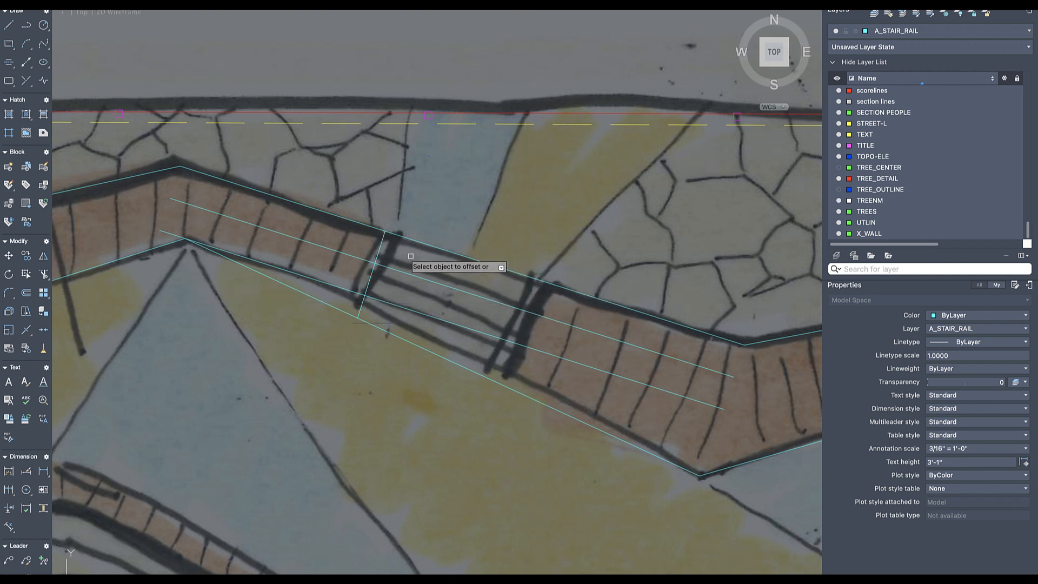
left_click(382, 241)
left_click(442, 276)
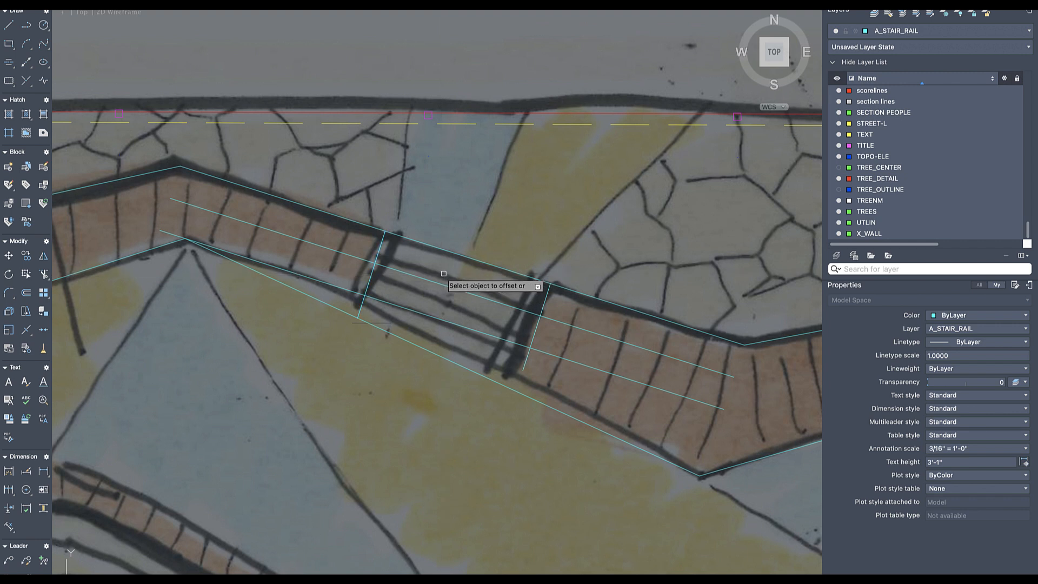
- Move both end lines of the western steps slightly west along the north traced edge
left_click(347, 197)
left_click(542, 341)
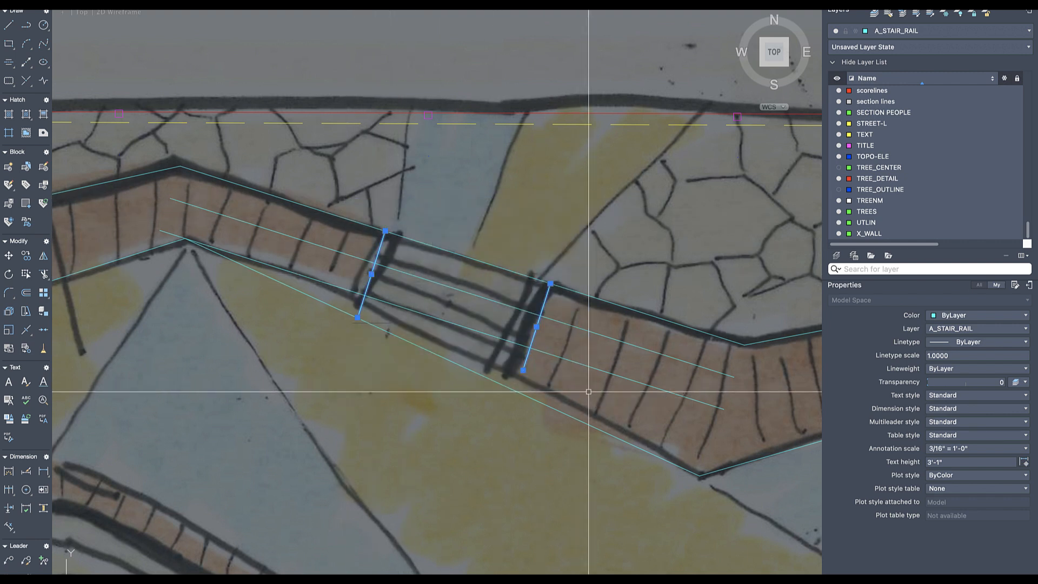
type("m")
key("Return")
left_click(549, 283)
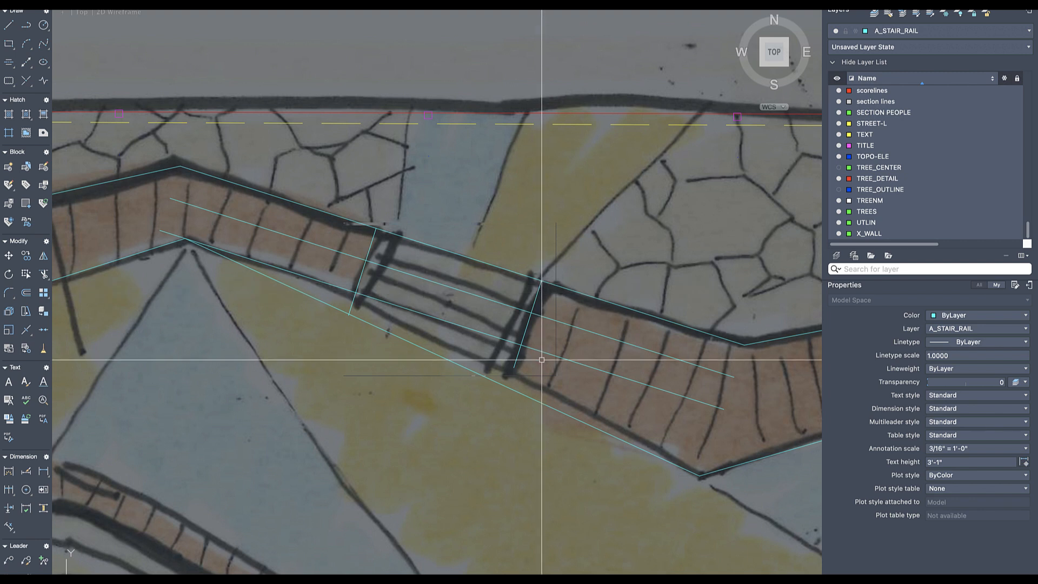
- Extend the western steps' east end line to the southern traced edge
type("co")
key("Return")
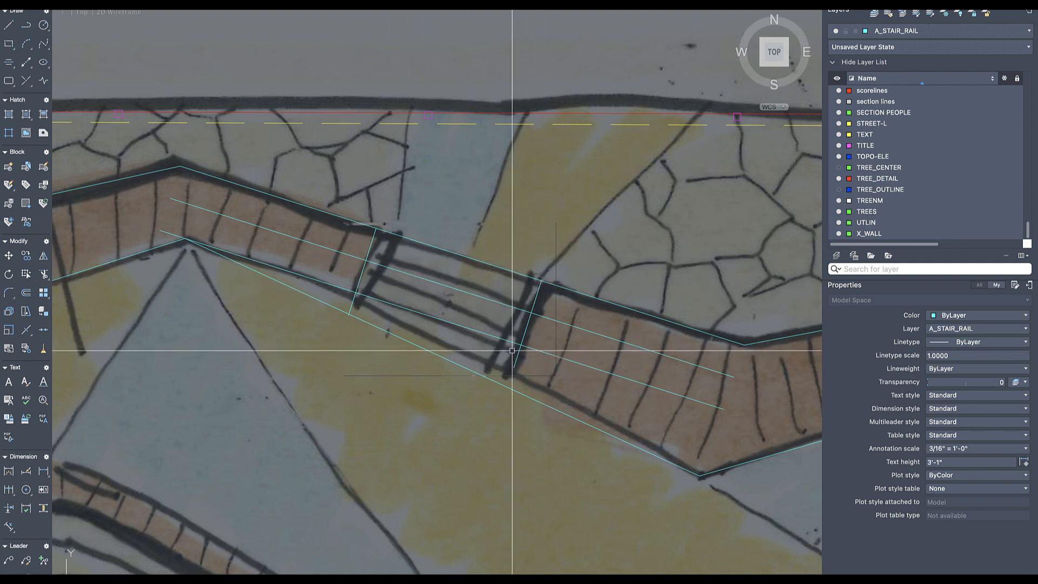
type("ex")
key("Return")
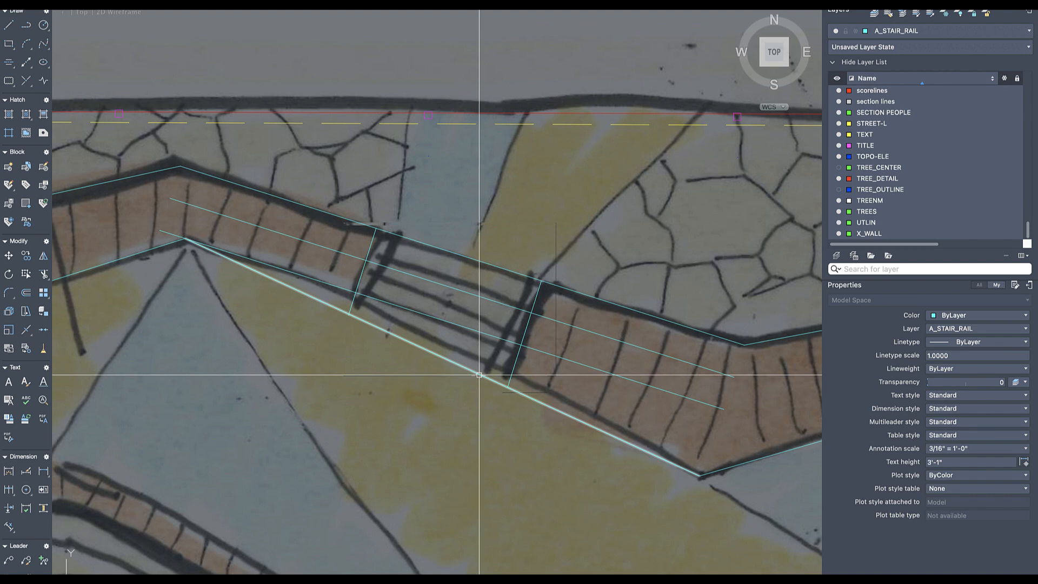
- Trim the southern traced edge between the western steps' end lines and the parallel step lines outside them
type("tr")
key("Return")
left_click_drag(457, 376, 443, 368)
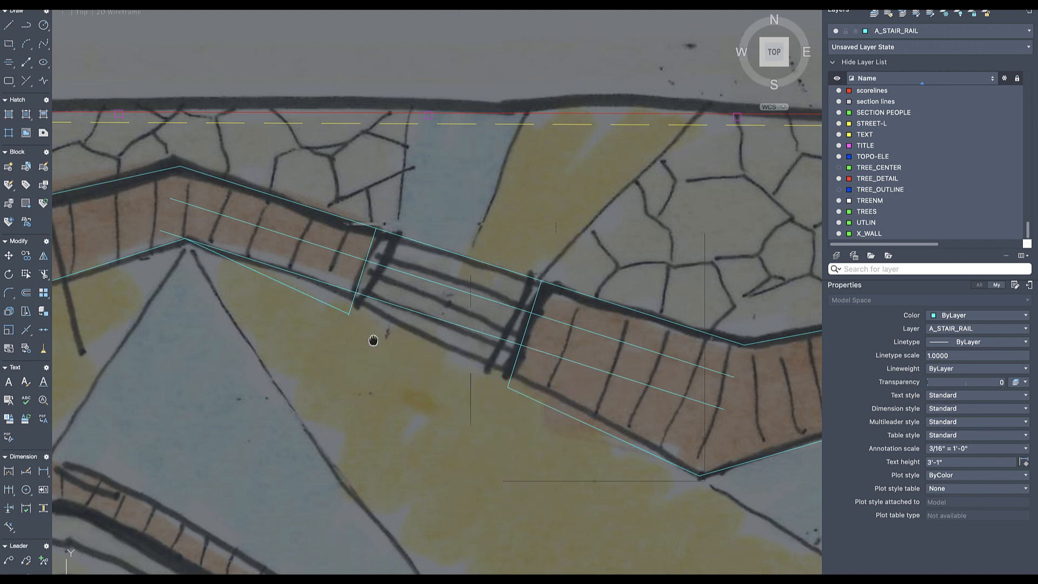
middle_click_drag(373, 341, 418, 365)
scroll(419, 365, "down", 3)
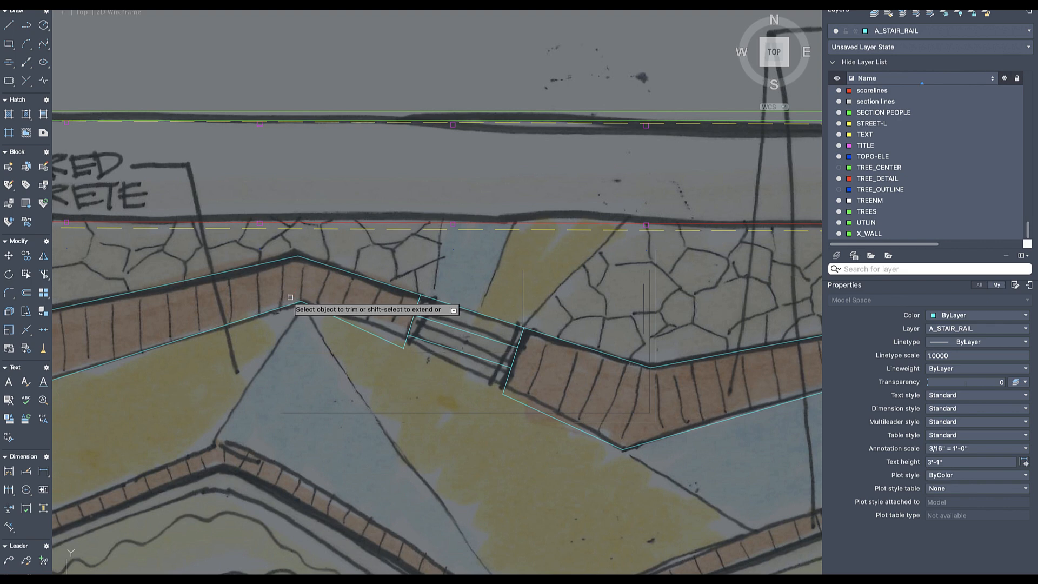
- Draw a cross line at the west end of the eastern steps, between the north and south bench corners
scroll(243, 306, "down", 4)
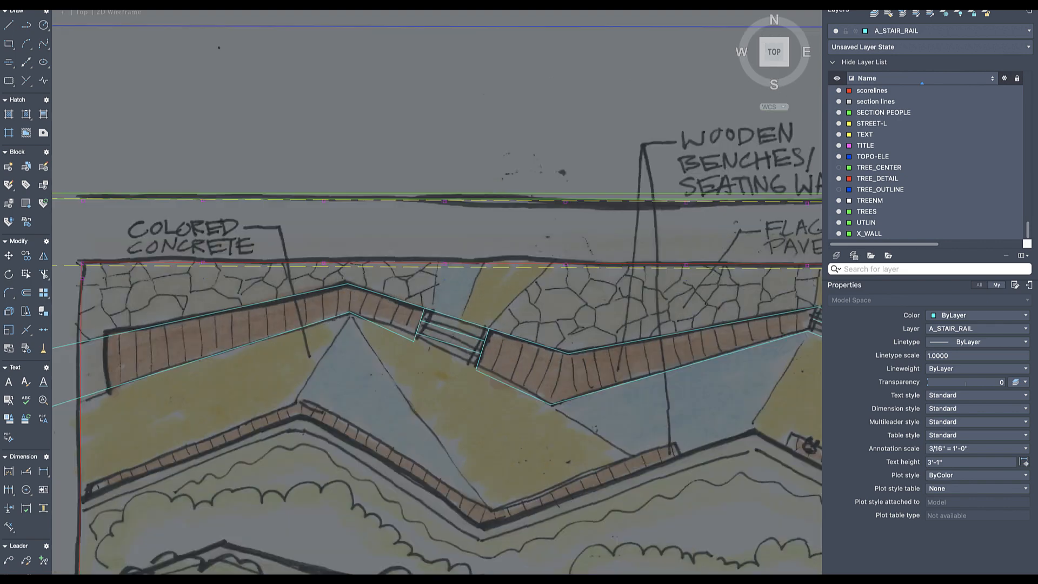
scroll(569, 314, "up", 5)
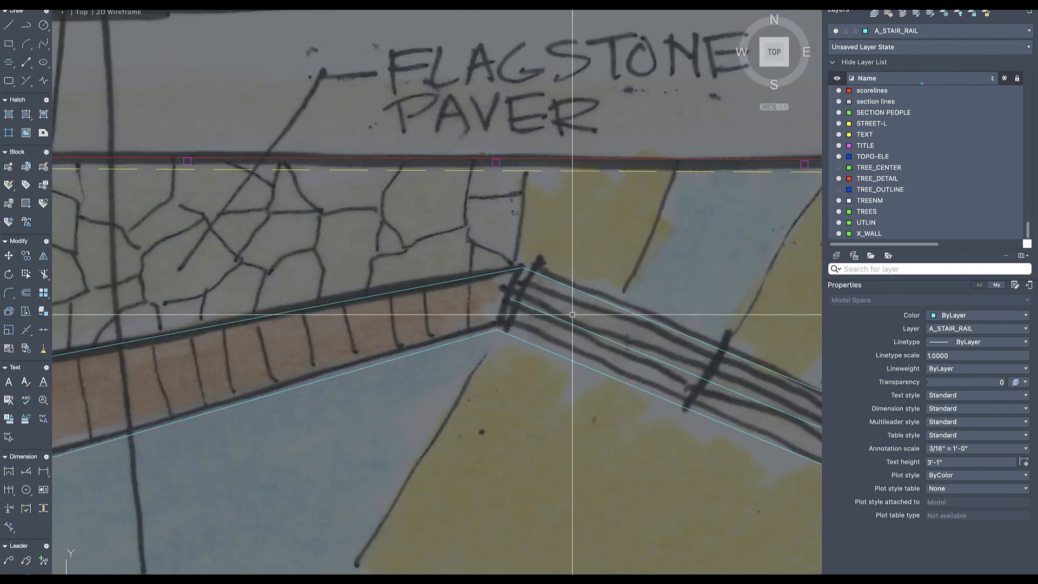
type("l")
key("Return")
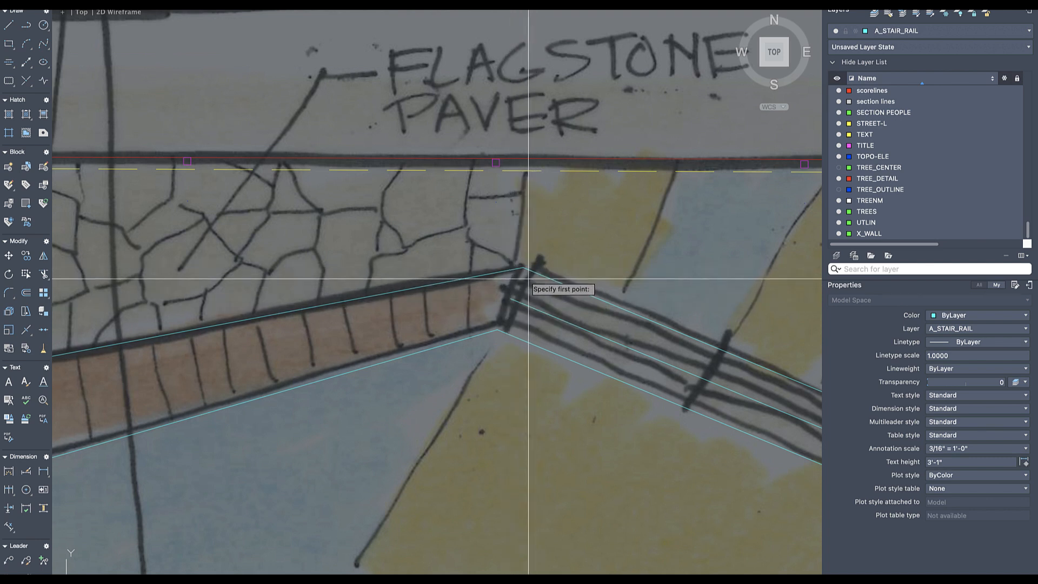
left_click(505, 324)
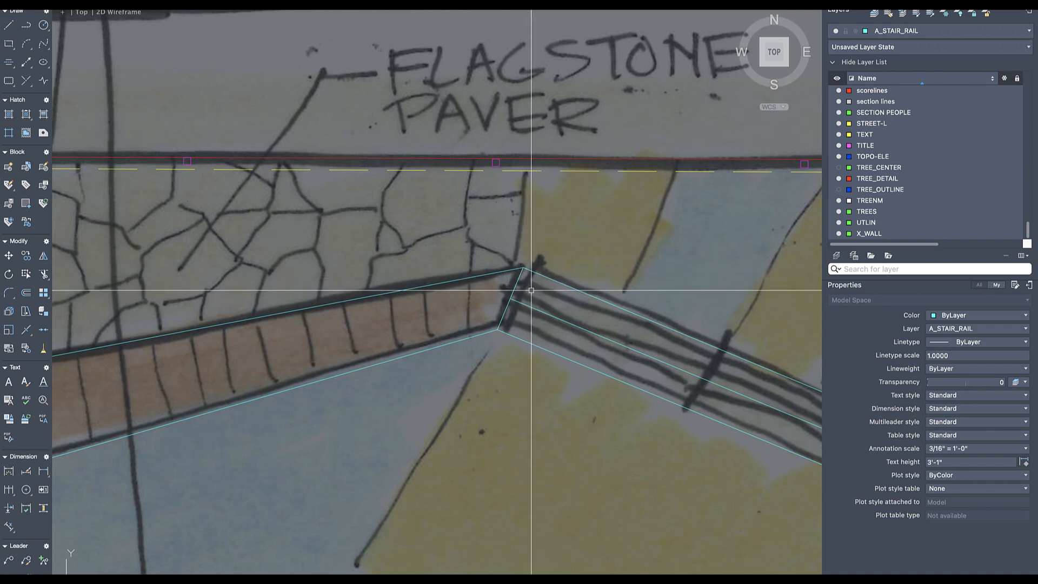
- Create a parallel copy of the eastern steps' cross line a short distance to the east
scroll(516, 289, "down", 5)
scroll(531, 289, "up", 6)
scroll(531, 288, "down", 5)
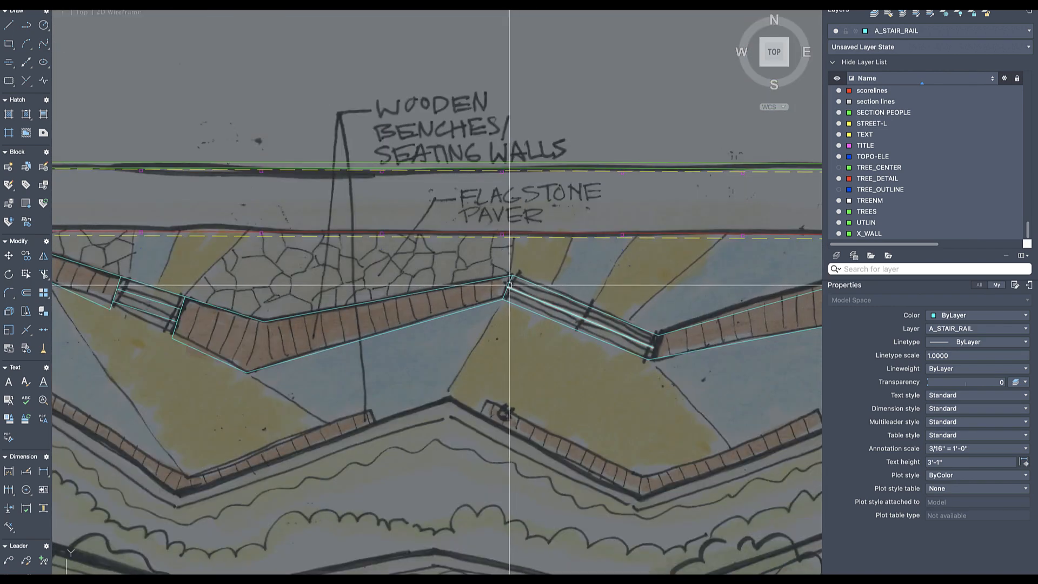
scroll(509, 282, "up", 3)
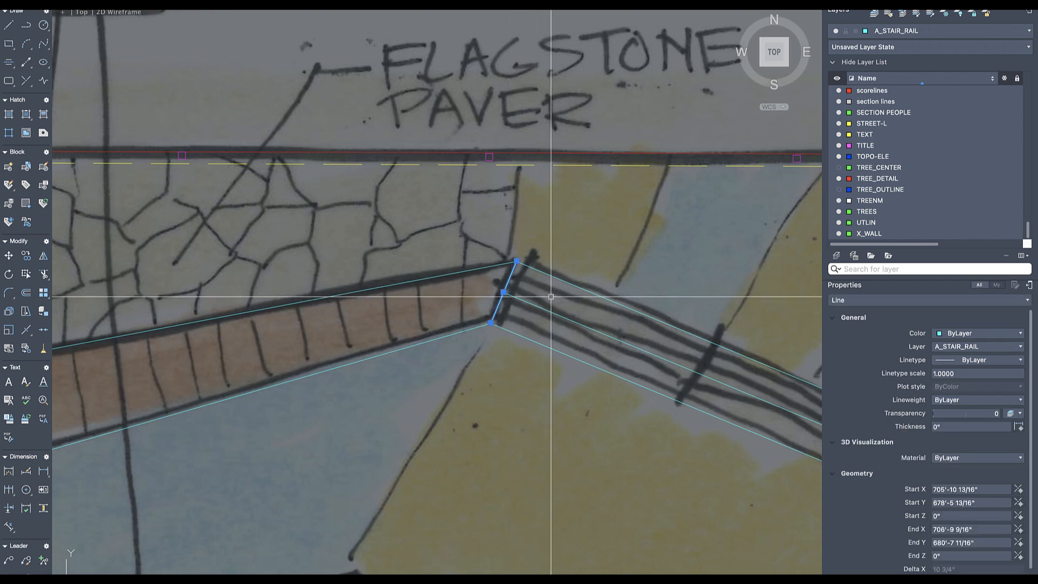
key("Escape")
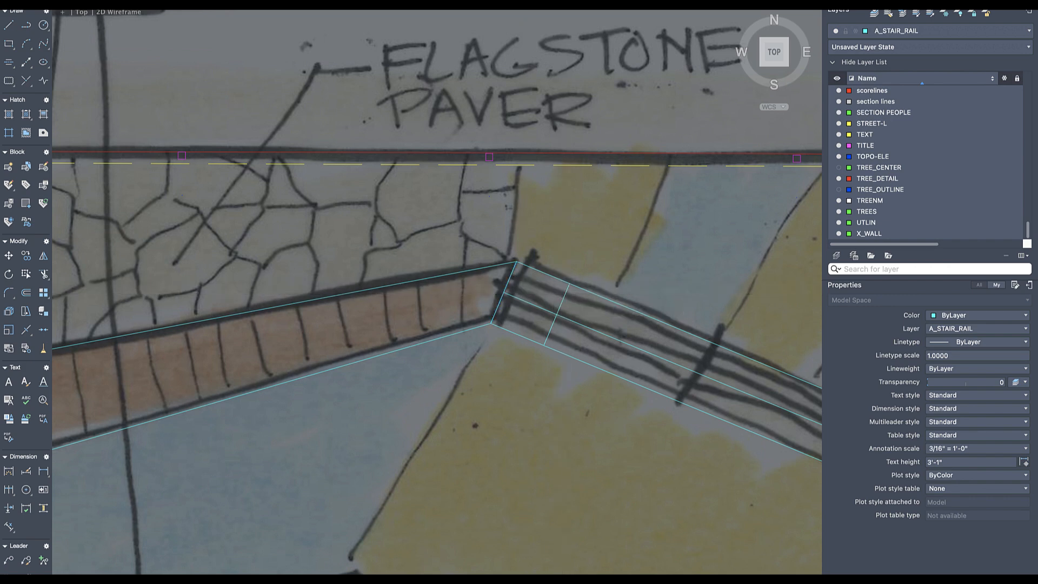
scroll(568, 294, "up", 10)
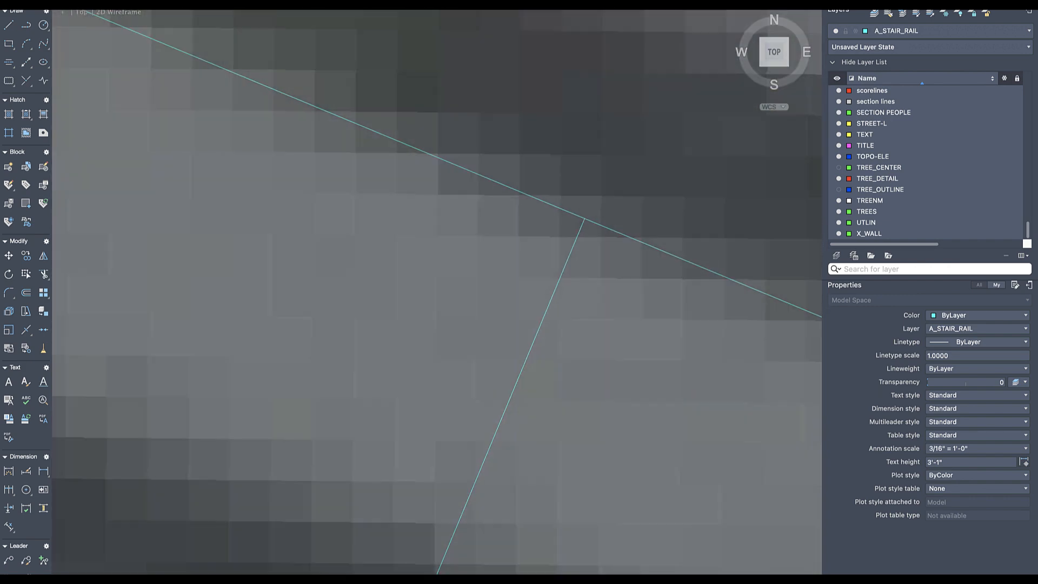
scroll(597, 225, "down", 5)
type("l")
key("Return")
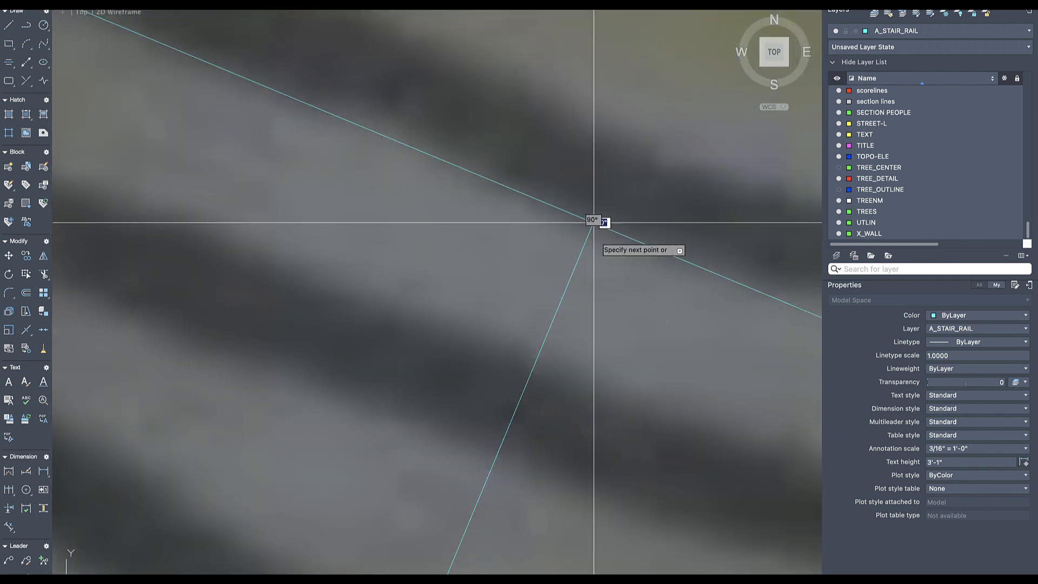
scroll(594, 222, "down", 5)
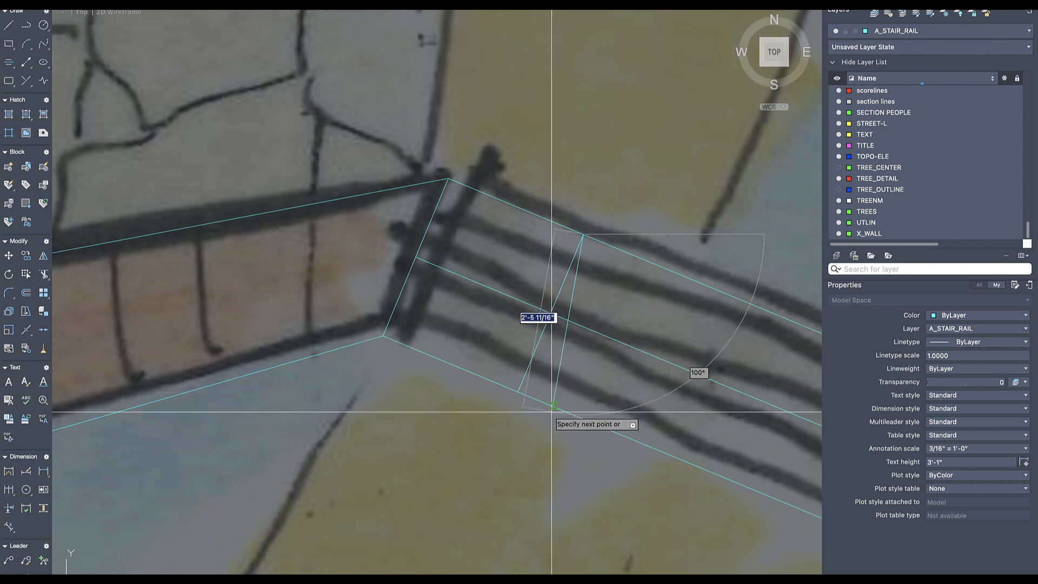
left_click(552, 410)
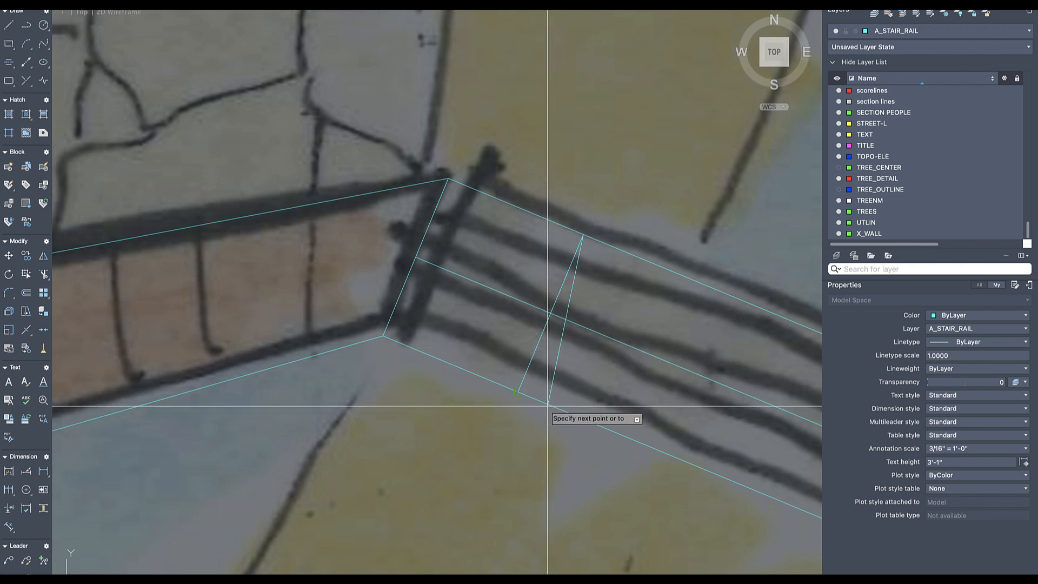
scroll(521, 389, "up", 10)
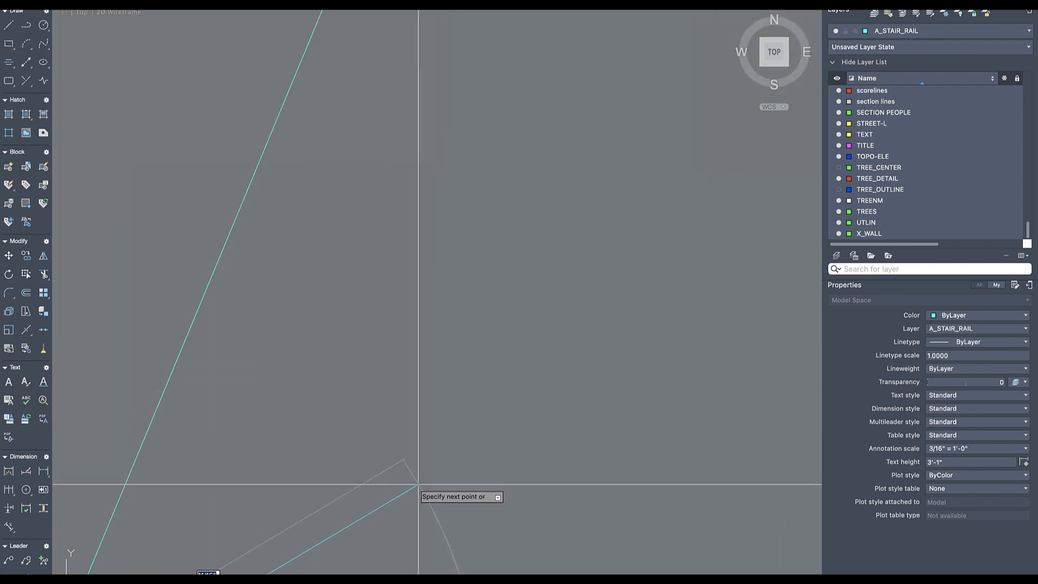
scroll(420, 484, "down", 3)
middle_click_drag(420, 484, 624, 372)
key("Escape")
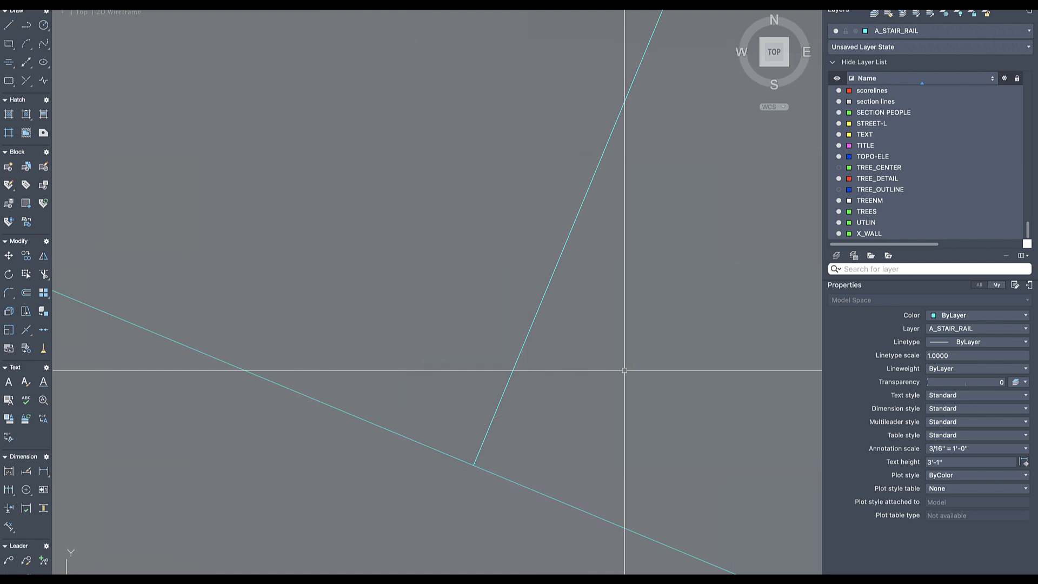
left_click(500, 394)
key("Escape")
scroll(498, 362, "down", 6)
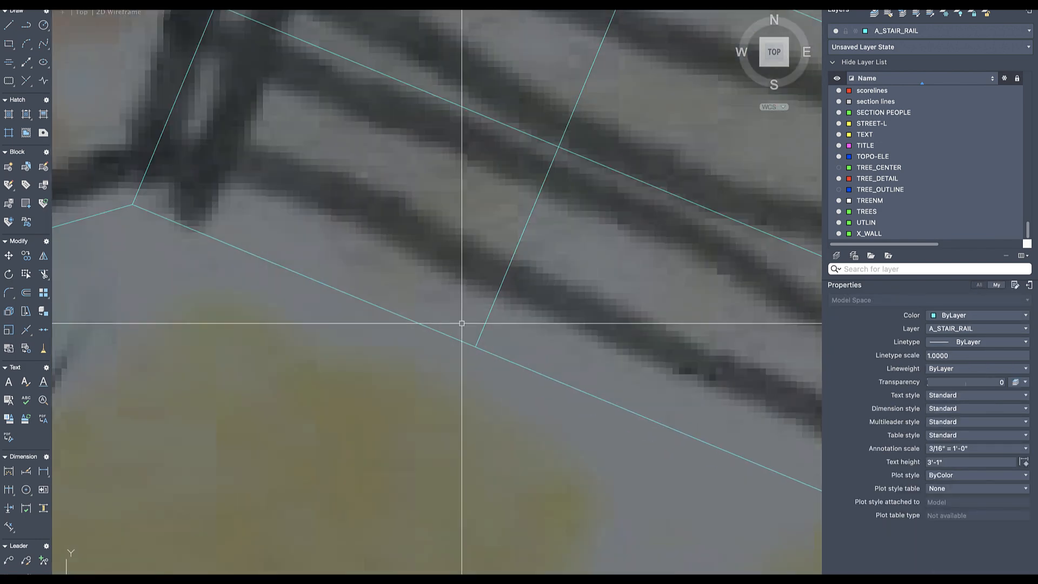
- Delete the original cross line at the bench corner and trim the middle step line west of its parallel copy
left_click(314, 196)
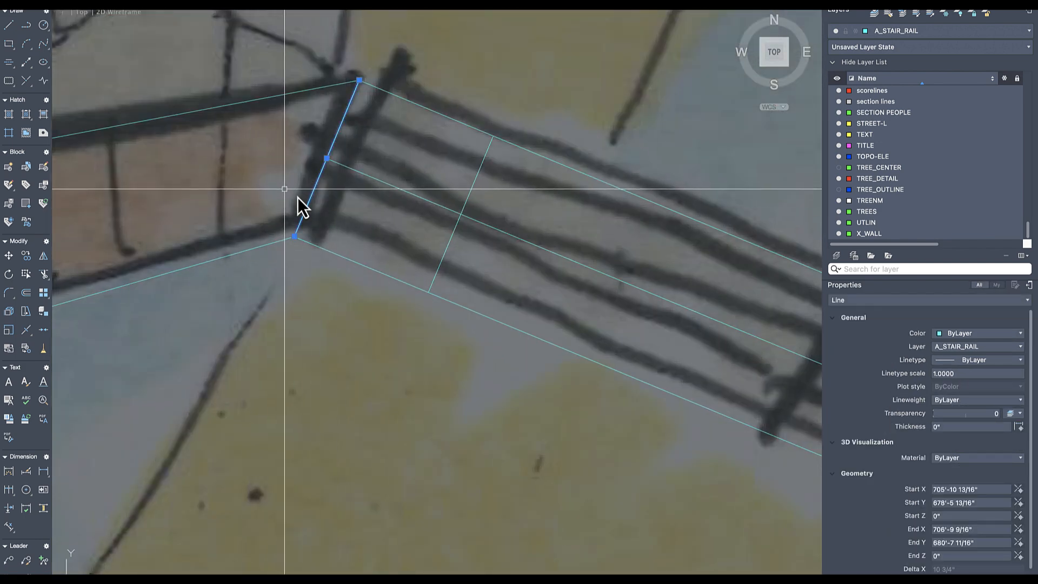
scroll(313, 211, "down", 5)
key("Escape")
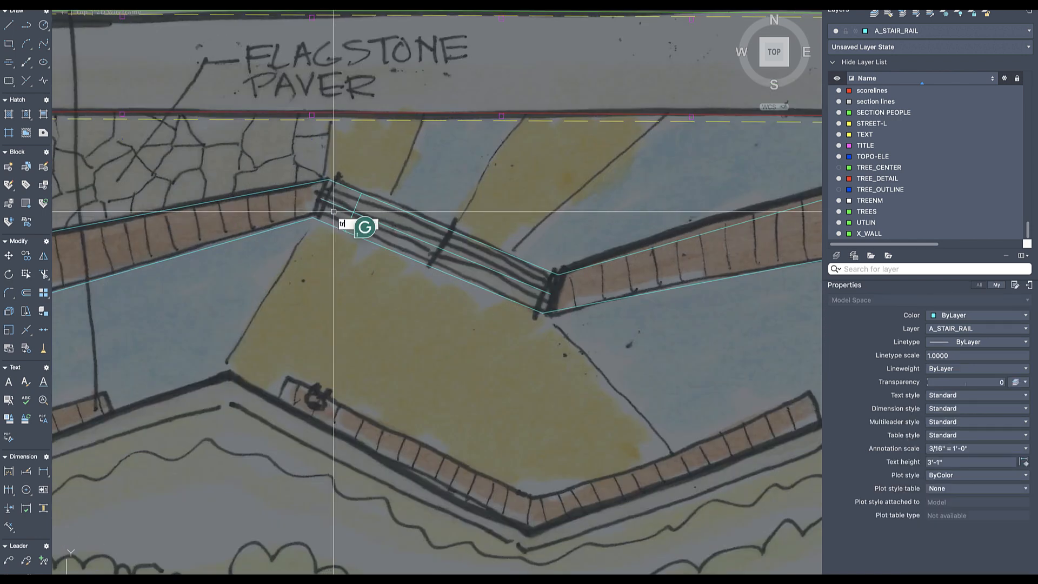
type("tr")
key("Return")
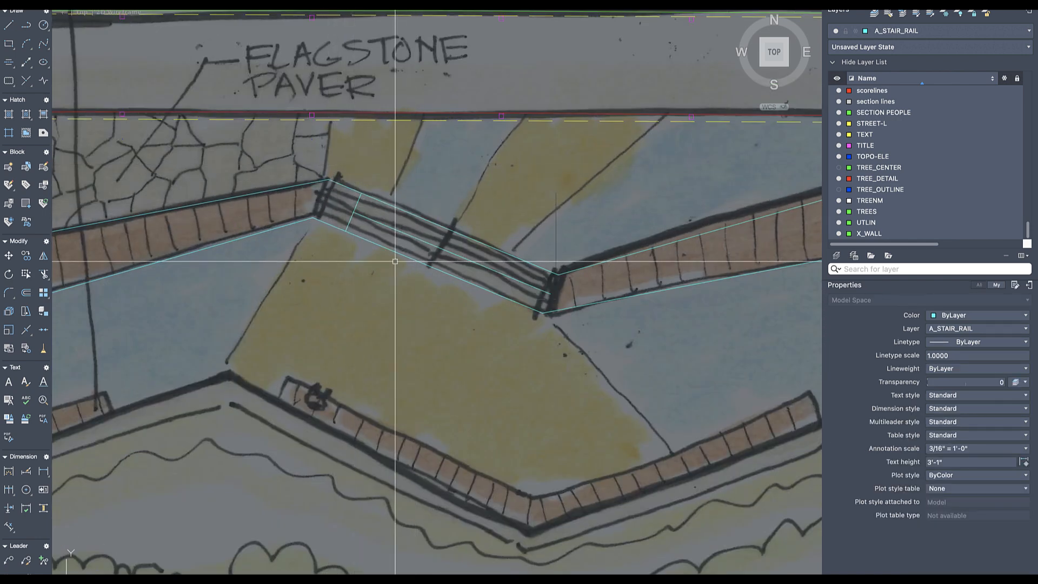
- Offset the cross line eastward by a distance picked along the steps, and trim the middle step line at this east end
scroll(551, 289, "up", 3)
scroll(558, 291, "down", 3)
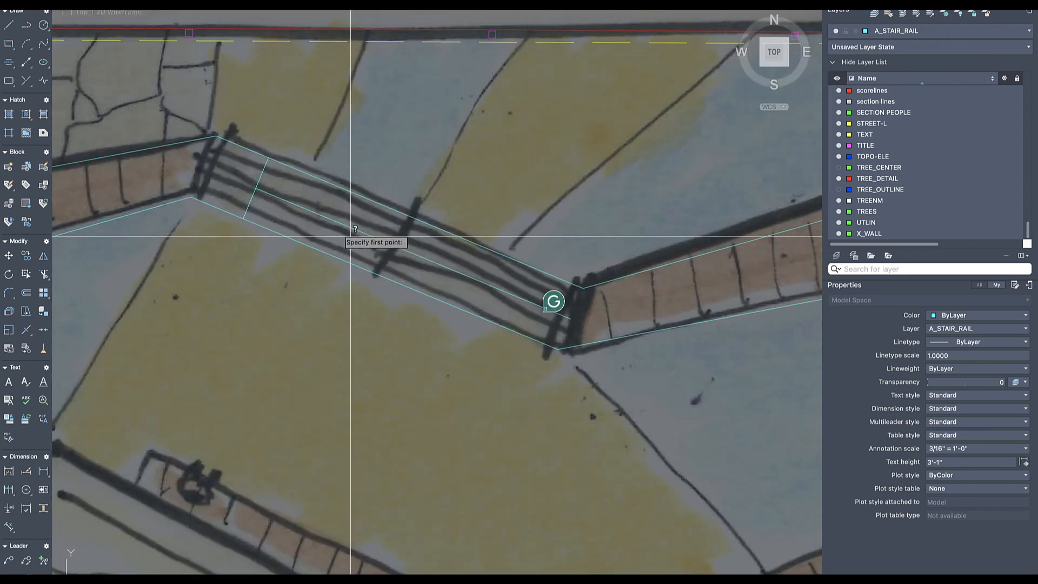
left_click(263, 174)
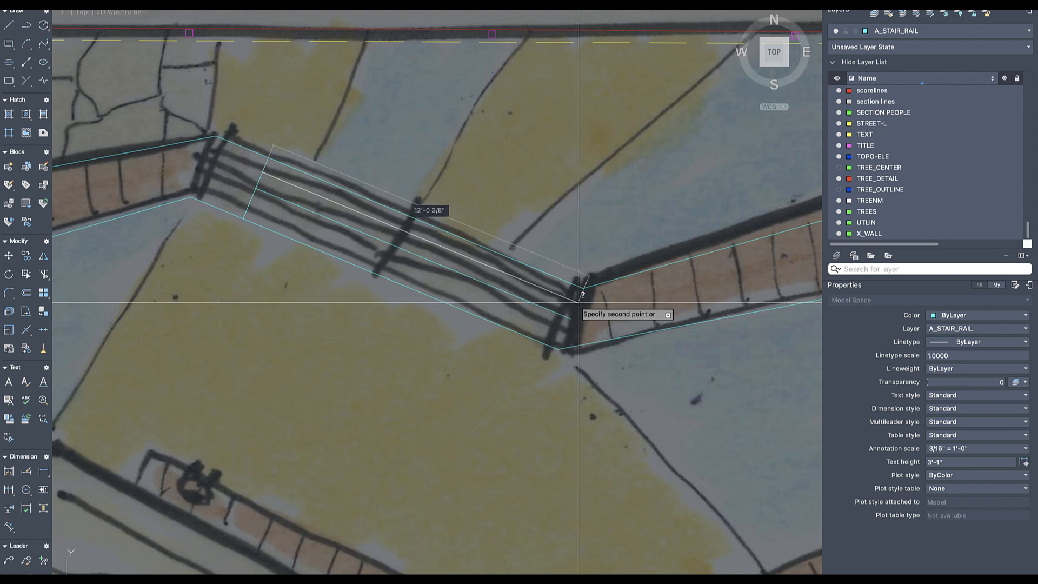
left_click(549, 292)
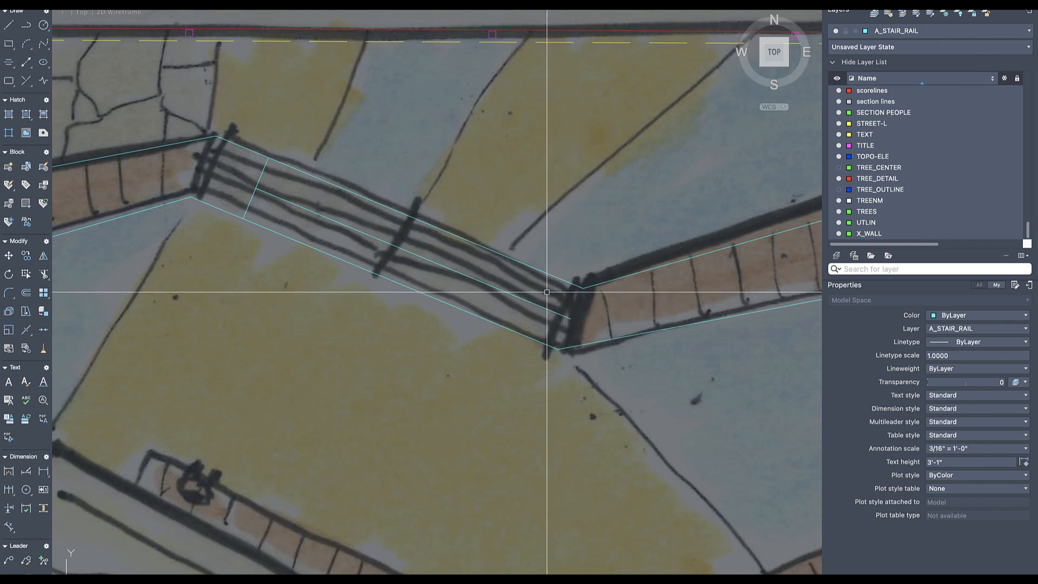
key("Return")
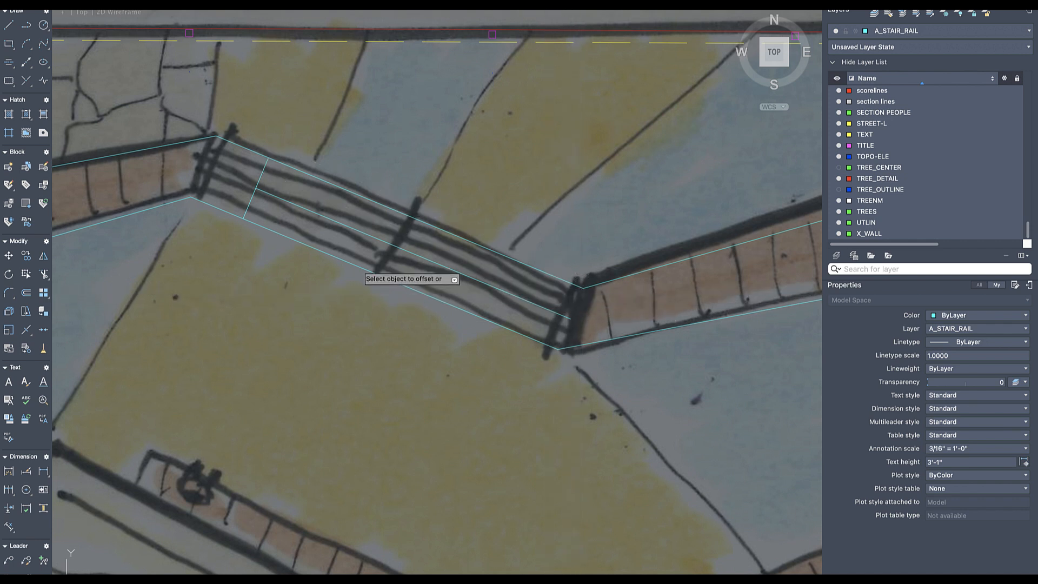
left_click(266, 166)
left_click(373, 237)
key("Escape")
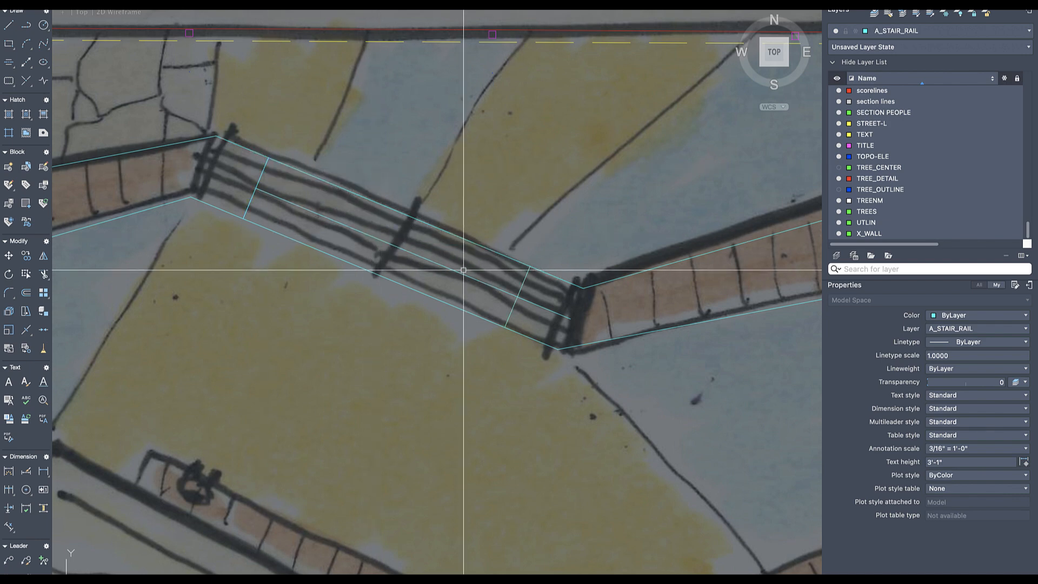
scroll(465, 269, "down", 5)
scroll(476, 276, "up", 5)
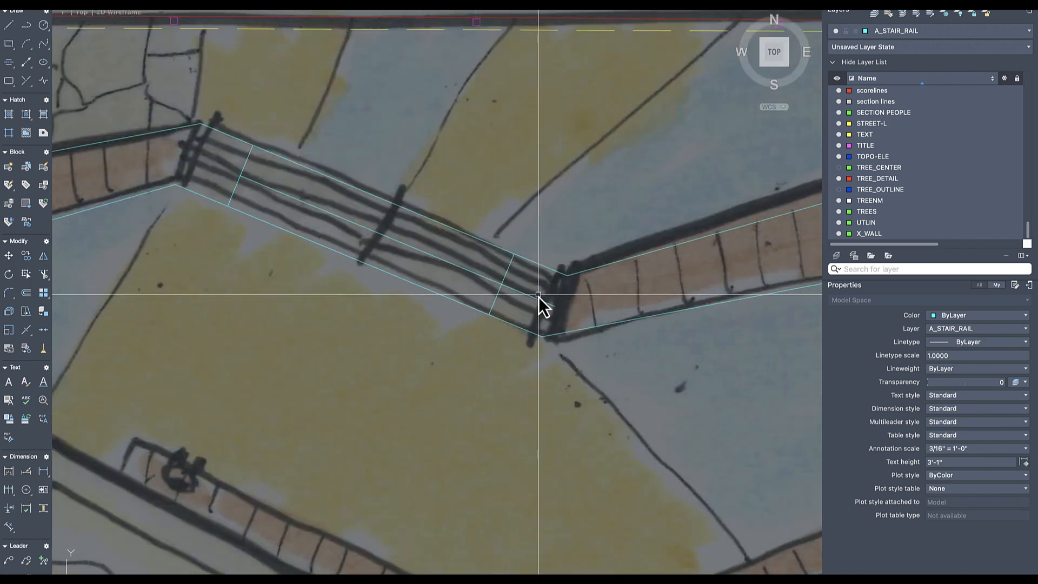
- Trace the lower bench's southern edge with connected lines from the west boundary over the first peak to the next valley
scroll(537, 309, "down", 3)
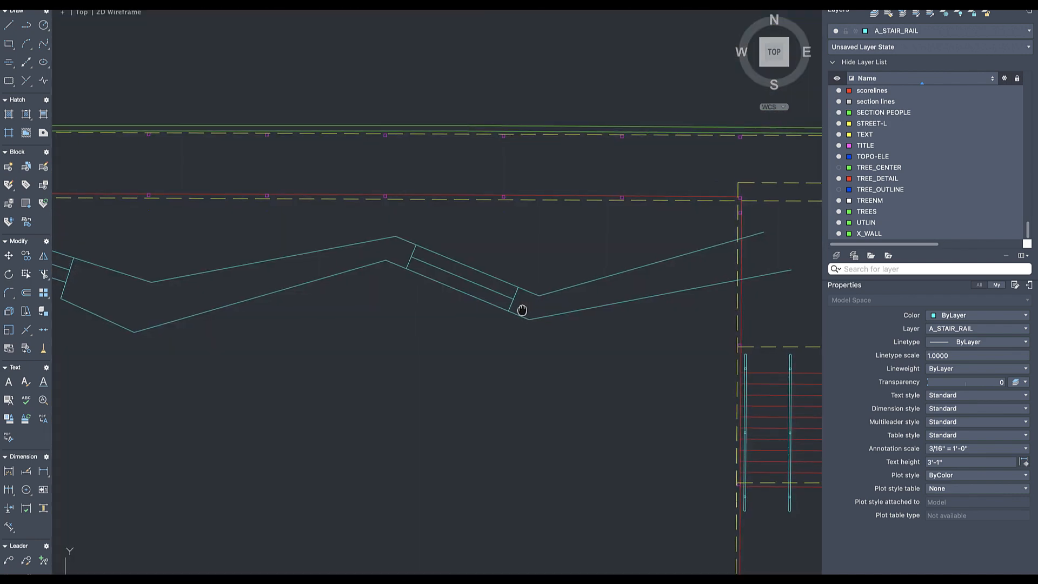
mouse_move(463, 326)
middle_mouse_down()
mouse_move(603, 326)
mouse_move(592, 317)
middle_mouse_up()
middle_click_drag(449, 310, 621, 302)
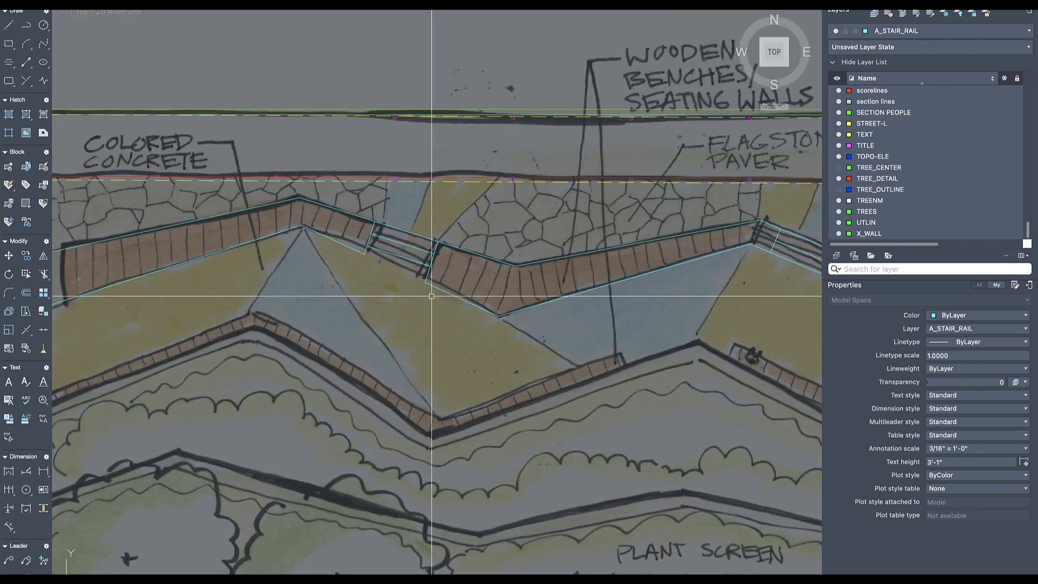
scroll(437, 273, "down", 6)
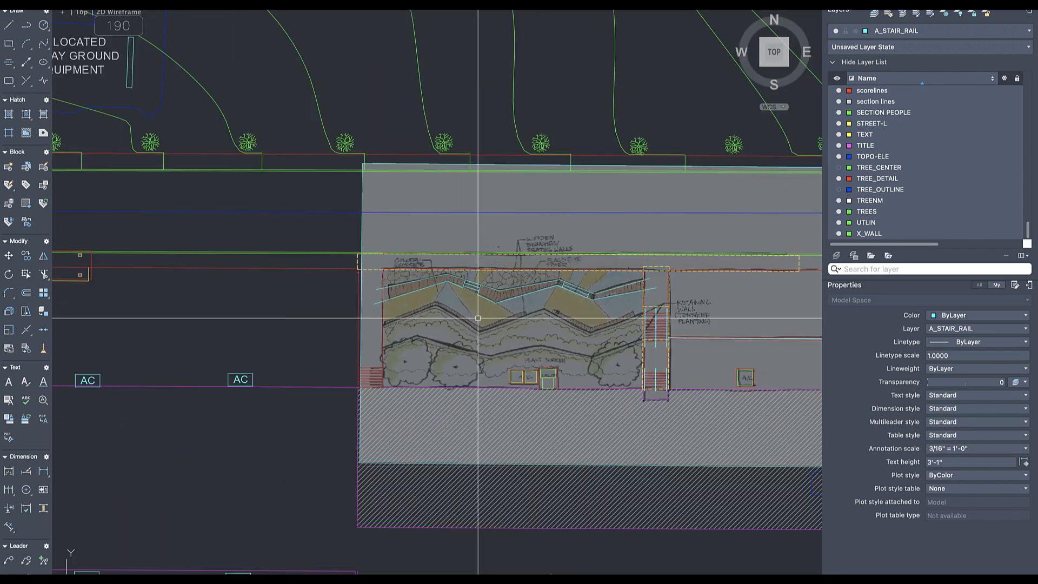
scroll(436, 292, "up", 4)
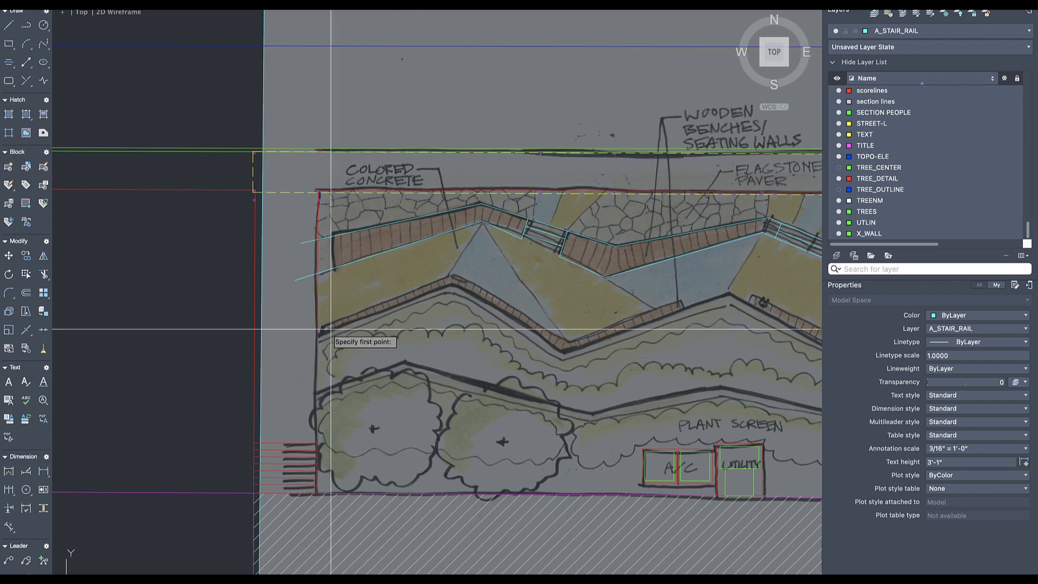
scroll(310, 342, "up", 5)
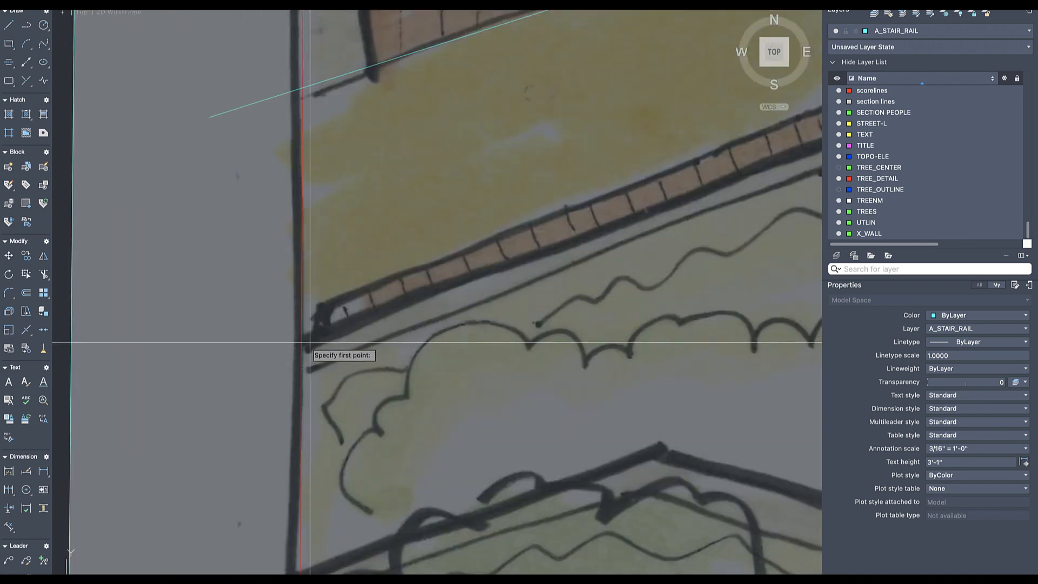
left_click(275, 353)
scroll(375, 321, "down", 5)
scroll(486, 290, "up", 8)
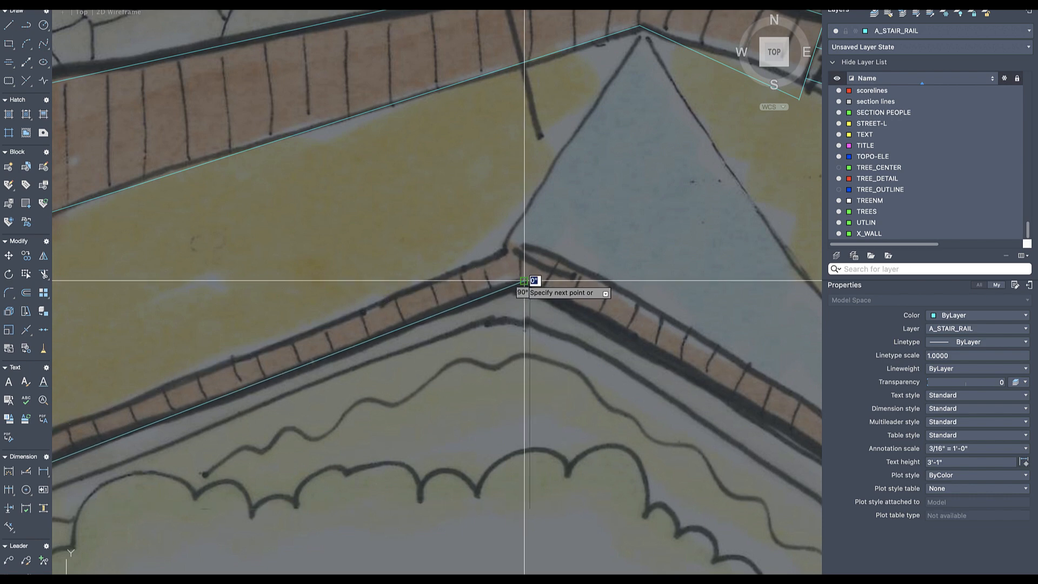
scroll(530, 296, "down", 3)
middle_click_drag(530, 297, 273, 213)
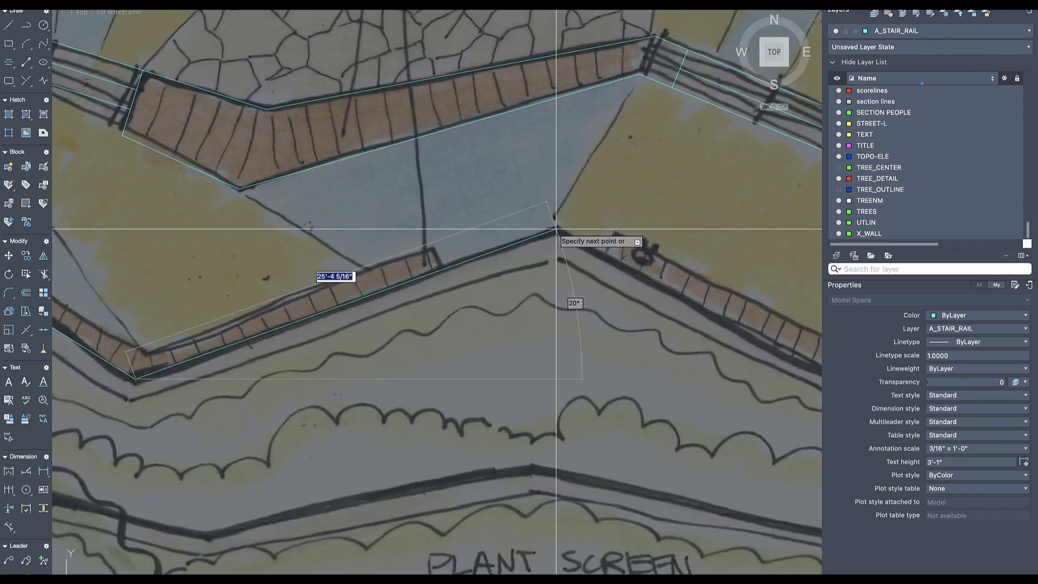
- Continue the lower bench's traced edge over the second peak and eastern valley, ending just past the east stair's west edge
left_click(510, 361)
scroll(511, 362, "down", 4)
scroll(717, 266, "up", 8)
left_click(716, 257)
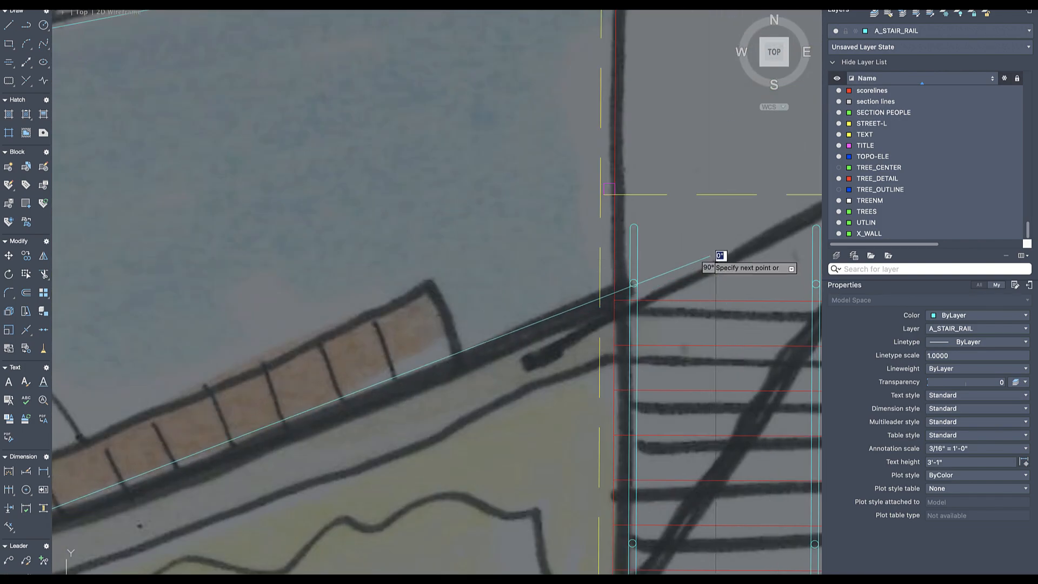
scroll(618, 308, "down", 6)
middle_click_drag(617, 308, 612, 311)
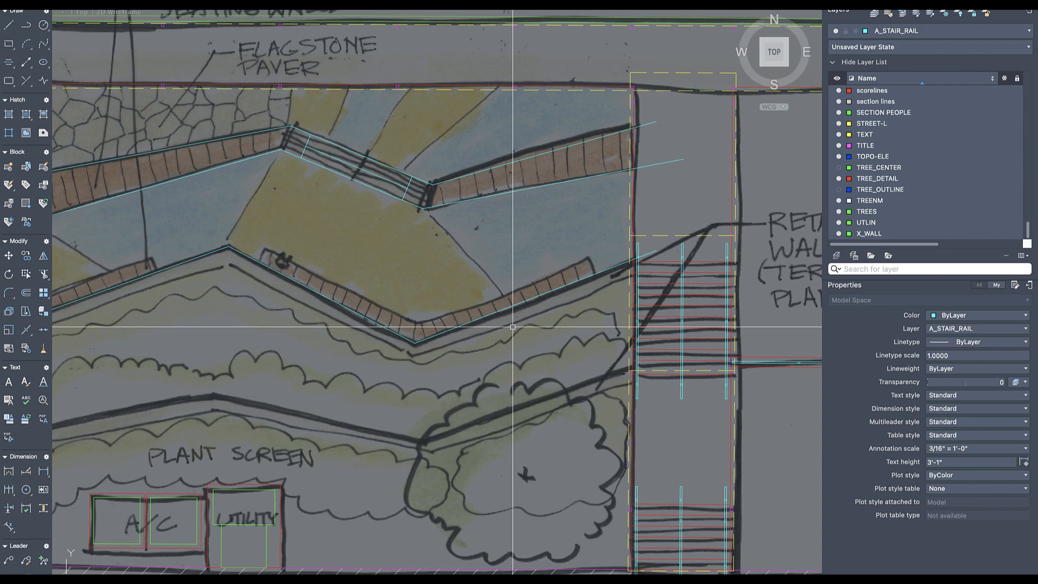
- Offset the easternmost segment of the lower bench's traced edge southward toward the parallel sketched line
scroll(512, 327, "up", 2)
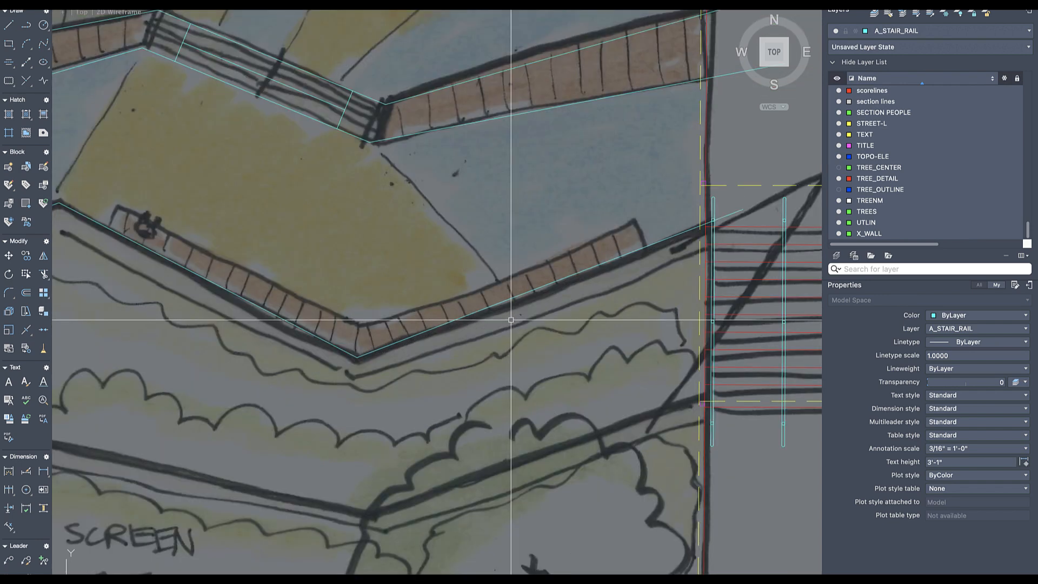
scroll(494, 317, "up", 4)
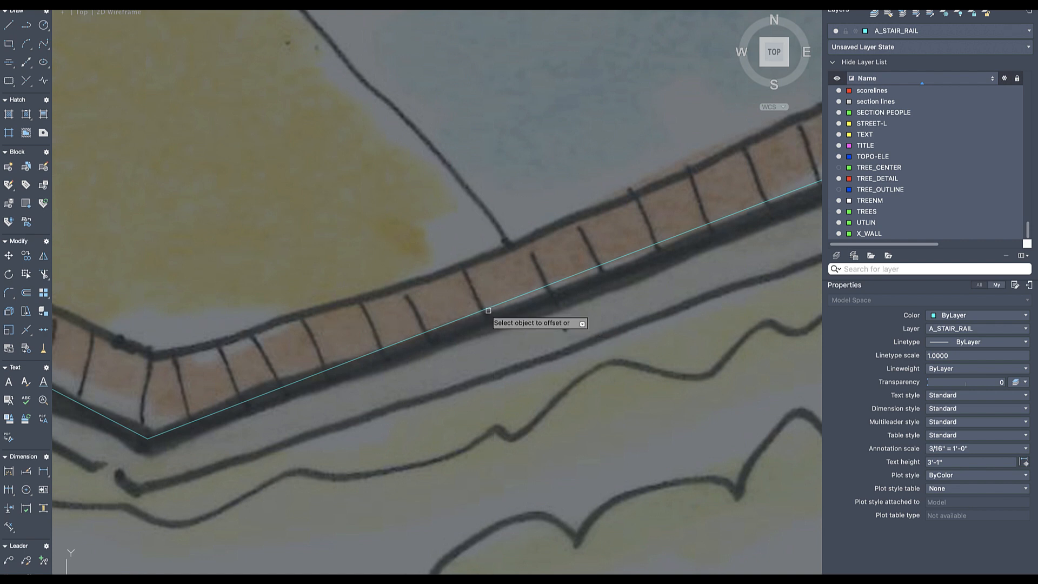
left_click(488, 310)
left_click(507, 349)
scroll(472, 364, "down", 4)
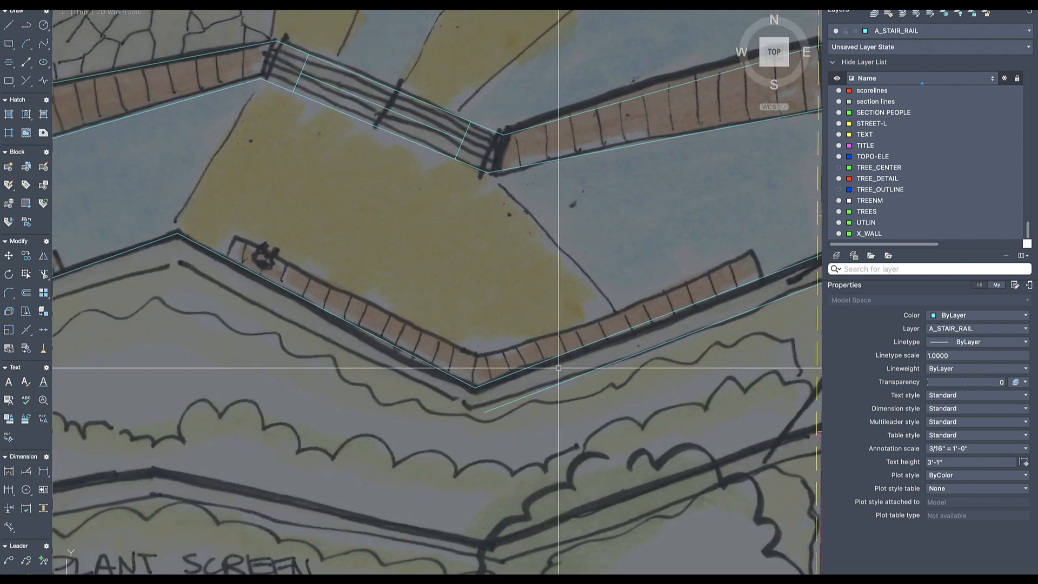
- Offset the two segments flanking the second peak of the lower bench's traced edge southward toward the sketched line
key("space")
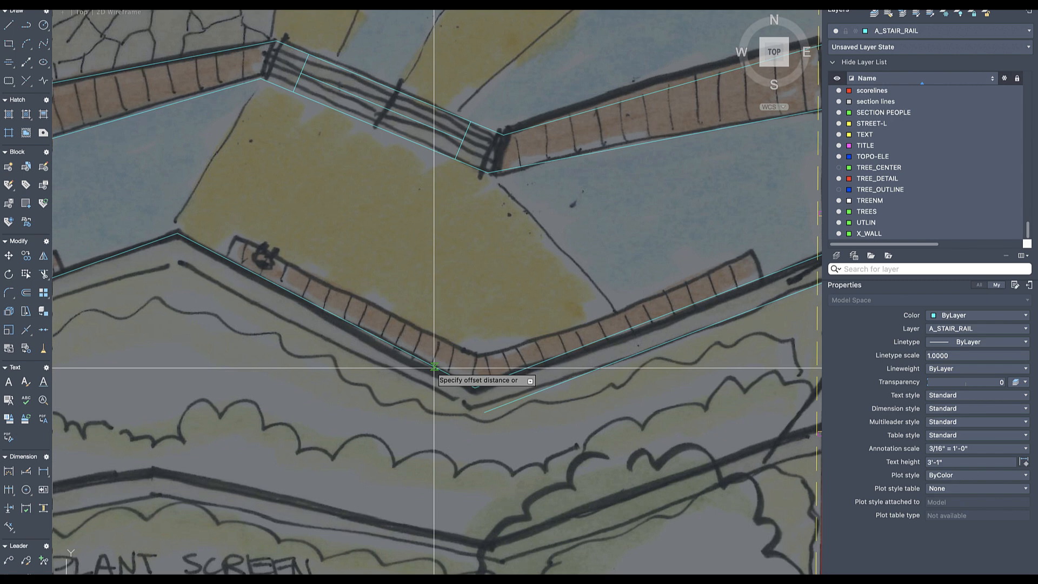
left_click(434, 367)
left_click(399, 403)
middle_click_drag(336, 404, 679, 383)
scroll(679, 382, "down", 2)
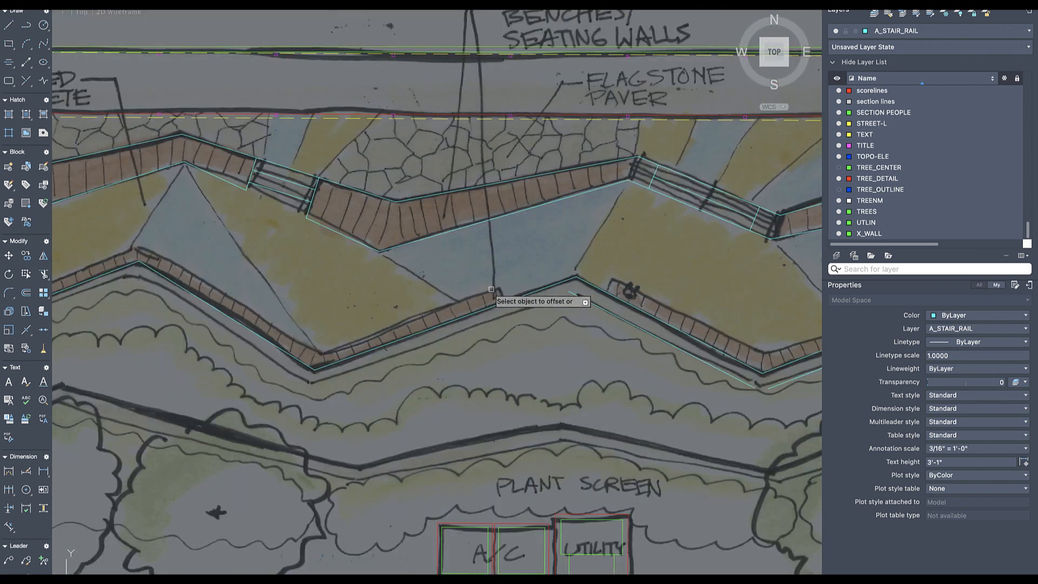
left_click(504, 306)
left_click(520, 334)
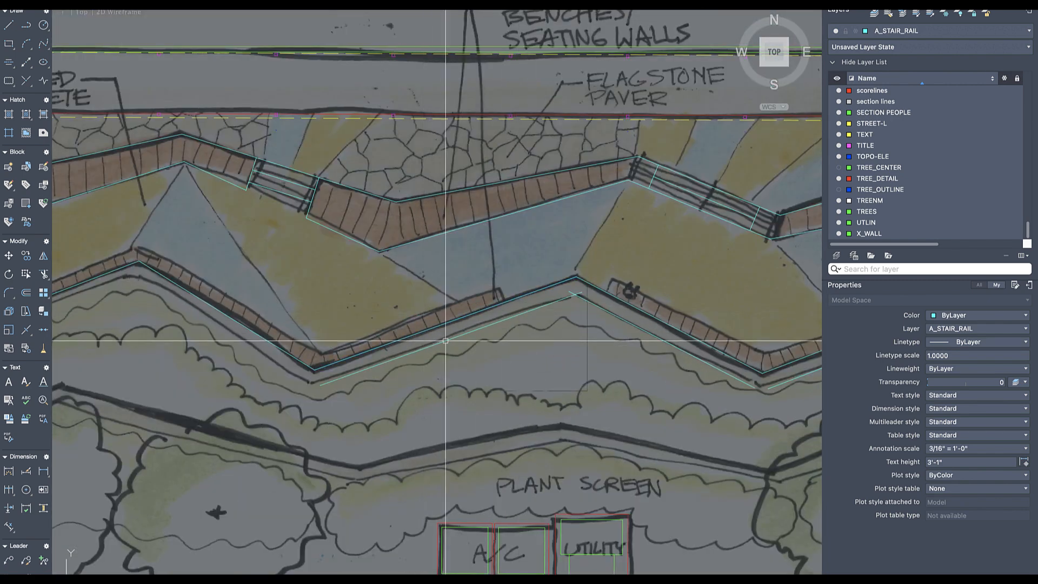
- Offset the two segments flanking the first, western peak of the lower bench's traced edge southward
scroll(541, 341, "down", 3)
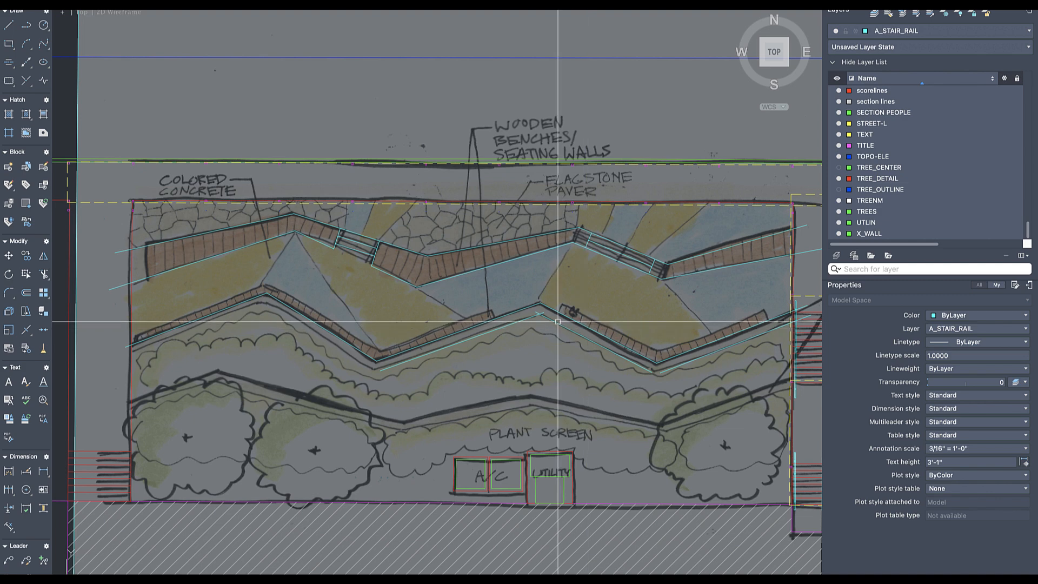
scroll(538, 315, "up", 2)
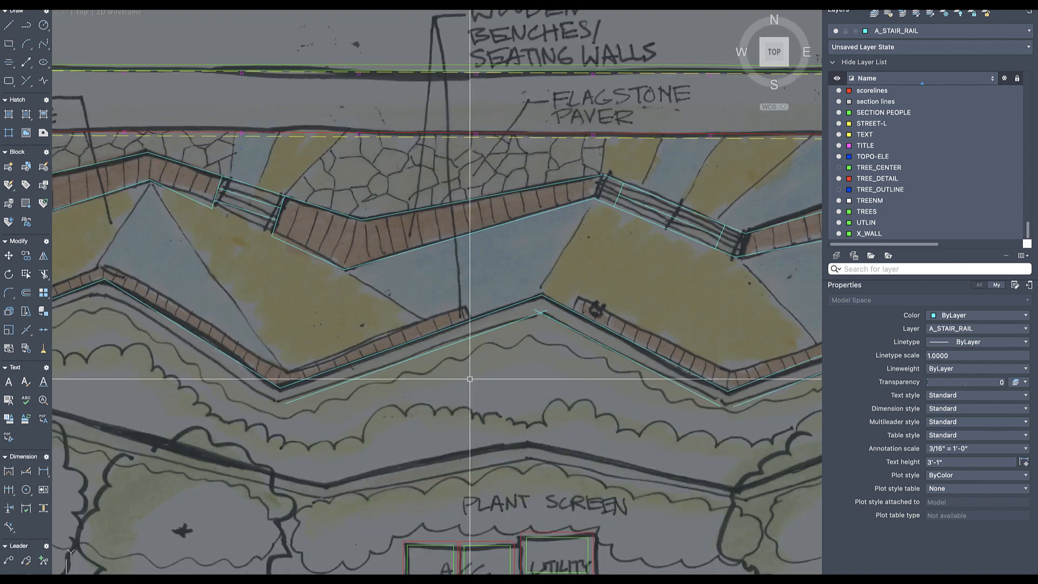
middle_click_drag(427, 396, 598, 380)
key("o")
key("Return")
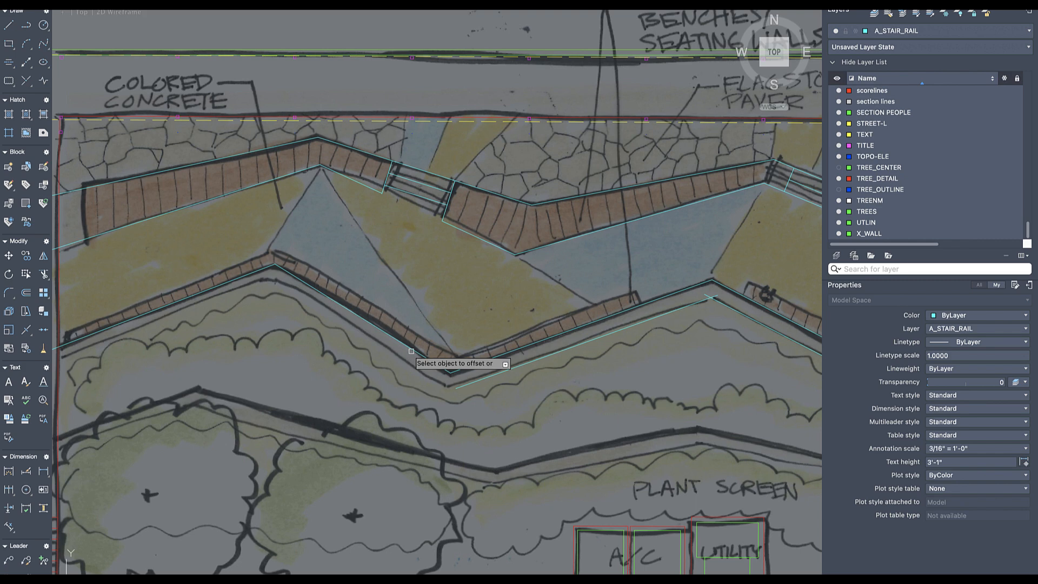
left_click(411, 351)
left_click(360, 390)
left_click(202, 309)
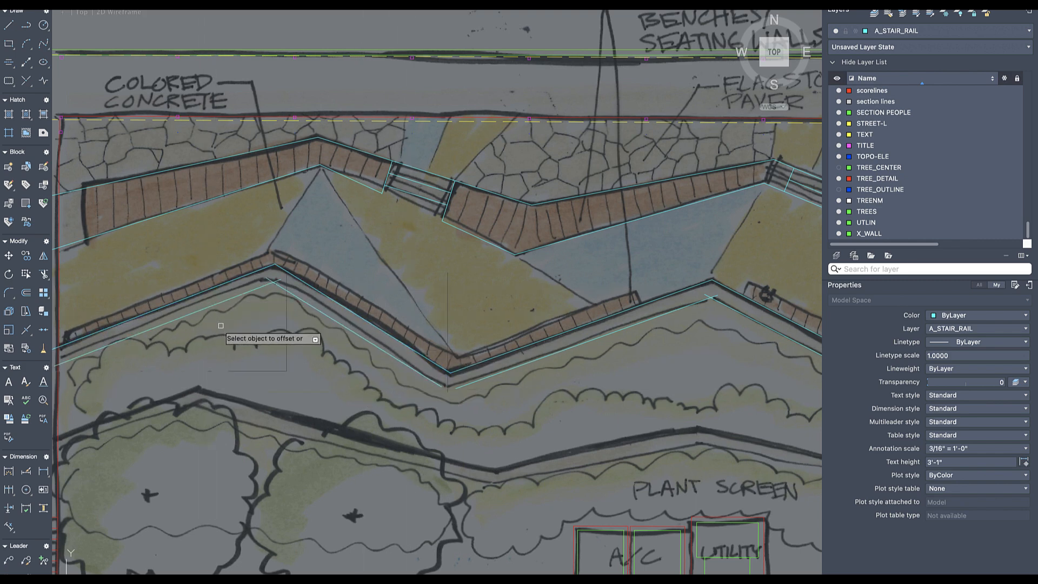
middle_click_drag(222, 324, 462, 322)
scroll(462, 320, "down", 3)
key("Escape")
scroll(387, 335, "up", 2)
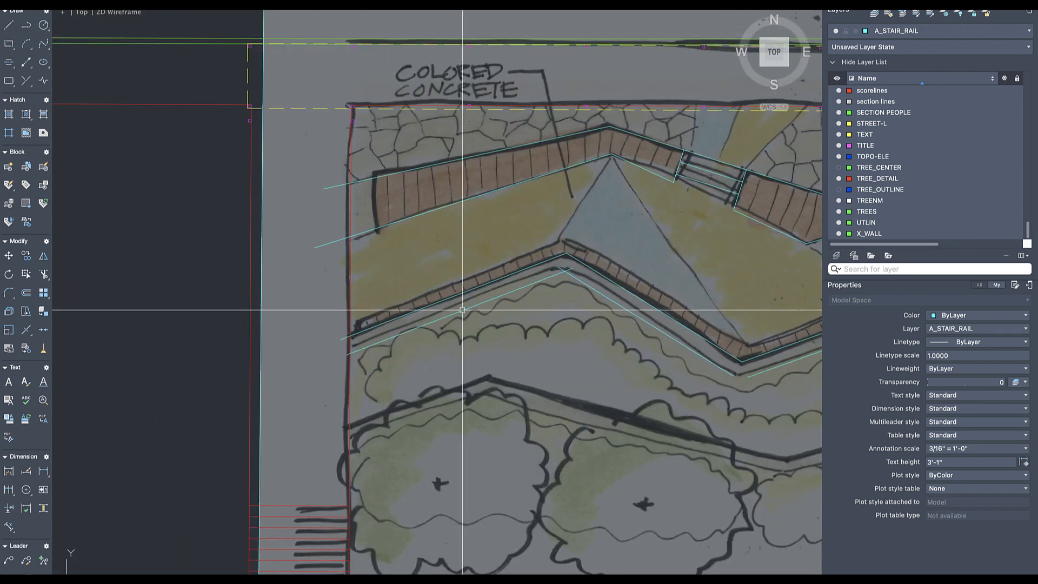
- Try to close the gap between the offset lines at the western valley by trimming and extending them
key("t")
key("r")
key("Return")
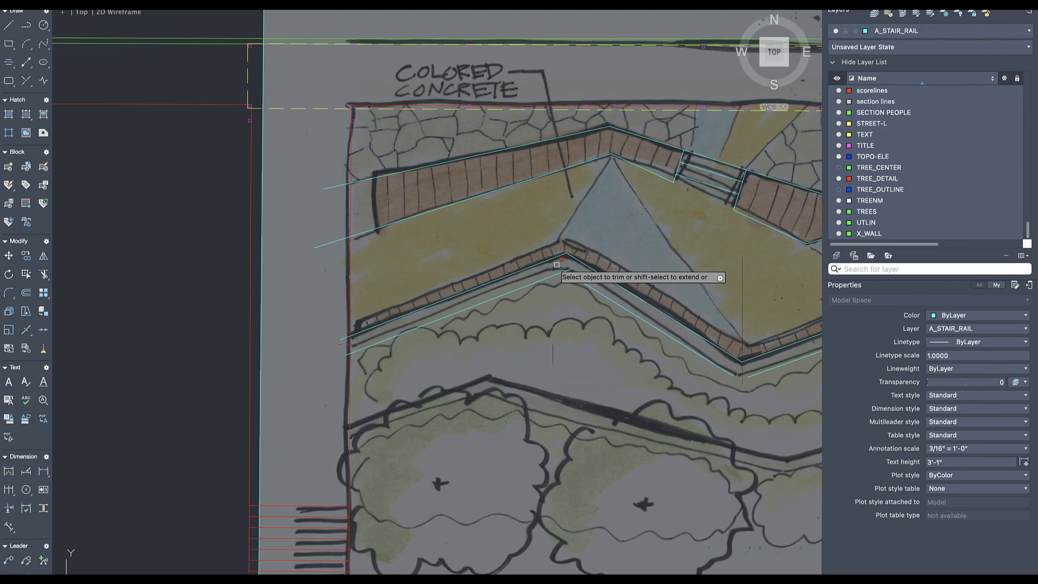
key("Escape")
scroll(589, 324, "up", 5)
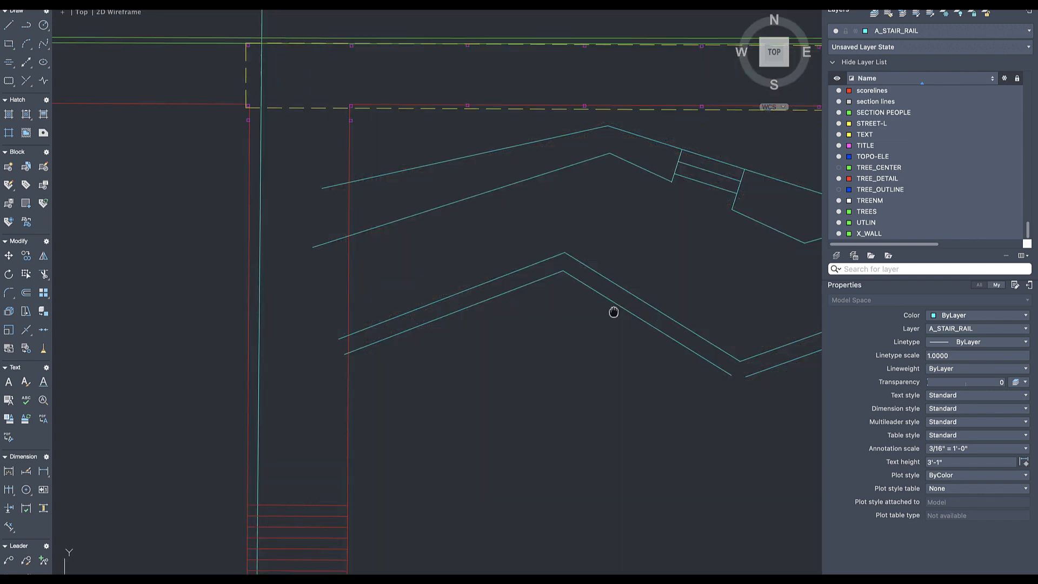
type("ex")
key("Return")
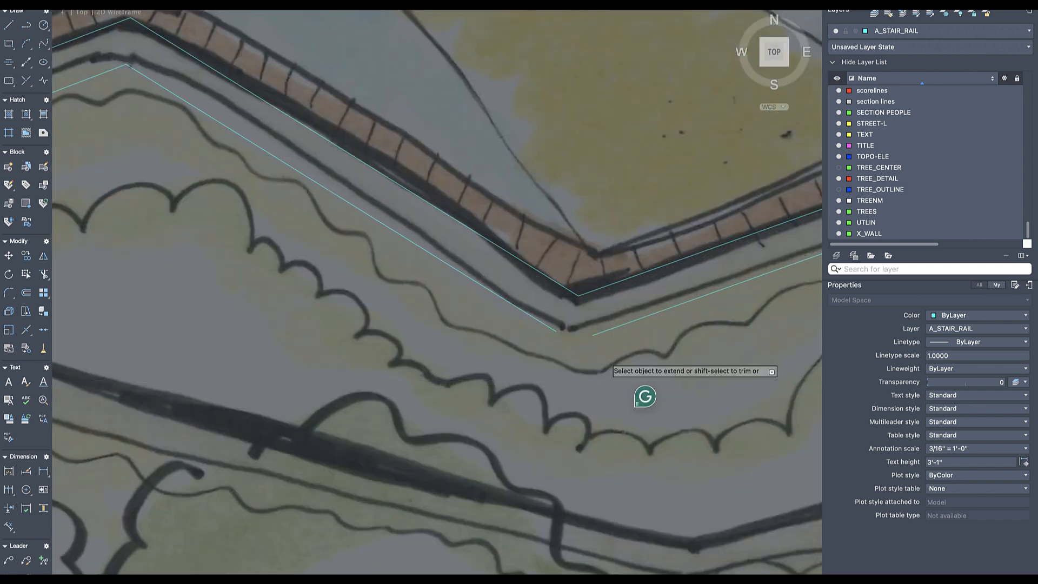
scroll(614, 383, "down", 3)
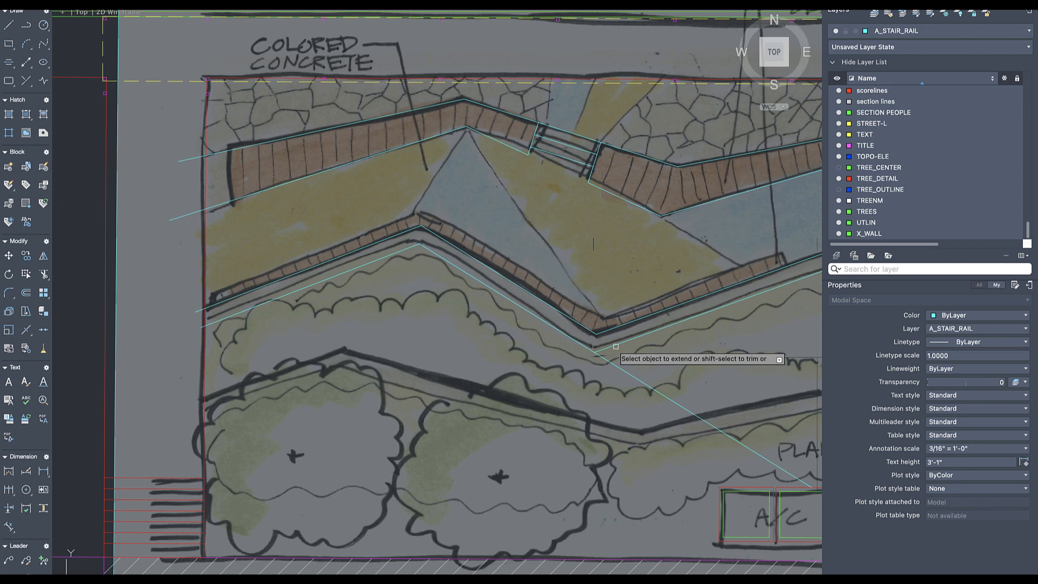
key("Escape")
- Fillet the offset lines into sharp corners at the western and eastern valleys, keeping a radius of 0
type("r")
key("Return")
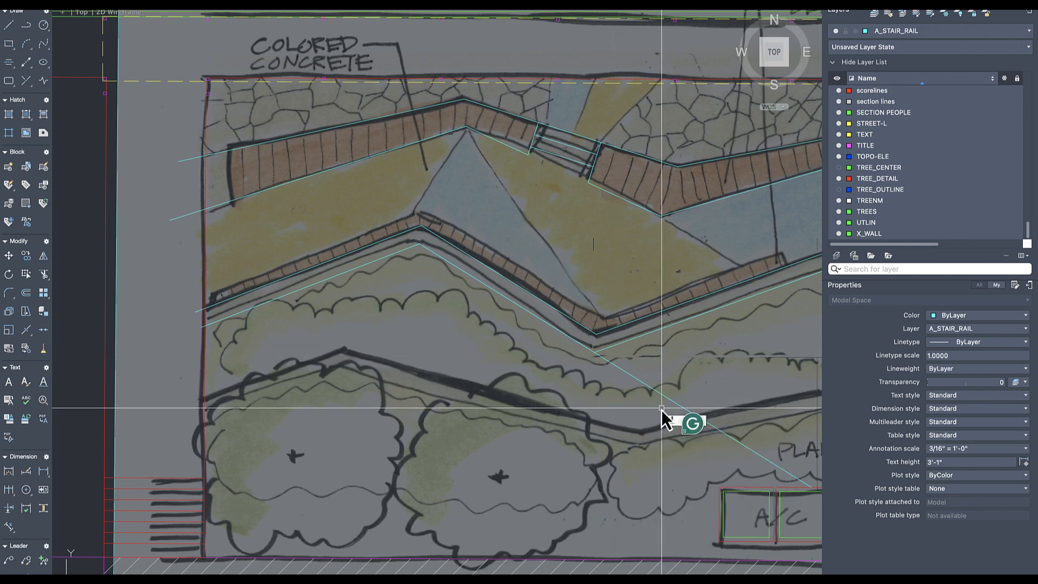
scroll(661, 411, "down", 6)
scroll(621, 376, "up", 2)
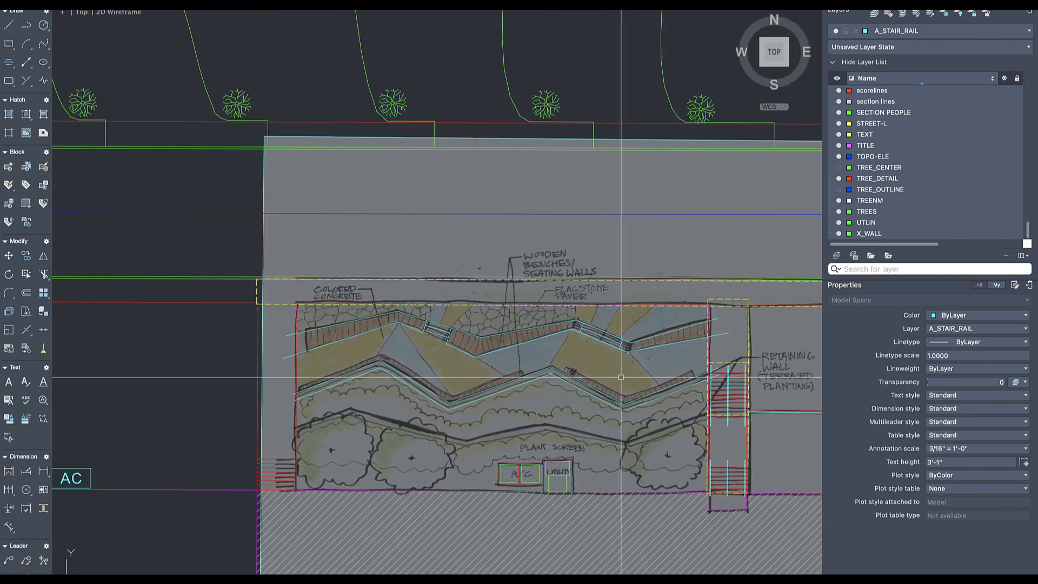
scroll(620, 377, "up", 4)
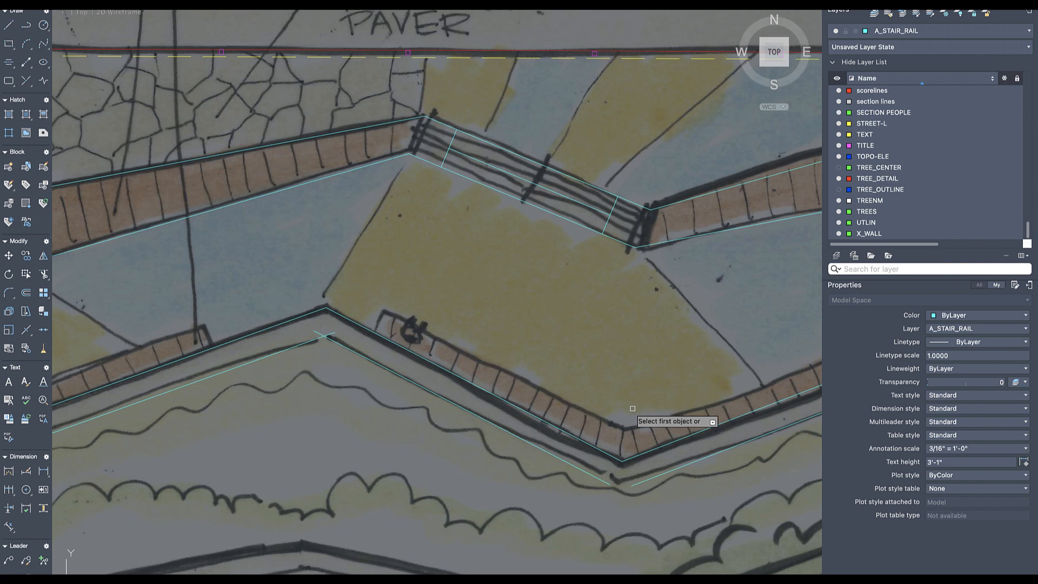
type("r")
key("Return")
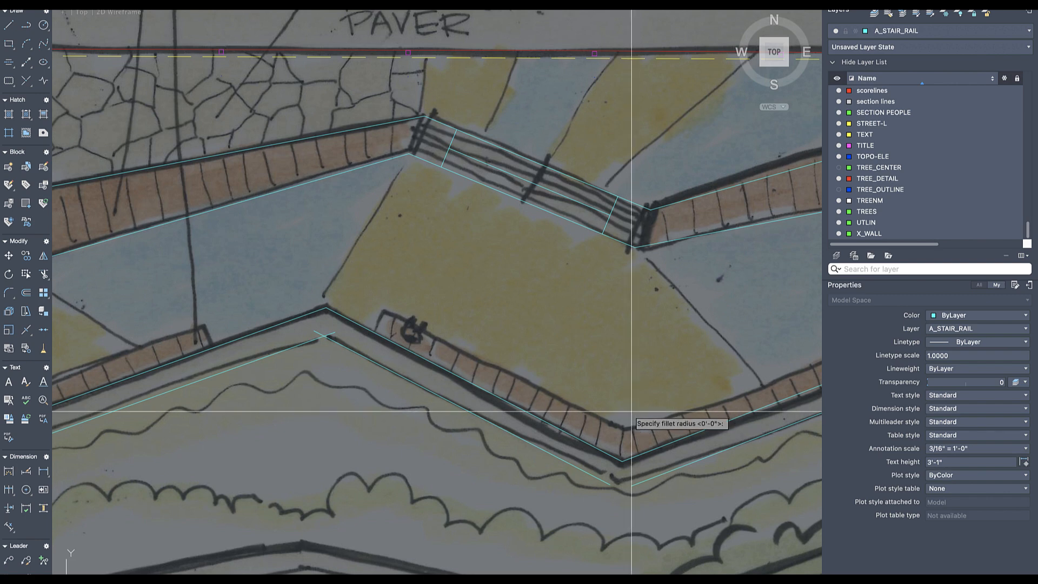
key("Return")
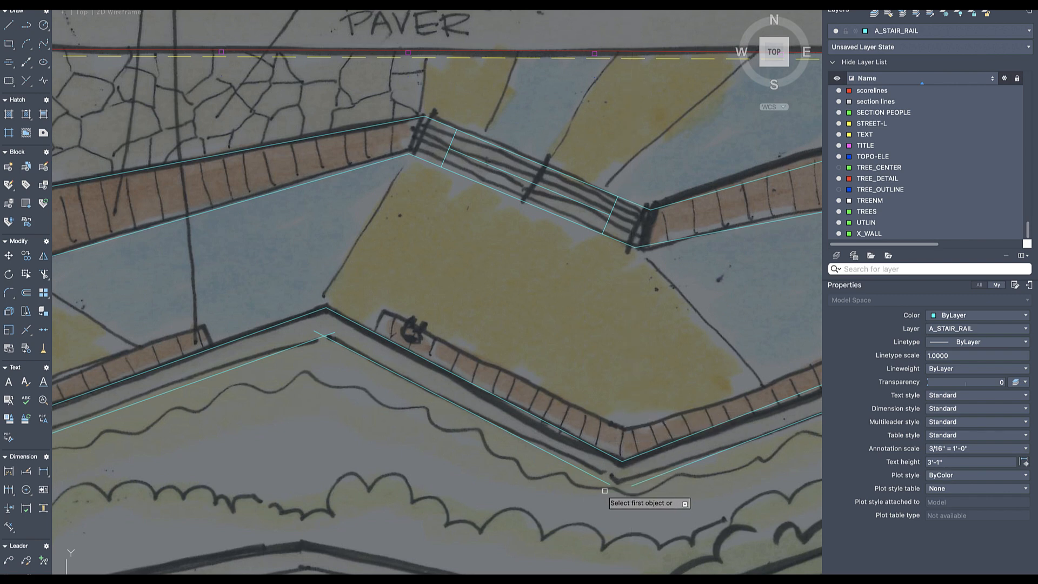
left_click(635, 487)
scroll(636, 487, "down", 5)
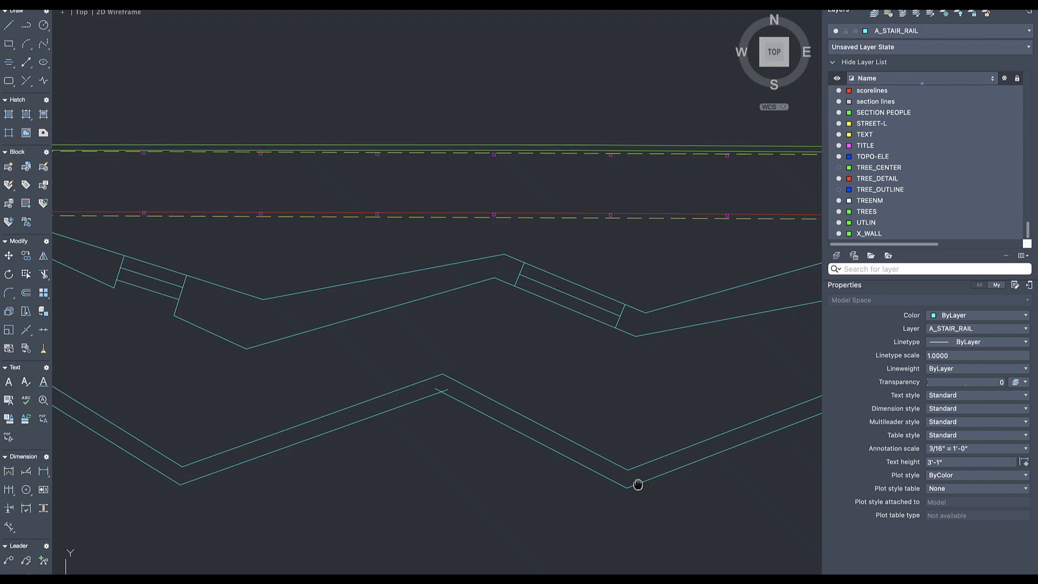
- Try to fillet the crossing offset lines into a corner at the second peak
scroll(489, 420, "up", 4)
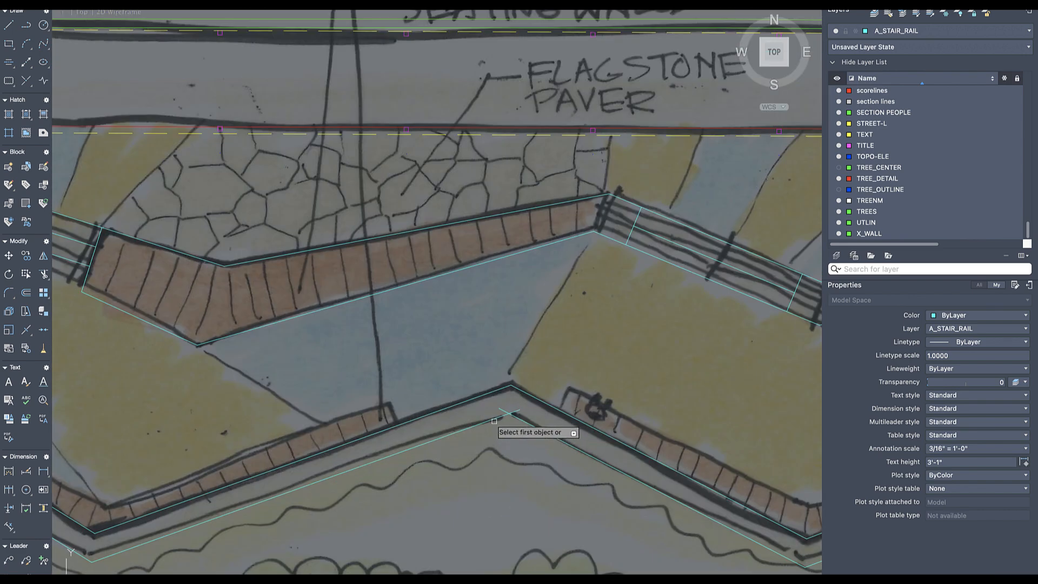
left_click(536, 425)
scroll(535, 424, "down", 4)
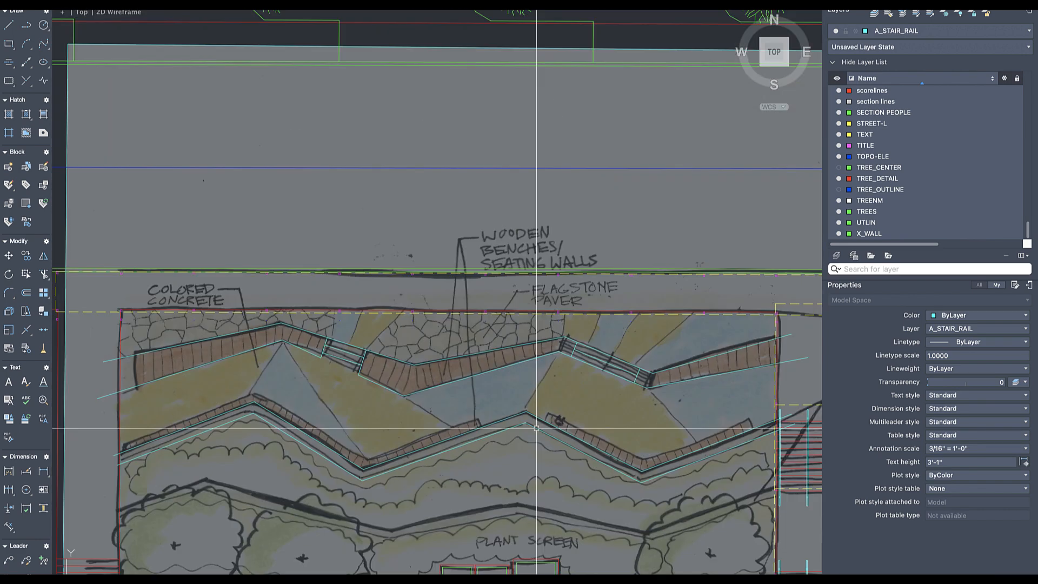
scroll(537, 427, "up", 4)
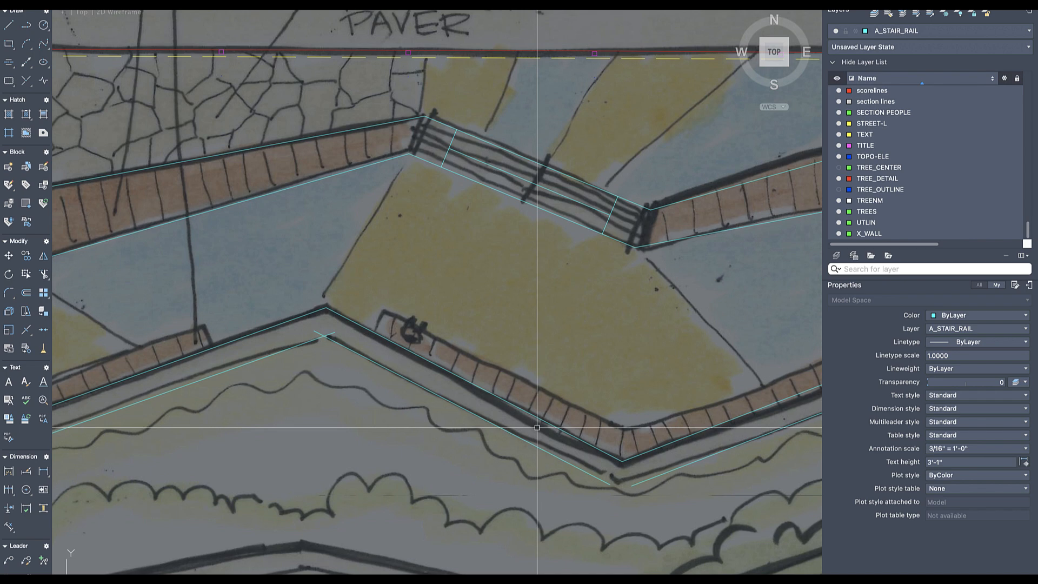
scroll(536, 427, "down", 4)
- Undo the corner edits and the individual segment offsets, back to the first easternmost offset line
key("super+z")
key("super+z")
key("super+z")
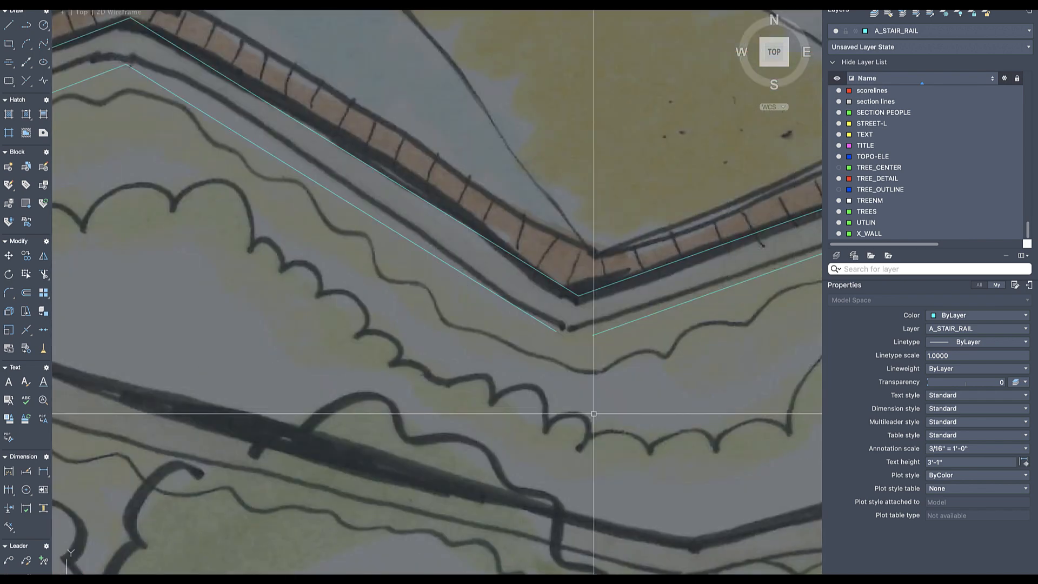
key("super+z")
key("super+z")
key("super+z")
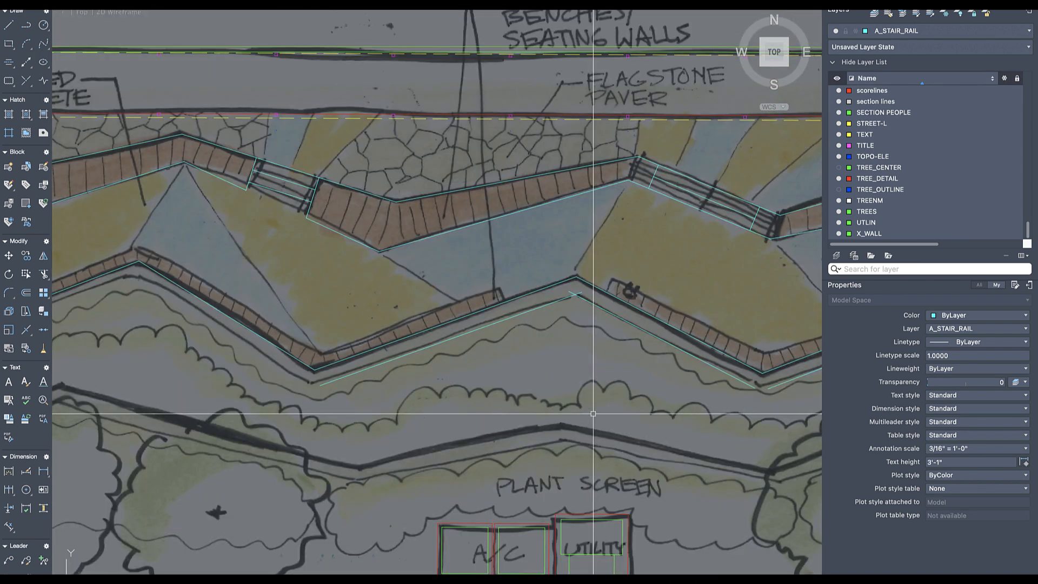
key("super+z")
key("super+z")
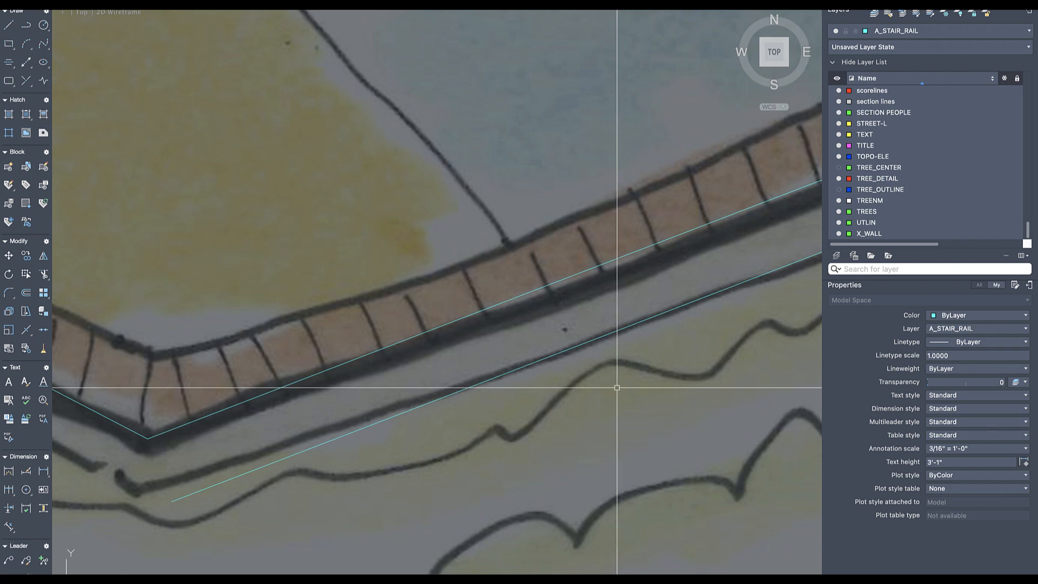
- Convert the lower bench edge's easternmost line to a polyline and join the edge's remaining segments to it
scroll(566, 389, "down", 8)
middle_click_drag(565, 389, 542, 390)
scroll(542, 390, "down", 8)
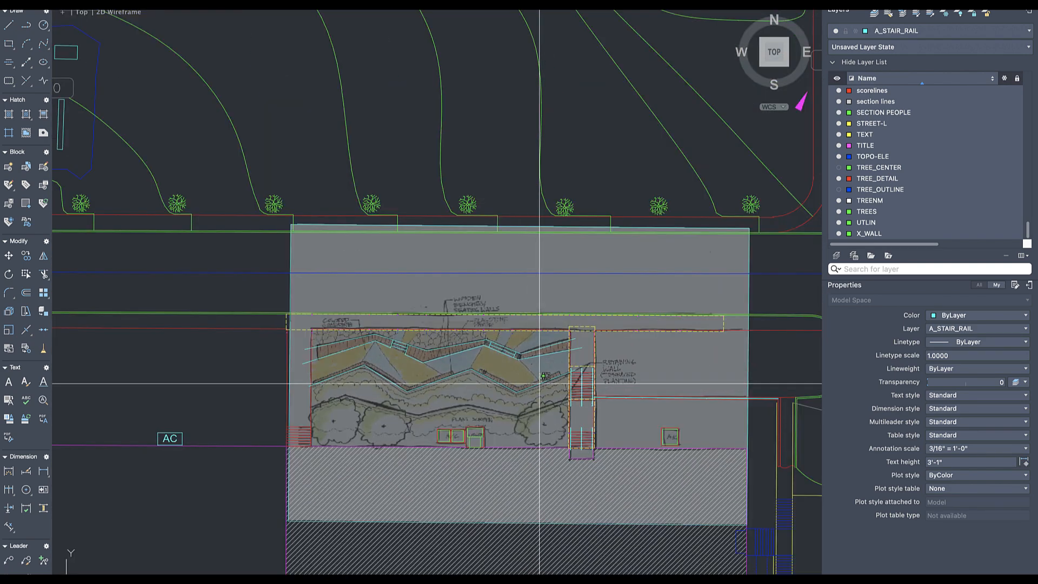
left_click(540, 384)
type("pe")
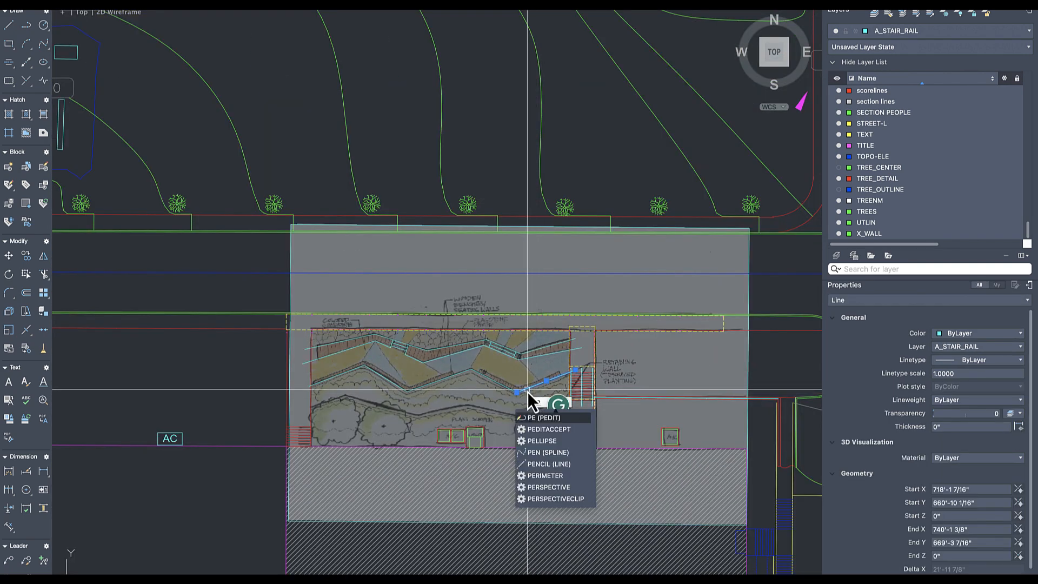
key("Return")
key("Return")
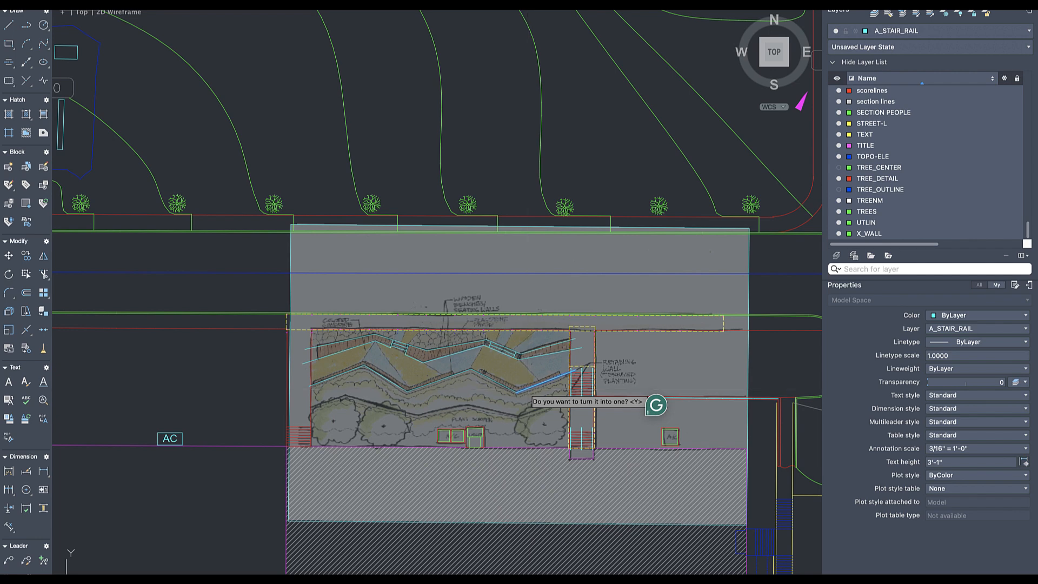
type("j")
key("Return")
left_click(527, 377)
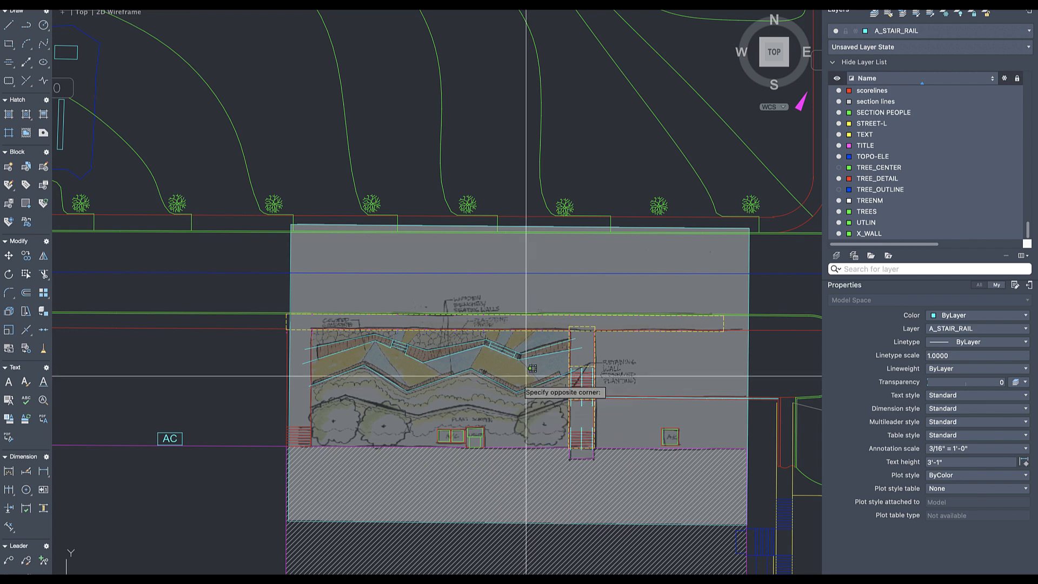
left_click(309, 401)
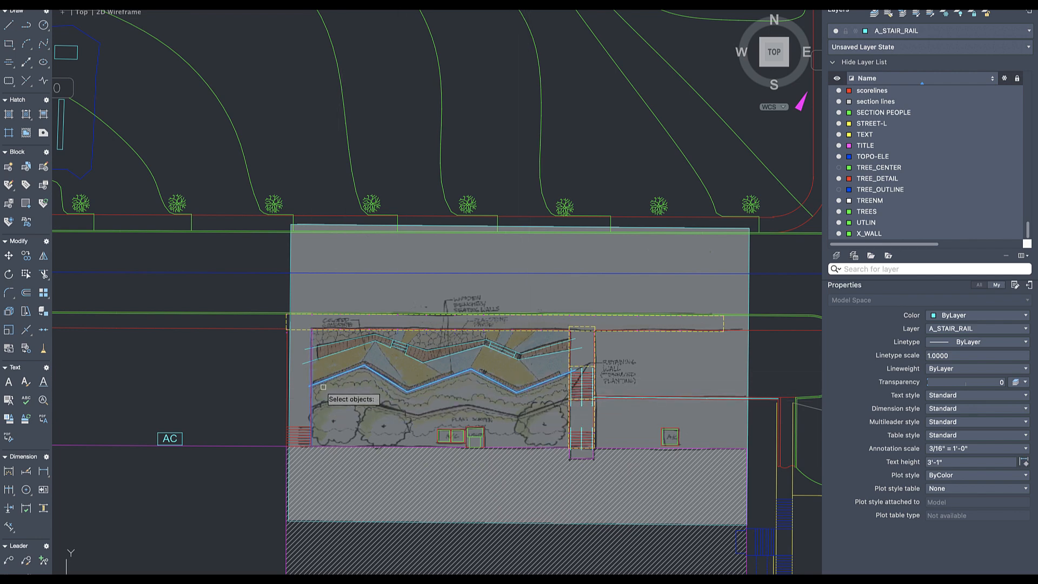
middle_click_drag(316, 399, 314, 399)
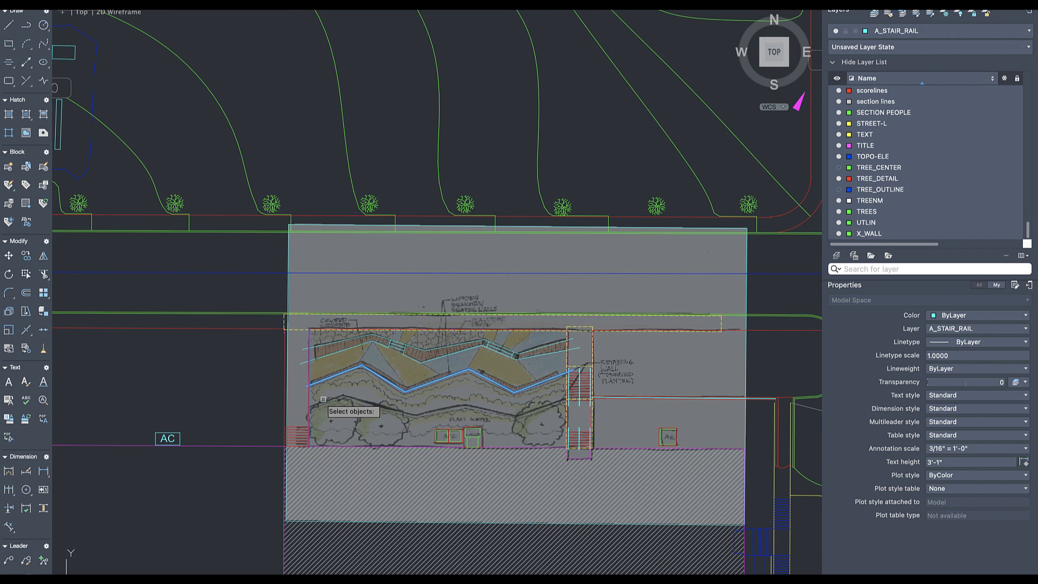
key("Return")
key("Escape")
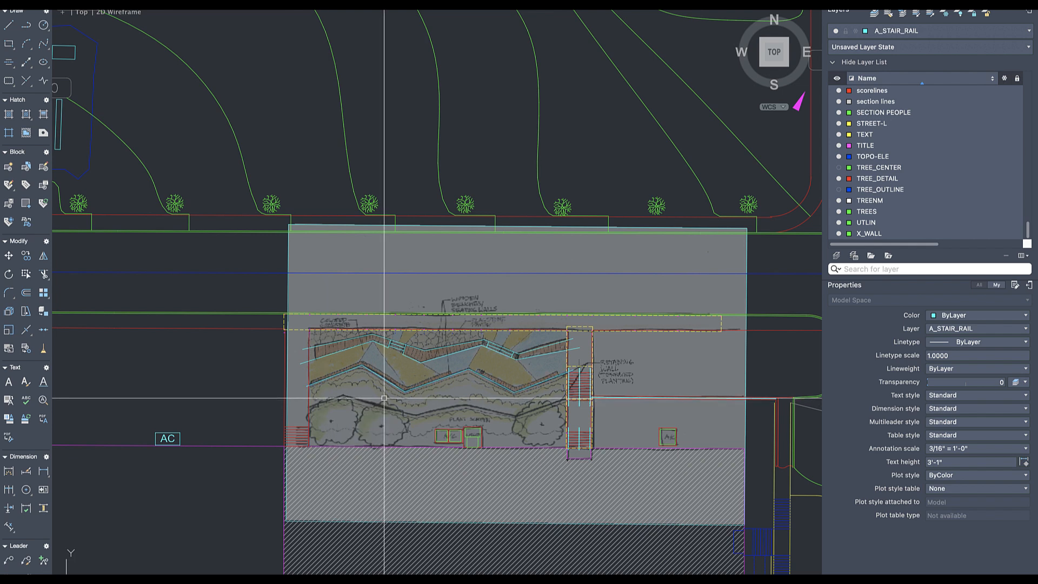
- Offset the joined lower edge polyline southward toward the parallel sketched line
left_click(382, 377)
key("Escape")
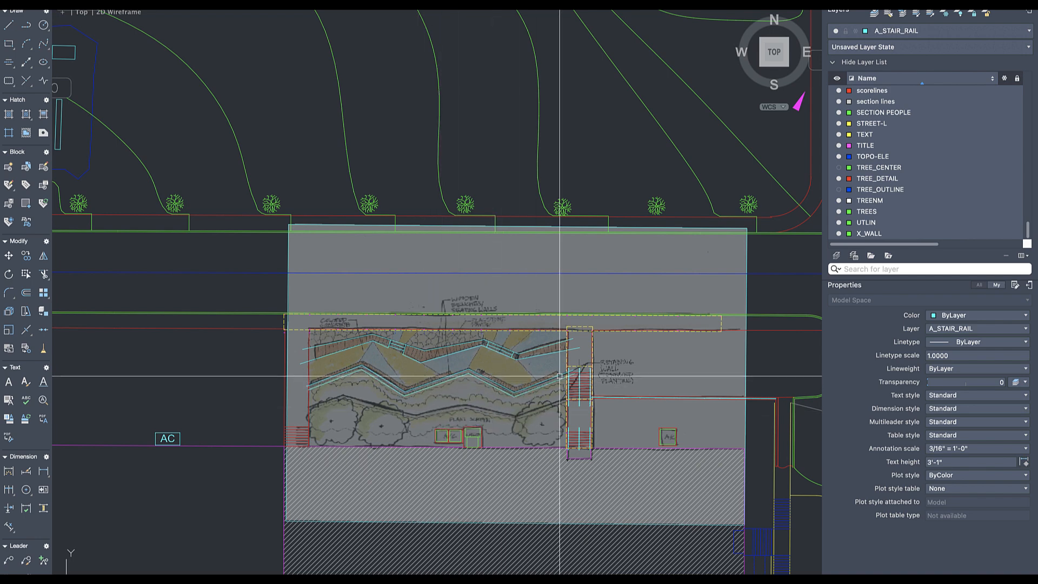
scroll(557, 373, "up", 4)
scroll(587, 377, "up", 8)
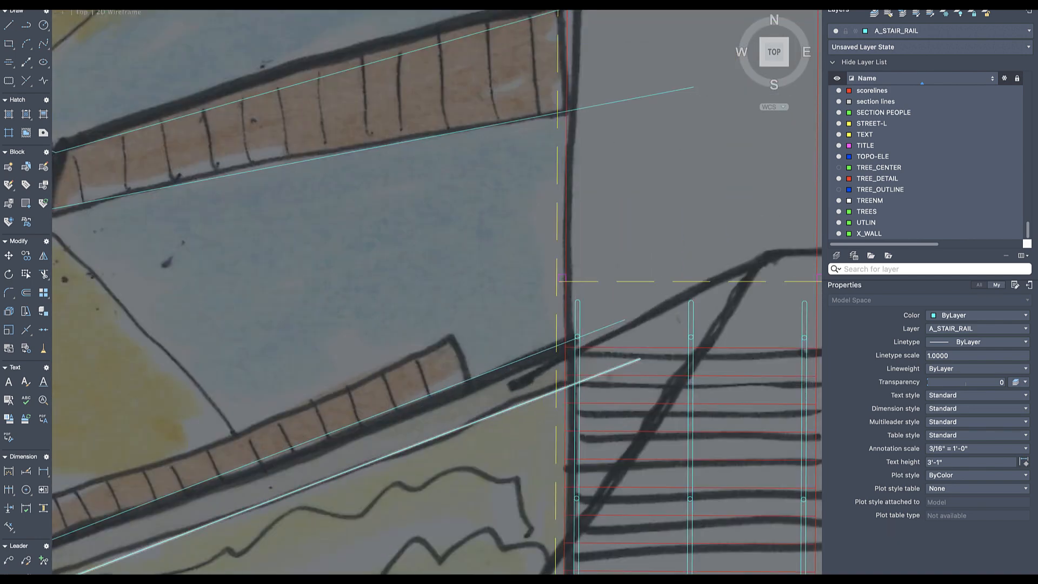
- Offset the stair's west edge line westward across the east end of the lower seating wall
type("tr")
key("Return")
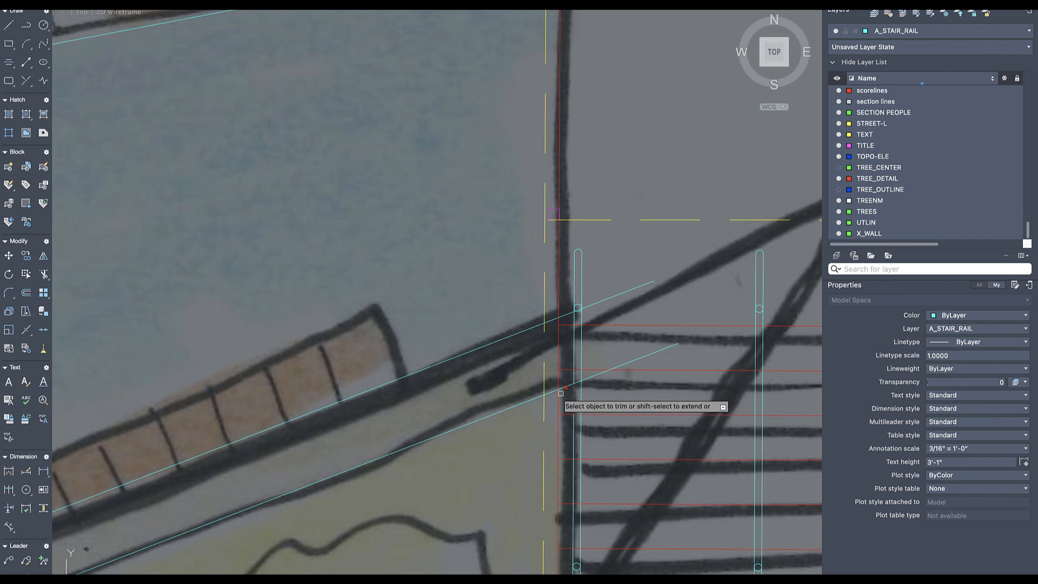
scroll(560, 379, "down", 4)
scroll(557, 319, "up", 2)
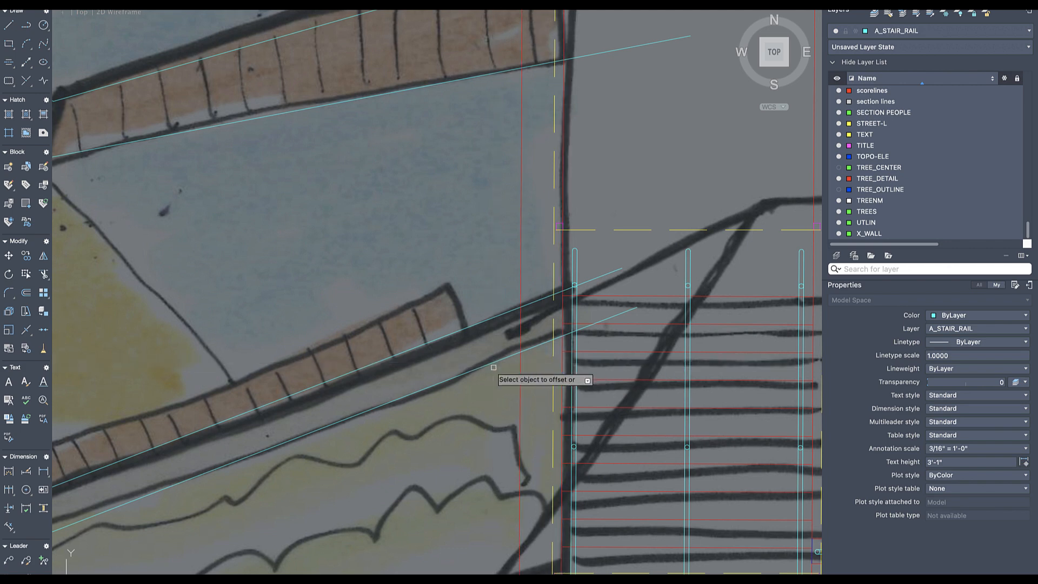
scroll(500, 360, "down", 2)
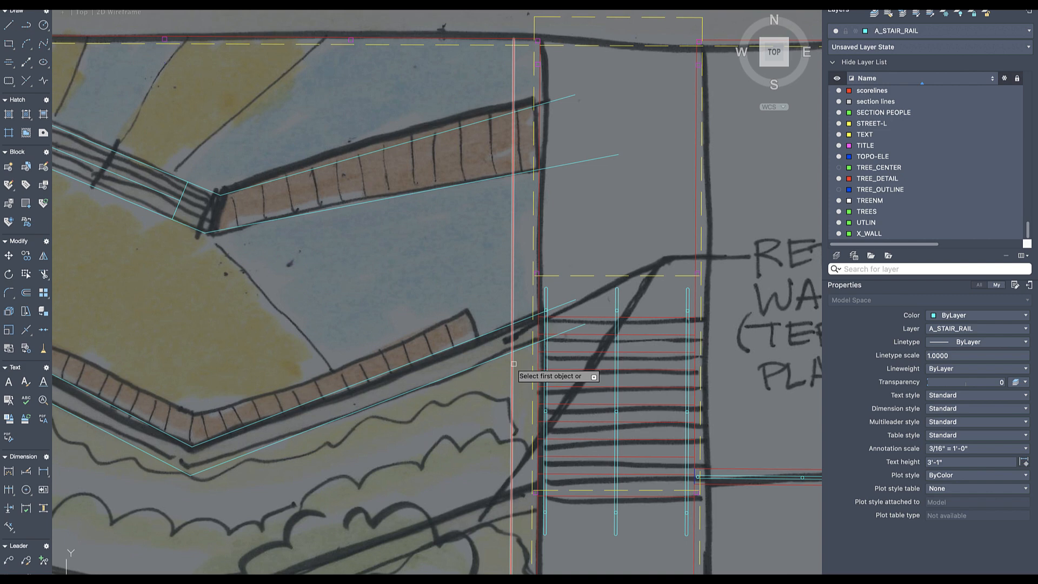
- Fillet the lower wall's offset edge and the new vertical line beside the stair into a sharp corner with radius 0
type("r")
key("Return")
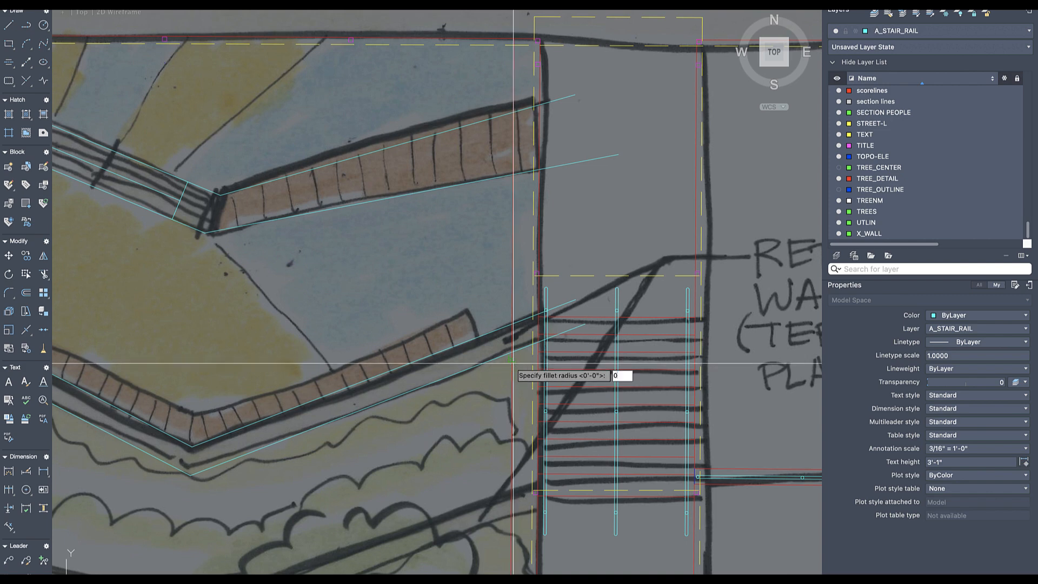
left_click(513, 363)
left_click(501, 355)
scroll(501, 355, "down", 5)
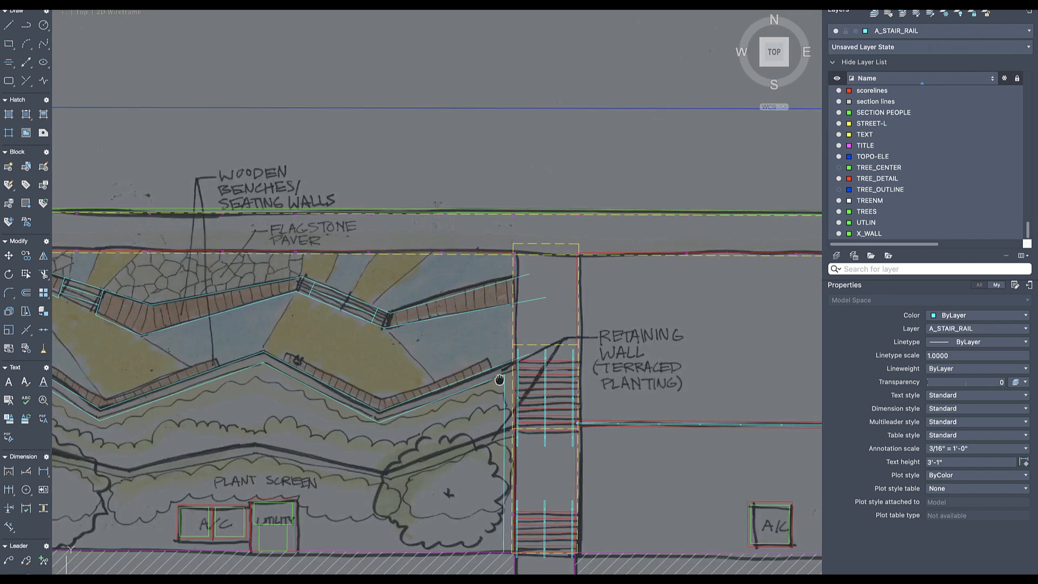
scroll(508, 385, "up", 3)
scroll(511, 399, "up", 2)
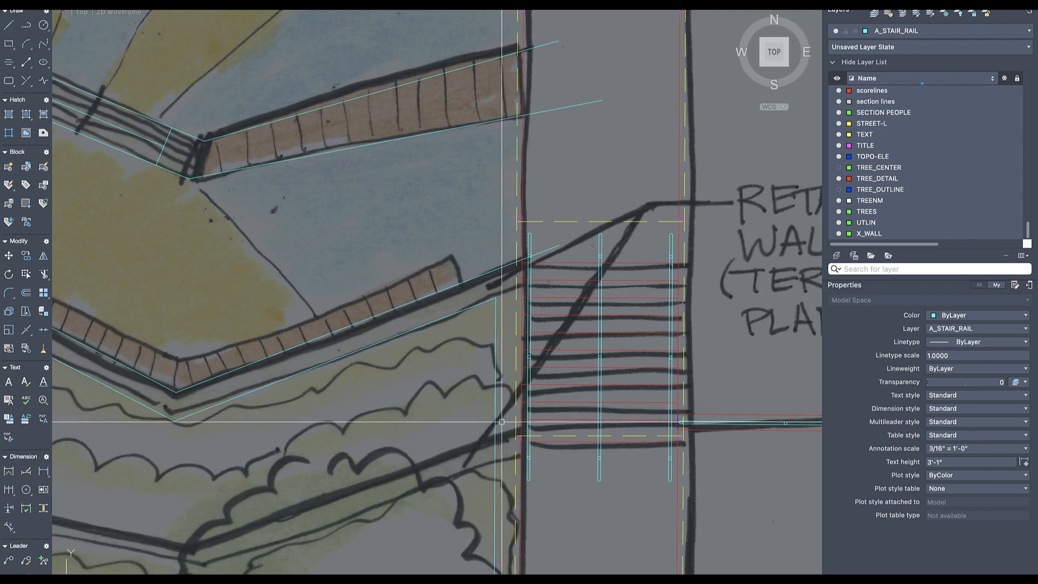
middle_click_drag(510, 441, 561, 387)
scroll(562, 384, "down", 3)
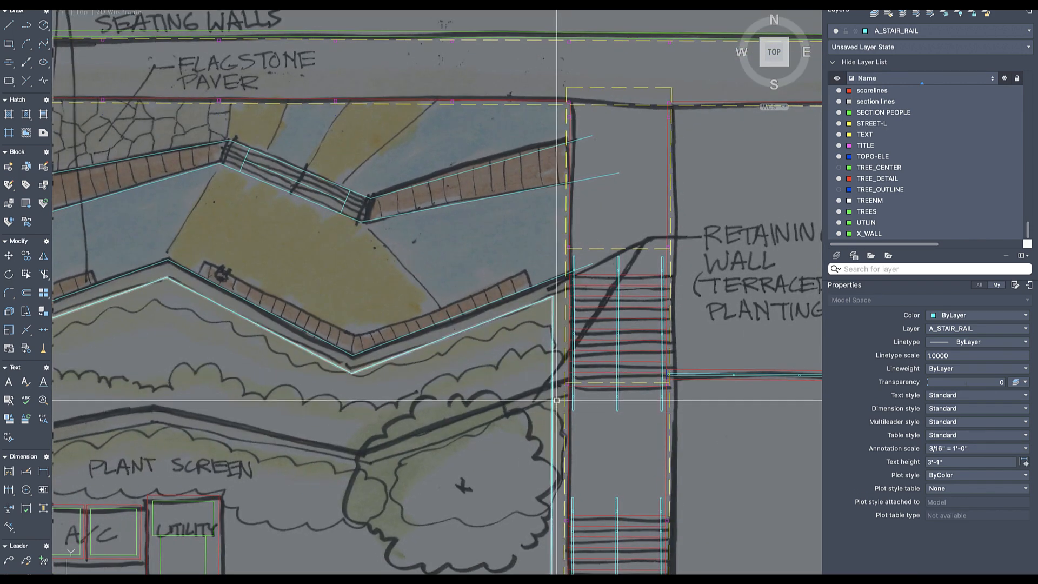
scroll(572, 281, "up", 5)
scroll(572, 281, "up", 3)
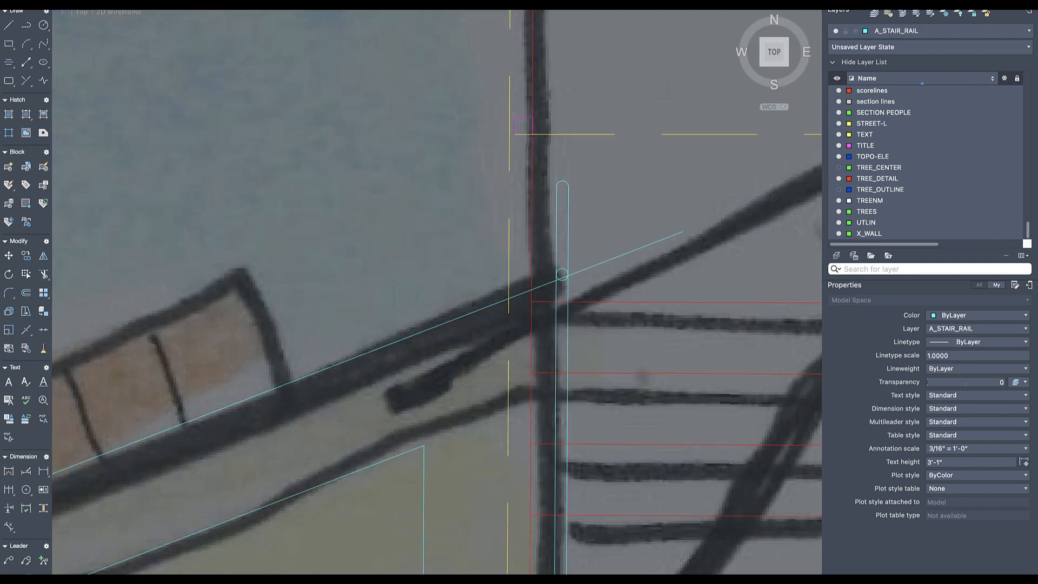
- Trim the lower bench edge at the stair's west edge and delete the leftover piece beyond it
type("tr")
key("Return")
left_click(530, 283)
key("Return")
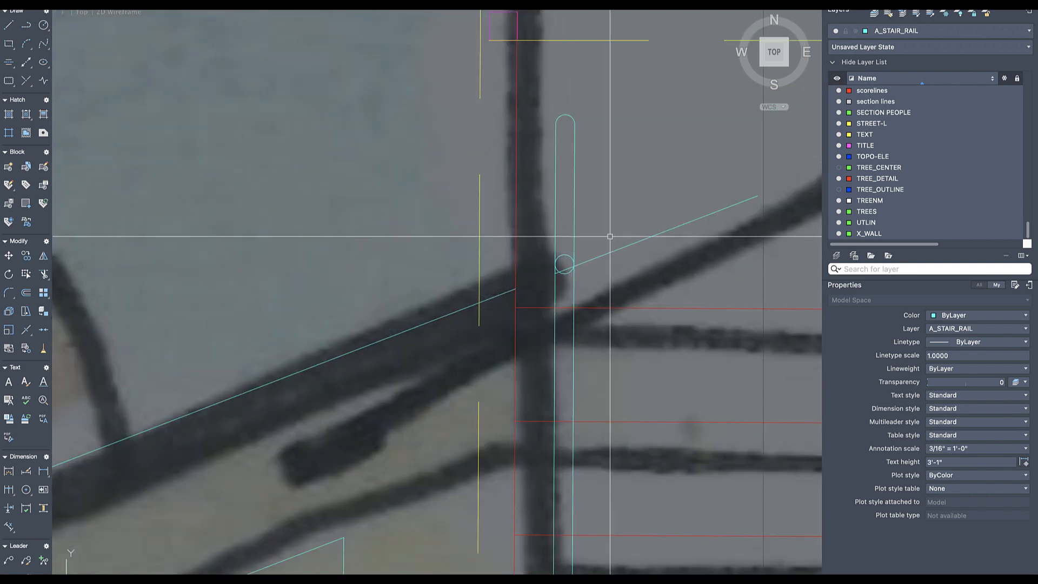
left_click(642, 208)
left_click(611, 263)
key("Delete")
- Trim the east ends of the upper bench's two edge lines at the stair's west edge
scroll(613, 267, "down", 8)
scroll(612, 267, "down", 3)
mouse_move(570, 287)
middle_mouse_down()
mouse_move(544, 298)
mouse_move(584, 288)
middle_mouse_up()
scroll(639, 185, "up", 3)
type("tr")
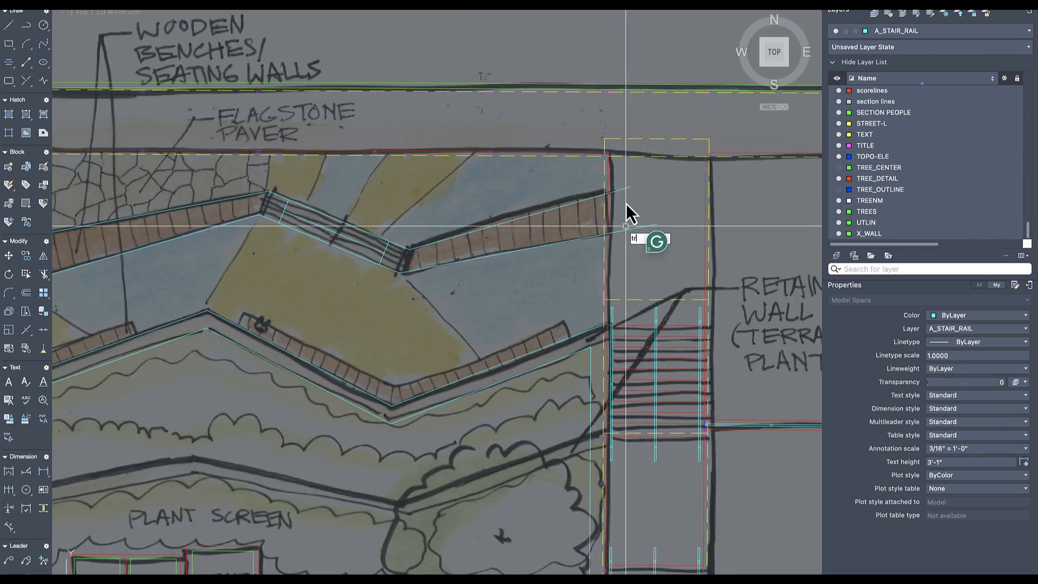
key("Return")
left_click(620, 235)
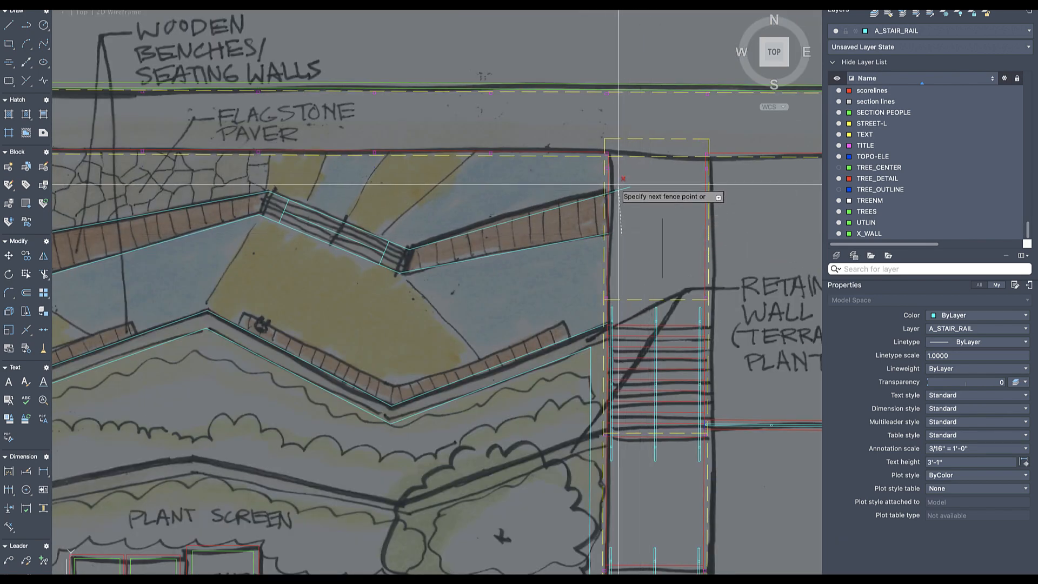
scroll(602, 252, "down", 4)
scroll(625, 277, "up", 6)
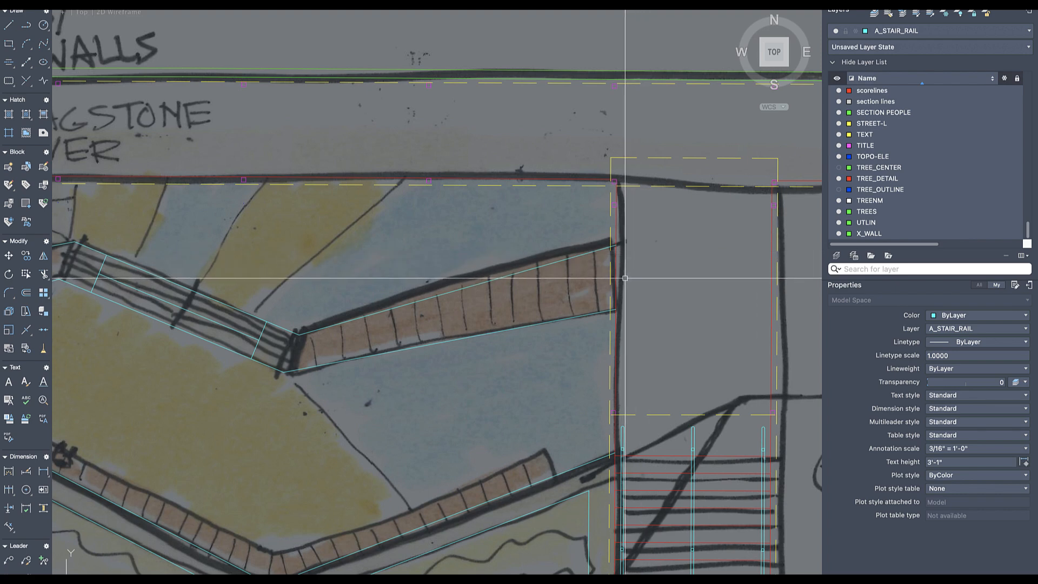
left_click(619, 246)
scroll(590, 304, "down", 4)
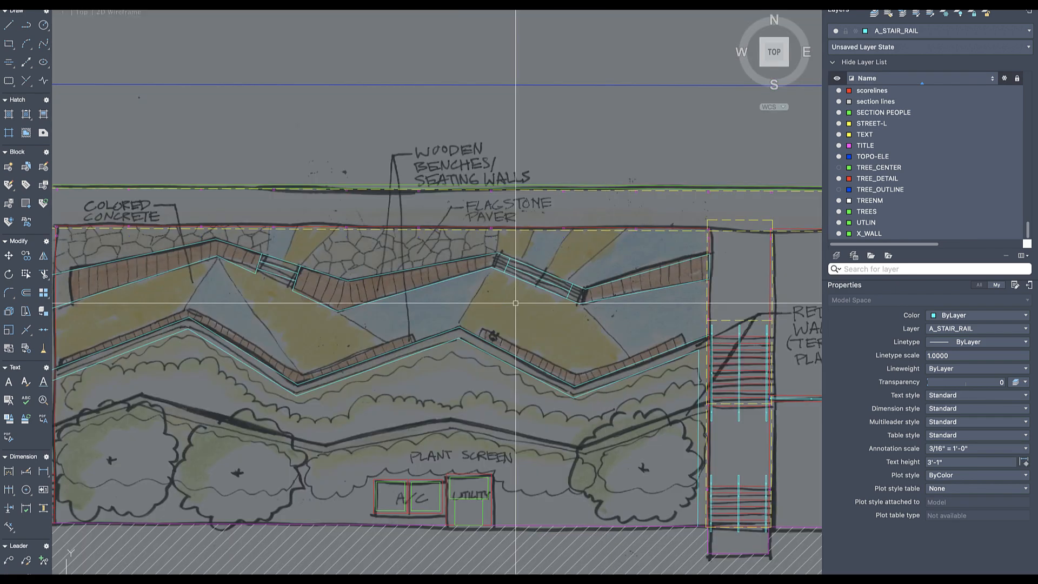
- Close the upper bench's west end with a vertical line along the boundary and trim the overhanging edge ends
middle_click_drag(587, 304, 509, 294)
scroll(510, 293, "down", 3)
scroll(328, 282, "up", 8)
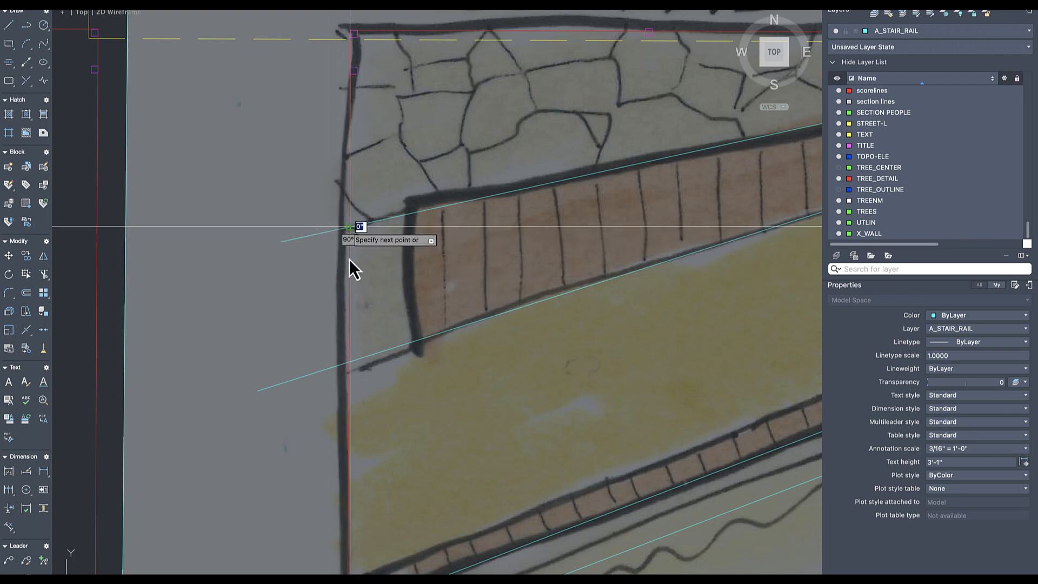
left_click(349, 361)
key("Return")
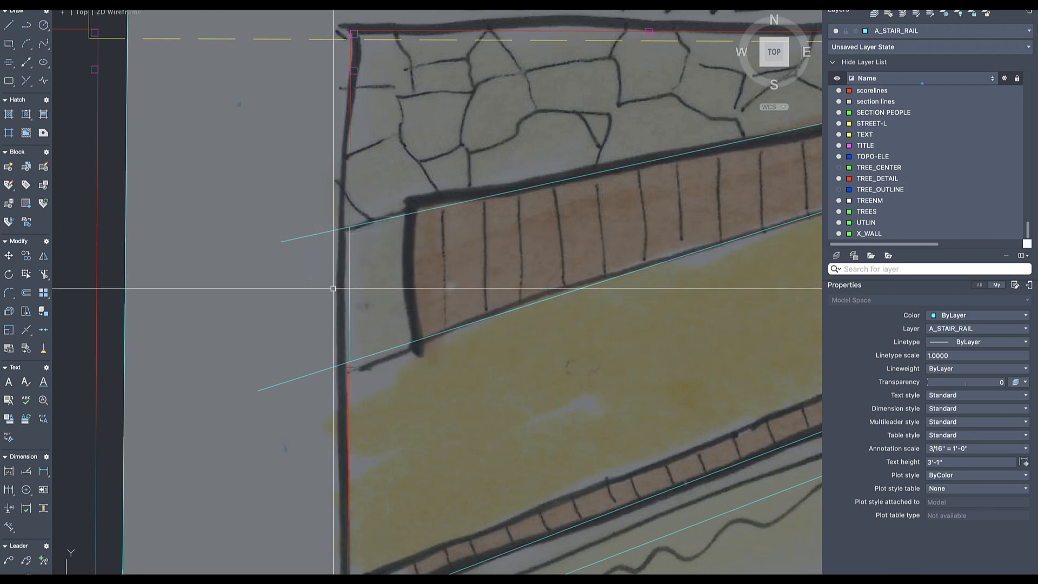
type("tr")
key("Return")
left_click(326, 199)
left_click(290, 419)
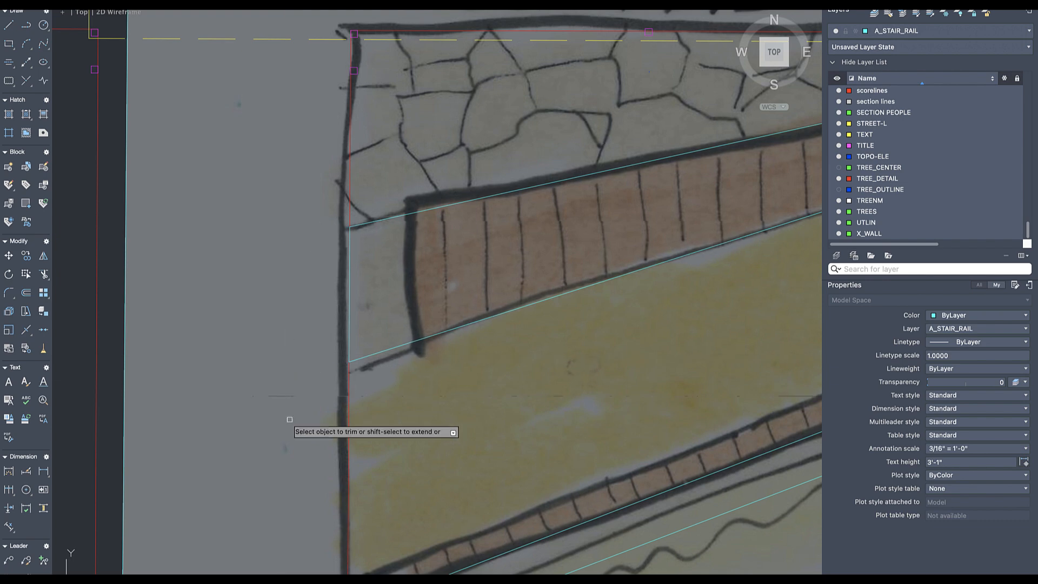
- Draw a short vertical line along the west boundary between the lower seating wall's two edges
scroll(292, 427, "down", 5)
scroll(307, 392, "up", 5)
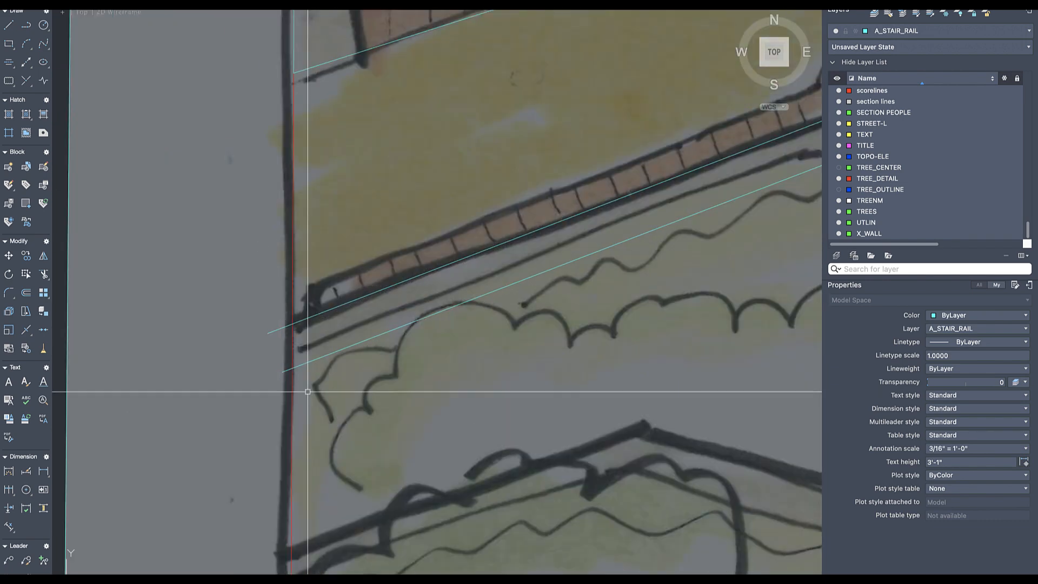
type("l")
key("Return")
left_click(292, 372)
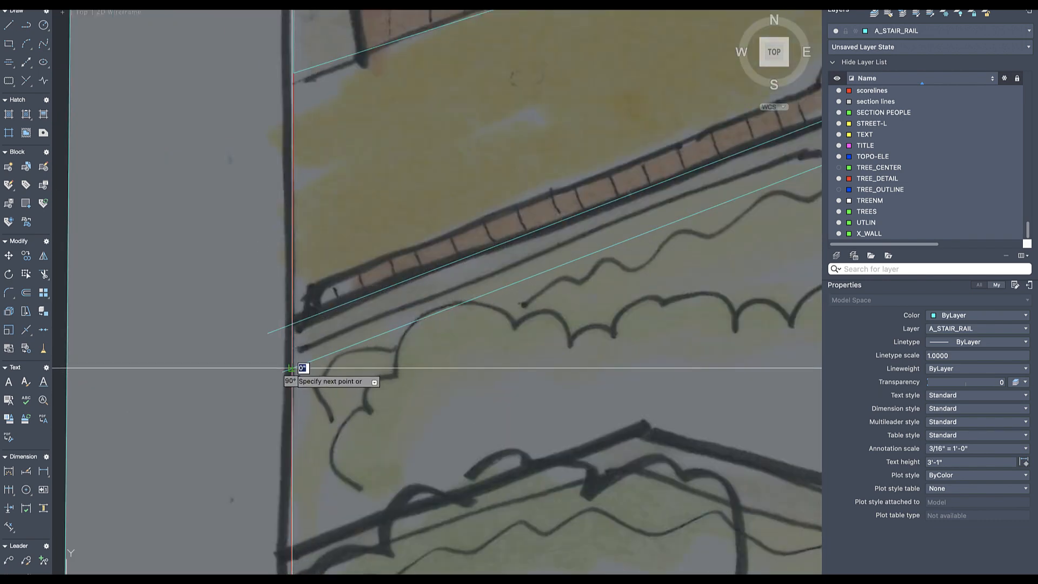
left_click(293, 323)
key("Escape")
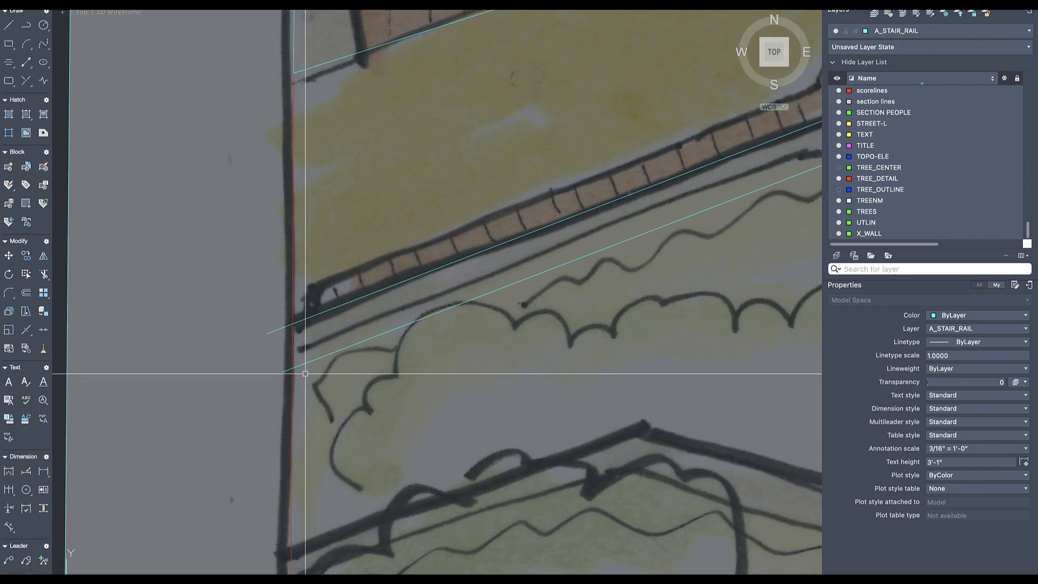
- Offset the west boundary line 1'-6" eastward into the planting area
scroll(305, 326, "down", 5)
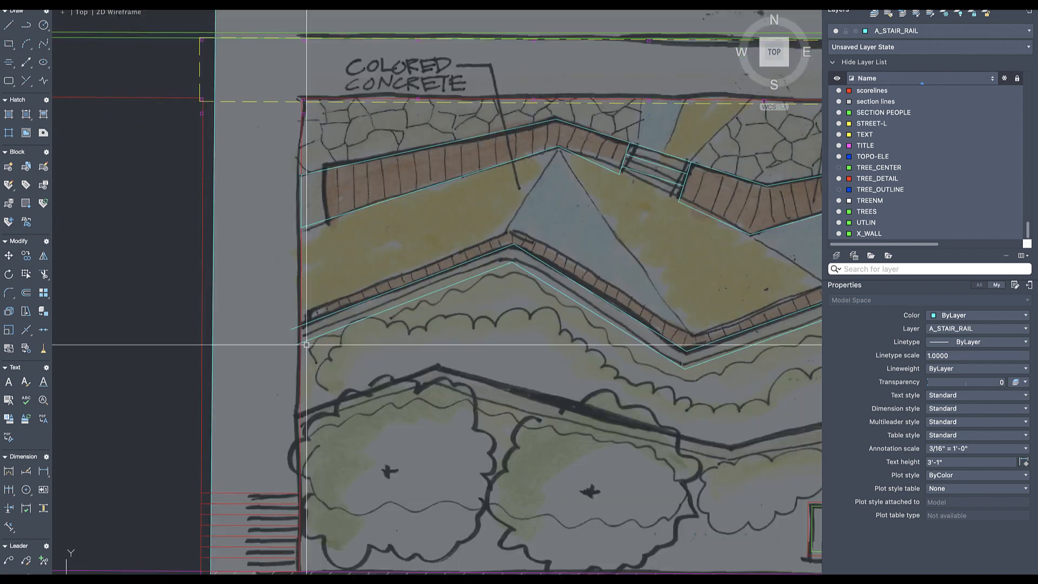
left_click(301, 401)
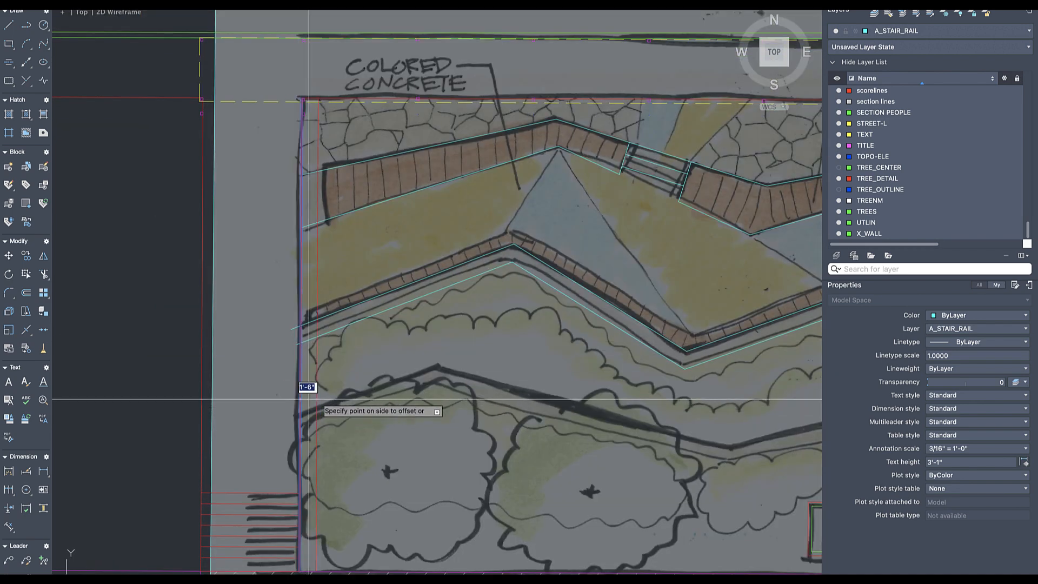
left_click(319, 403)
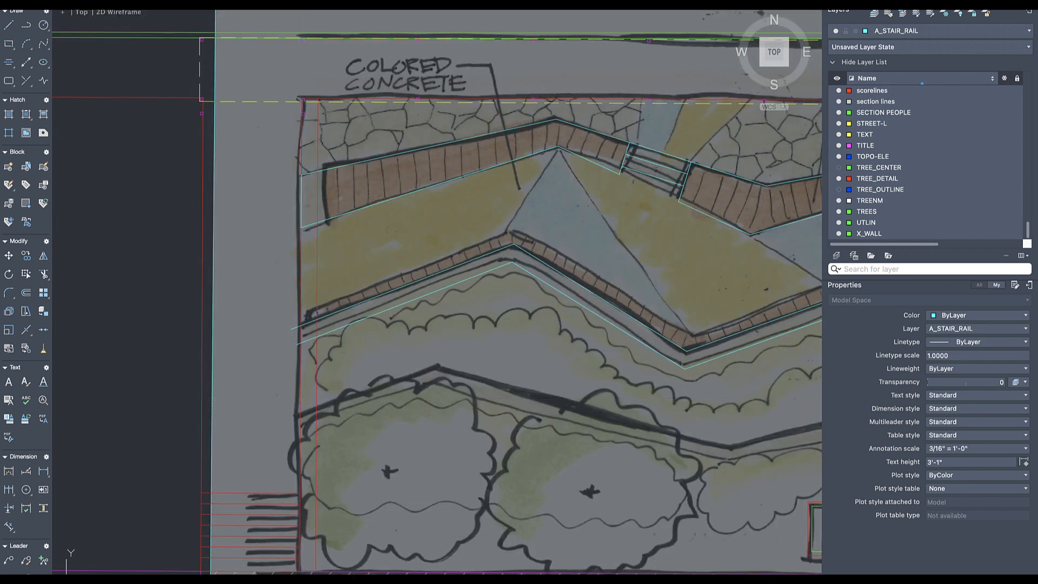
- Corner the wall's inner edge with the offset line and draw the outer edge down the west boundary to the building
left_click(303, 326)
scroll(292, 345, "down", 3)
scroll(297, 427, "up", 4)
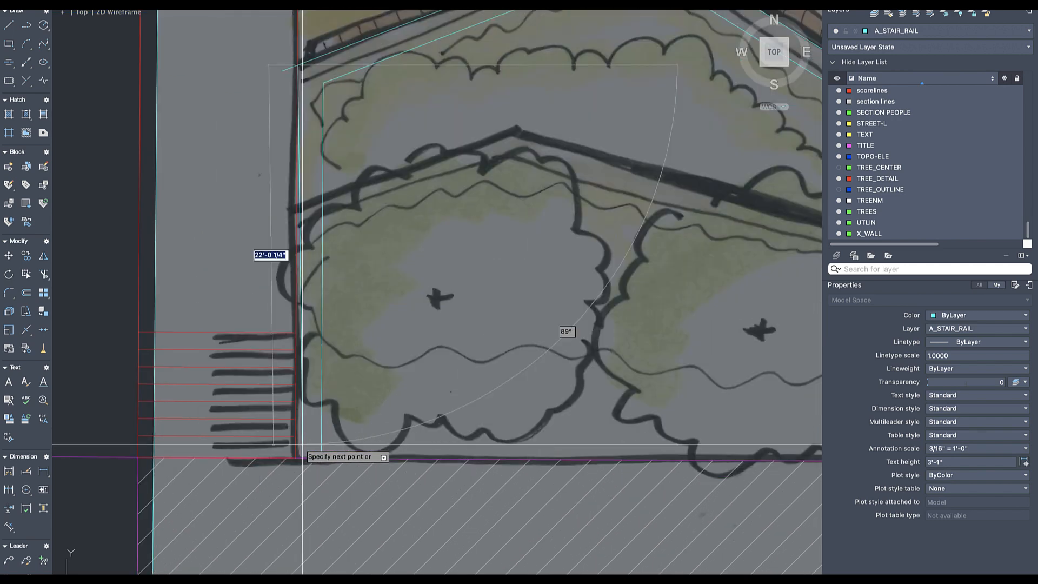
scroll(305, 329, "down", 2)
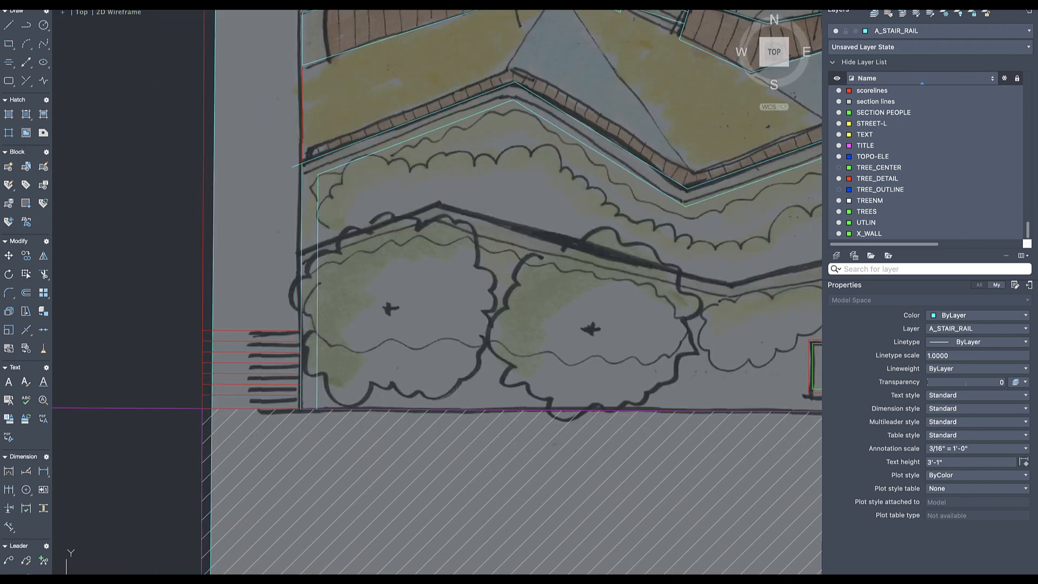
- Trim the lower seating wall's edge where it overhangs the west boundary
scroll(354, 493, "down", 2)
scroll(324, 296, "up", 4)
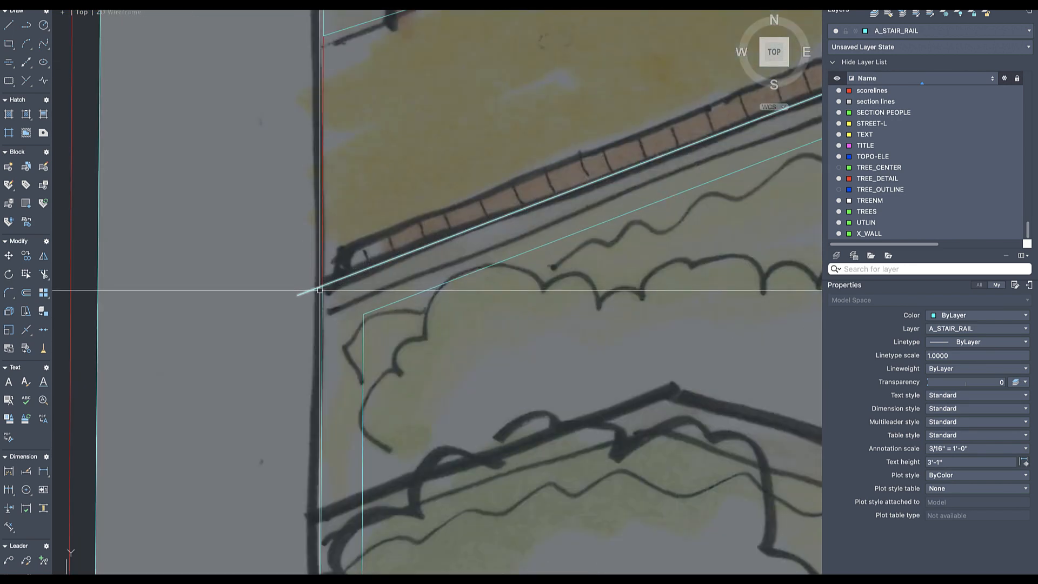
key("Return")
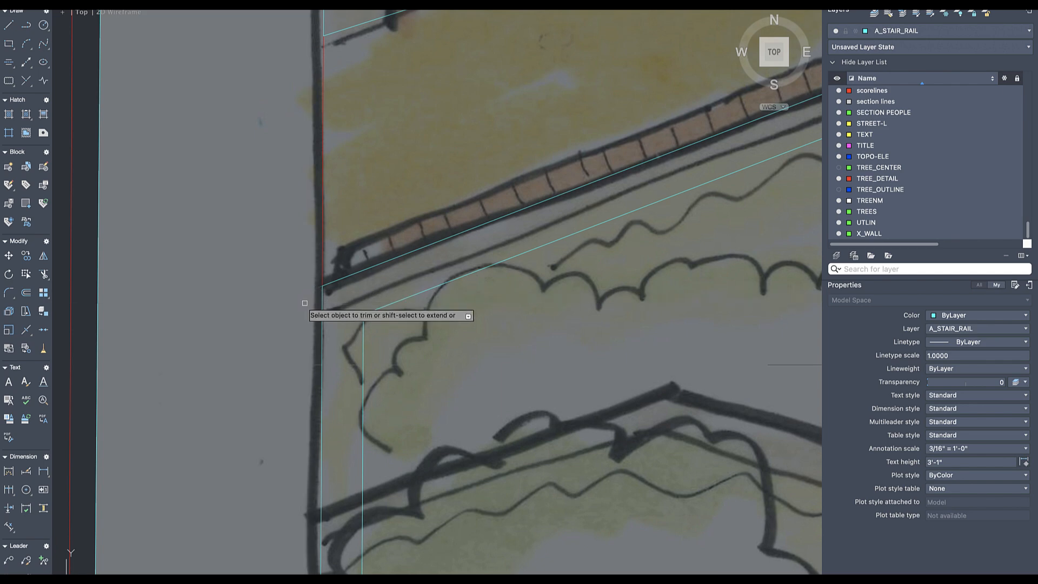
scroll(324, 314, "down", 3)
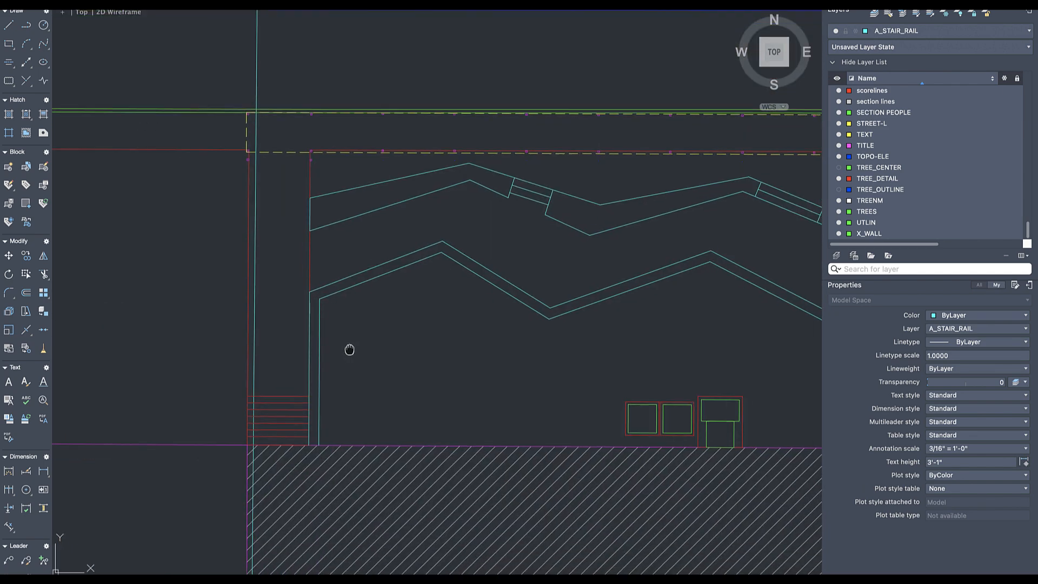
- Trace the zigzag retaining wall above the plant screen from the west boundary toward the stair
scroll(322, 352, "up", 3)
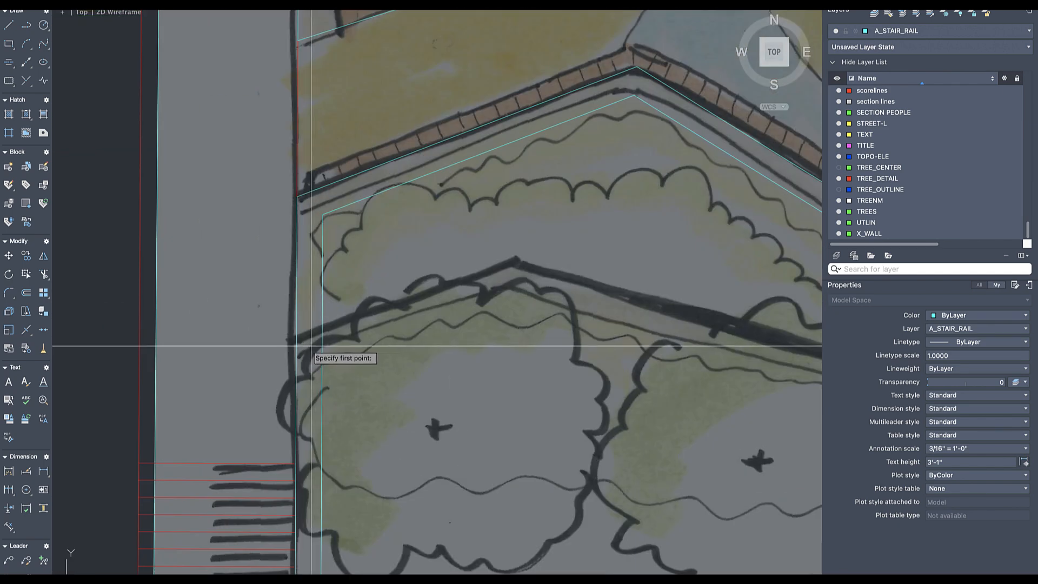
left_click(296, 339)
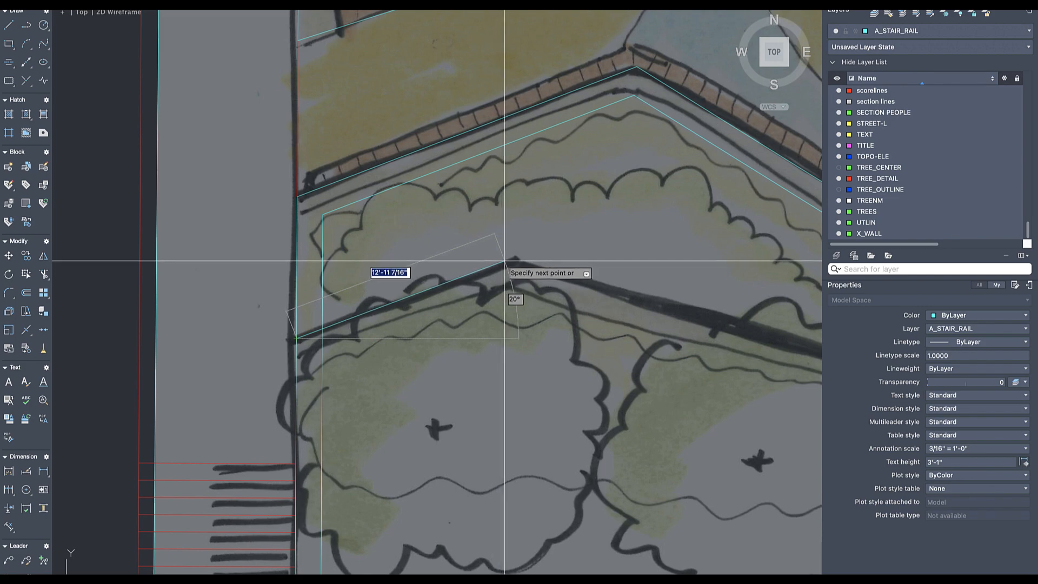
scroll(378, 294, "down", 3)
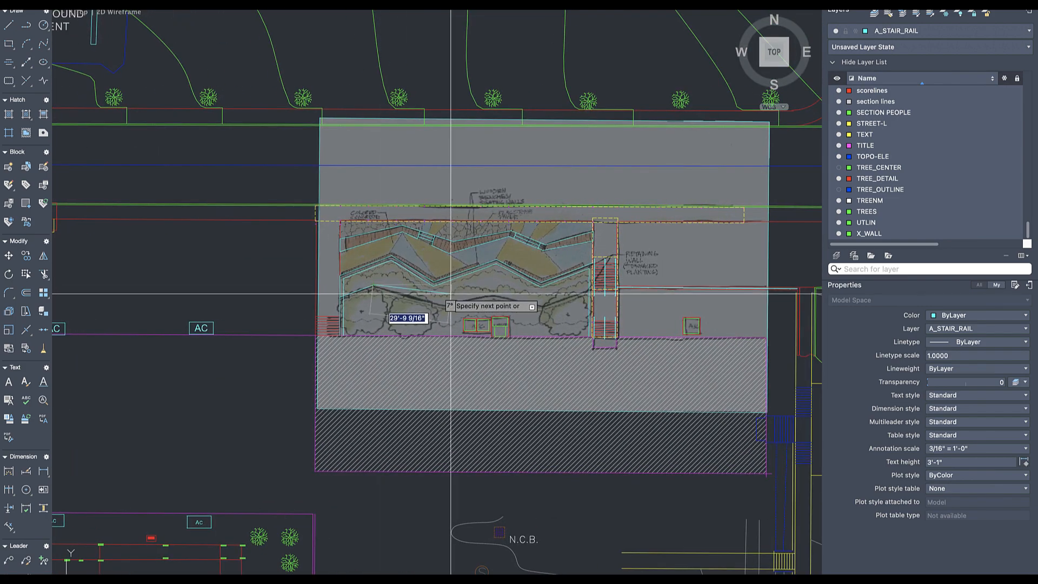
scroll(447, 318, "up", 3)
left_click(415, 340)
left_click(721, 278)
left_click(578, 345)
left_click(728, 298)
- Offset the traced retaining wall segments southward and erase the stray piece
type("o")
scroll(342, 373, "down", 3)
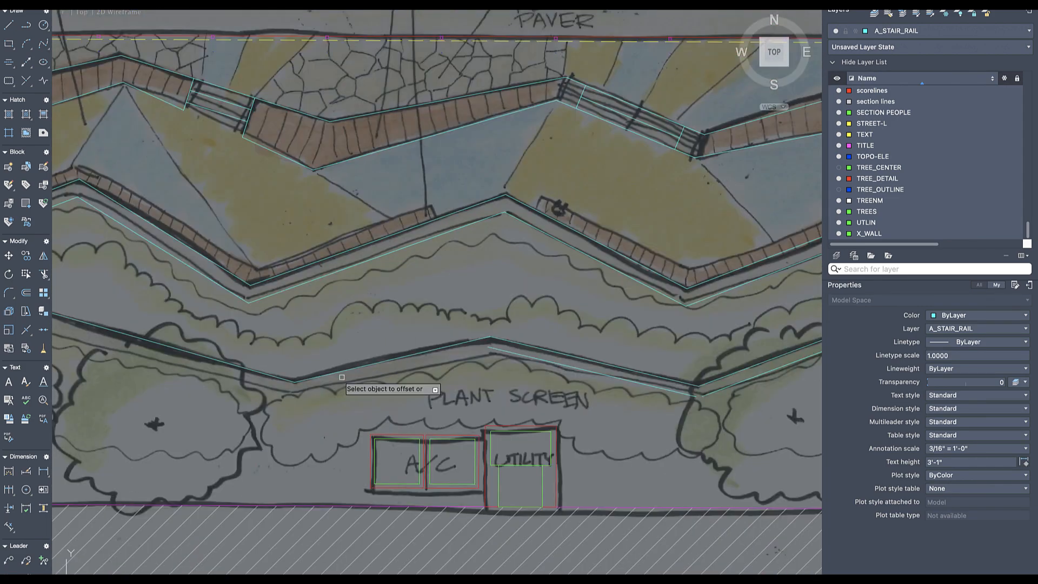
left_click(157, 416)
type("e")
key("Return")
- Match the properties of the retaining wall's vertical end lines to the traced wall linework
scroll(157, 415, "down", 5)
scroll(478, 324, "up", 5)
type("ma")
key("Return")
scroll(528, 319, "down", 4)
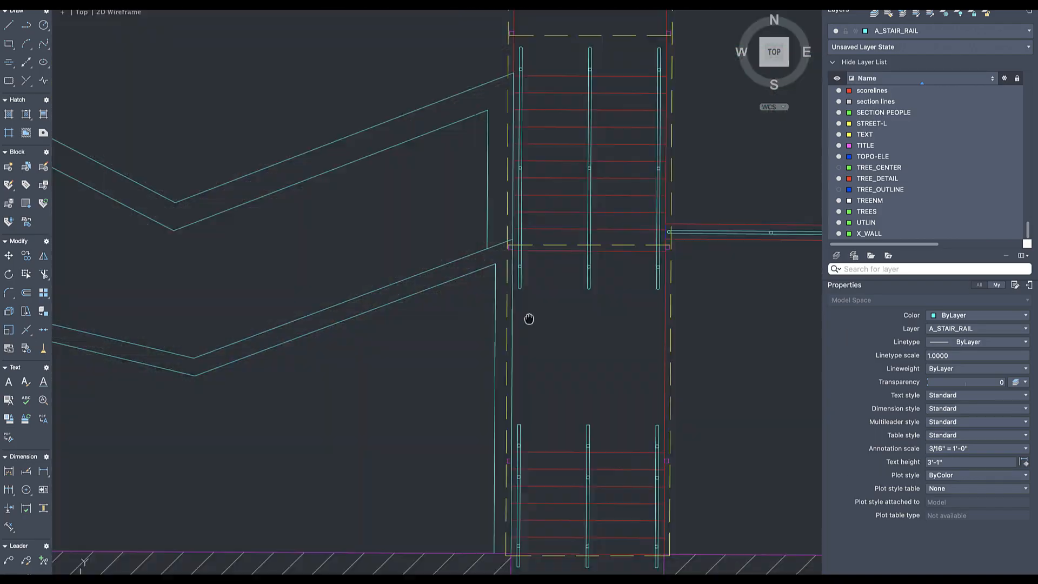
scroll(455, 322, "down", 2)
scroll(455, 321, "down", 3)
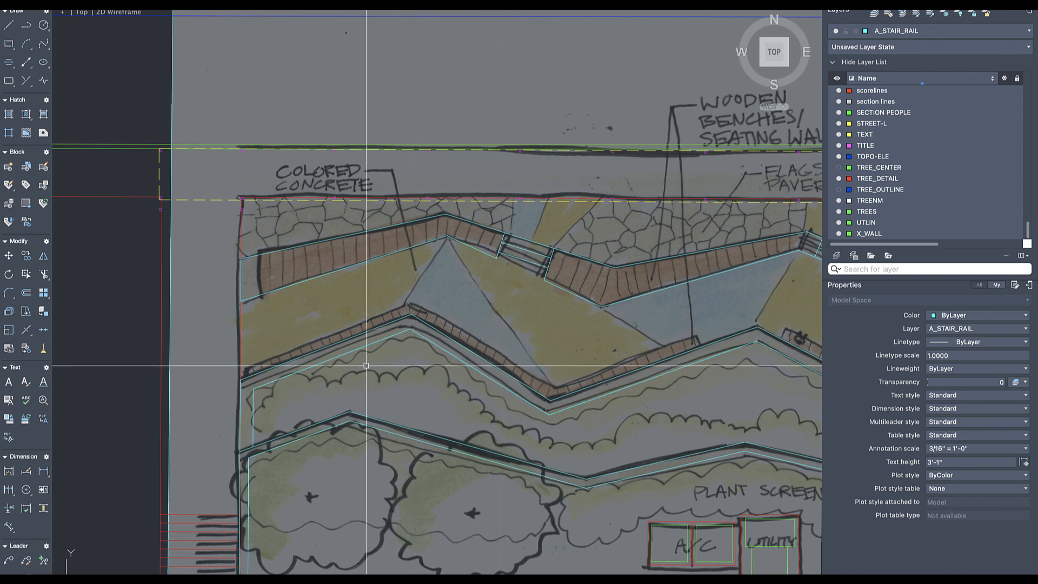
scroll(281, 369, "up", 4)
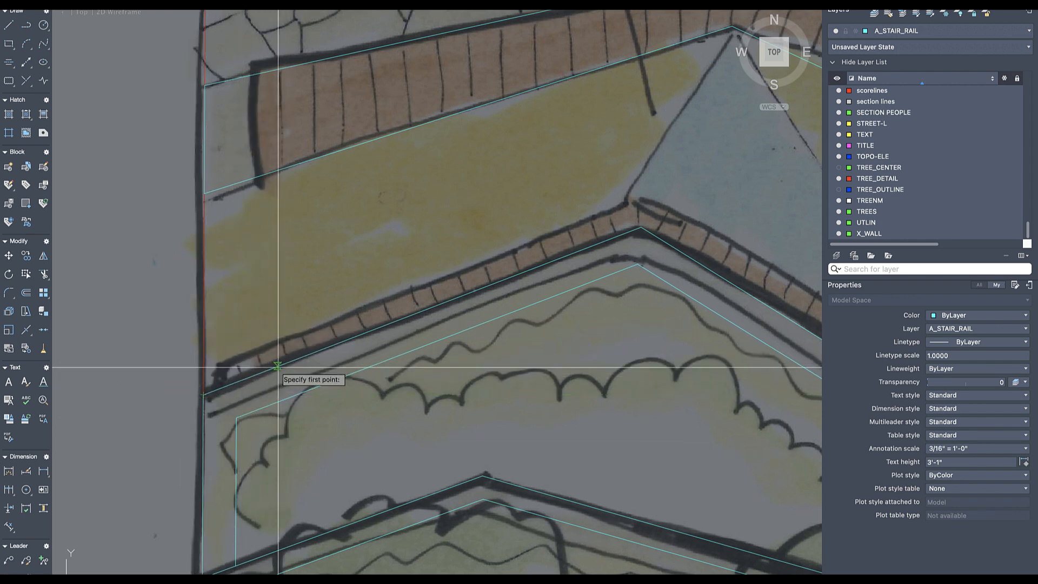
key("Escape")
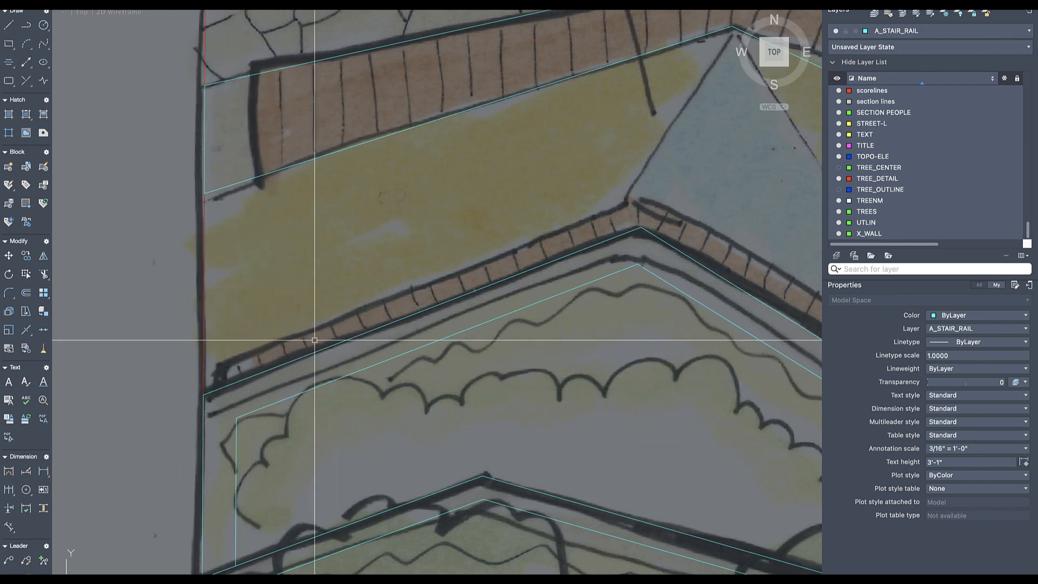
- Draw a short line about 11" long across the west end of the sketched narrow bench
left_click(253, 354)
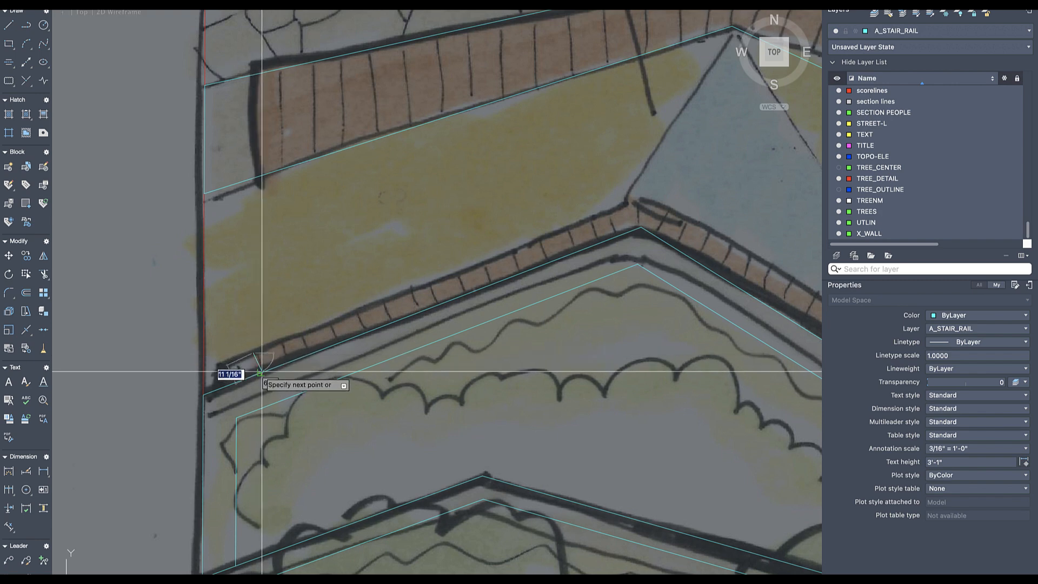
left_click(261, 373)
key("Escape")
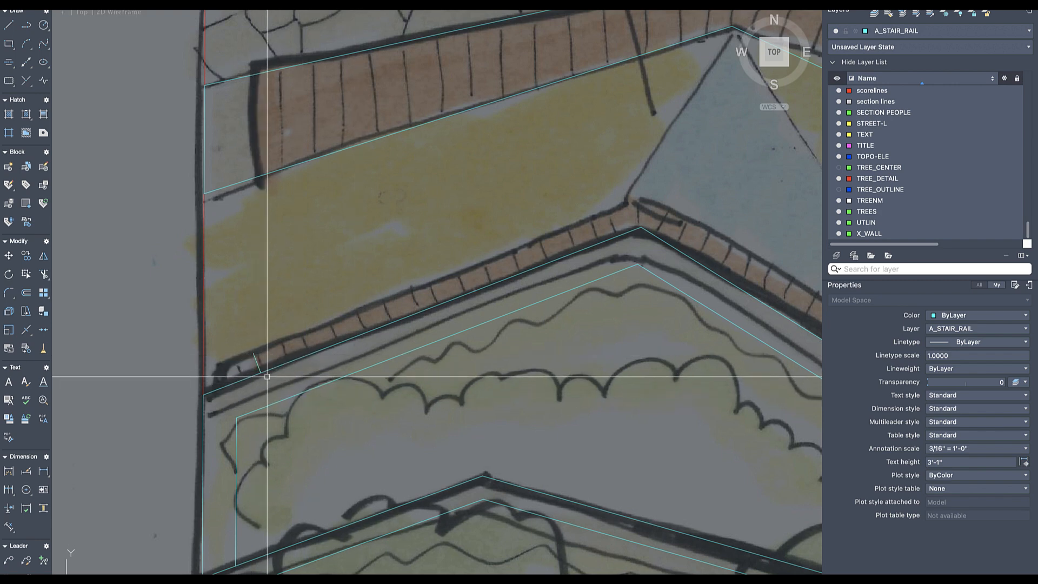
- Offset the upper zigzag wall line 1'-6" to the north to form the narrow bench's upper edge
scroll(508, 274, "down", 5)
middle_click_drag(514, 275, 469, 296)
scroll(475, 296, "up", 3)
scroll(475, 296, "up", 2)
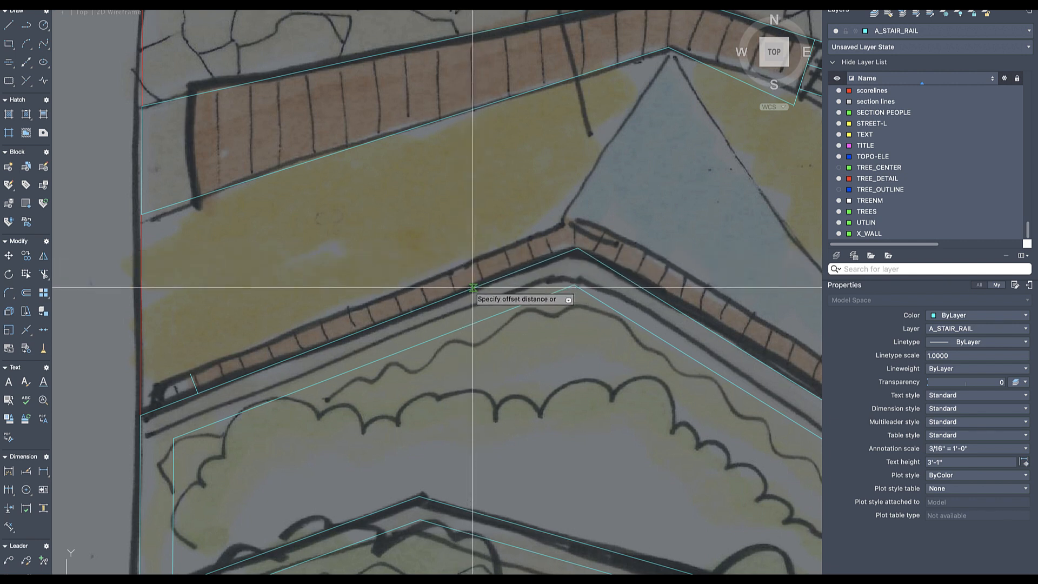
key("Escape")
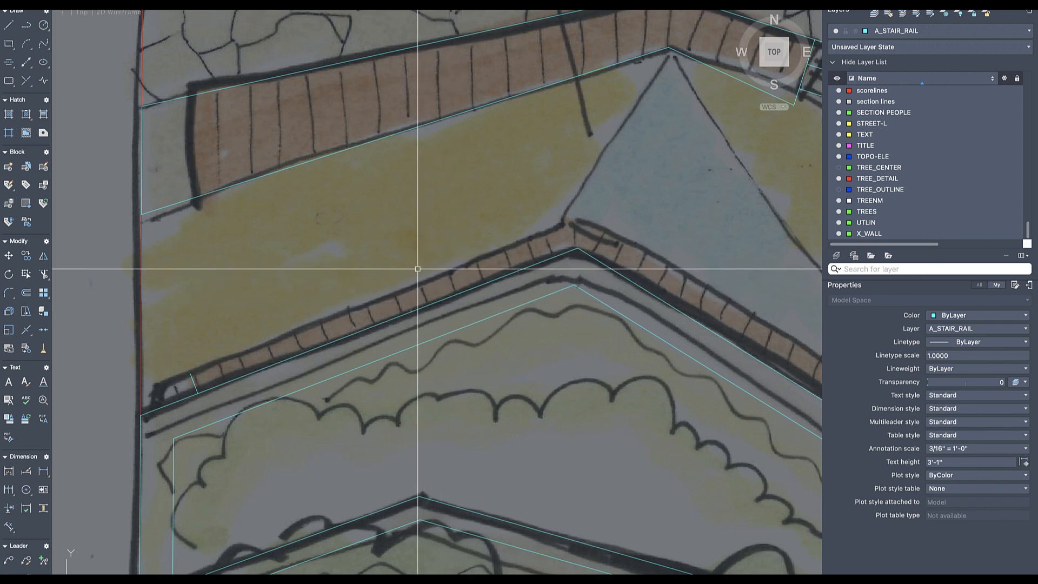
key("Return")
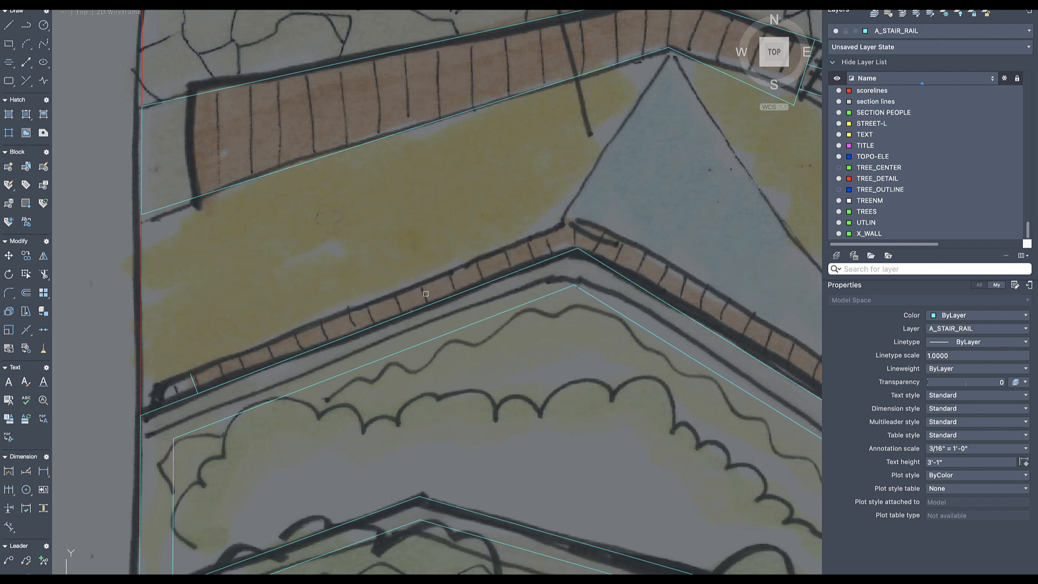
left_click(431, 304)
left_click(414, 267)
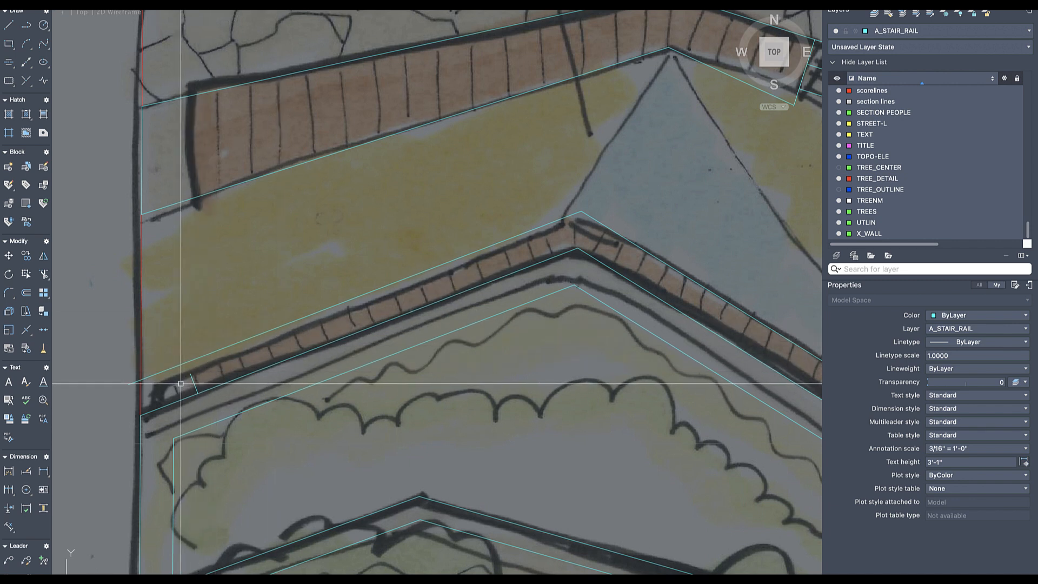
- Draw a line closing the west end between the offset bench edge and the wall corner
type("l")
key("Return")
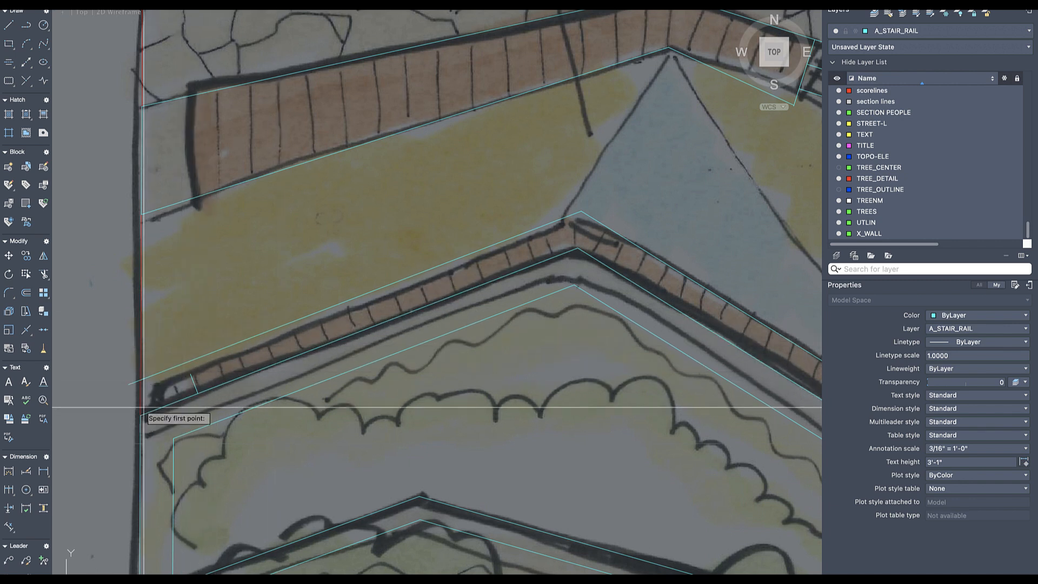
left_click(128, 384)
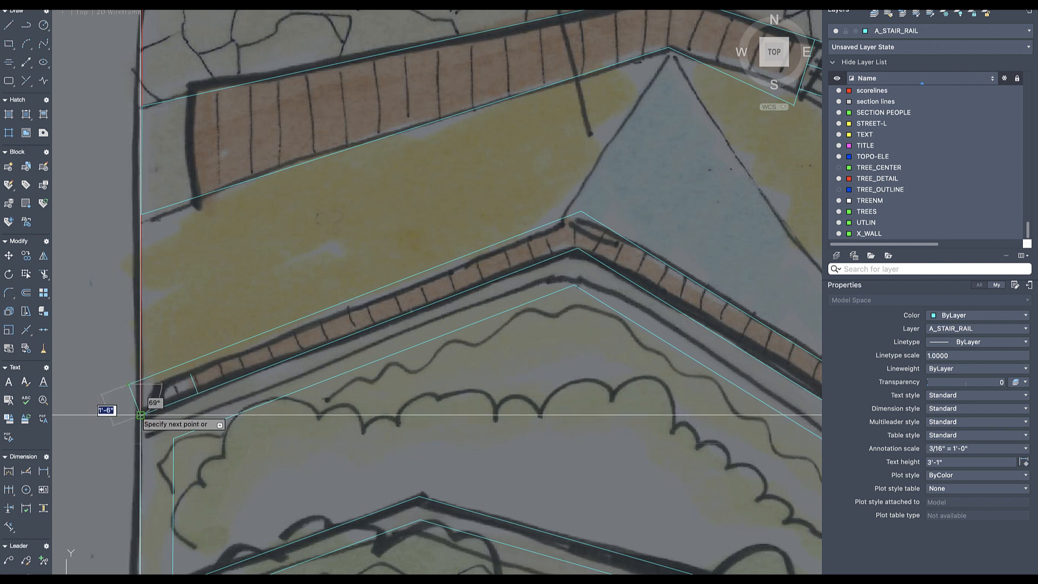
left_click(140, 415)
key("Return")
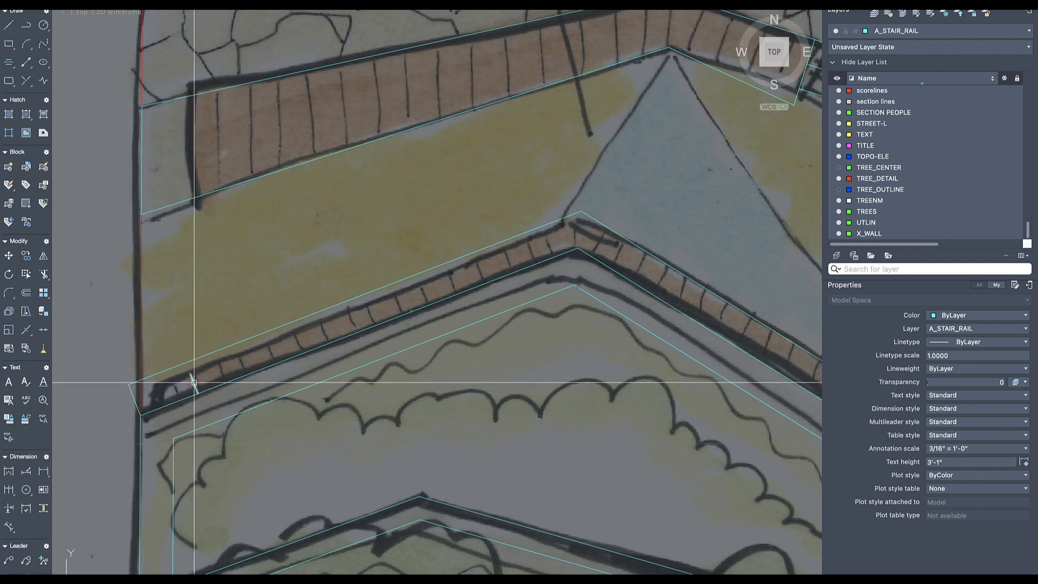
- Measure from the closing line to the bench's sketched west end, offset the closing line there, and remove the earlier short line
type("di")
key("Return")
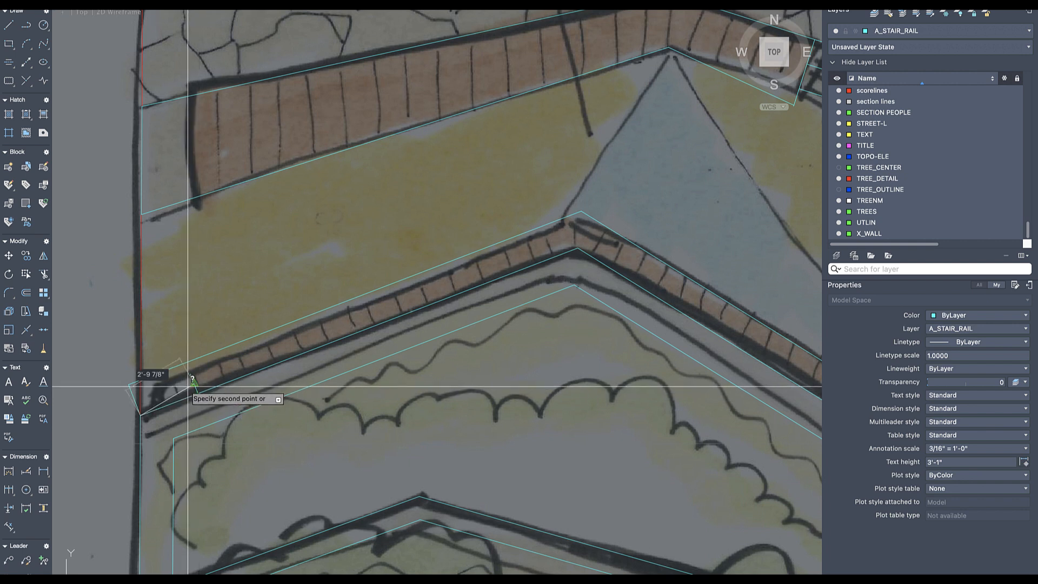
key("Escape")
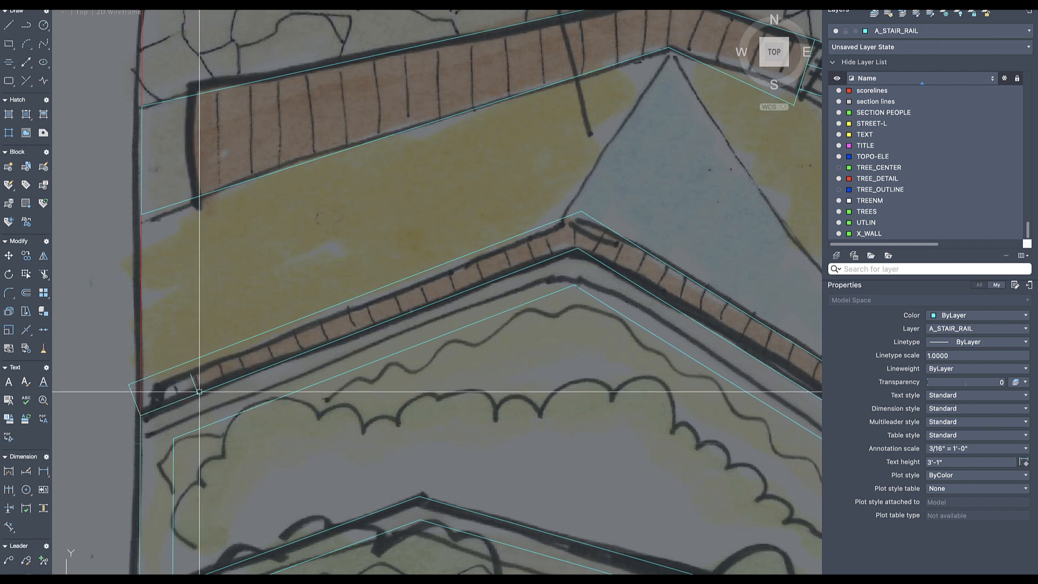
type("o")
key("Return")
key("Return")
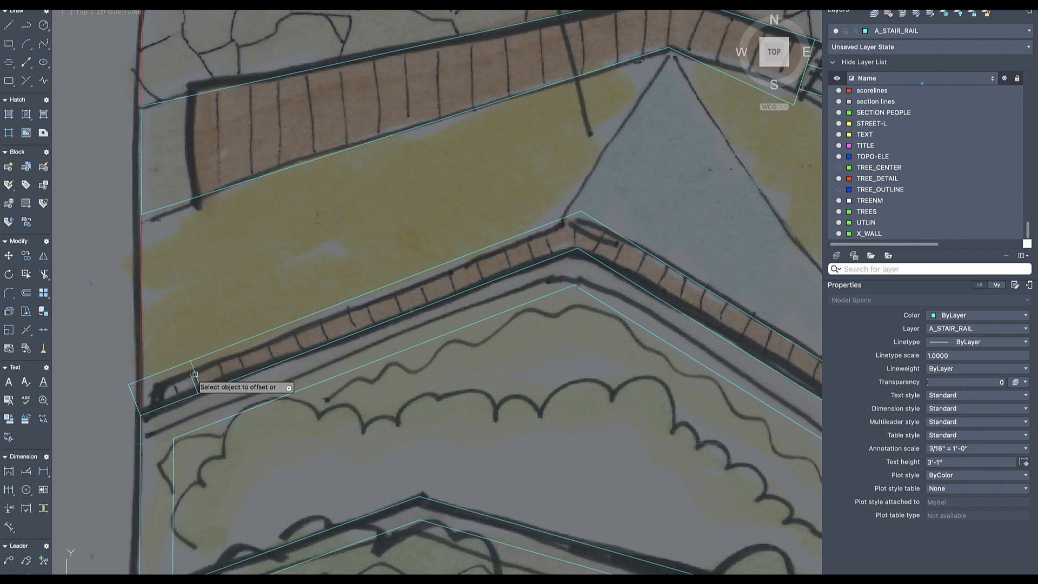
key("Escape")
left_click(192, 379)
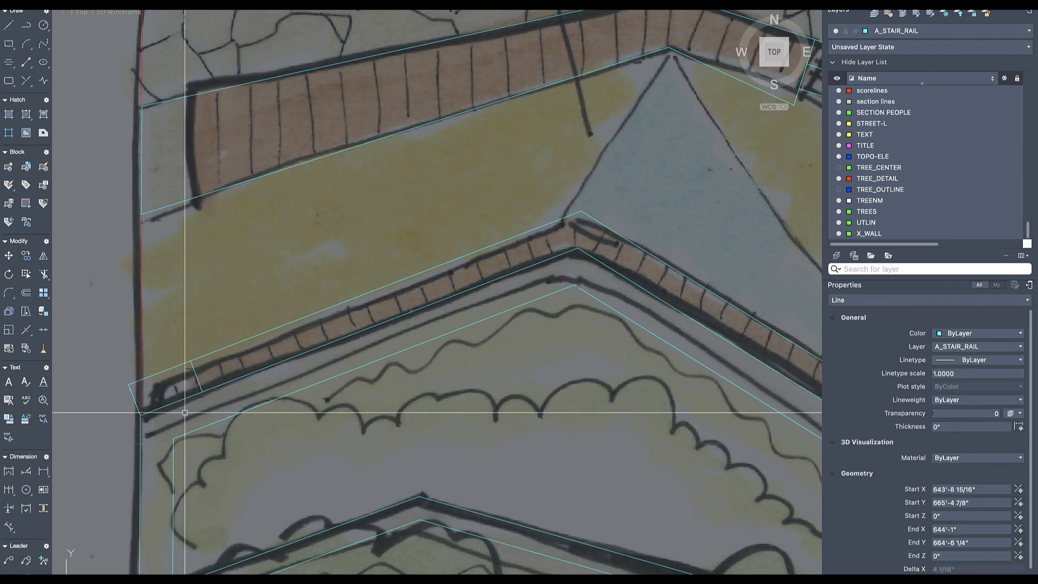
key("Escape")
- Trim the bench's upper edge west of its end line and erase the leftover pieces at the west boundary
type("tr")
key("Return")
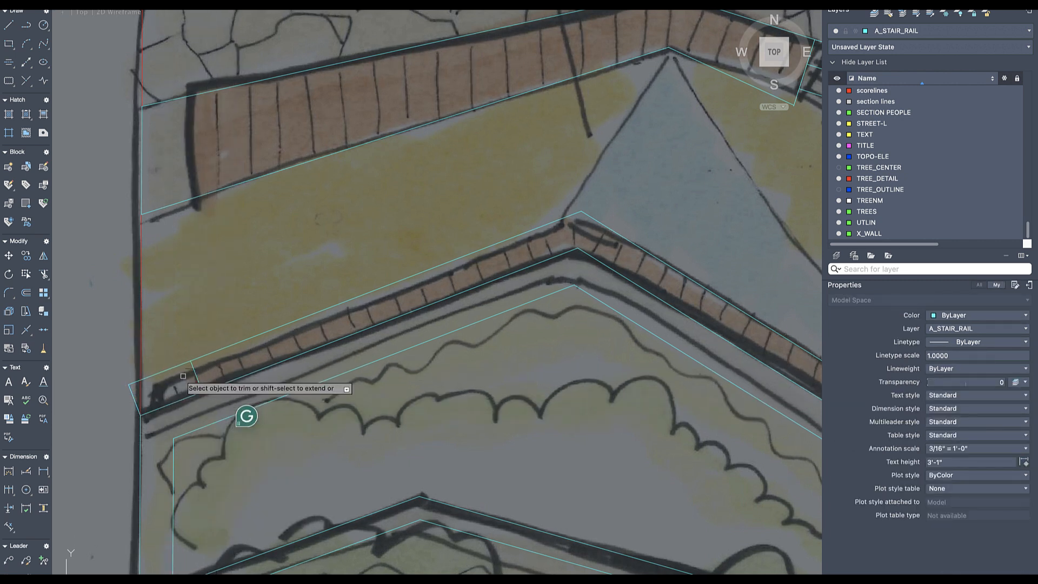
left_click(182, 376)
left_click(161, 355)
key("Escape")
left_click(135, 378)
left_click(117, 401)
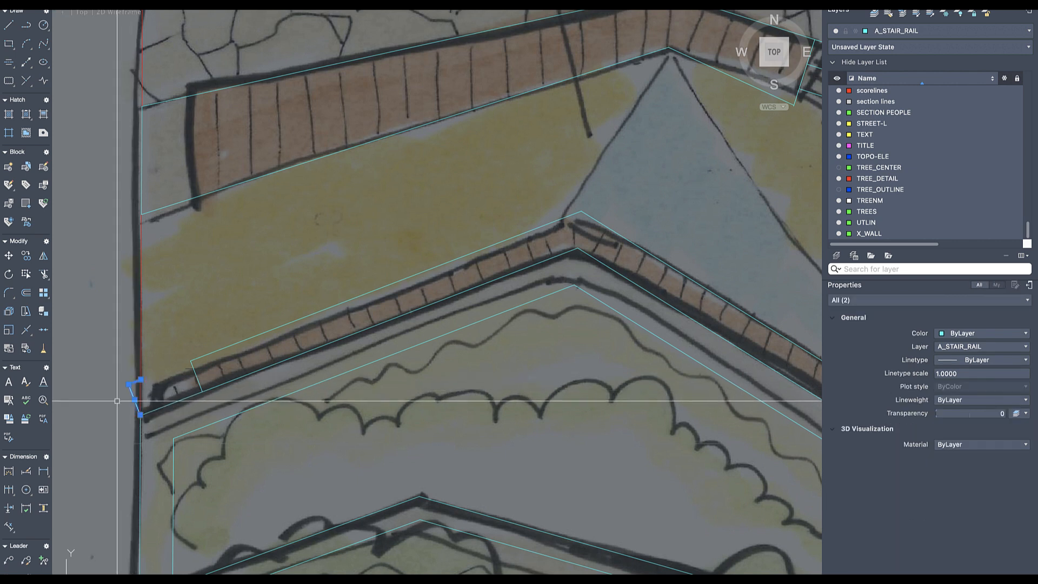
key("Delete")
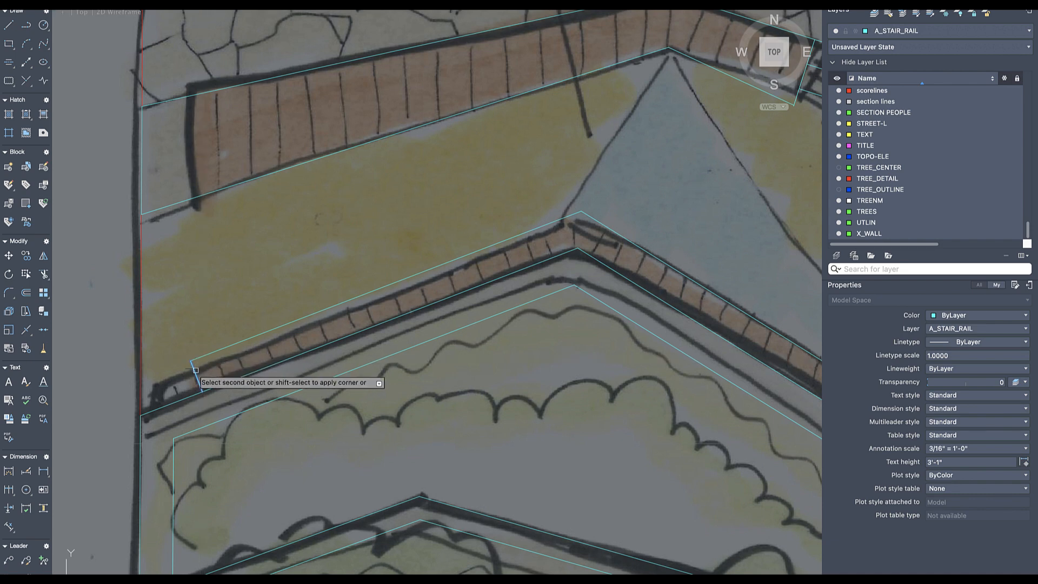
- Fillet the bench's upper west corner and the first peak of its upper edge into rounded corners
left_click(216, 354)
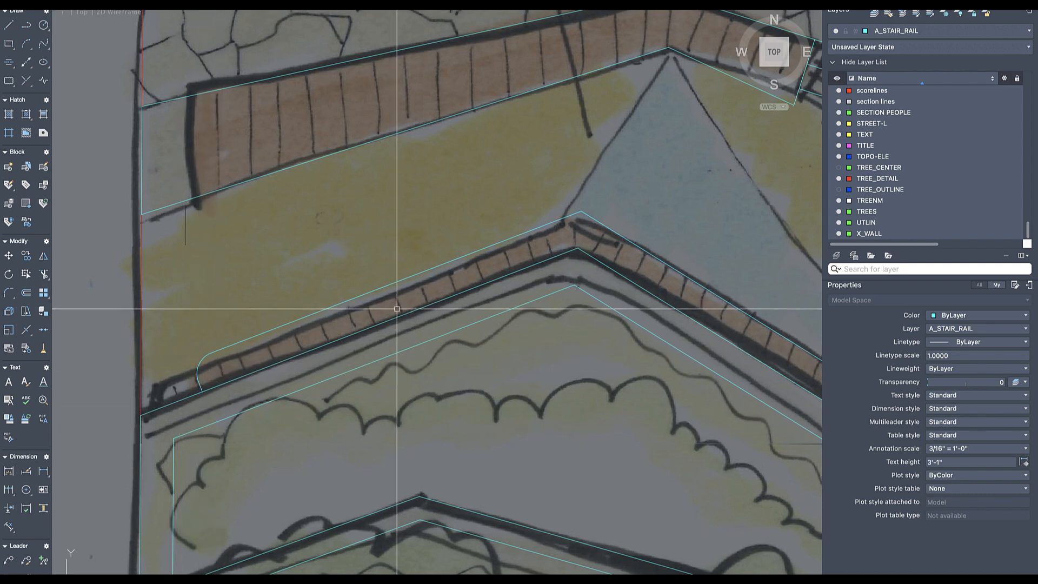
scroll(396, 308, "down", 6)
scroll(475, 285, "up", 8)
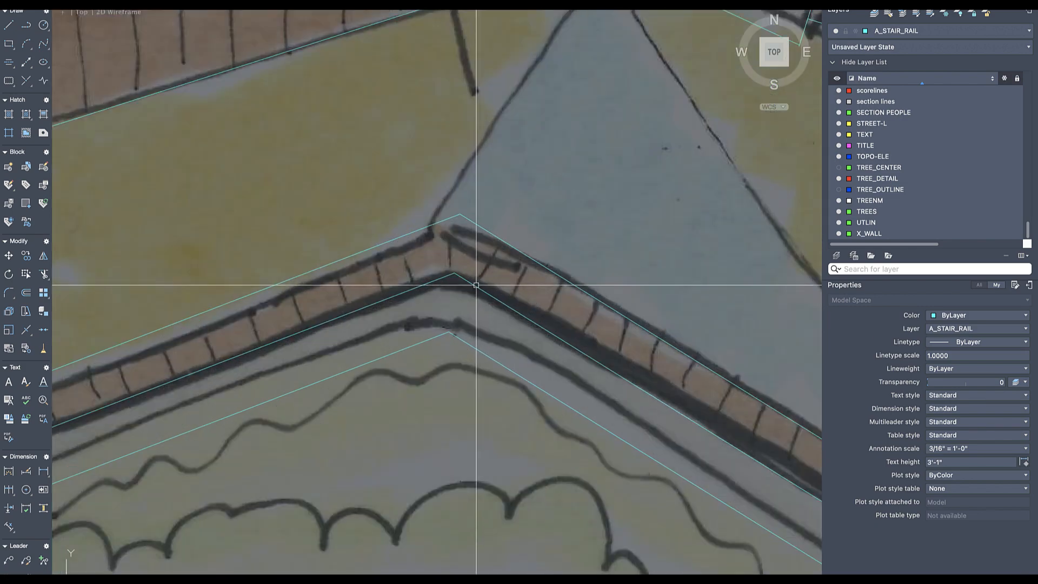
key("Return")
left_click(480, 227)
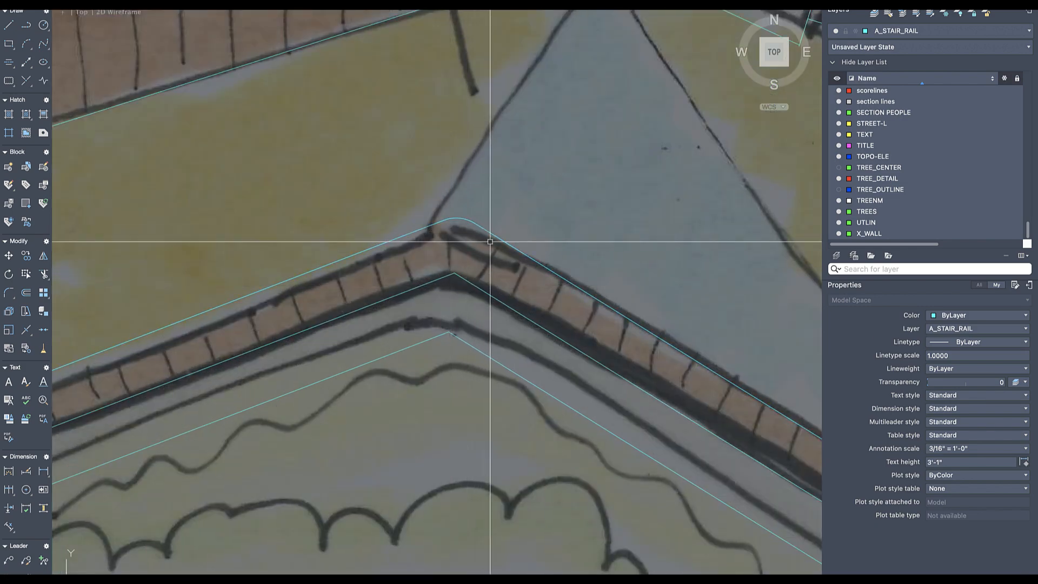
- Draw a 1'-6" line from the wall's middle peak perpendicular to the bench edge on its west side
scroll(449, 263, "down", 6)
middle_click_drag(450, 264, 418, 260)
middle_click_drag(582, 323, 584, 322)
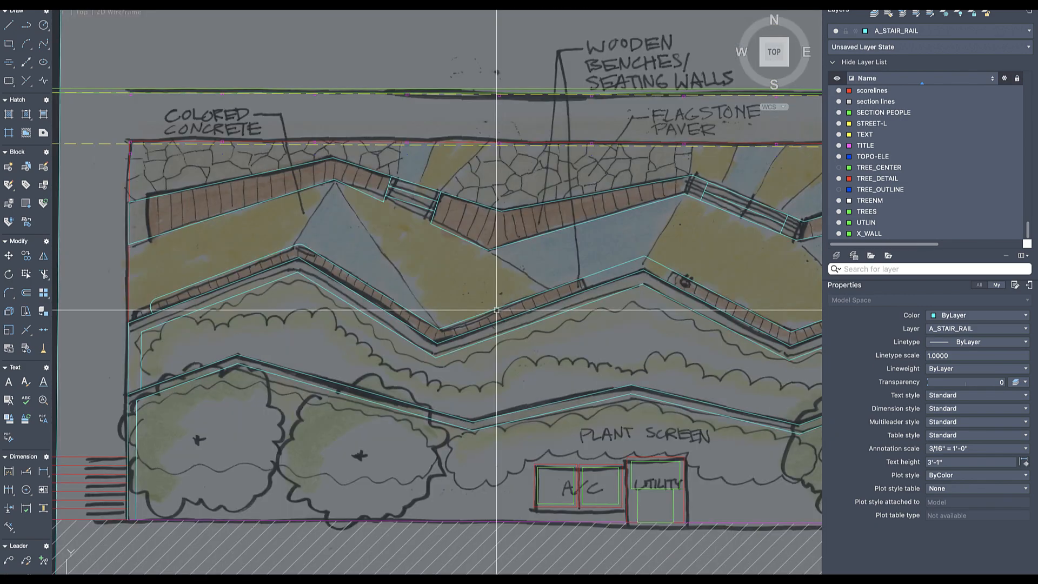
scroll(595, 279, "up", 6)
type("l")
key("Return")
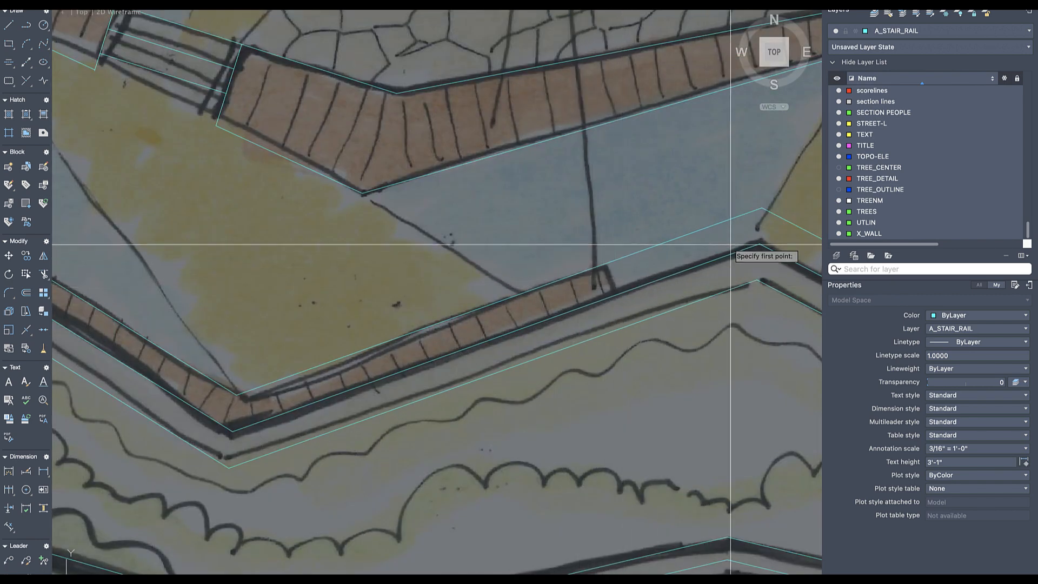
left_click(760, 242)
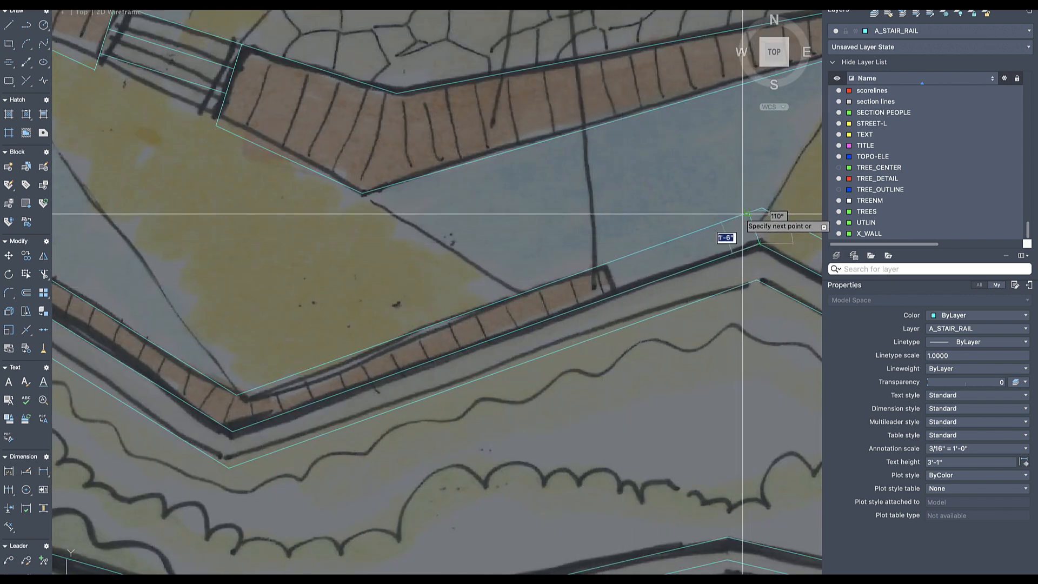
left_click(748, 212)
key("Return")
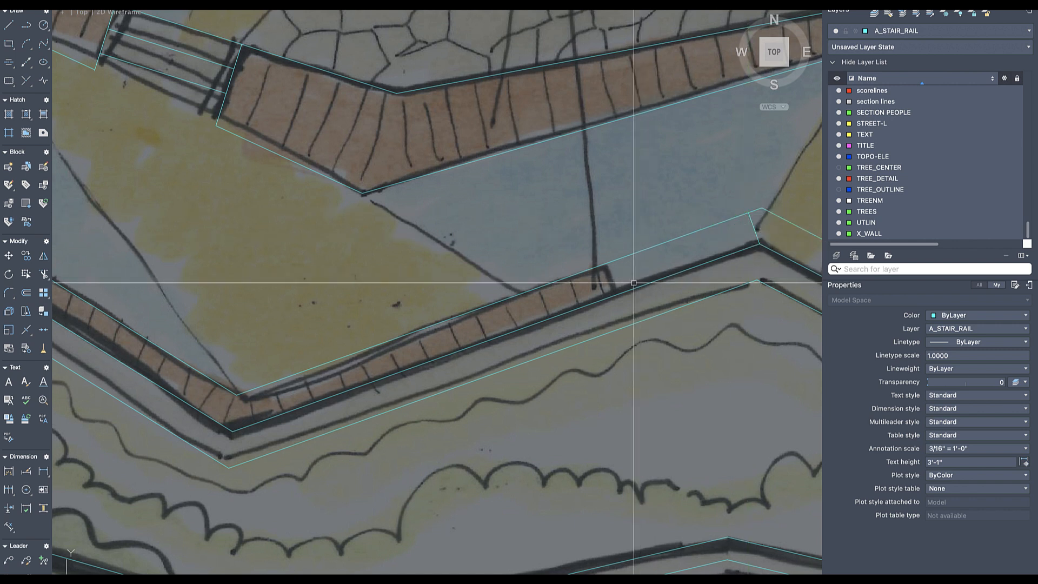
- Measure from the peak line to the west bench's sketched end, and offset the line 7' southwest
right_click(634, 284)
left_click(662, 310)
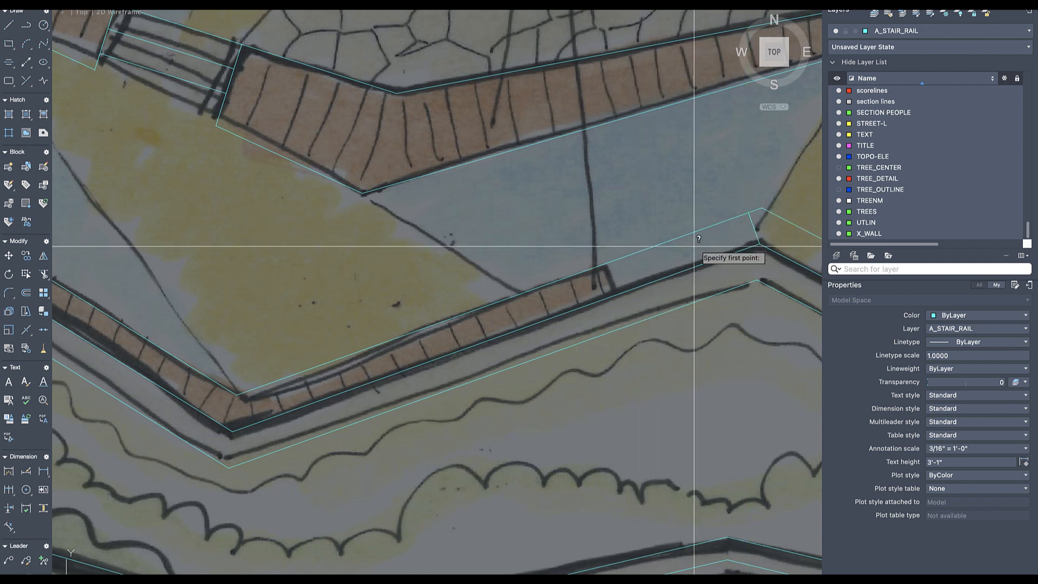
left_click(748, 212)
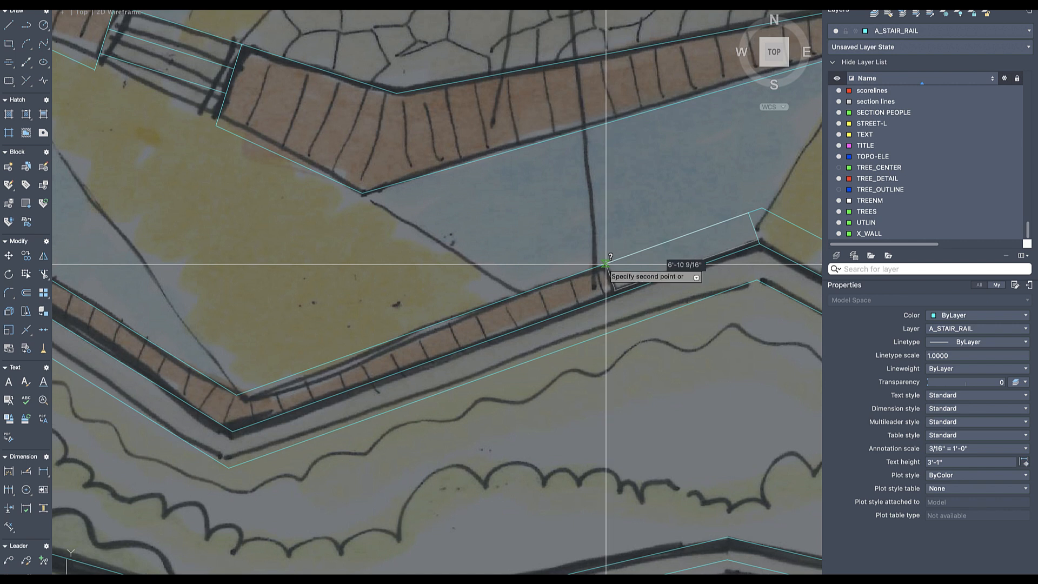
key("Escape")
type("o")
key("Return")
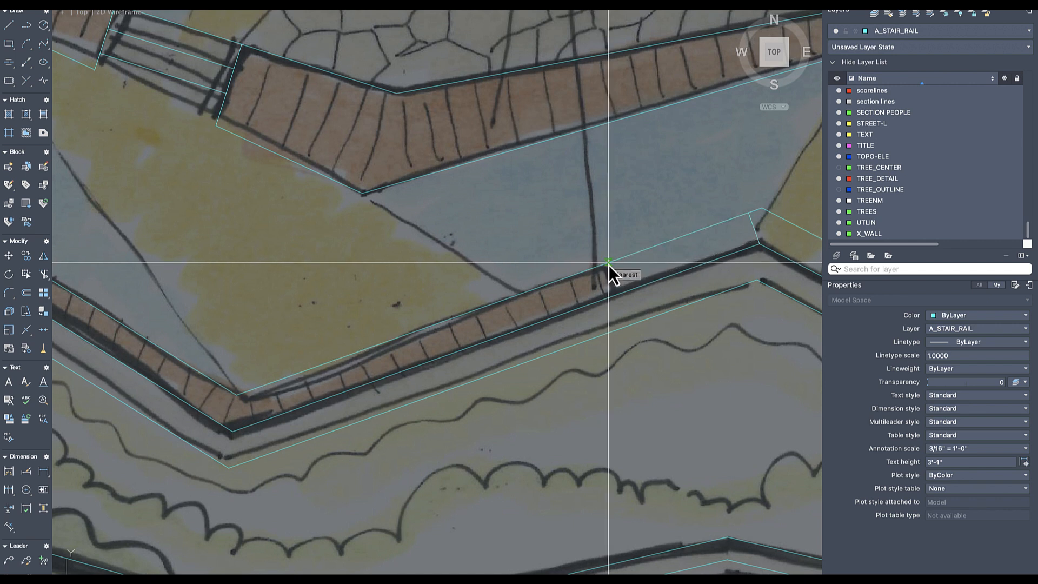
type("7'")
key("Return")
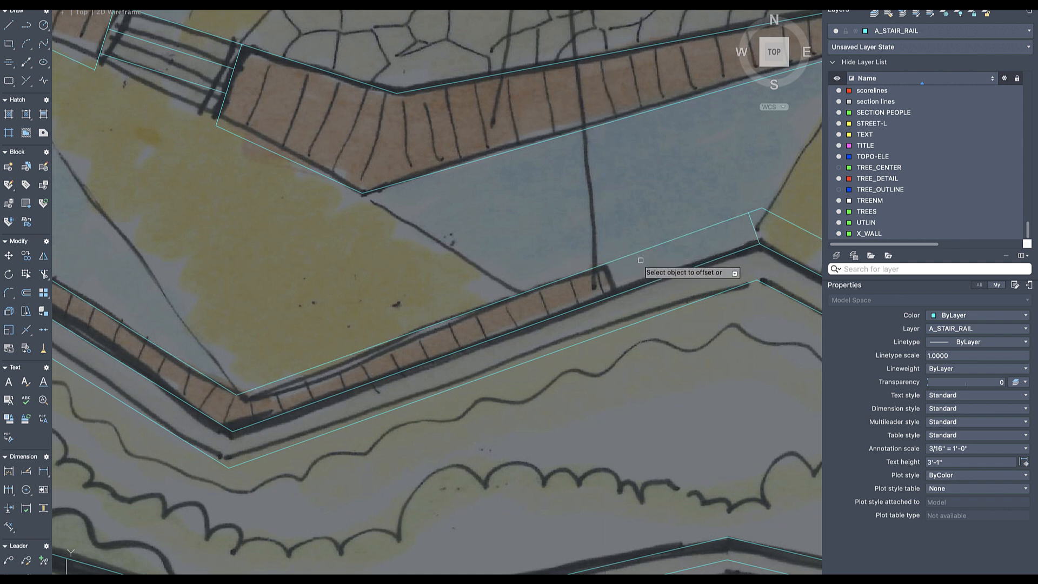
left_click(750, 224)
left_click(633, 284)
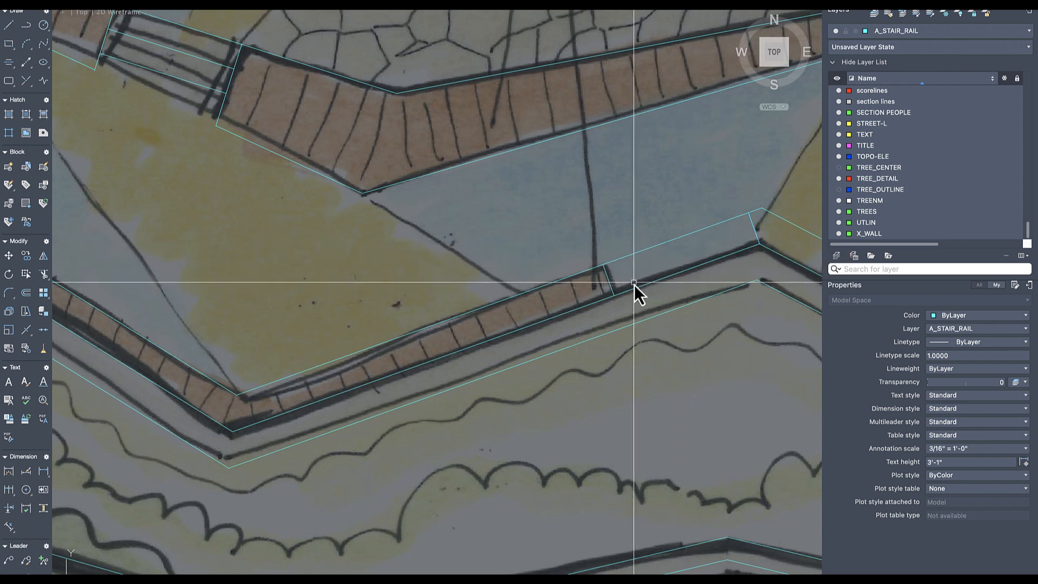
- Draw a line from the wall's middle peak perpendicular to the bench edge on its east side
scroll(634, 283, "down", 4)
mouse_move(634, 335)
middle_mouse_down()
mouse_move(523, 257)
mouse_move(498, 265)
middle_mouse_up()
scroll(500, 265, "up", 4)
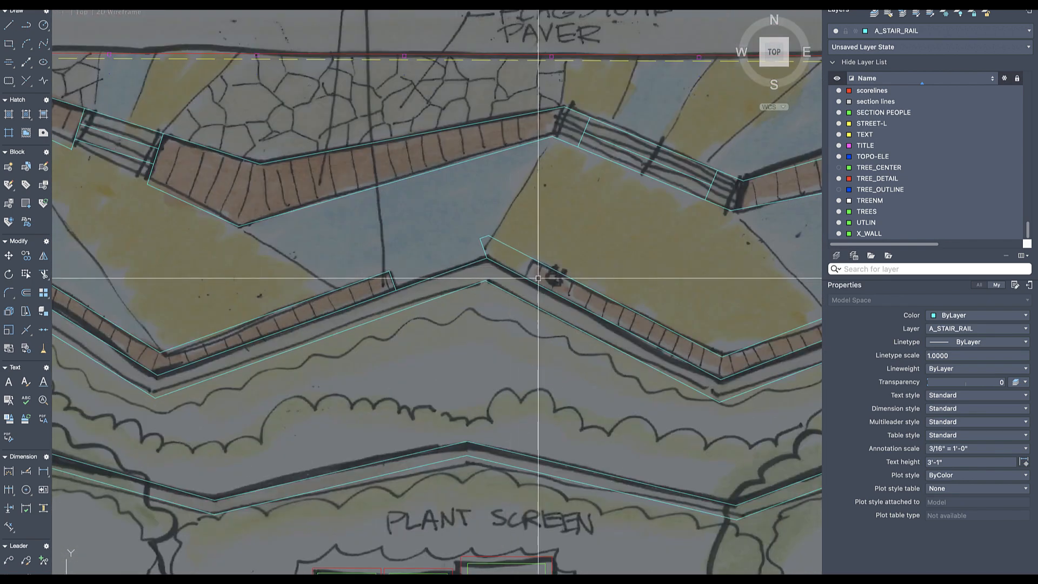
key("Escape")
type("l")
key("space")
left_click(487, 258)
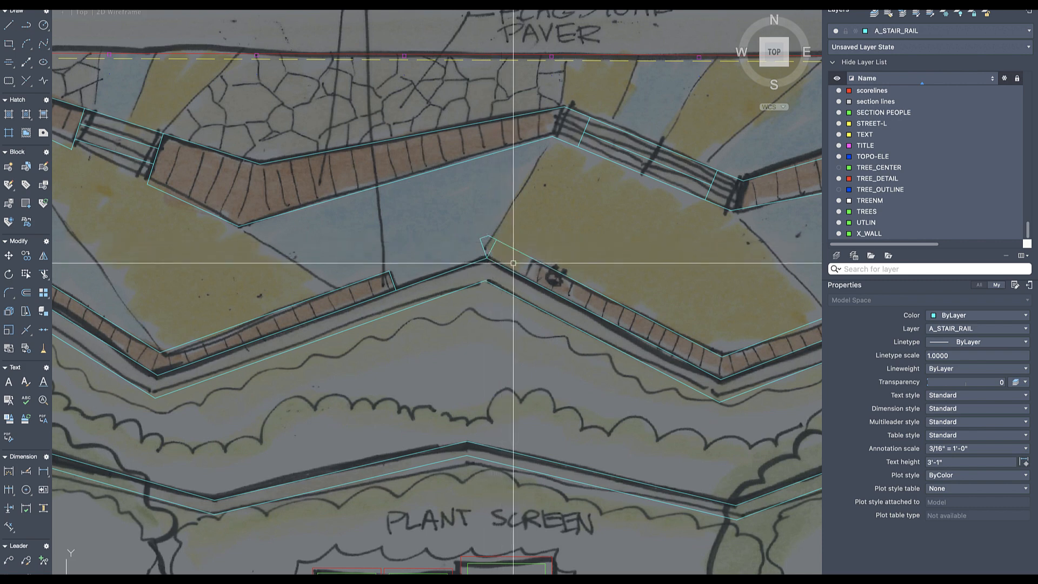
- Measure from the east peak line to the east bench's sketched start, and offset the line to that start
scroll(516, 264, "up", 3)
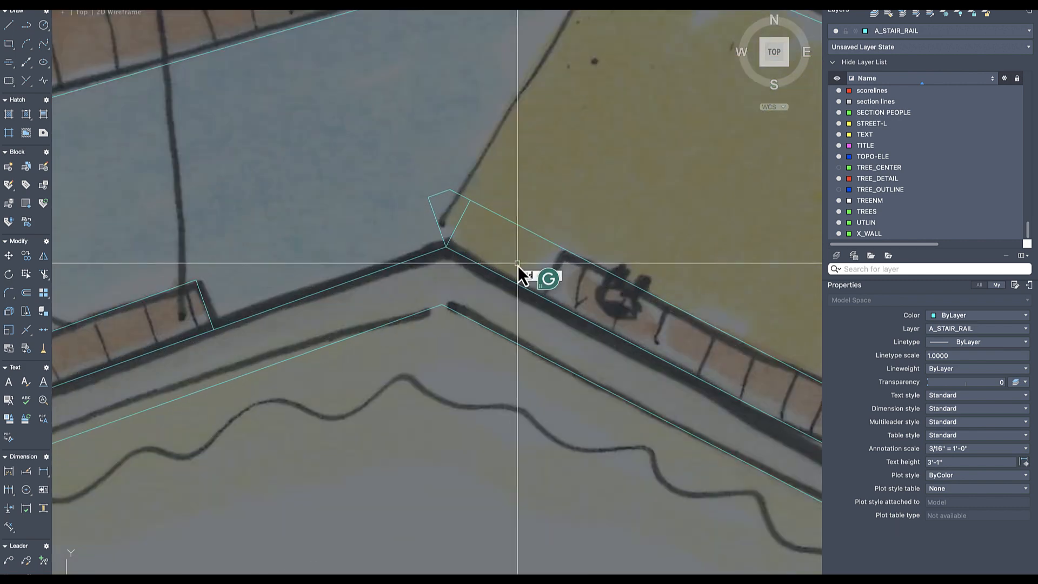
left_click(463, 213)
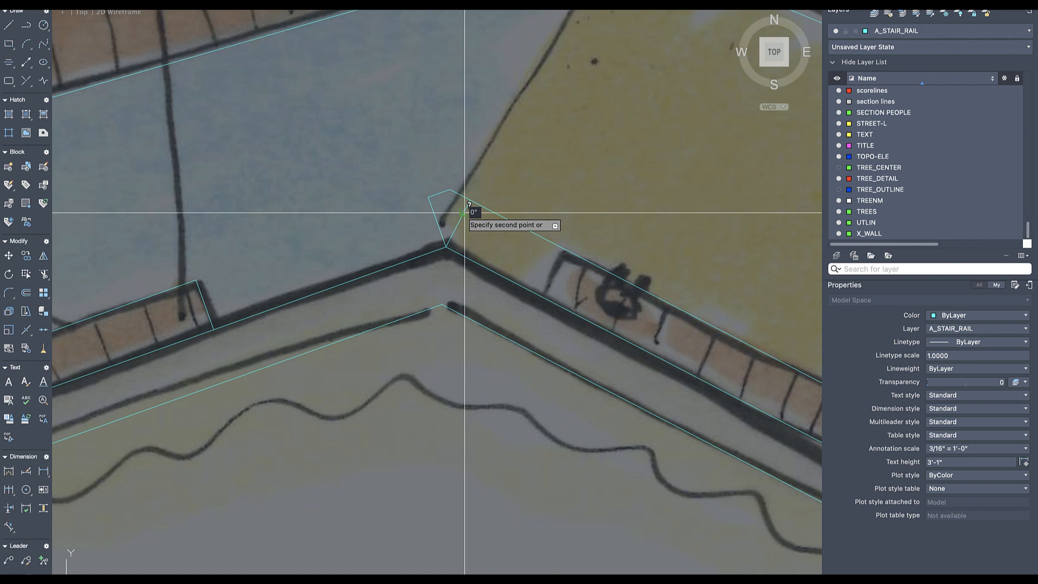
left_click(555, 263)
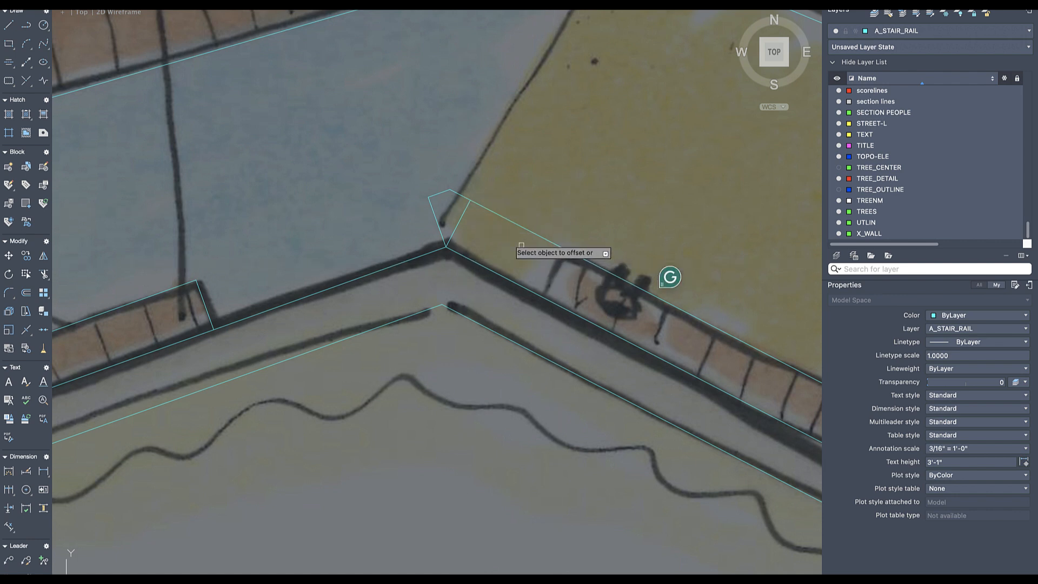
left_click(539, 253)
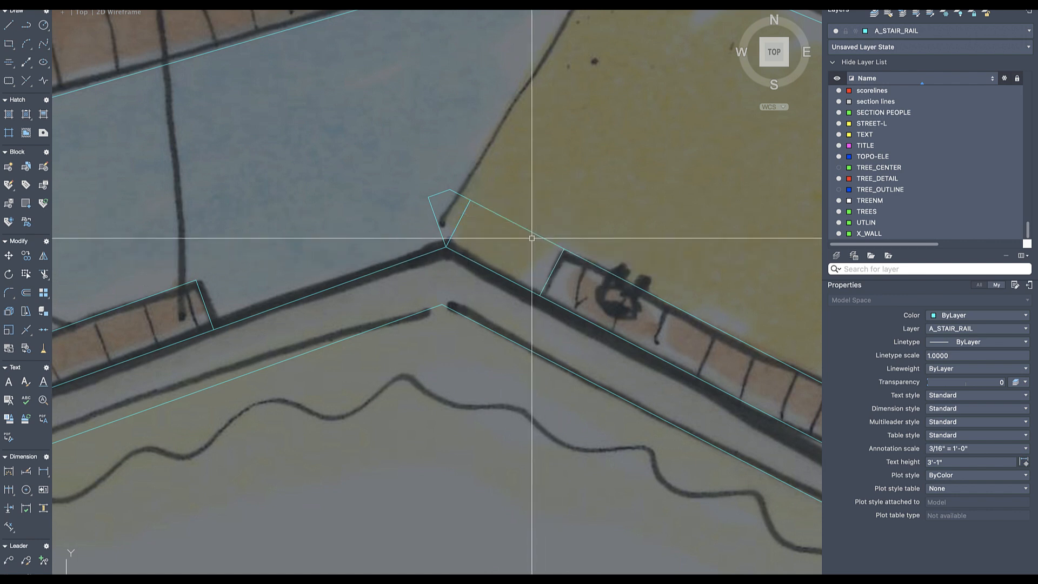
- Trim the upper bench edge between the east peak line and the east bench's end line
type("tr")
key("Return")
key("Escape")
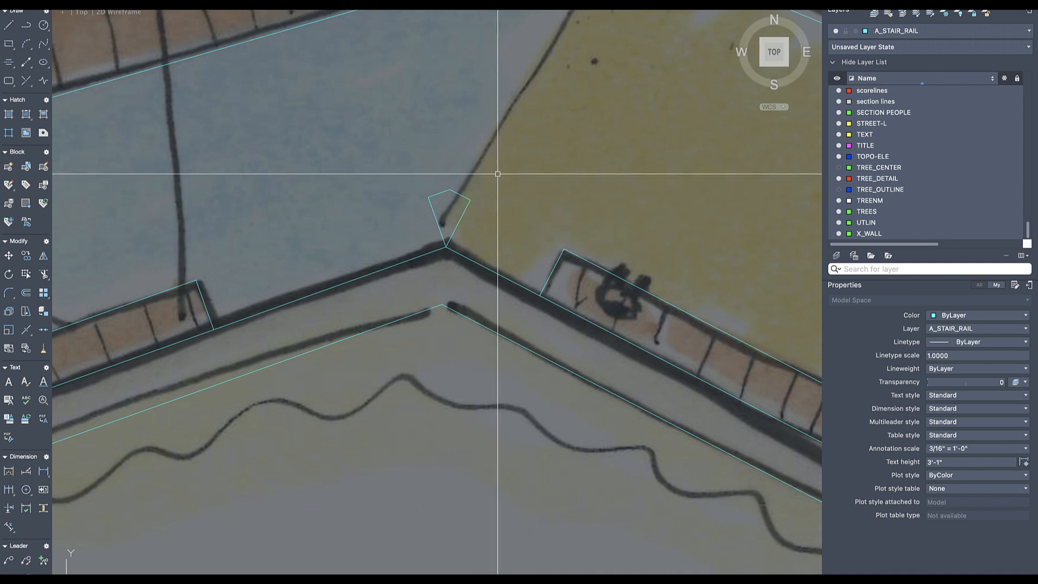
- Delete the perpendicular guide lines above the seating wall's middle peak
left_click(496, 174)
left_click(422, 210)
key("Delete")
- Fillet the outer corners of the two bench ends on either side of the wall's middle peak
type("f")
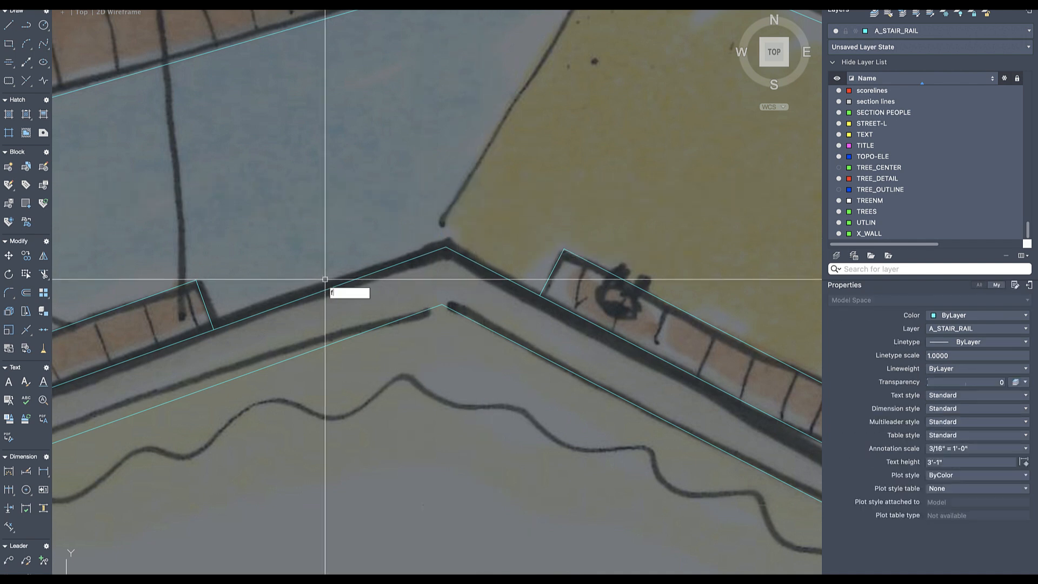
left_click(173, 287)
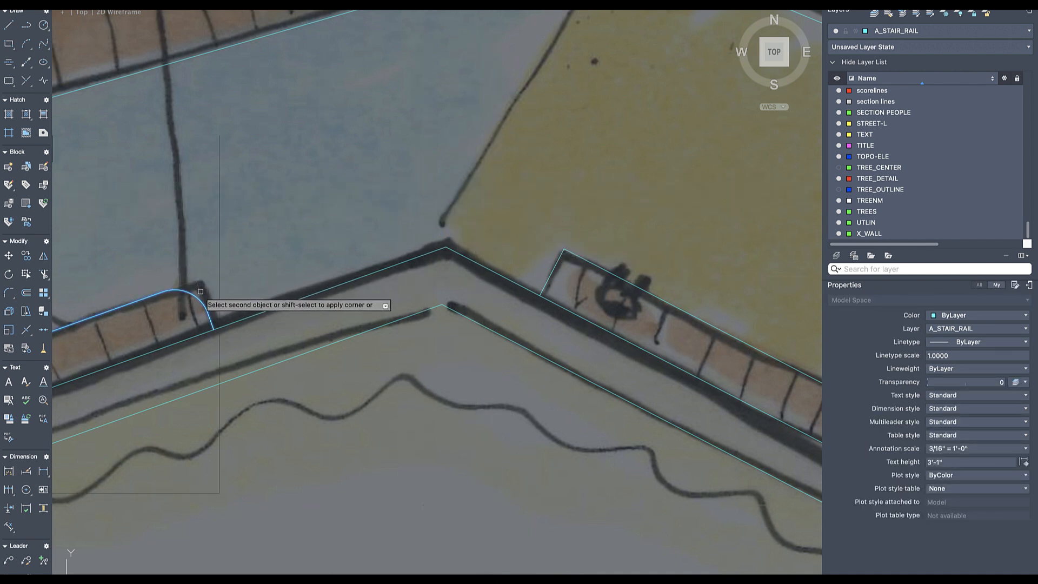
left_click(203, 293)
key("Return")
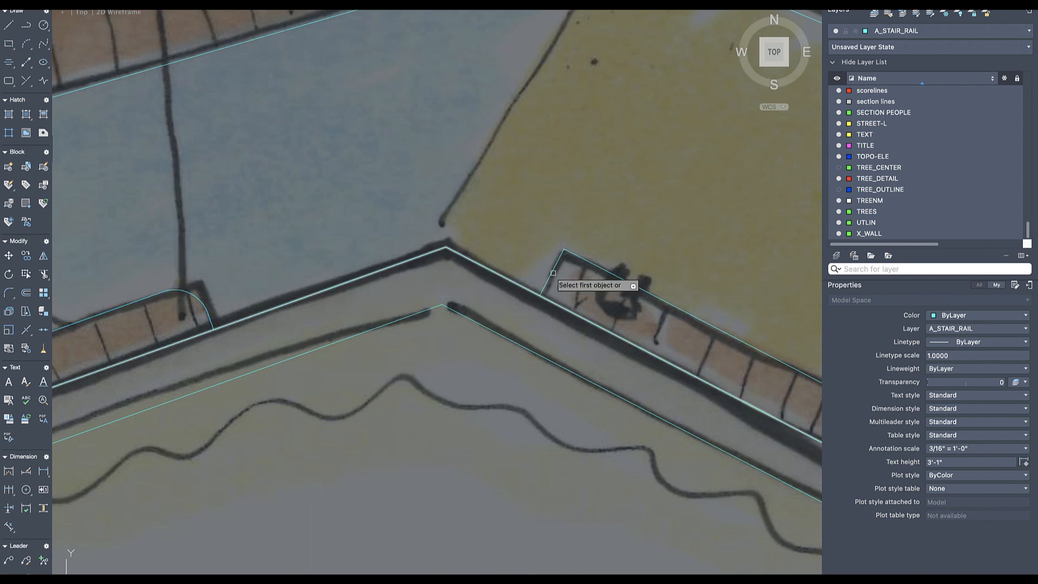
left_click(591, 265)
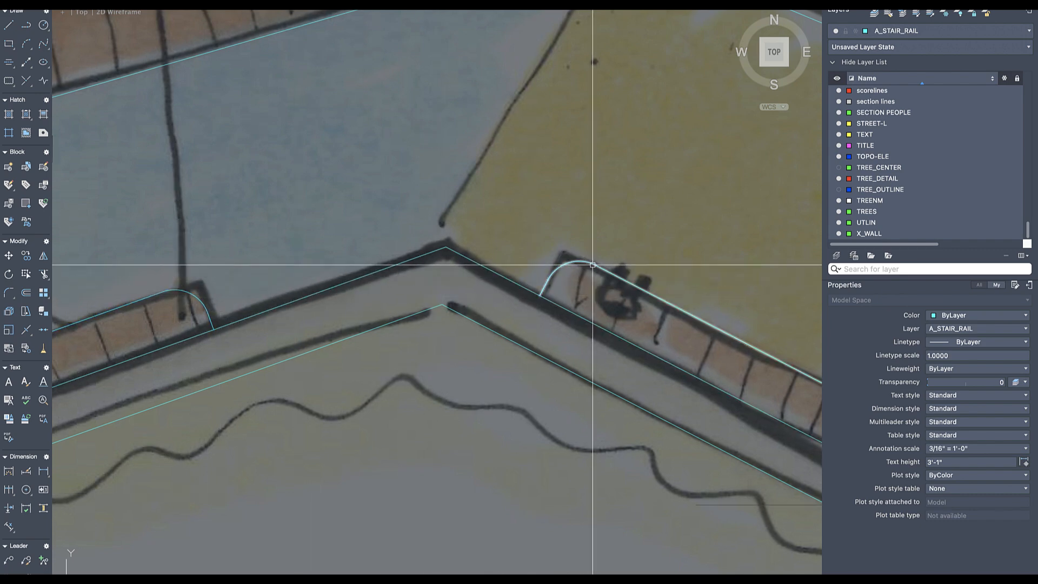
- Fillet the east bench's upper edges where they meet at the valley bend
scroll(592, 264, "down", 5)
middle_click_drag(536, 266, 395, 259)
middle_click_drag(570, 283, 422, 266)
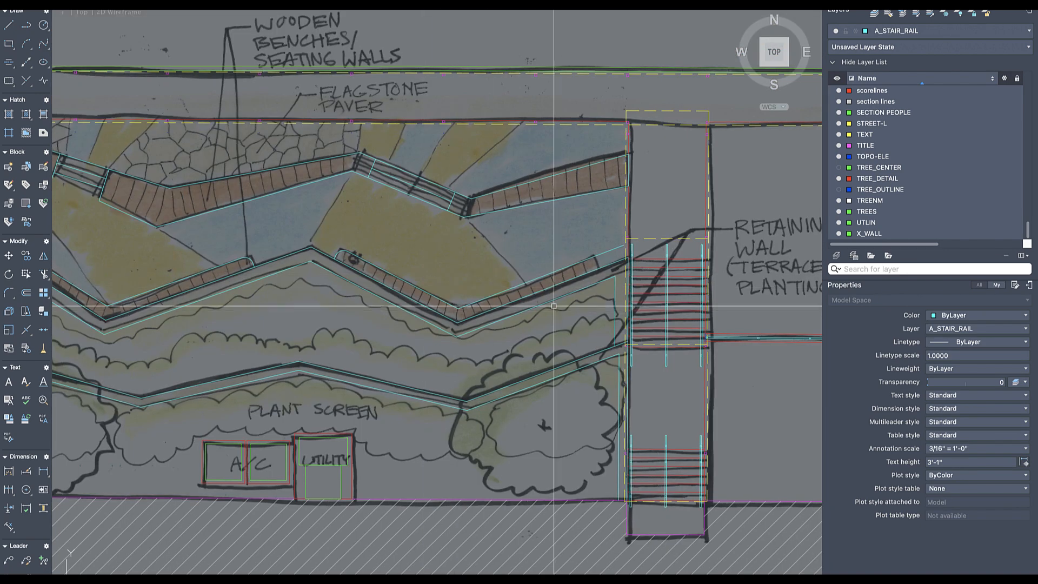
scroll(452, 306, "up", 5)
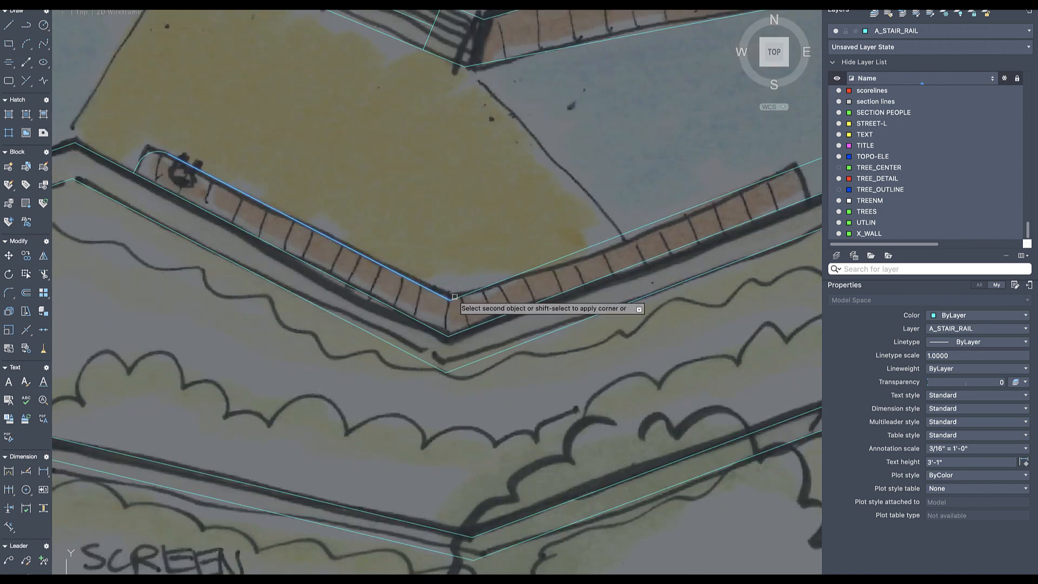
left_click(458, 296)
- Draw a line from the seating wall's east end to the end of the east bench's upper edge
scroll(505, 285, "down", 4)
middle_click_drag(522, 282, 487, 316)
scroll(667, 260, "up", 5)
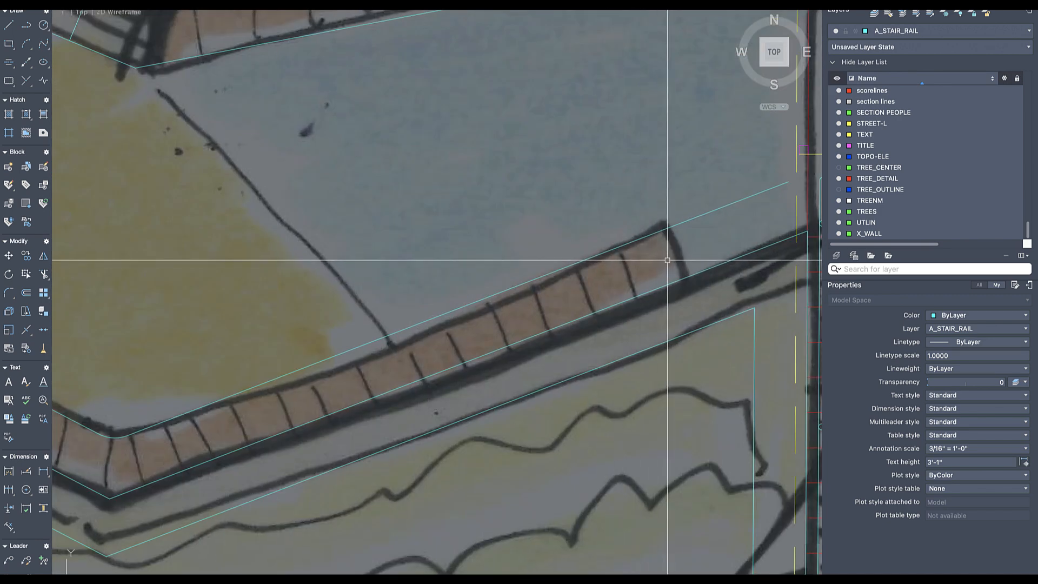
scroll(667, 260, "down", 3)
type("l")
key("Return")
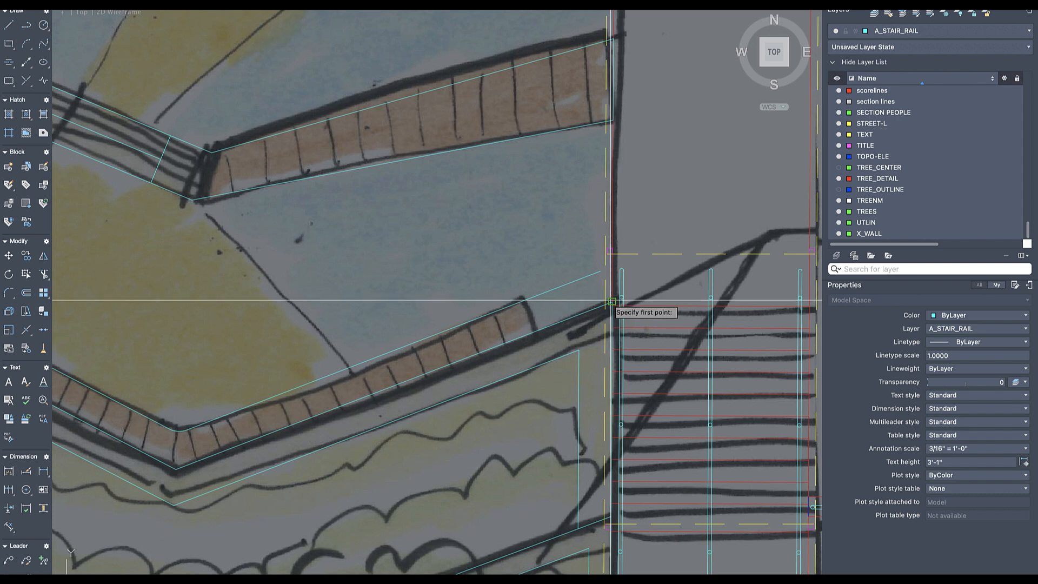
left_click(611, 300)
left_click(601, 271)
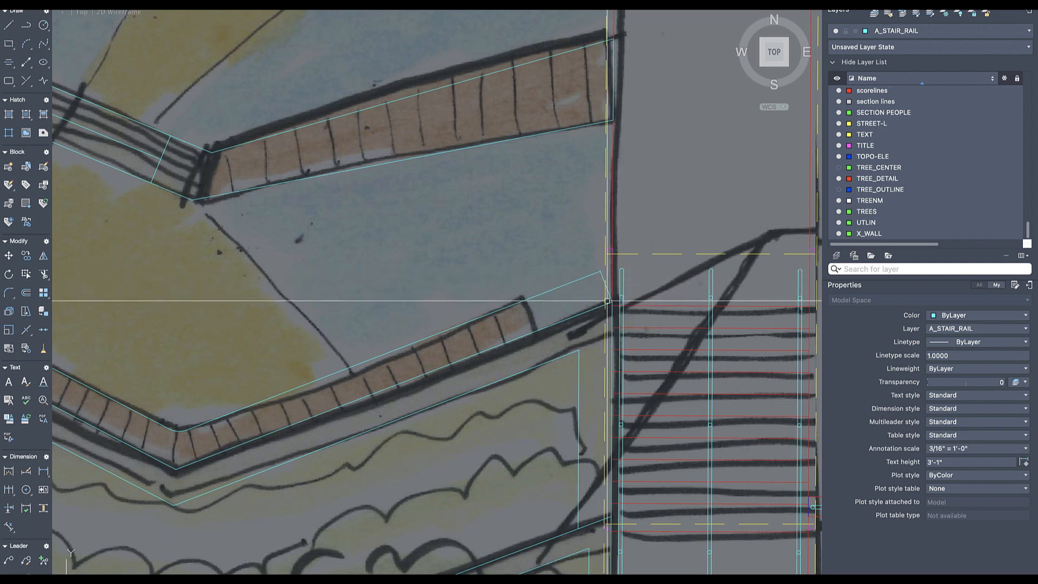
- Offset the east closing line westward to the bench's sketched end
key("Return")
type("o")
key("Return")
scroll(606, 291, "down", 2)
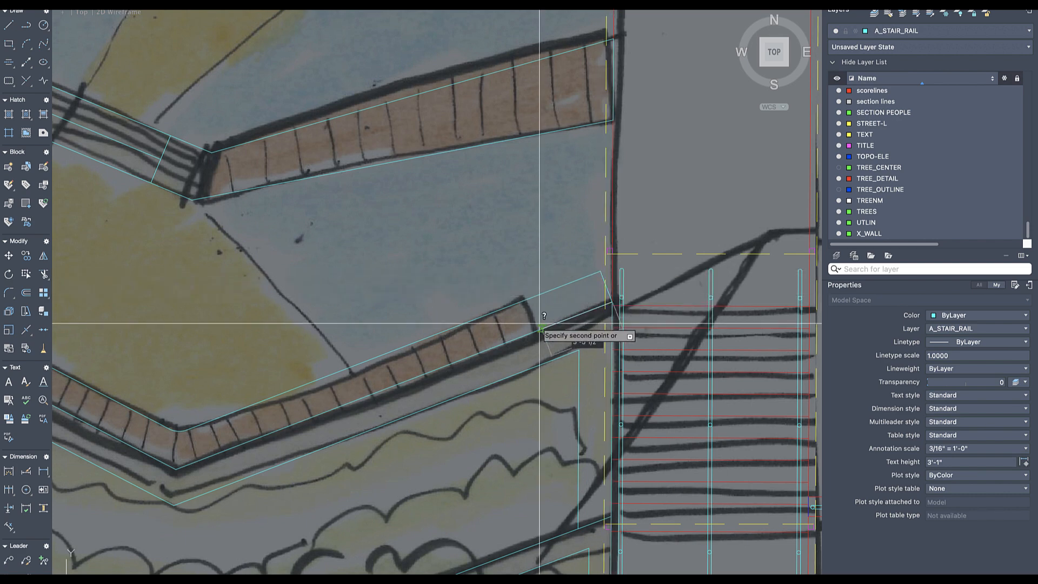
- Examine the traced benches and walls across the terrace, comparing them with the sketch up to the upper bench's west end
scroll(655, 233, "down", 5)
scroll(655, 234, "down", 3)
middle_click_drag(622, 280, 663, 333)
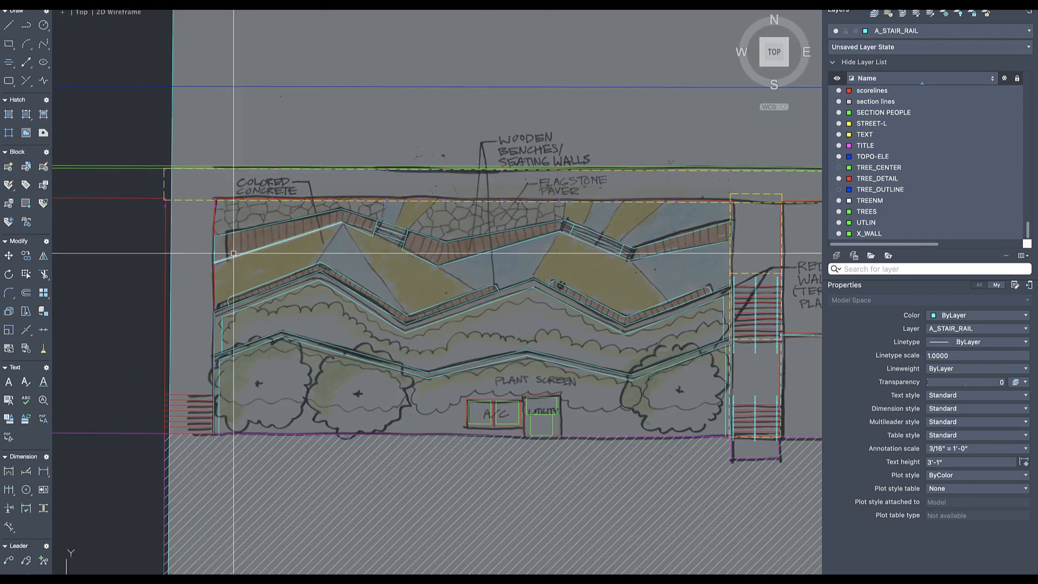
scroll(232, 290, "up", 5)
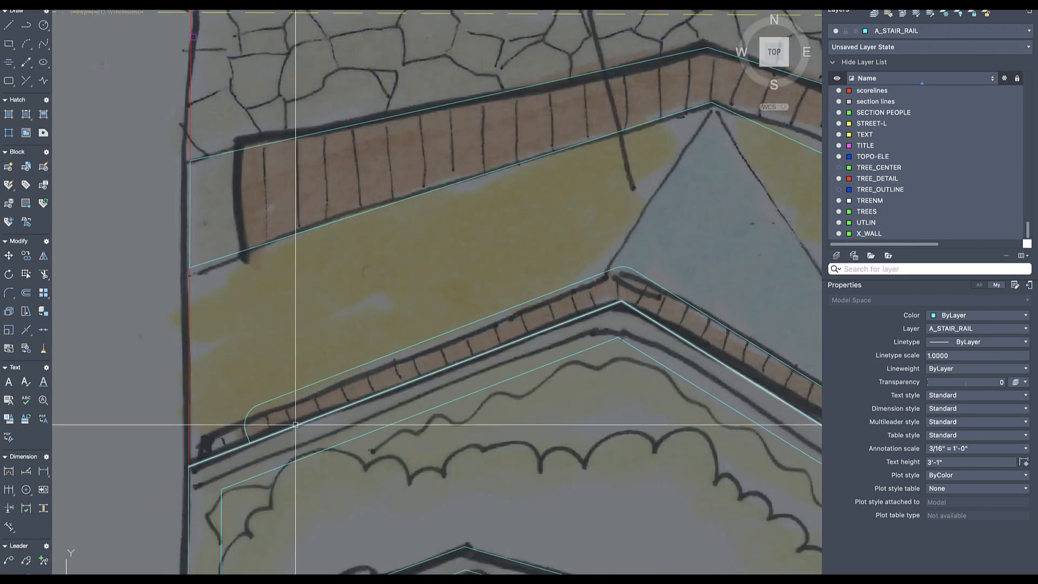
scroll(241, 181, "down", 2)
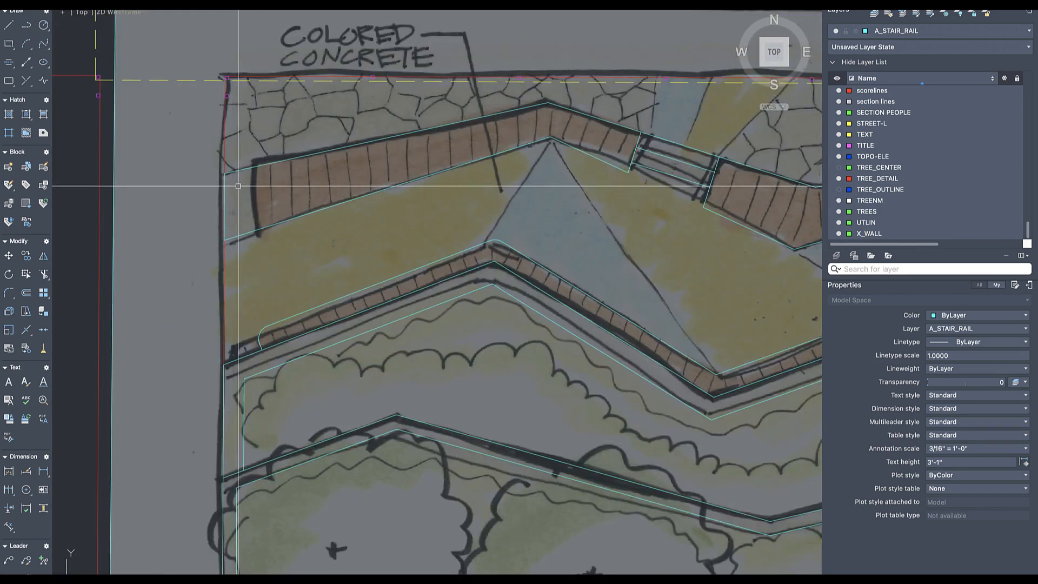
left_click(312, 137)
left_click(257, 238)
key("Escape")
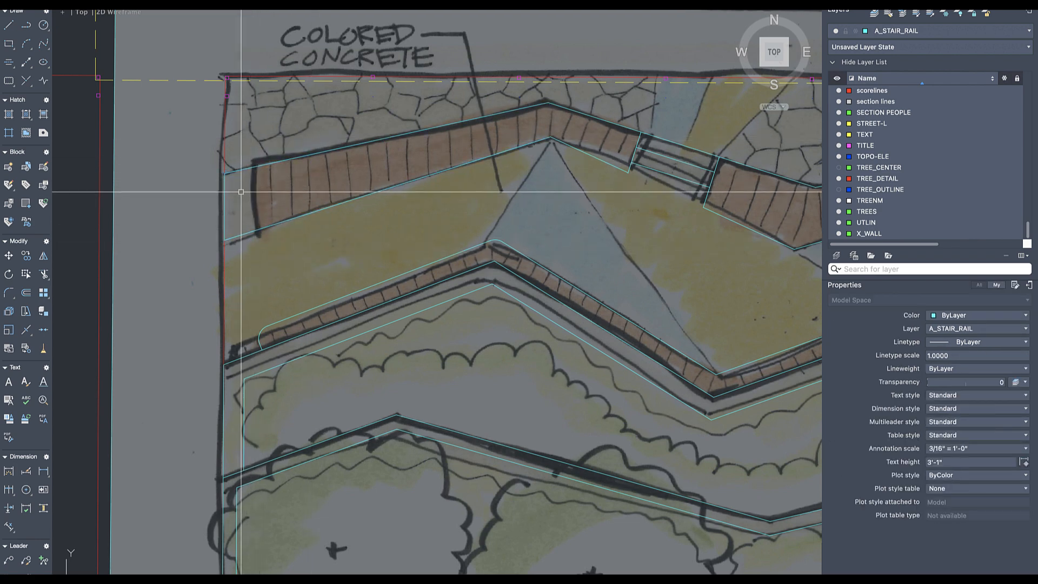
scroll(226, 184, "up", 2)
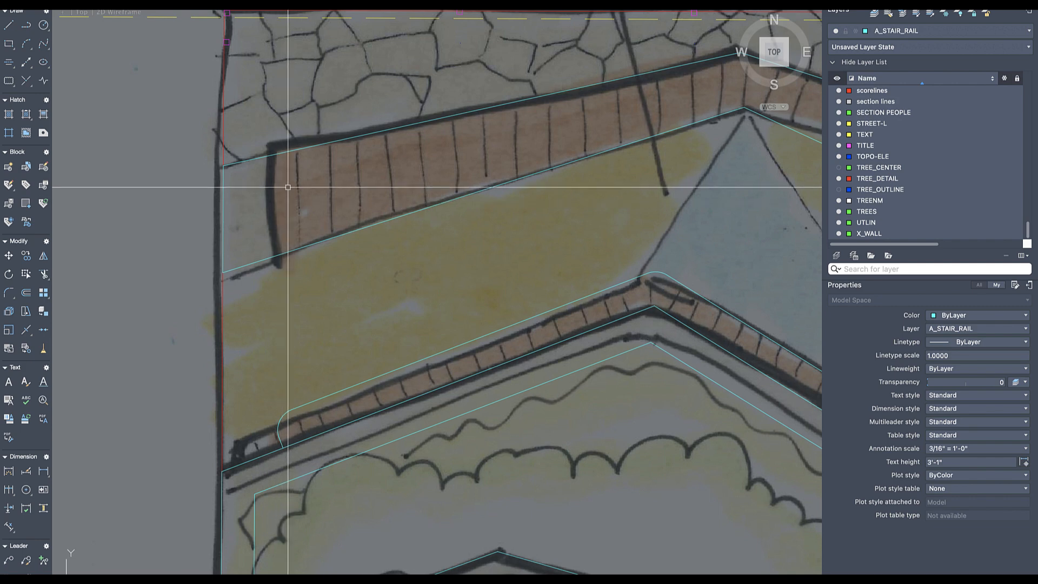
scroll(254, 177, "down", 2)
middle_click_drag(287, 189, 285, 212)
scroll(286, 212, "up", 2)
scroll(292, 227, "down", 2)
middle_click_drag(375, 209, 280, 236)
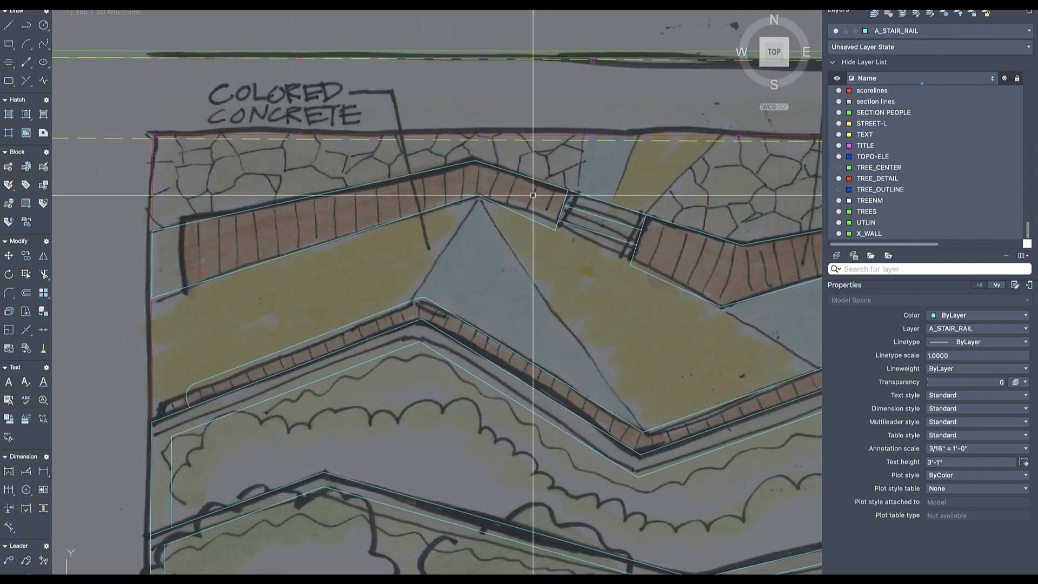
middle_click_drag(621, 235, 395, 248)
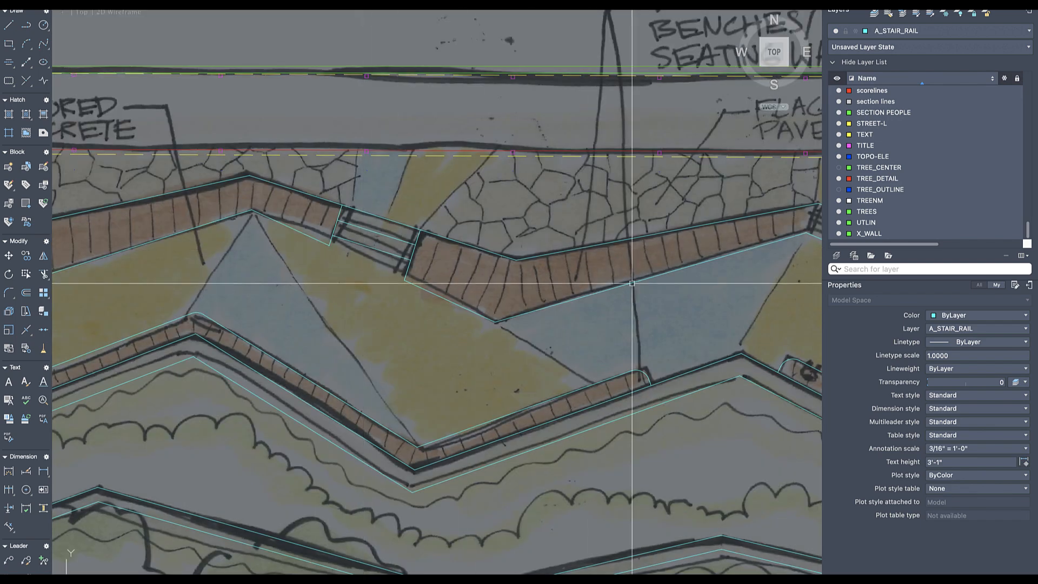
scroll(632, 282, "down", 5)
scroll(299, 277, "up", 1)
scroll(299, 278, "up", 4)
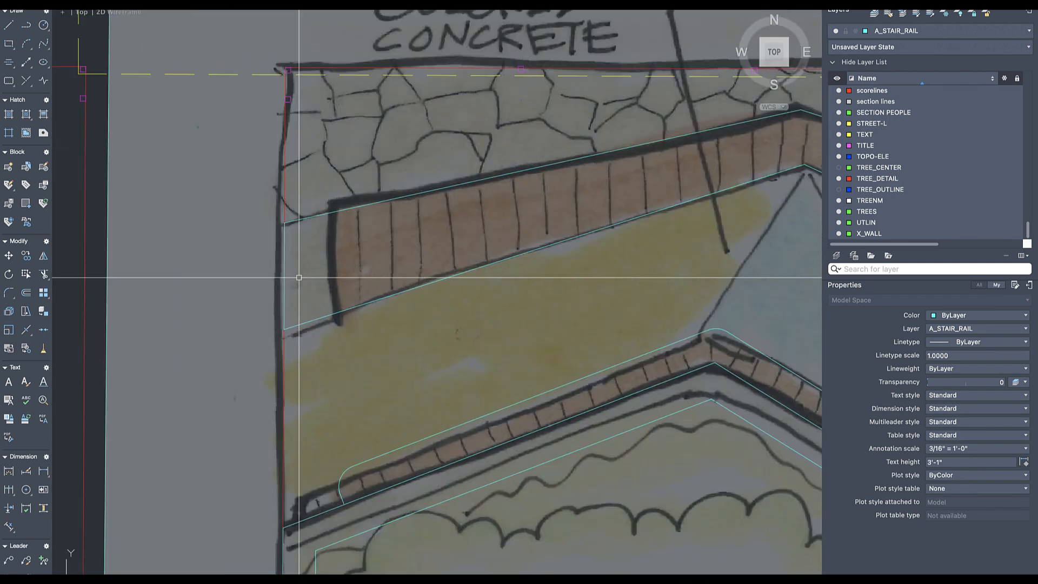
- Draw a line closing the upper bench strip at its west end and offset it to the sketched bench start
key("l")
key("Return")
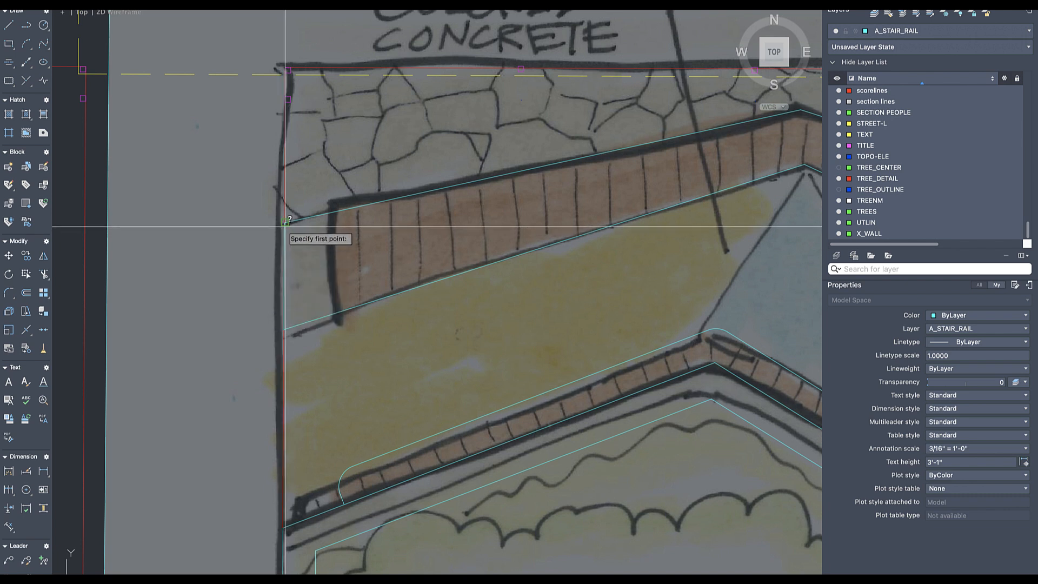
left_click(284, 243)
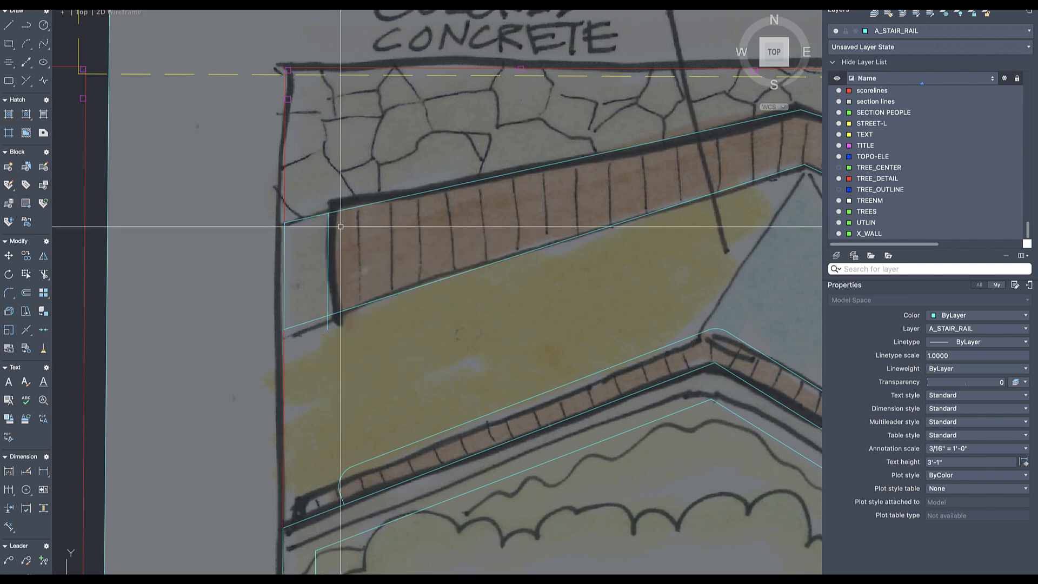
- Trim the upper bench's west end line where it overruns the bench's lower edge
scroll(340, 227, "down", 2)
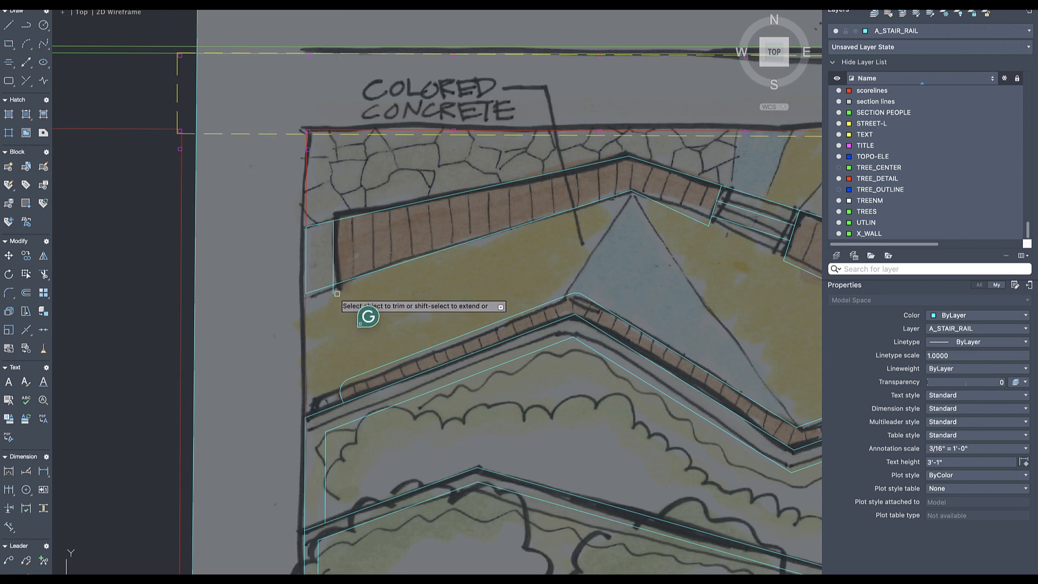
middle_click_drag(389, 271, 386, 294)
scroll(385, 294, "up", 3)
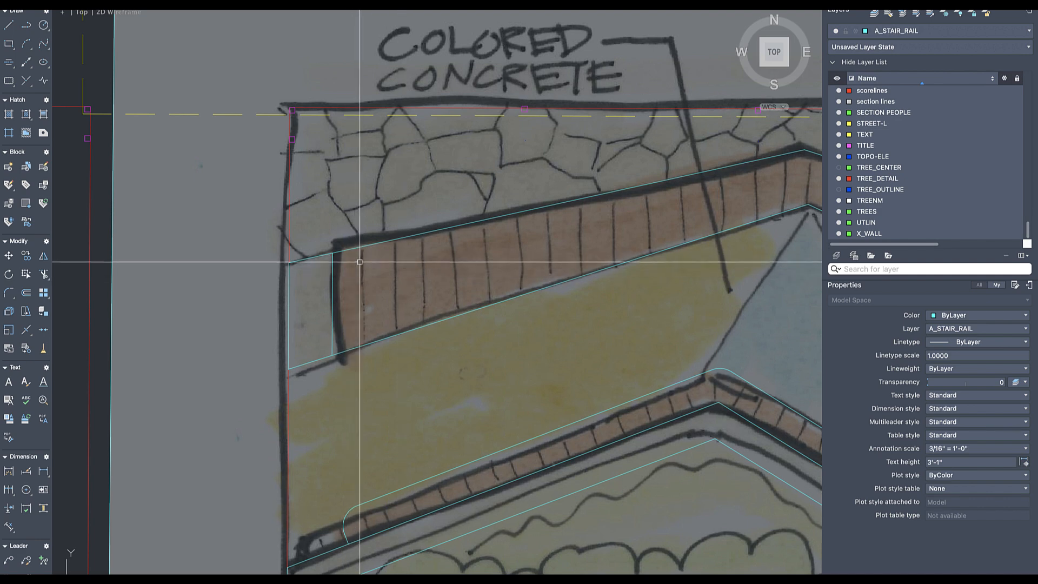
- Offset the upper bench's north edge outward toward the flagstone paving
scroll(340, 261, "up", 5)
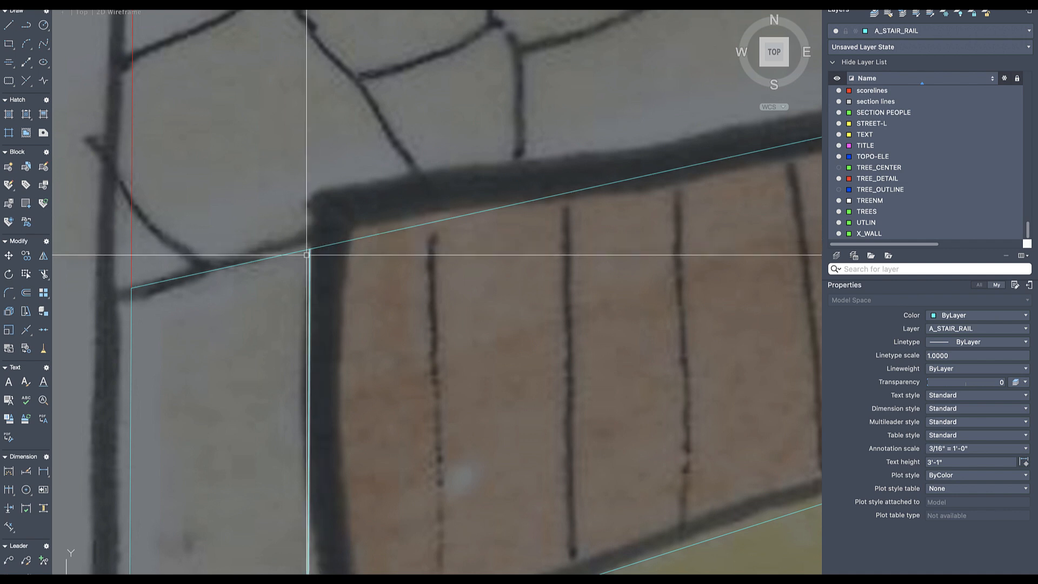
left_click(354, 242)
left_click(350, 193)
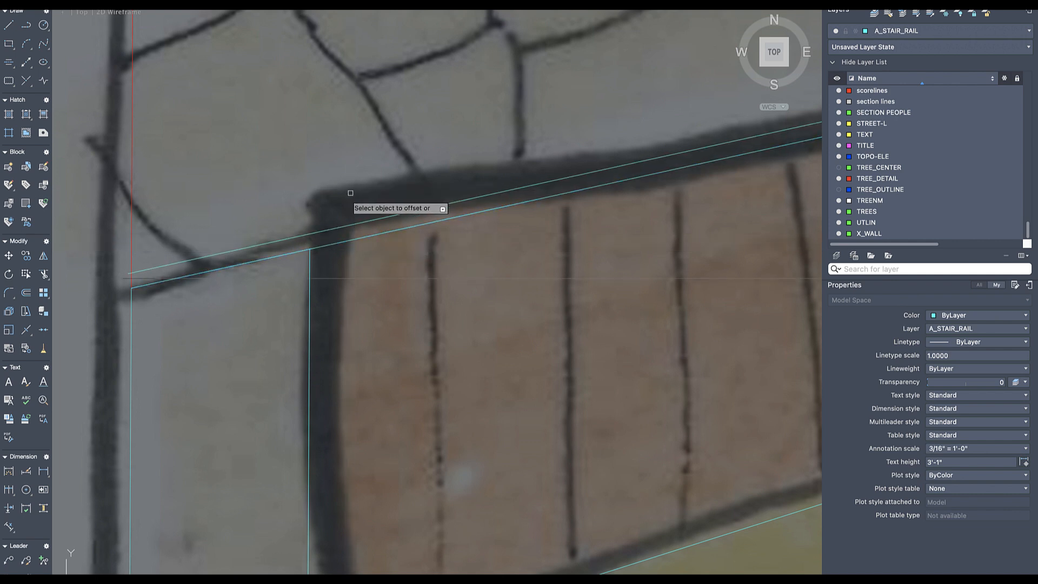
- Extend the bench's west end line to the outer north edge, and trim that edge's overrun west of it
type("ex")
key("Return")
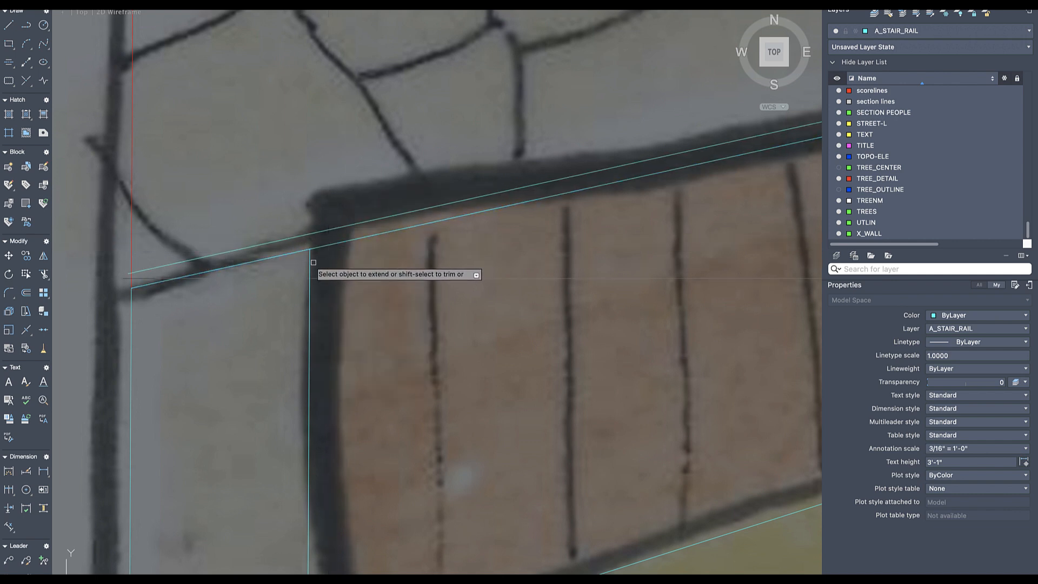
left_click(311, 260)
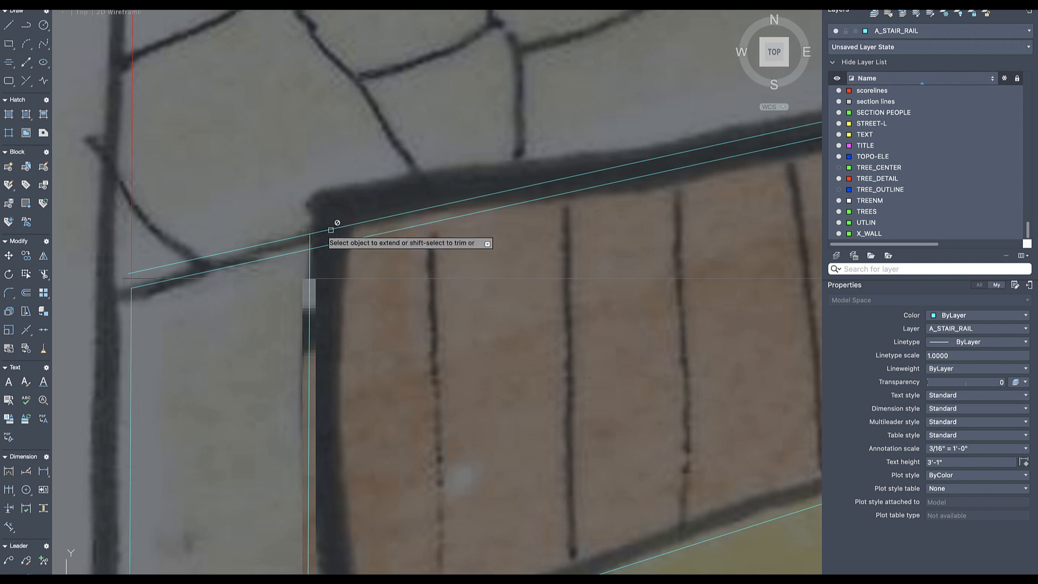
key("Escape")
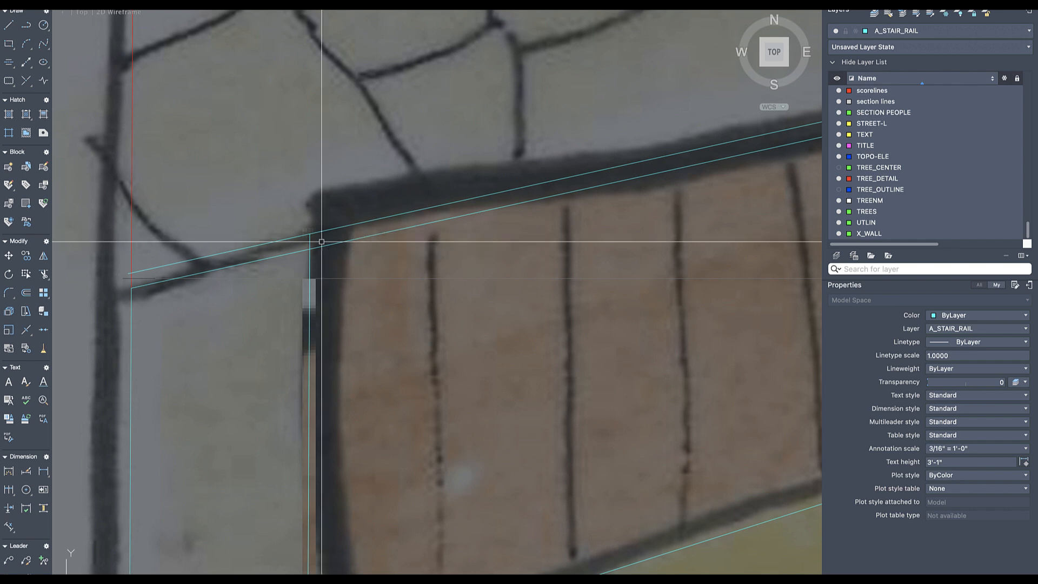
type("tr")
key("Return")
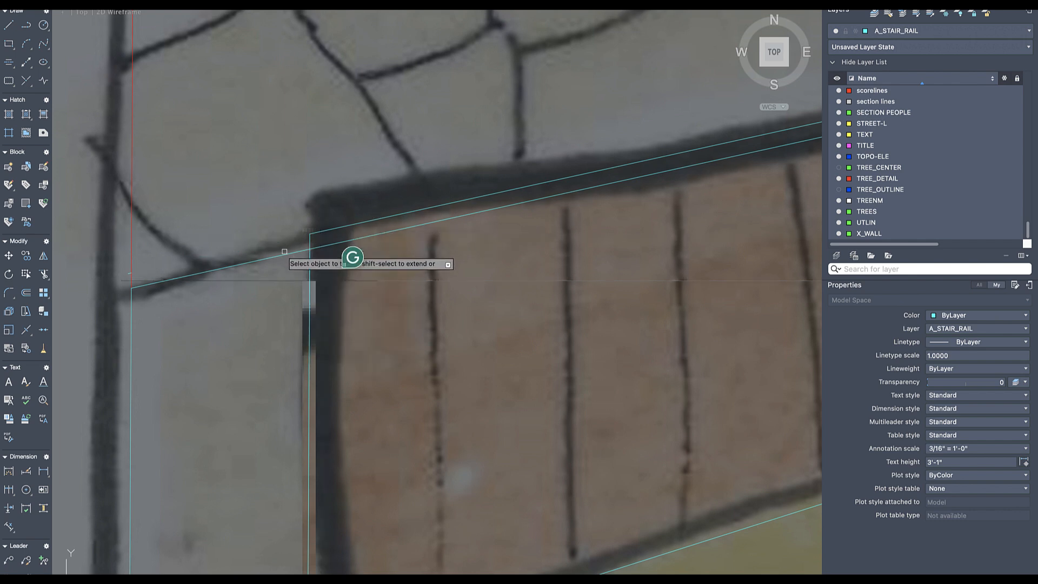
key("Escape")
- Offset the upper bench's south edge outward toward the colored concrete
scroll(371, 308, "down", 3)
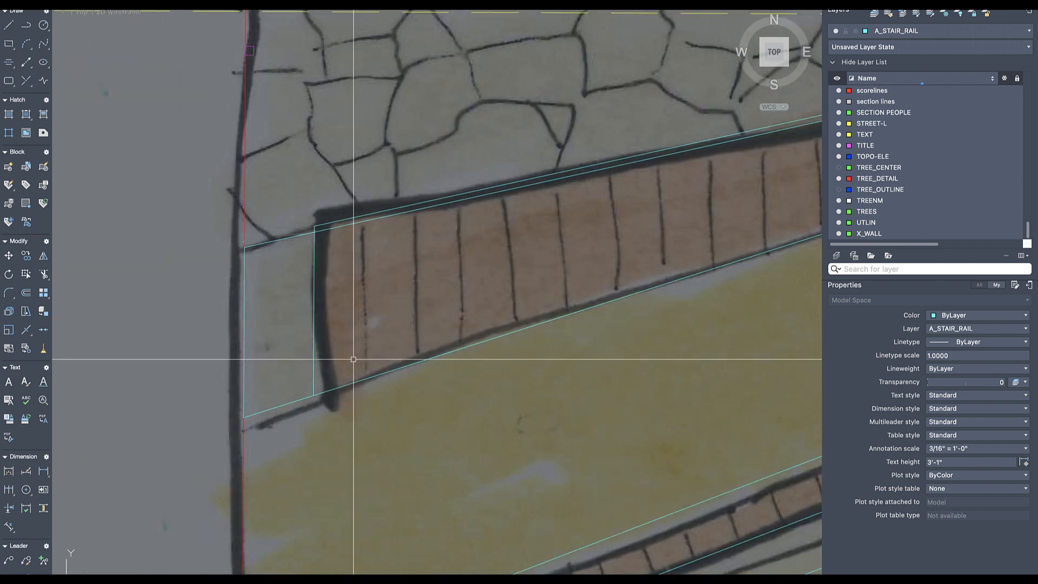
key("Return")
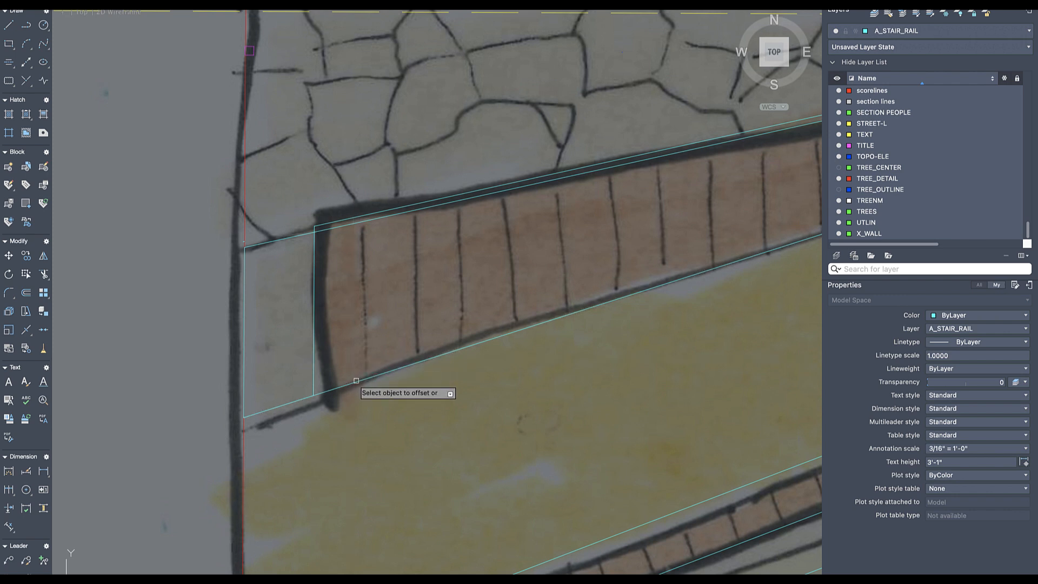
left_click(356, 381)
left_click(364, 426)
- Try to trim the outer south edge's overrun west of the bench's end line
type("ex")
key("Return")
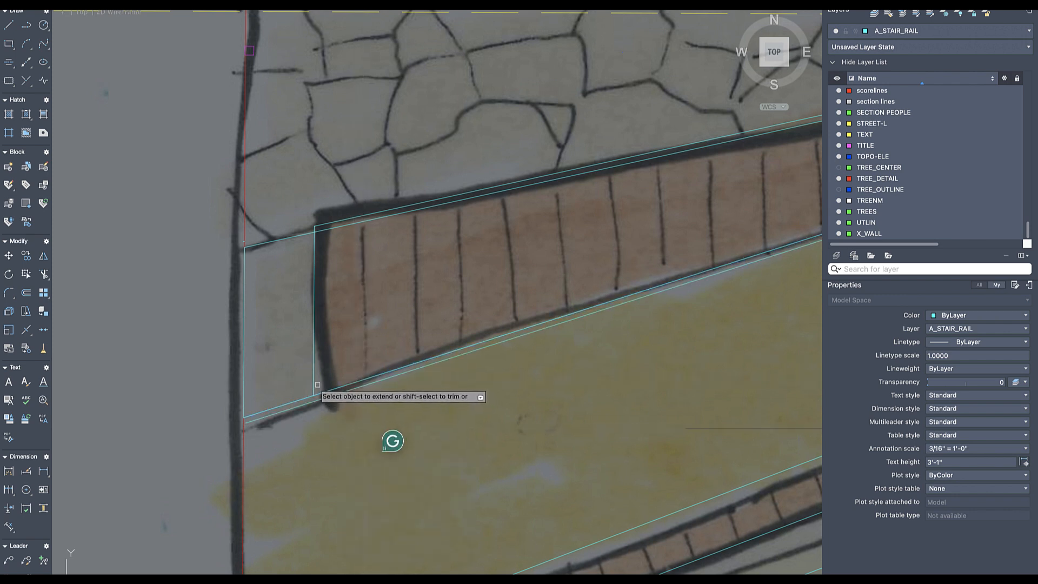
key("Escape")
type("tr")
key("Return")
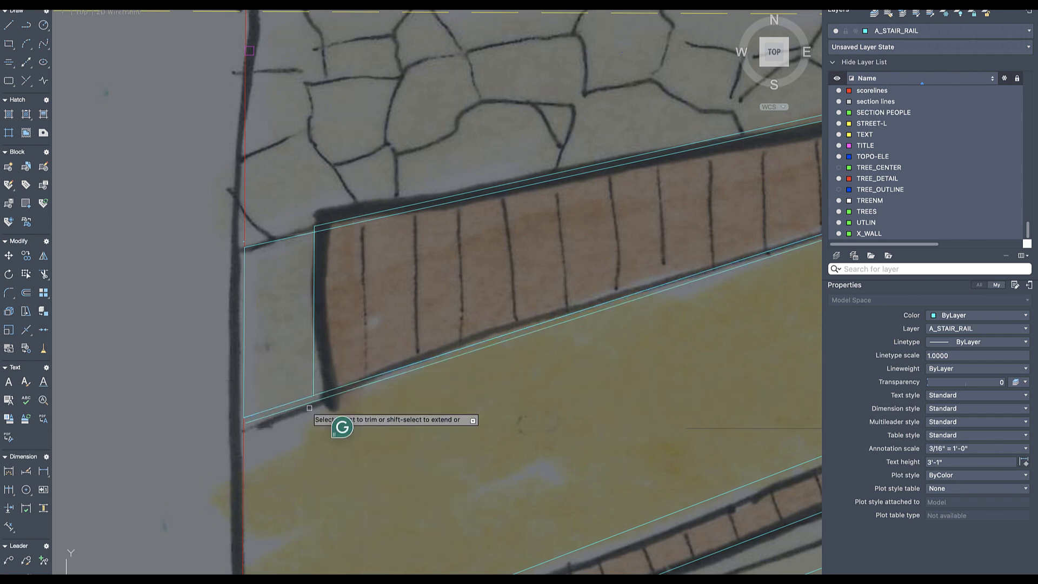
left_click(308, 404)
key("Escape")
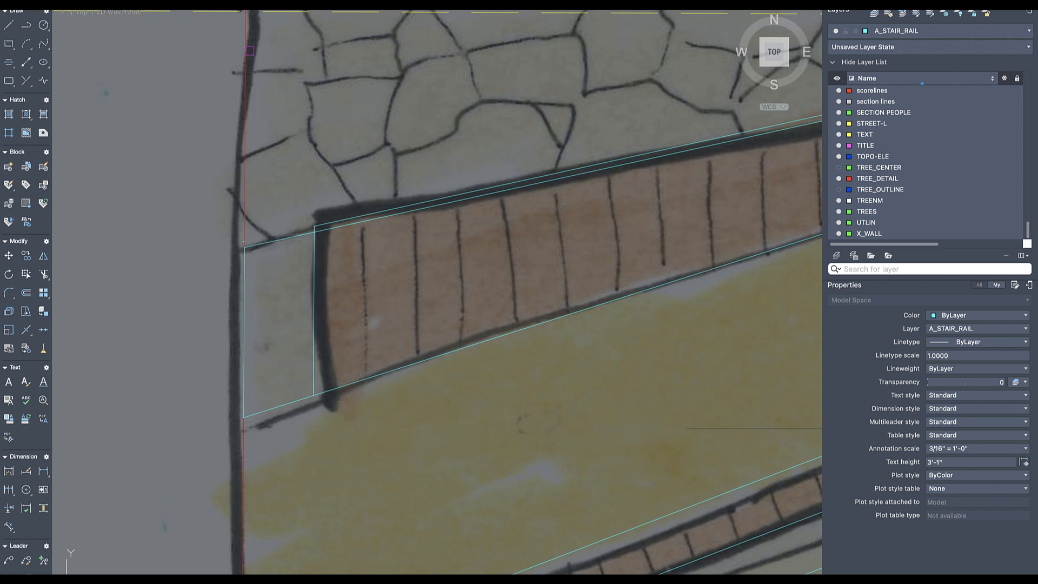
- Extend the bench's west end line south to the outer south edge
type("ex")
key("Return")
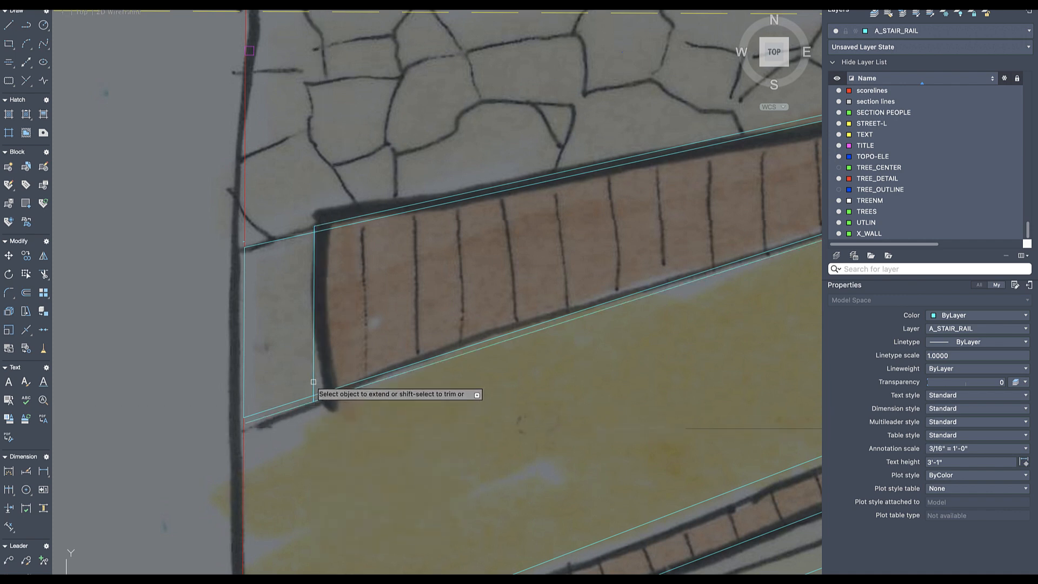
- Trim the overhanging outer lower bench line back to the vertical line at the bench's west end
type("tr")
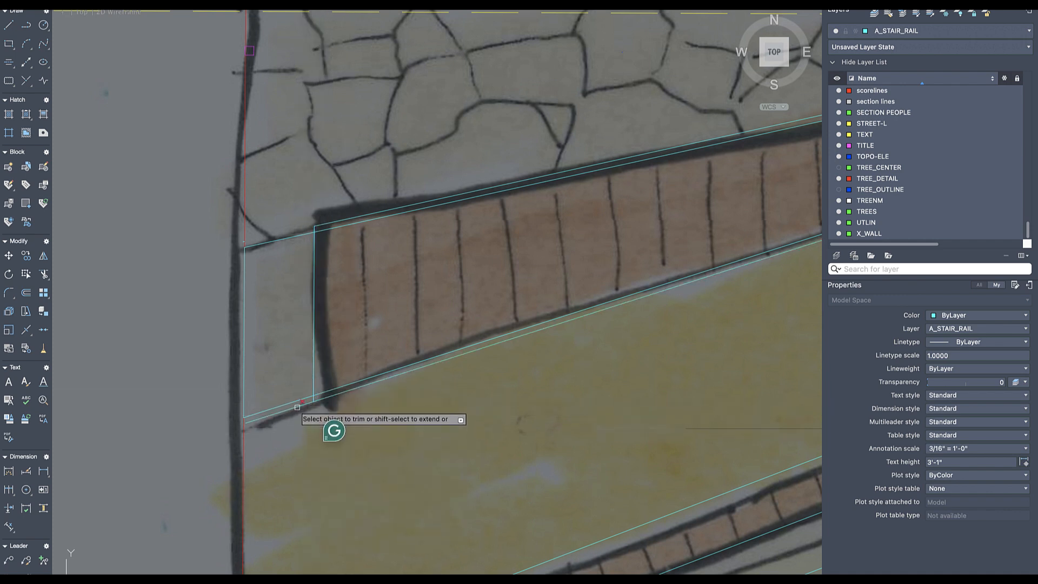
key("Escape")
scroll(336, 349, "down", 5)
scroll(342, 355, "up", 3)
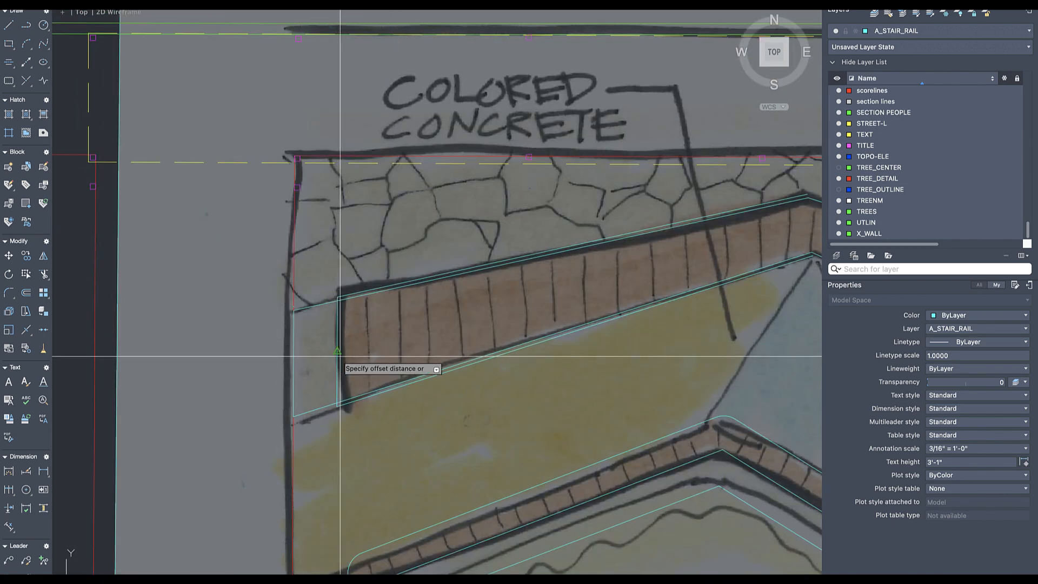
- Offset the bench's vertical end line inward by the preset offset distance to form the first board joint
key("Return")
left_click(338, 340)
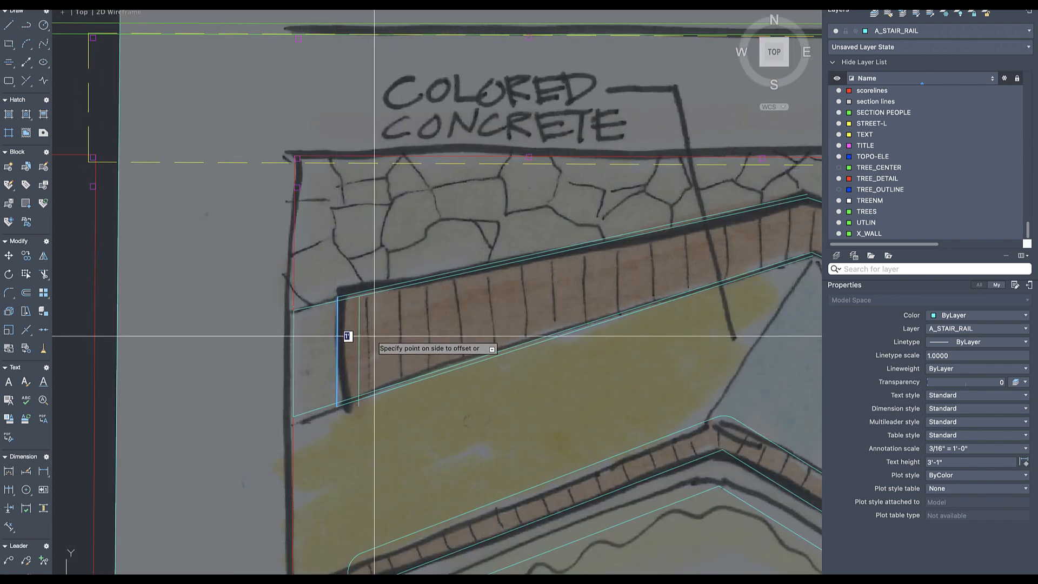
key("Escape")
- Extend the first joint line to the bench's outer upper edge and trim its overhang at the outer lower edge
scroll(361, 375, "up", 5)
type("ex")
key("Return")
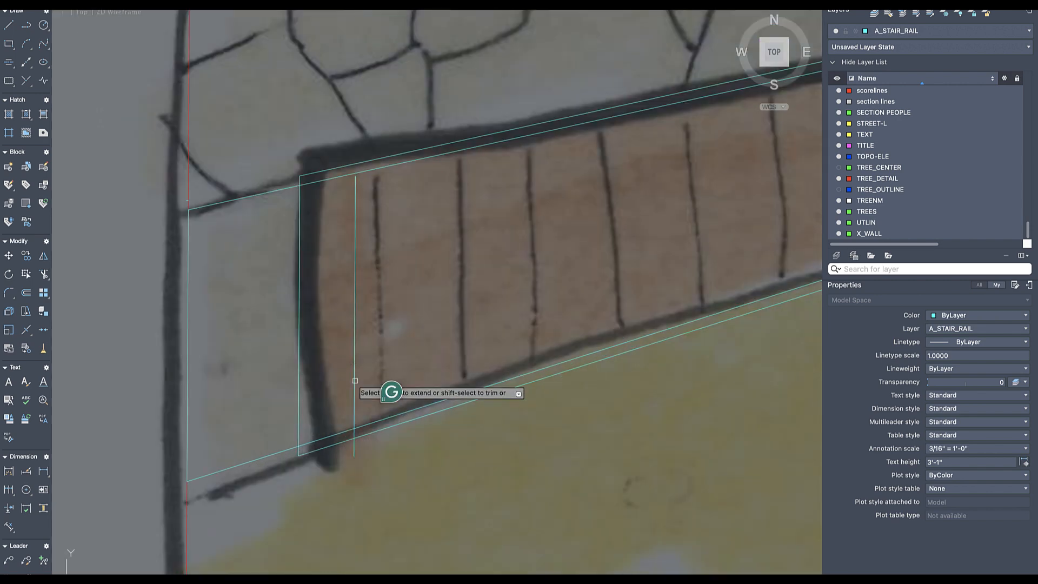
left_click(352, 212)
left_click(362, 209)
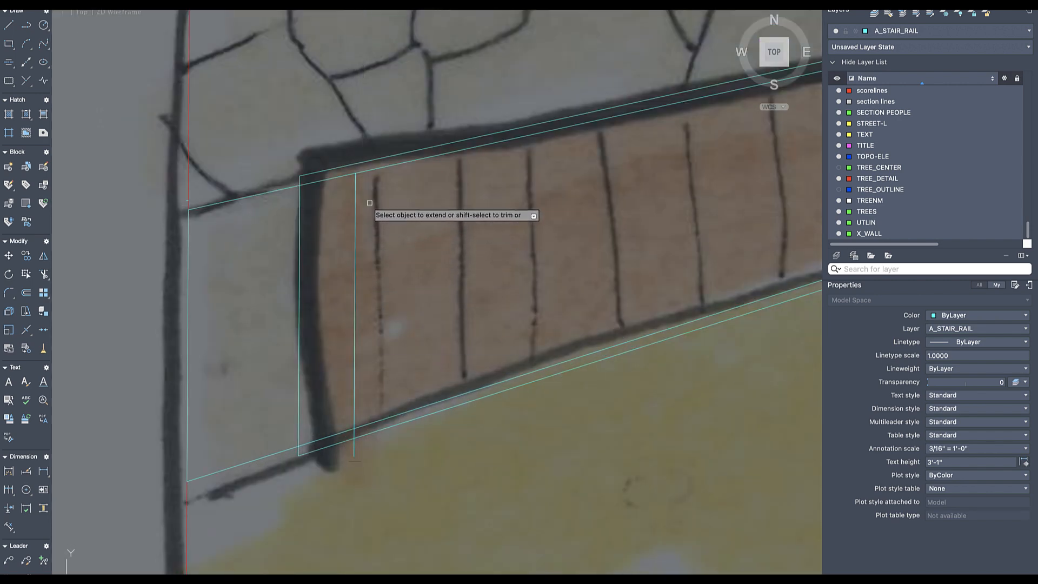
left_click(363, 200)
left_click(347, 210)
key("Escape")
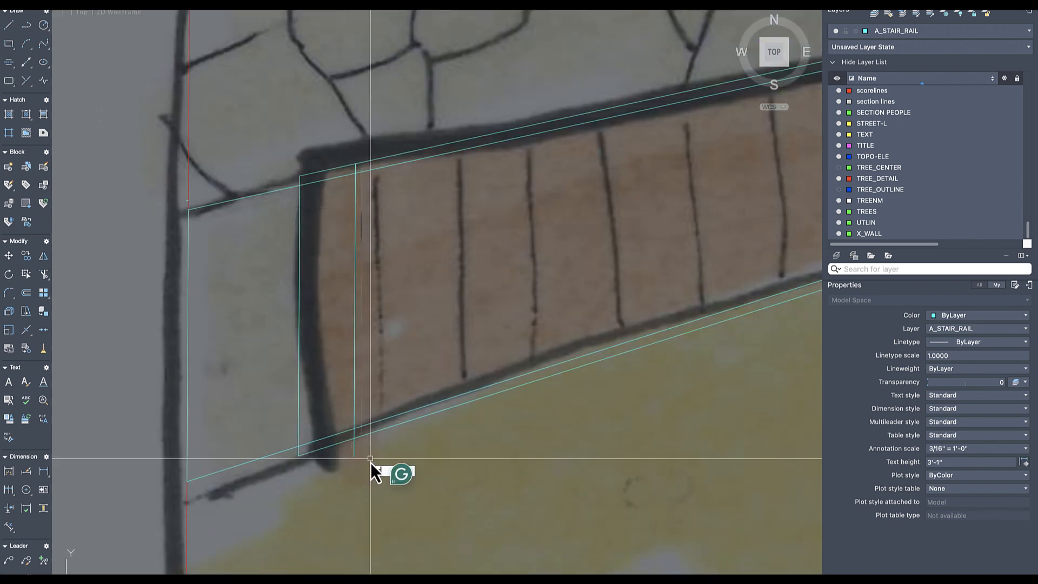
scroll(389, 362, "down", 2)
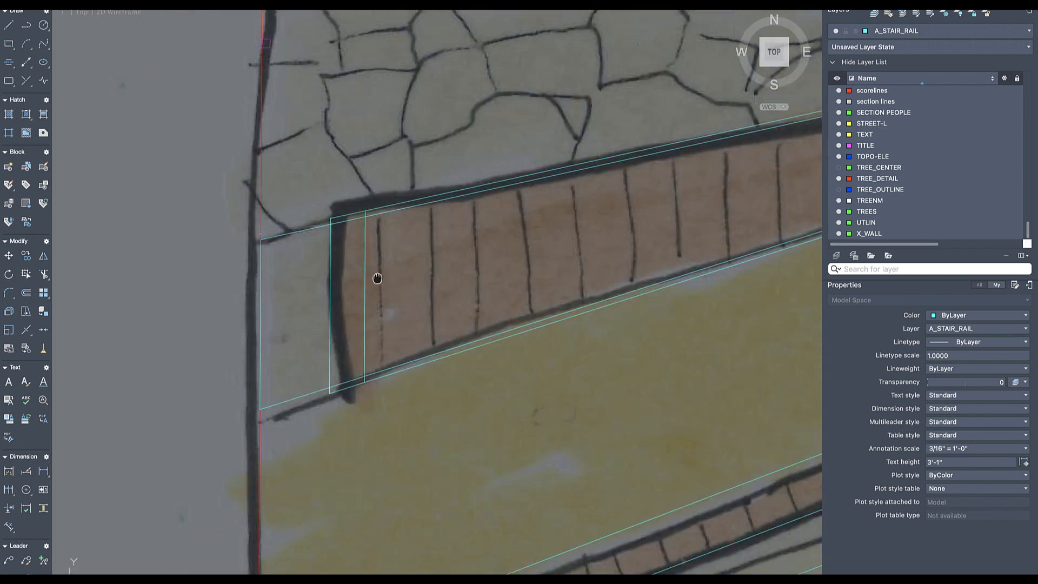
- Offset the first joint line slightly toward the east to form a narrow double-line gap between boards
scroll(371, 264, "up", 7)
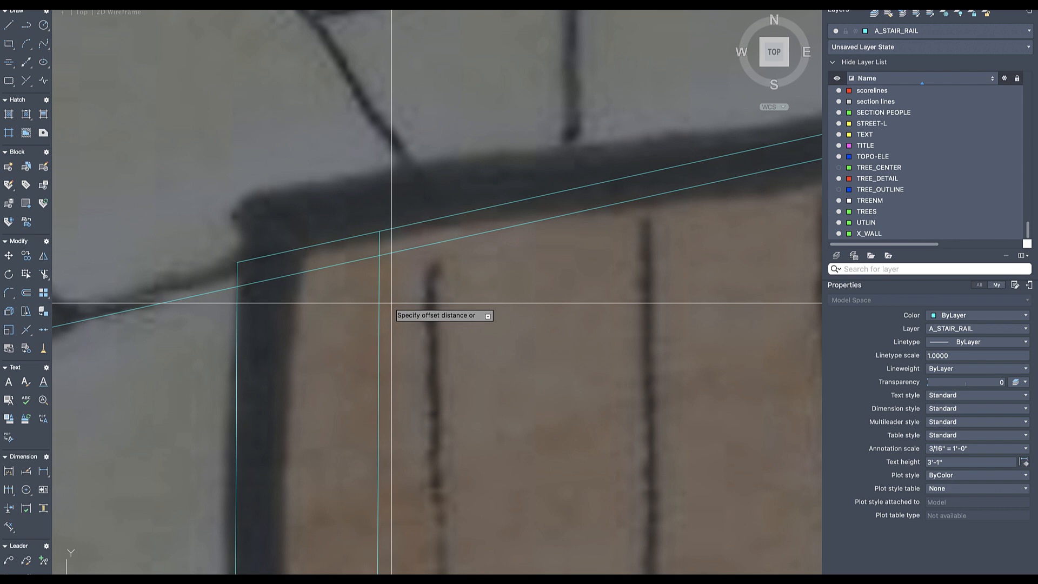
key("Return")
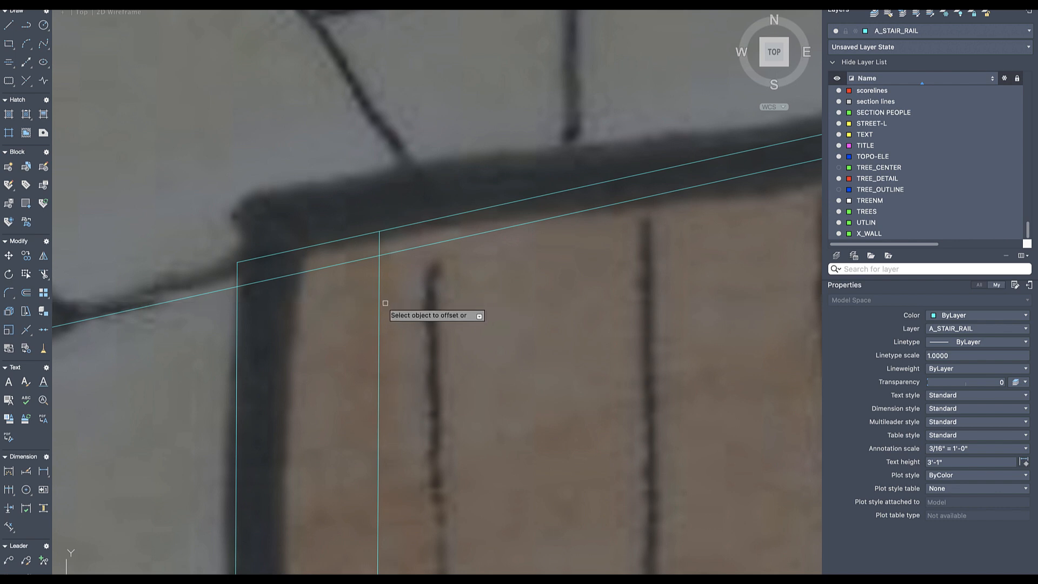
left_click(428, 290)
scroll(377, 331, "down", 3)
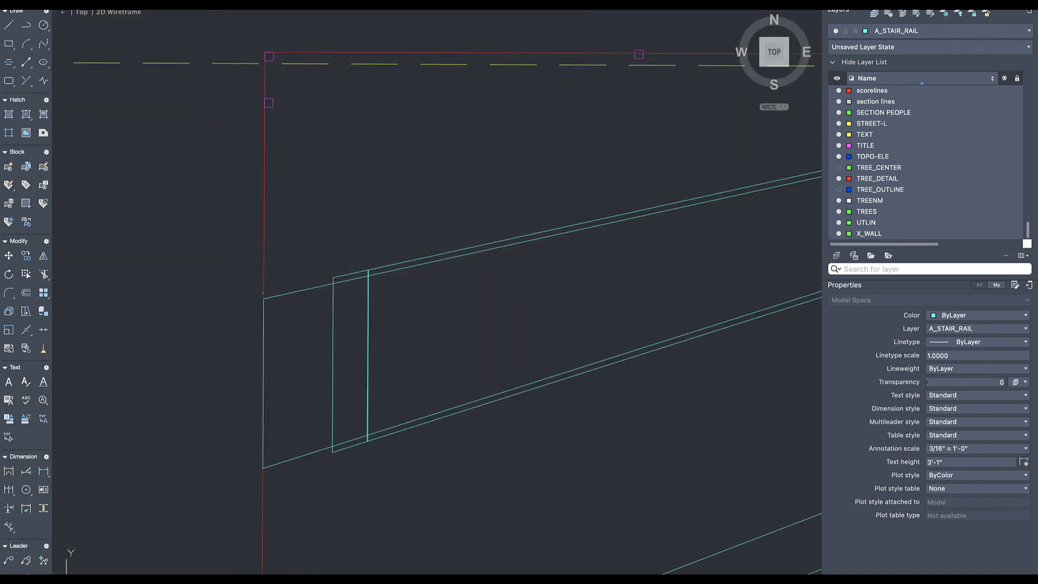
- Trim the second joint line at the bench's outer lower edge and extend it to the outer upper edge
scroll(376, 331, "up", 3)
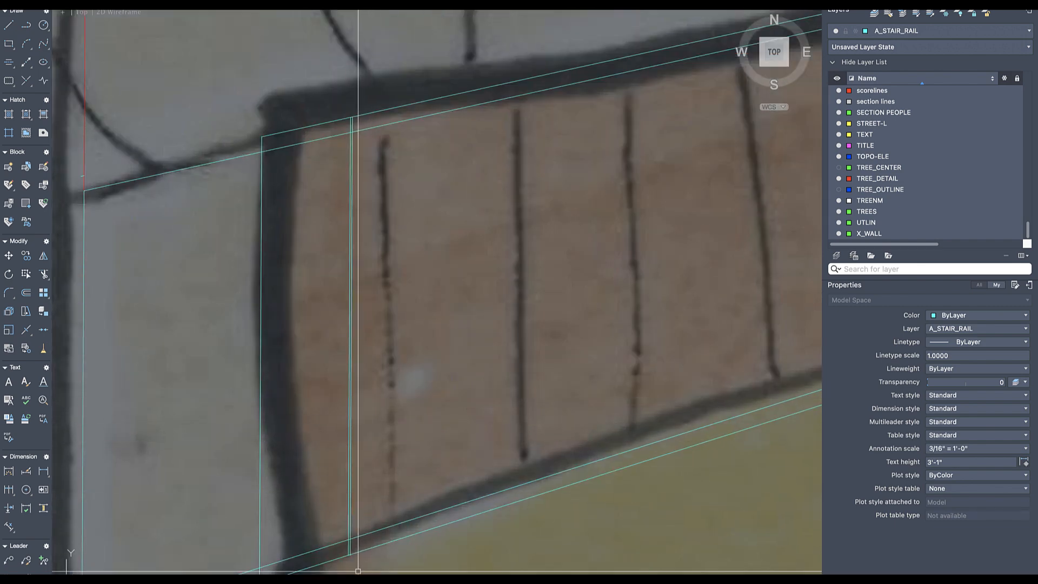
scroll(354, 487, "up", 3)
scroll(326, 431, "up", 4)
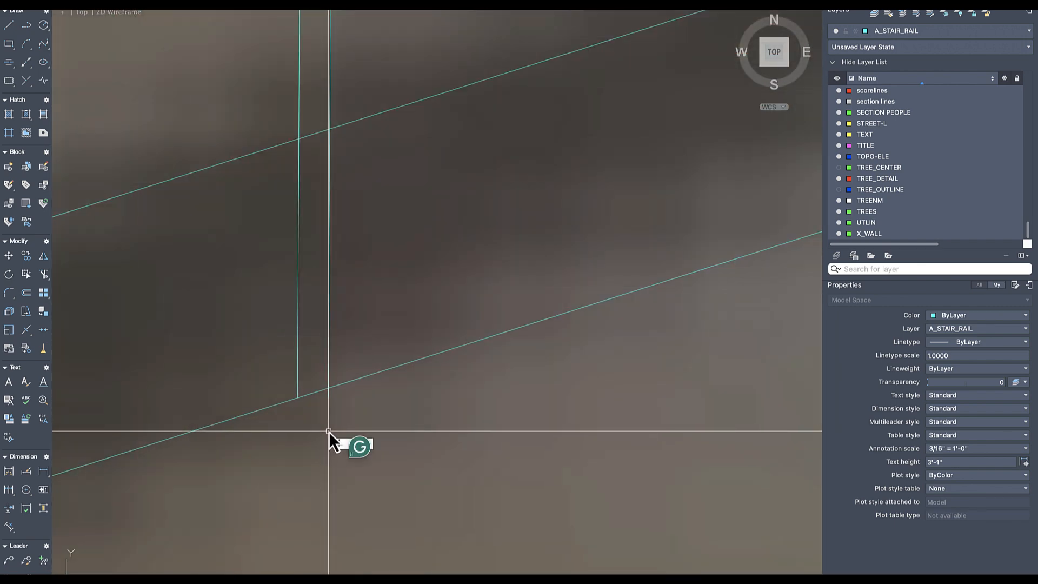
scroll(352, 422, "down", 3)
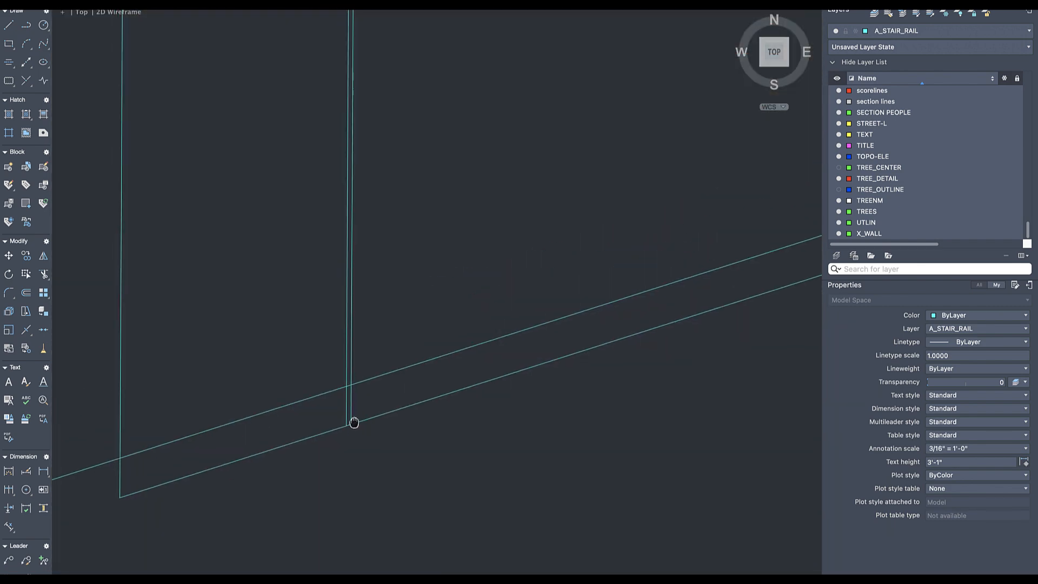
scroll(358, 224, "up", 5)
scroll(364, 150, "down", 3)
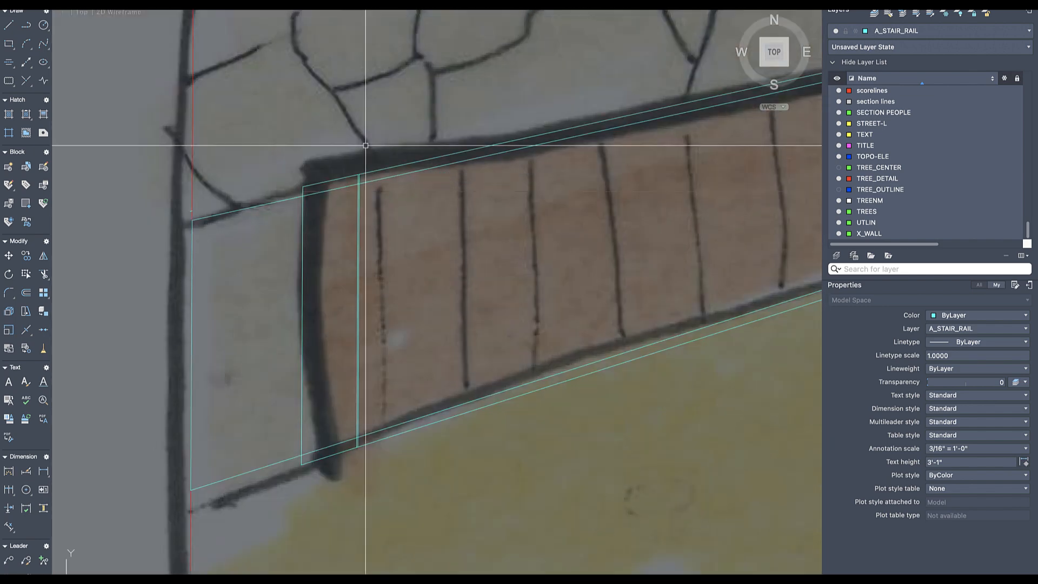
scroll(324, 178, "up", 5)
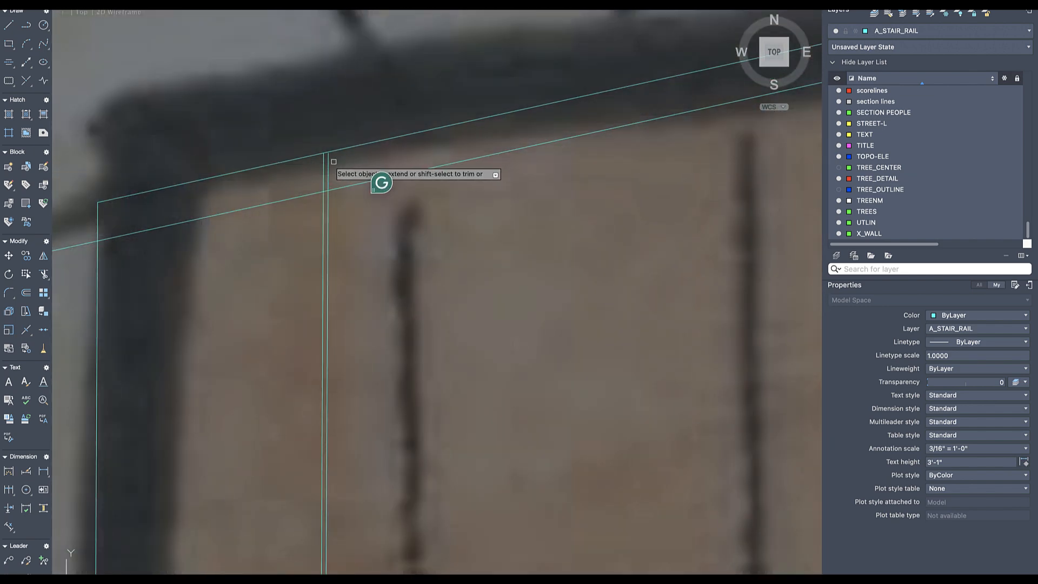
scroll(328, 160, "down", 3)
scroll(352, 227, "up", 2)
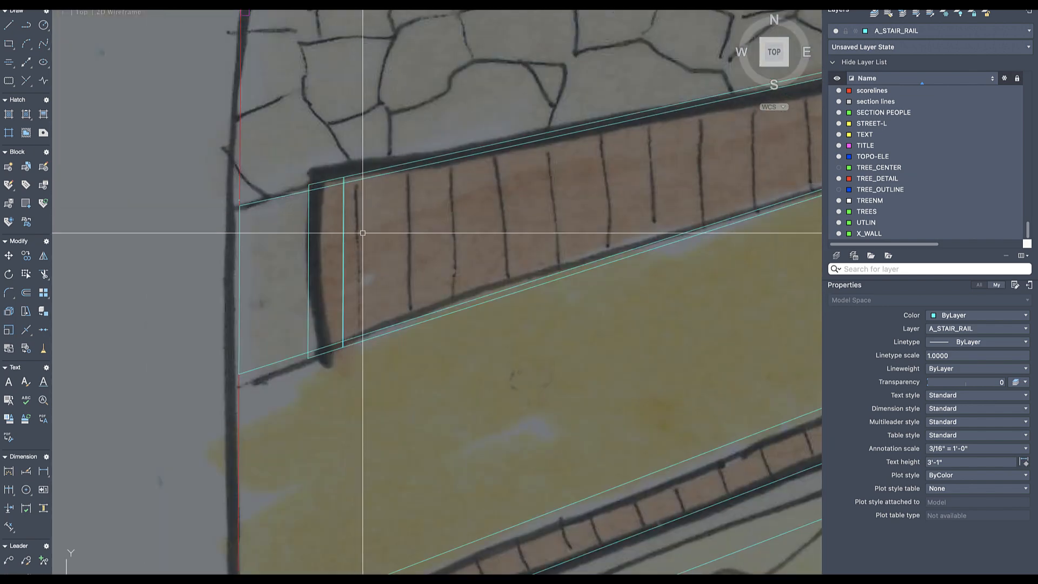
- Copy the pair of joint lines one board width east along the bench's outer upper edge
middle_click_drag(384, 255, 319, 301)
scroll(318, 300, "down", 3)
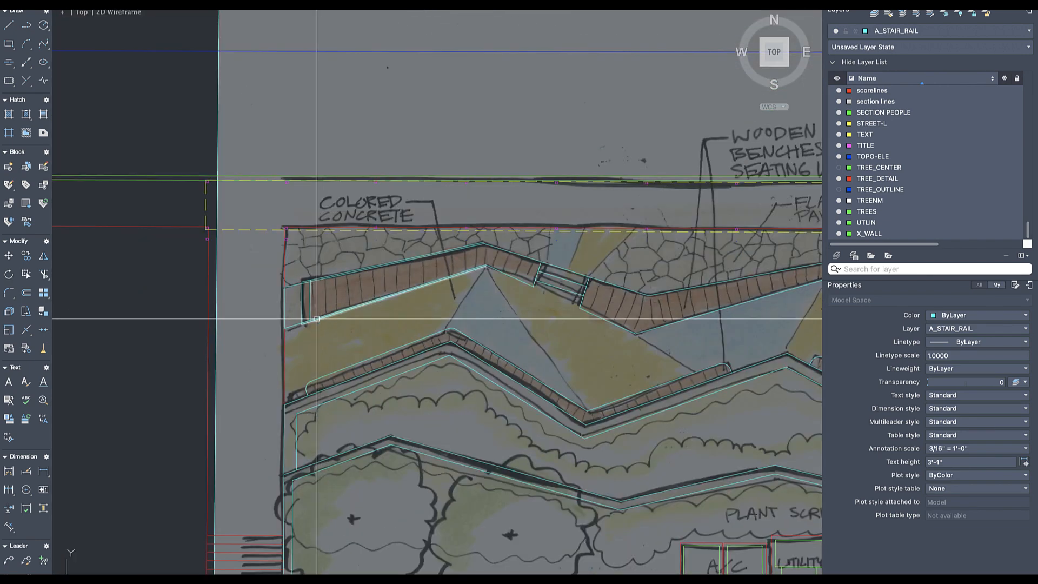
scroll(295, 300, "up", 4)
scroll(352, 205, "up", 5)
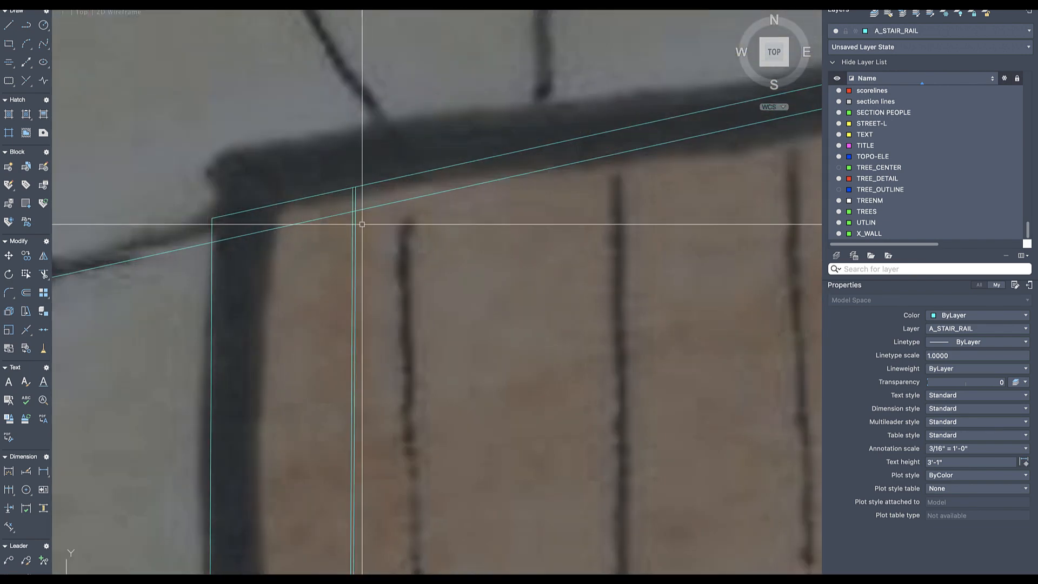
left_click(354, 229)
key("Escape")
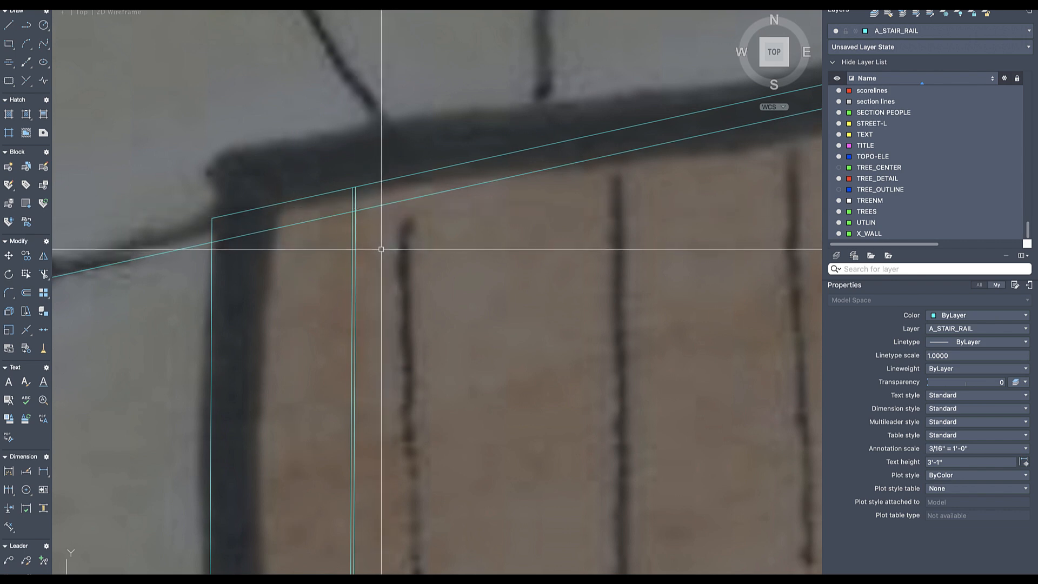
left_click(353, 253)
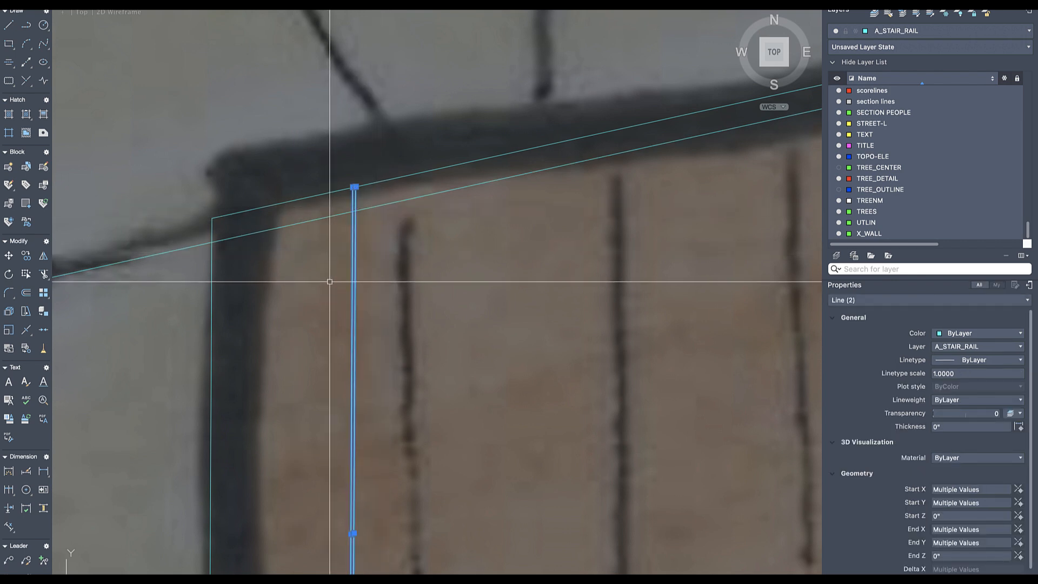
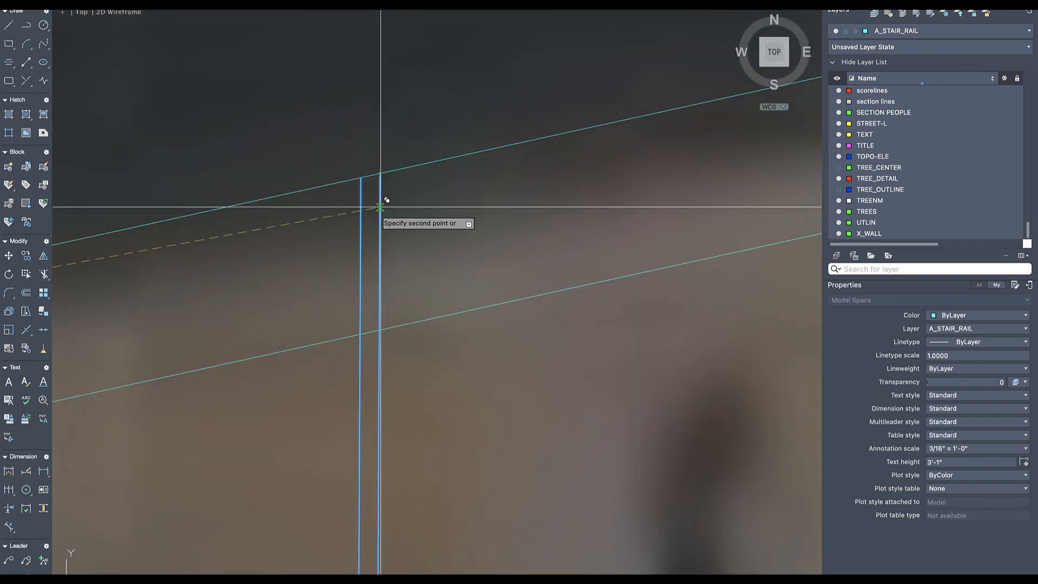
scroll(384, 204, "down", 3)
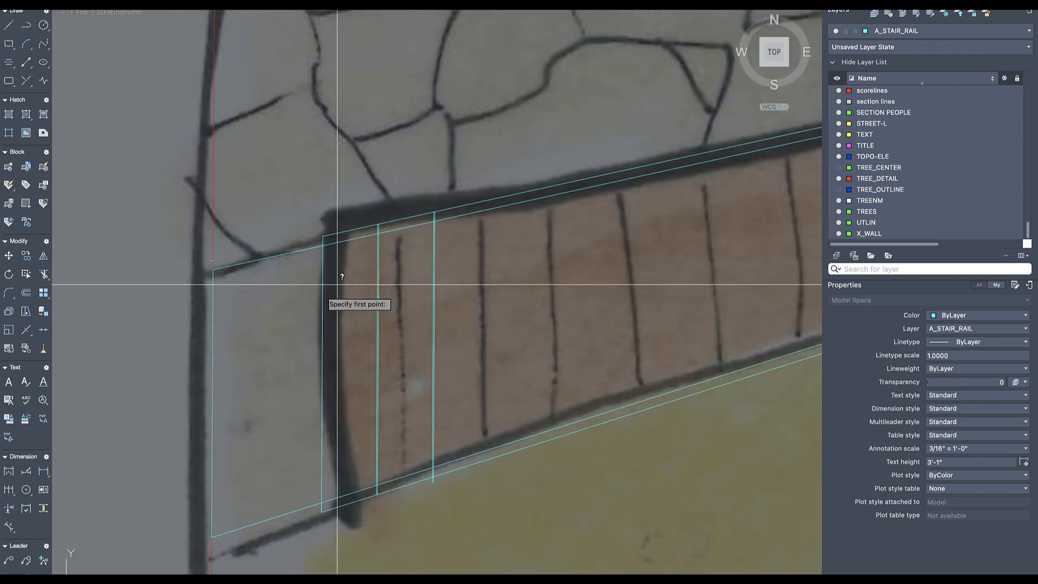
- Measure the width of the first board and the clear distance between the two joint-line pairs
scroll(357, 282, "up", 2)
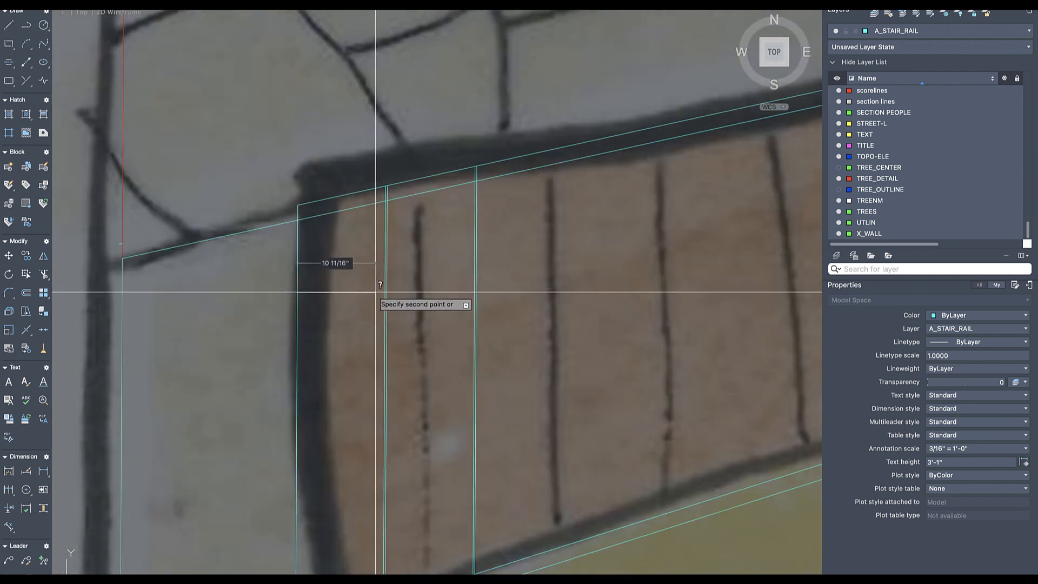
left_click(385, 292)
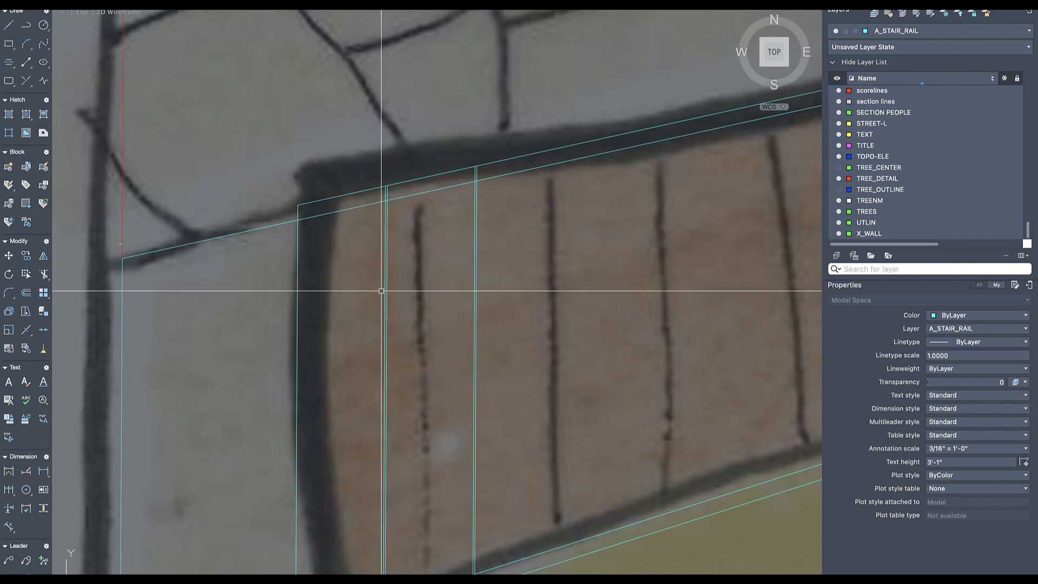
scroll(386, 290, "up", 6)
left_click(384, 290)
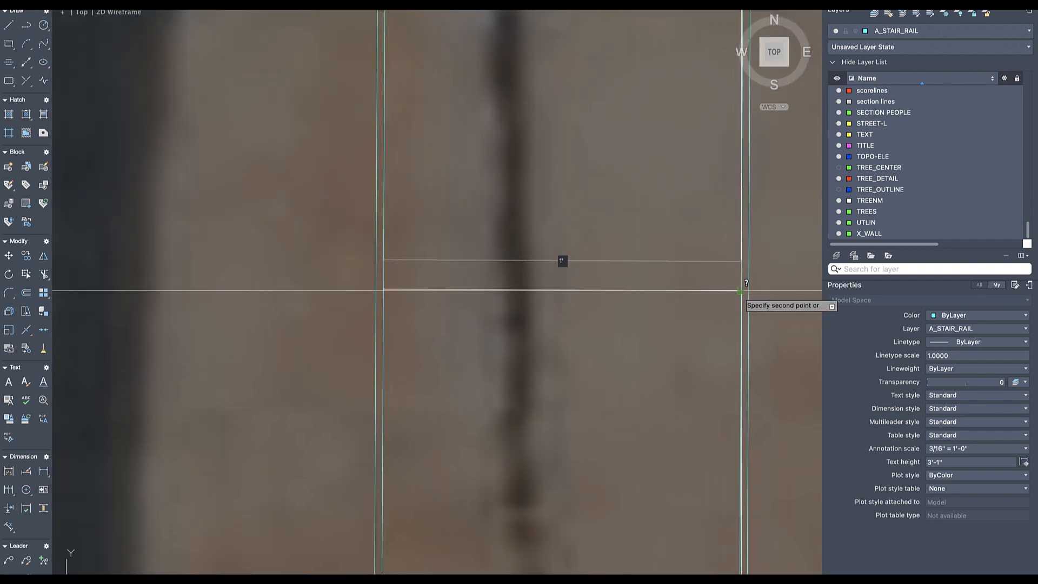
left_click(741, 290)
scroll(726, 290, "down", 5)
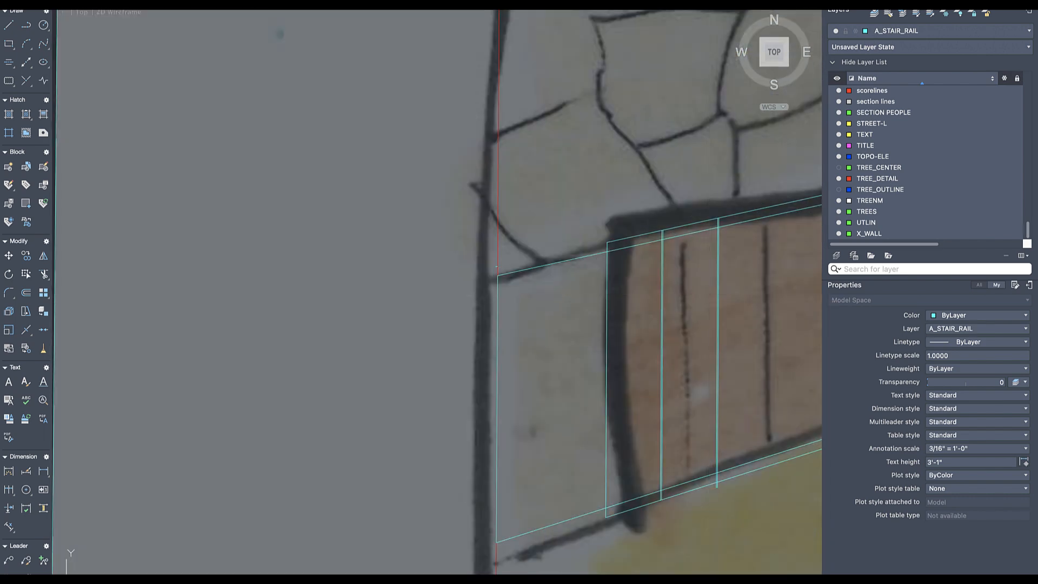
- Copy the two joint-line pairs repeatedly eastward along the bench's outer upper edge to make eight evenly spaced pairs
left_click(718, 301)
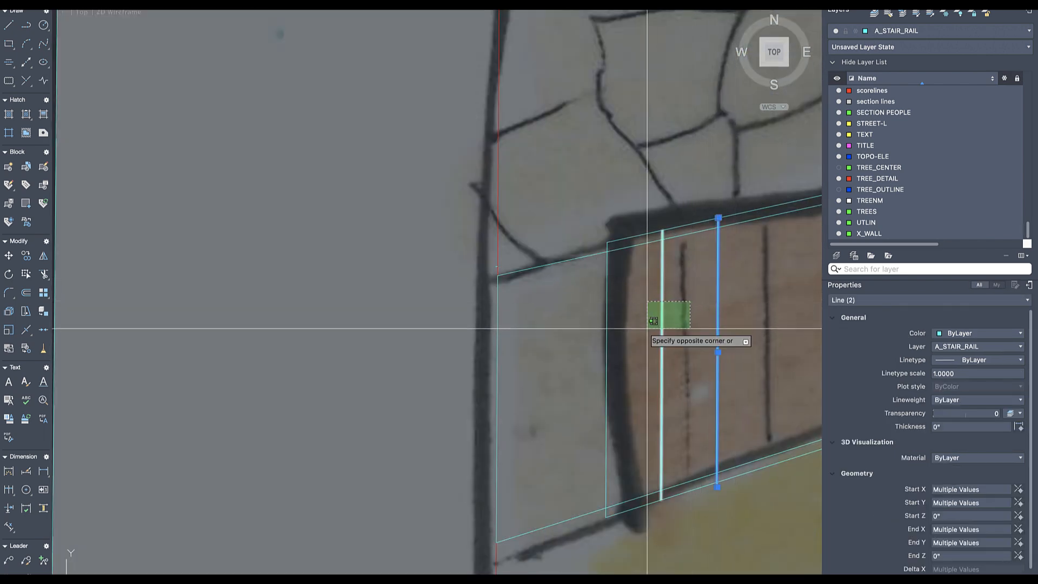
left_click(660, 337)
key("Return")
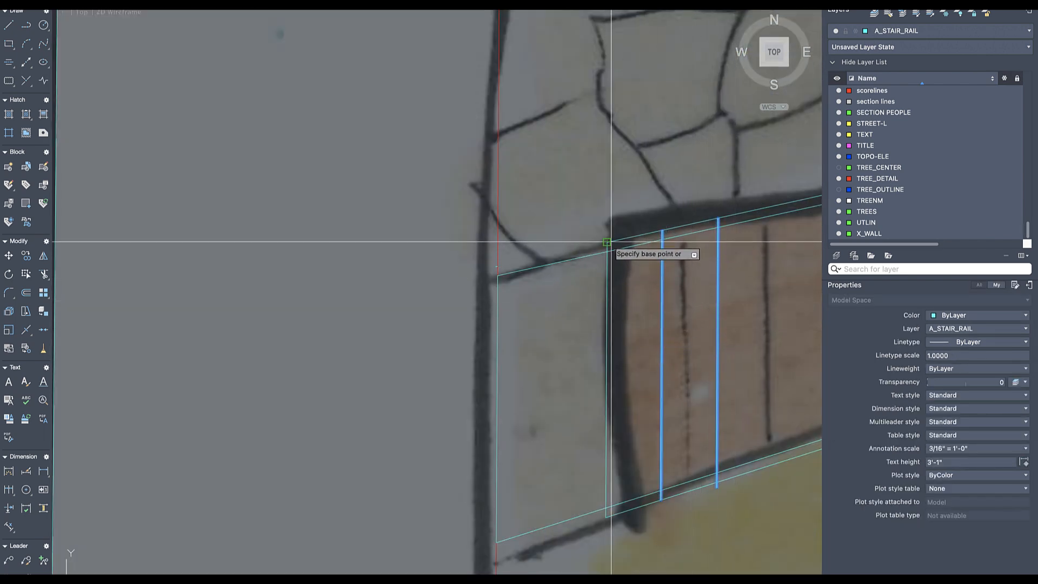
scroll(716, 222, "up", 5)
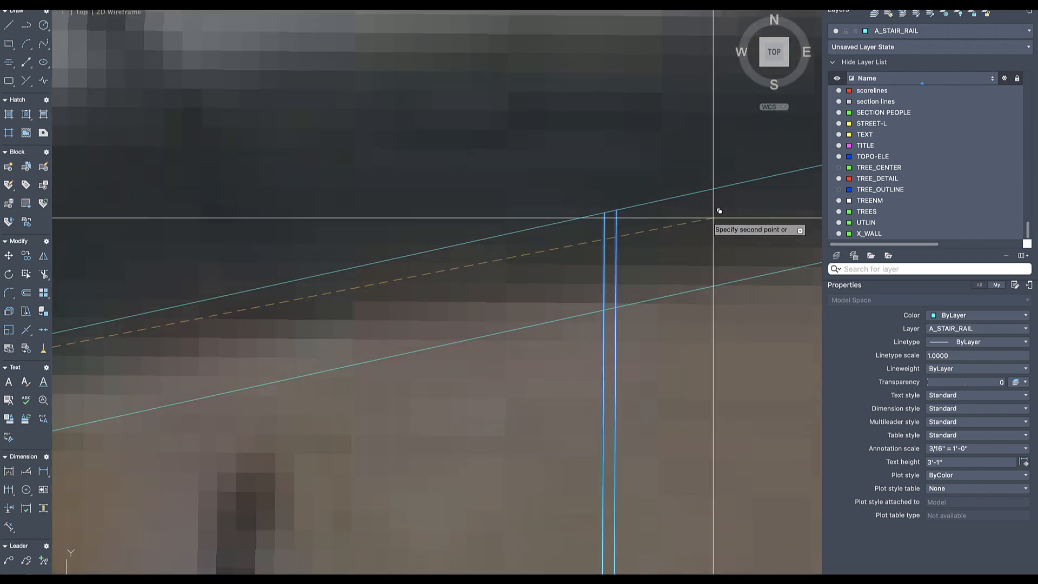
scroll(562, 261, "down", 5)
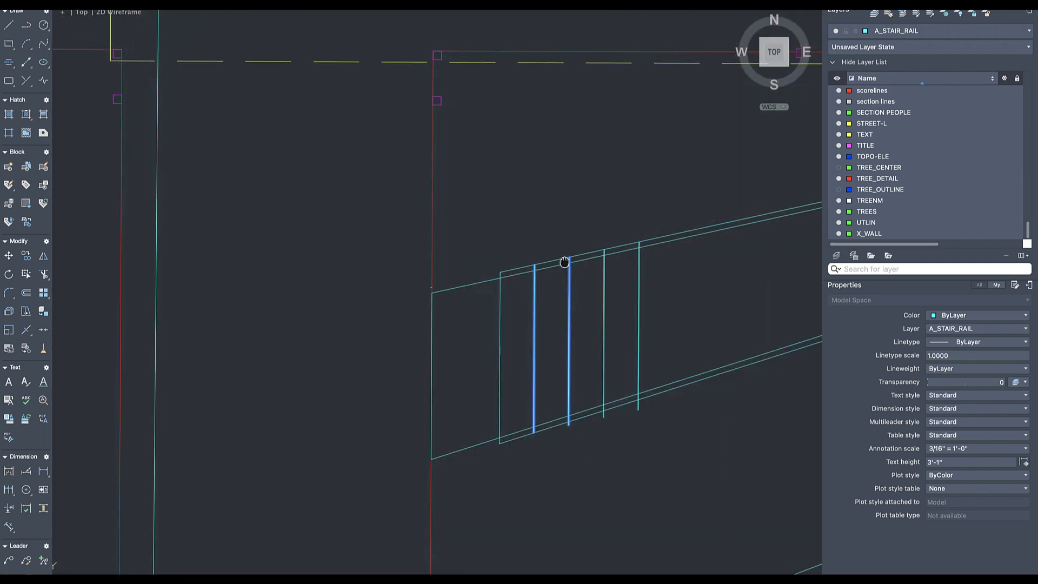
scroll(521, 294, "up", 5)
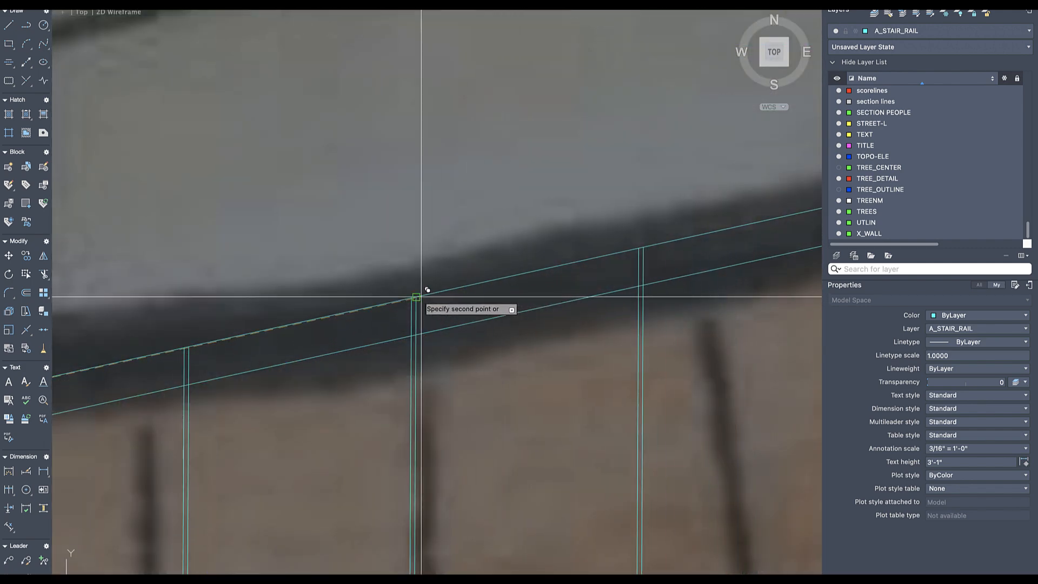
scroll(626, 273, "down", 5)
scroll(562, 303, "up", 5)
scroll(608, 283, "up", 3)
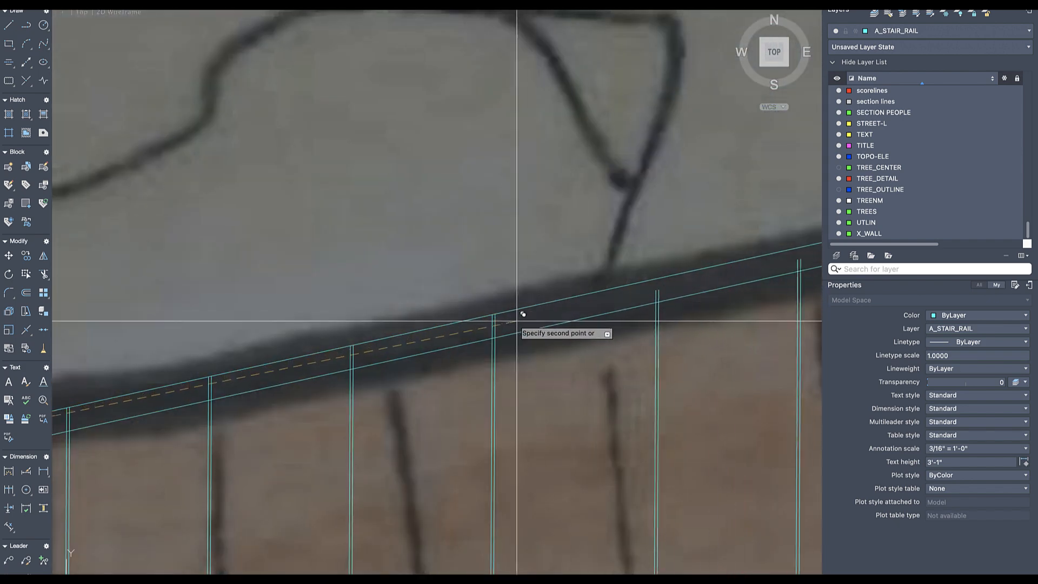
key("Escape")
scroll(504, 347, "down", 5)
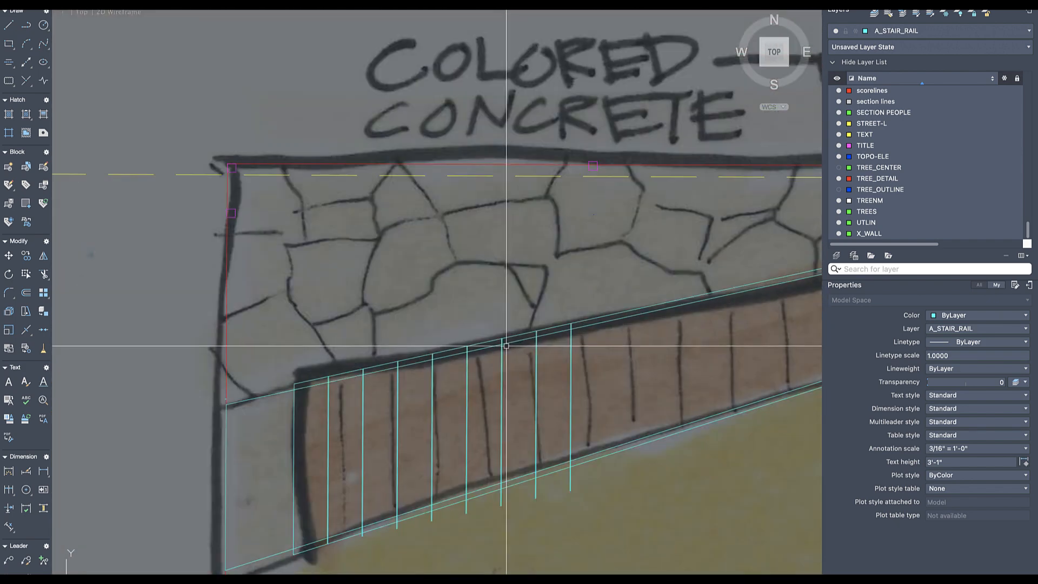
- Copy the eight vertical joint-line pairs eastward twice along the bench's outer upper edge, continuing the even board spacing past the bend
left_click(588, 395)
left_click(508, 412)
left_click(510, 408)
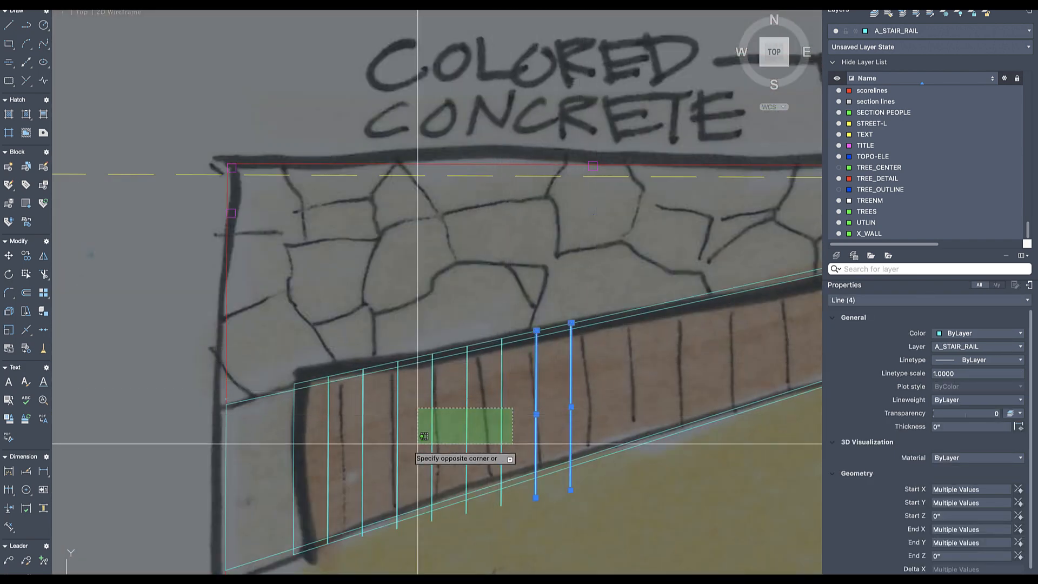
left_click(312, 452)
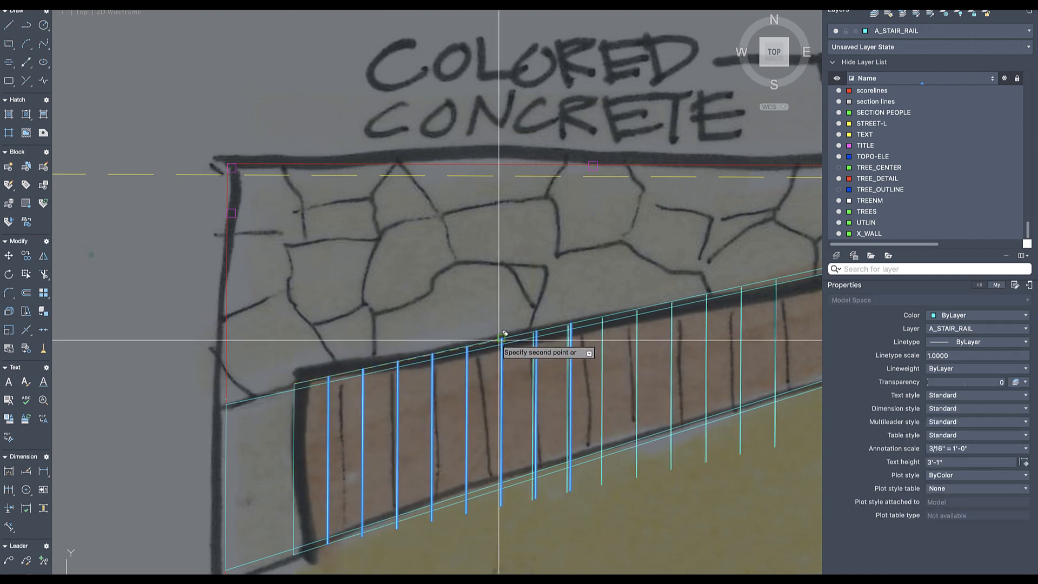
scroll(568, 319, "up", 6)
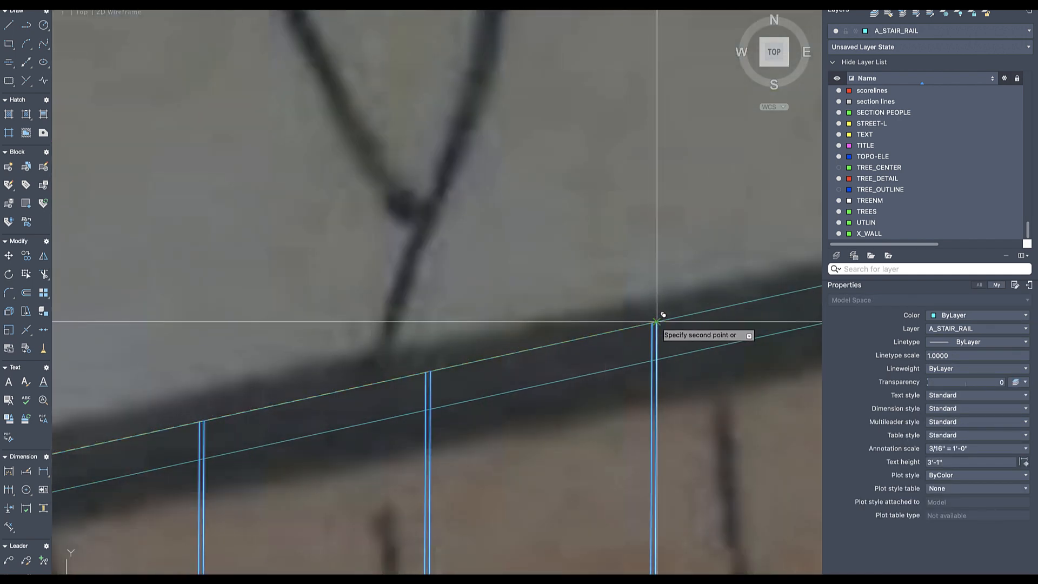
scroll(638, 324, "down", 5)
scroll(352, 378, "up", 3)
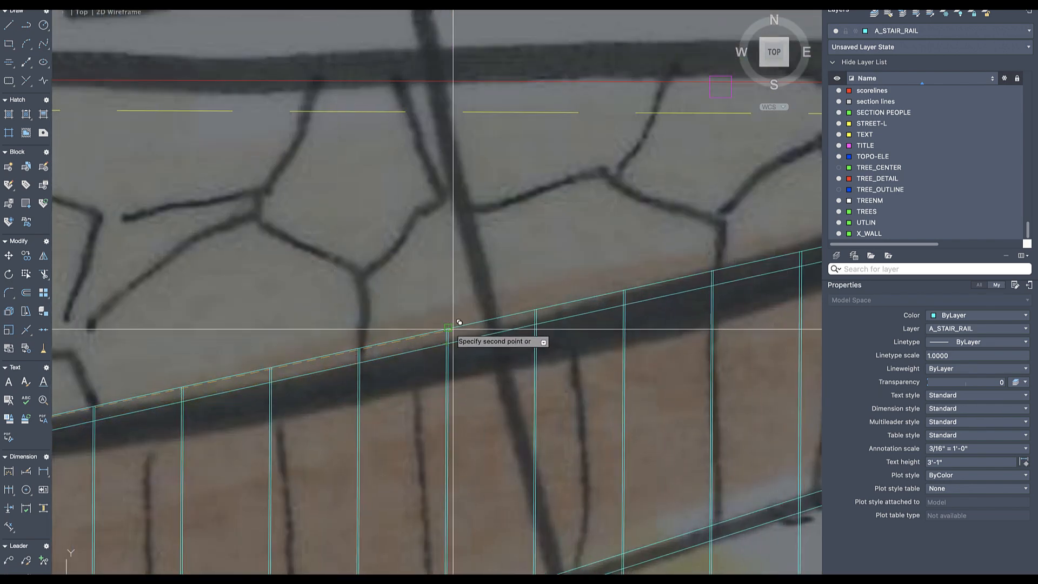
scroll(458, 322, "up", 5)
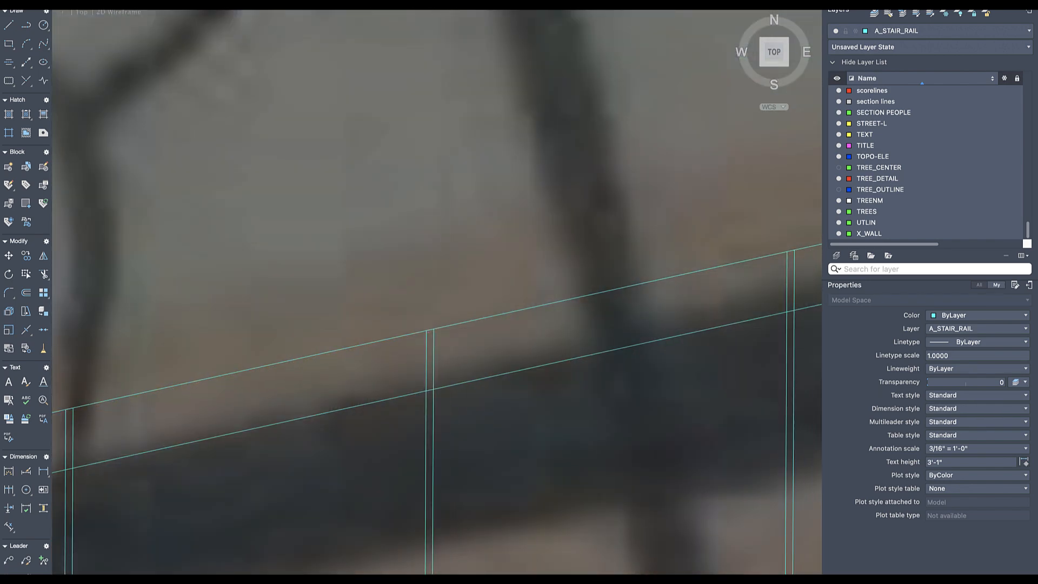
scroll(447, 331, "down", 5)
scroll(626, 317, "up", 4)
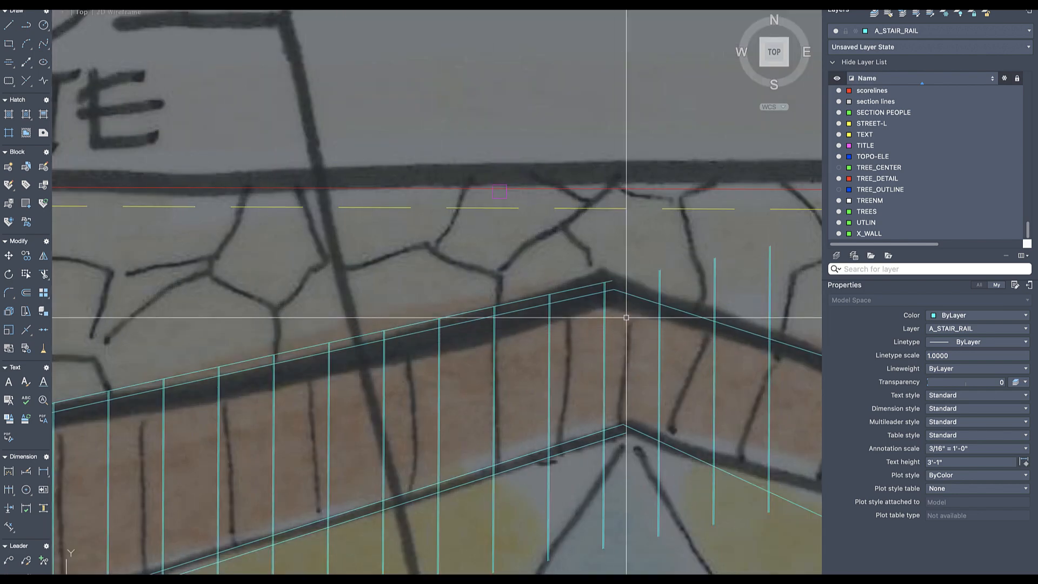
- Delete the two easternmost vertical joint-line pairs beyond the bench's bend
middle_click_drag(622, 386, 621, 311)
mouse_move(592, 364)
middle_mouse_down()
mouse_move(623, 363)
mouse_move(500, 352)
mouse_move(437, 302)
middle_mouse_up()
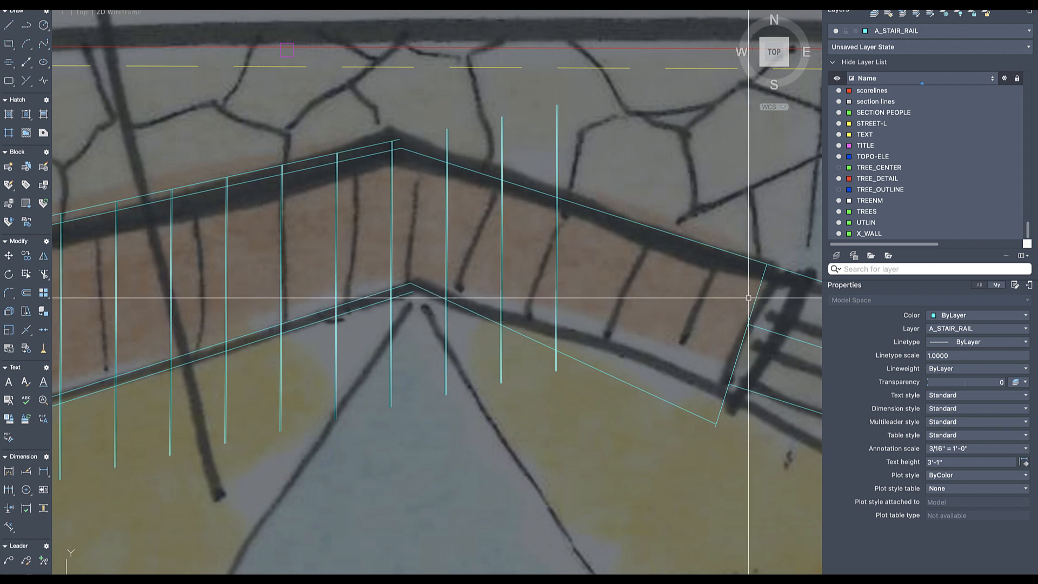
left_click(600, 247)
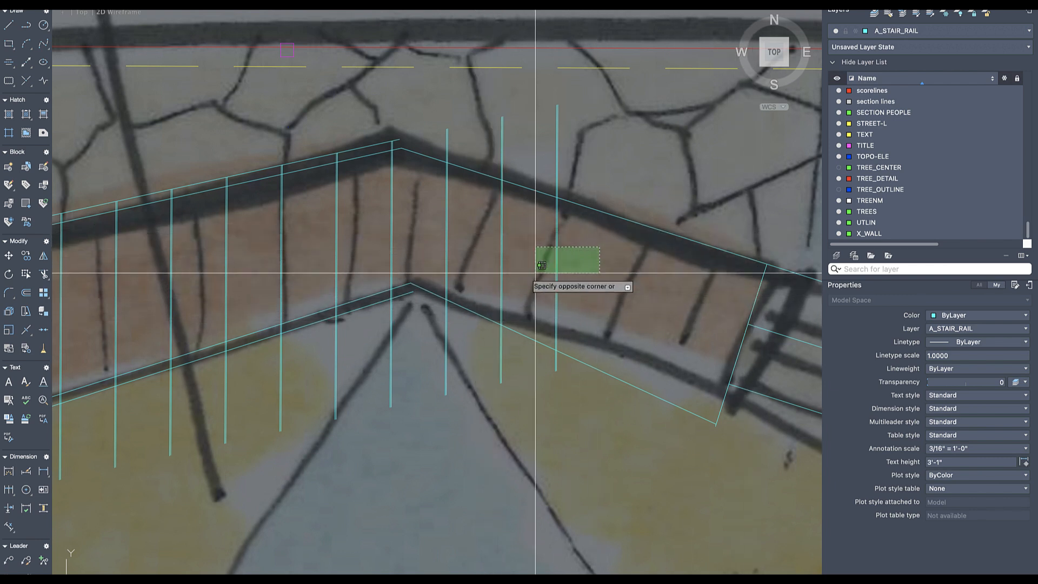
left_click(485, 274)
key("Delete")
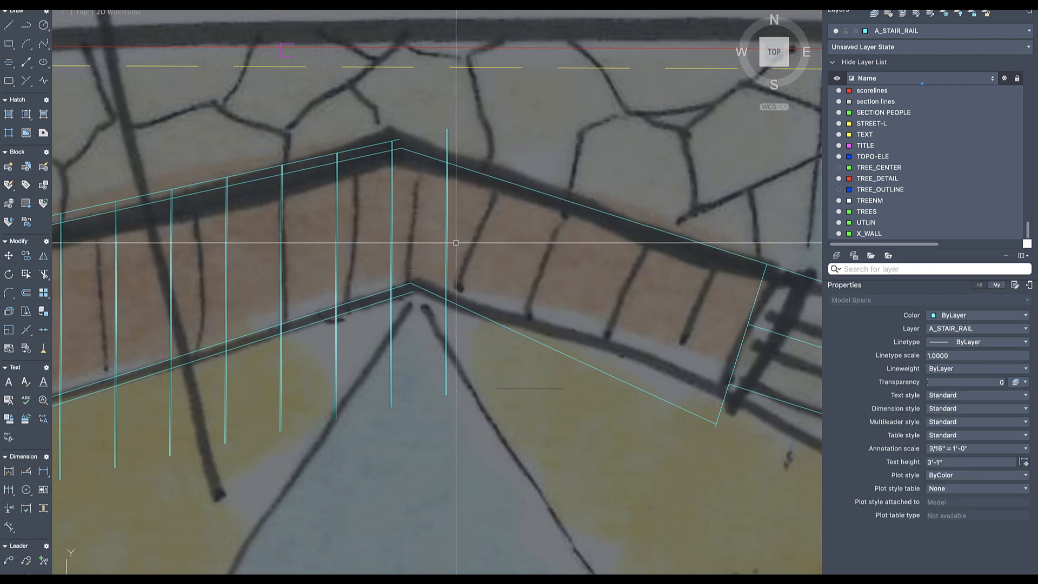
- Trim the overhanging ends of the vertical joint lines at the bench's outer lower edge, from the west end to the bend
scroll(451, 255, "down", 3)
middle_click_drag(451, 266, 545, 271)
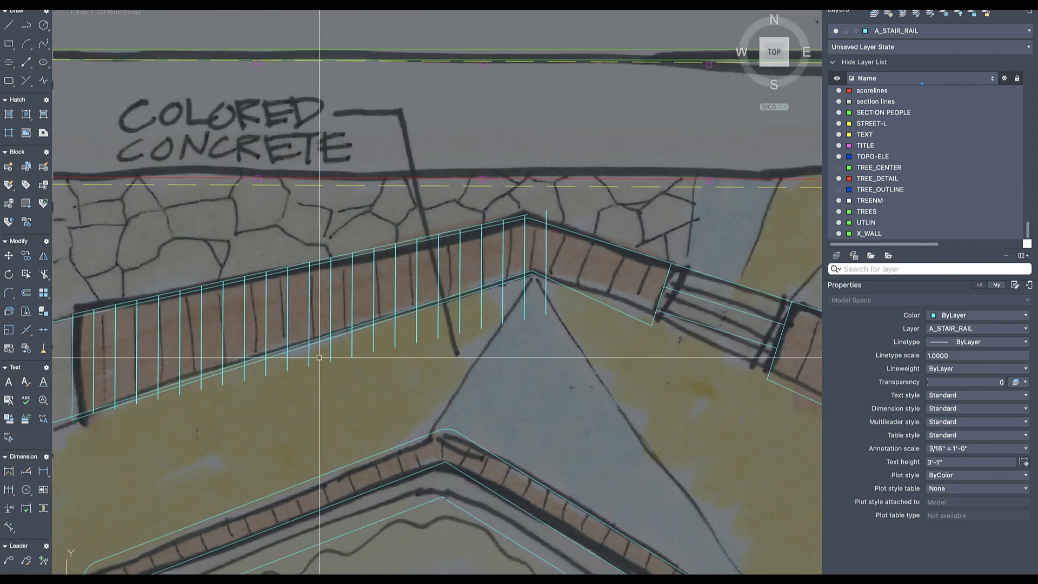
key("Return")
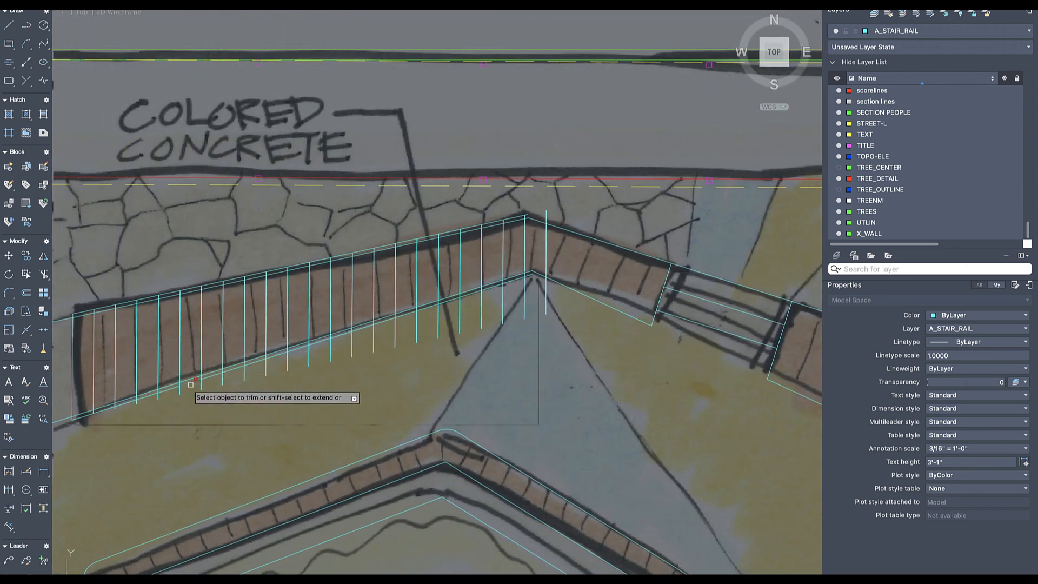
key("Escape")
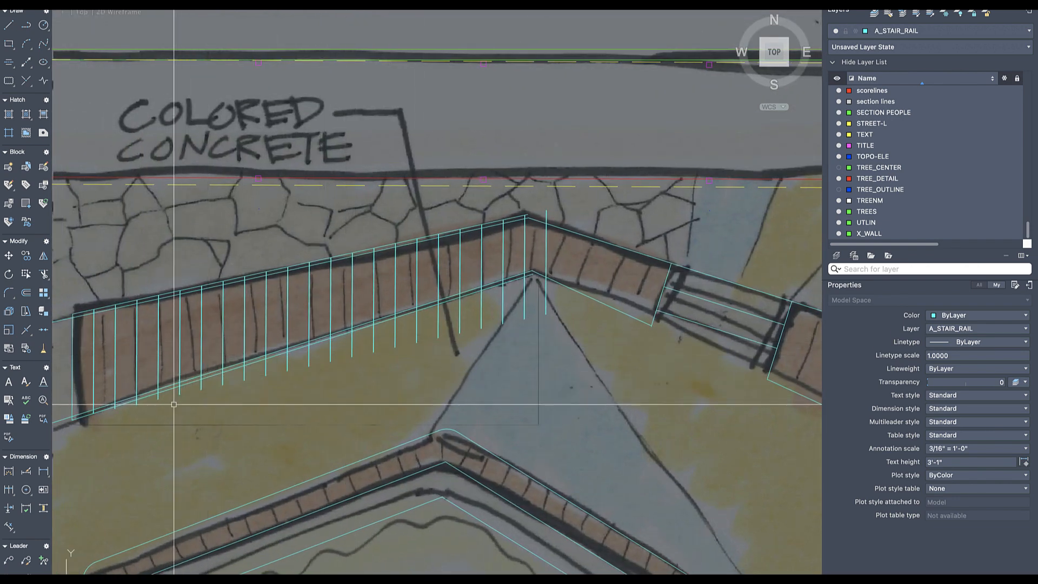
type("tr")
key("Return")
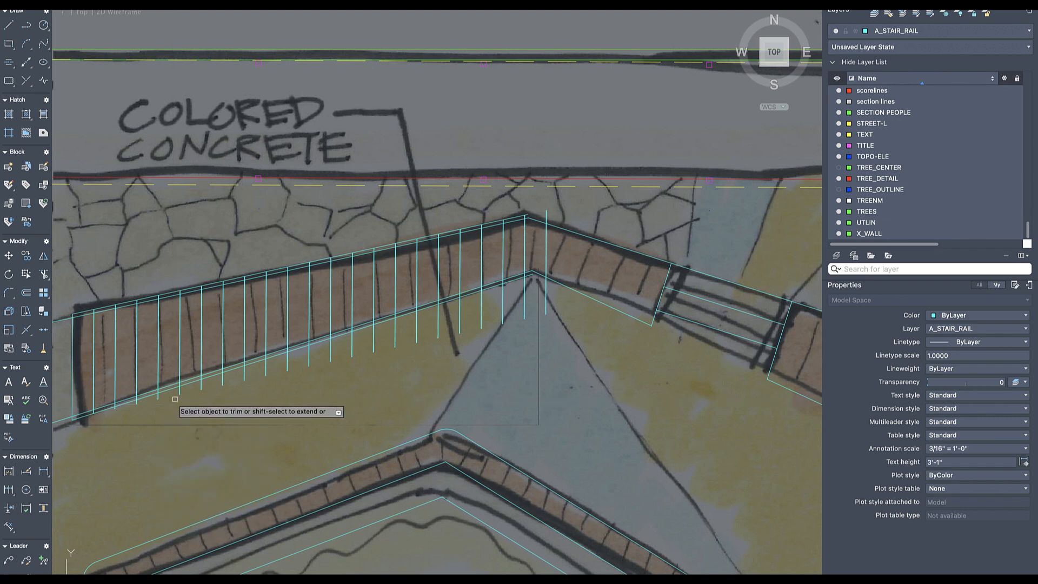
scroll(126, 407, "up", 4)
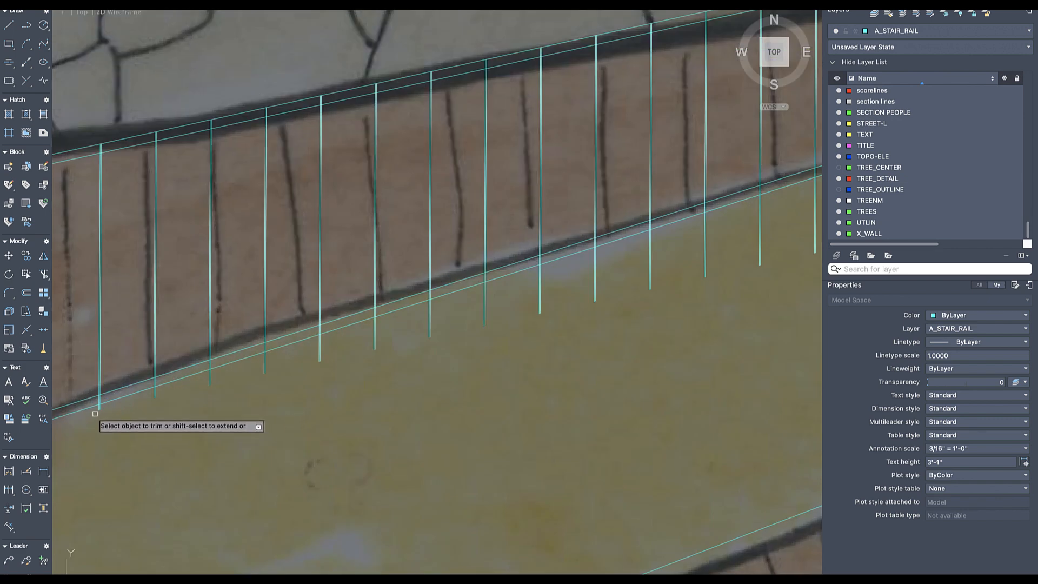
left_click(98, 411)
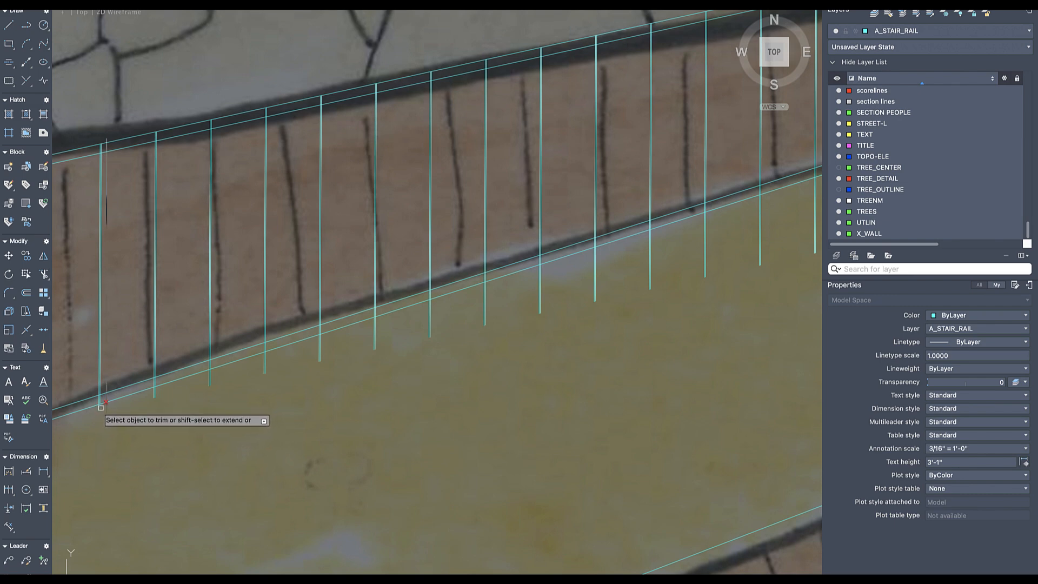
mouse_move(131, 401)
left_mouse_down()
mouse_move(204, 366)
mouse_move(506, 286)
left_mouse_up()
middle_click_drag(515, 291, 260, 397)
left_click(419, 398)
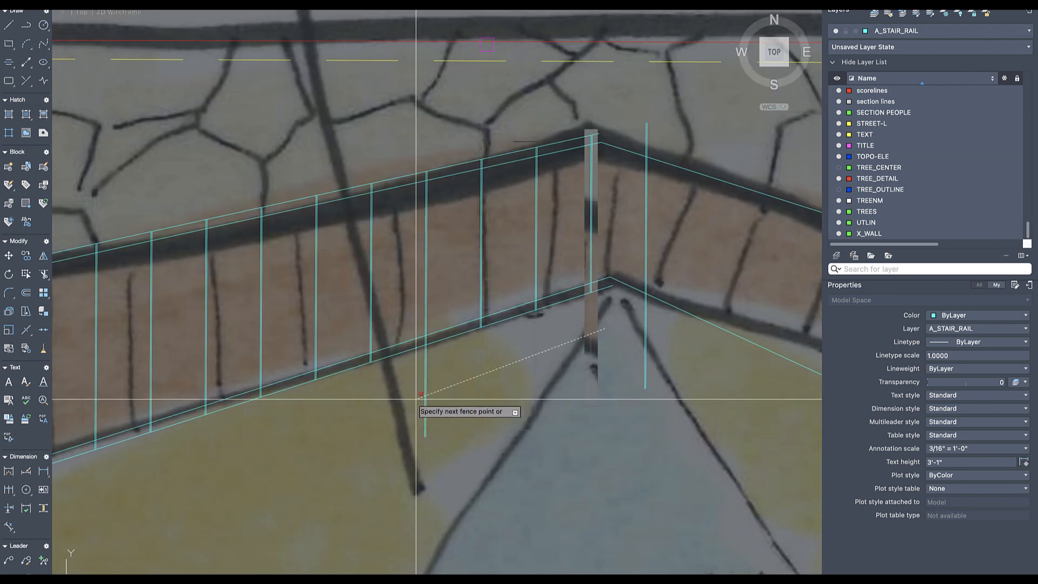
- Create a slanted joint-line pair parallel to the east section's end edge with Offset and copy it at board spacing back to the bend
middle_click_drag(649, 324, 337, 370)
type("o")
key("Return")
left_click(588, 322)
type("co")
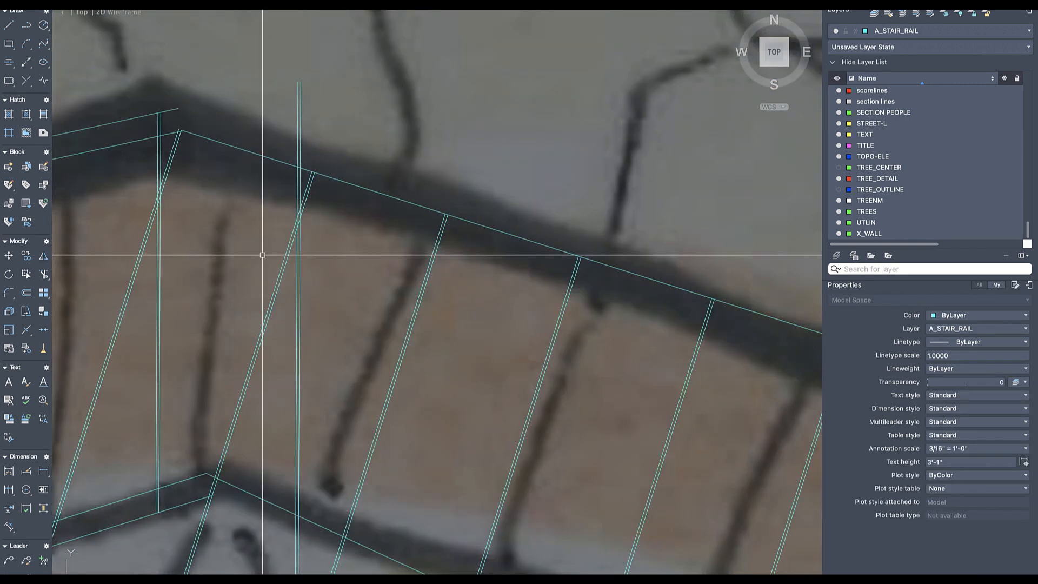
- Offset the upper and lower edges of the bench's east section outward
scroll(378, 254, "down", 3)
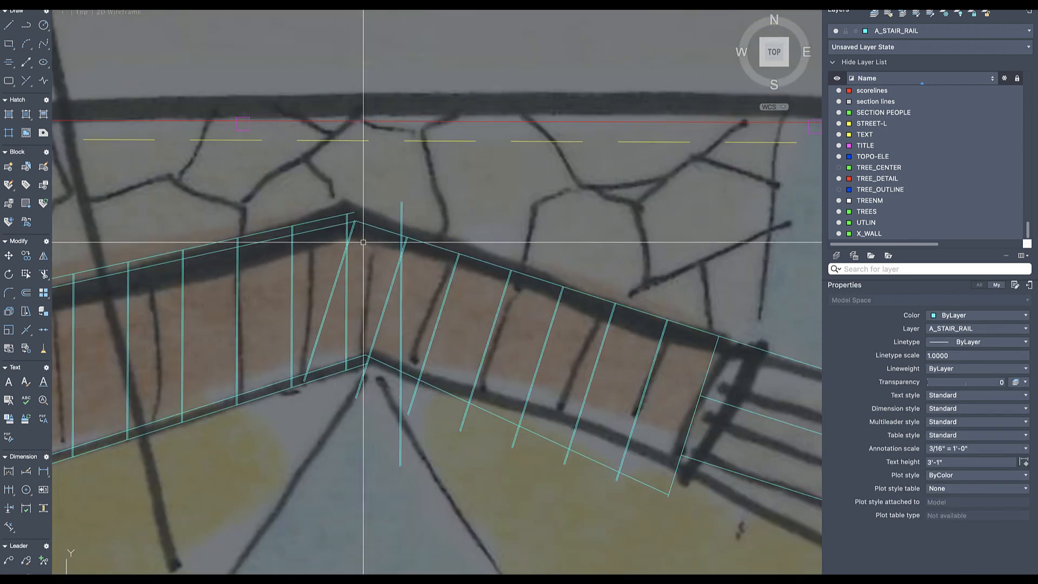
key("Return")
left_click(405, 372)
left_click(384, 403)
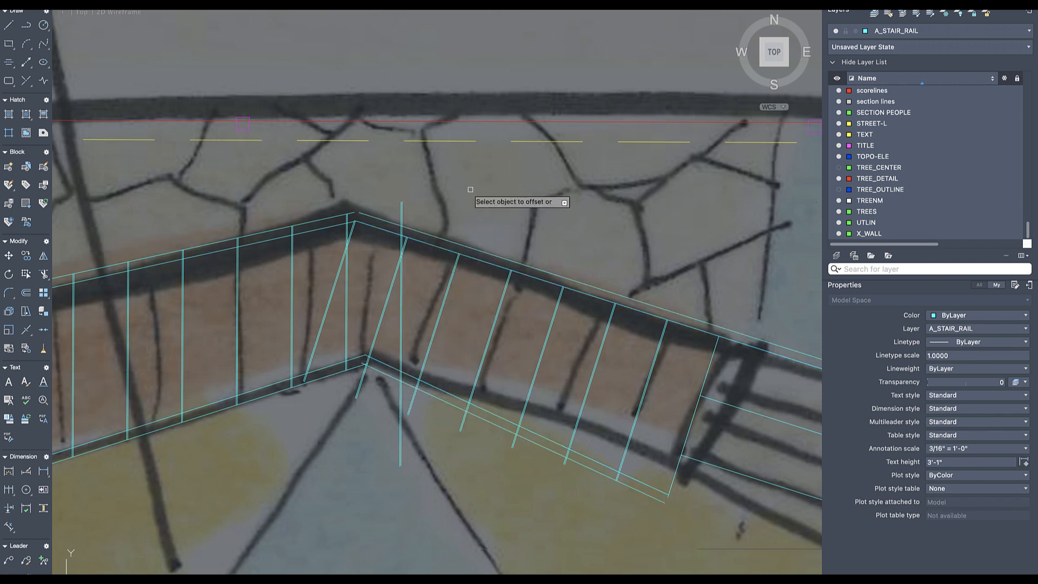
left_click(398, 224)
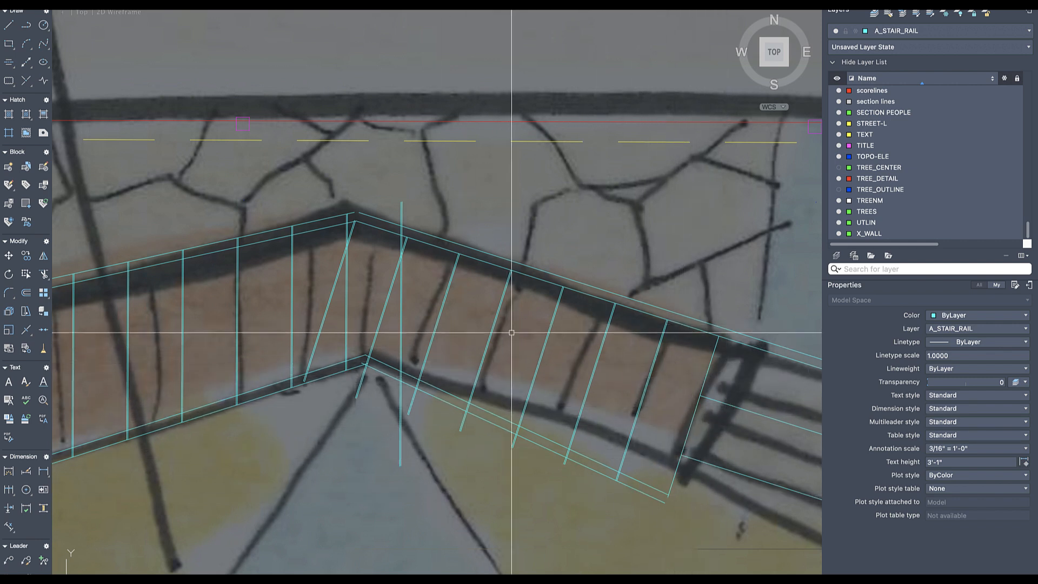
- Erase the westernmost slanted joint-line pair that crosses the last vertical boards at the bend
scroll(624, 396, "down", 3)
middle_click_drag(627, 398, 431, 351)
scroll(606, 390, "down", 5)
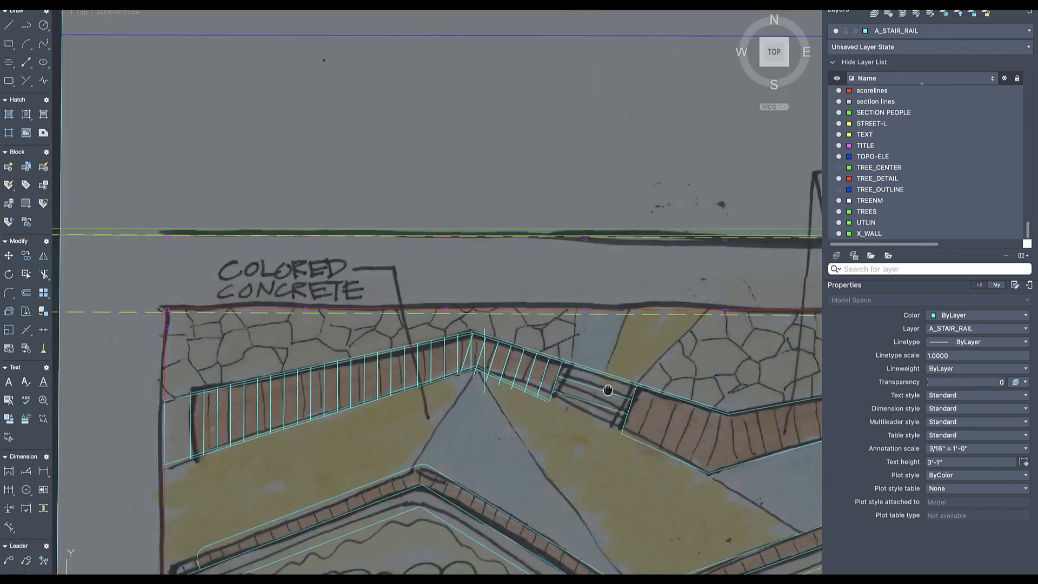
scroll(611, 399, "up", 3)
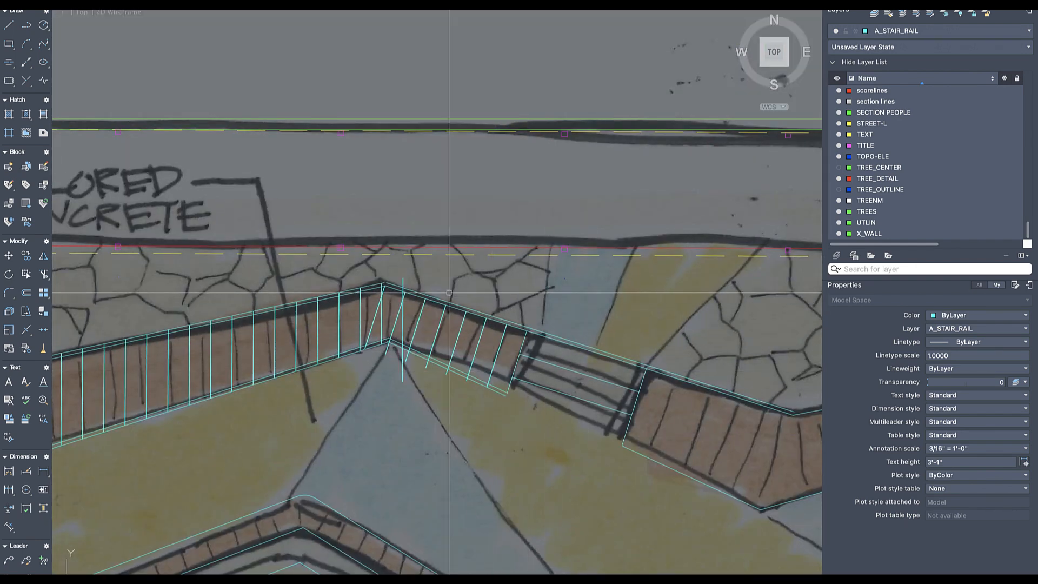
scroll(383, 306, "up", 3)
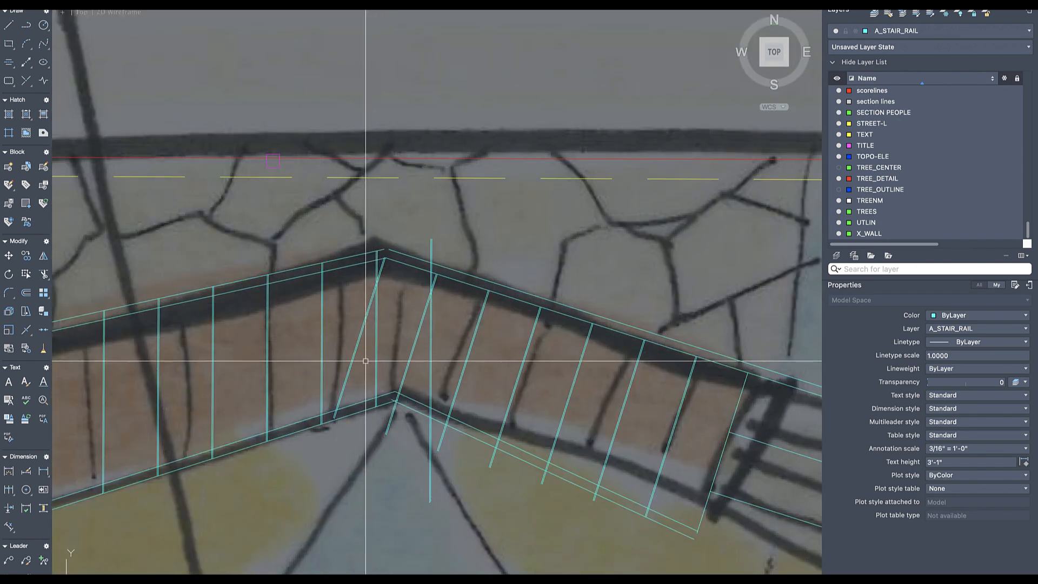
scroll(376, 351, "up", 2)
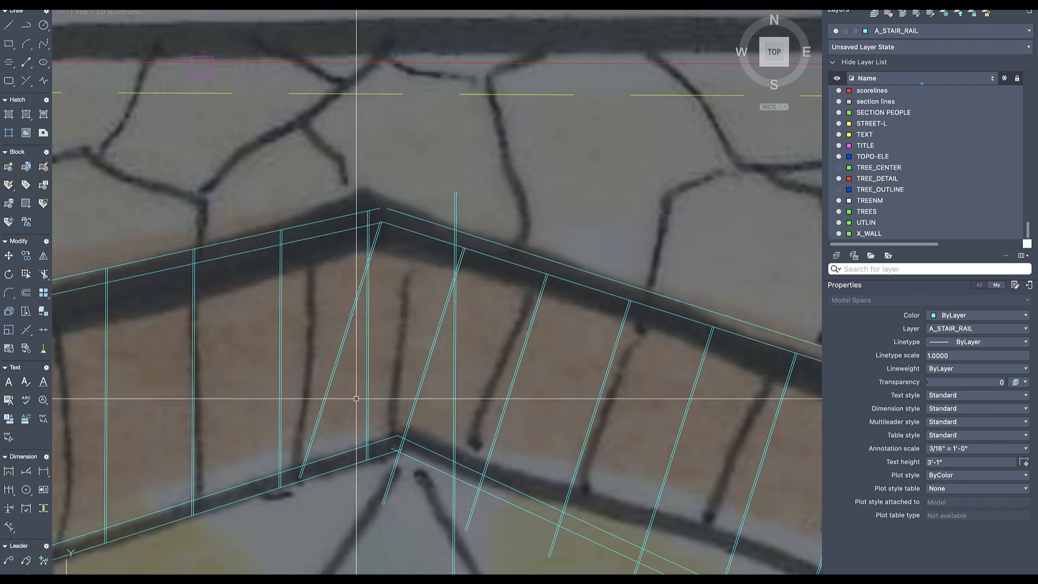
left_click_drag(345, 396, 313, 367)
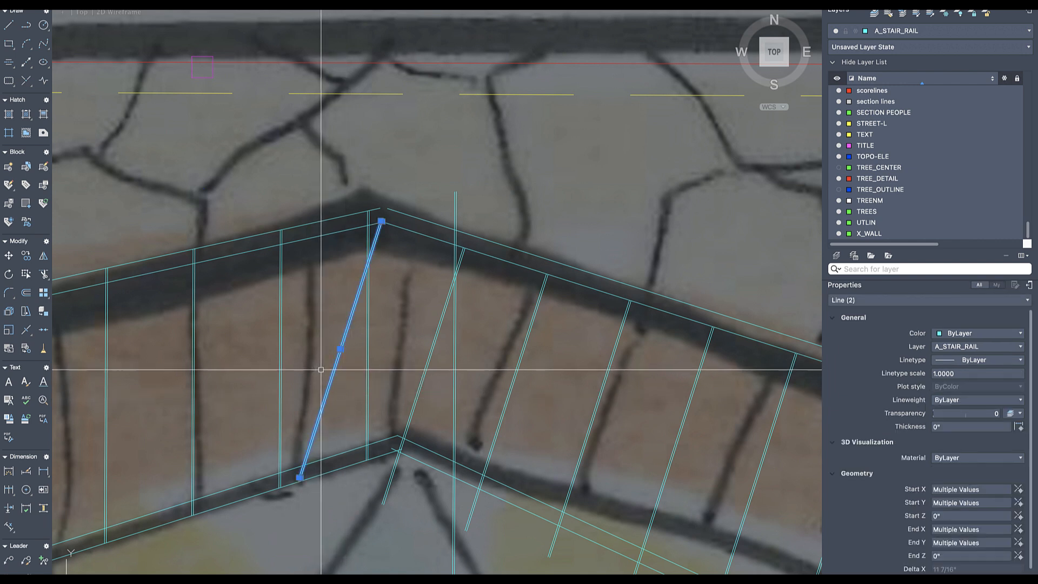
type("e")
key("Return")
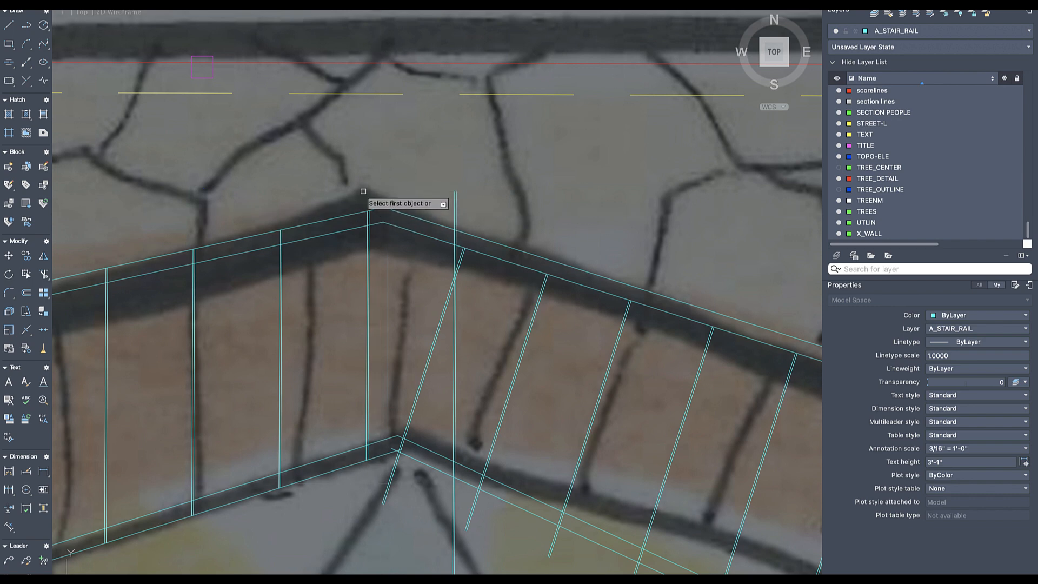
- Fillet the two outer upper edge lines into a rounded corner at the bench's bend
scroll(411, 324, "down", 6)
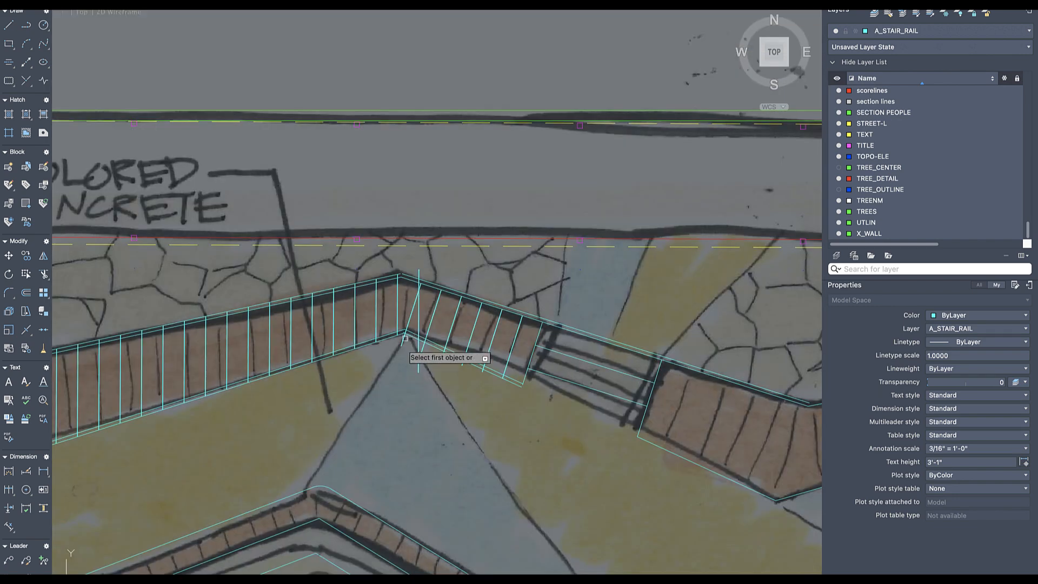
scroll(378, 449, "up", 6)
scroll(266, 454, "up", 3)
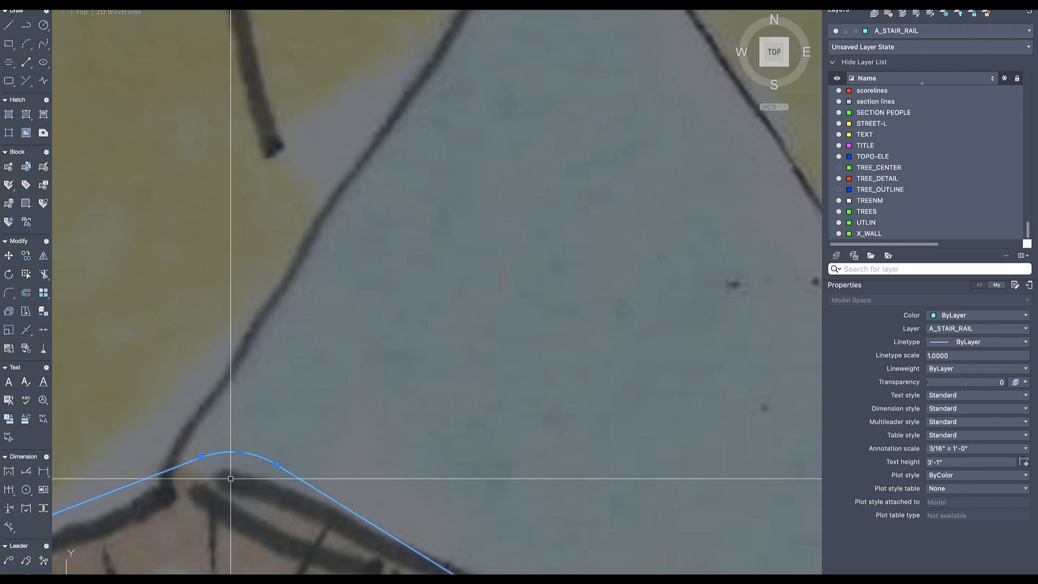
scroll(325, 324, "down", 6)
scroll(475, 312, "up", 5)
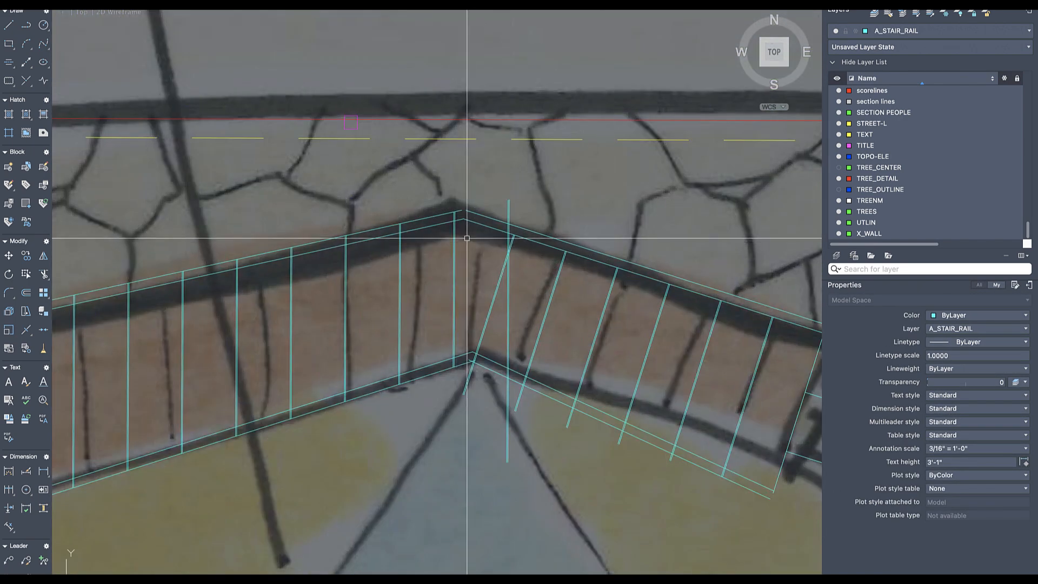
scroll(467, 238, "up", 3)
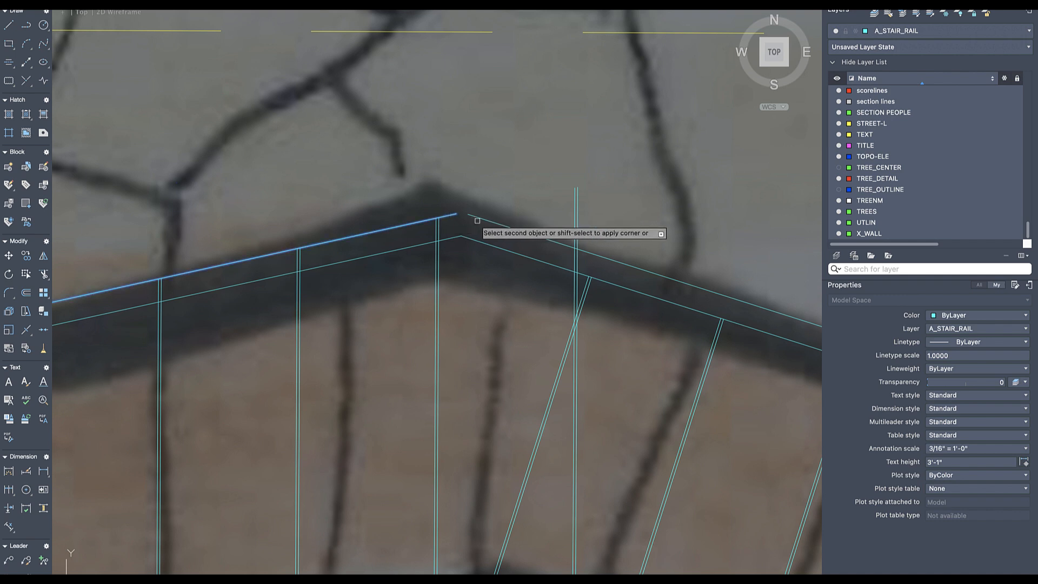
left_click(481, 218)
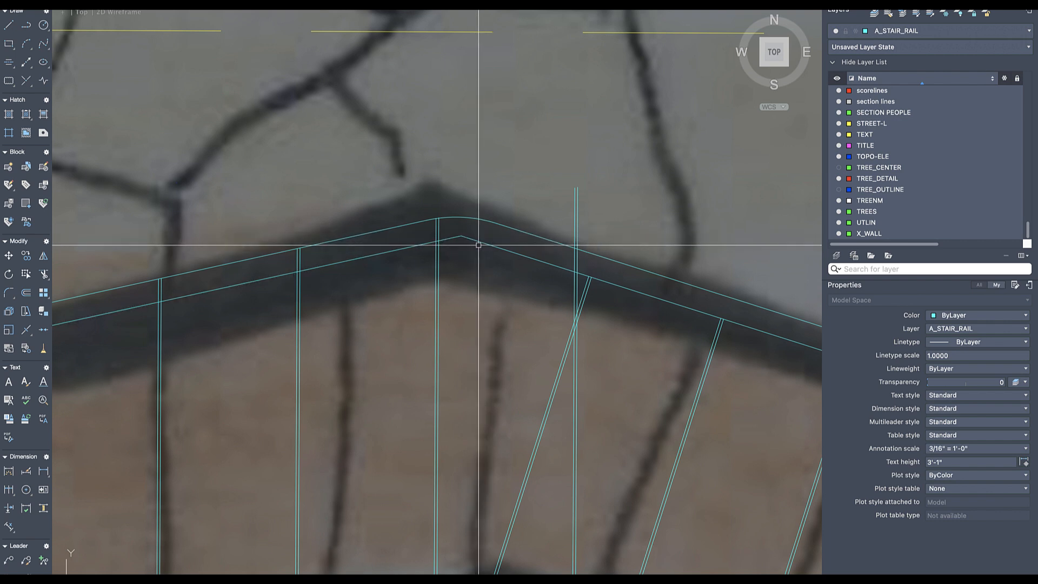
- Extend the first slanted joint-line pair to the outer upper edge and remove the vertical pair crossing it east of the bend
mouse_move(478, 245)
middle_mouse_down()
mouse_move(473, 222)
mouse_move(427, 224)
middle_mouse_up()
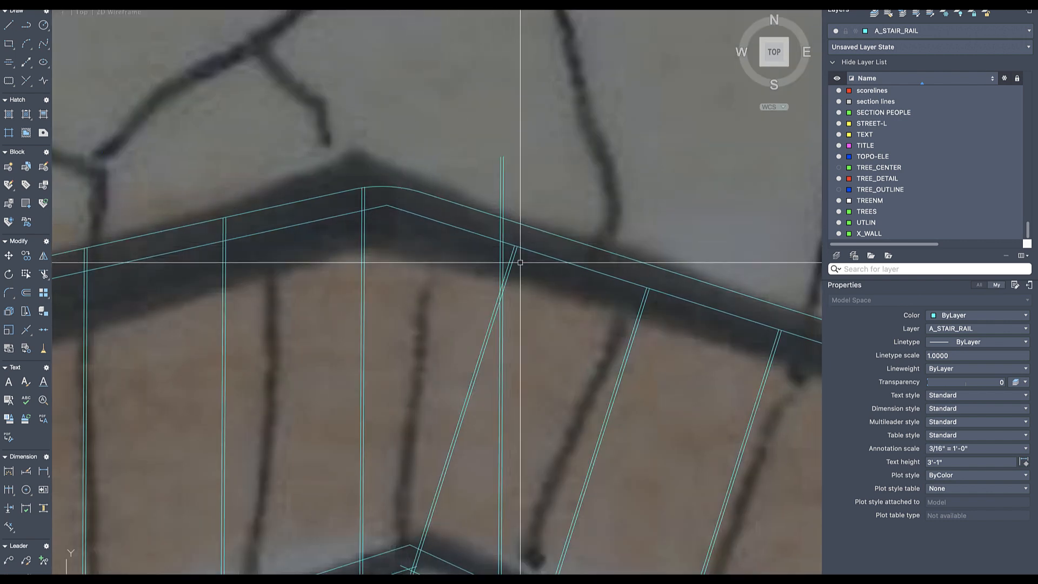
key("Return")
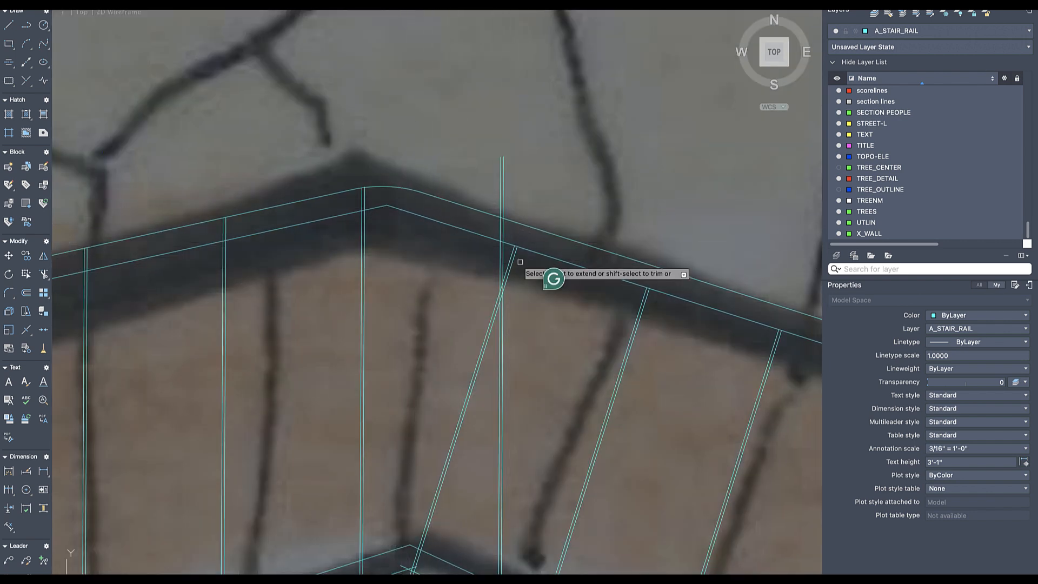
left_click(510, 255)
key("Return")
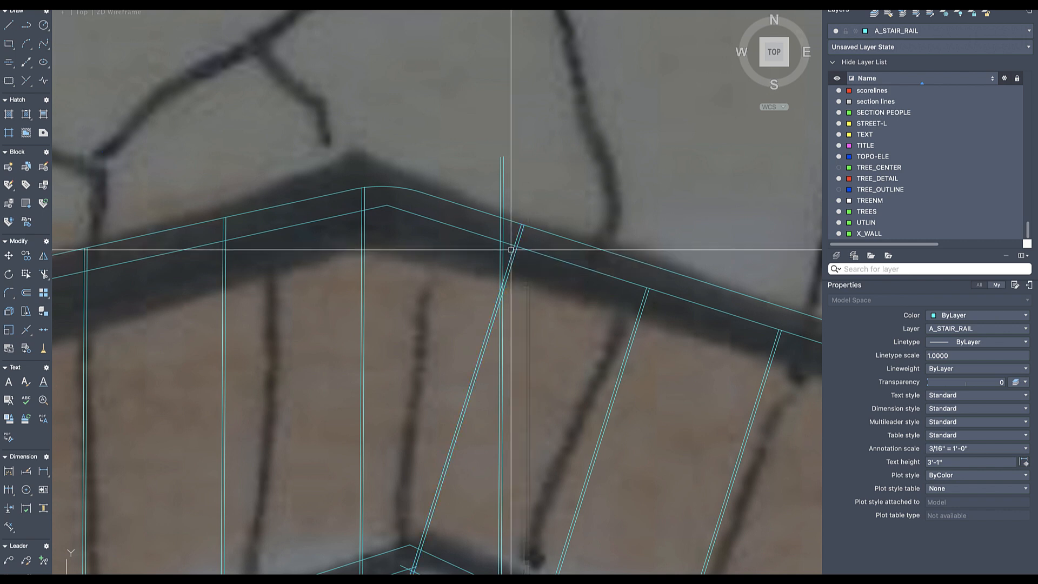
middle_click_drag(508, 287, 498, 231)
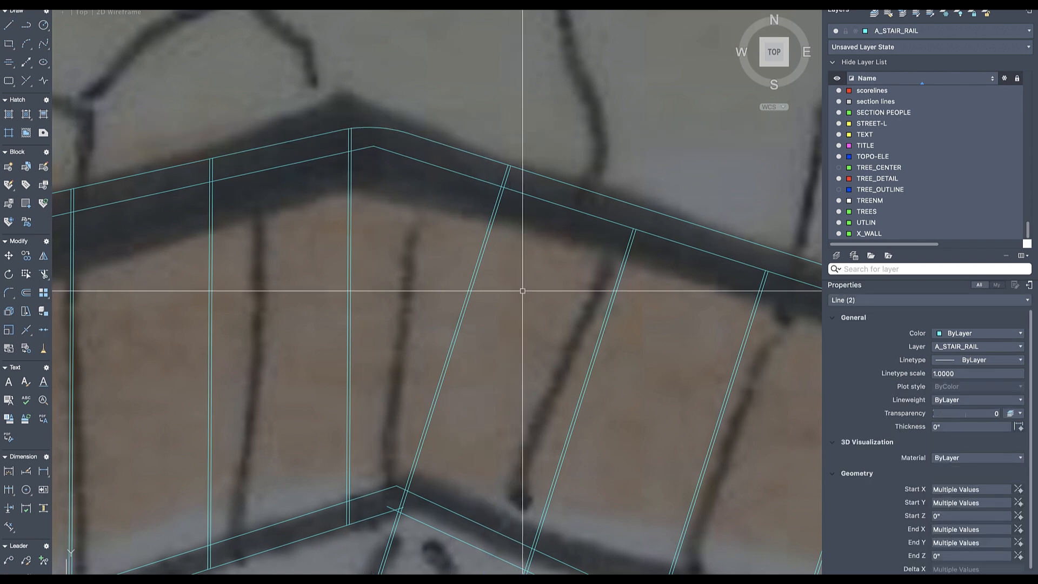
- Trim the first slanted joint-line pair at the outer lower edge and remove the crossing edge overhangs at the bench's bend
scroll(495, 324, "down", 3)
scroll(439, 403, "up", 3)
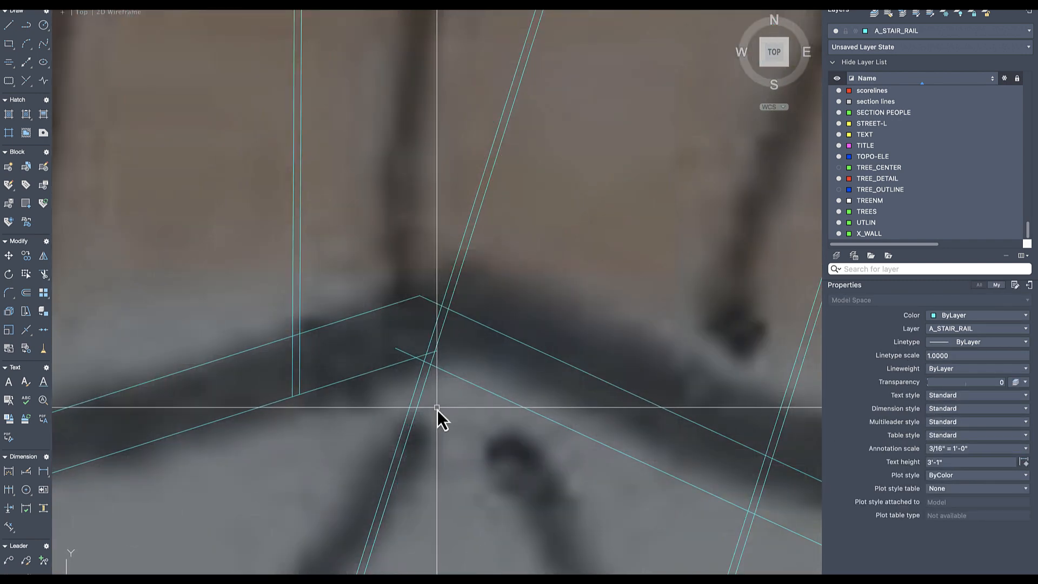
type("tr")
key("Return")
left_click_drag(437, 407, 364, 427)
scroll(412, 362, "up", 2)
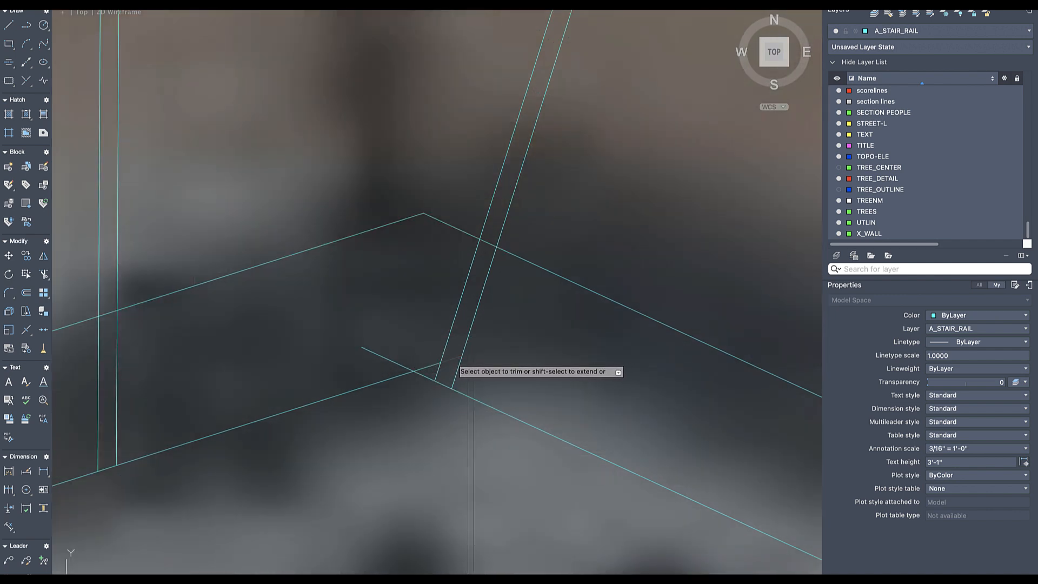
left_click_drag(389, 364, 384, 352)
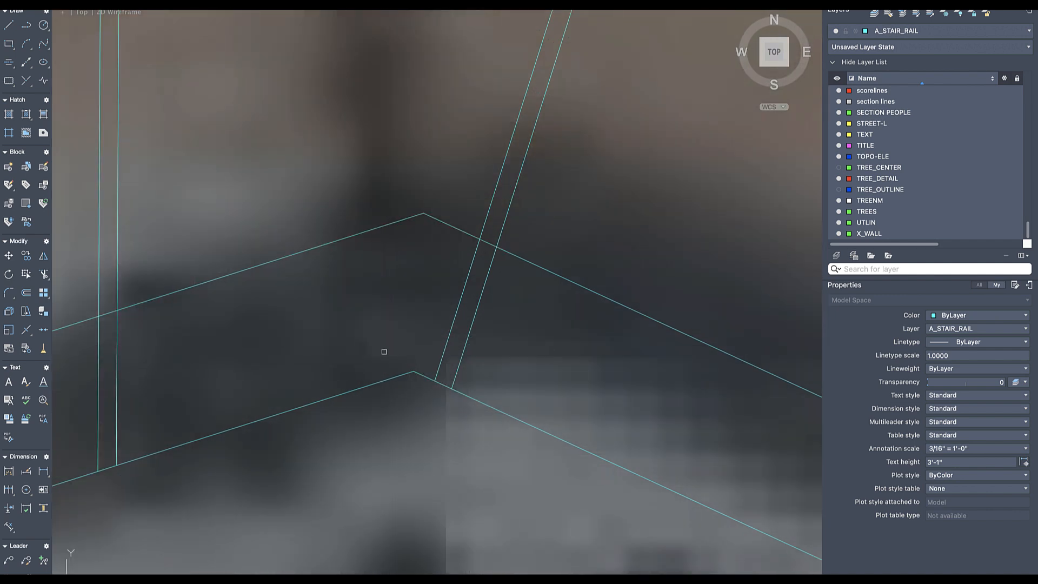
middle_click_drag(249, 480, 367, 421)
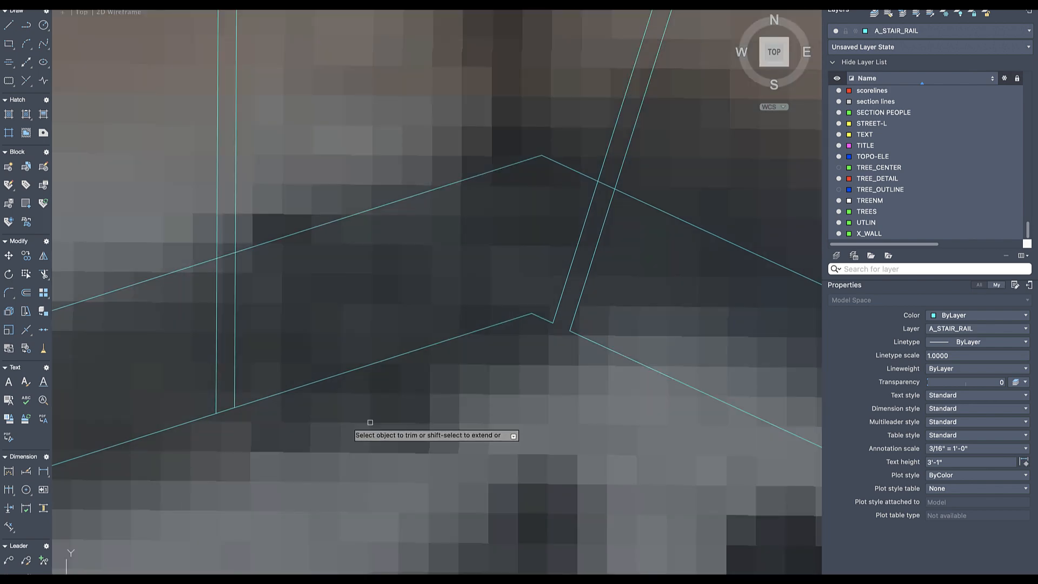
- Trim the remaining slanted joint lines back to the outer lower edge of the bench's east section
scroll(257, 390, "down", 4)
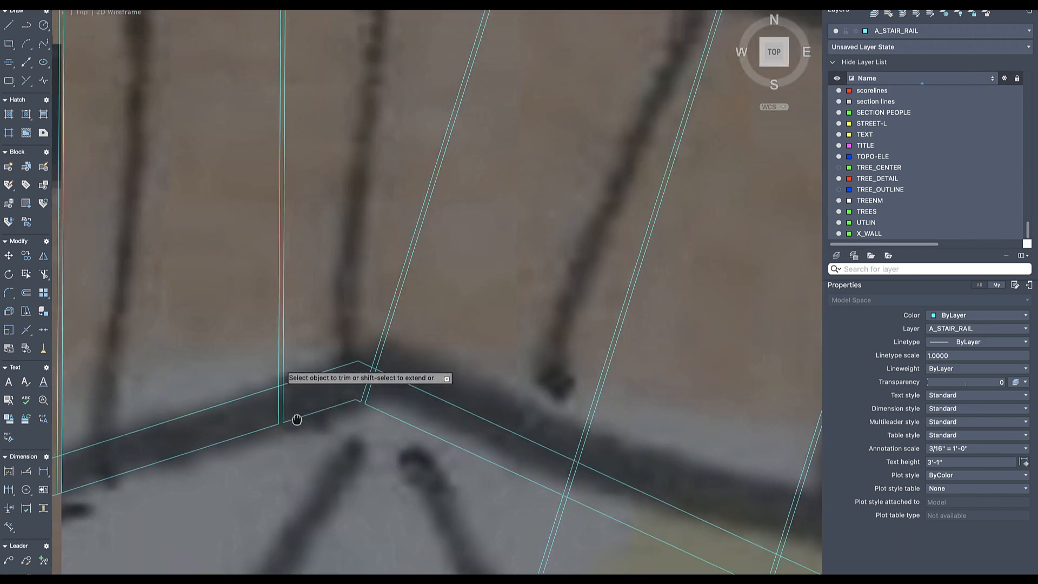
scroll(299, 46, "up", 6)
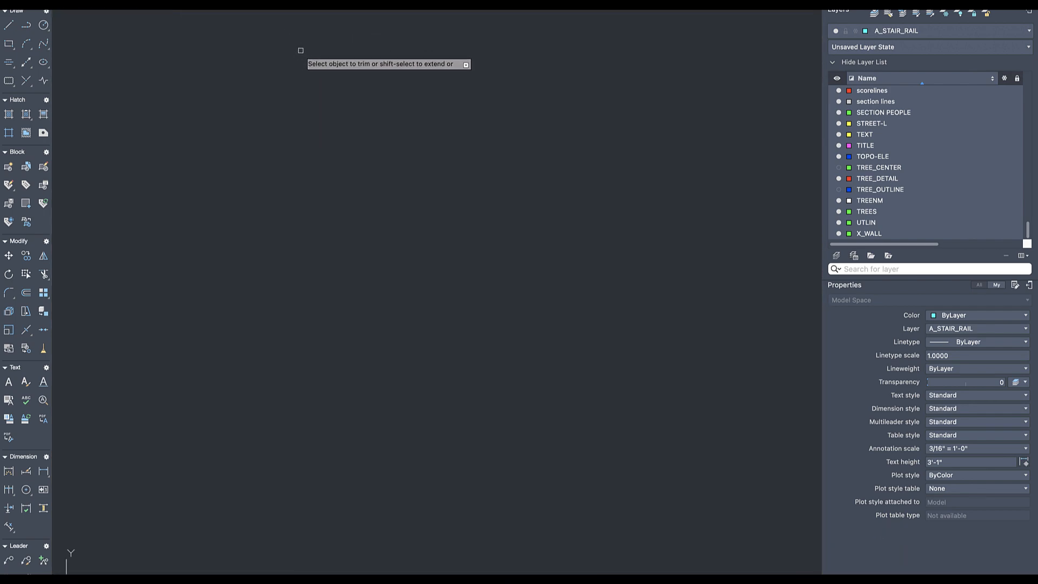
scroll(523, 205, "down", 4)
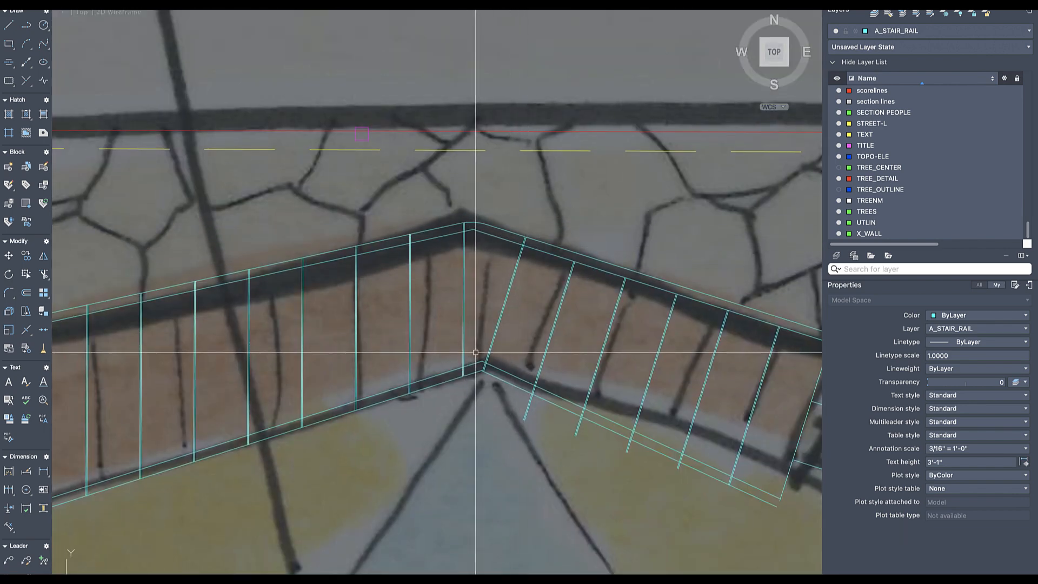
scroll(487, 337, "down", 2)
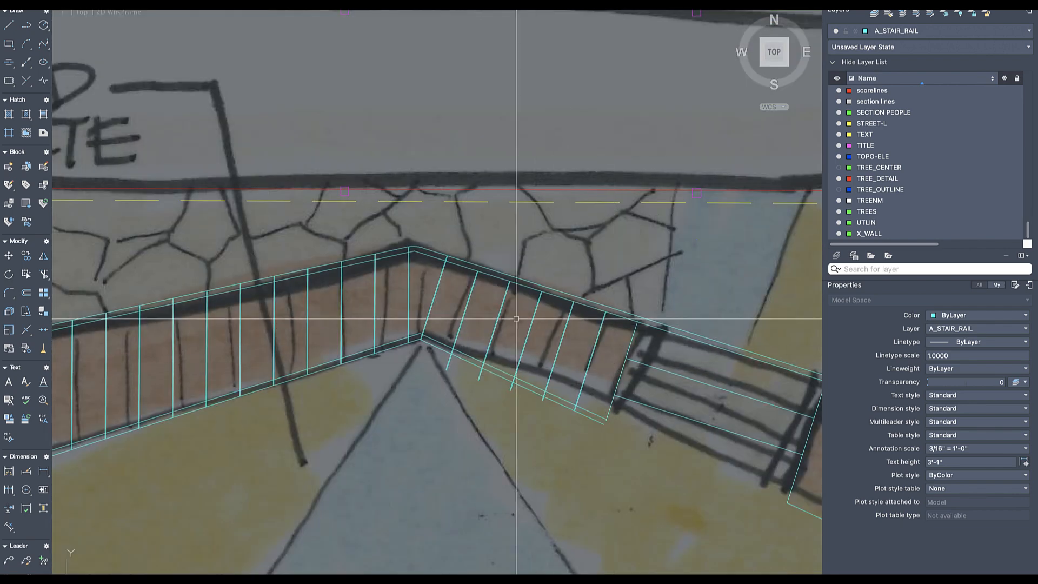
scroll(455, 364, "up", 2)
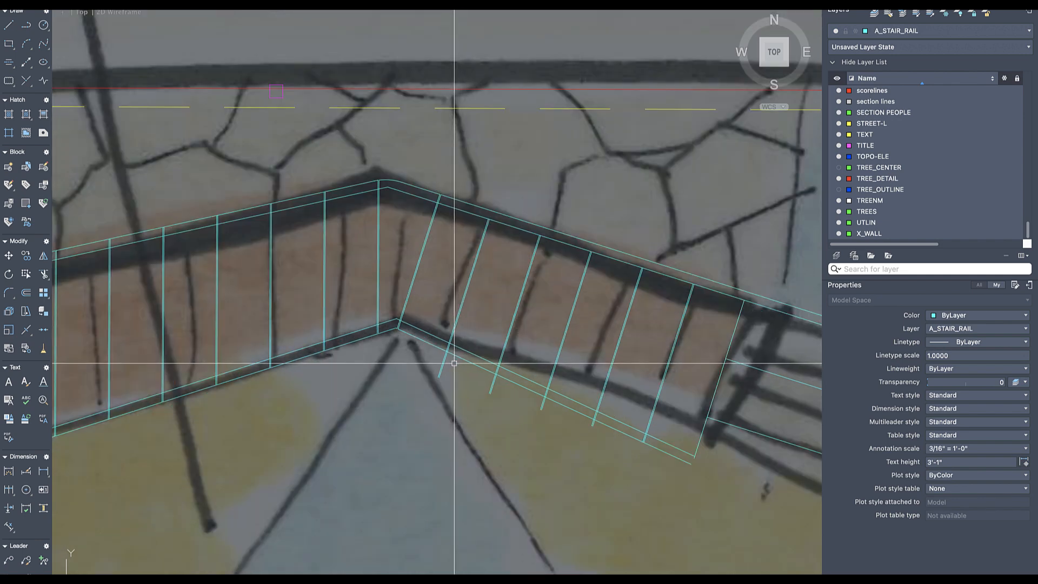
scroll(454, 363, "up", 4)
scroll(524, 422, "down", 4)
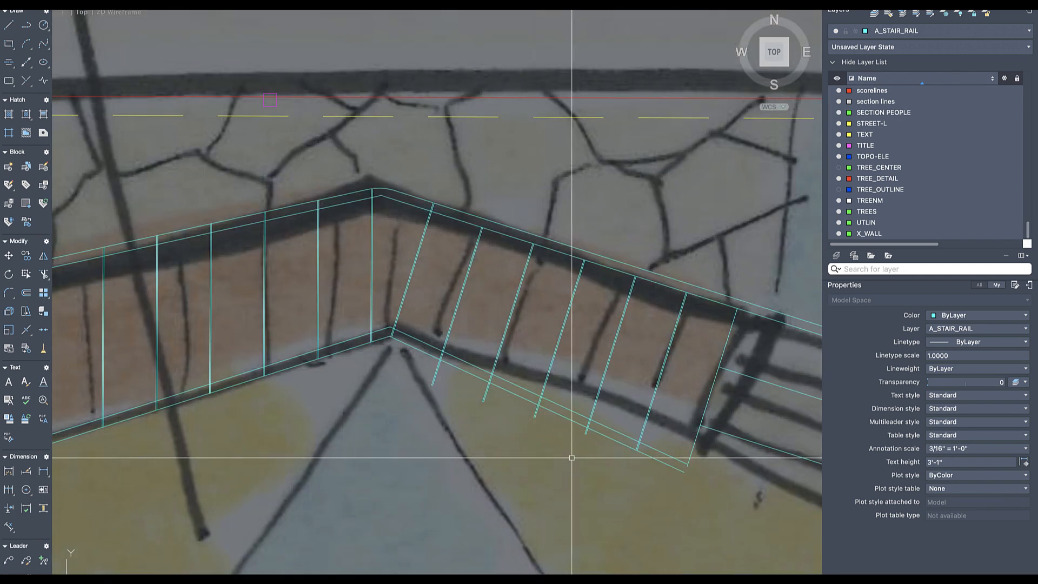
type("tr")
key("Return")
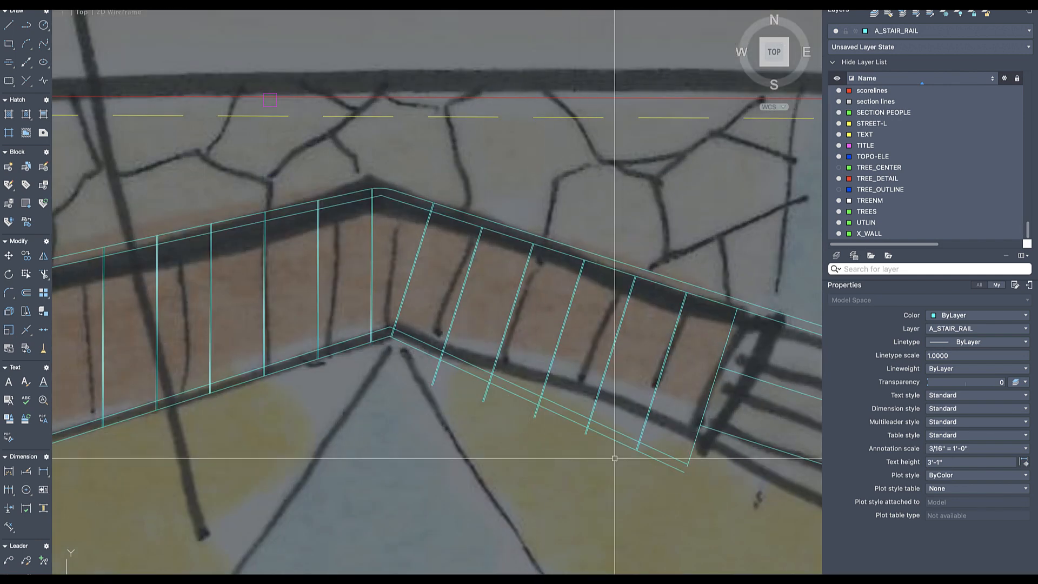
type("tr")
key("Return")
left_click(595, 441)
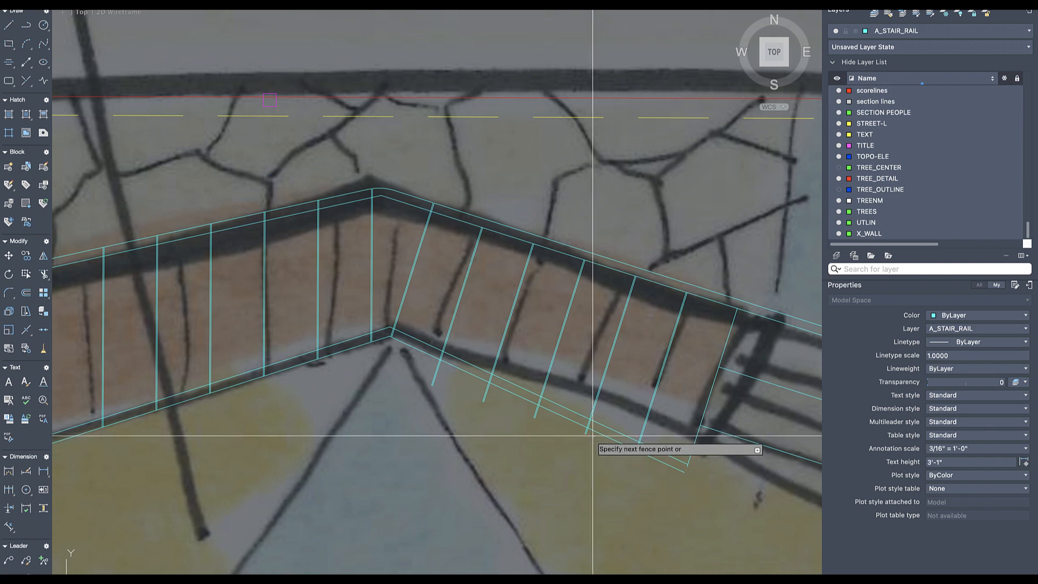
left_click(383, 341)
- Close the outer edges against the end line at the bench's east end and fillet the lower corner
scroll(688, 454, "up", 3)
left_click(690, 459, "shift")
key("Escape")
left_click(756, 239)
left_click(677, 477)
key("Escape")
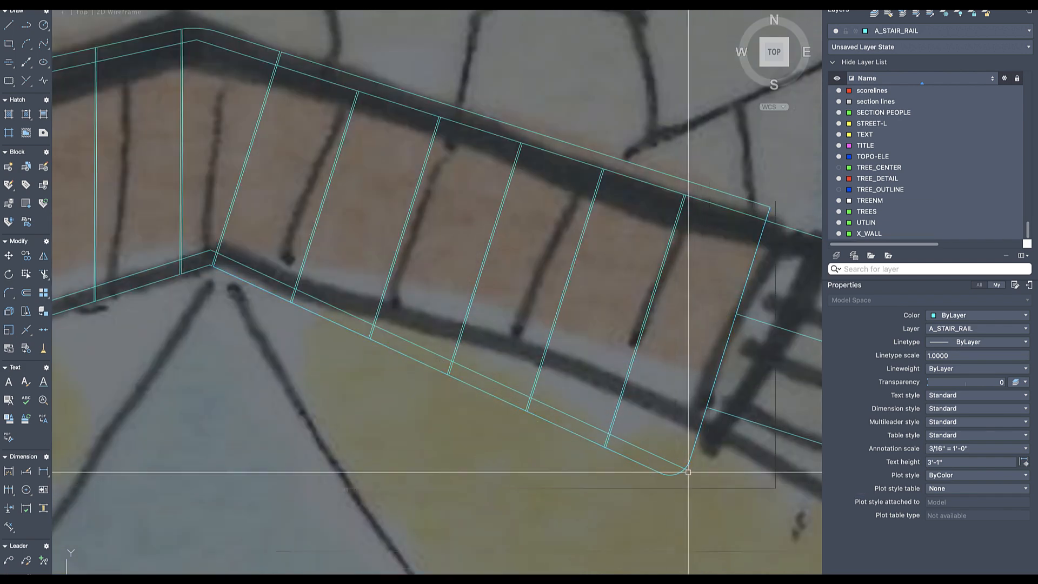
scroll(685, 470, "up", 5)
middle_click_drag(685, 469, 600, 355)
scroll(599, 355, "down", 8)
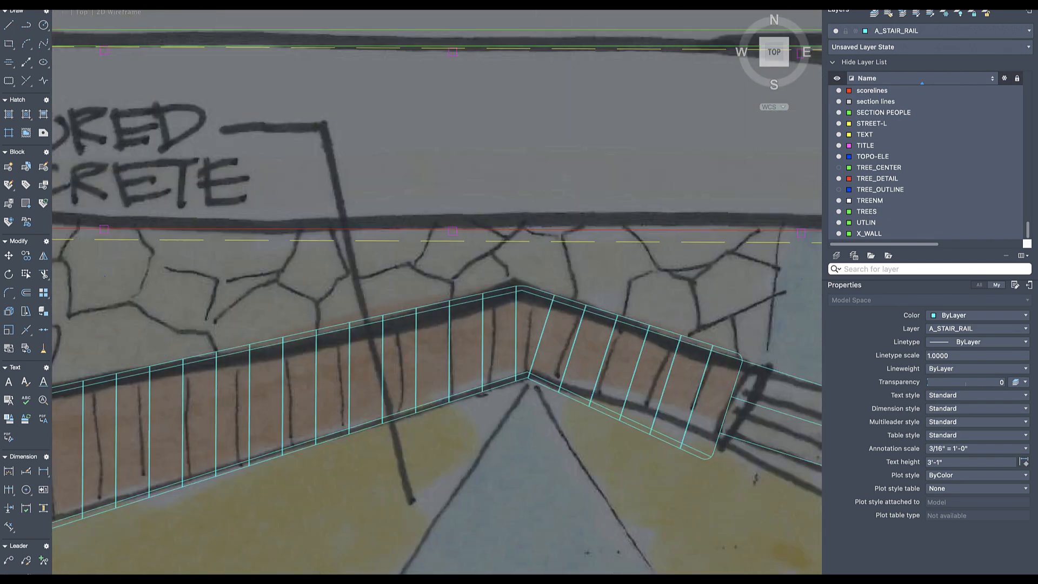
- Extend the bench's inner edge lines to the end line at its west end
scroll(324, 405, "up", 4)
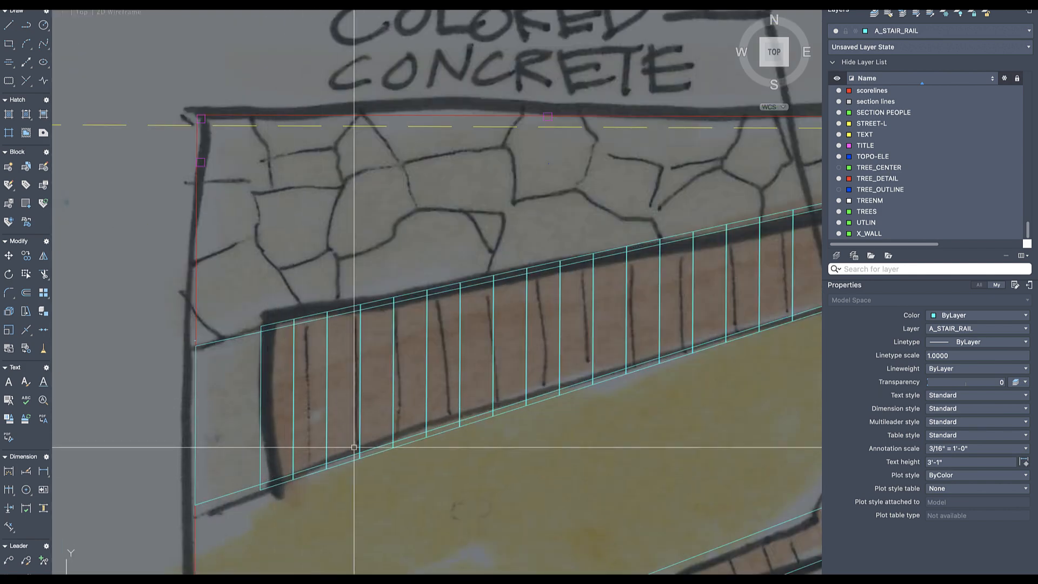
scroll(280, 474, "up", 2)
scroll(276, 479, "up", 3)
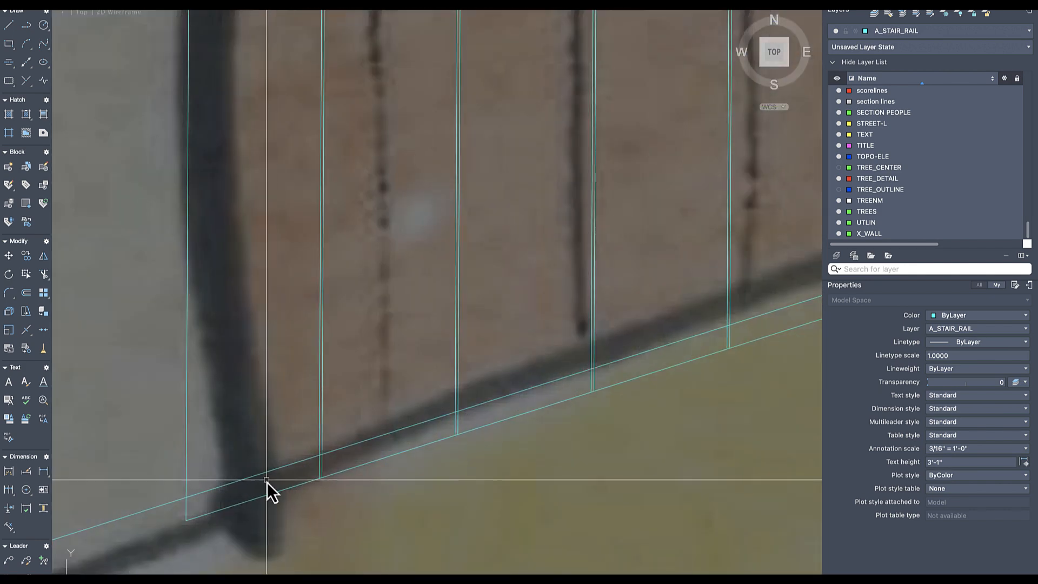
scroll(280, 519, "down", 3)
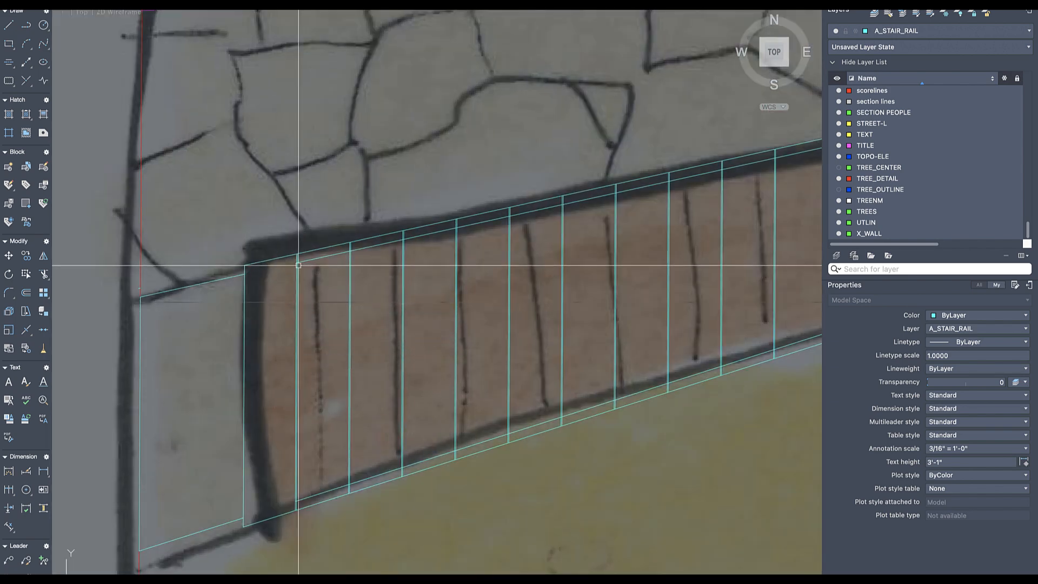
type("ex")
key("Return")
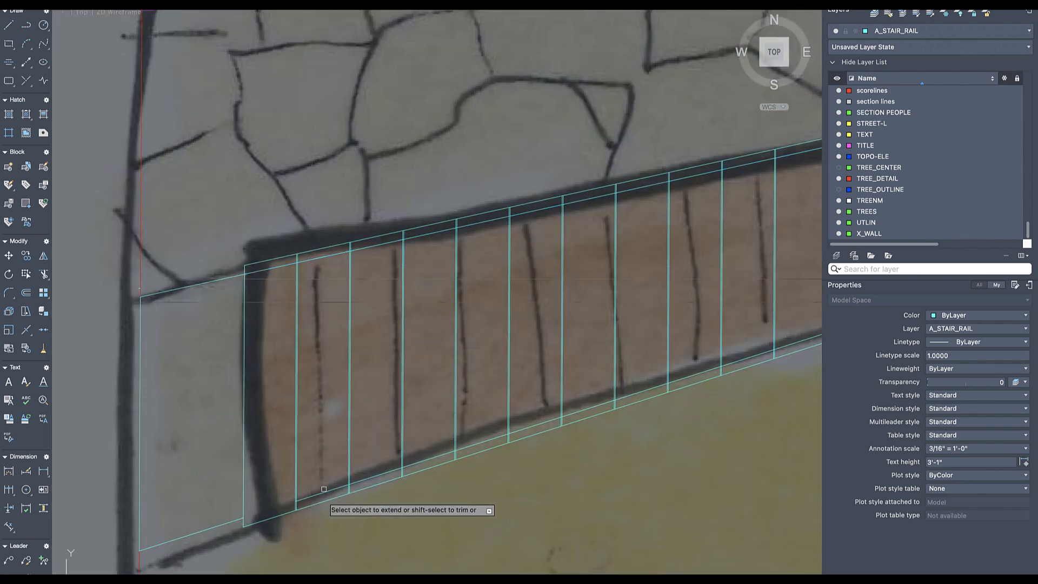
scroll(368, 395, "down", 3)
middle_click_drag(368, 394, 235, 393)
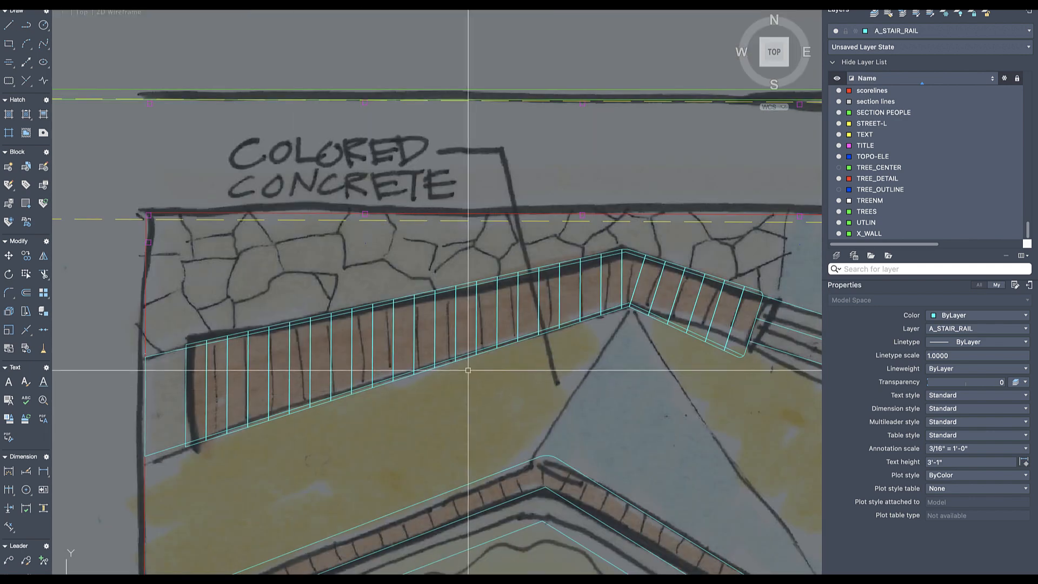
- Extend the inner upper edge line of the bench's east section to the east end line
middle_click_drag(711, 338, 711, 338)
scroll(710, 337, "up", 4)
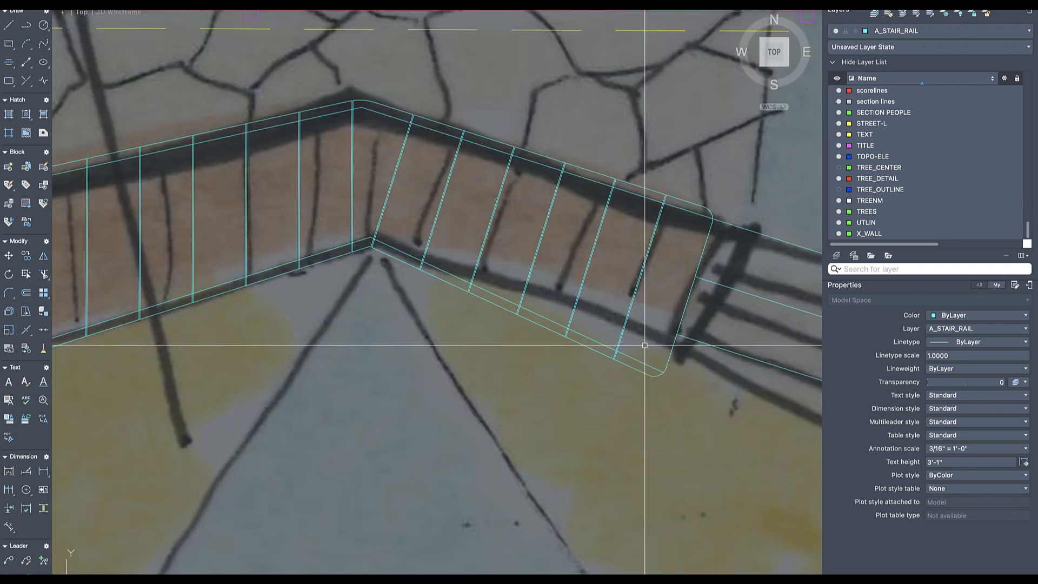
left_click(647, 367)
key("Escape")
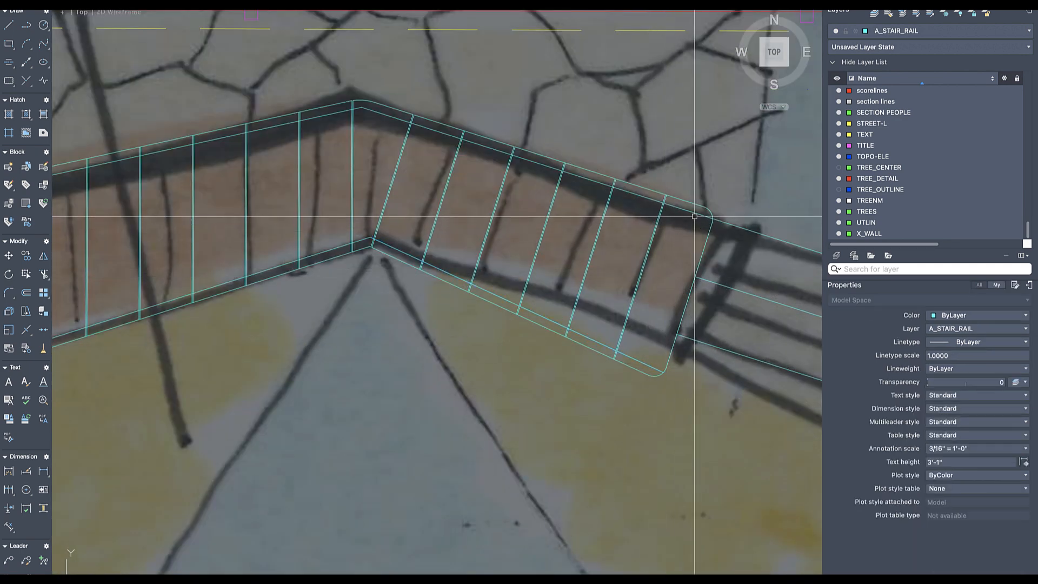
left_click(694, 215)
key("Escape")
type("tr")
key("Return")
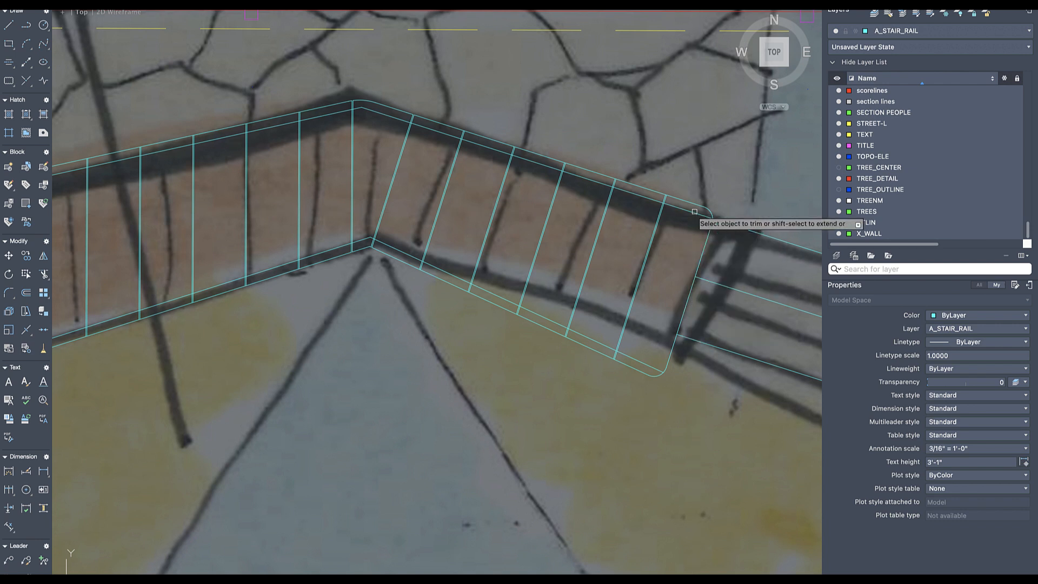
type("ex")
key("Return")
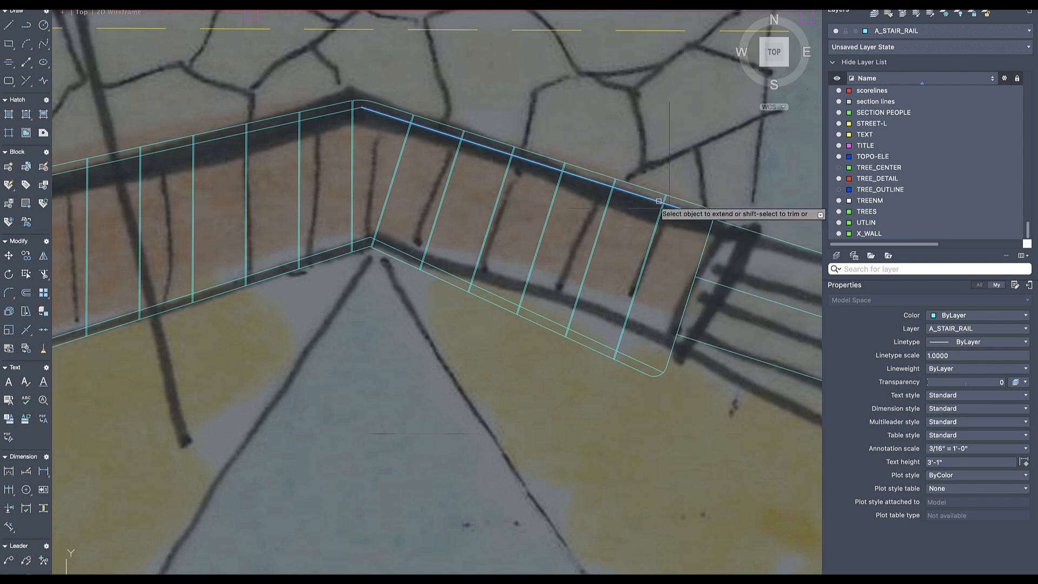
key("Escape")
left_click(707, 217)
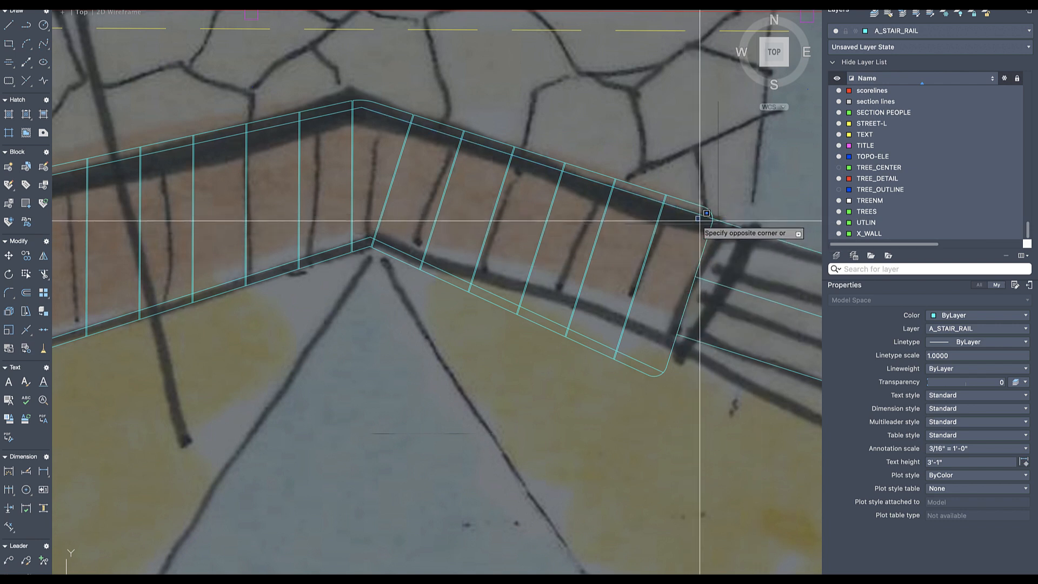
key("Escape")
- Assign the bench's four inner edge lines to a new layer named "concrete bench hidden"
left_click(688, 221)
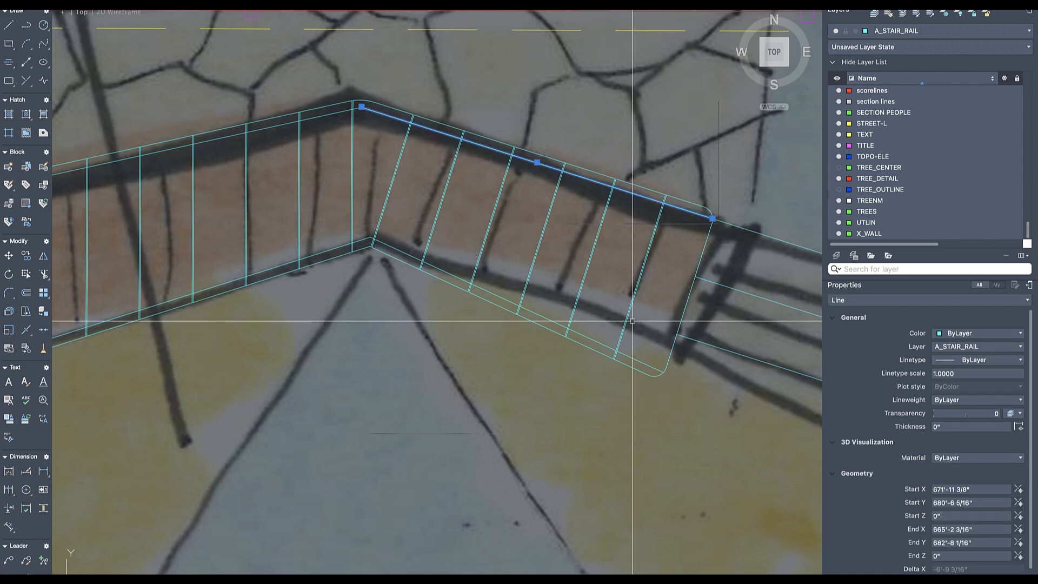
scroll(554, 350, "down", 4)
middle_click_drag(554, 350, 665, 347)
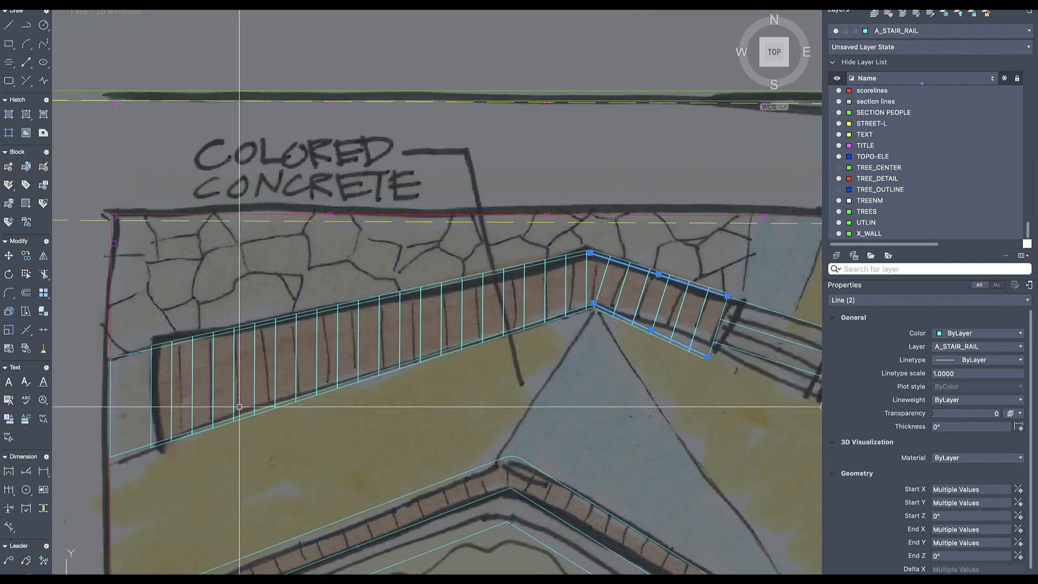
left_click(186, 430)
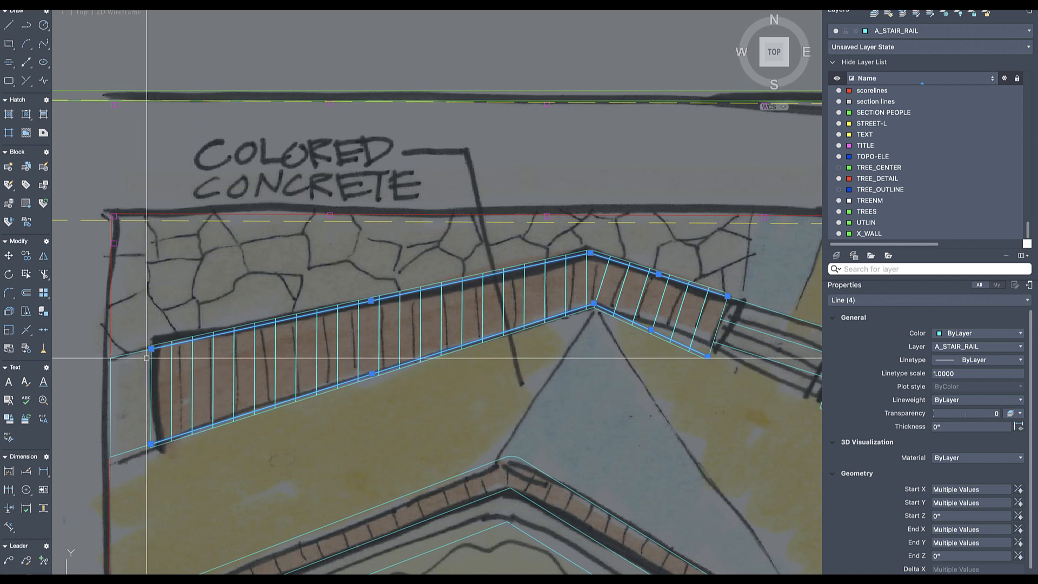
scroll(149, 360, "up", 2)
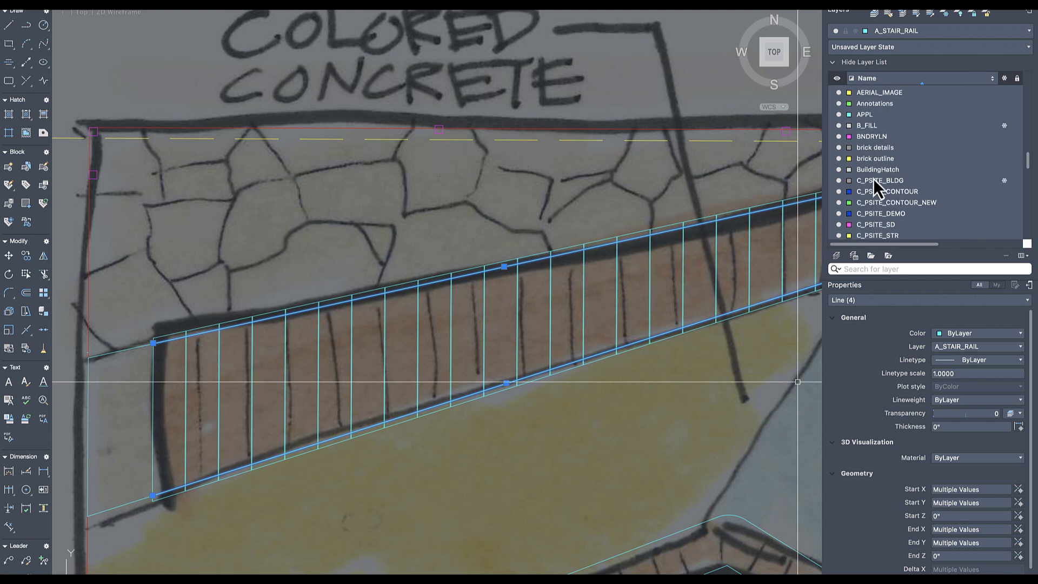
left_click(839, 259)
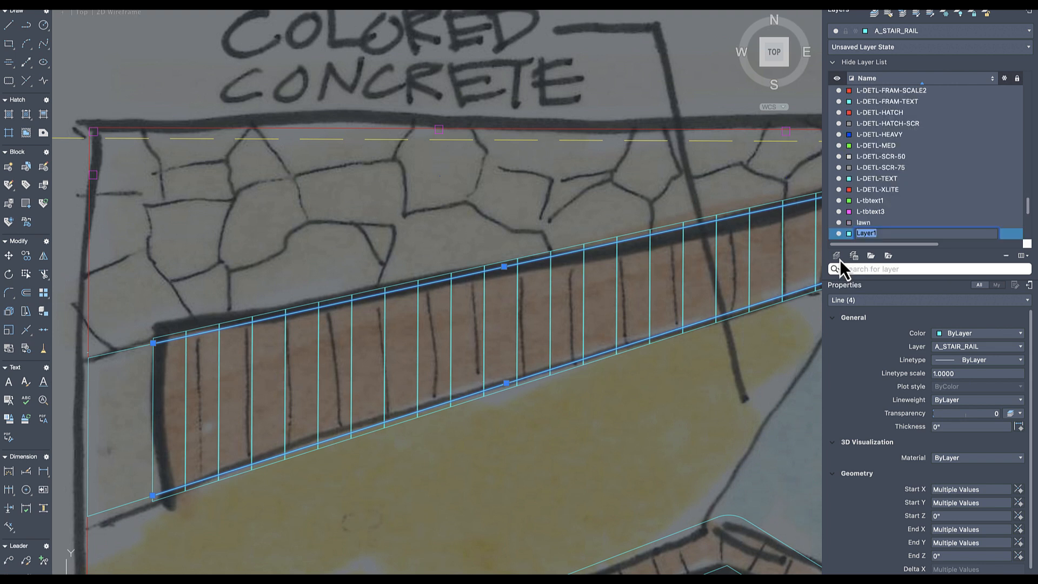
type("conc")
type("rete bench h")
type("eight")
key("Return")
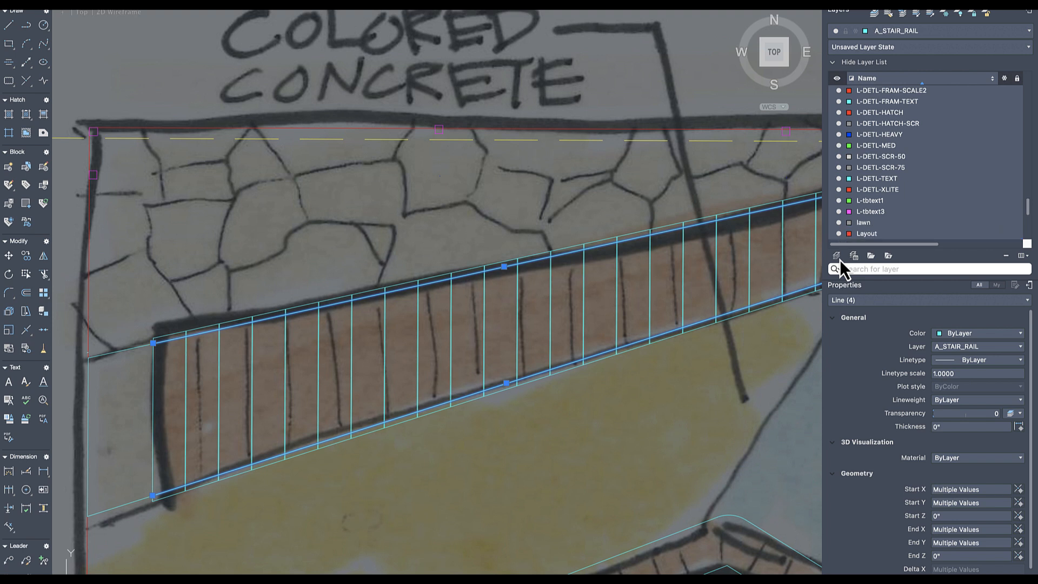
left_click(950, 348)
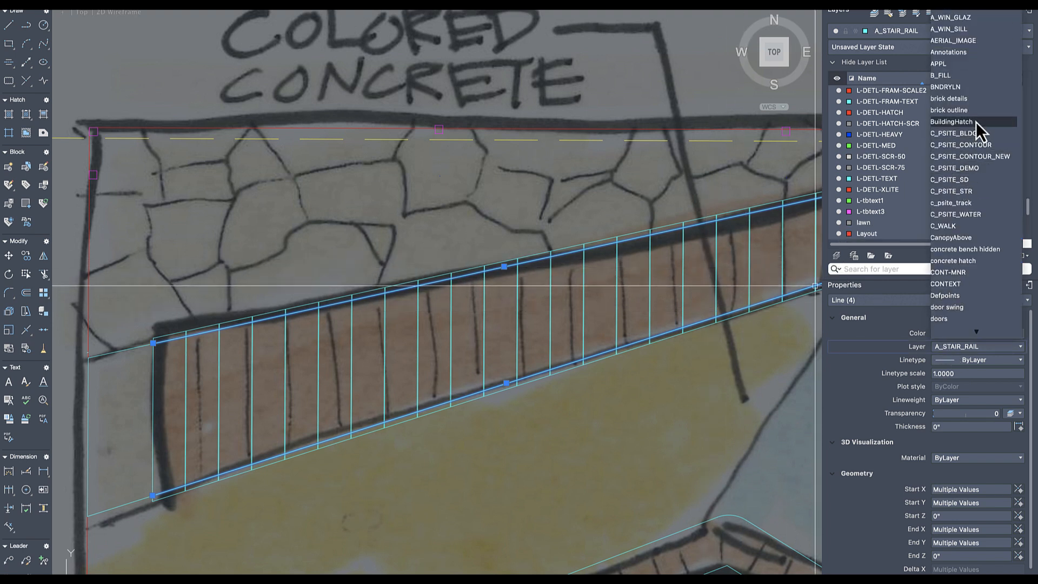
left_click(978, 249)
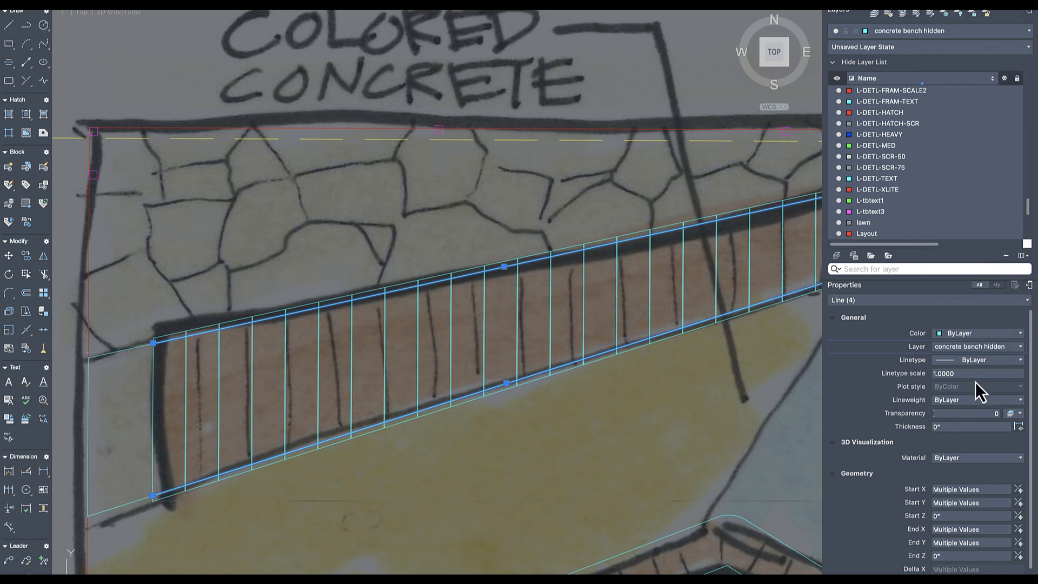
- Set the linetype of the layer "concrete bench hidden" to HIDDEN2
scroll(882, 173, "up", 10)
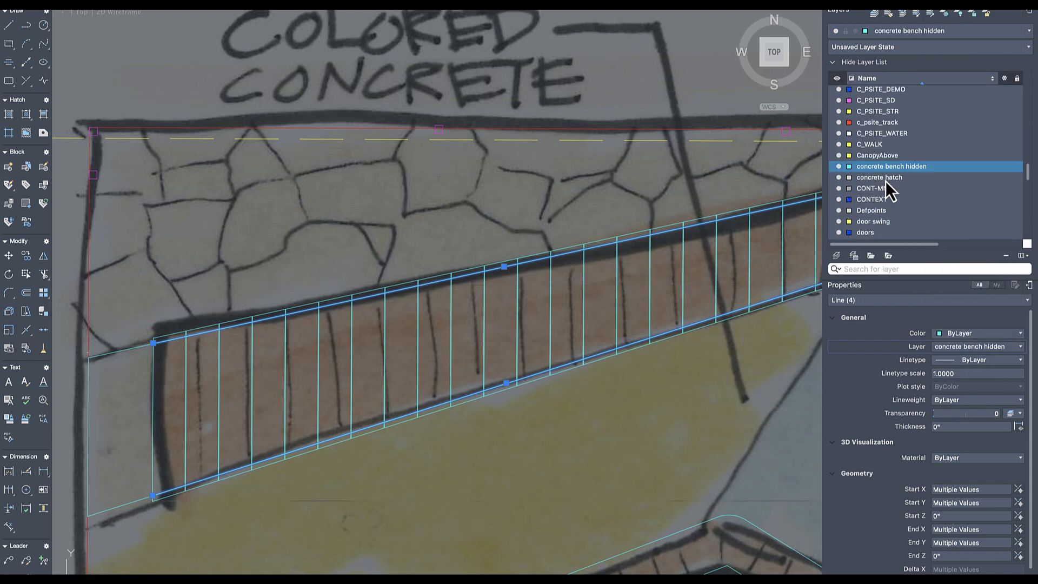
left_click_drag(912, 241, 951, 244)
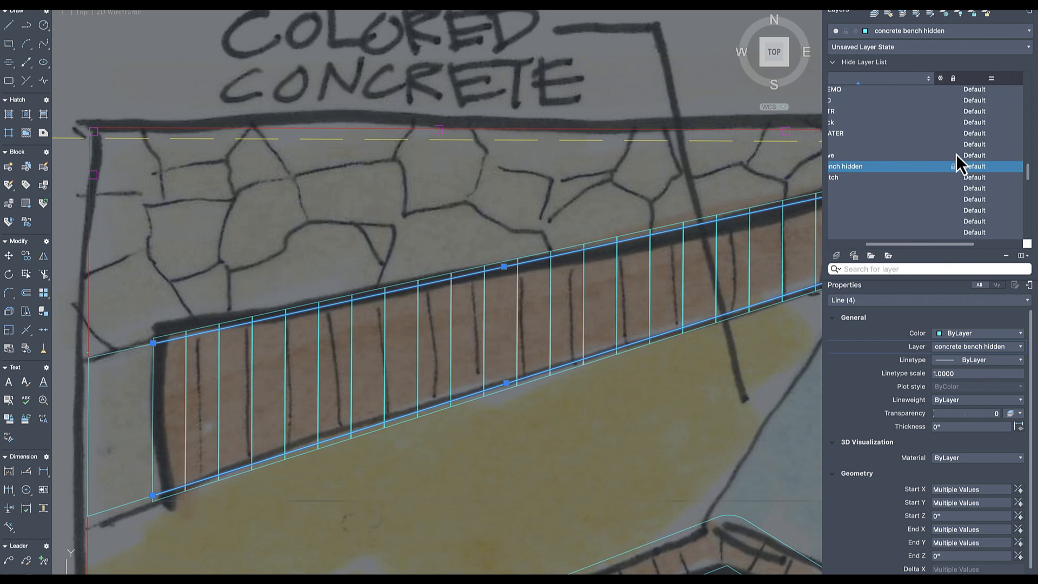
left_click(982, 171)
left_click(983, 172)
left_click_drag(968, 245, 1009, 242)
left_click(960, 168)
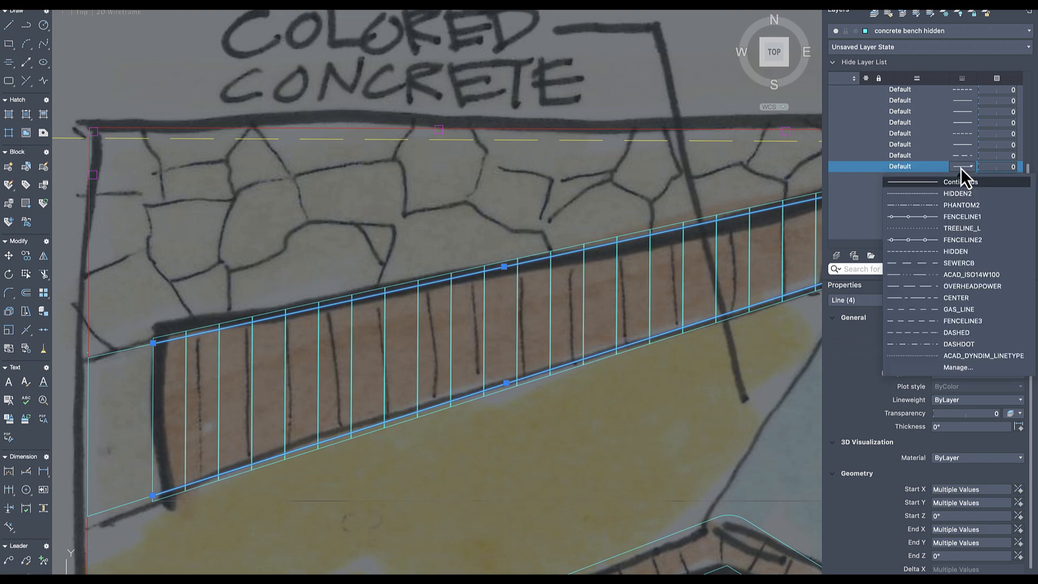
left_click(963, 199)
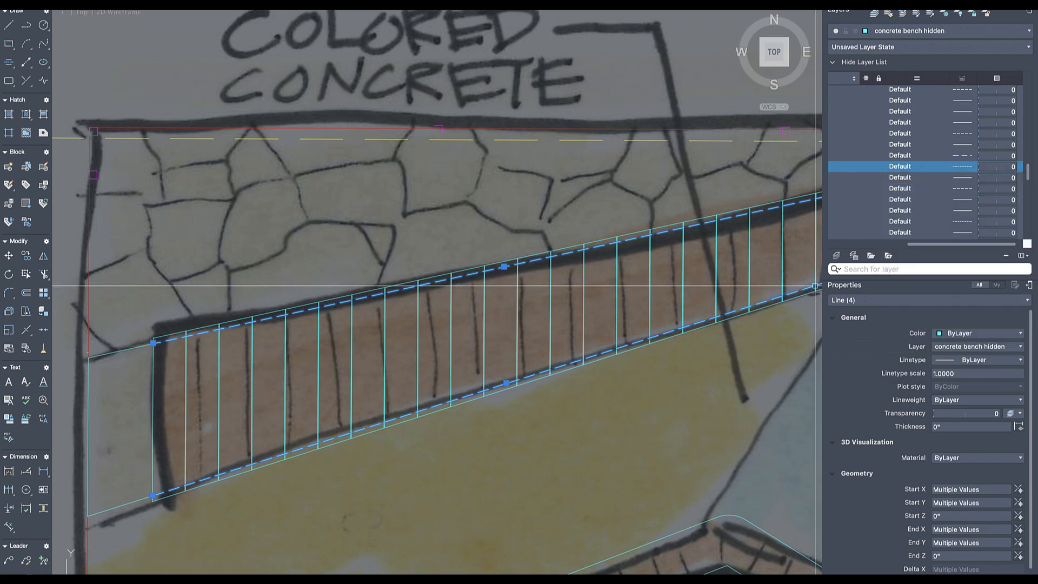
key("Escape")
- Select the board lines of both sections of the west bench together with the short east section's edges
scroll(453, 281, "down", 15)
scroll(464, 276, "up", 15)
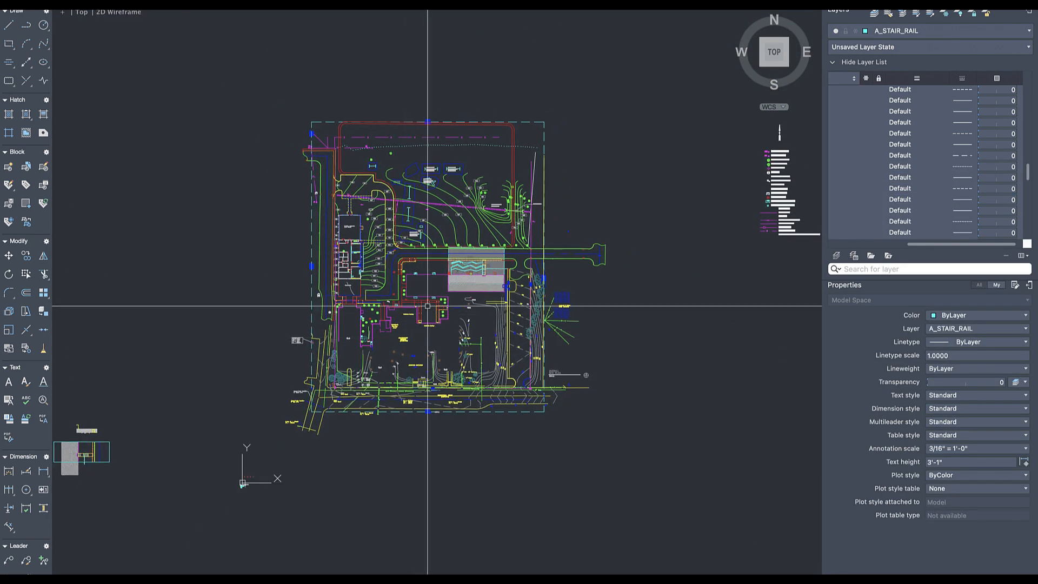
scroll(445, 208, "up", 8)
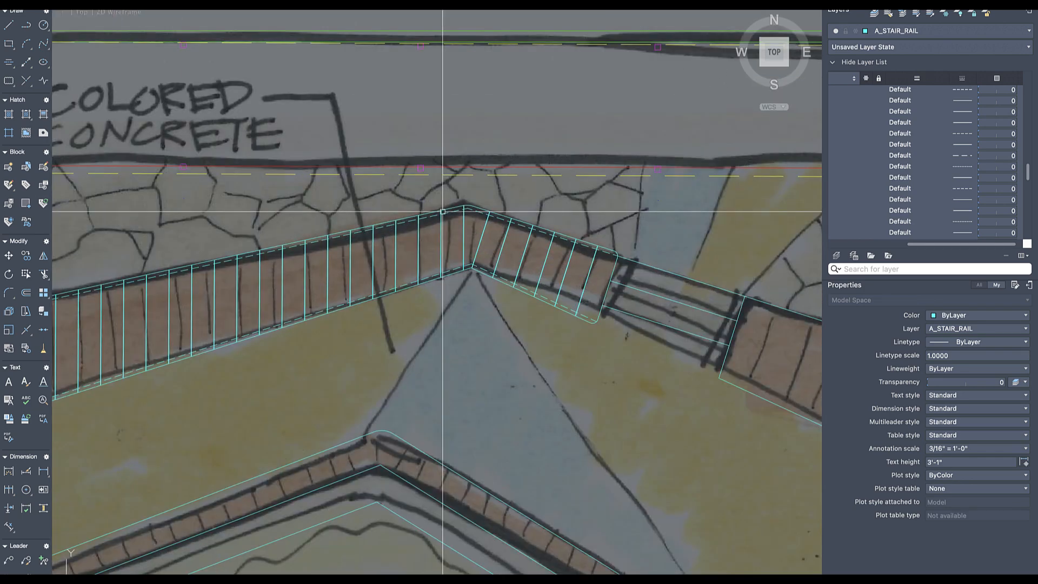
middle_click_drag(483, 277, 618, 297)
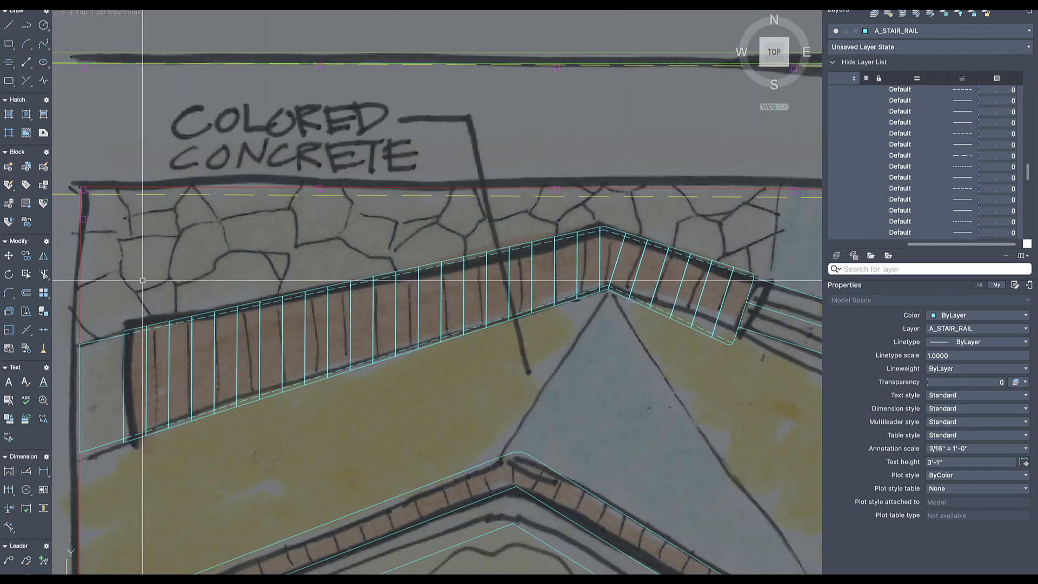
left_click(123, 267)
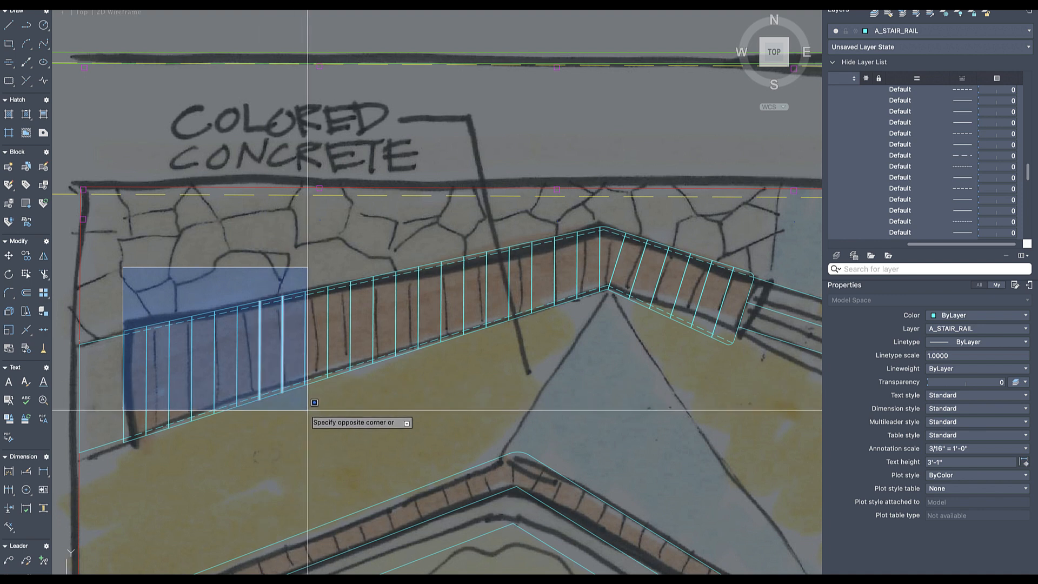
left_click(375, 461)
left_click(108, 298)
left_click(301, 443)
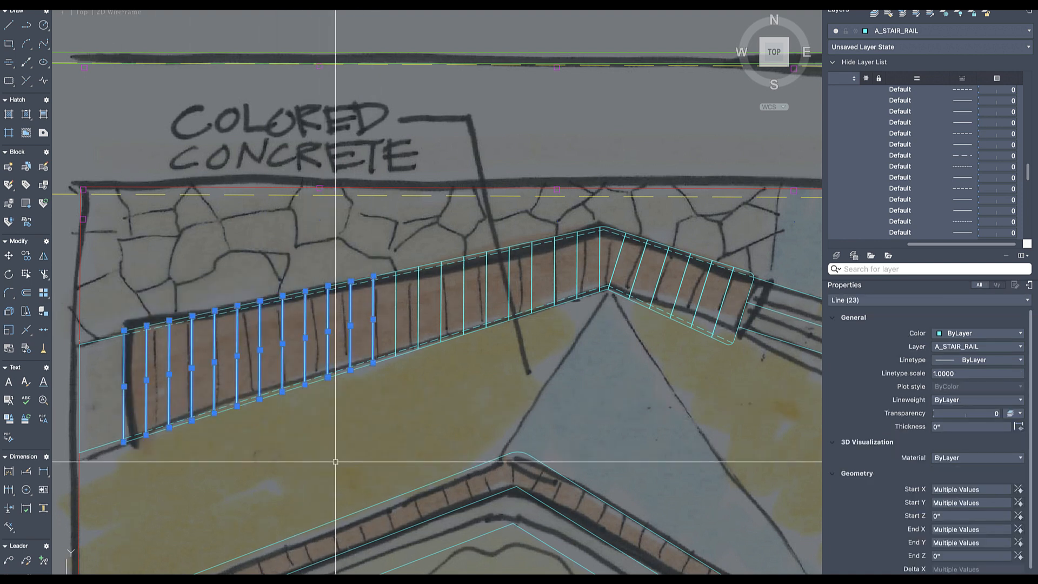
left_click(324, 211)
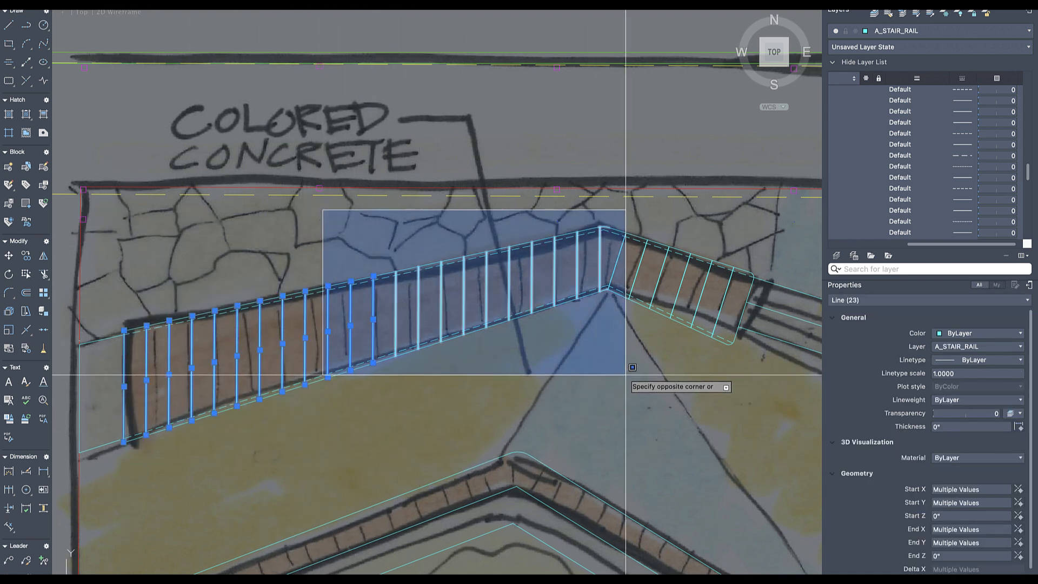
left_click(629, 372)
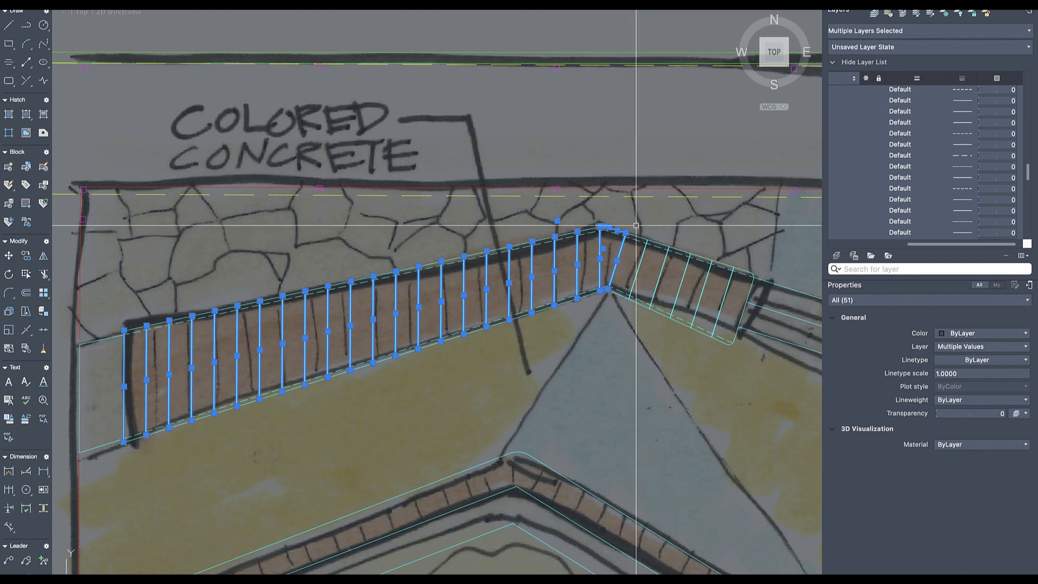
left_click(762, 365)
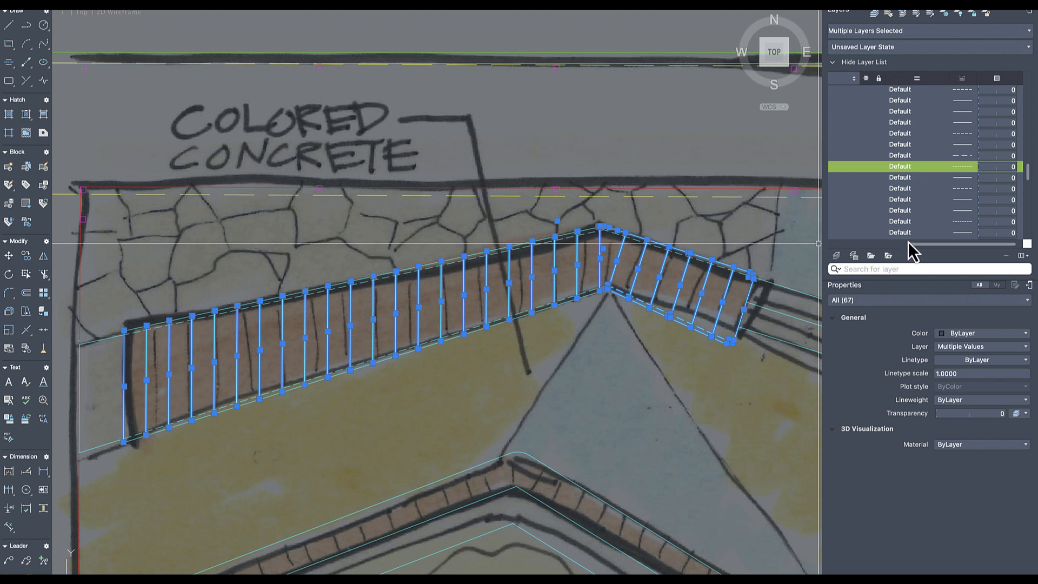
- Create a new layer named "wood slats"
scroll(906, 243, "left", 5)
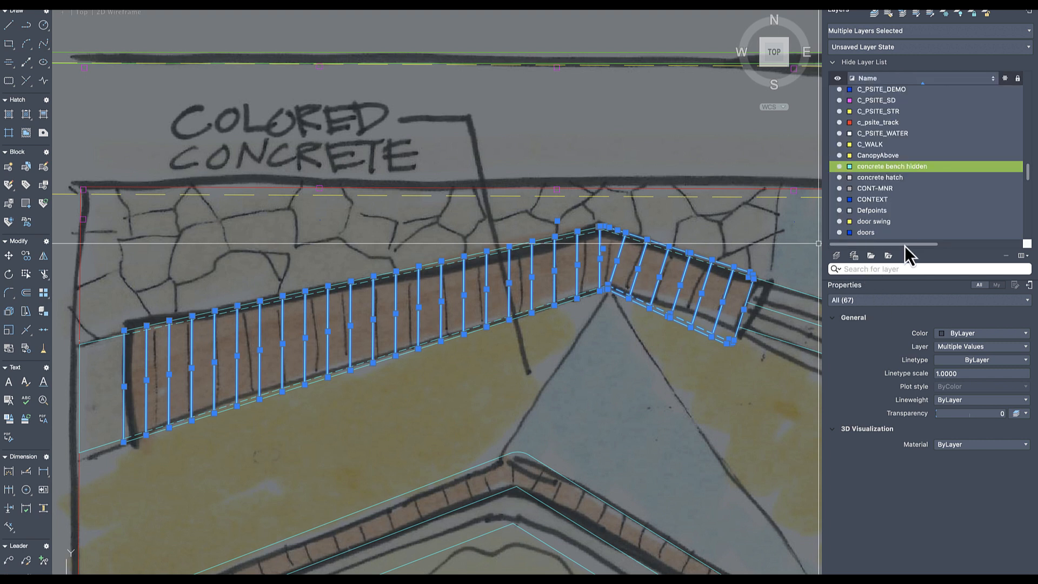
left_click(839, 258)
type("wood slates")
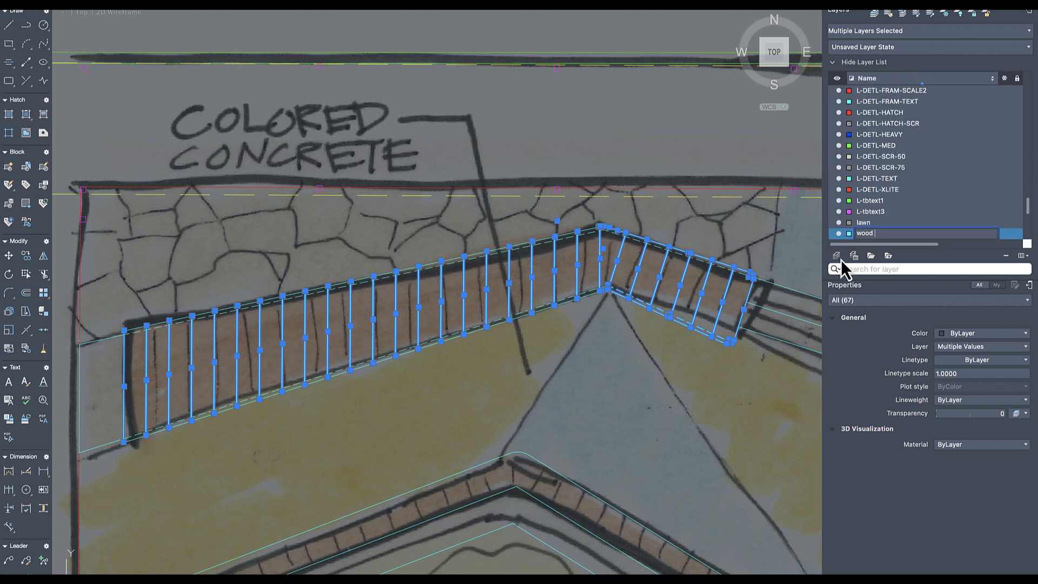
key("BackSpace")
key("BackSpace")
type("s")
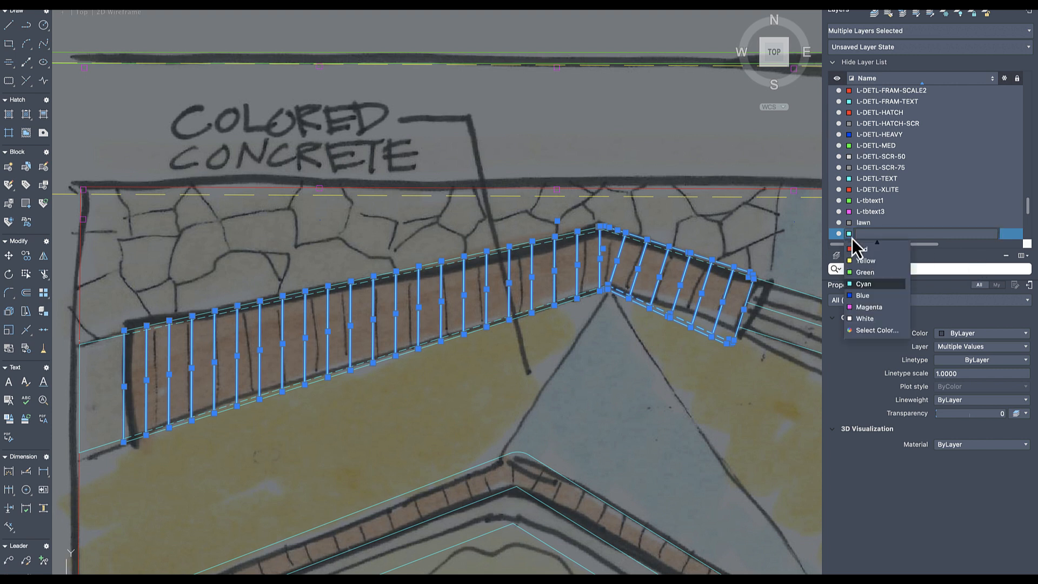
key("Return")
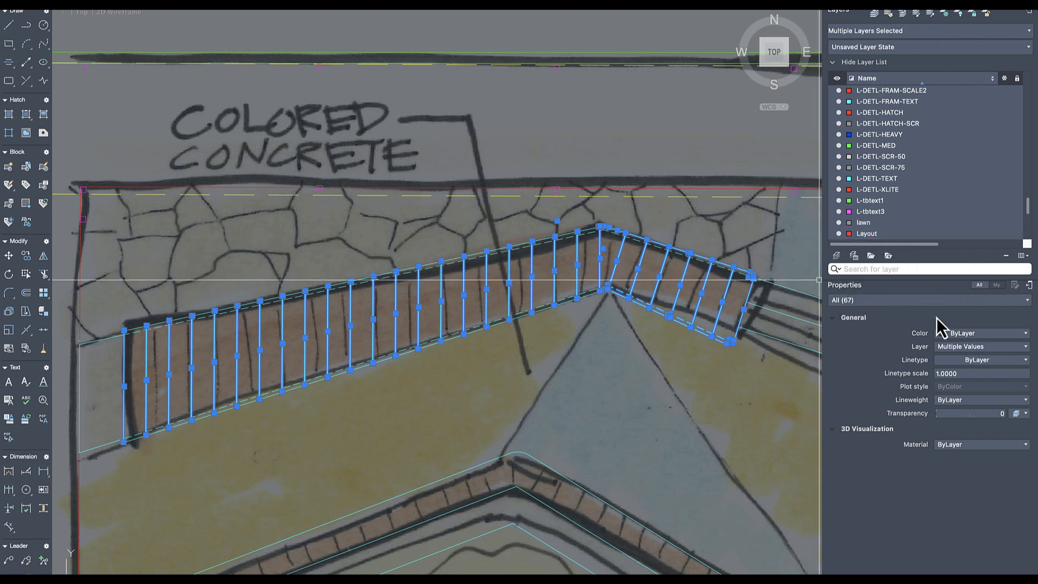
left_click(960, 349)
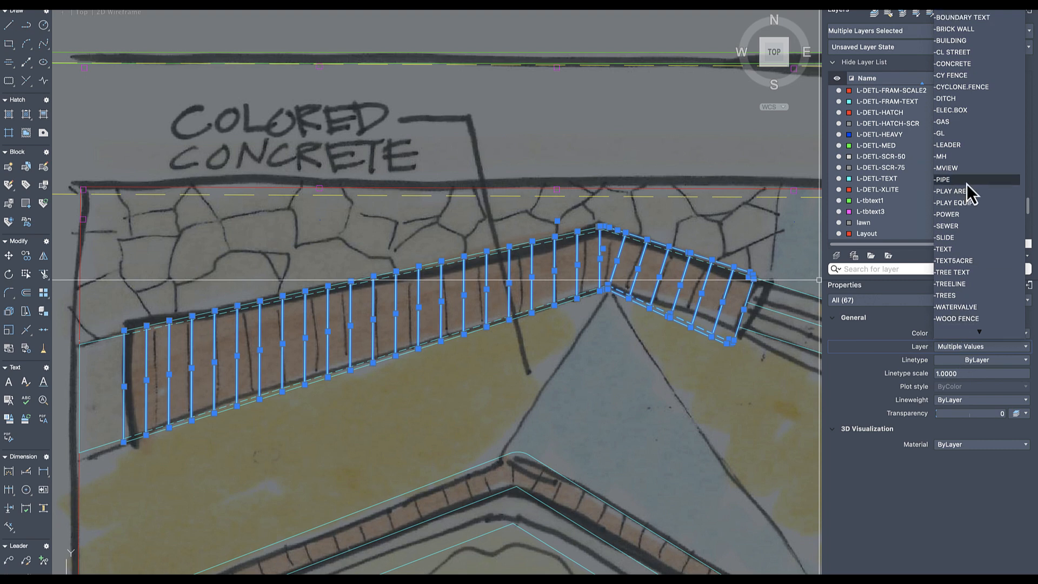
scroll(951, 203, "down", 10)
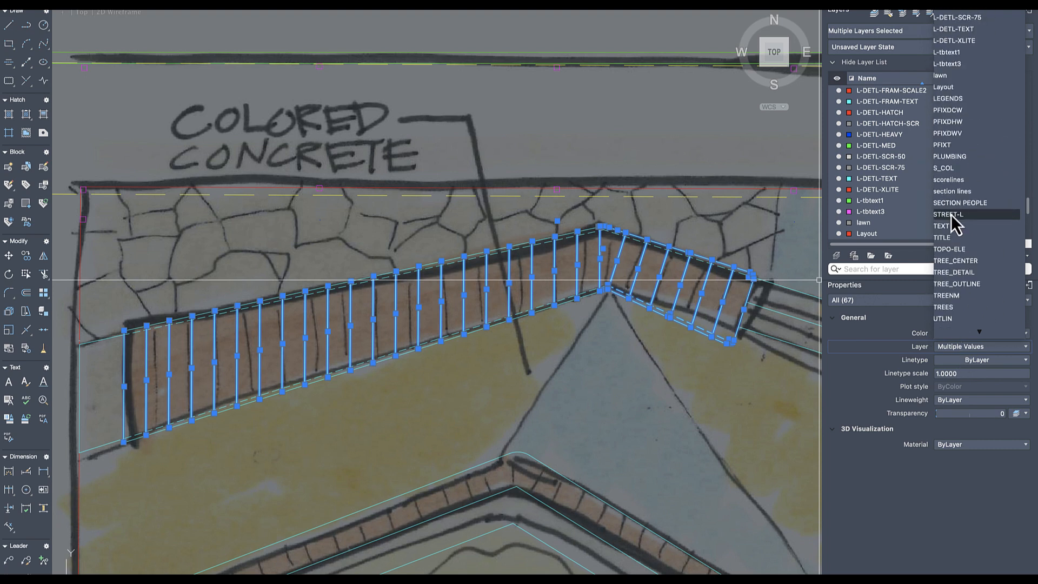
left_click(866, 234)
key("Escape")
- Make "wood slats" the current layer with yellow color and put a board line of the bench's short east section on it
left_click(724, 301)
scroll(871, 216, "down", 10)
left_click(846, 224)
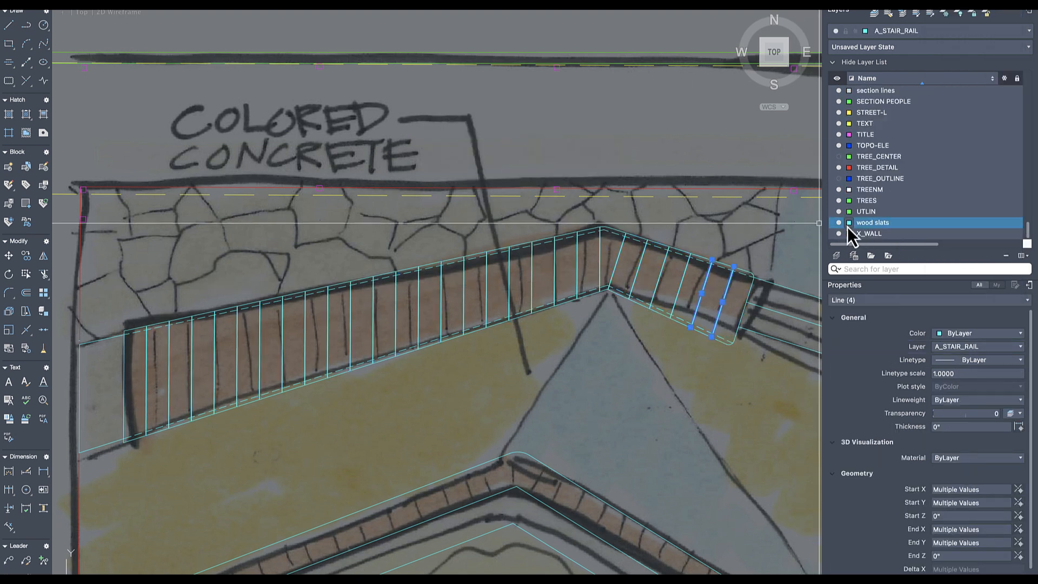
double_click(847, 224)
key("Escape")
- Match the properties of the "wood slats" board line onto the bench's other board lines and outer edges
type("ma")
key("Return")
left_click(722, 302)
middle_click_drag(718, 326, 397, 343)
key("Return")
- Draw a line from the peak corner of the lower bench's inner edge up to the west bench's lower edge
scroll(443, 333, "down", 8)
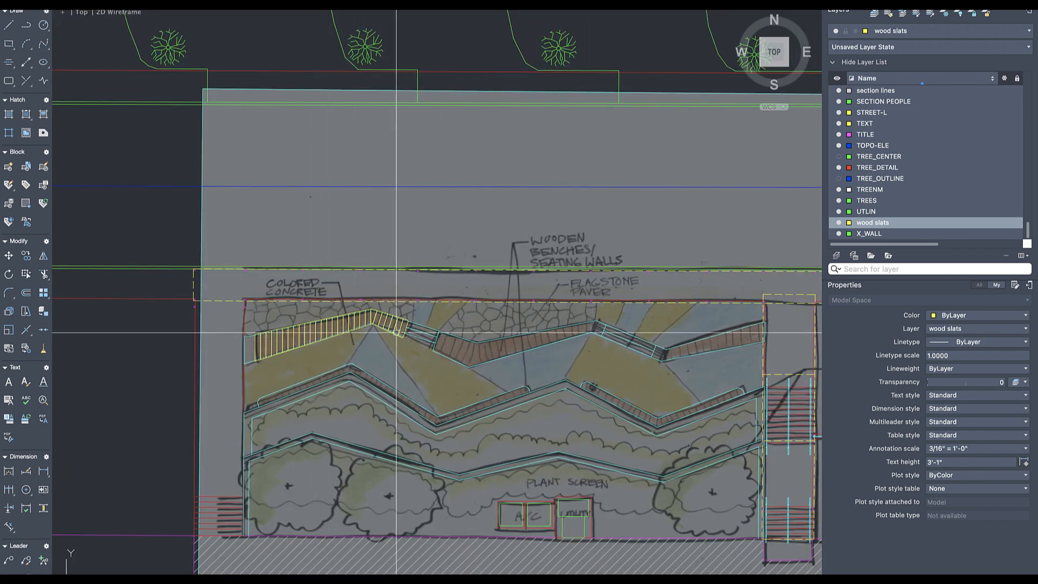
scroll(405, 363, "up", 2)
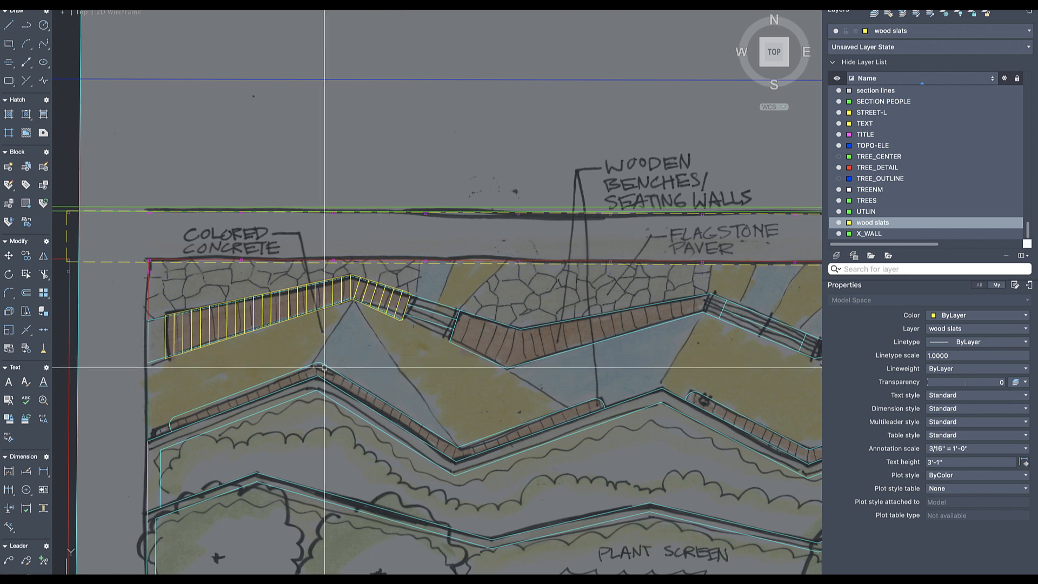
scroll(324, 367, "up", 2)
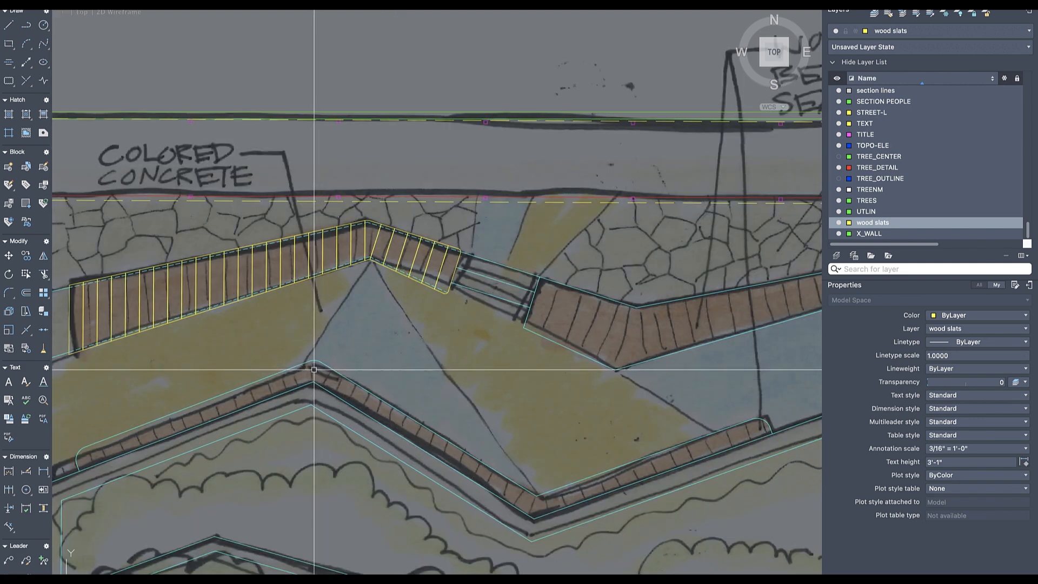
middle_click_drag(315, 354, 405, 354)
type("l")
key("Return")
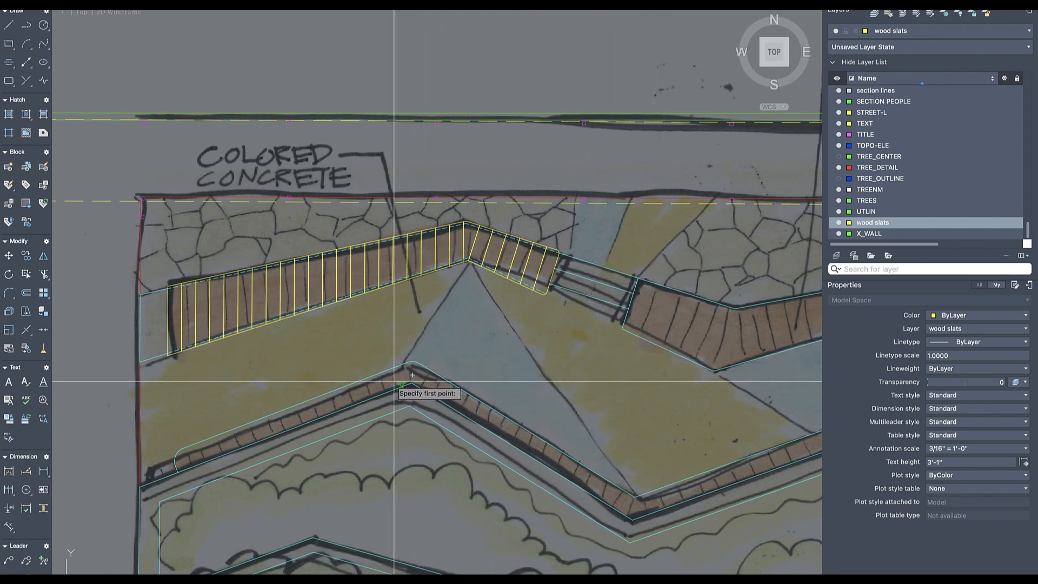
scroll(400, 379, "up", 2)
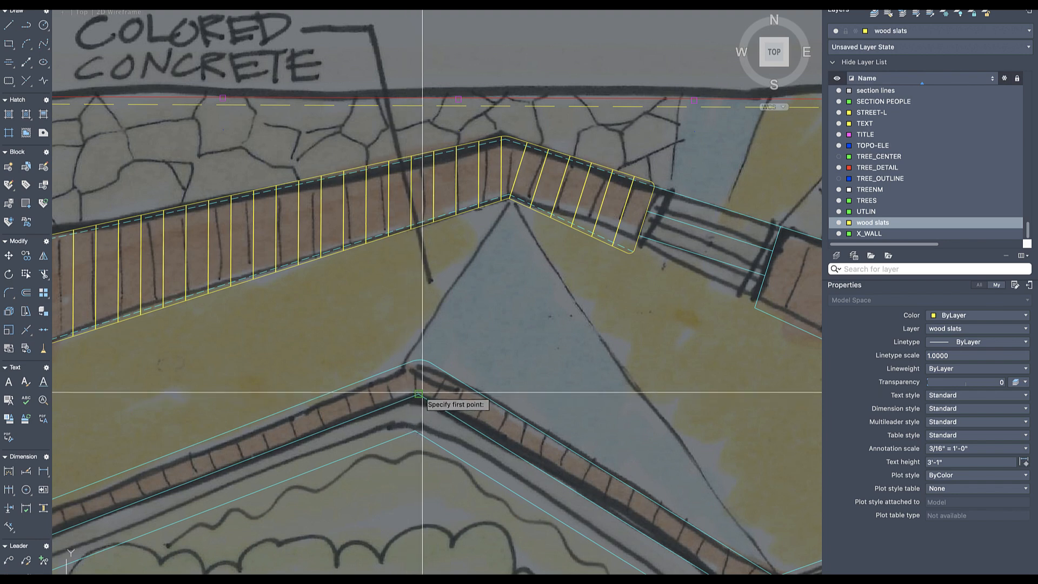
left_click(420, 394)
scroll(460, 214, "up", 4)
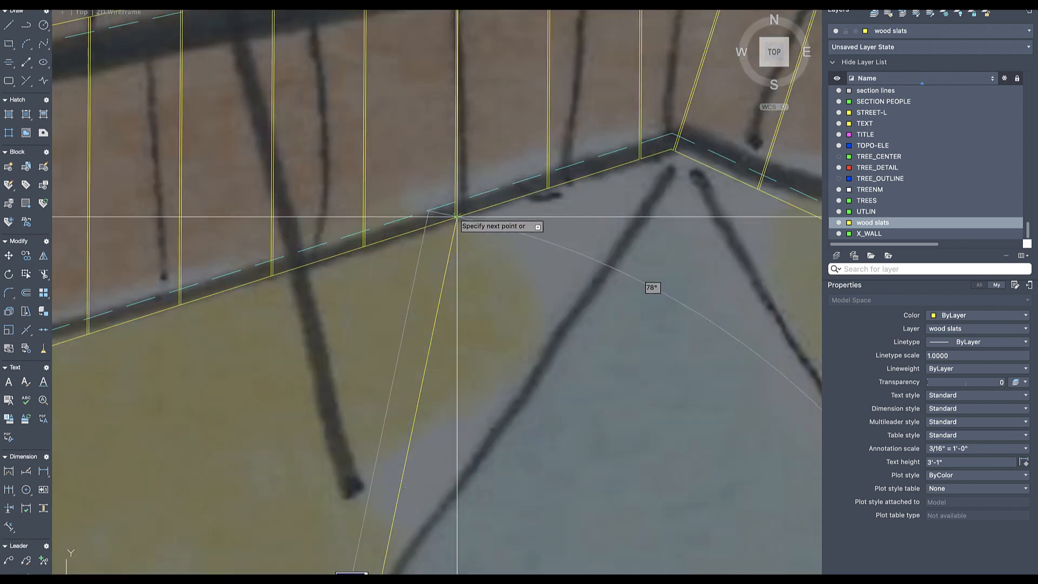
middle_click_drag(445, 213, 469, 284)
scroll(451, 247, "down", 2)
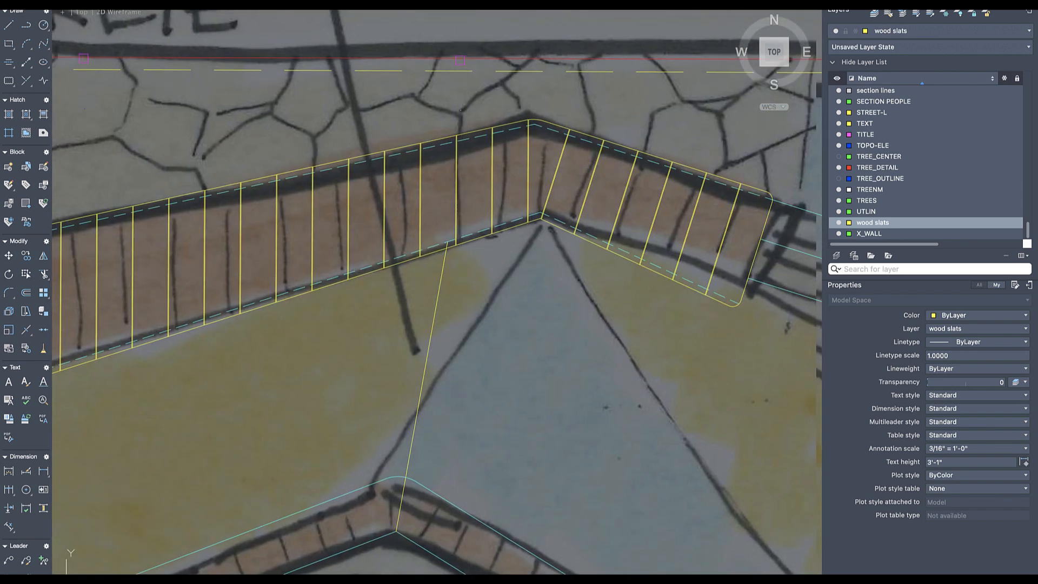
- Draw a line from the west bench's inside bend down to the valley corner of the lower bench
key("Return")
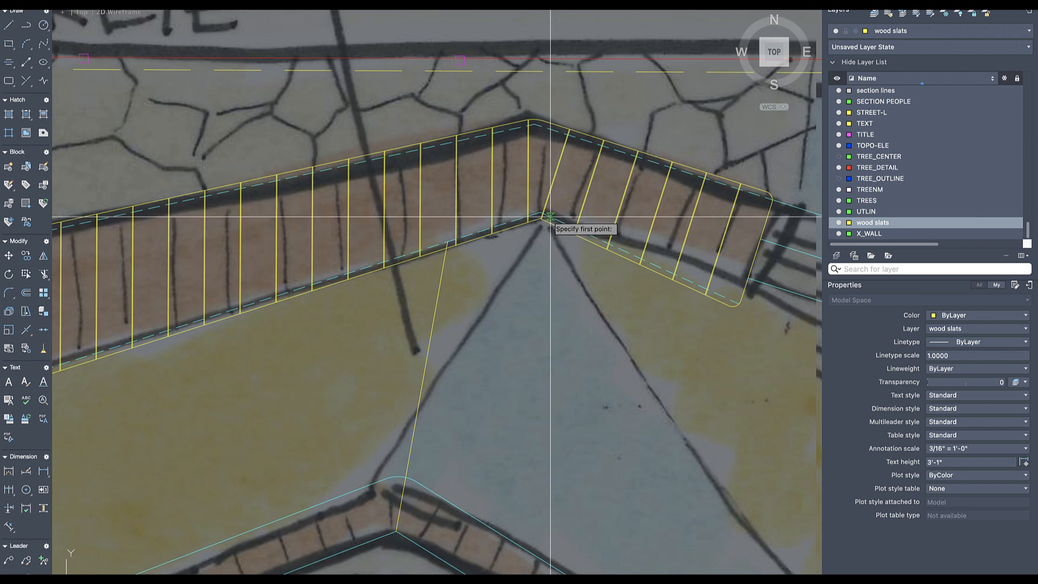
left_click(543, 214)
scroll(541, 227, "down", 2)
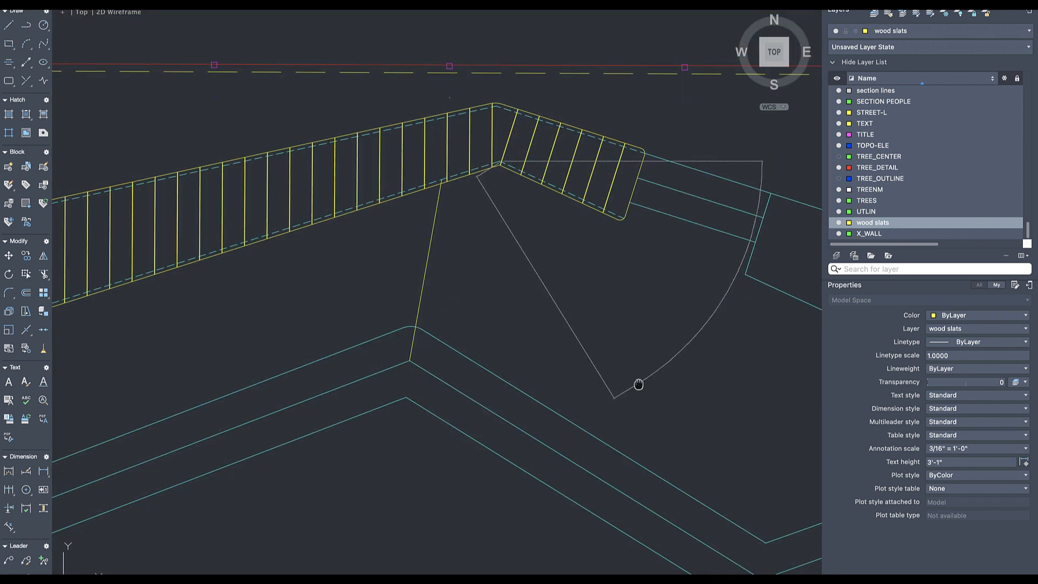
scroll(649, 392, "down", 1)
scroll(627, 392, "up", 3)
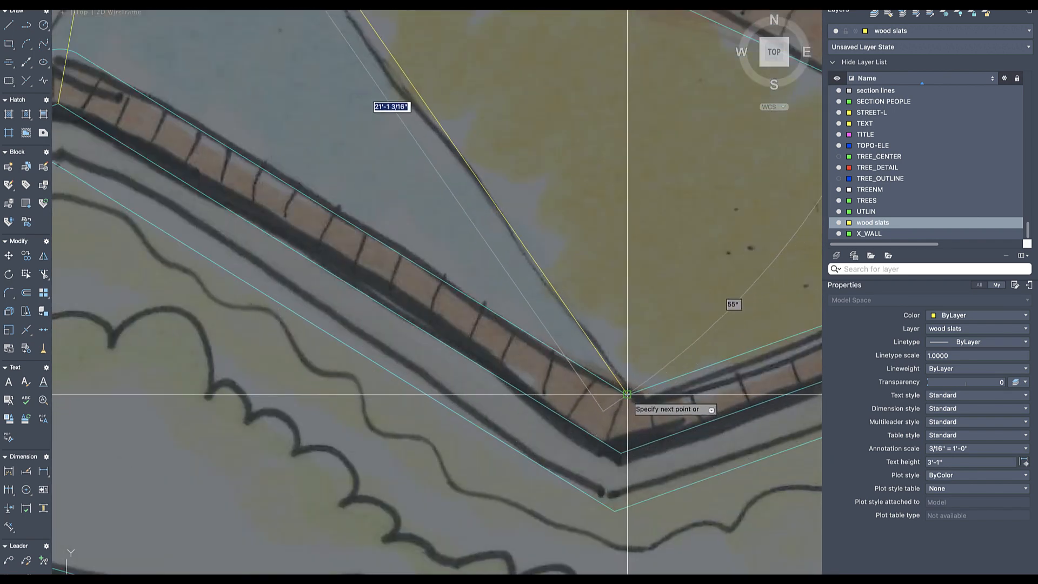
left_click(620, 452)
scroll(621, 410, "down", 3)
scroll(589, 416, "up", 1)
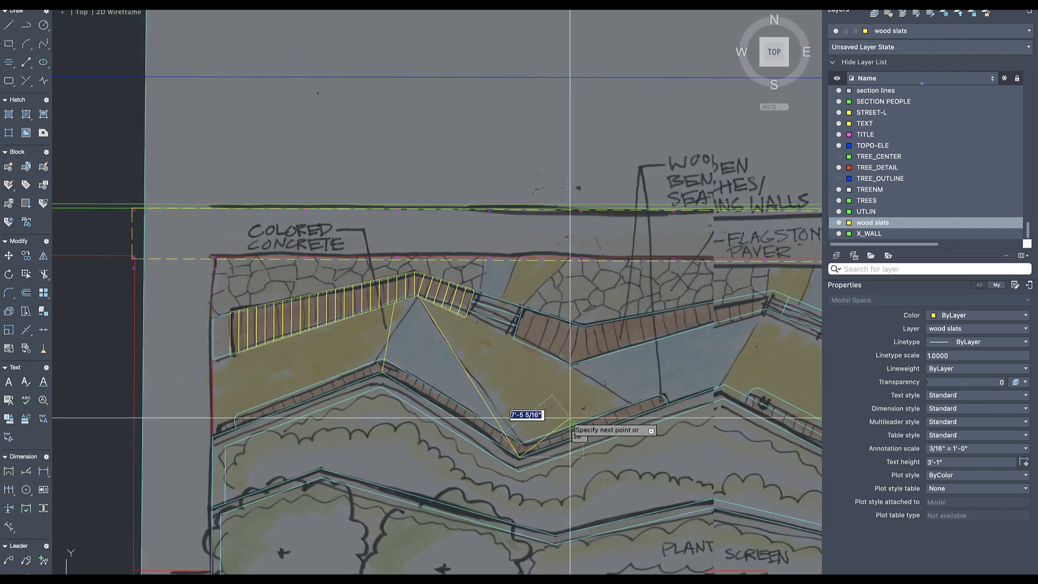
scroll(575, 380, "up", 3)
left_click(565, 344)
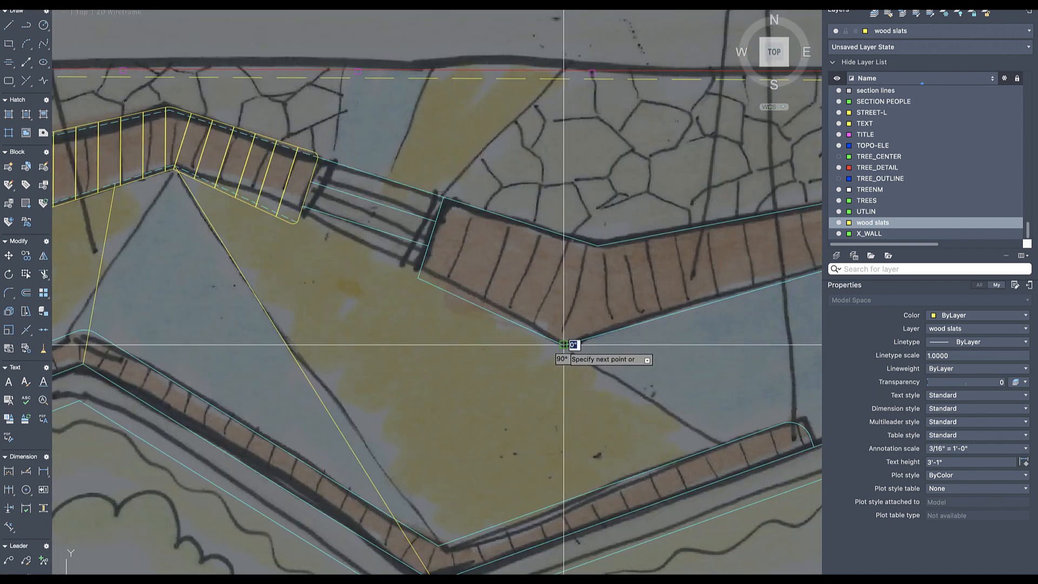
middle_click_drag(728, 442, 696, 422)
key("Escape")
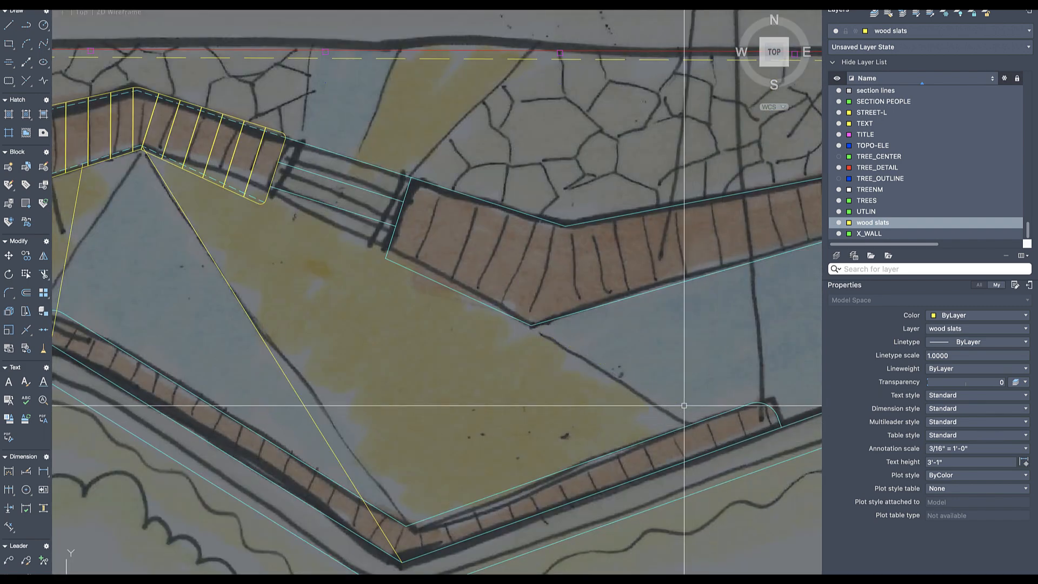
- Extend the lower edge line of the bench east of the steps past its bend down to the lower bench
type("ex")
key("Return")
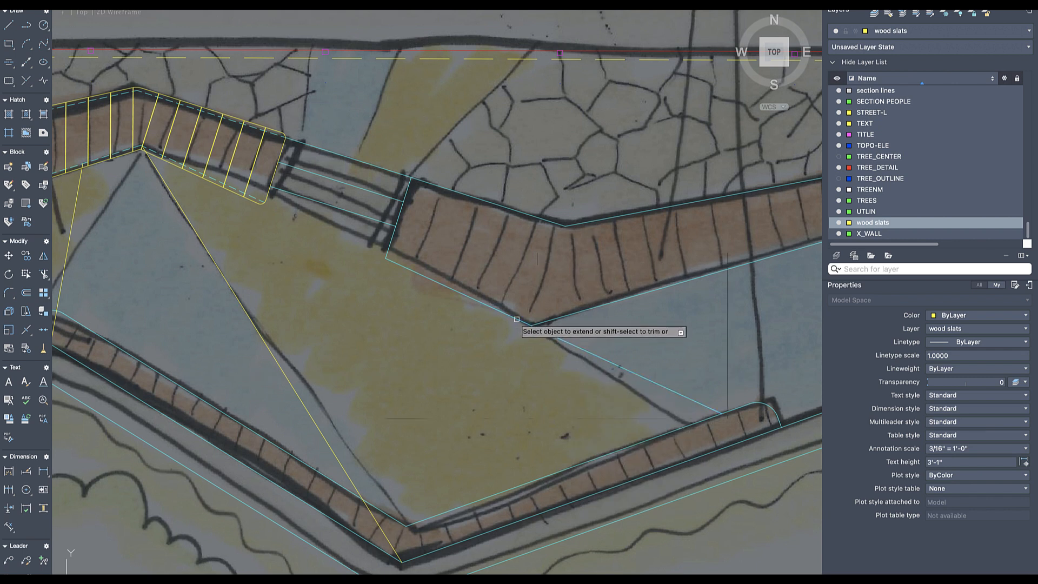
key("Escape")
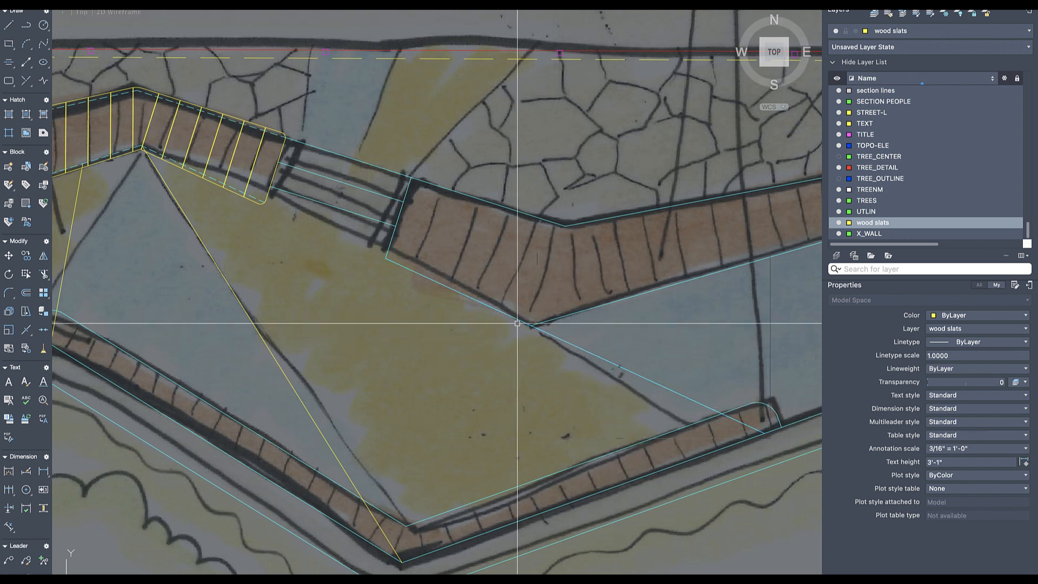
key("Return")
left_click(608, 358)
key("Escape")
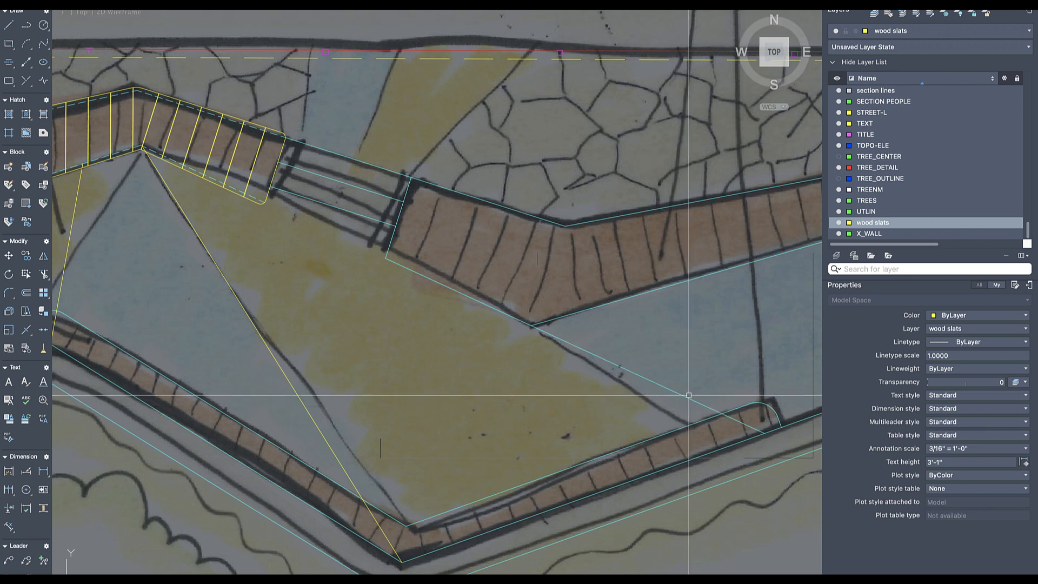
- Trim the extended bench line between the bend and the lower bench, and extend the leftover stub back to the bend as a separate line
type("tr")
key("Return")
left_click(626, 369)
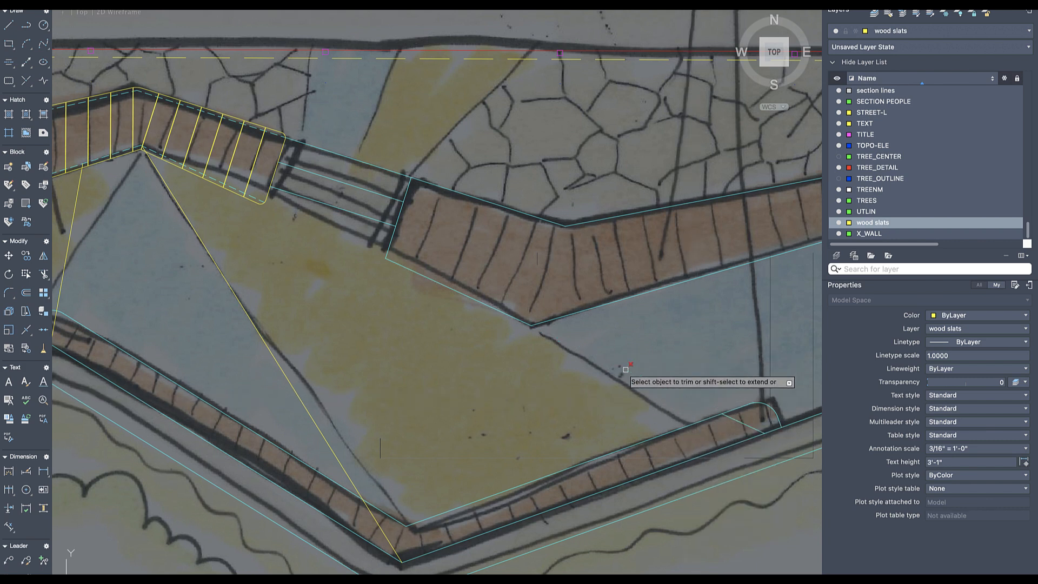
key("Escape")
type("ex")
key("Return")
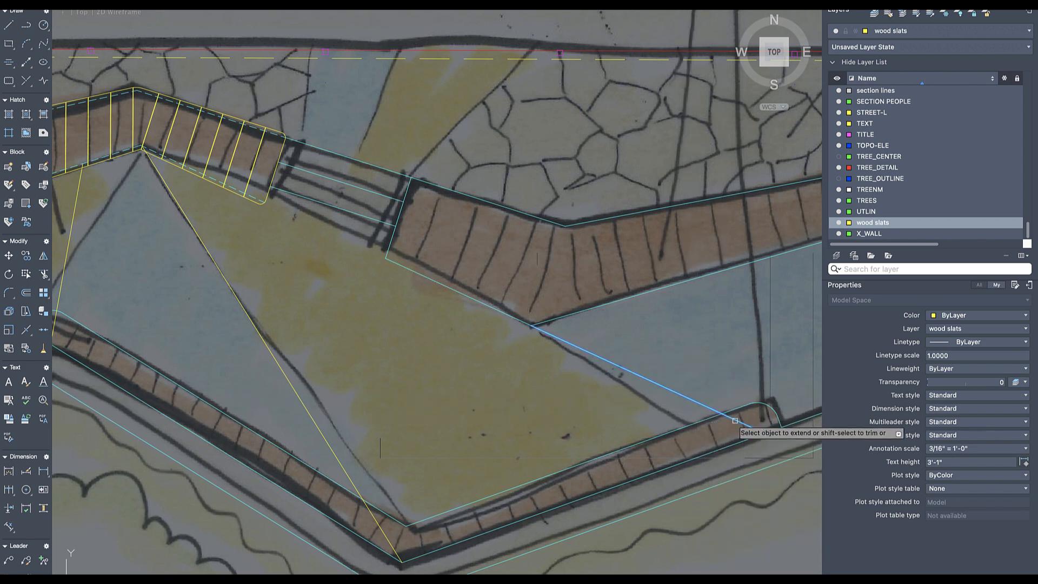
left_click(726, 416)
key("Escape")
scroll(632, 378, "down", 4)
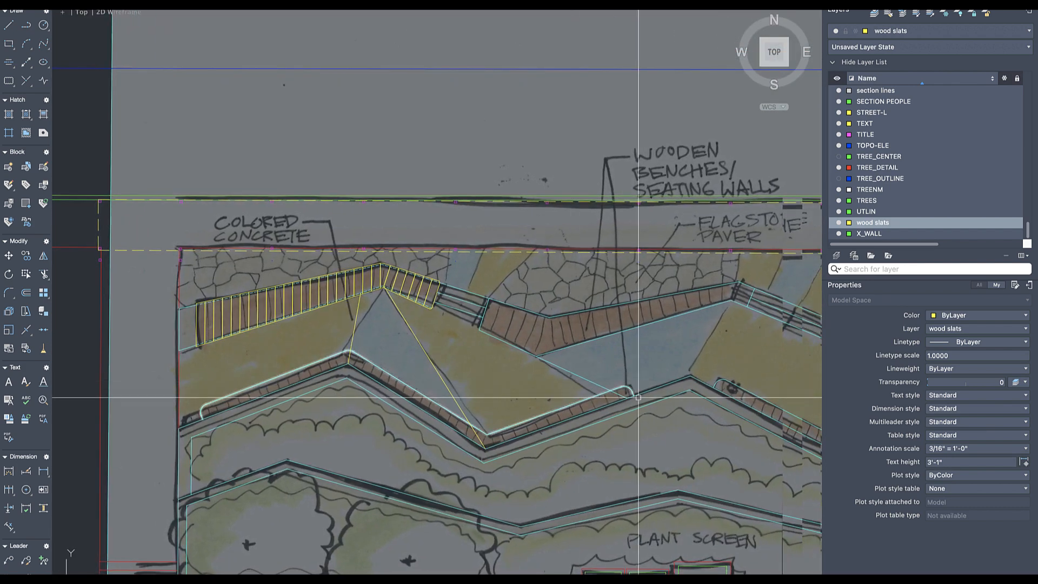
- Create a layer named "concrete joints" and set its color to red
left_click(611, 388)
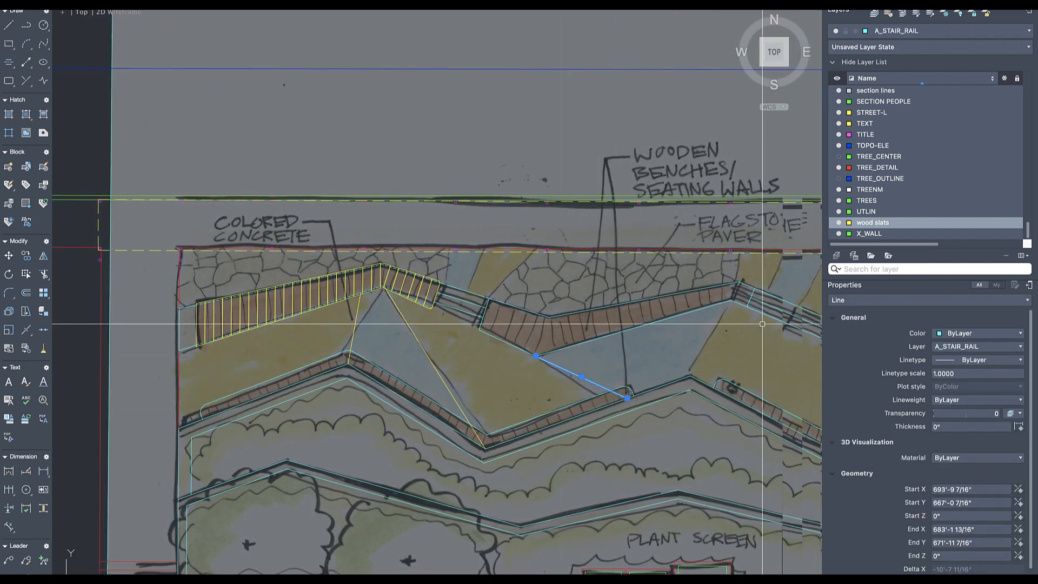
key("Escape")
left_click(838, 256)
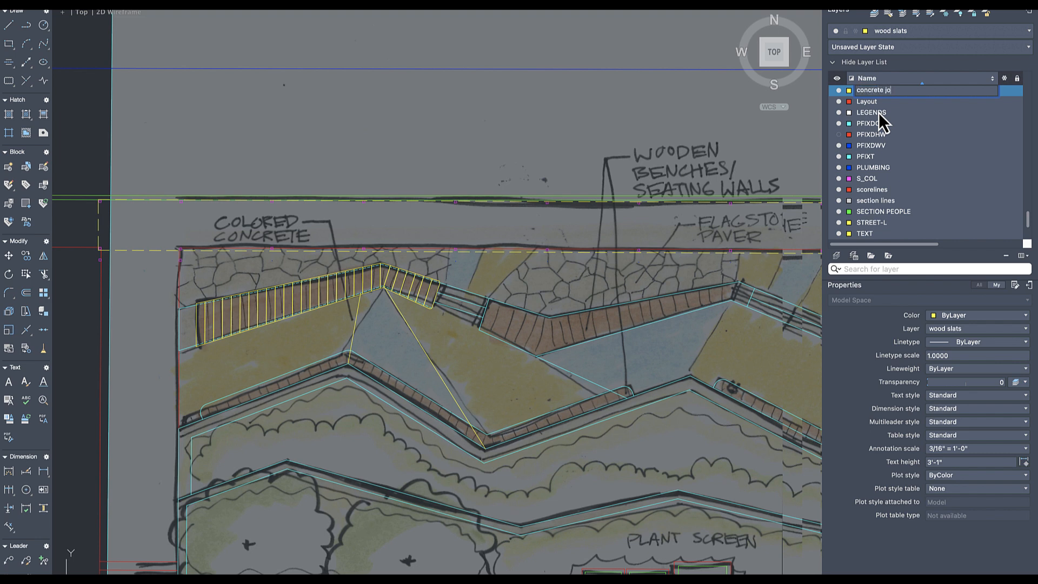
key("Return")
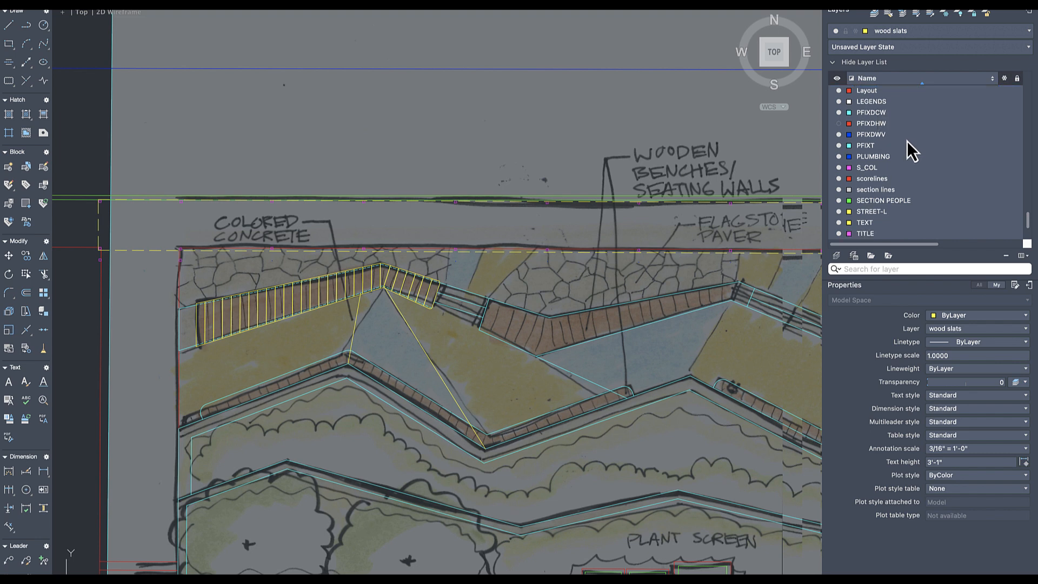
scroll(911, 145, "up", 5)
scroll(912, 147, "down", 5)
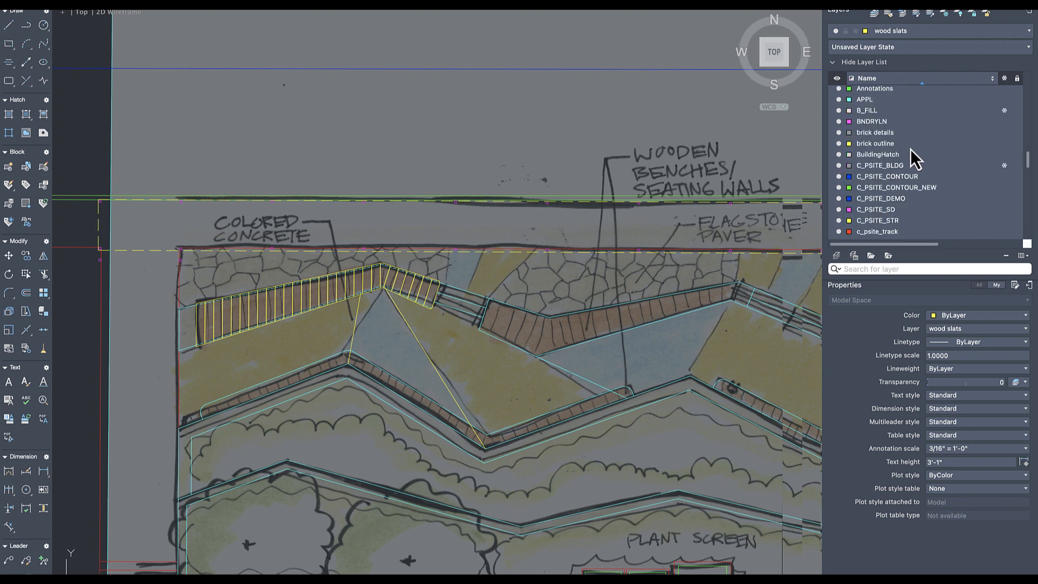
left_click(852, 210)
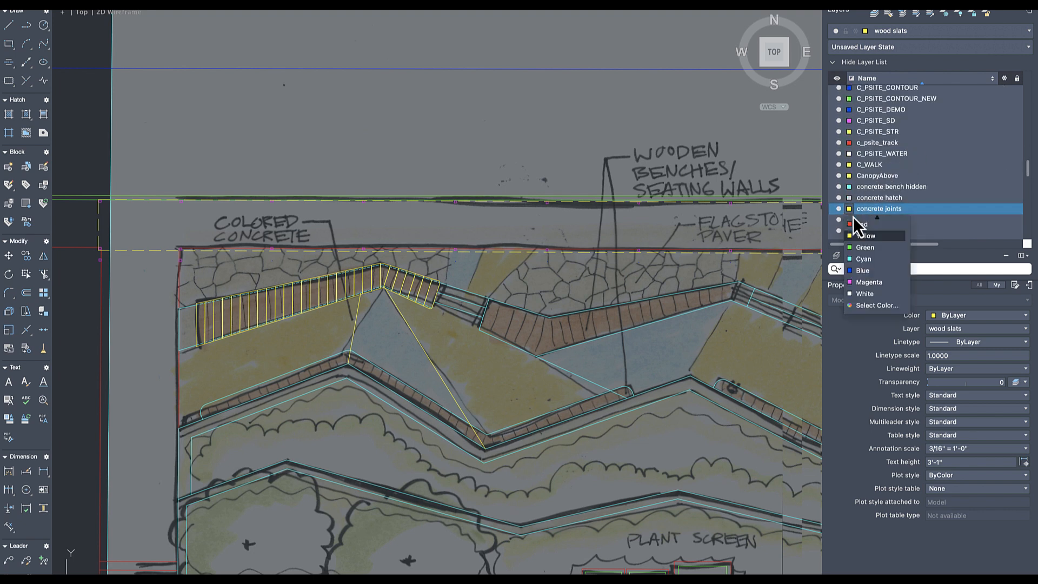
left_click(855, 223)
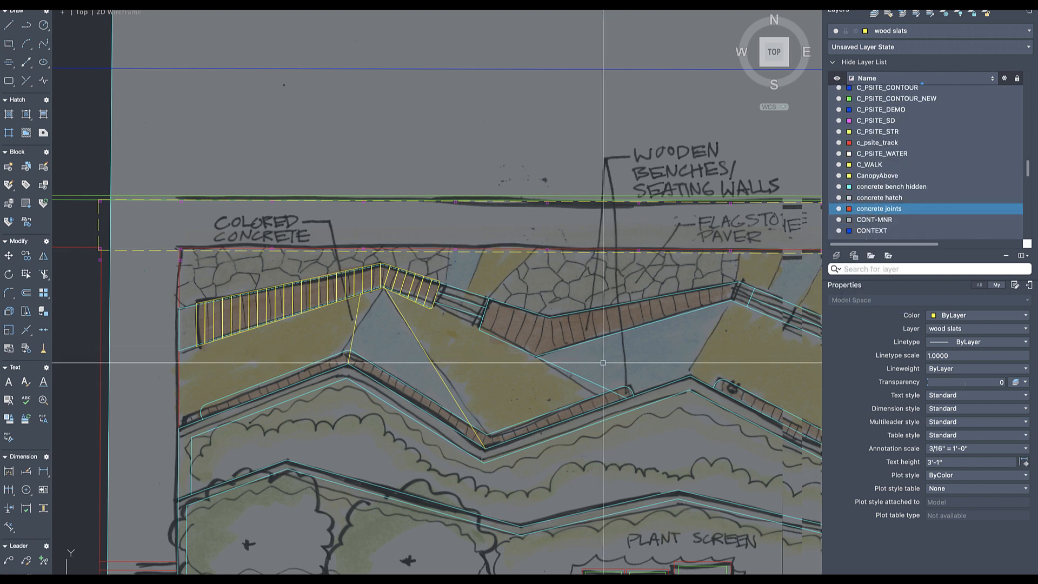
- Move the three concrete division lines between the upper and lower benches onto the "concrete joints" layer
left_click(609, 390)
left_click(433, 337)
left_click(357, 346)
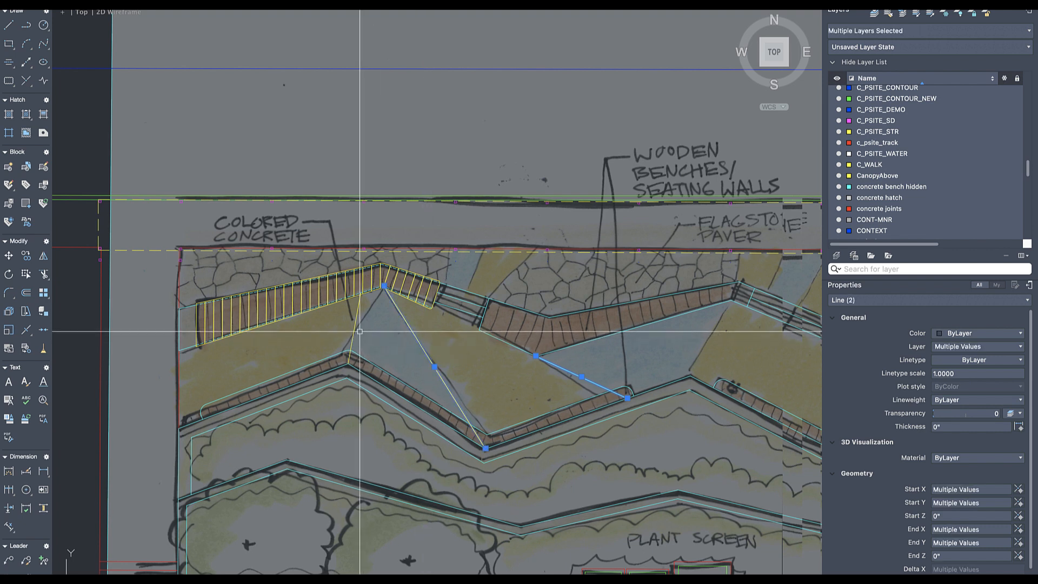
left_click(975, 350)
scroll(987, 99, "up", 5)
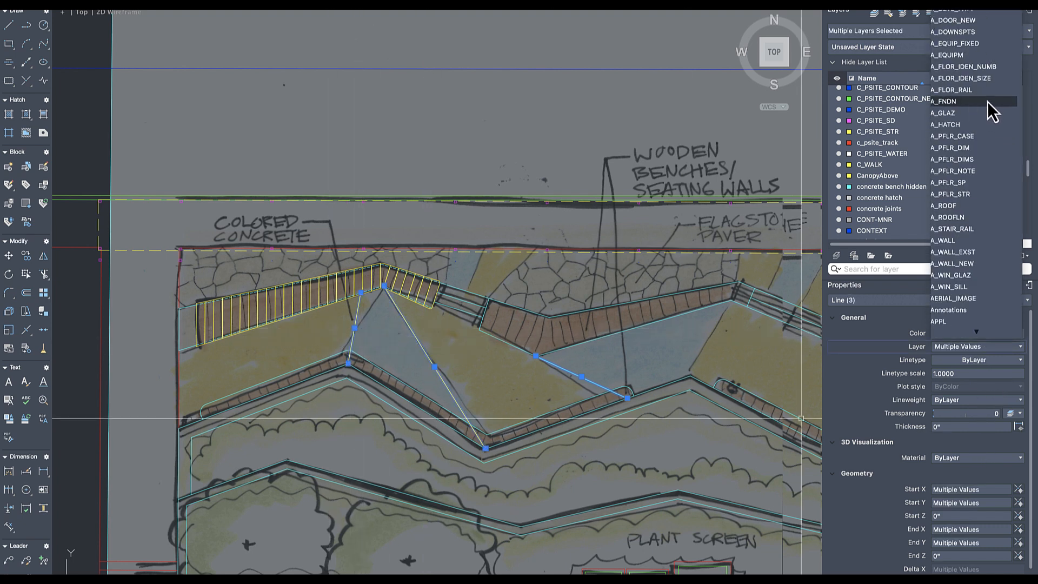
scroll(981, 116, "down", 6)
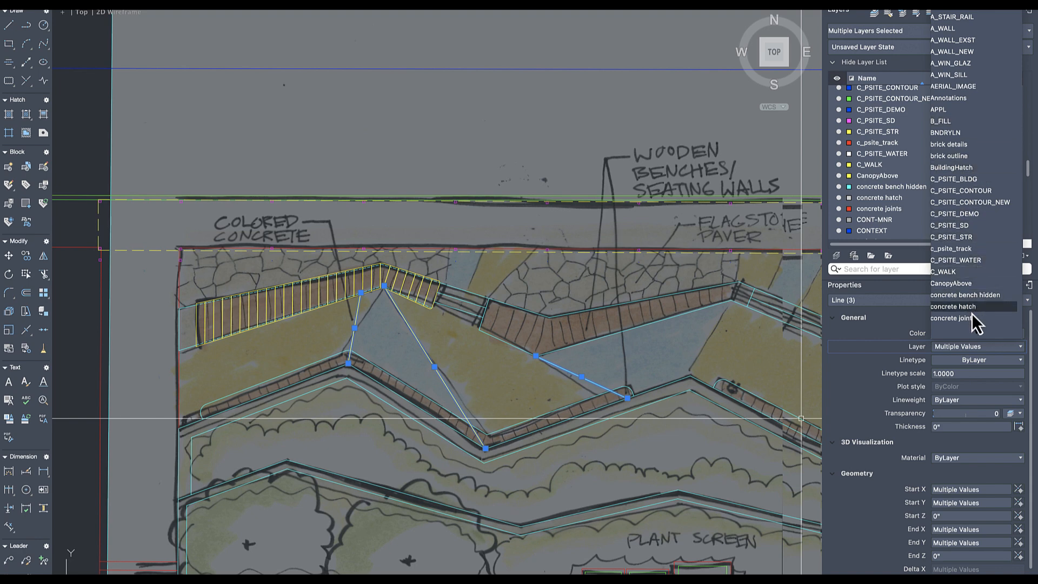
left_click(971, 318)
key("Escape")
- Draw a line from the east bench's inner corner beside the second steps down to the peak of the lower wall
middle_click_drag(540, 338, 537, 340)
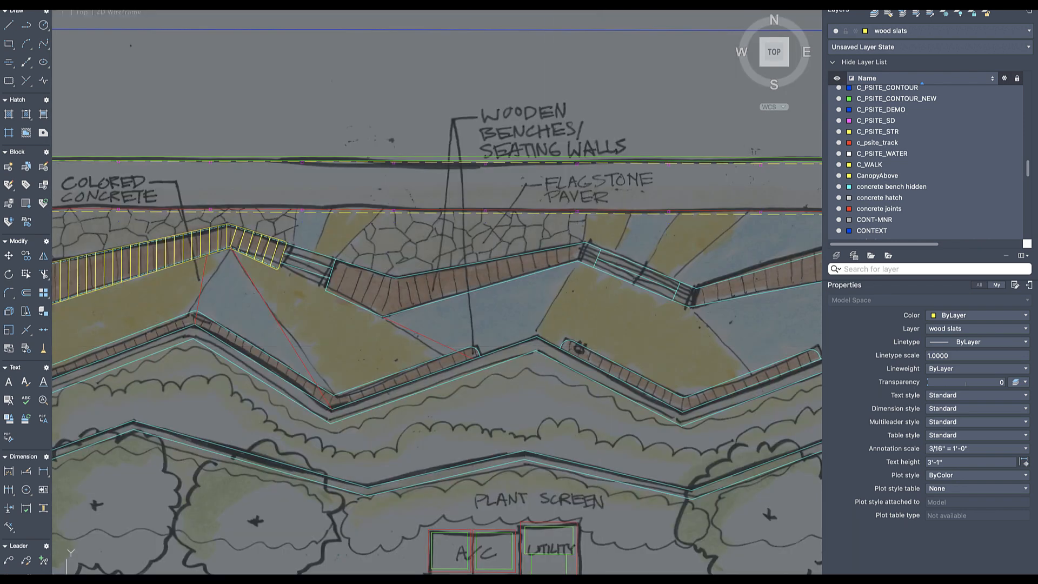
scroll(541, 339, "up", 4)
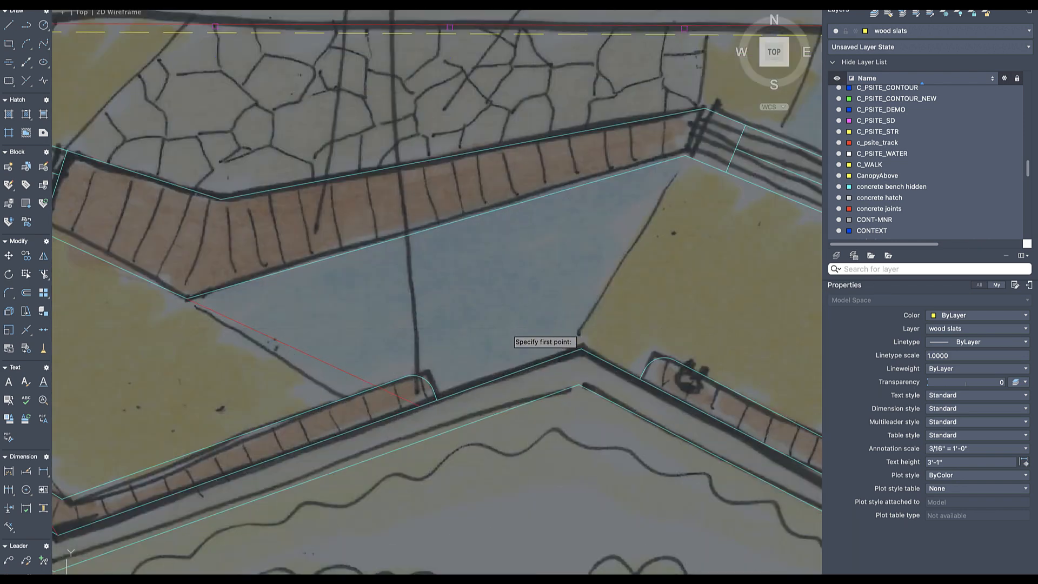
left_click(685, 155)
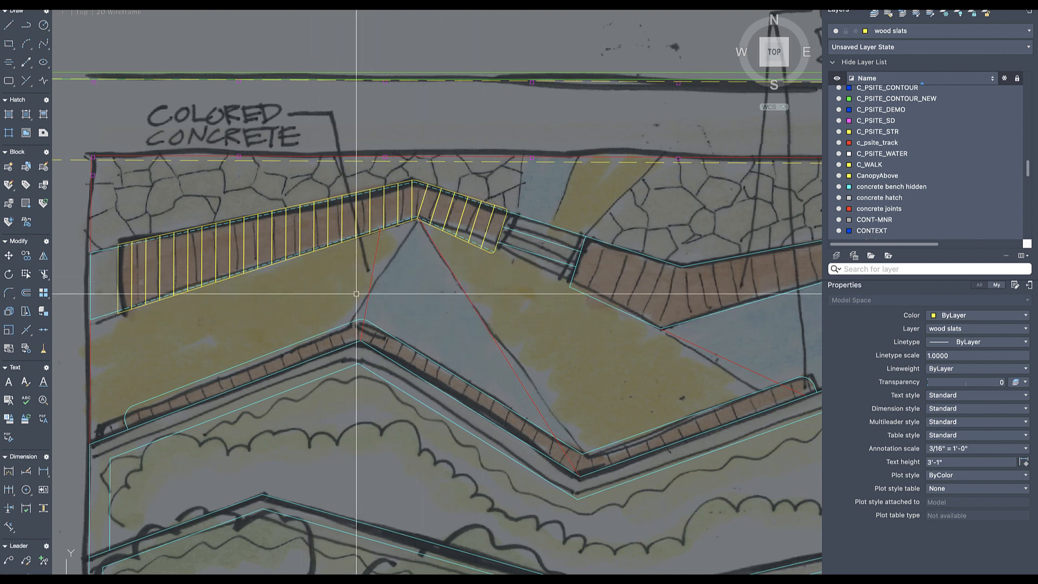
- Hatch the two yellow concrete areas on either side of the blue triangle below the west bench
type("h")
key("Return")
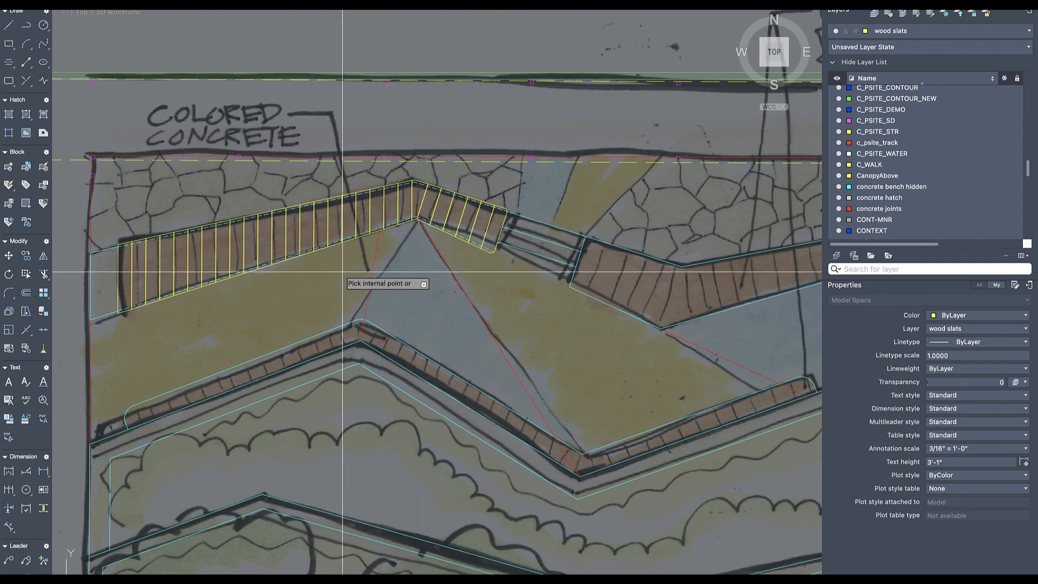
left_click(343, 274)
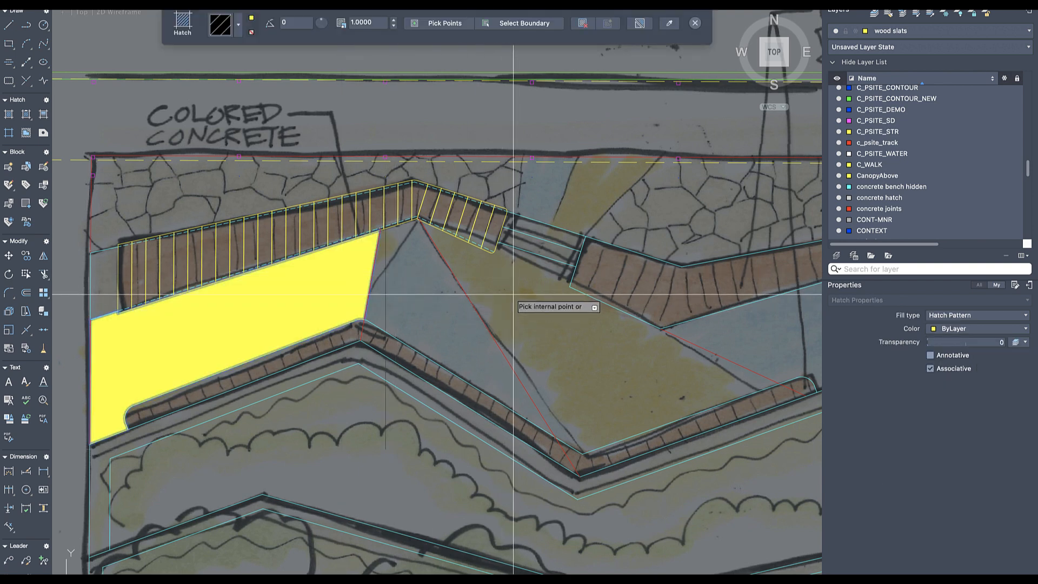
left_click(475, 315)
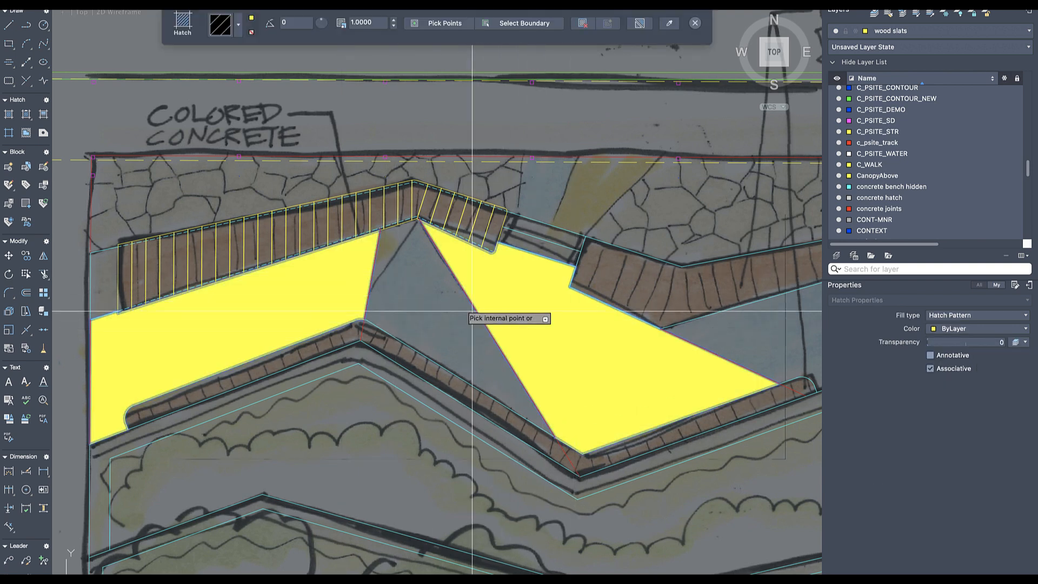
key("Return")
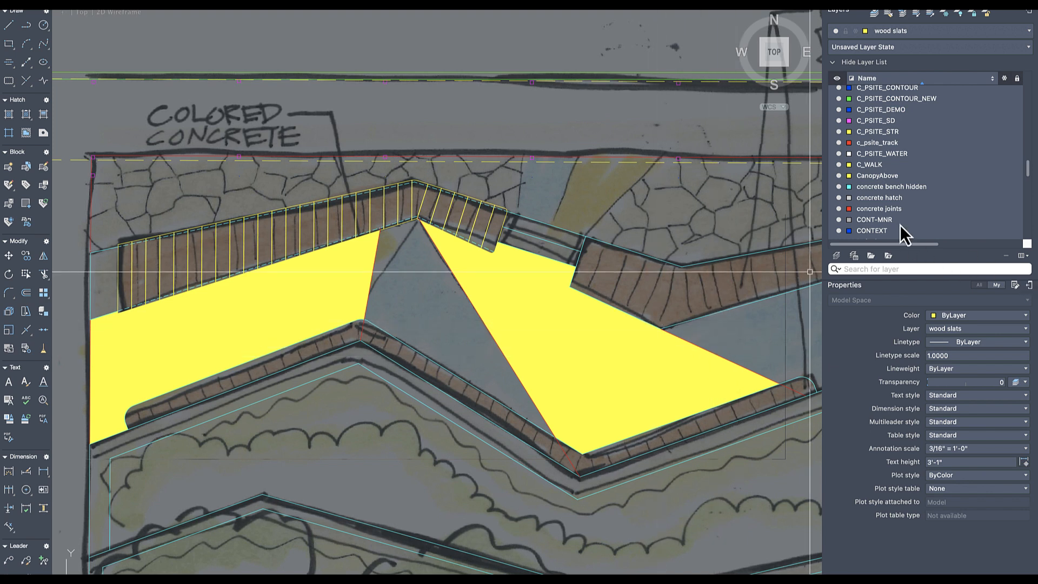
- Create a yellow layer named "stained conc hatch" and set its transparency to 78
left_click(839, 257)
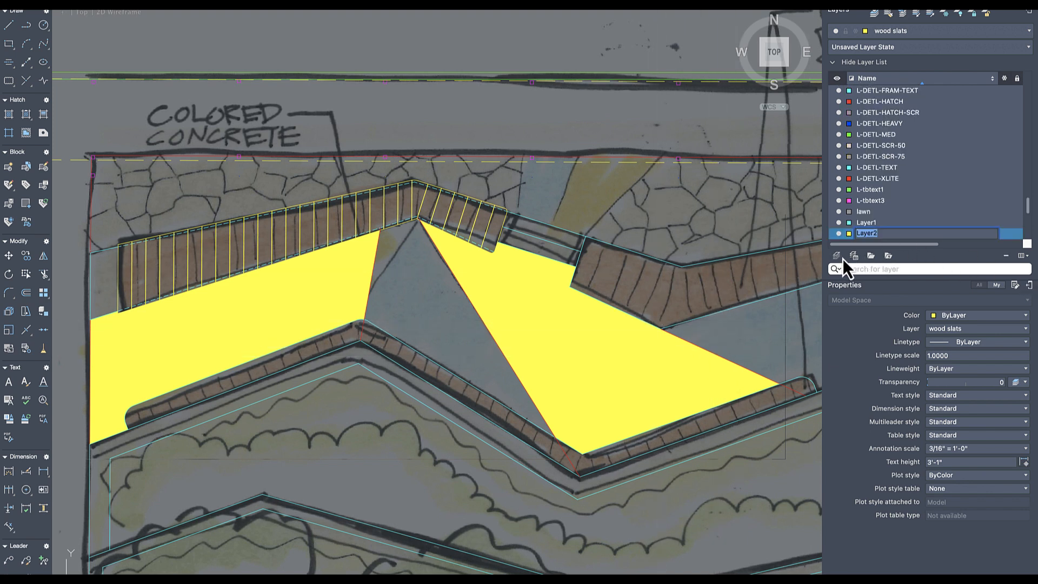
type("stain")
type("ed conc")
type("rete")
key("Return")
scroll(919, 201, "down", 10)
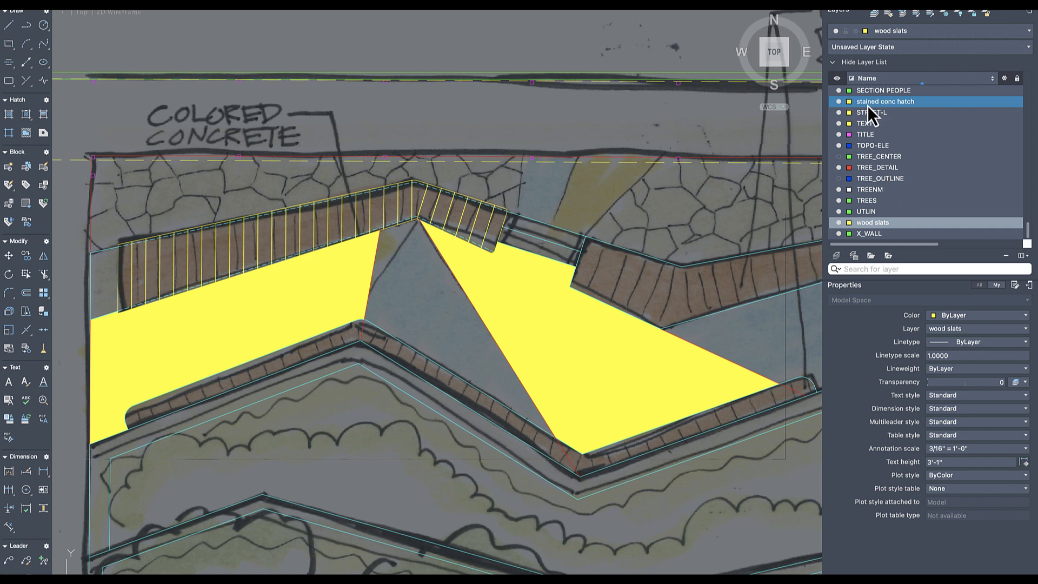
left_click(850, 103)
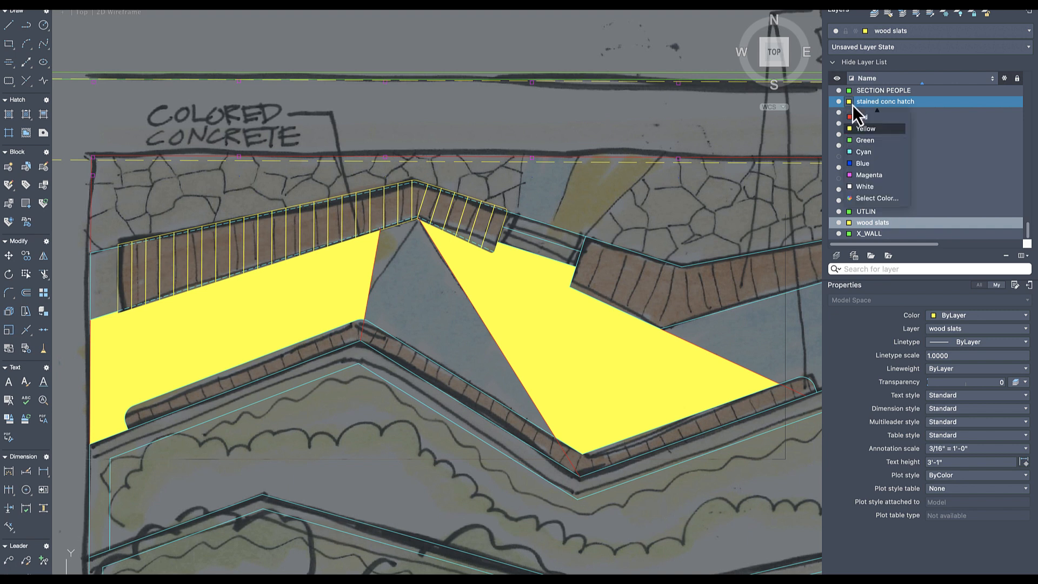
left_click(866, 131)
left_click_drag(901, 248, 990, 239)
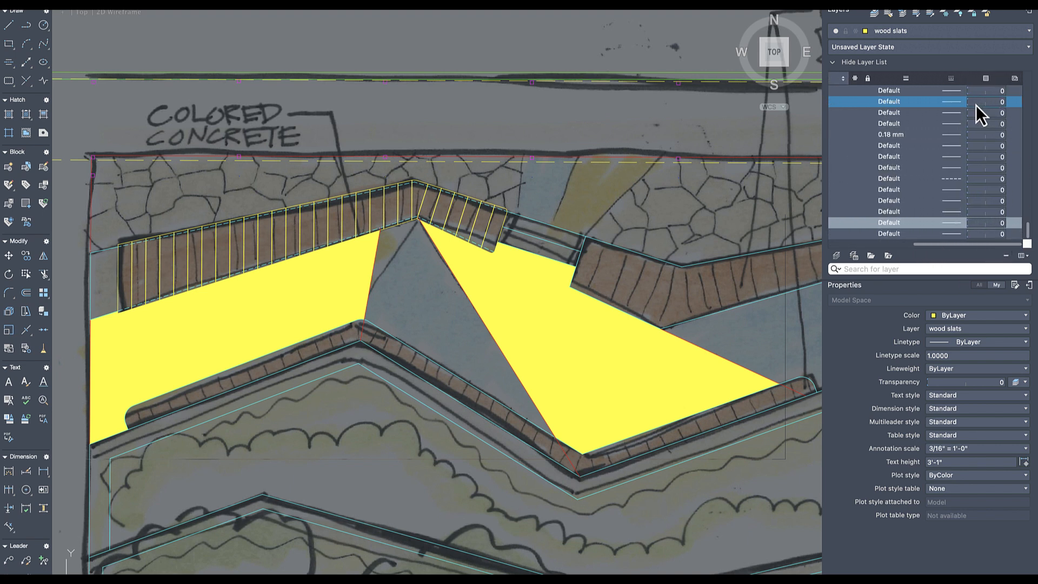
left_click_drag(954, 248, 980, 243)
left_click(999, 105)
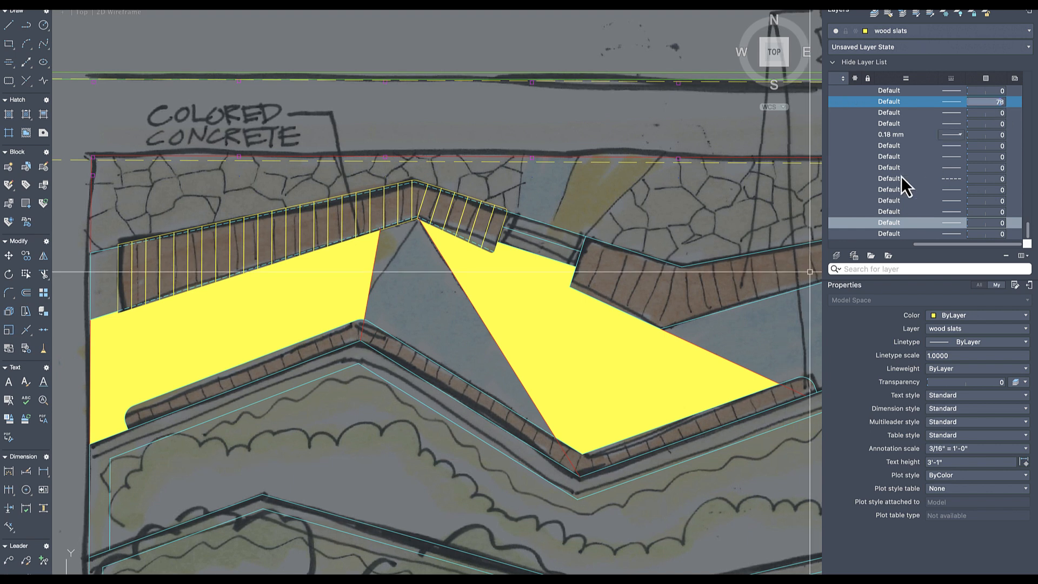
- Move the hatch of the two concrete areas onto the "stained conc hatch" layer
left_click(590, 321)
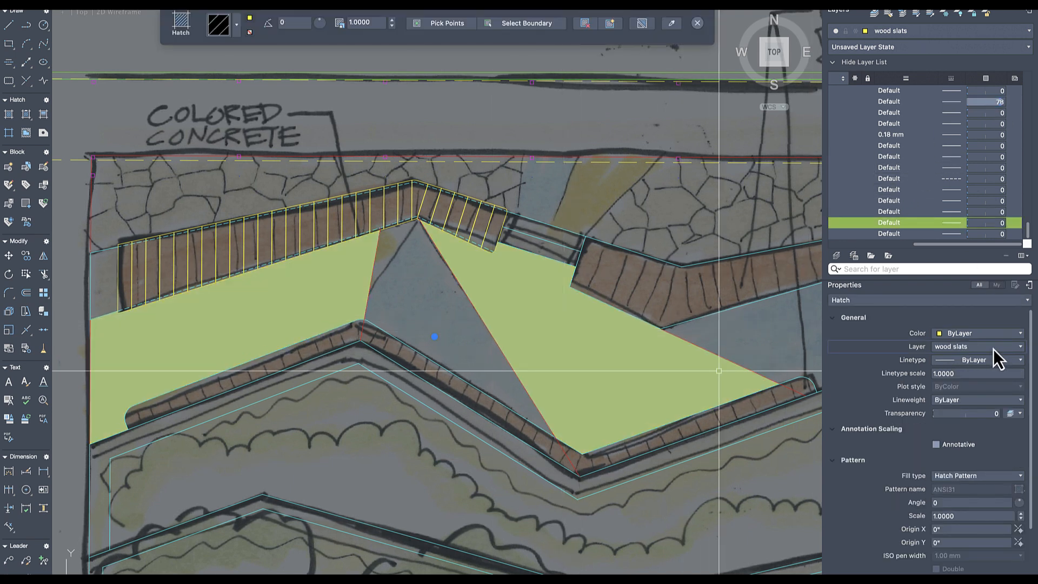
left_click(994, 349)
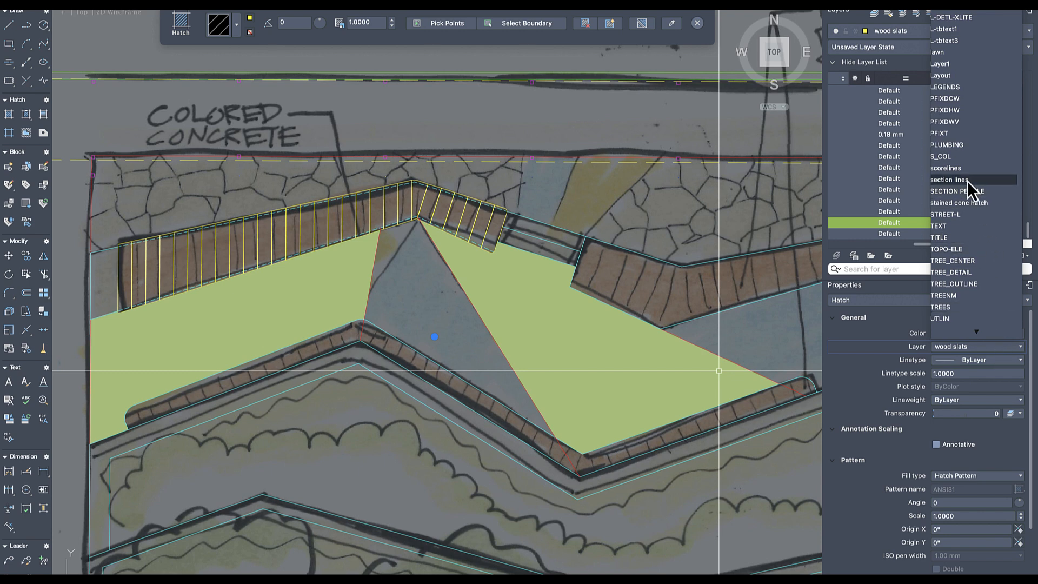
left_click(972, 203)
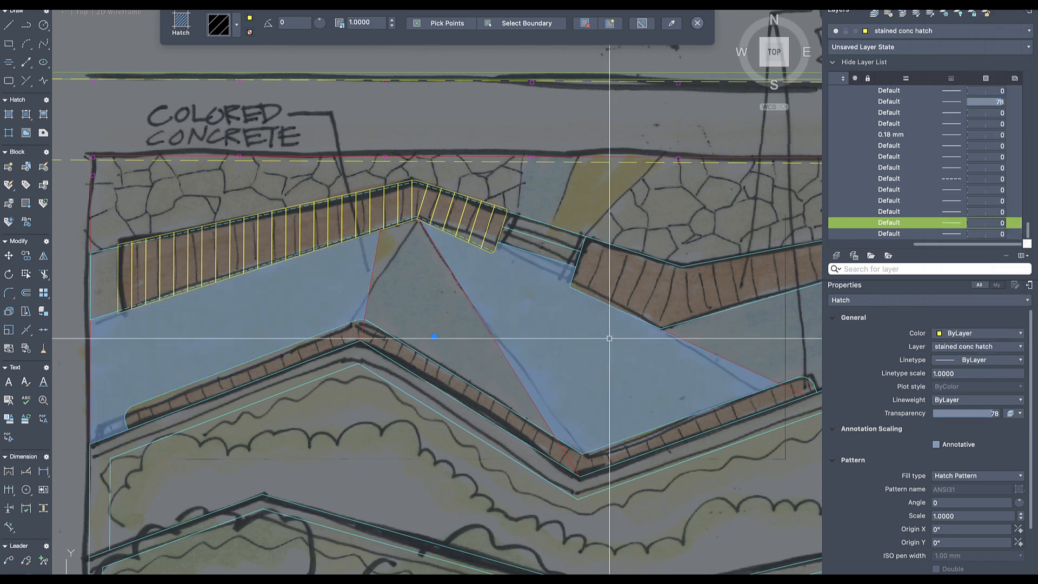
key("Escape")
- Set the transparency of the "stained conc hatch" layer to 79 with the concrete hatch selected
scroll(506, 310, "down", 4)
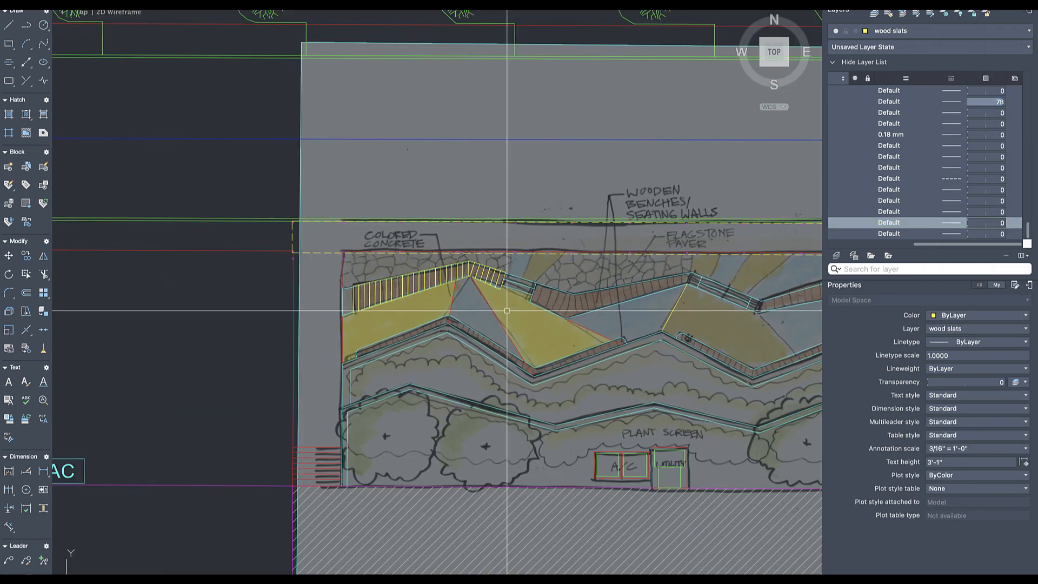
middle_click_drag(536, 352, 501, 321)
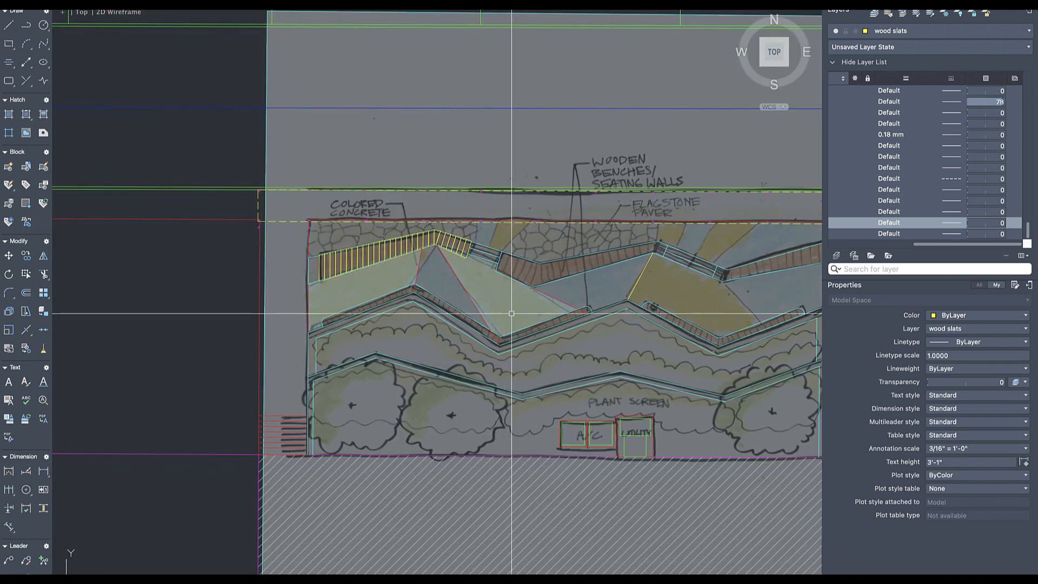
left_click(502, 321)
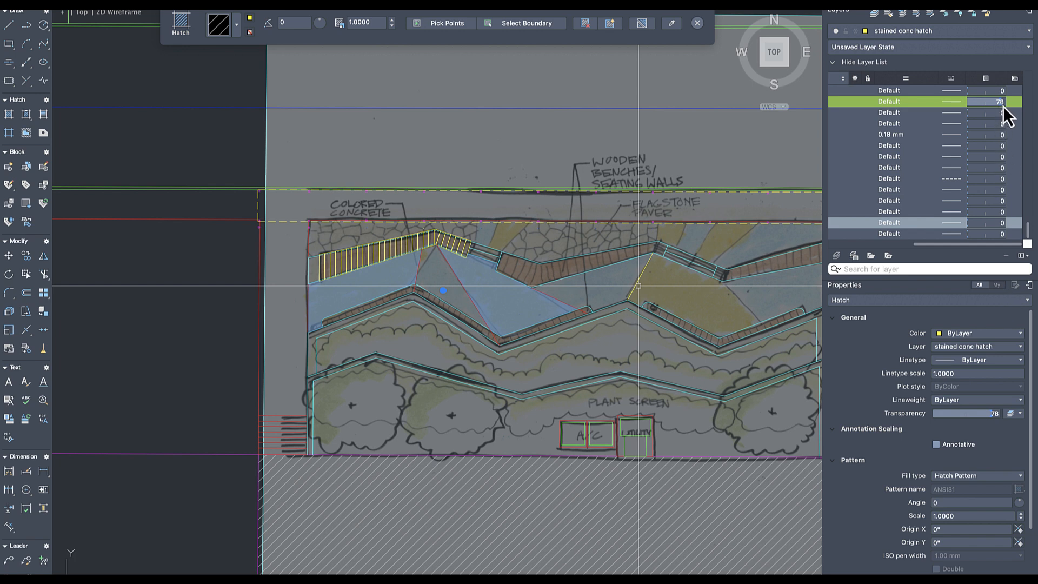
left_click_drag(1003, 106, 1002, 105)
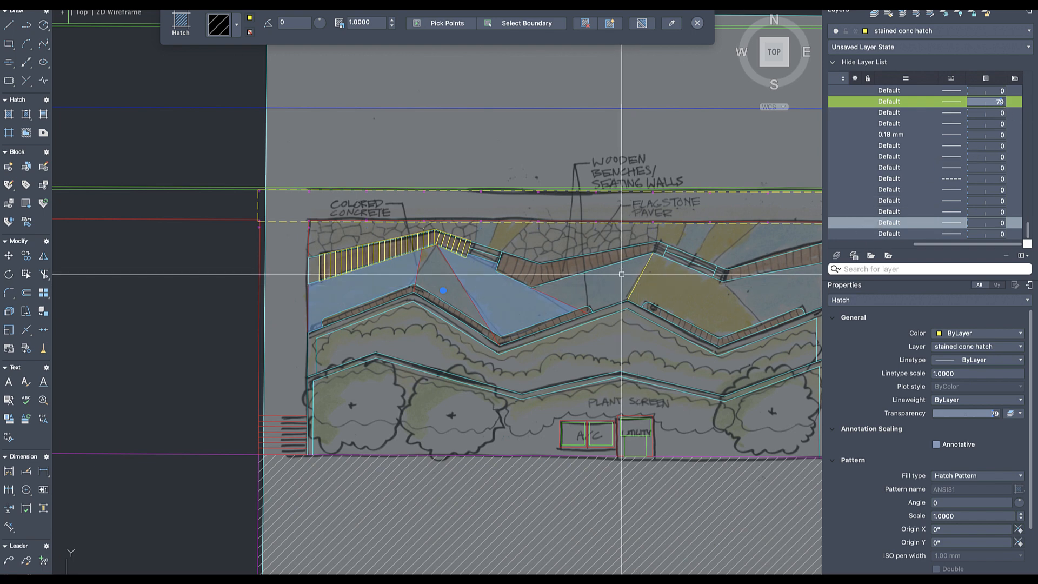
key("Escape")
scroll(520, 292, "up", 2)
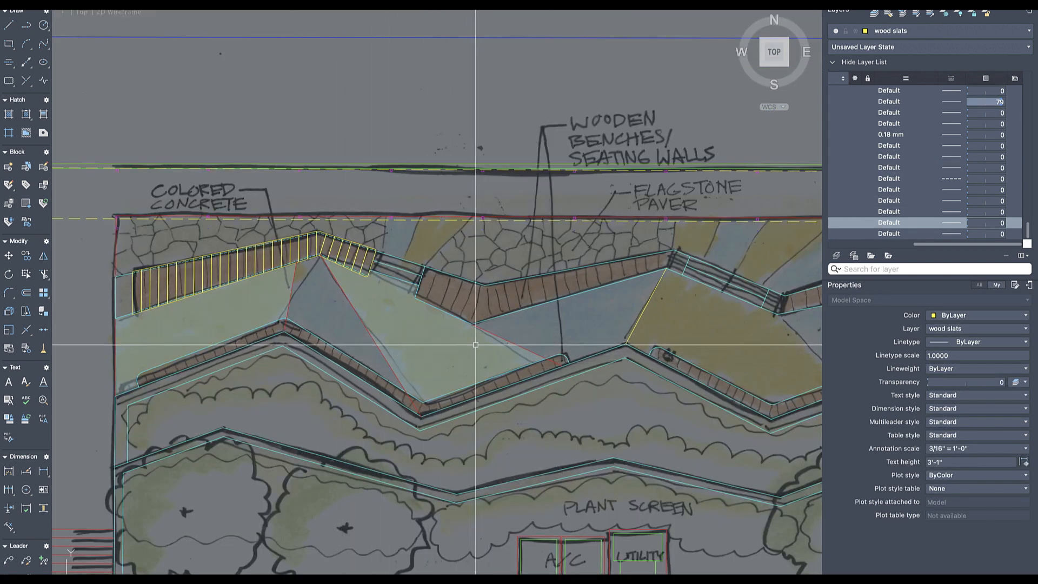
middle_click_drag(313, 396, 351, 329)
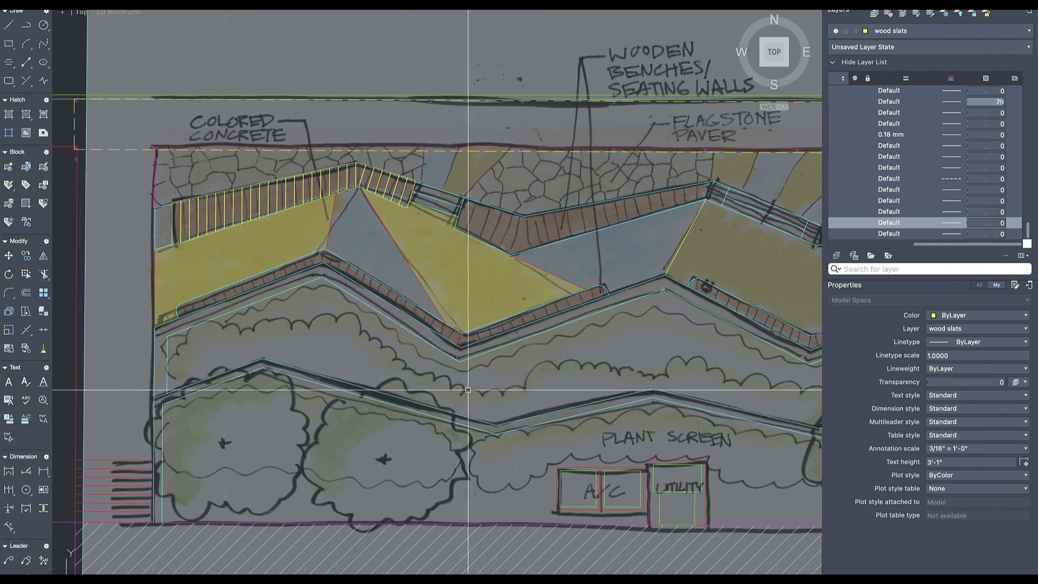
scroll(486, 357, "down", 2)
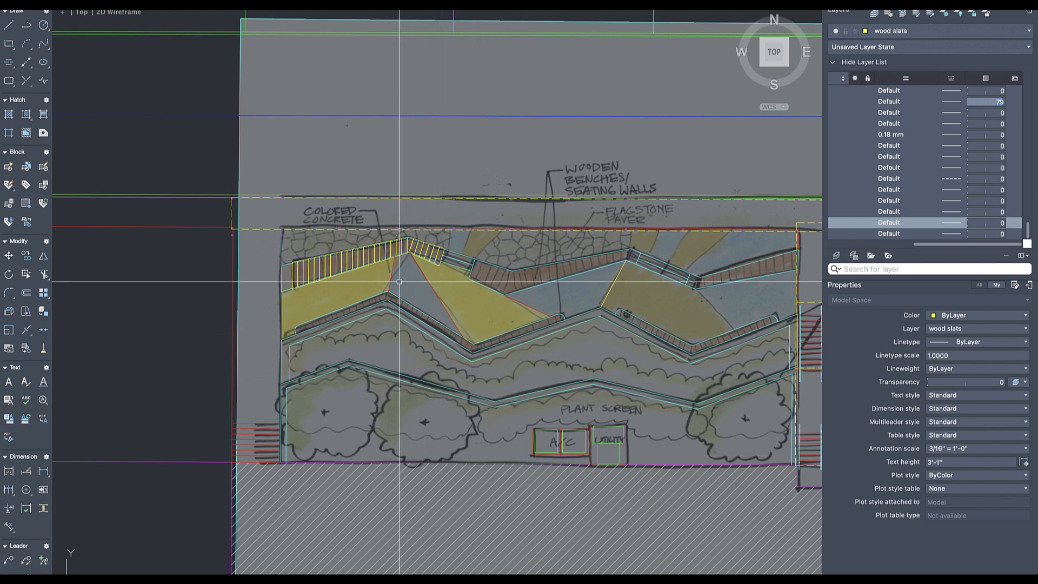
scroll(393, 357, "up", 4)
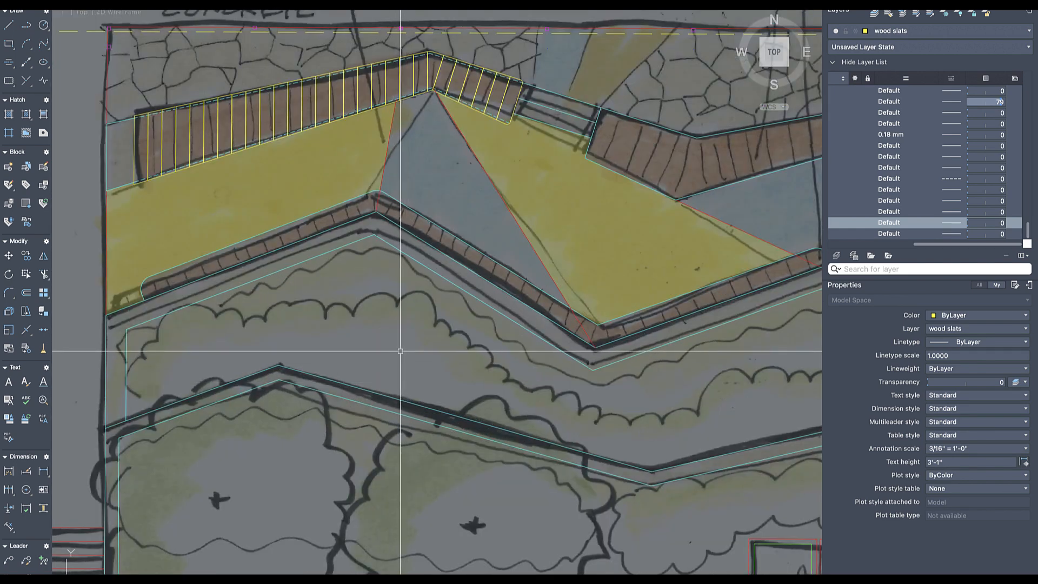
key("Return")
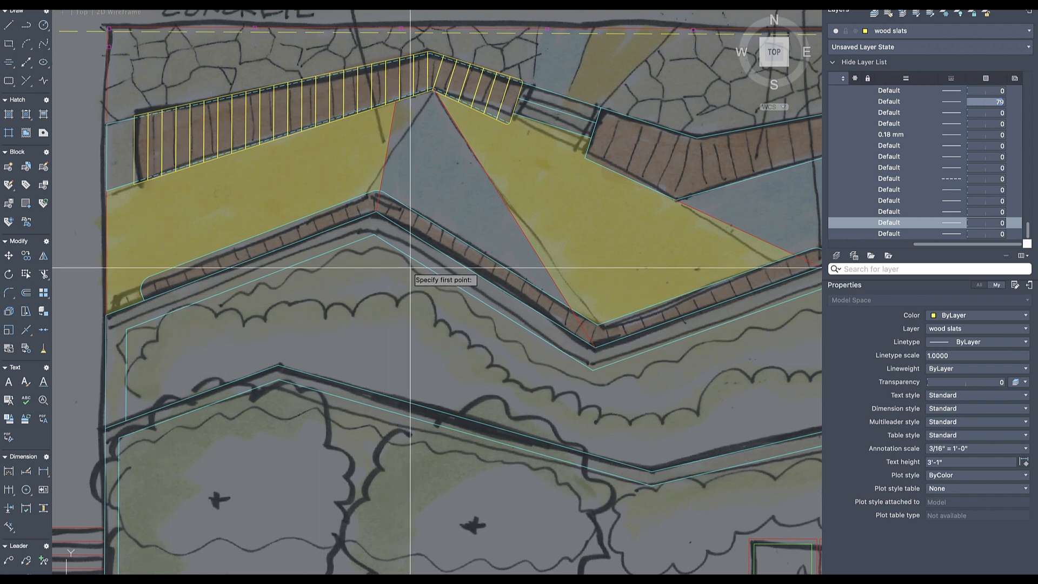
left_click(126, 360)
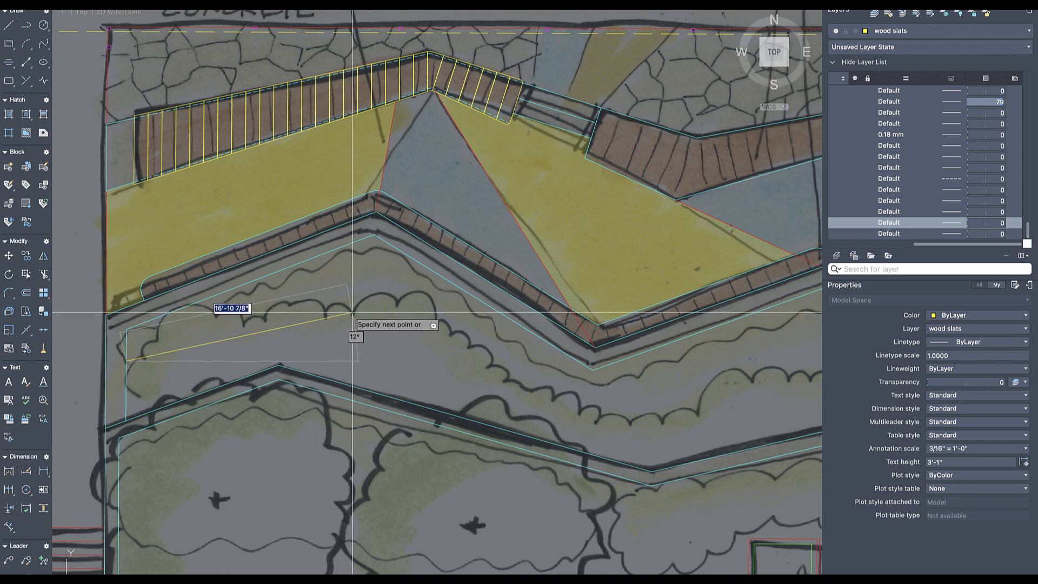
left_click(376, 301)
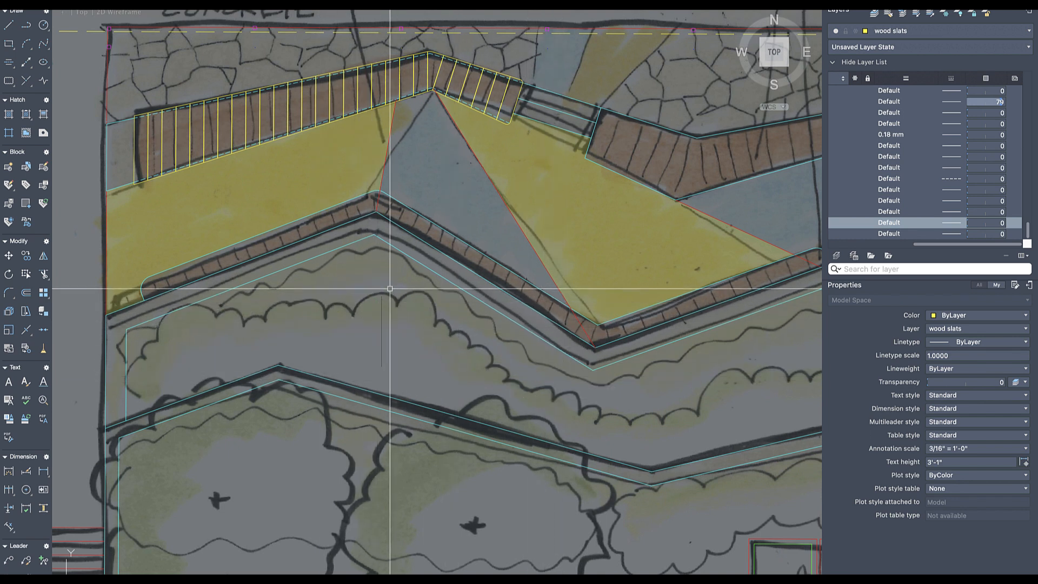
left_click(324, 317)
key("Escape")
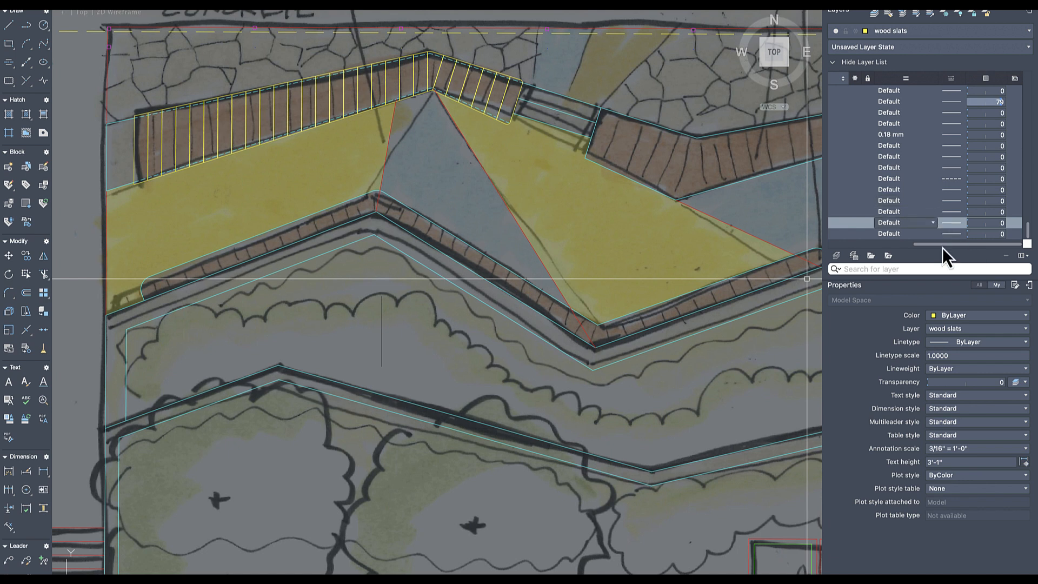
- Make layer 0 the current drawing layer
left_click_drag(926, 245, 833, 252)
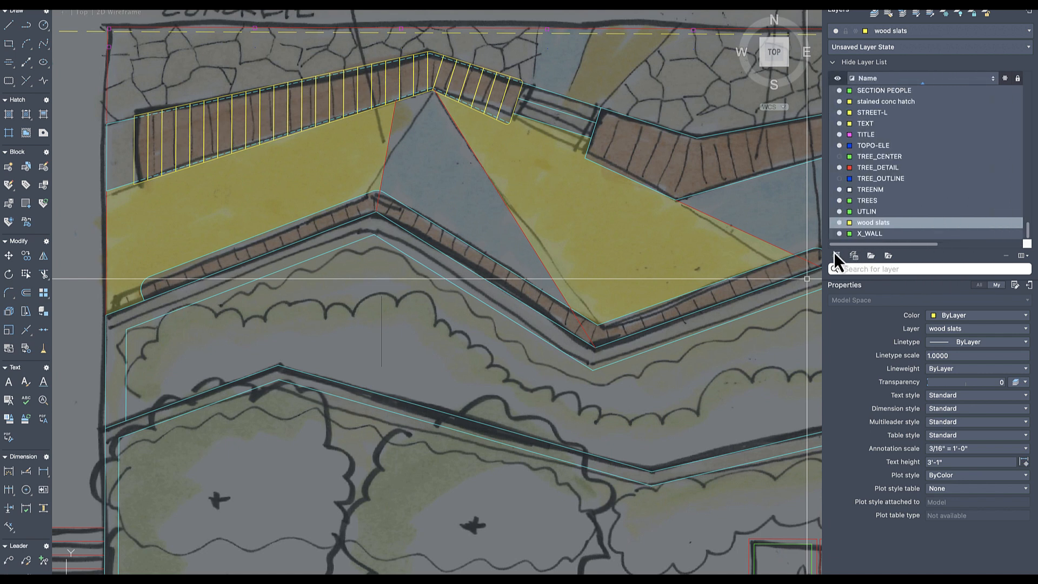
scroll(876, 136, "down", 10)
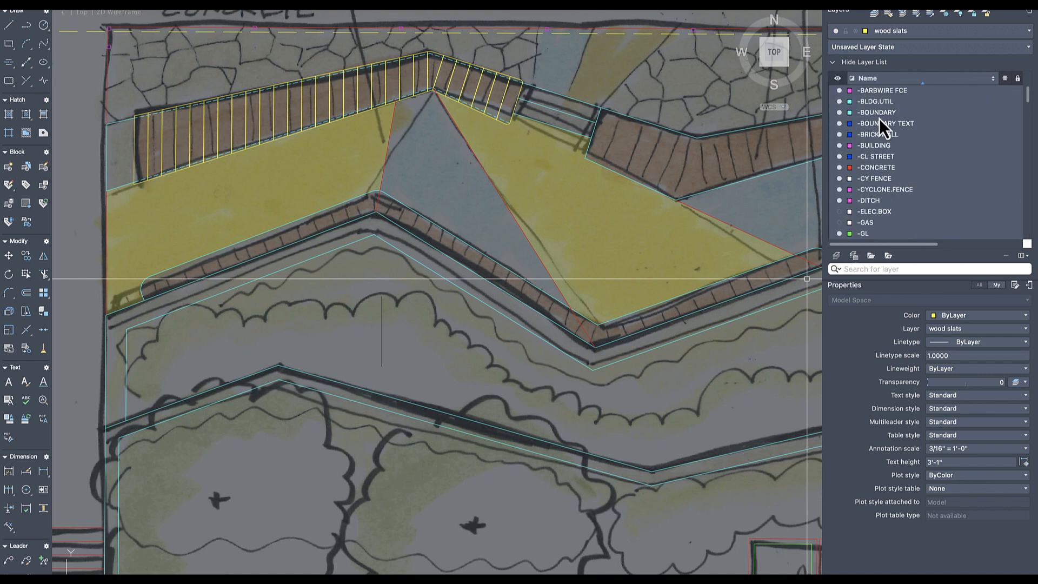
scroll(869, 165, "down", 4)
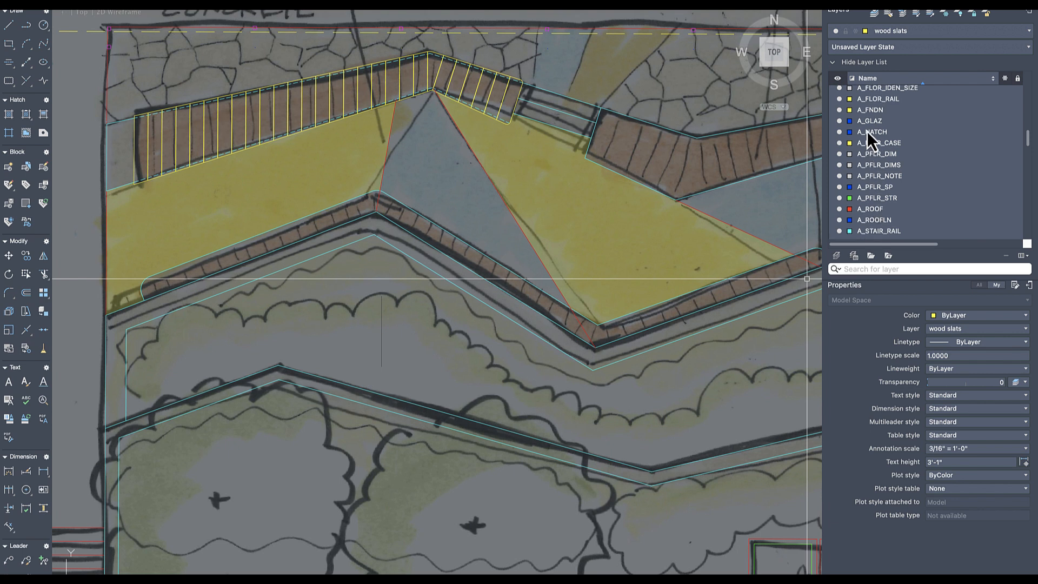
double_click(865, 109)
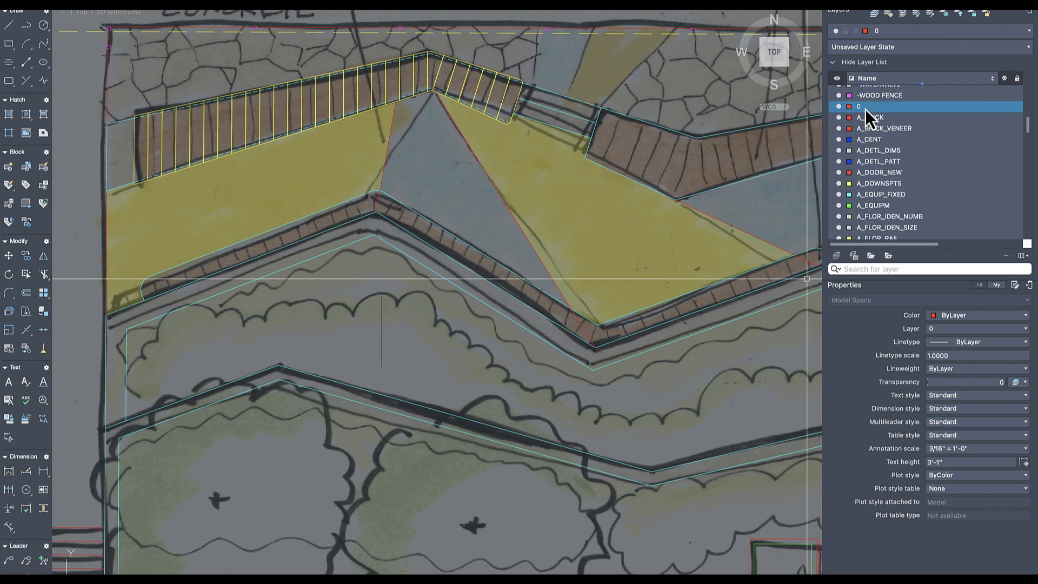
- Draw a two-segment peaked line across the west half of the planting bed, from its west edge to below the seating wall's lower corner
key("l")
key("Return")
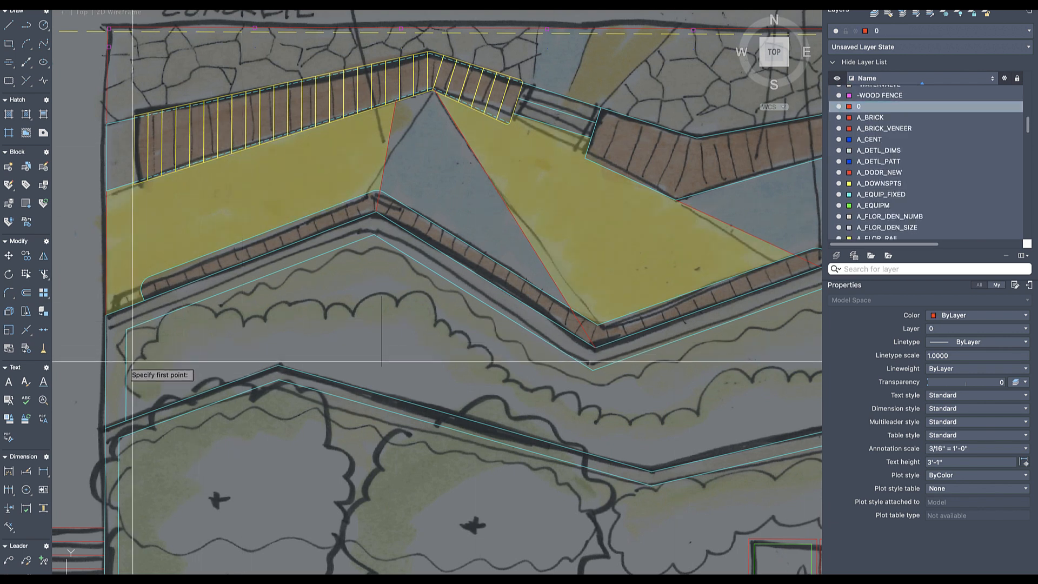
left_click(129, 372)
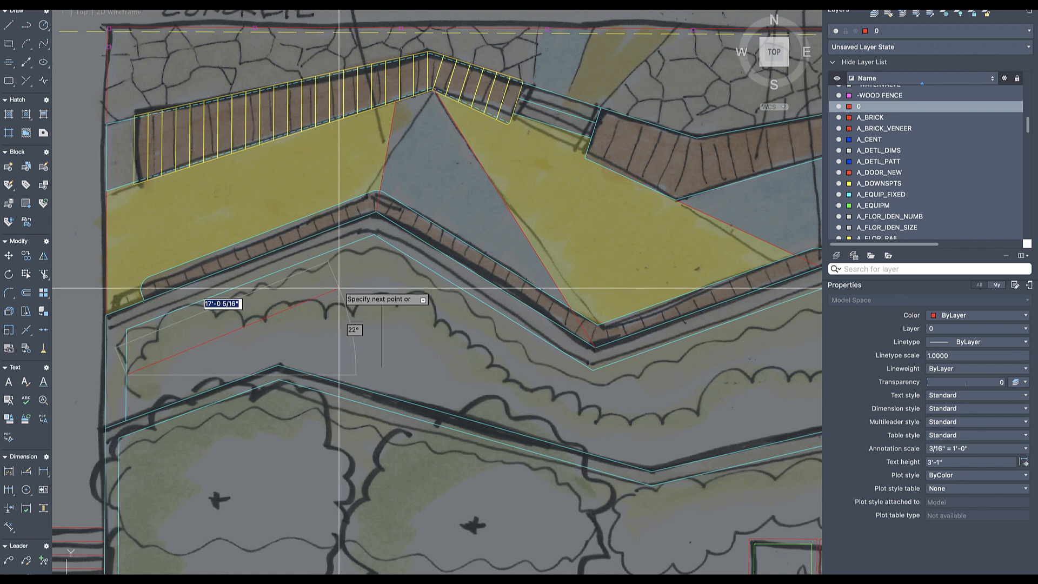
left_click(367, 286)
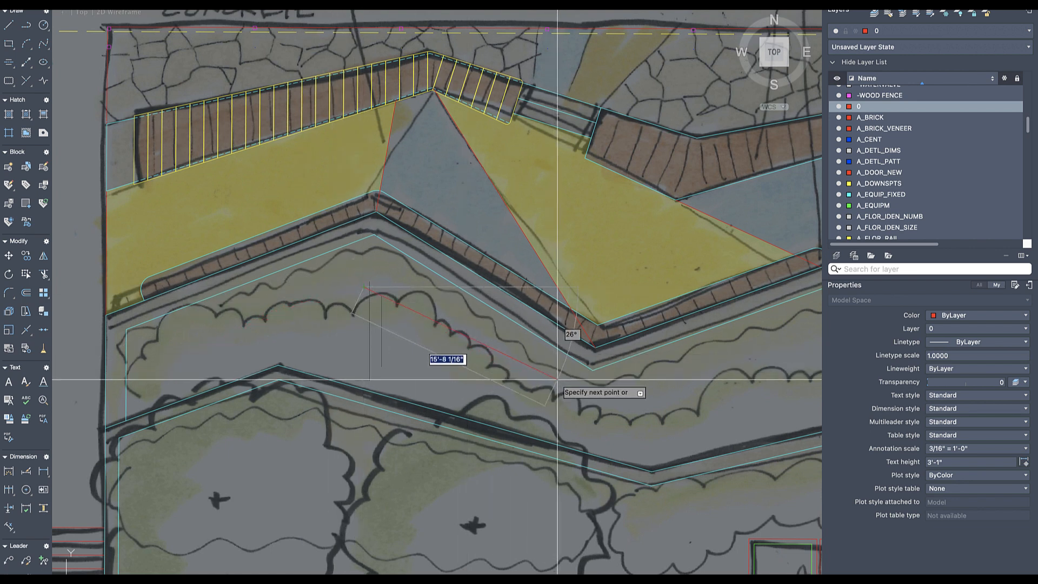
left_click(589, 390)
key("Return")
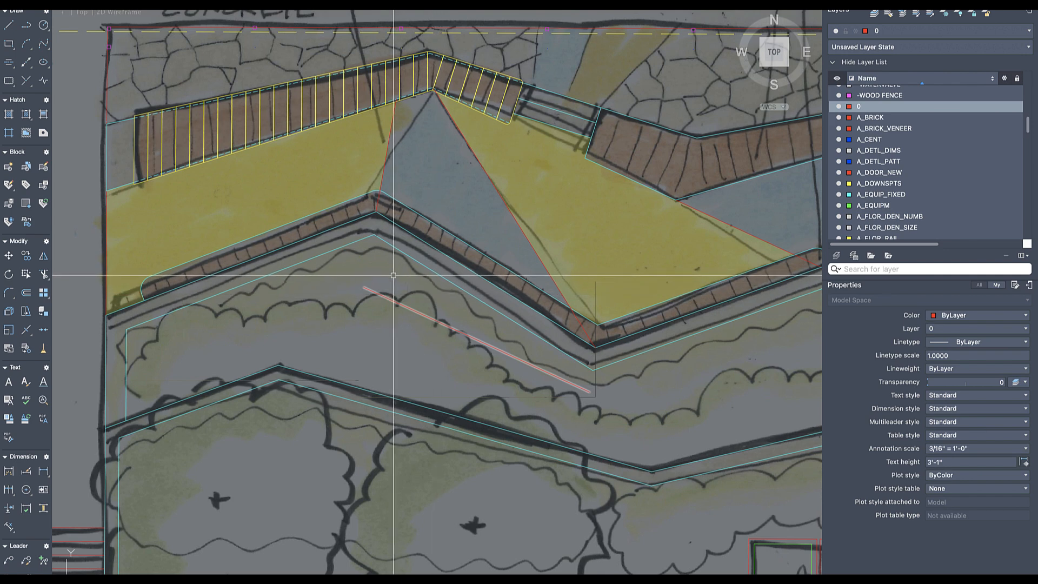
- Send the scanned sketch image to the back of the draw order
scroll(91, 292, "down", 2)
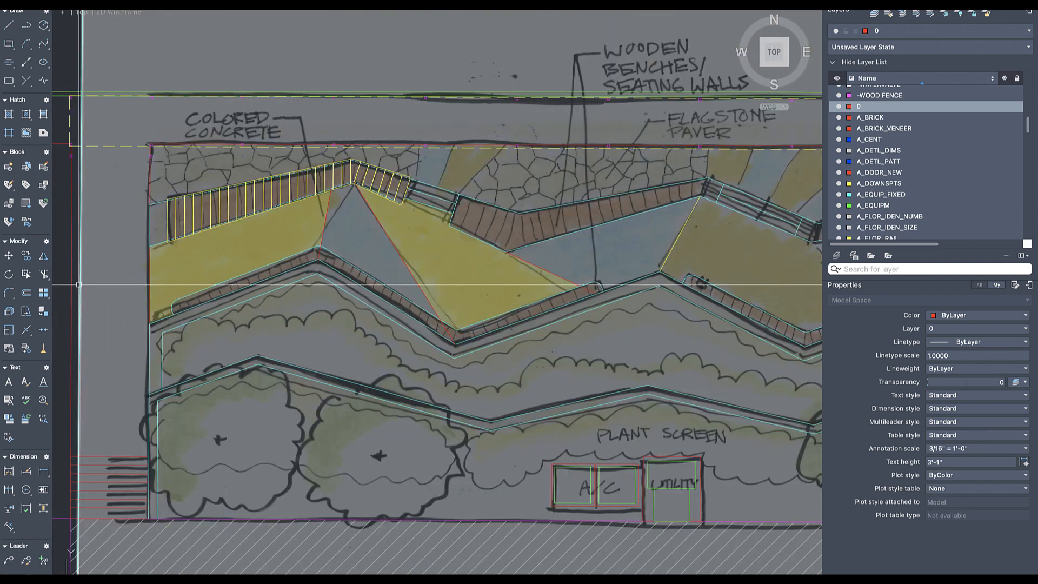
left_click(81, 287)
right_click(81, 287)
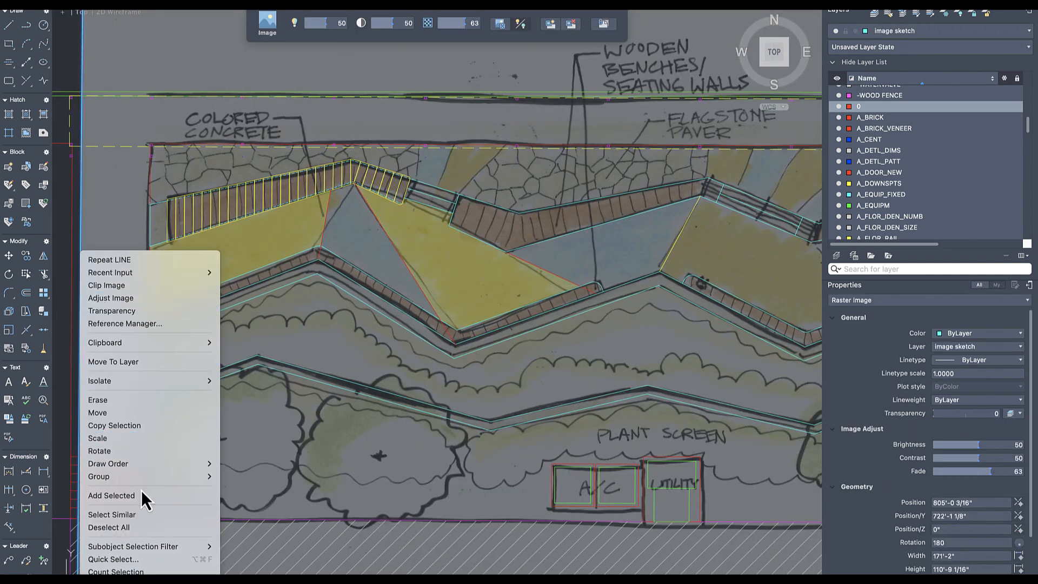
mouse_move(141, 464)
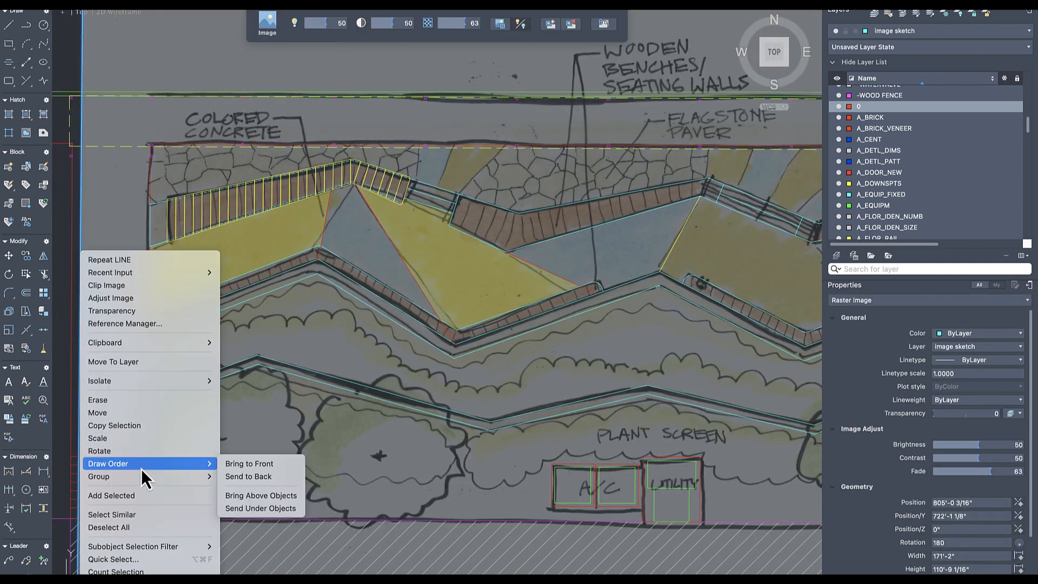
left_click(241, 477)
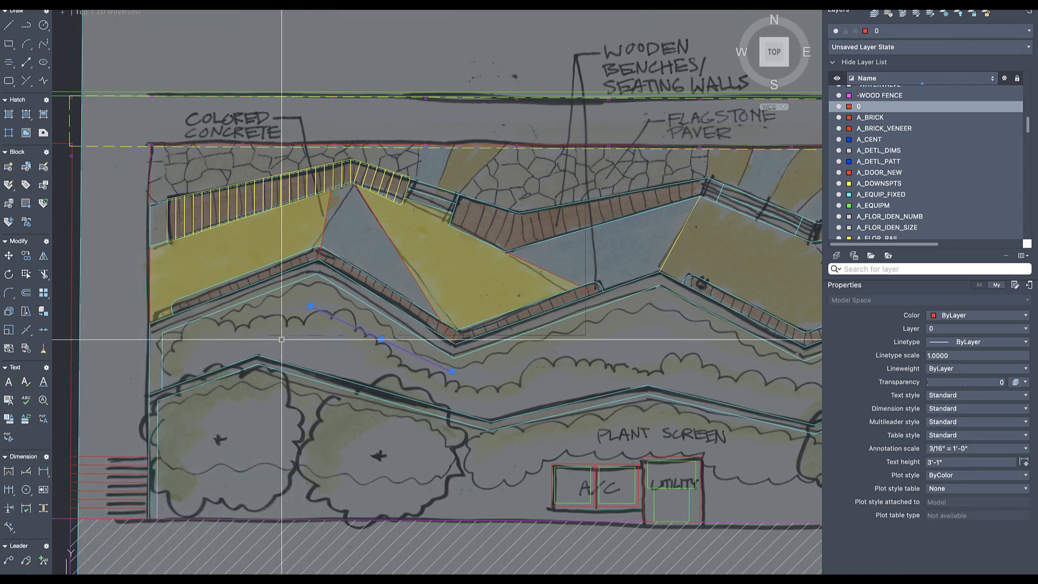
- Bring the two new red planting lines to the front of the draw order
left_click(280, 317)
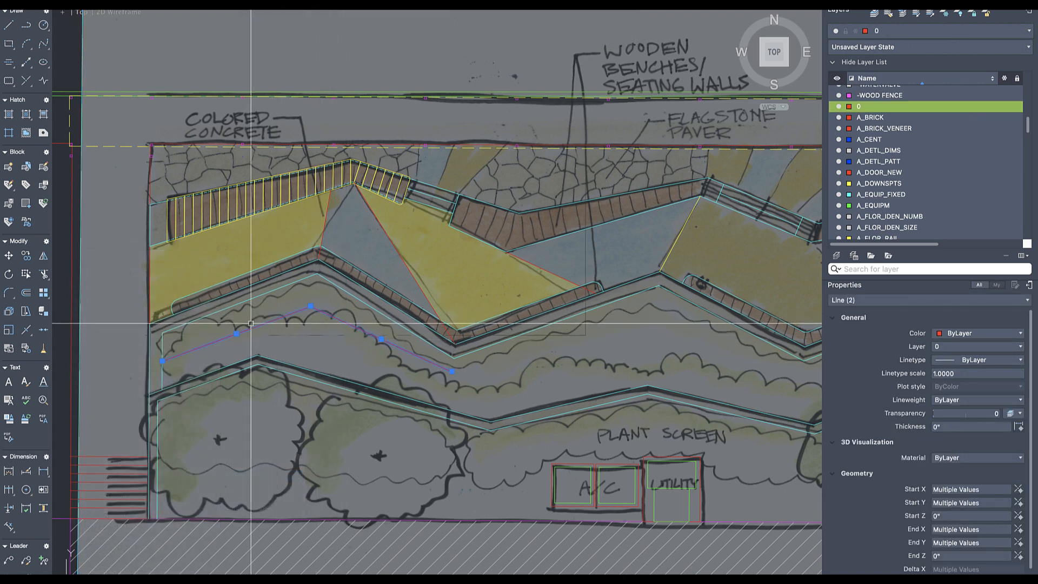
right_click(326, 315)
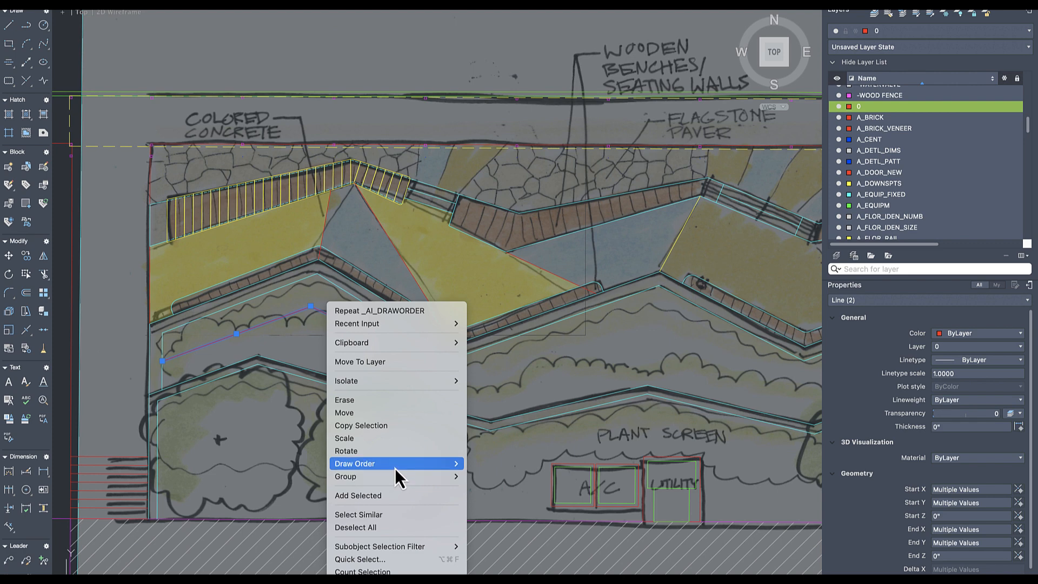
mouse_move(395, 468)
left_click(491, 465)
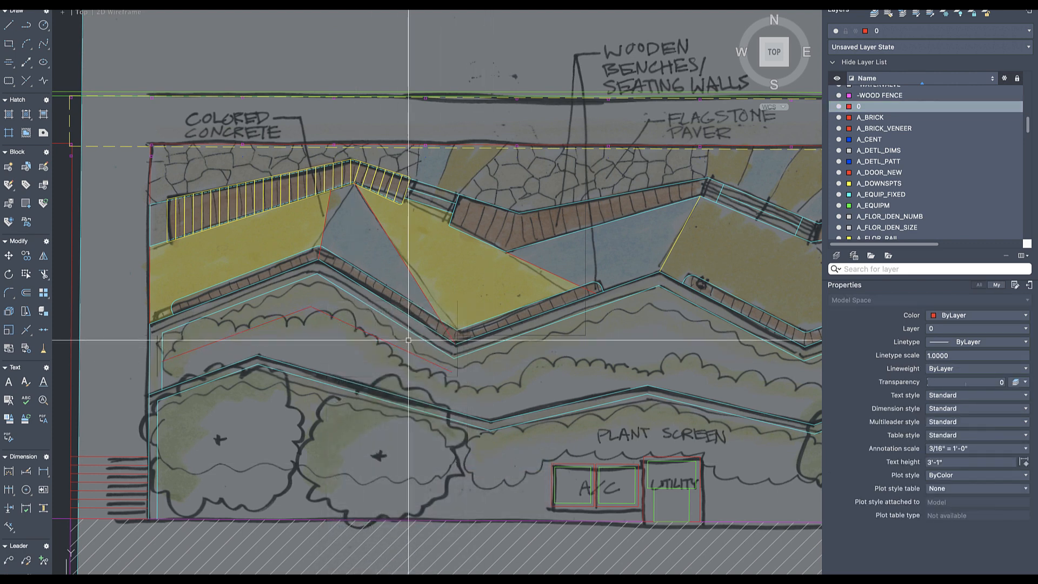
- Draw a short line at the seating wall's lower corner, aligned with the wall's eastern edge, and extend it to the descending planting line
scroll(427, 354, "up", 4)
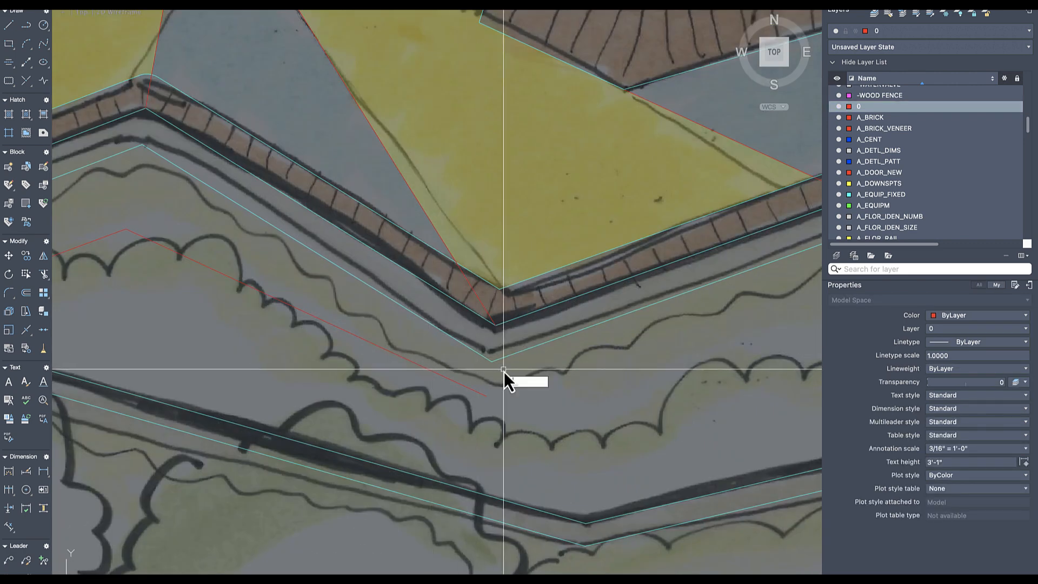
type("ex")
key("space")
key("Escape")
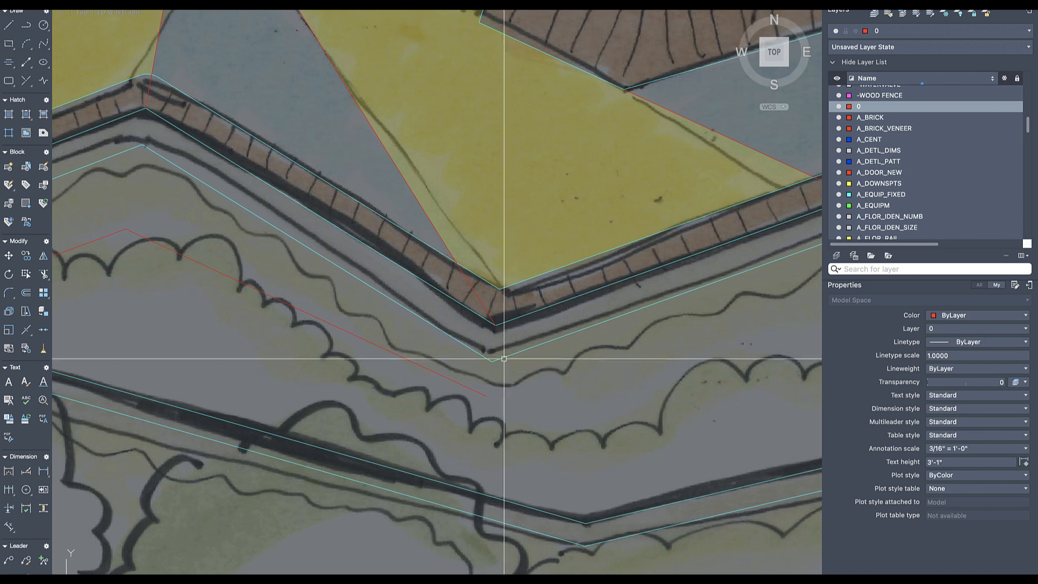
type("l")
key("space")
left_click(534, 344)
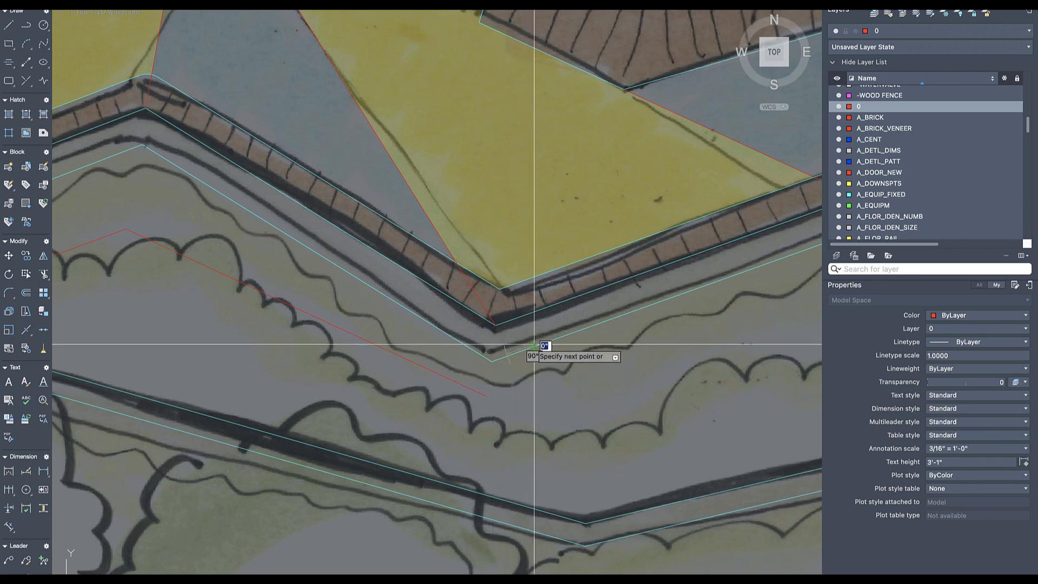
left_click(500, 363)
key("Escape")
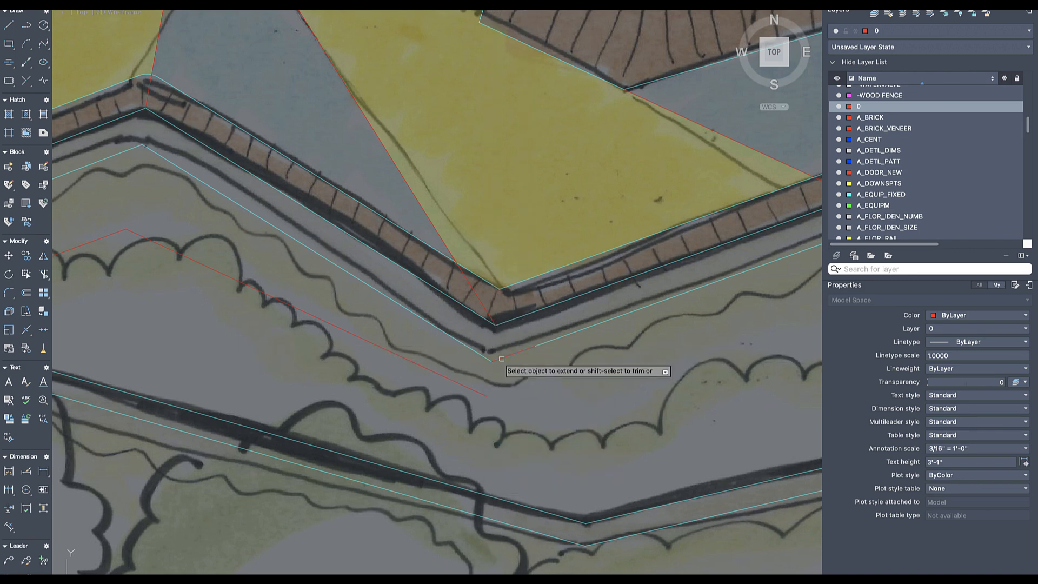
- Trim the end of the descending planting line that overshoots the short line below the wall corner
scroll(503, 370, "down", 3)
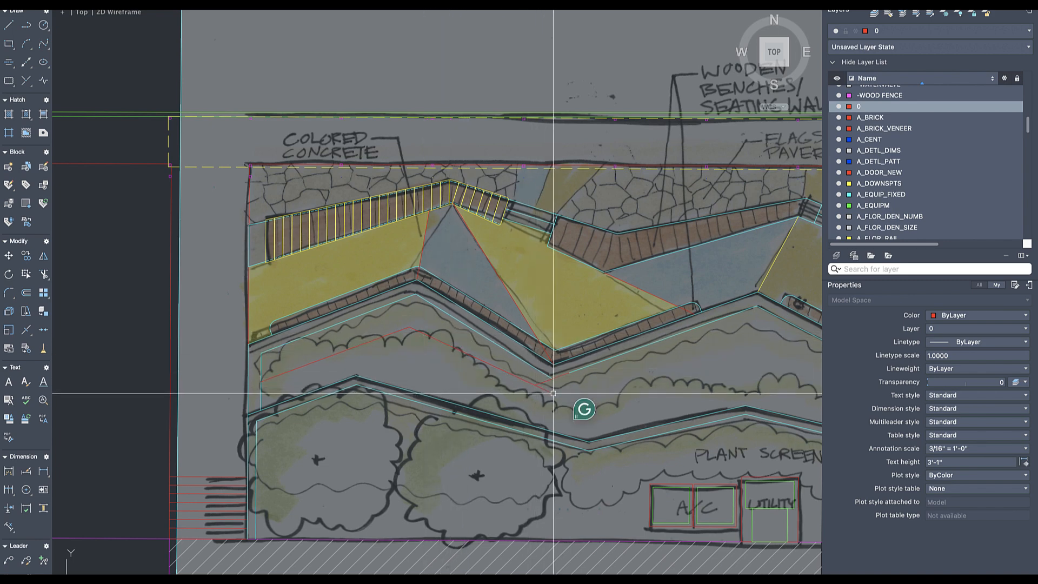
type("tr")
key("Return")
middle_click_drag(555, 359, 472, 357)
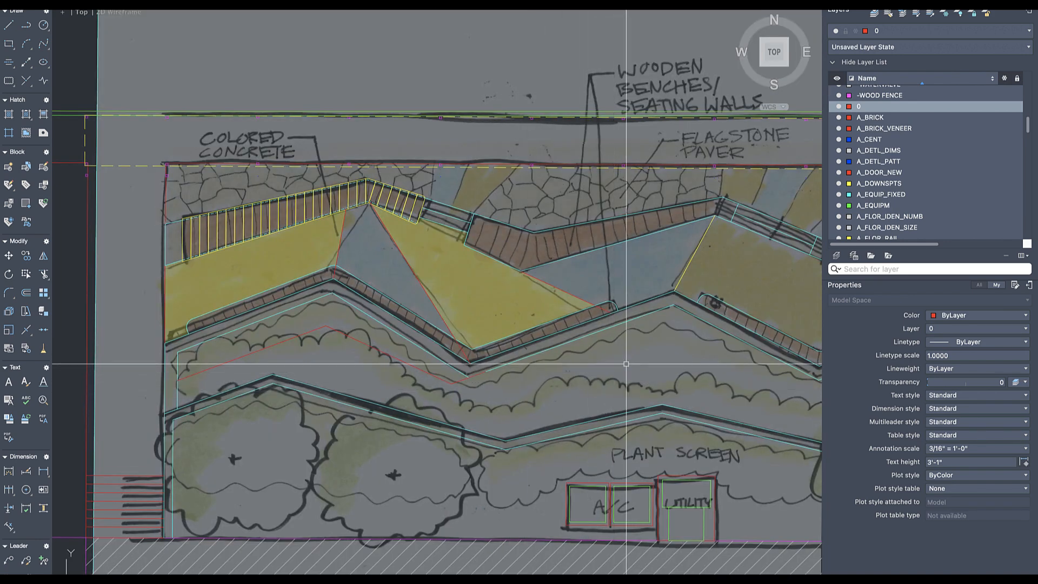
- Draw a two-segment line across the east half of the planting bed, from its east edge down below the wall corner and up to the seating wall
type("l")
key("Return")
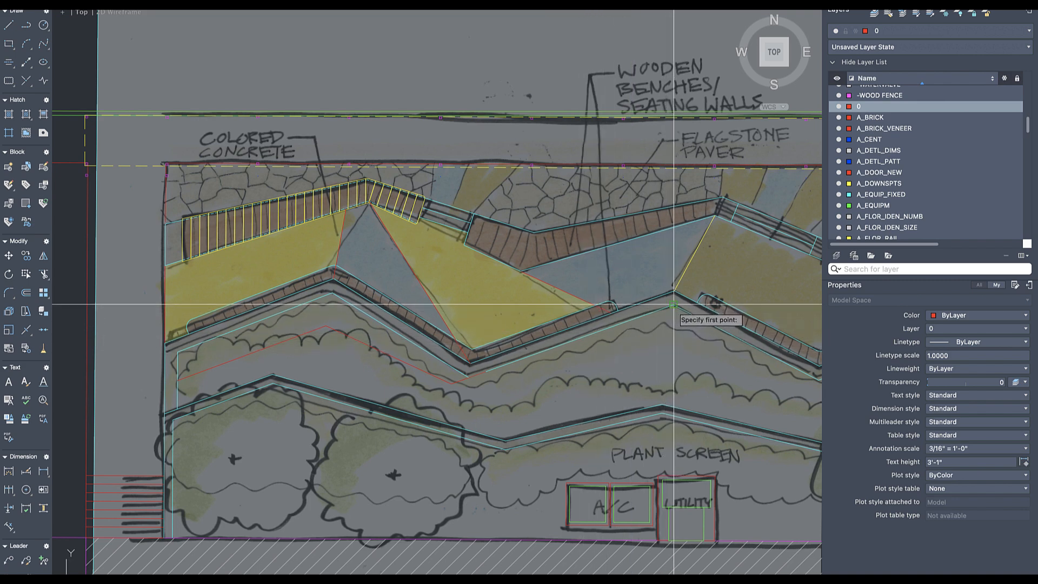
middle_click_drag(656, 367, 514, 358)
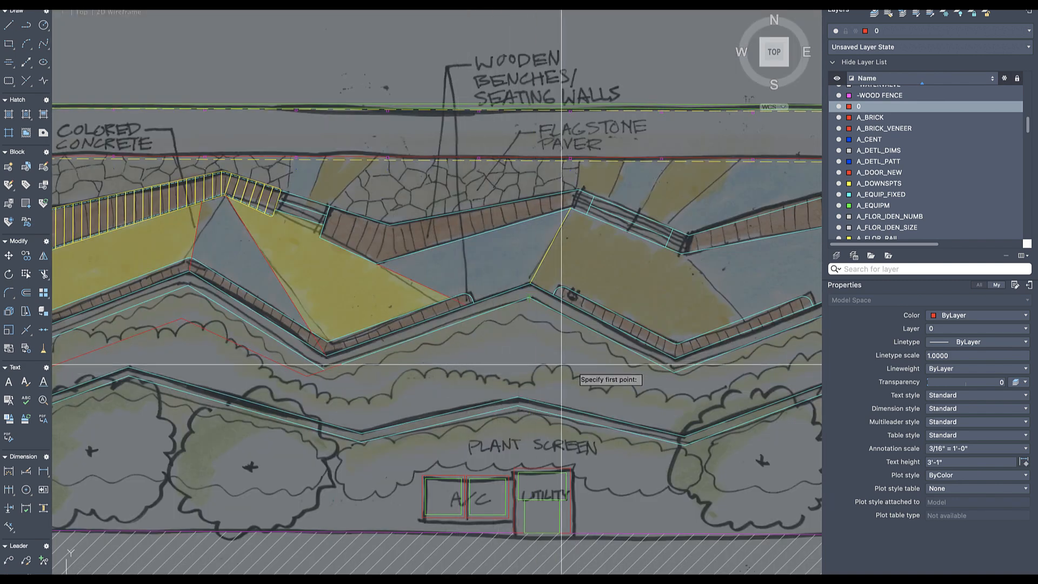
middle_click_drag(586, 367, 487, 368)
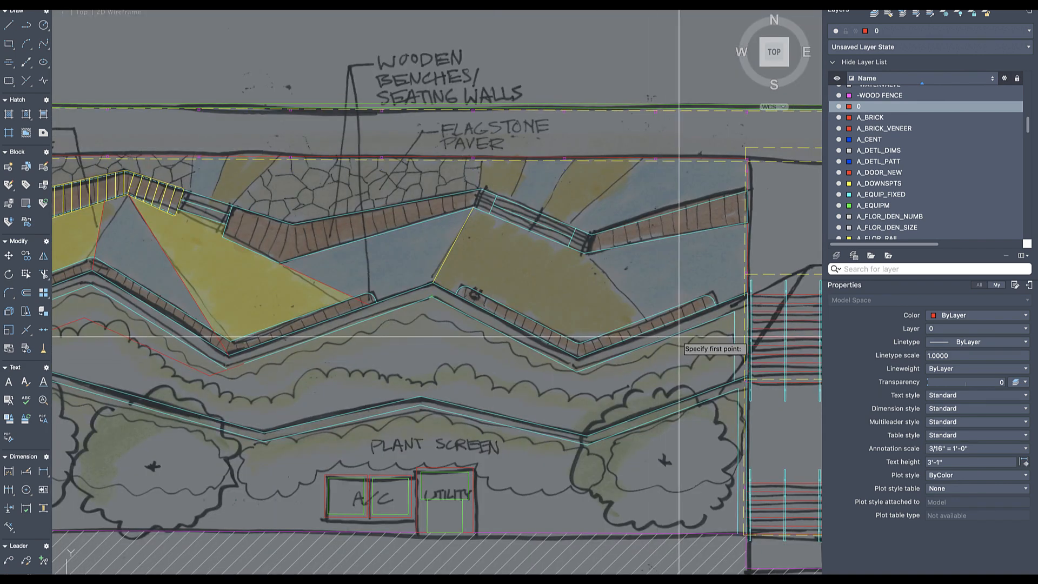
left_click(736, 341)
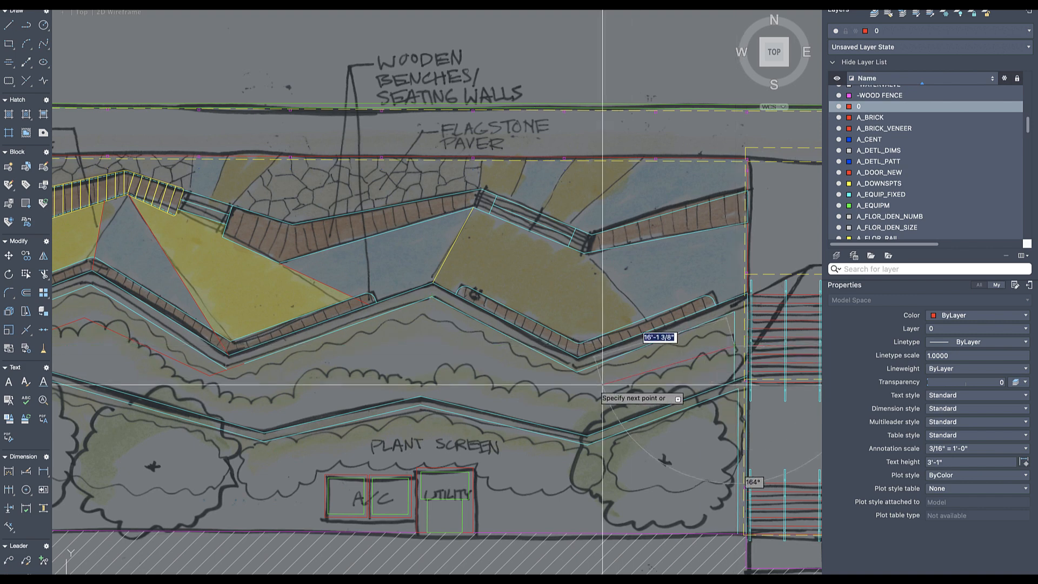
left_click(574, 391)
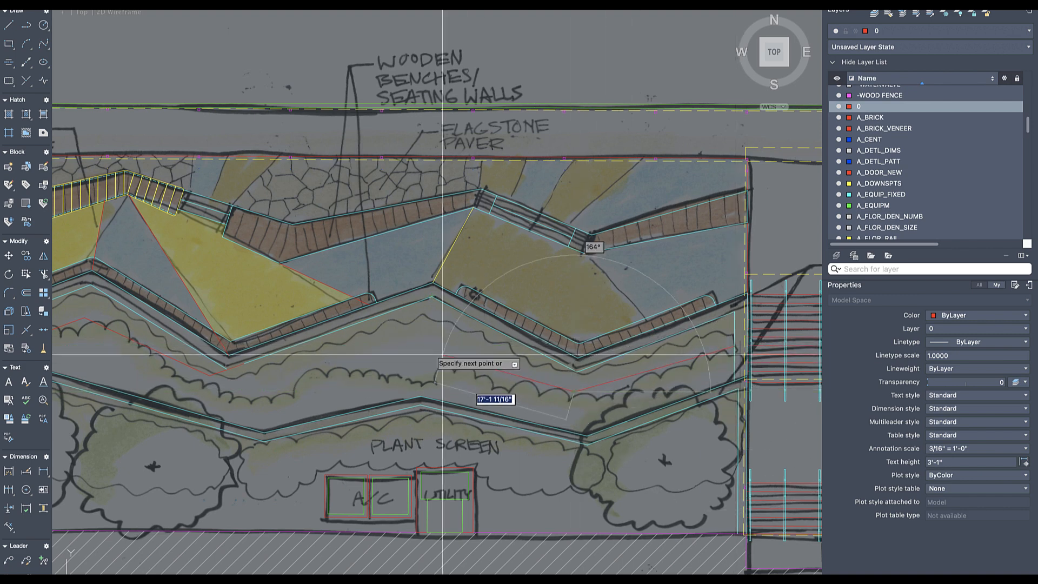
left_click(379, 316)
key("Escape")
- Look over the planting bed divisions below the seating walls from the east end to the west end
middle_click_drag(301, 390, 430, 381)
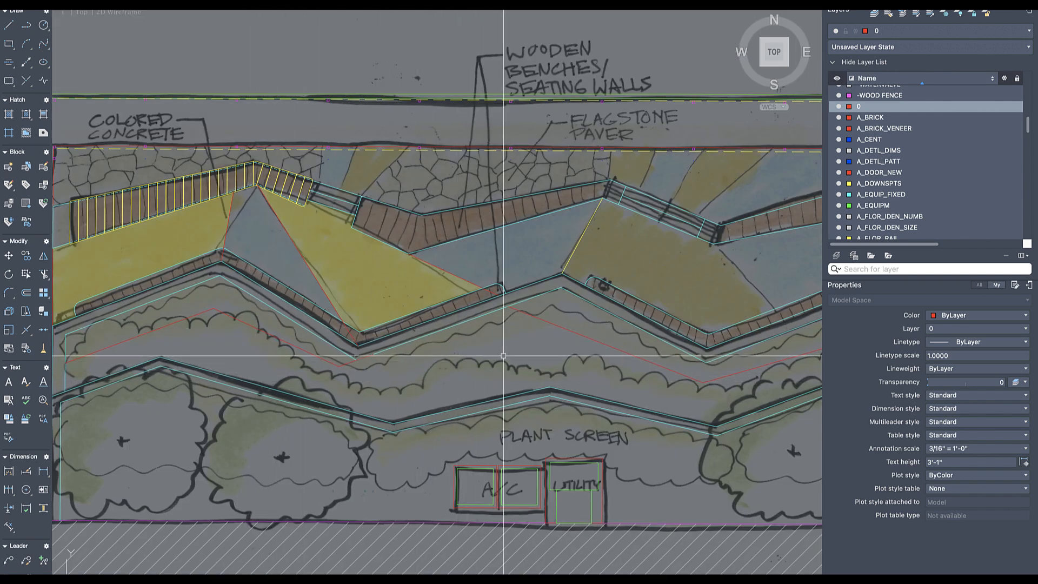
mouse_move(679, 369)
middle_mouse_down()
mouse_move(623, 407)
mouse_move(608, 401)
middle_mouse_up()
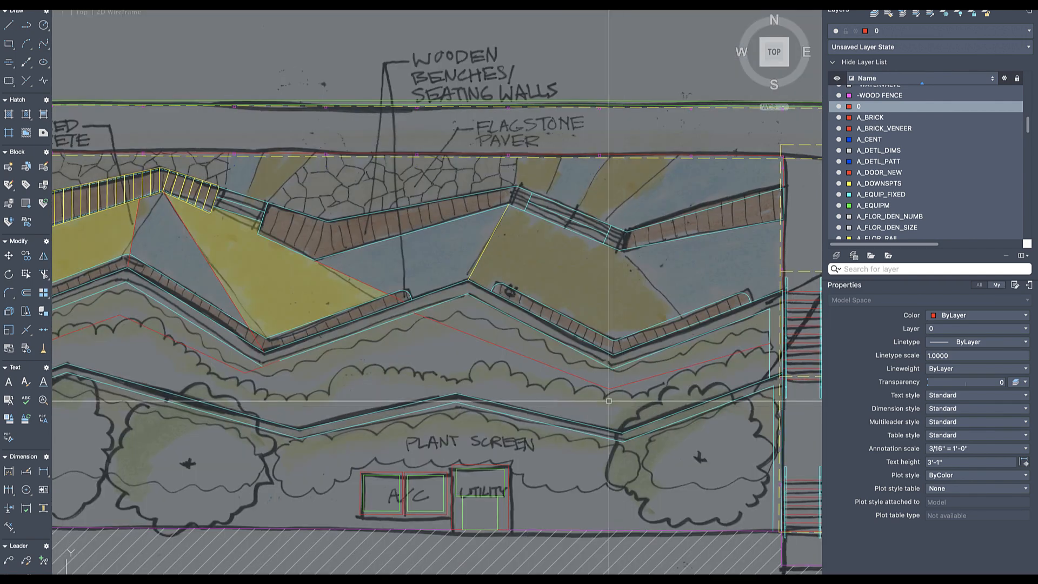
middle_click_drag(442, 362, 586, 367)
scroll(421, 383, "up", 2)
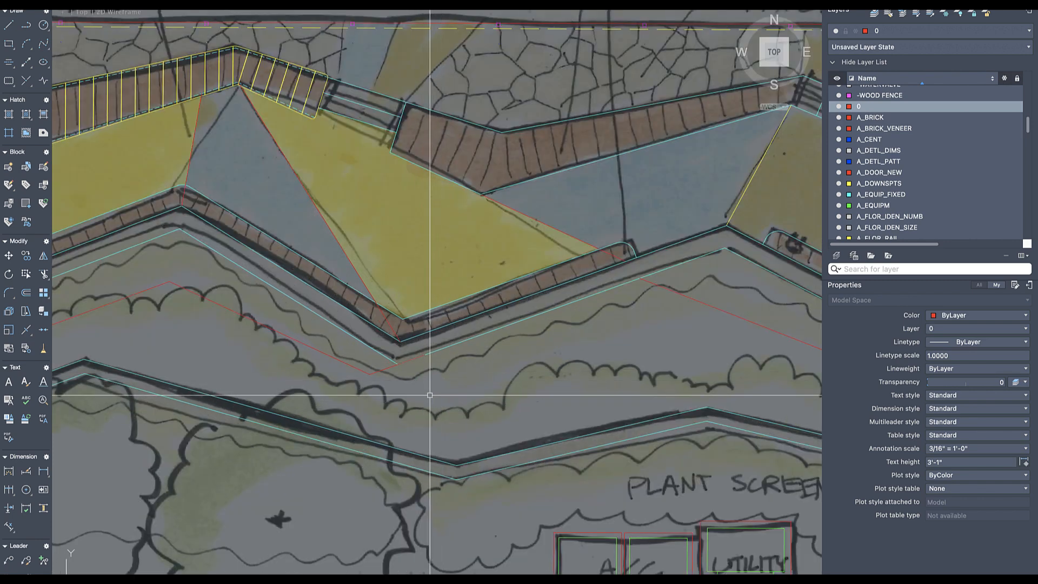
mouse_move(440, 403)
middle_mouse_down()
mouse_move(422, 403)
mouse_move(433, 400)
middle_mouse_up()
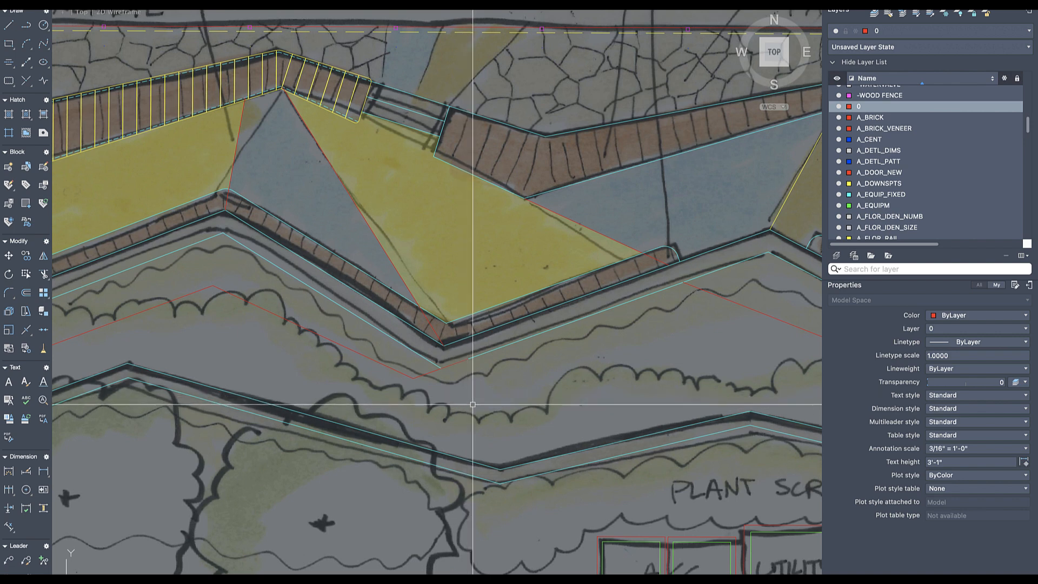
mouse_move(377, 379)
middle_mouse_down()
mouse_move(477, 373)
mouse_move(426, 361)
middle_mouse_up()
scroll(478, 372, "down", 2)
scroll(416, 354, "up", 2)
scroll(423, 360, "down", 2)
- Create a closed boundary polyline around the west planting strip directly below the seating wall, using an internal point and island detection
type("b")
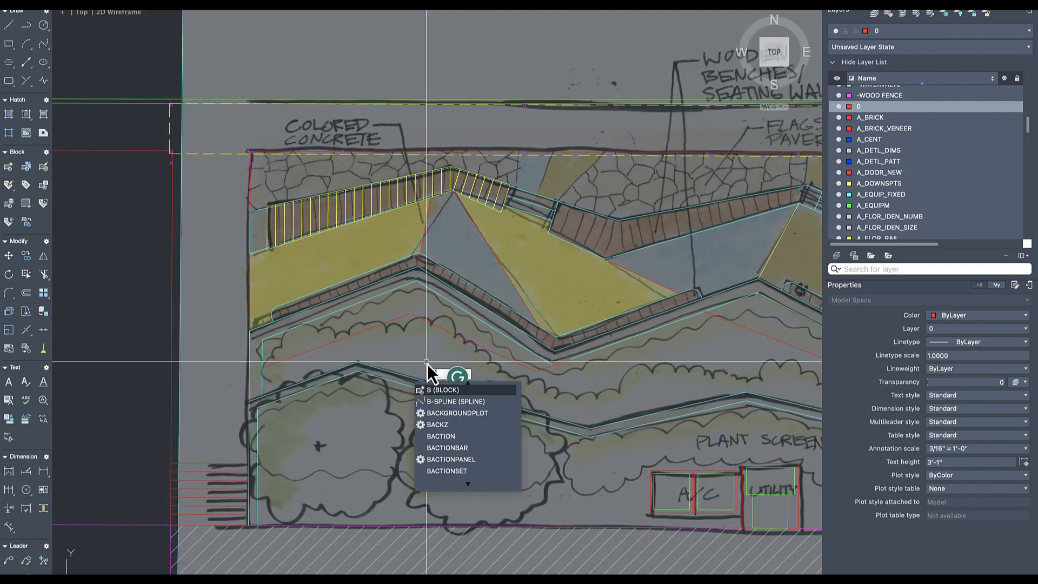
key("Escape")
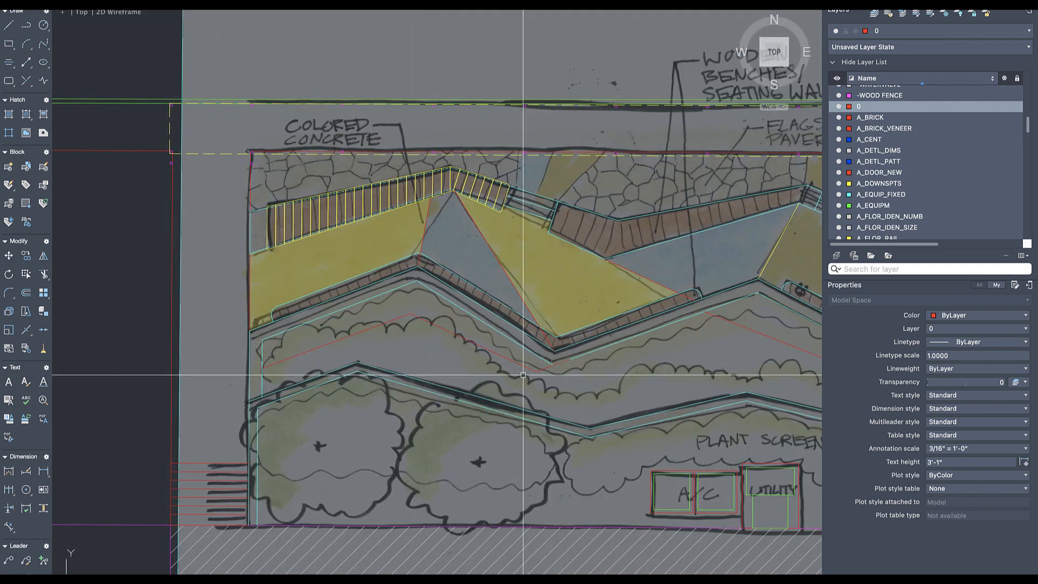
type("bo")
key("Return")
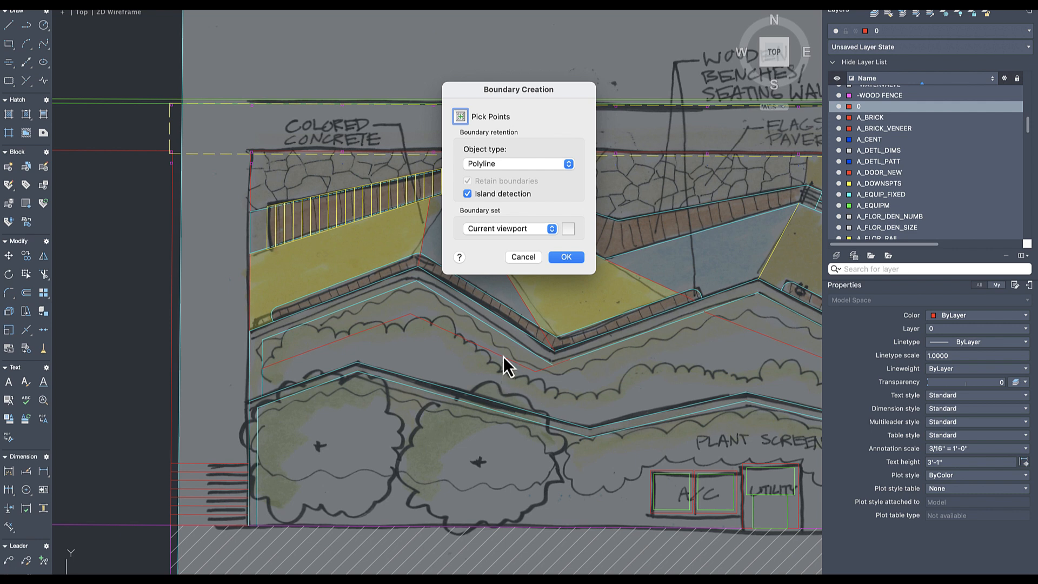
left_click(464, 121)
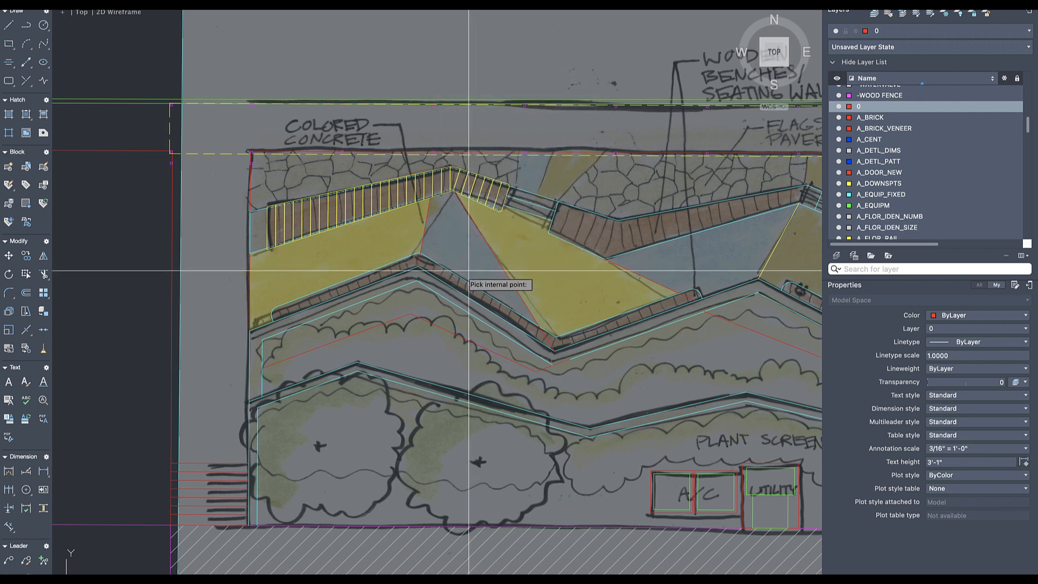
left_click(444, 311)
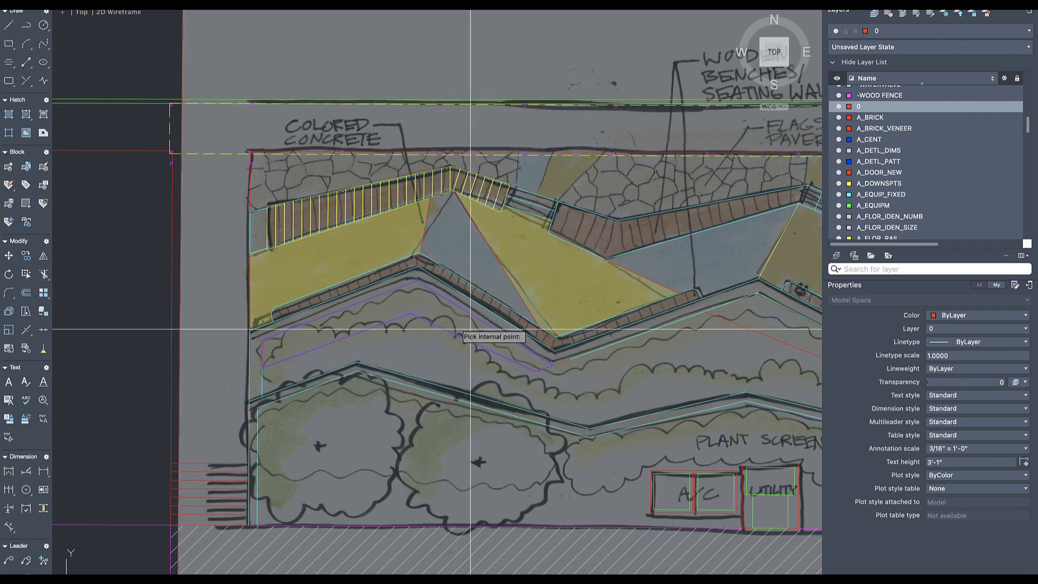
key("Return")
left_click(401, 317)
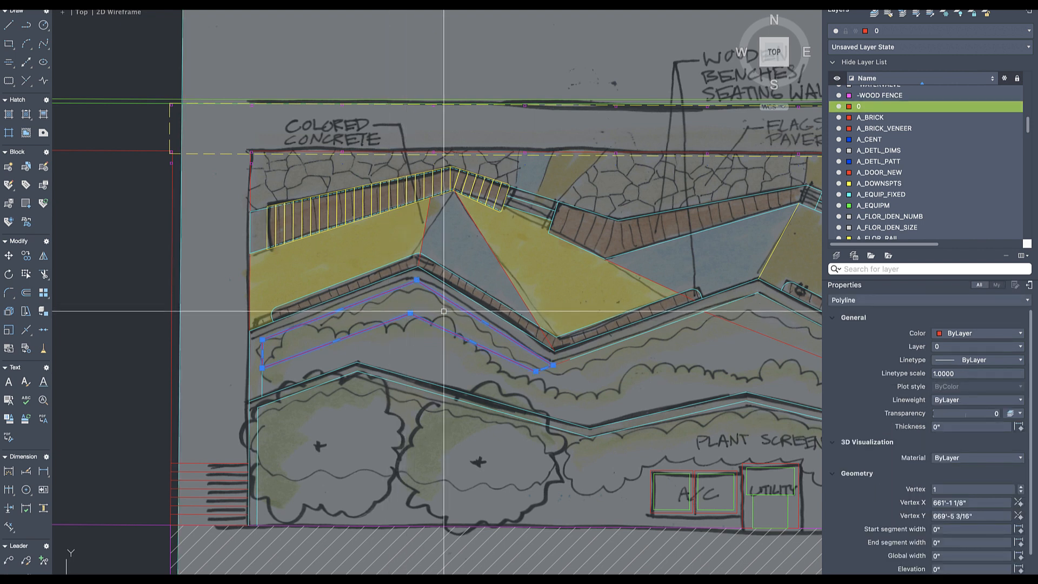
key("Escape")
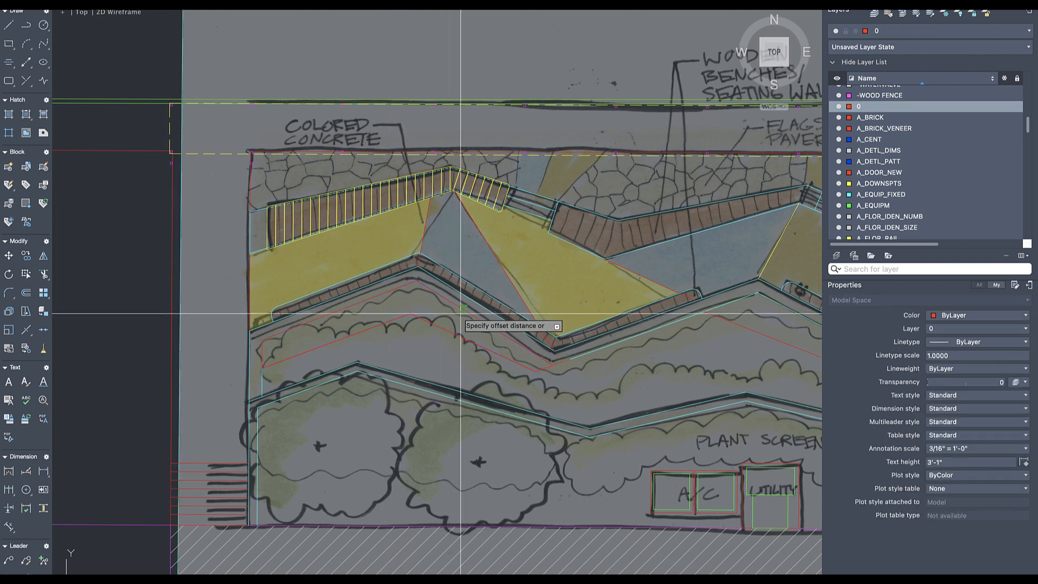
- Offset the west planting strip's boundary polyline 6" inward
key("Return")
left_click(422, 317)
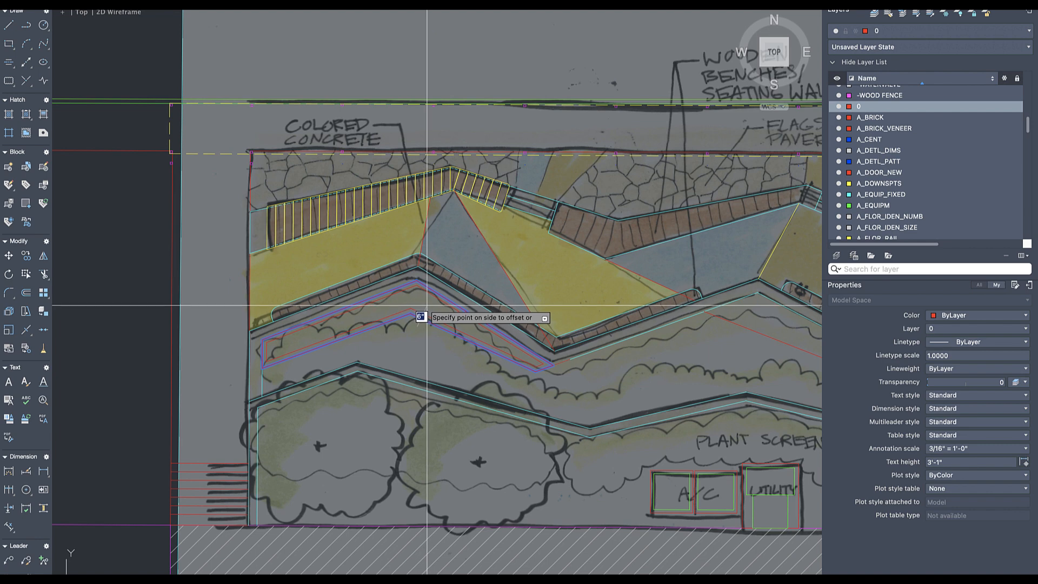
left_click(427, 306)
scroll(426, 307, "up", 4)
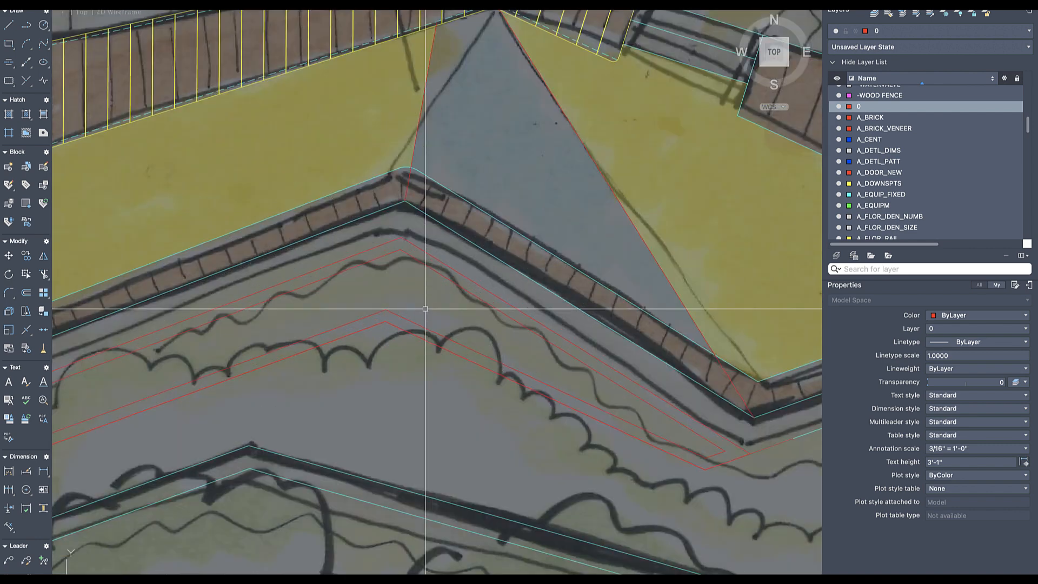
- Try converting the inner offset outline into a revision cloud, and undo it
type("revcloud")
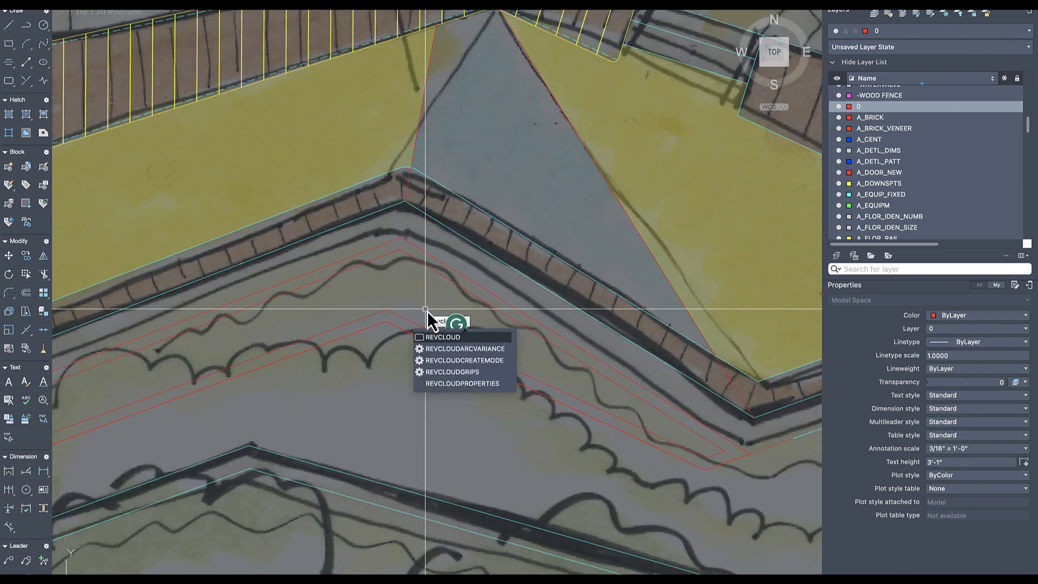
key("Return")
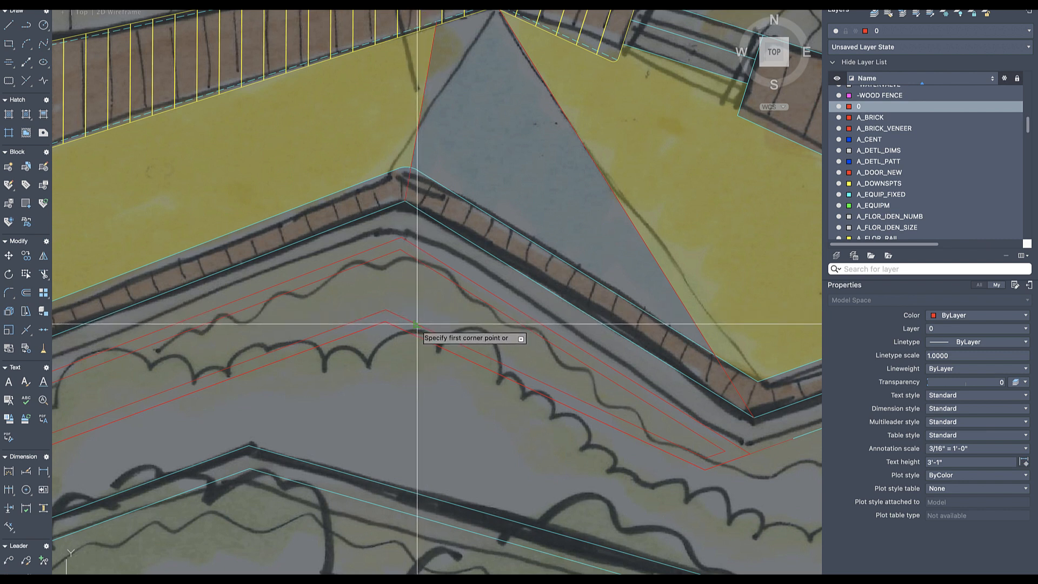
key("Return")
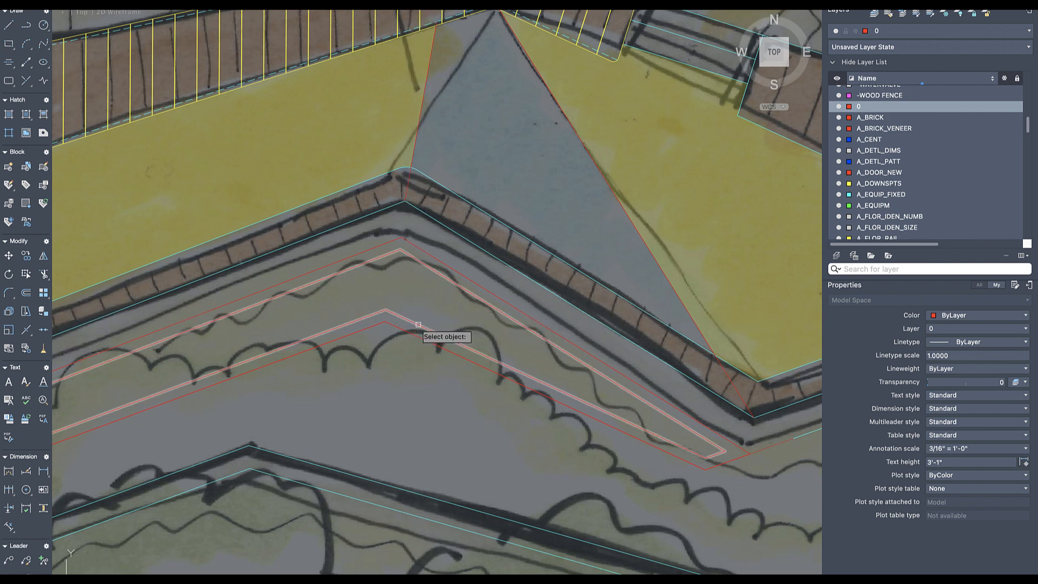
left_click(417, 325)
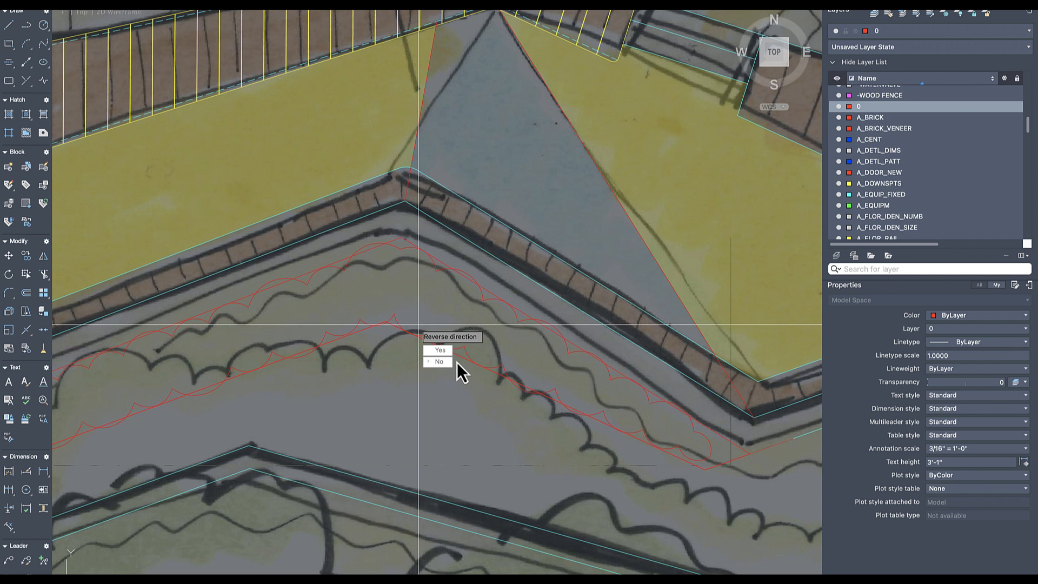
key("Escape")
key("super+z")
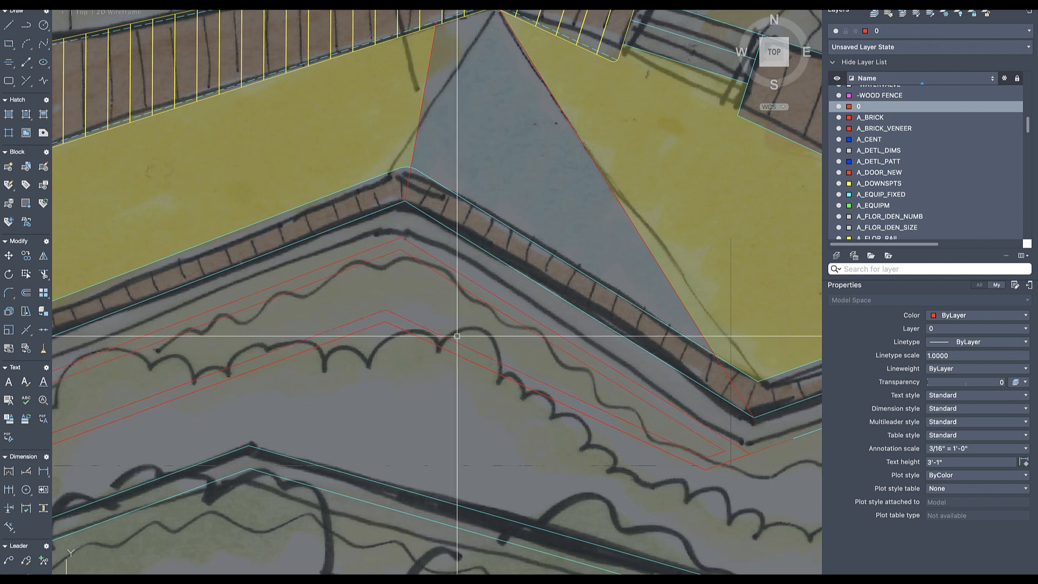
type("revcl")
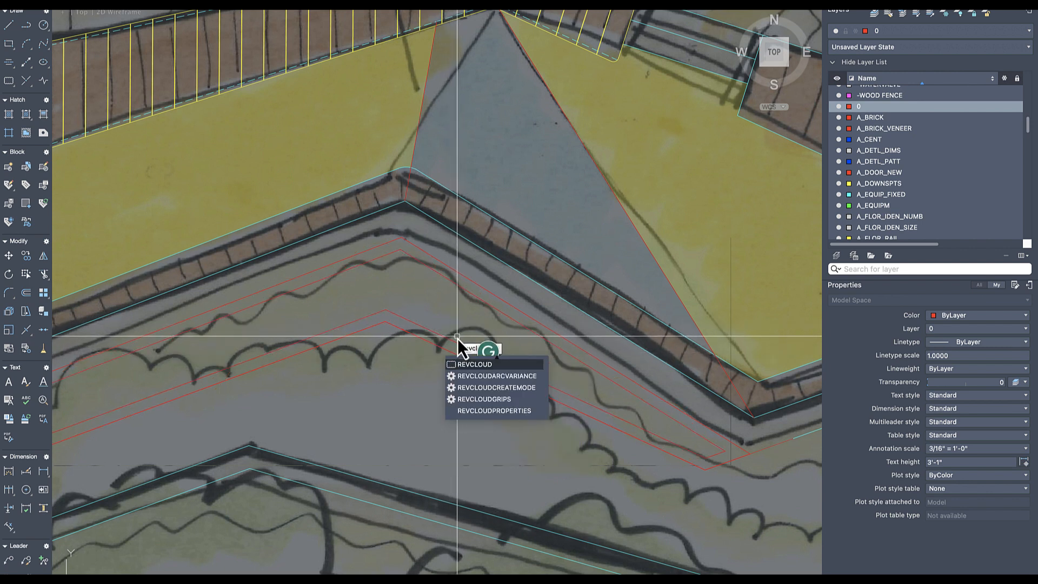
key("Return")
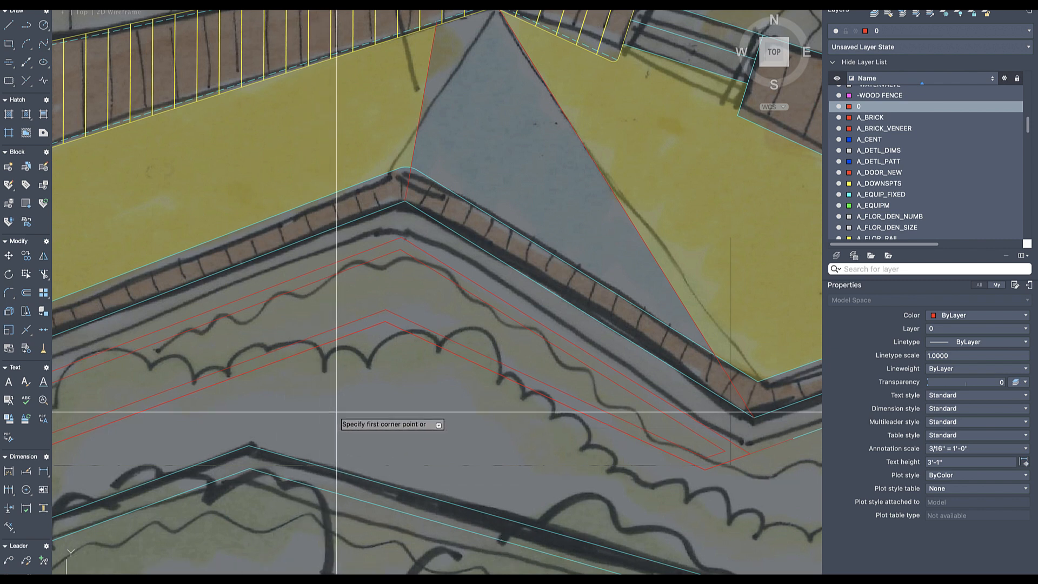
key("Return")
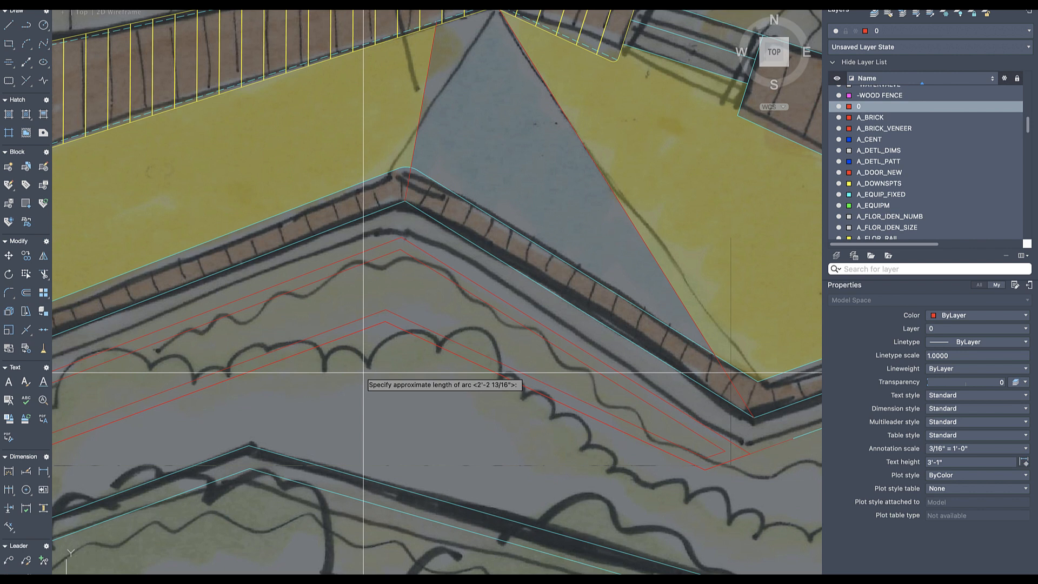
key("Return")
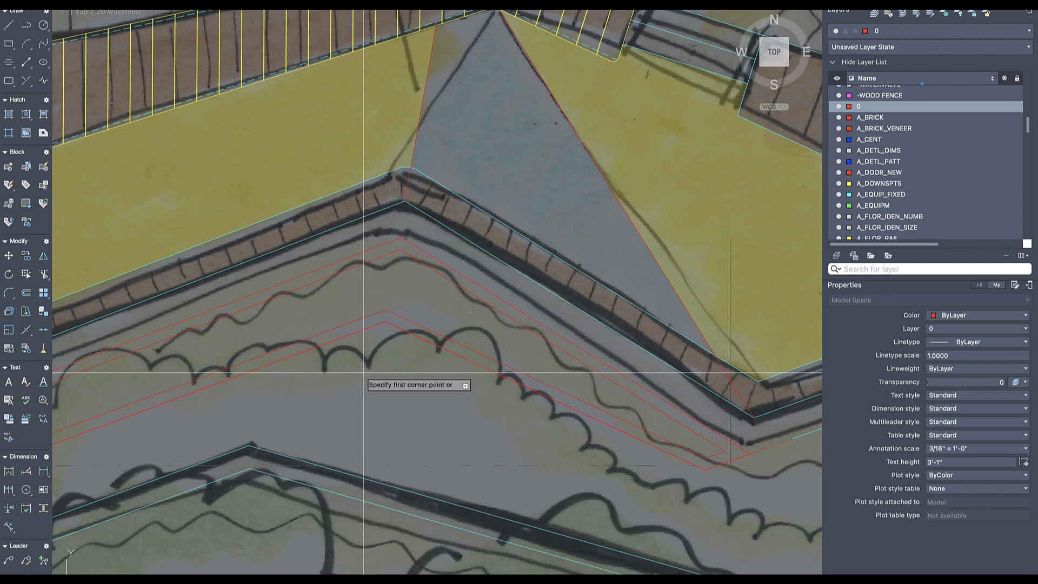
left_click(396, 286)
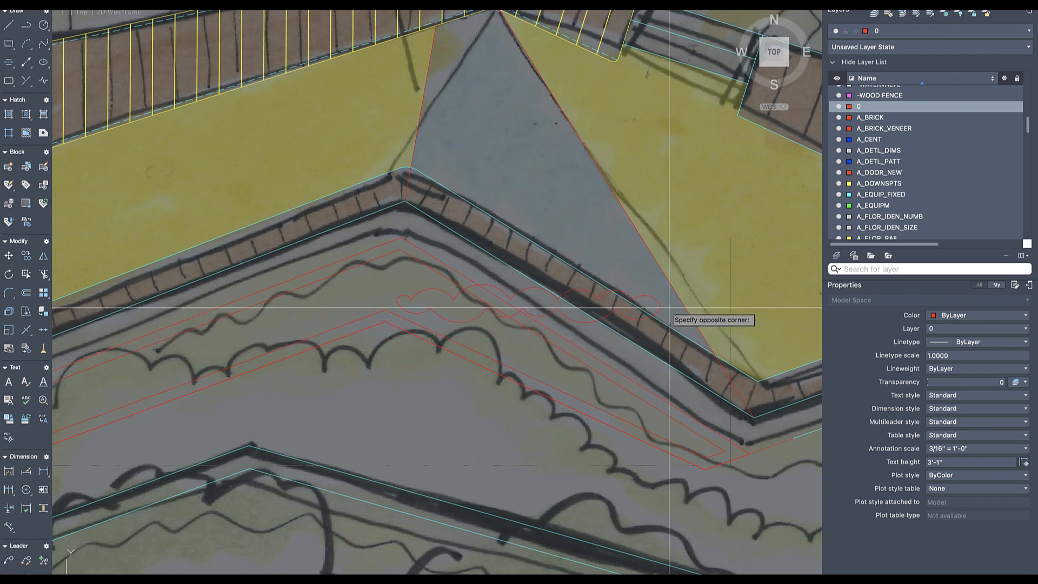
key("Escape")
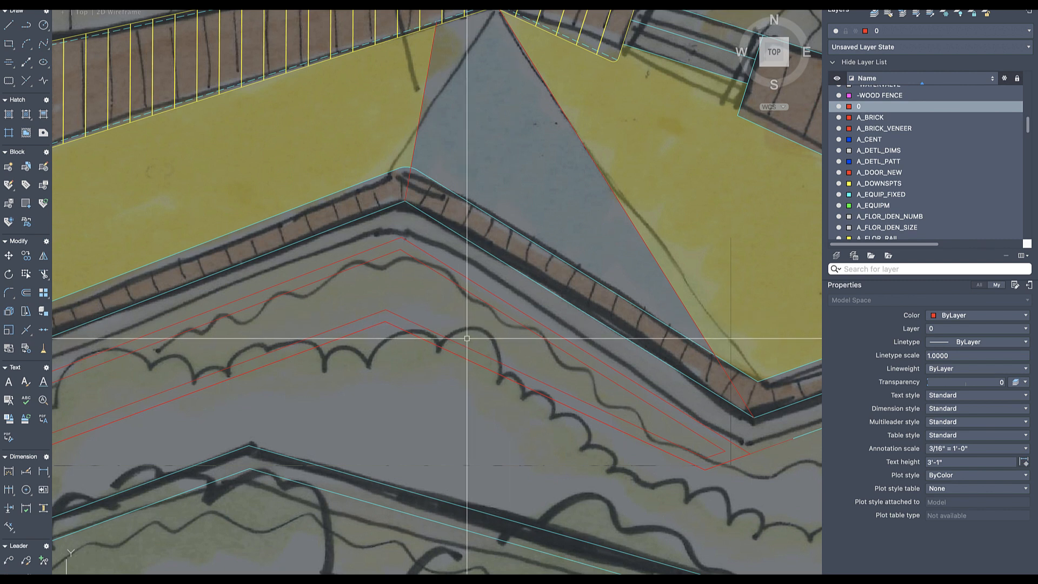
- Try converting the inner offset outline into a revision cloud with the arc direction reversed, and undo it
type("revcl")
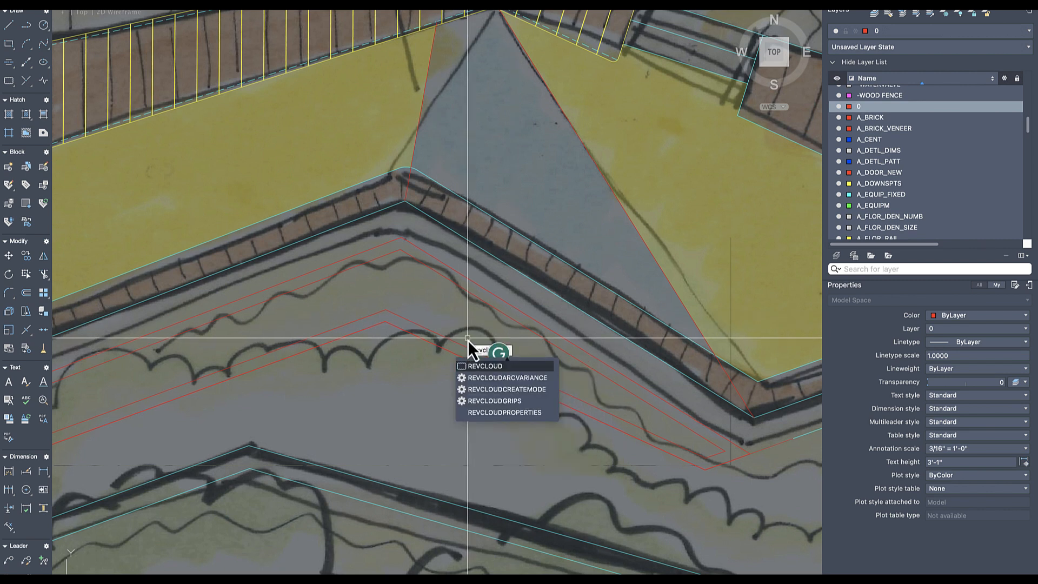
key("Return")
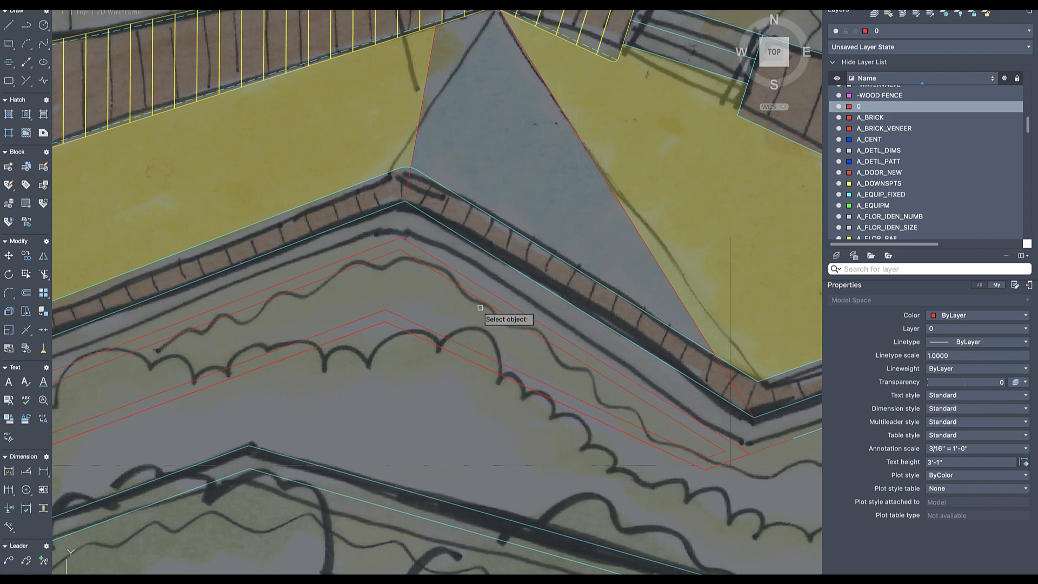
left_click(480, 307)
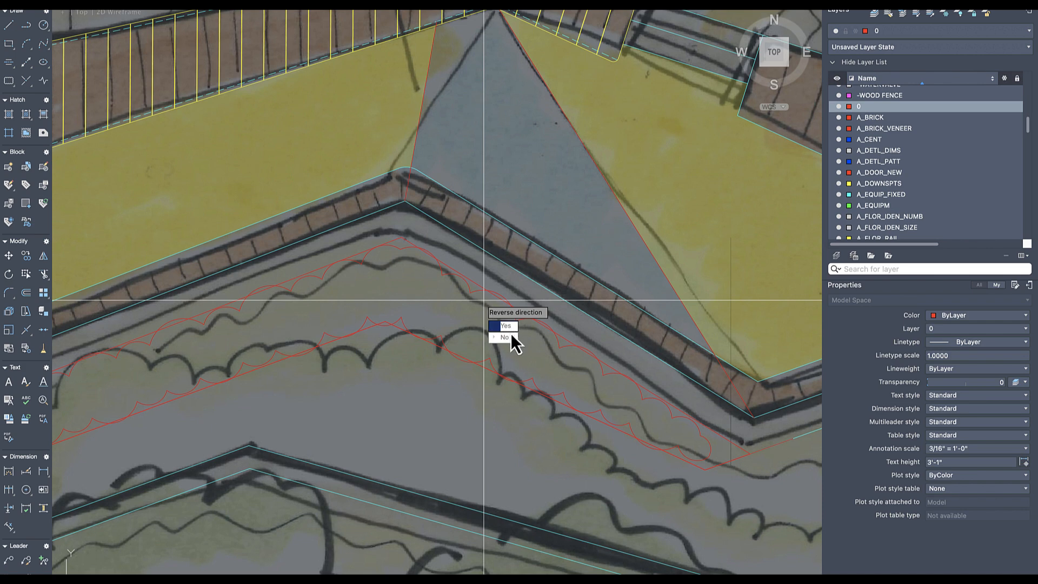
key("Return")
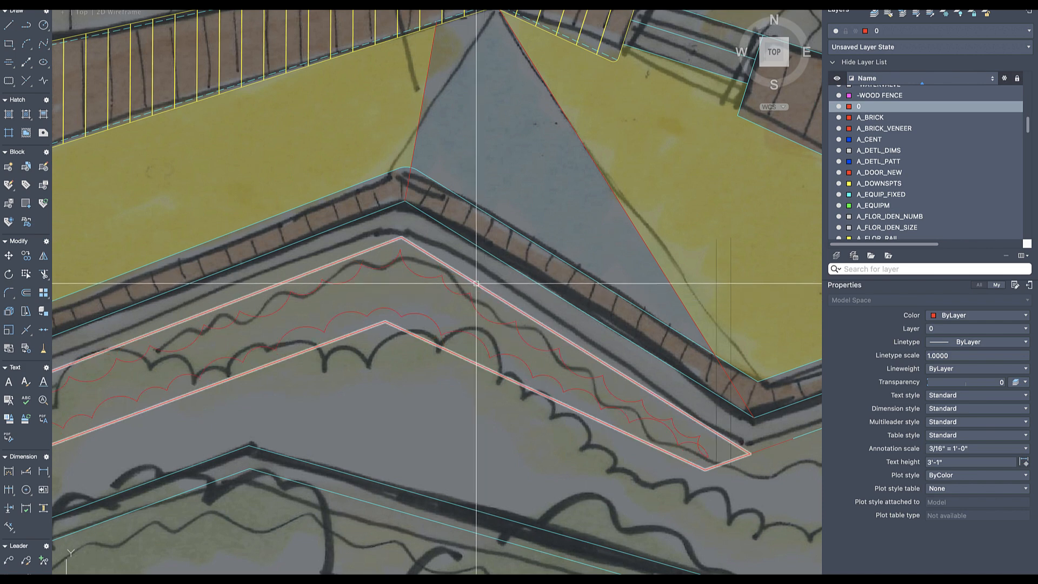
middle_click_drag(394, 322, 485, 295)
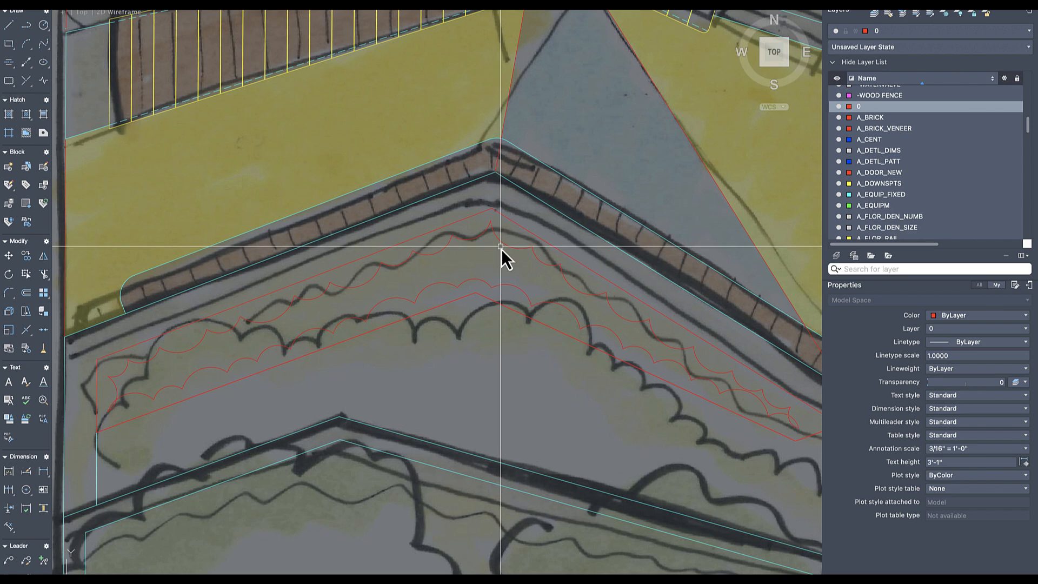
key("super+z")
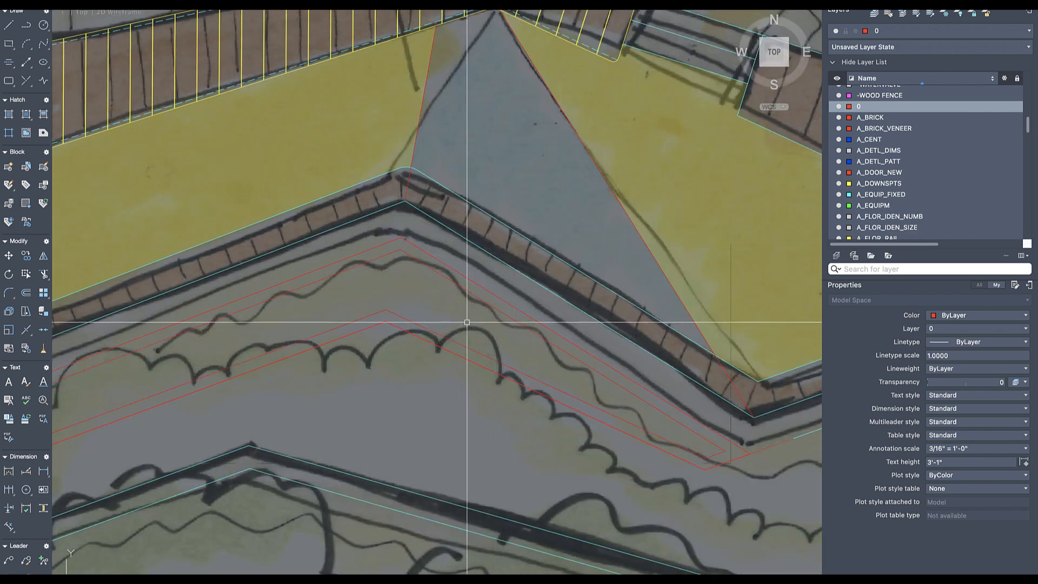
- Convert the inner offset outline into a revision cloud without reversing the arcs, and delete the outer boundary polyline
type("revcl")
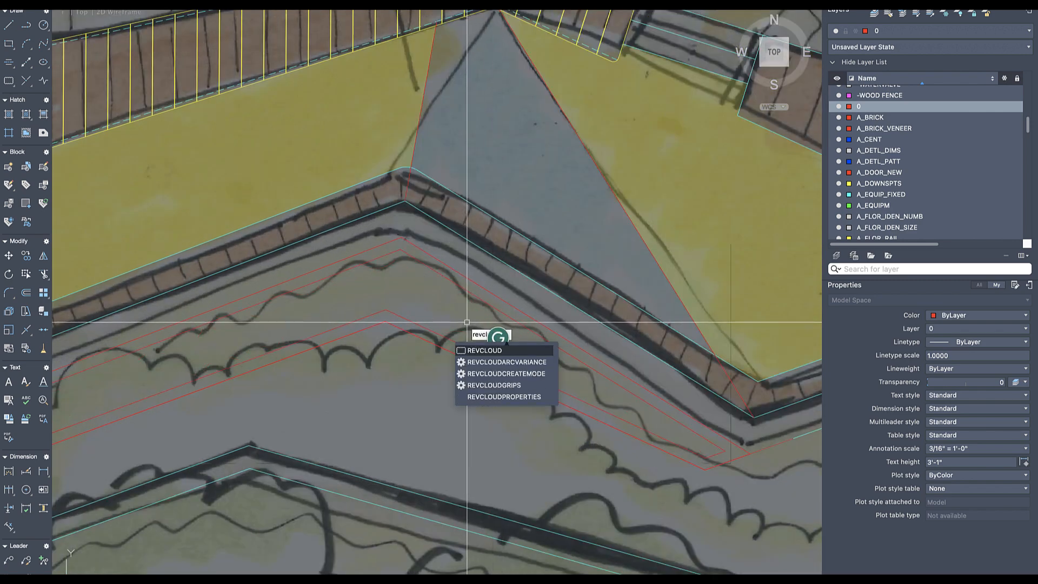
key("Return")
key("Return")
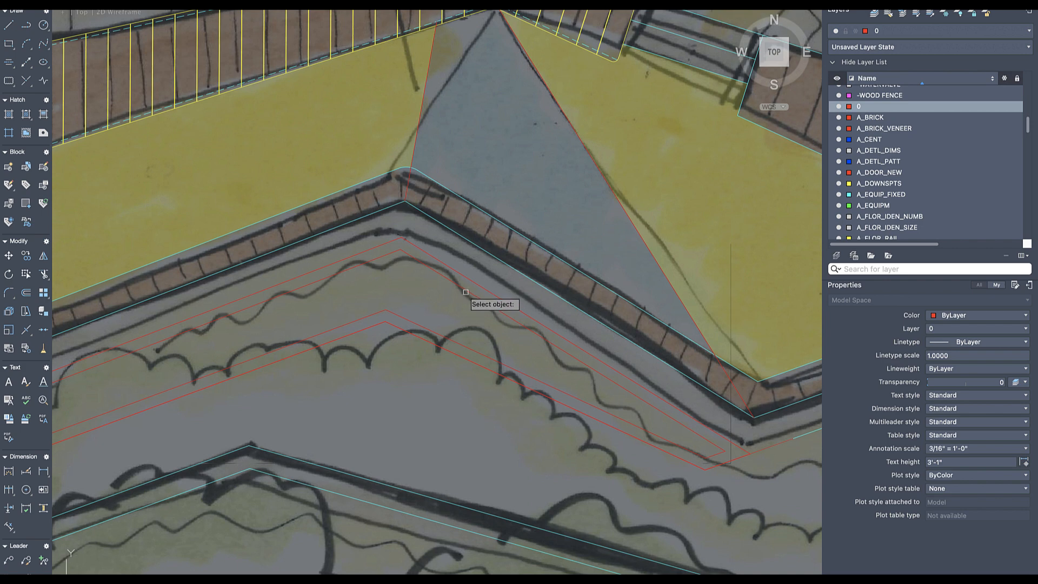
left_click(465, 292)
left_click(488, 329)
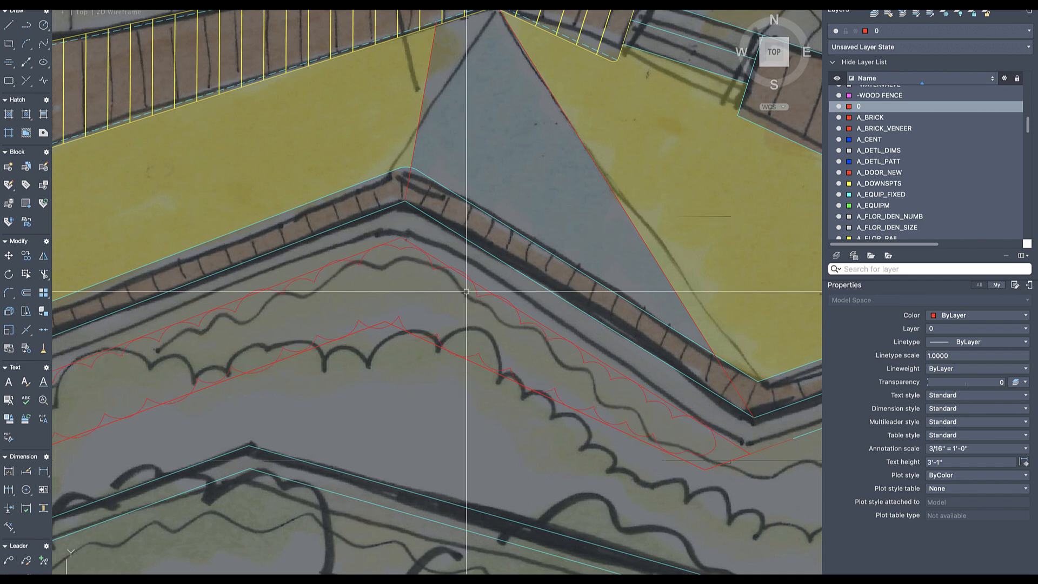
left_click(480, 284)
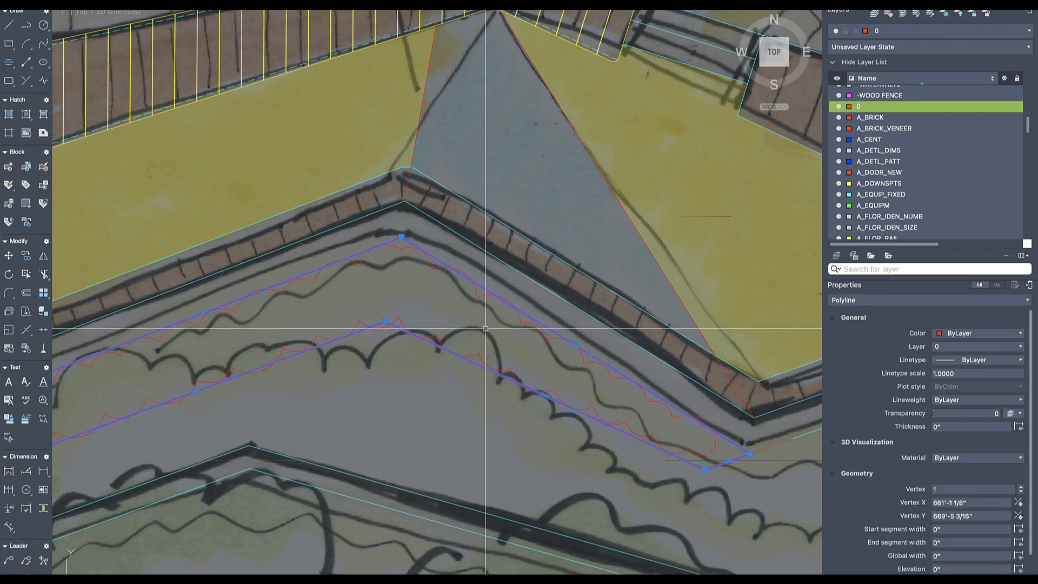
key("Escape")
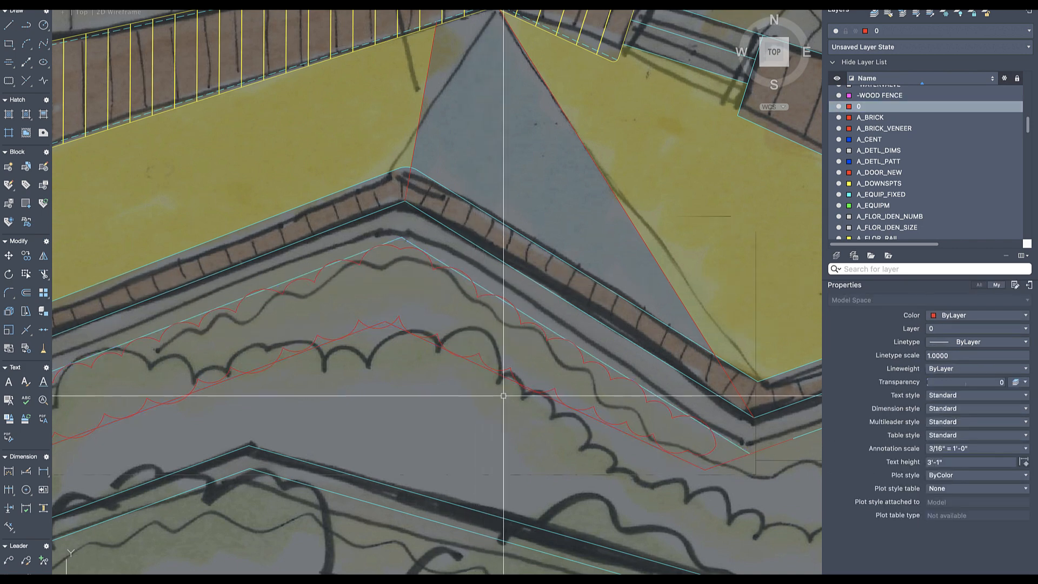
- Create a boundary polyline by picking inside the planting band between the two zigzag retaining walls, with island detection on
left_click(477, 368)
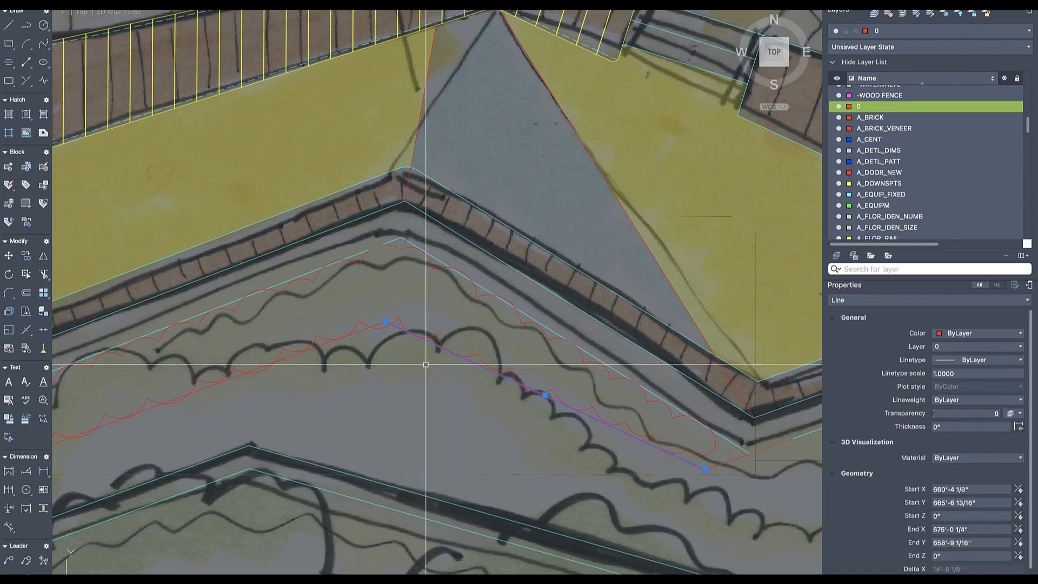
key("Escape")
scroll(356, 335, "down", 5)
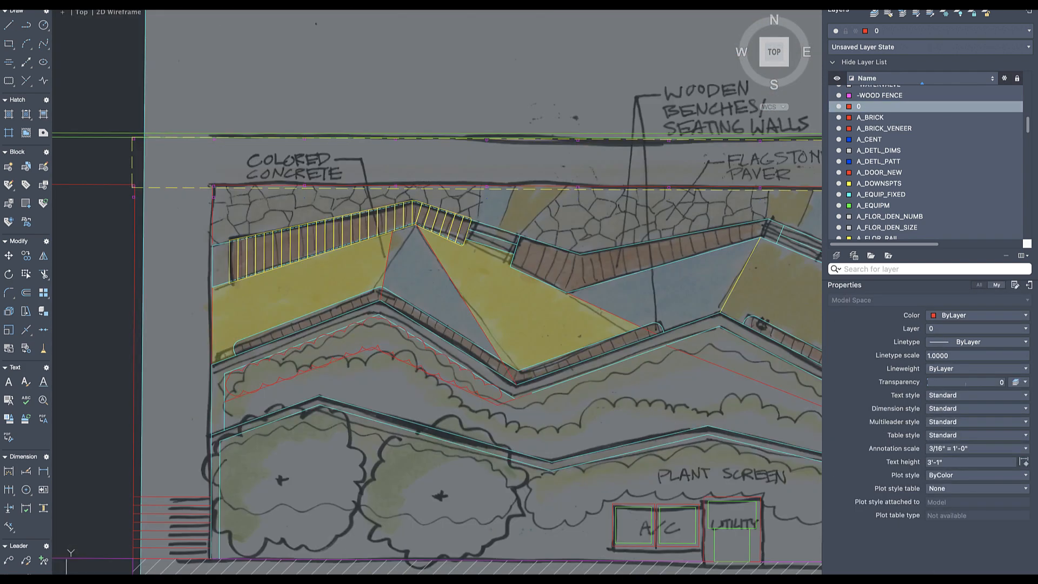
scroll(397, 395, "down", 3)
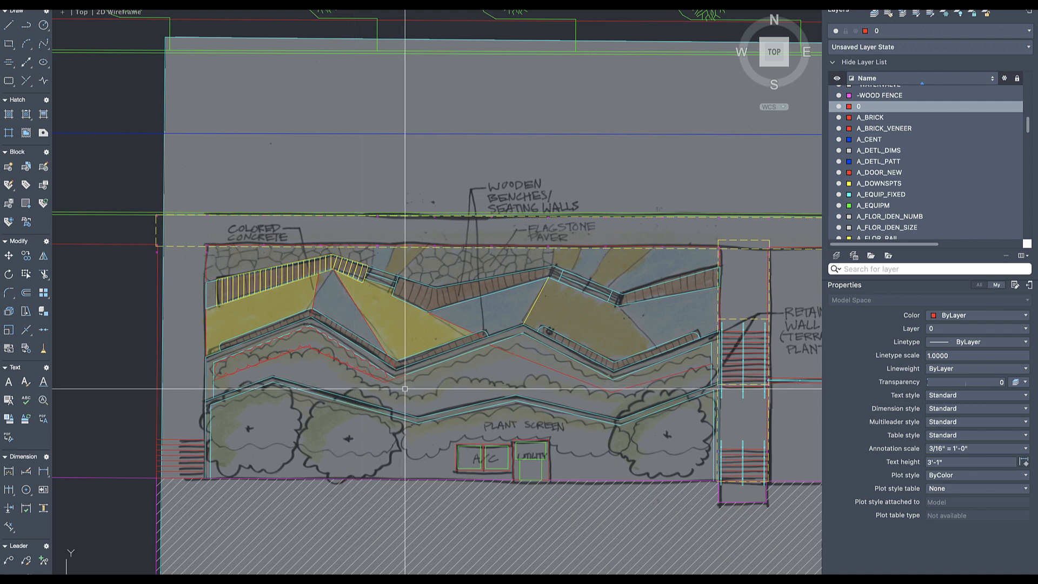
type("bo")
key("Return")
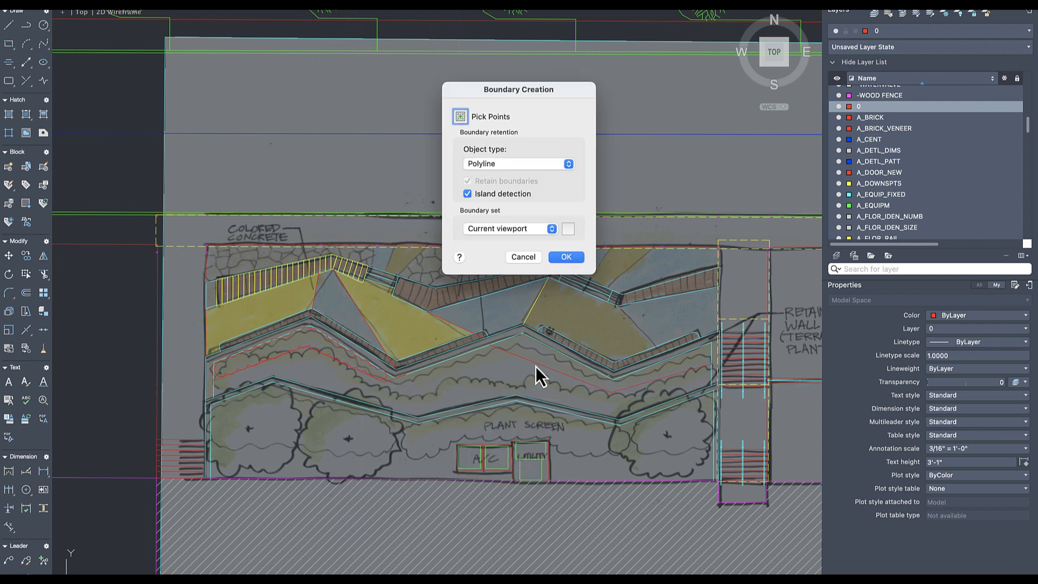
left_click(460, 117)
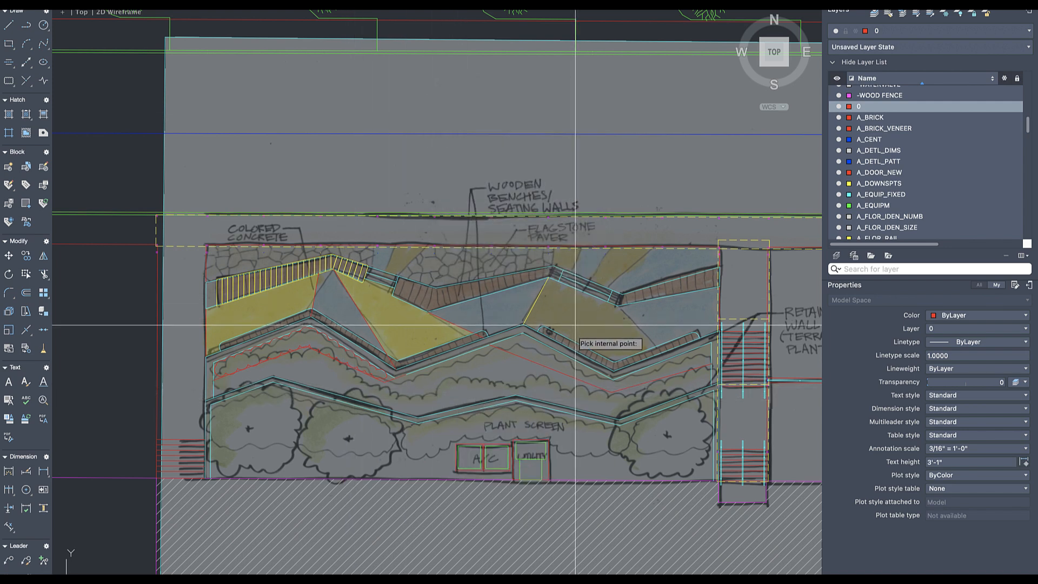
left_click(547, 384)
key("Return")
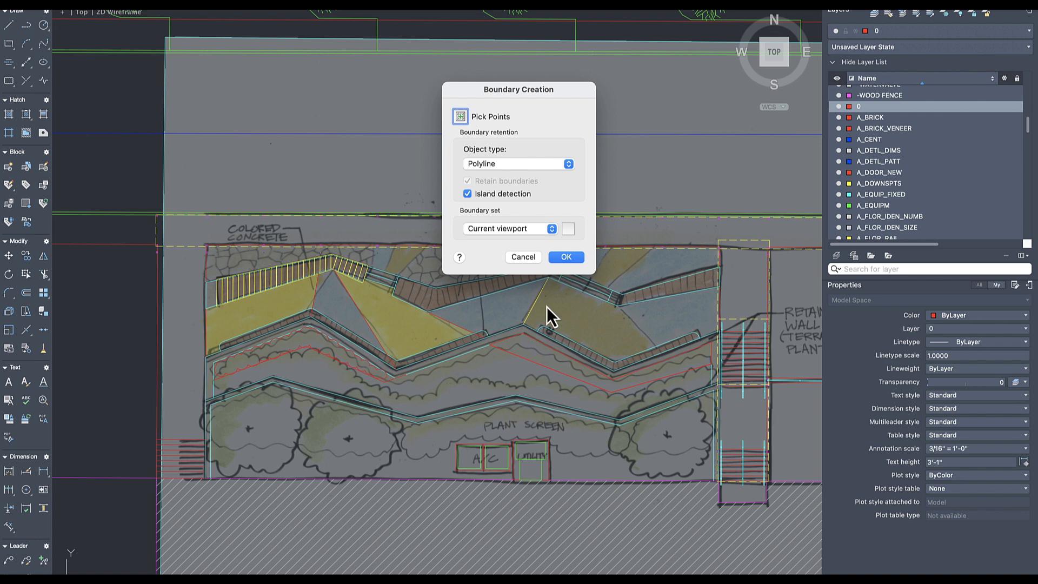
- Create a closed boundary polyline around the east planting strip below the bench wall
left_click(460, 117)
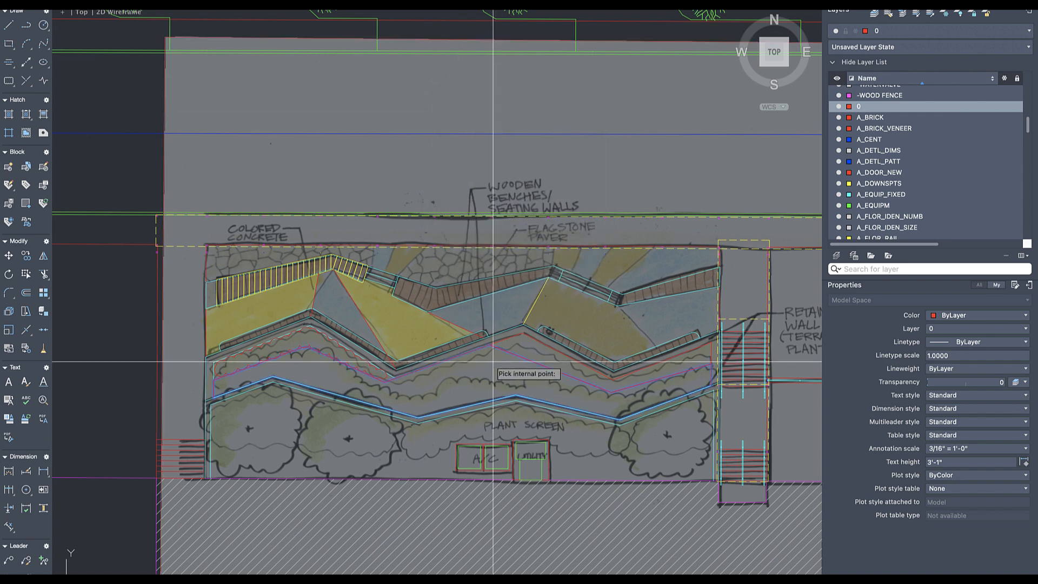
key("Escape")
left_click(531, 338)
key("Escape")
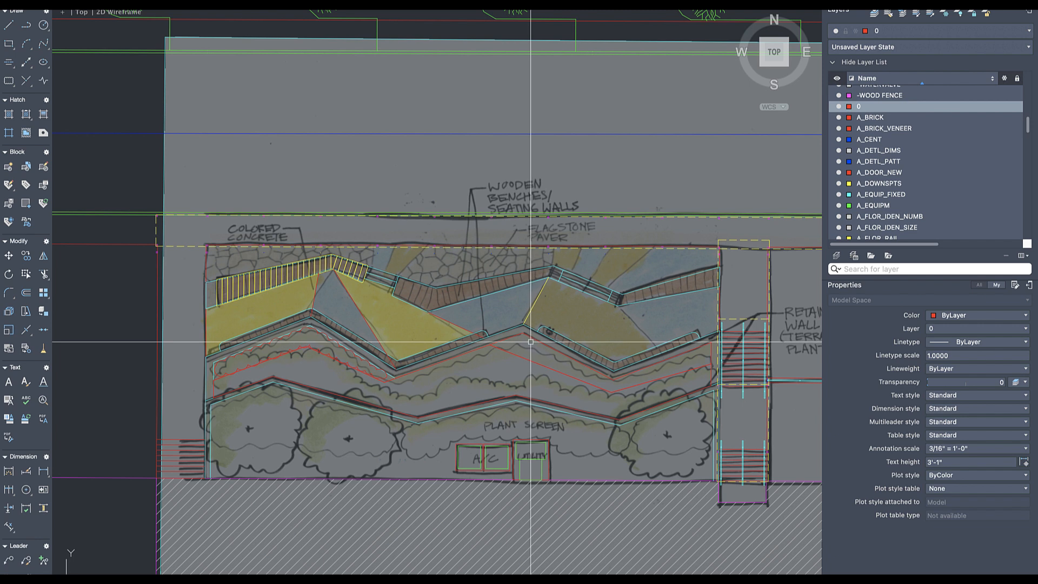
- Try converting the east planting strip's boundary polyline into a revision cloud without reversing the arcs
type("revc")
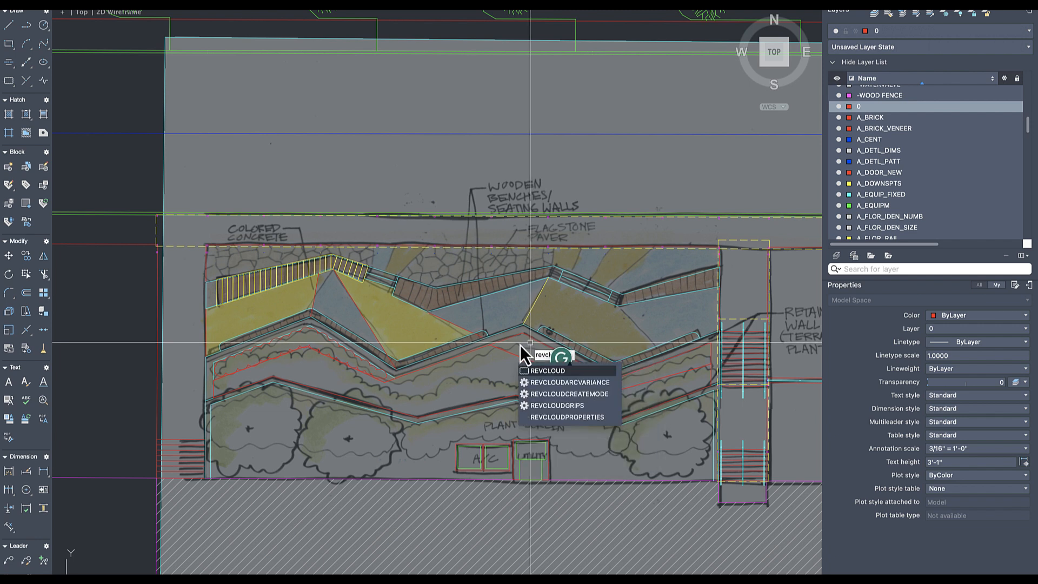
type("l")
key("Return")
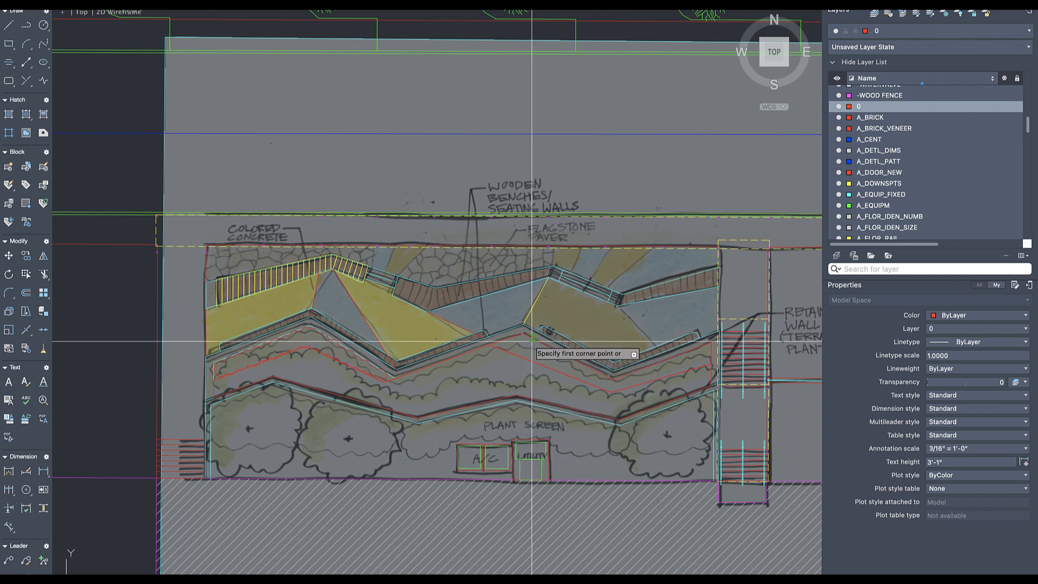
type("o")
key("Return")
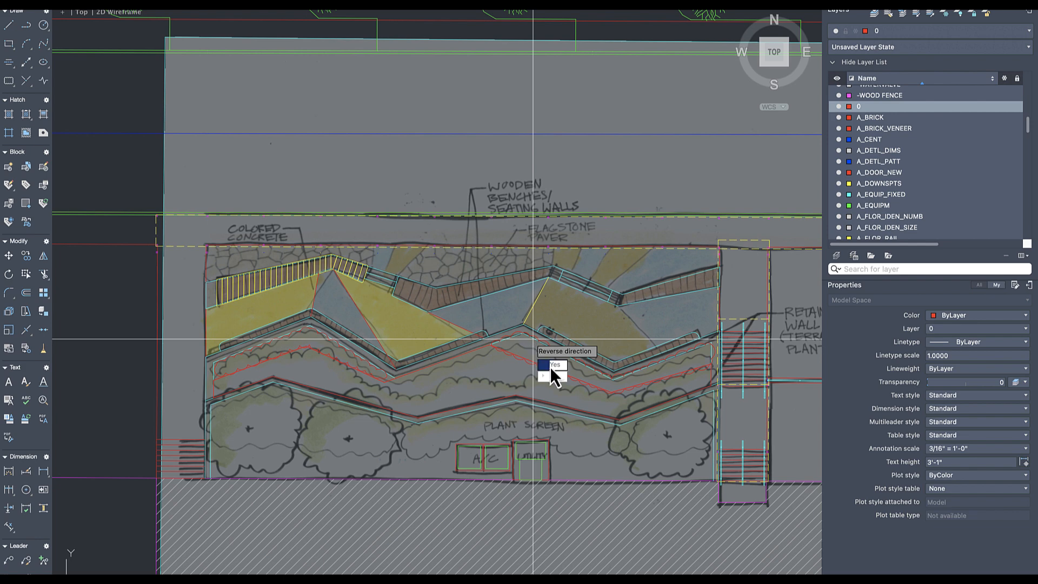
left_click(555, 376)
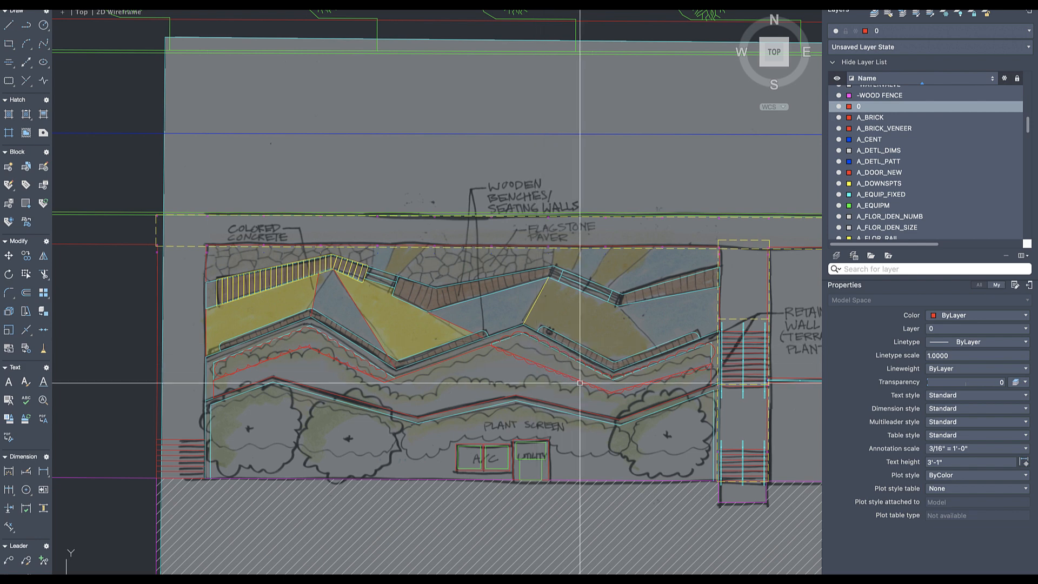
- Examine how the revision cloud's arcs follow the east planting strip and its retaining wall
scroll(589, 382, "up", 4)
scroll(598, 367, "up", 4)
scroll(598, 352, "down", 2)
mouse_move(595, 353)
middle_mouse_down()
mouse_move(571, 361)
mouse_move(695, 366)
middle_mouse_up()
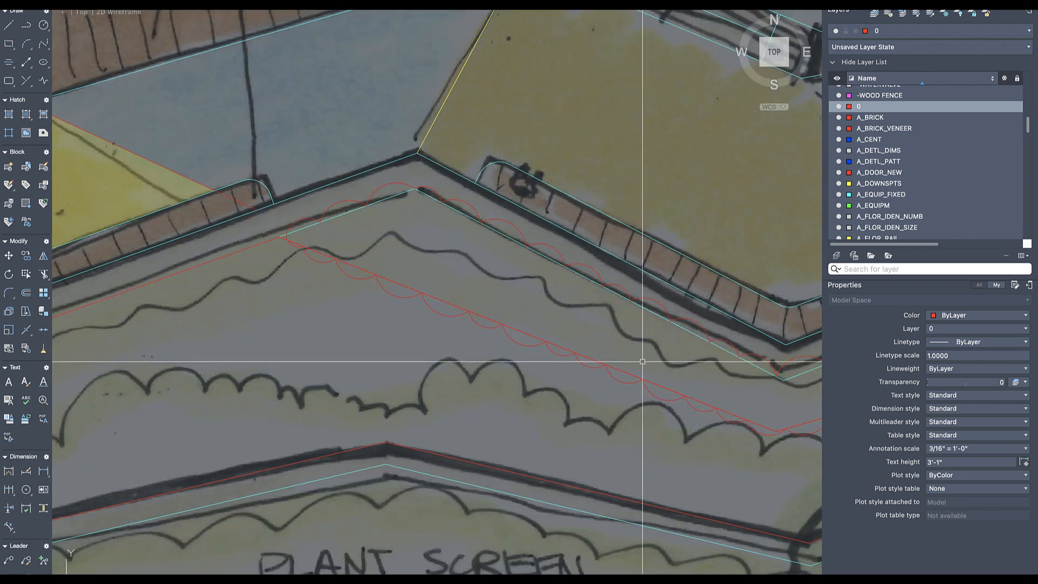
scroll(432, 257, "down", 2)
middle_click_drag(432, 258, 660, 265)
scroll(659, 265, "up", 2)
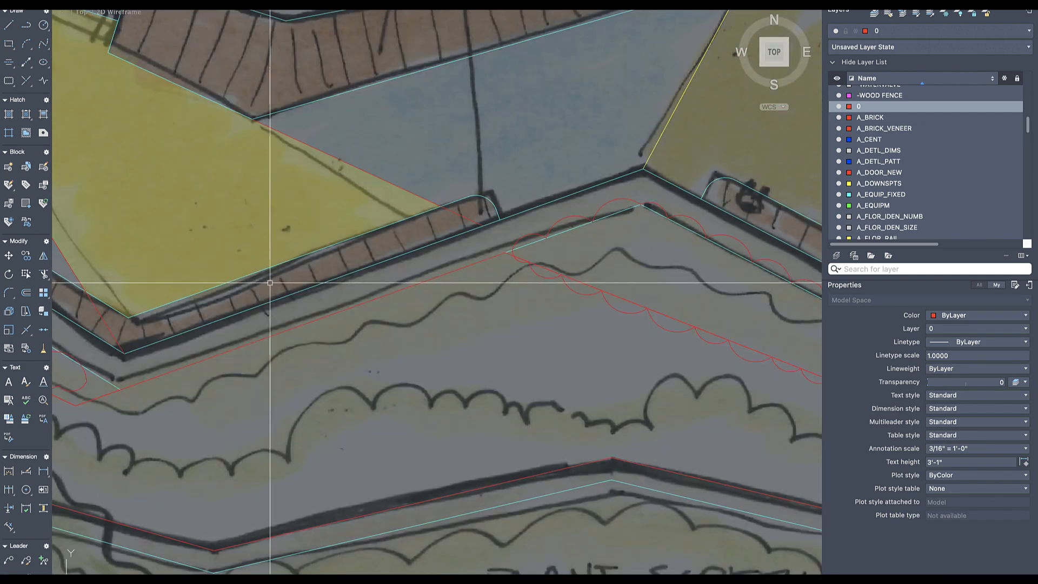
scroll(259, 287, "down", 2)
mouse_move(253, 289)
middle_mouse_down()
mouse_move(510, 286)
mouse_move(177, 290)
middle_mouse_up()
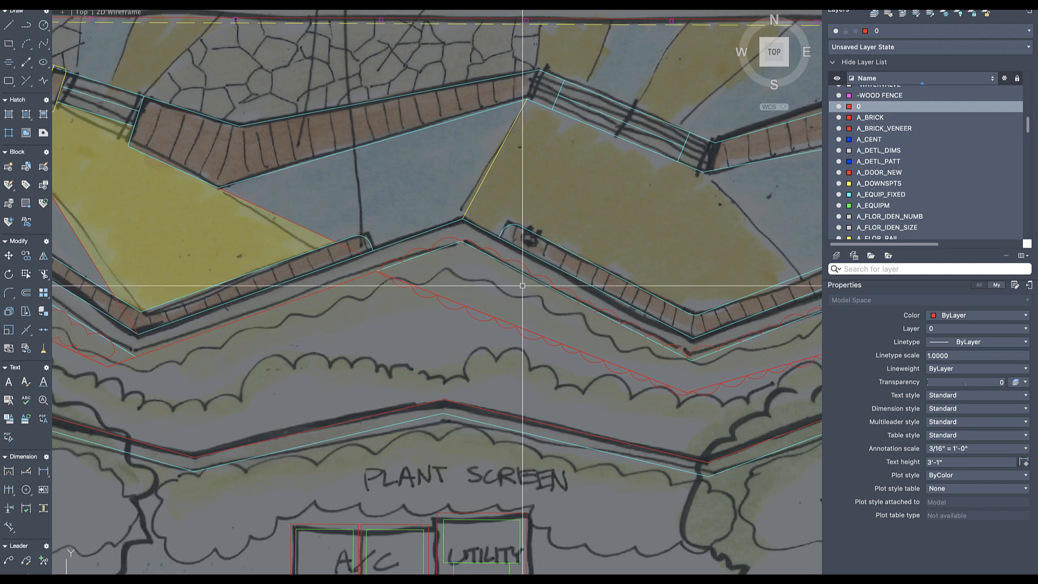
- Hide the image sketch layer, and undo it together with the east strip's revision cloud
scroll(879, 163, "down", 10)
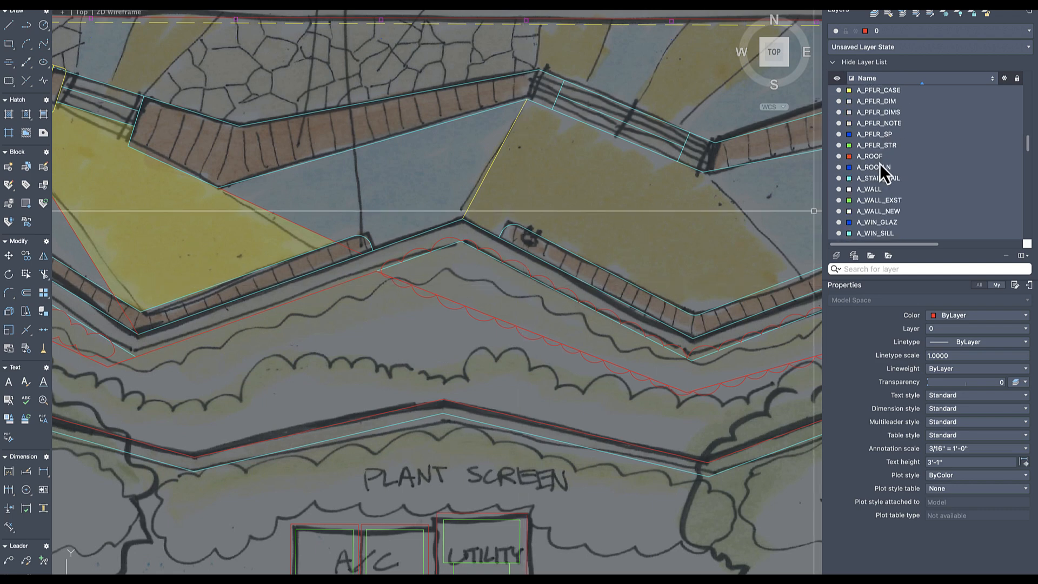
scroll(872, 170, "down", 5)
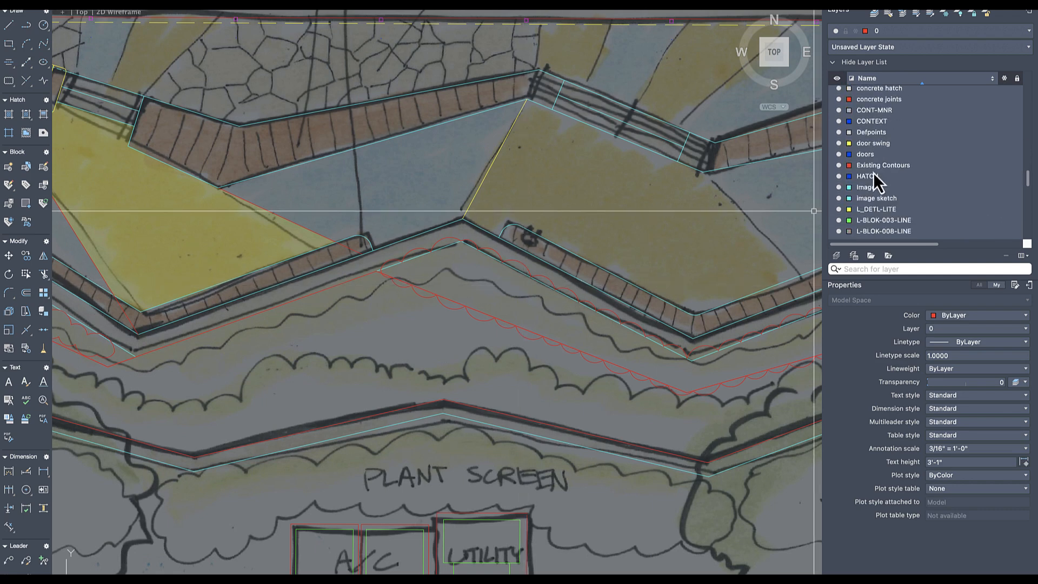
left_click(839, 197)
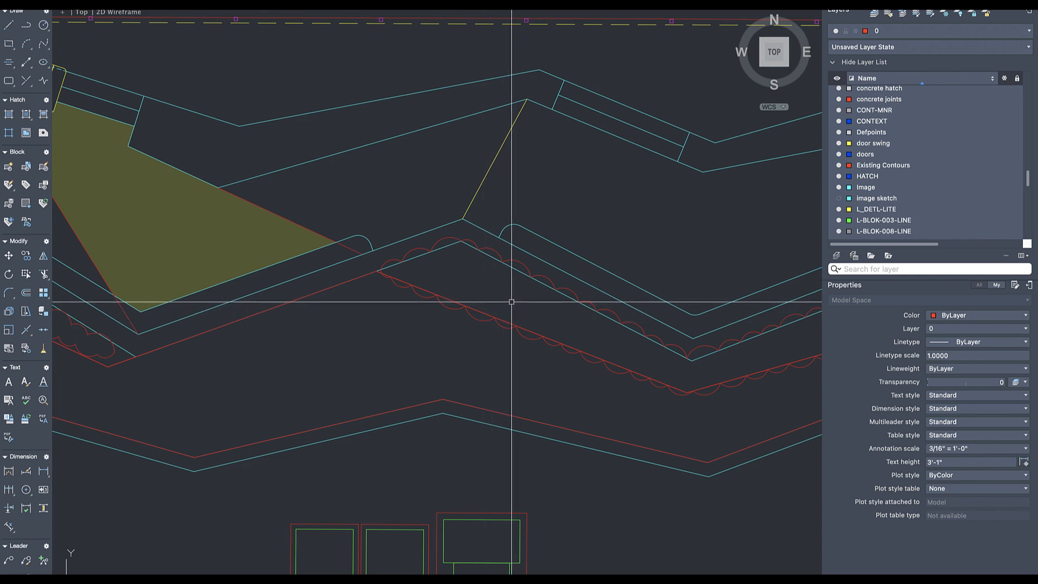
key("super+z")
key("super+z")
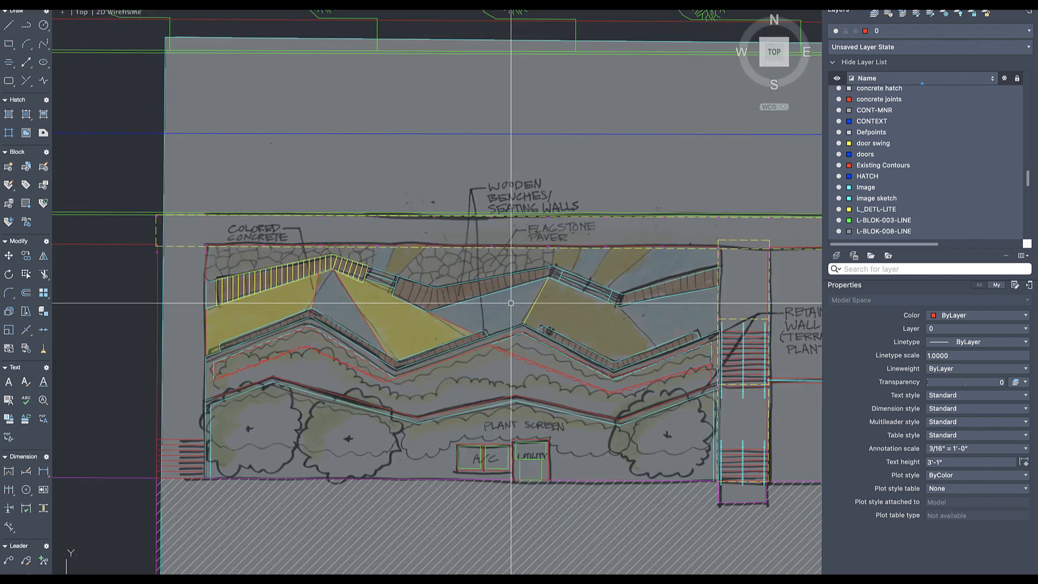
- Hide the image sketch layer and offset the east planting strip's boundary polyline 6" inward
left_click(839, 198)
scroll(614, 347, "up", 5)
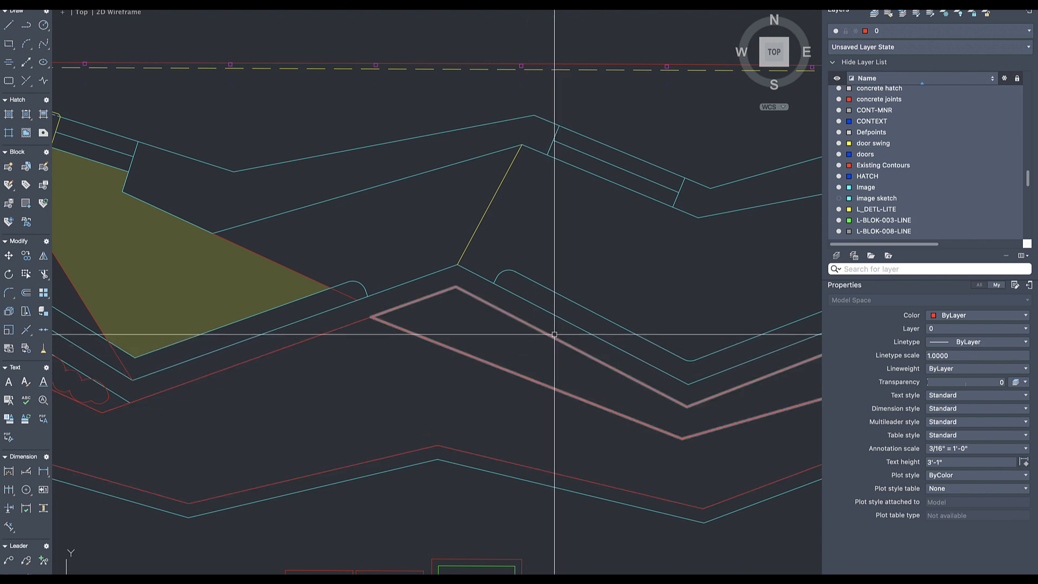
left_click(553, 334)
key("Escape")
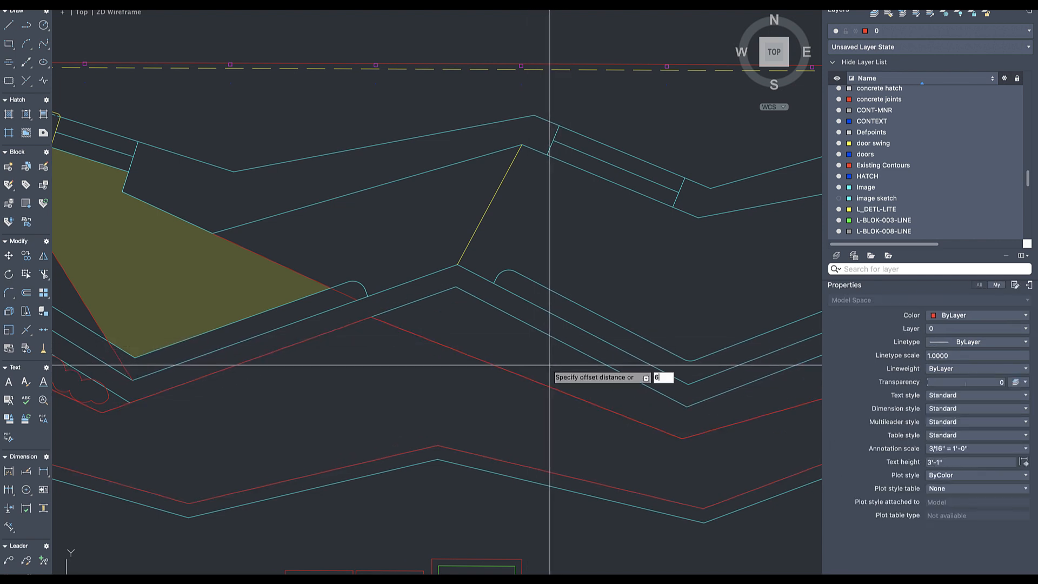
key("Return")
key("Escape")
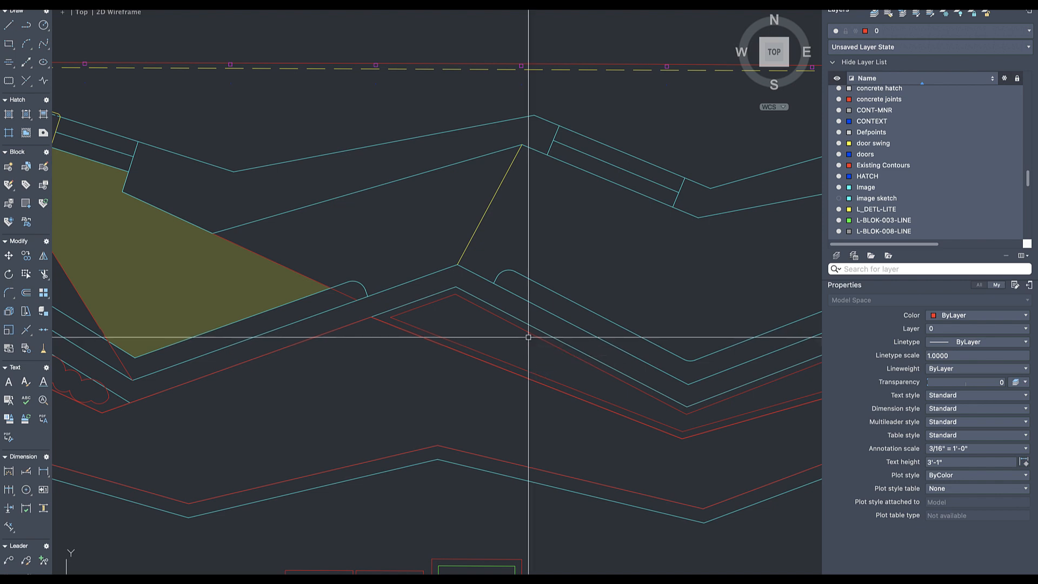
- Convert the east strip's inner offset outline into a revision cloud without reversing the arcs
type("rec")
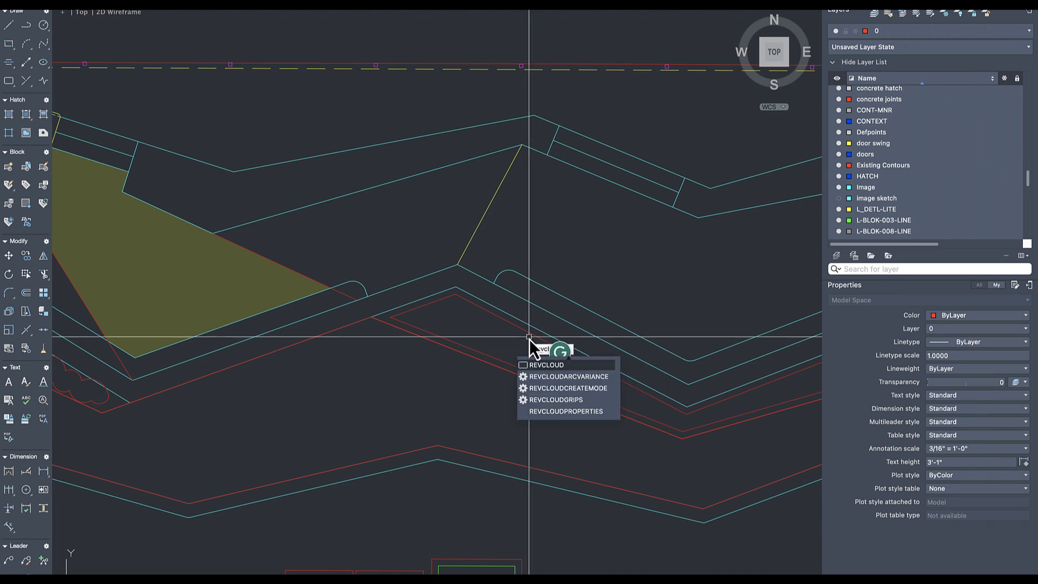
key("Return")
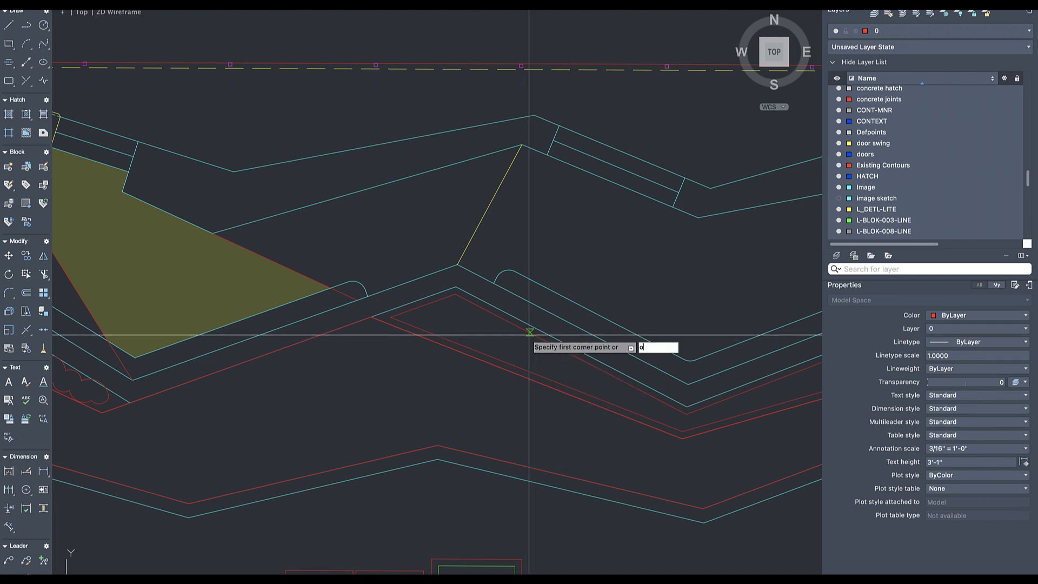
type("o")
key("Return")
left_click(530, 333)
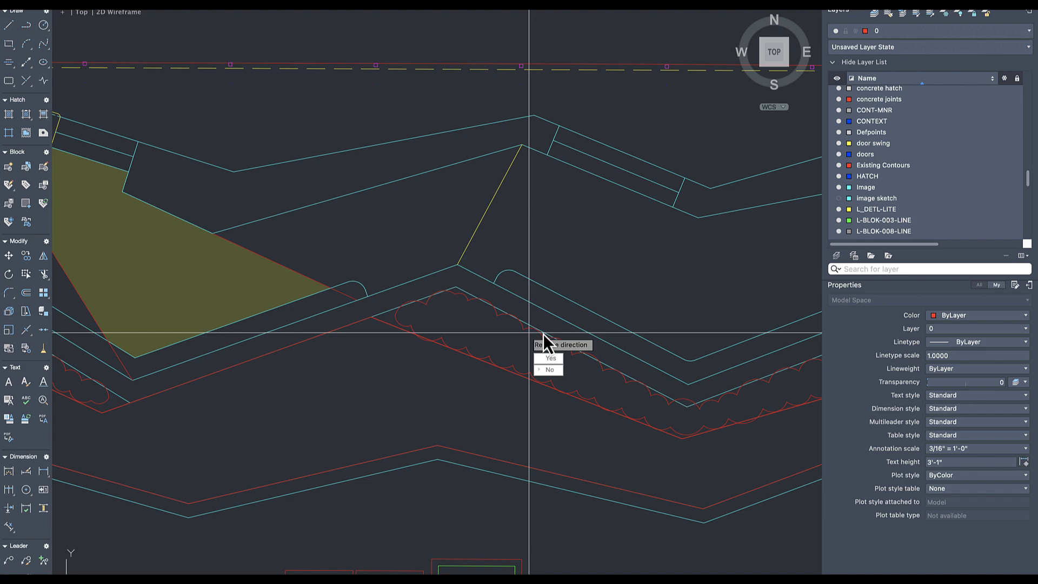
left_click(559, 369)
scroll(523, 336, "up", 4)
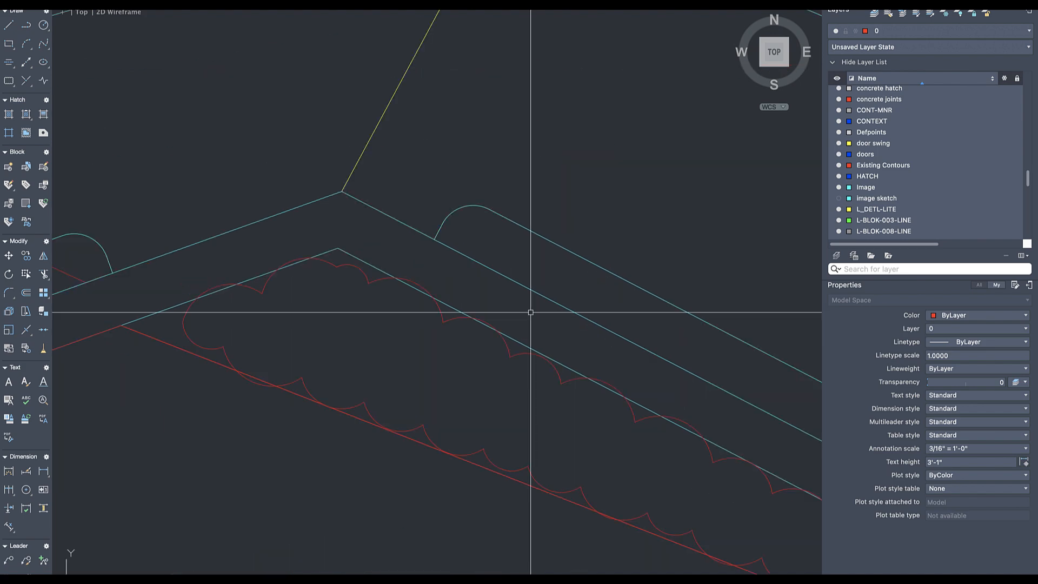
scroll(523, 335, "down", 3)
- Delete the east planting strip's outer boundary polyline around the revision cloud
left_click(521, 343)
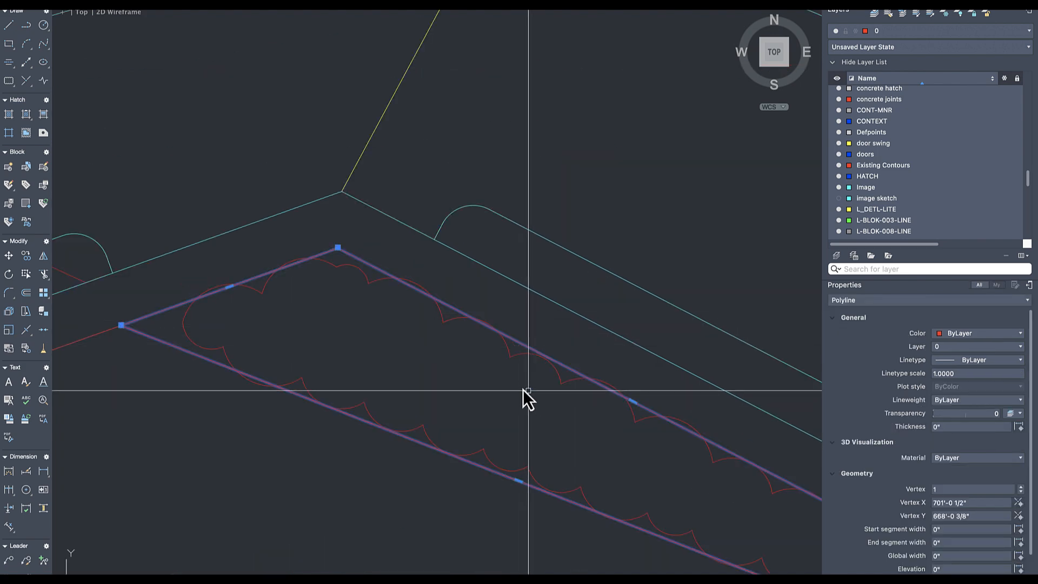
scroll(526, 399, "down", 3)
scroll(459, 324, "down", 5)
key("Escape")
scroll(440, 359, "up", 4)
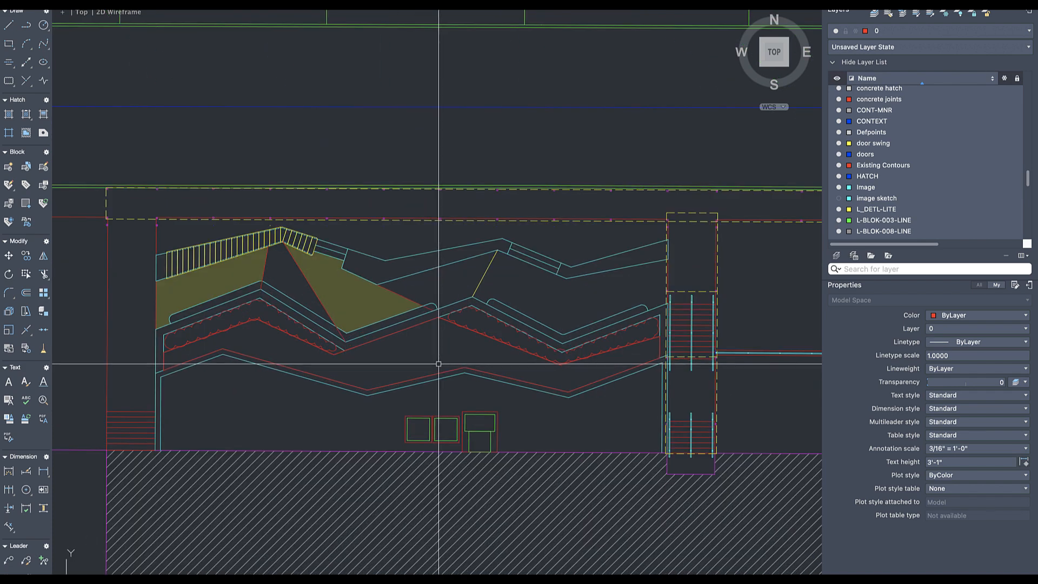
- Regenerate the drawing and hatch the planting band between the two zigzag retaining walls with the line pattern at scale 1.0000
type("re")
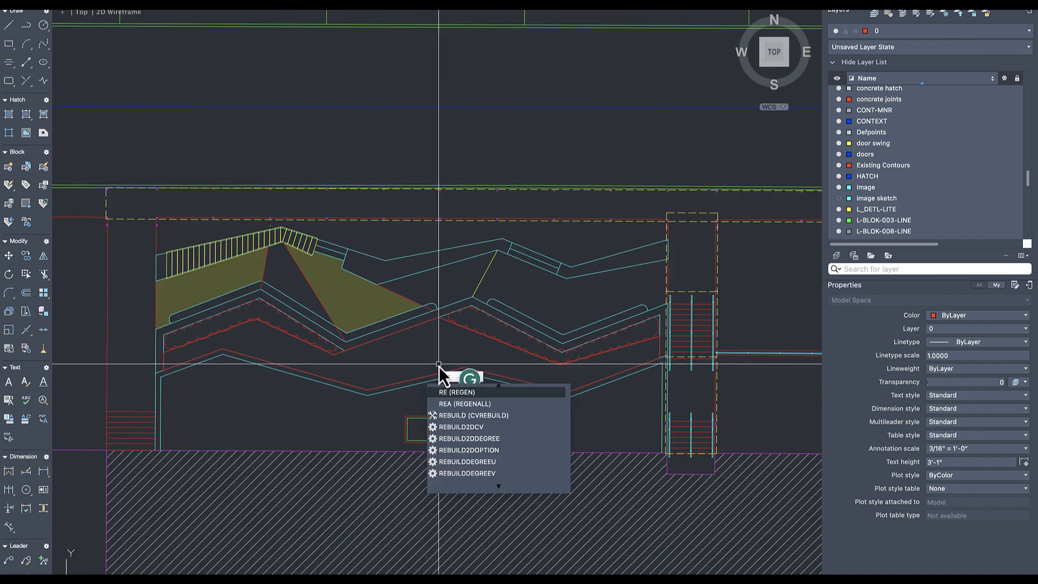
key("Return")
left_click(406, 337)
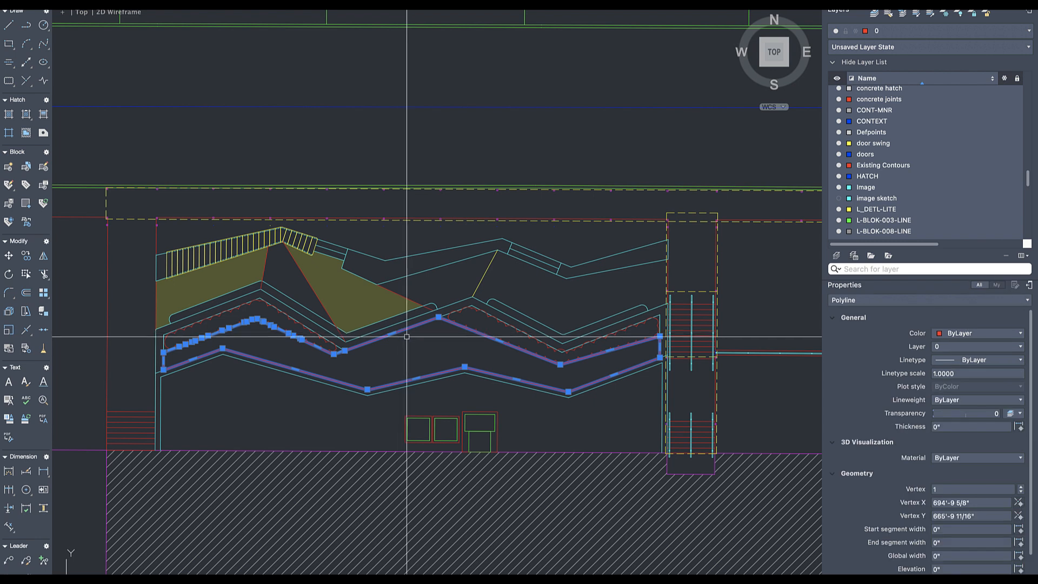
key("Escape")
type("h")
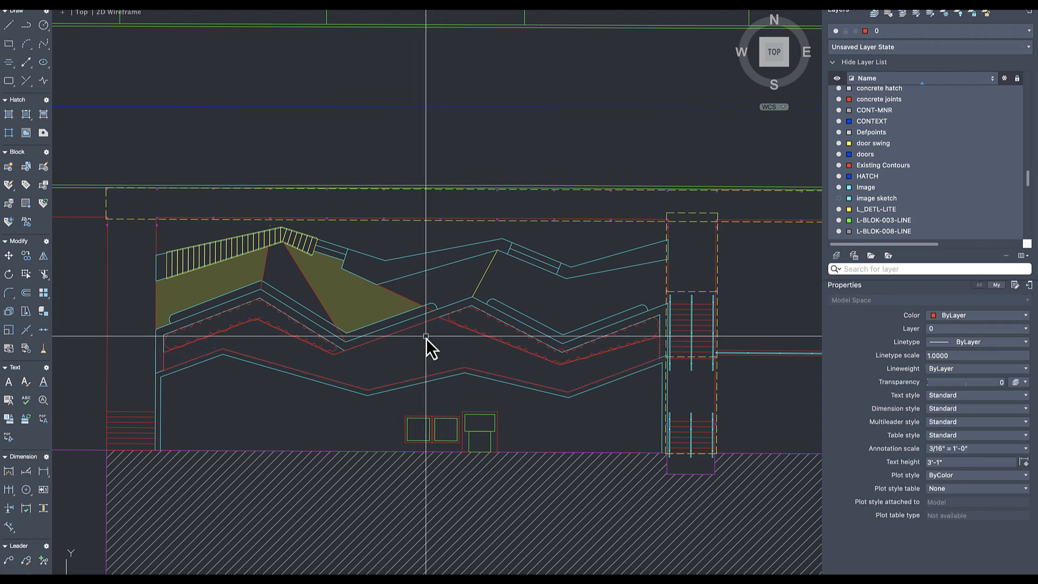
key("Return")
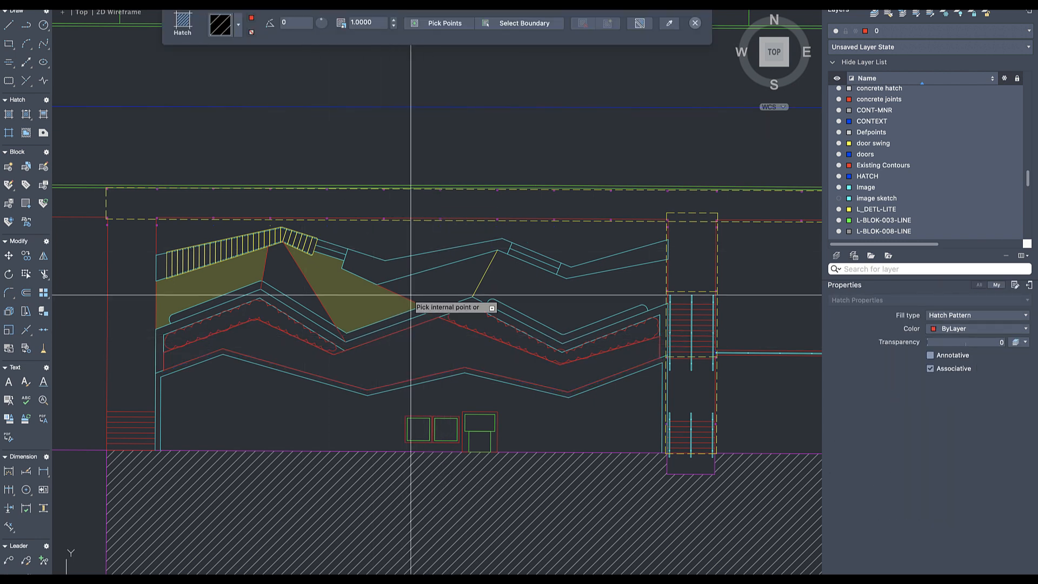
left_click(419, 344)
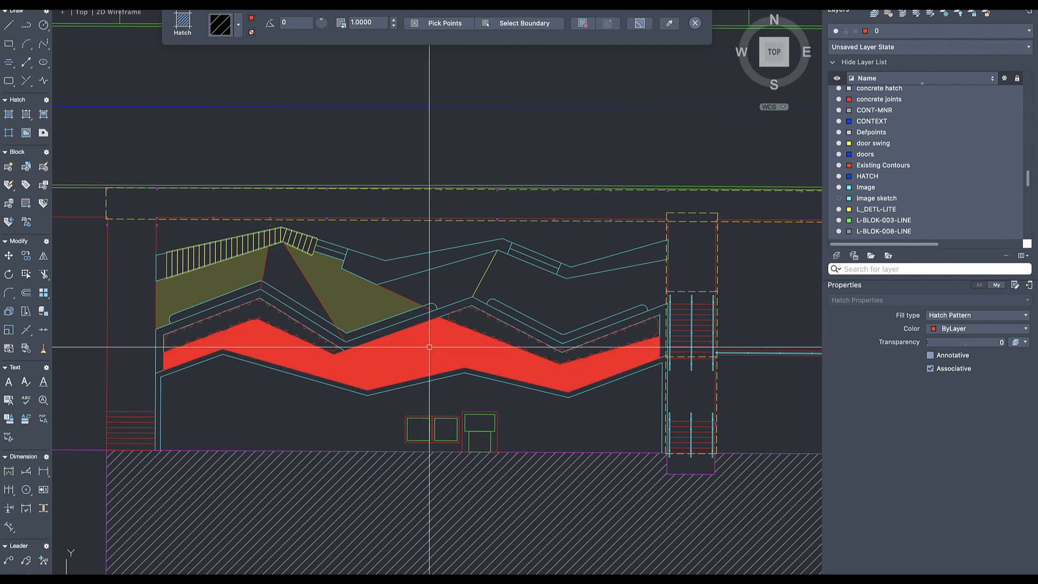
- Finish the hatch in the zigzag planting band and change its pattern to ANSI37 at scale 15
key("Return")
double_click(422, 350)
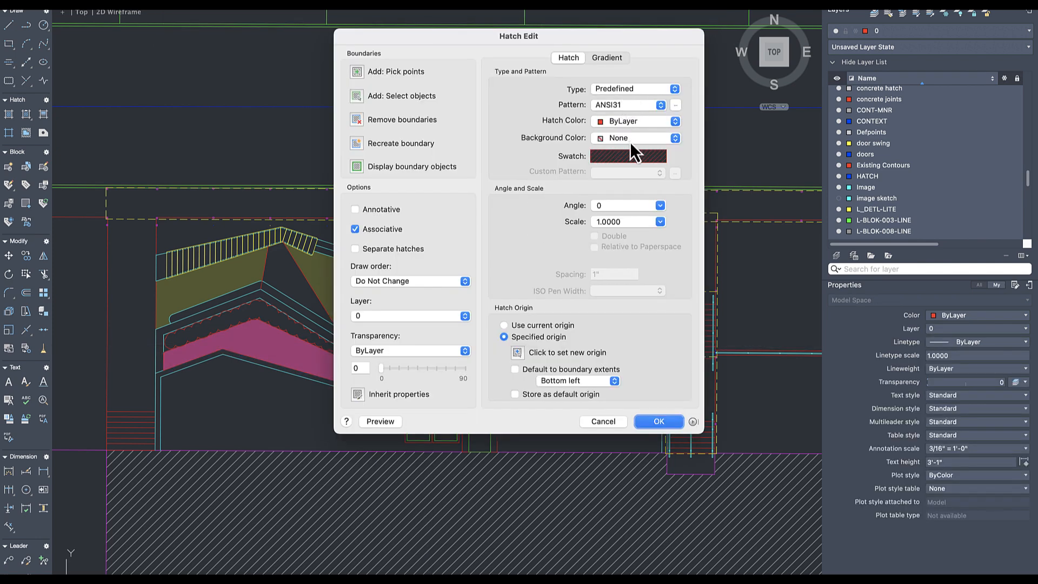
left_click(631, 156)
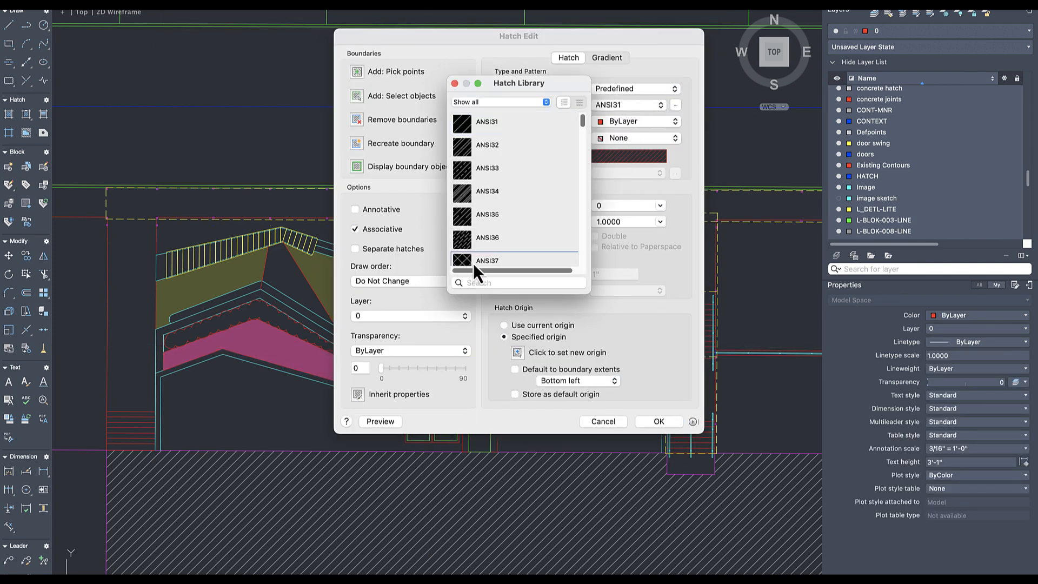
double_click(499, 264)
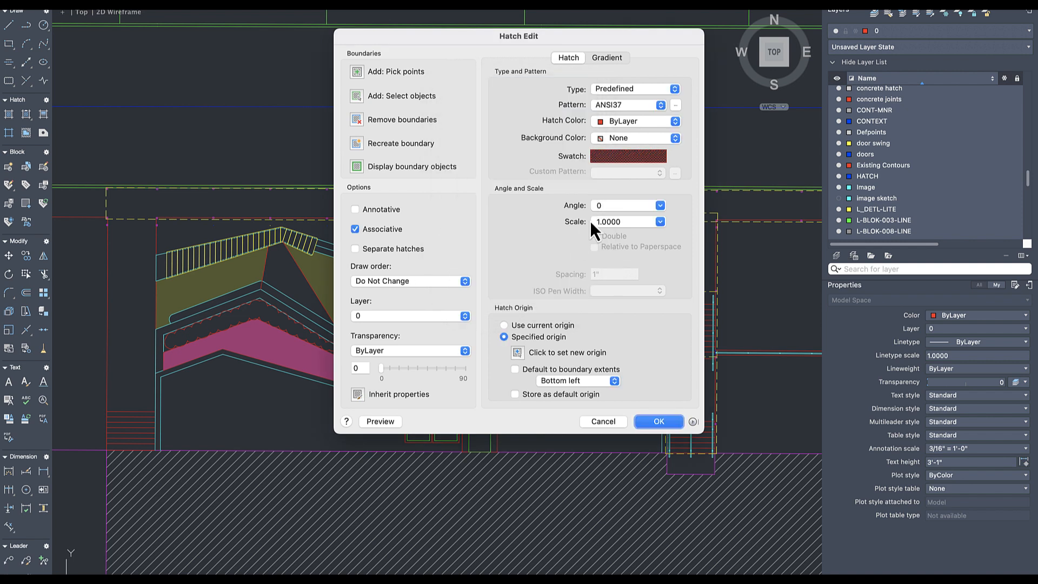
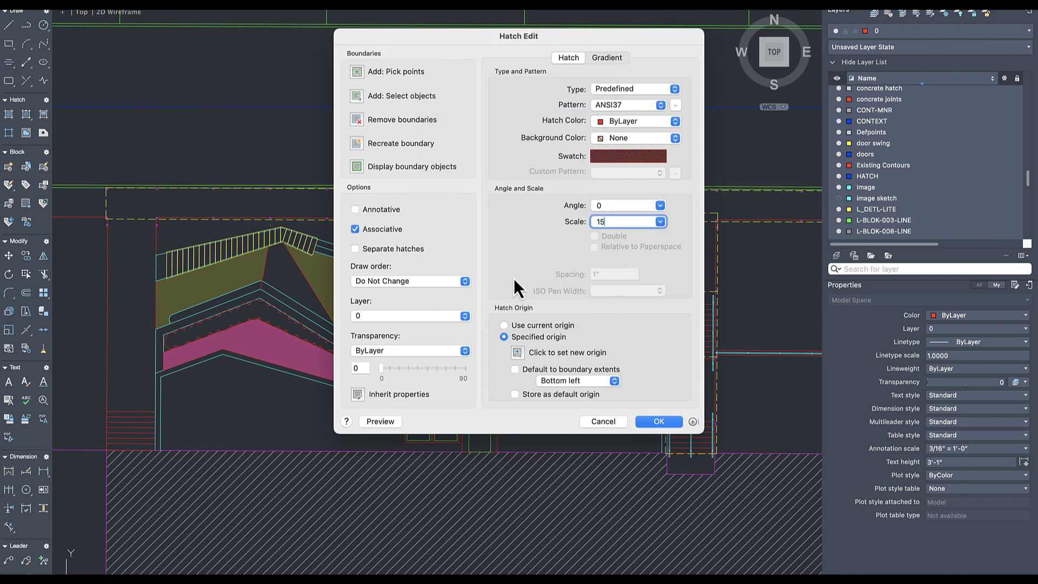
left_click(653, 422)
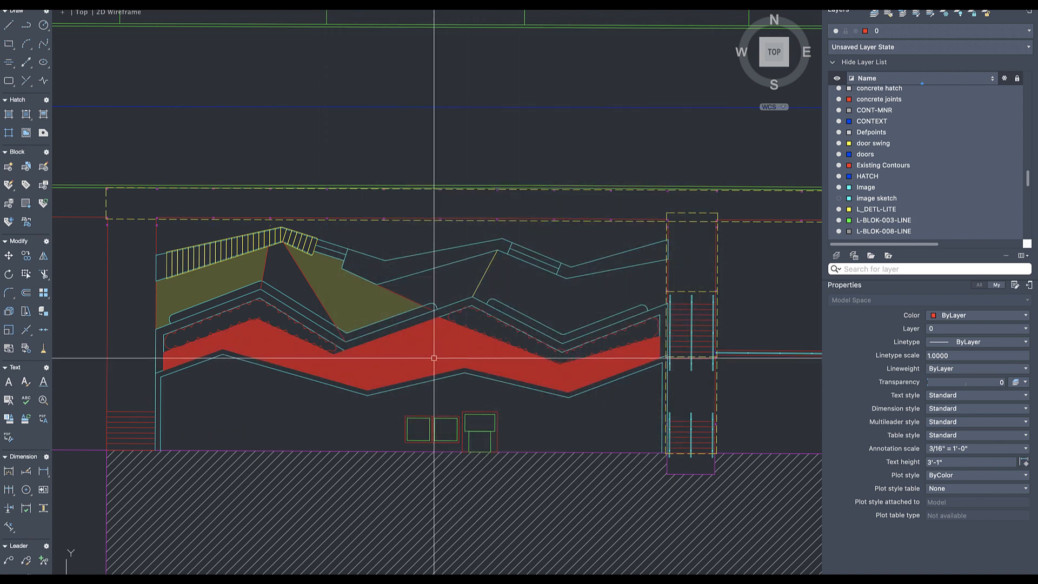
- Set the scale of the planting band's ANSI37 hatch to 90
double_click(508, 338)
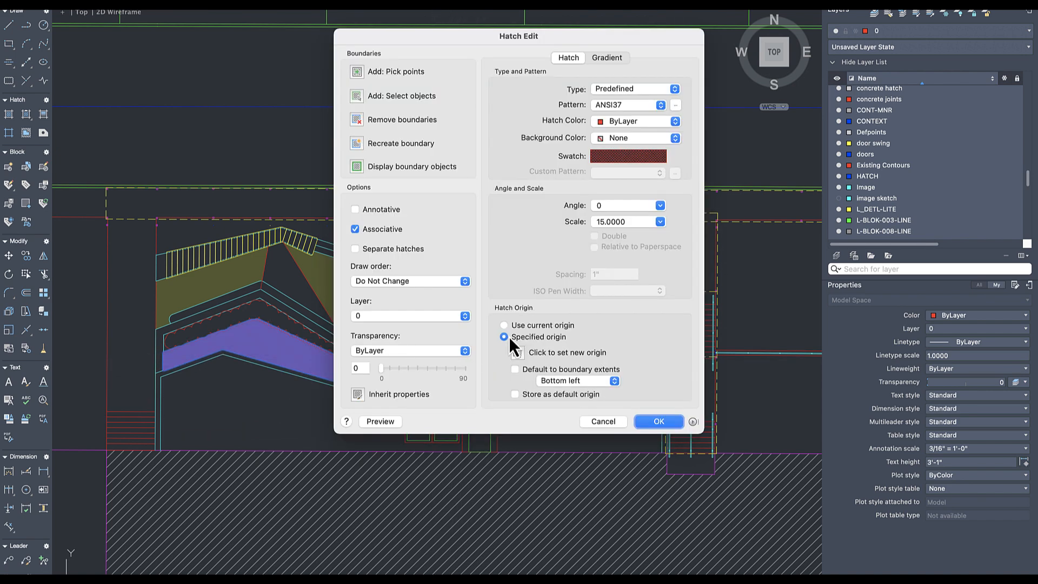
left_click(630, 224)
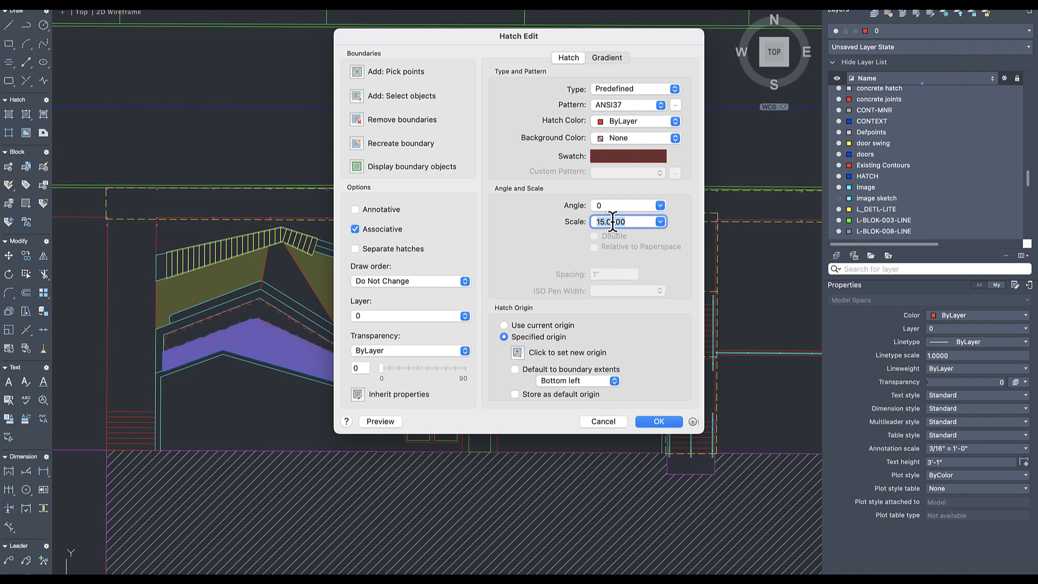
type("30")
key("Return")
scroll(500, 346, "up", 3)
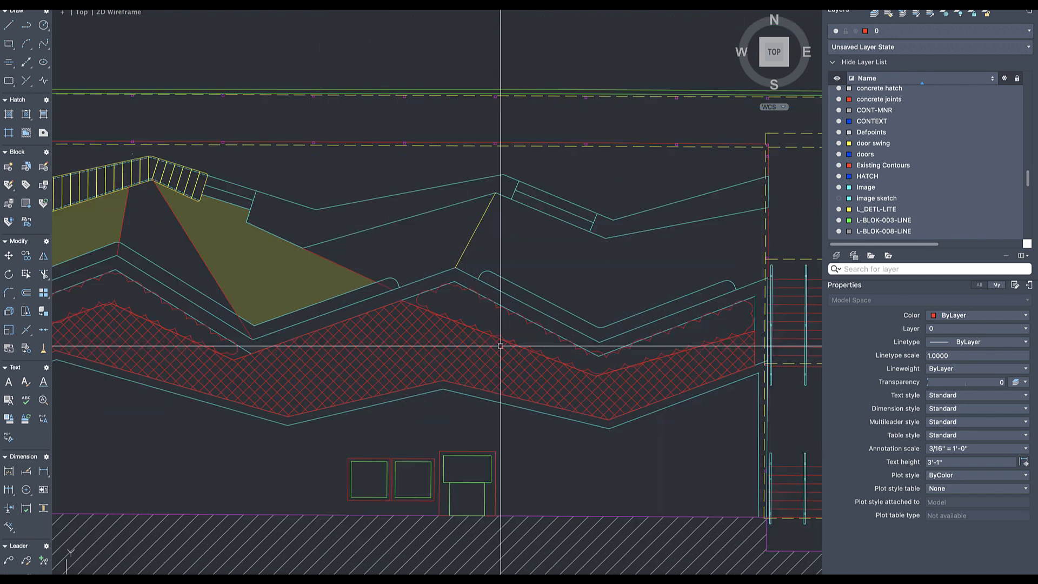
middle_click_drag(491, 340, 589, 342)
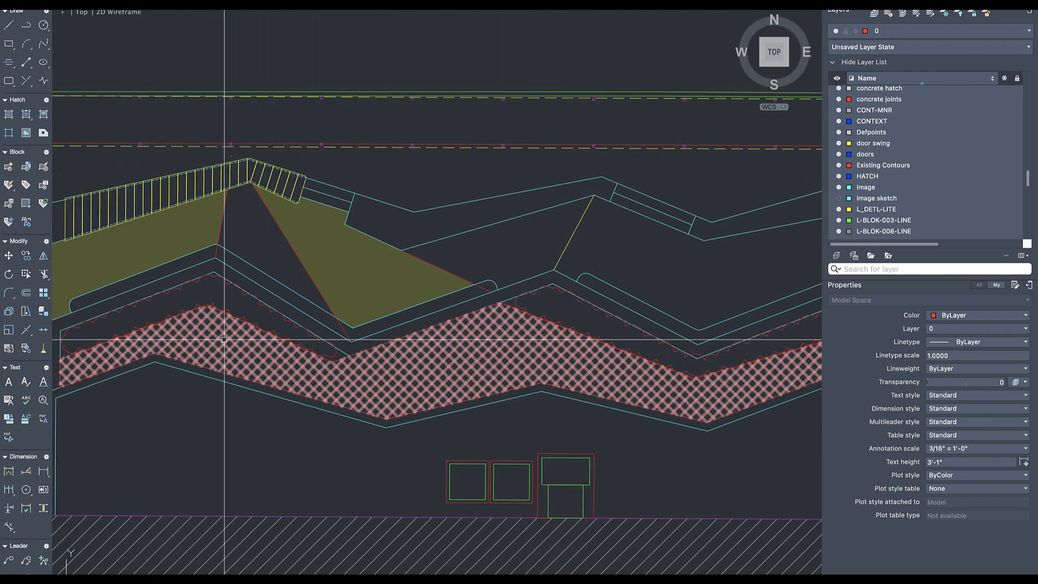
- Create a layer named "shrub hatch" and give it color 9
left_click(378, 362)
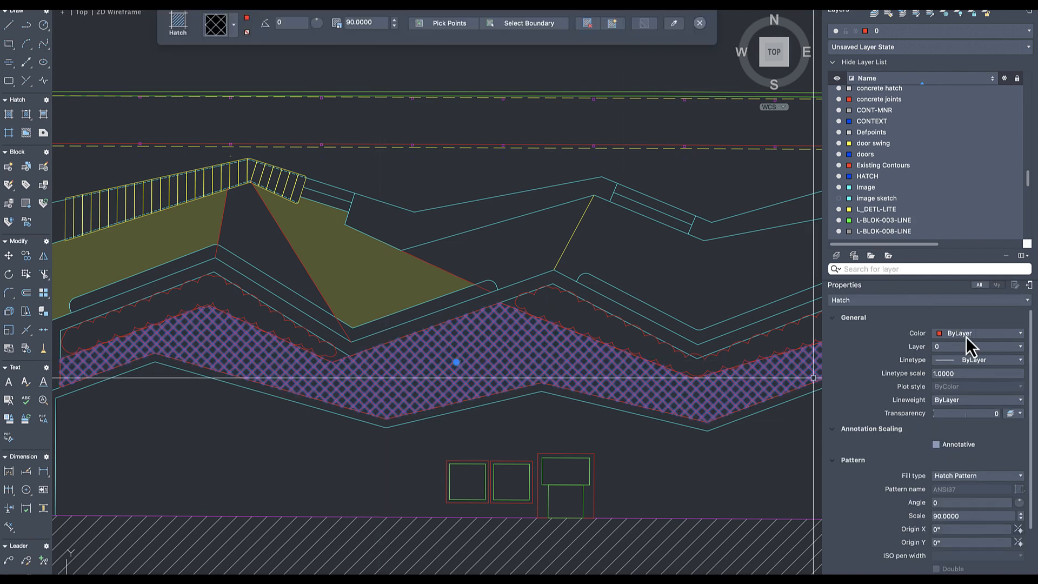
key("Escape")
left_click(835, 256)
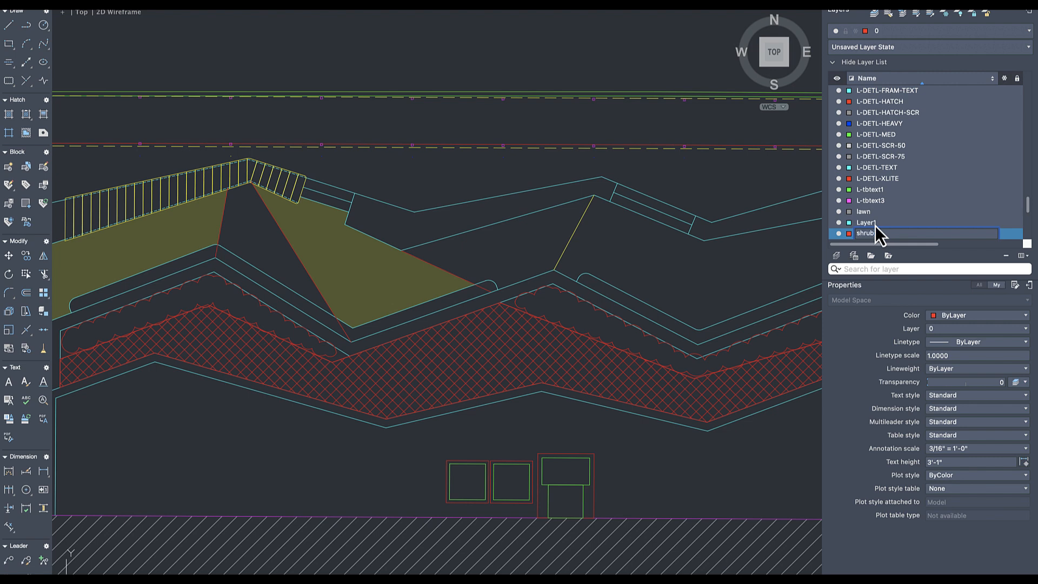
type("shrub hatch")
key("Return")
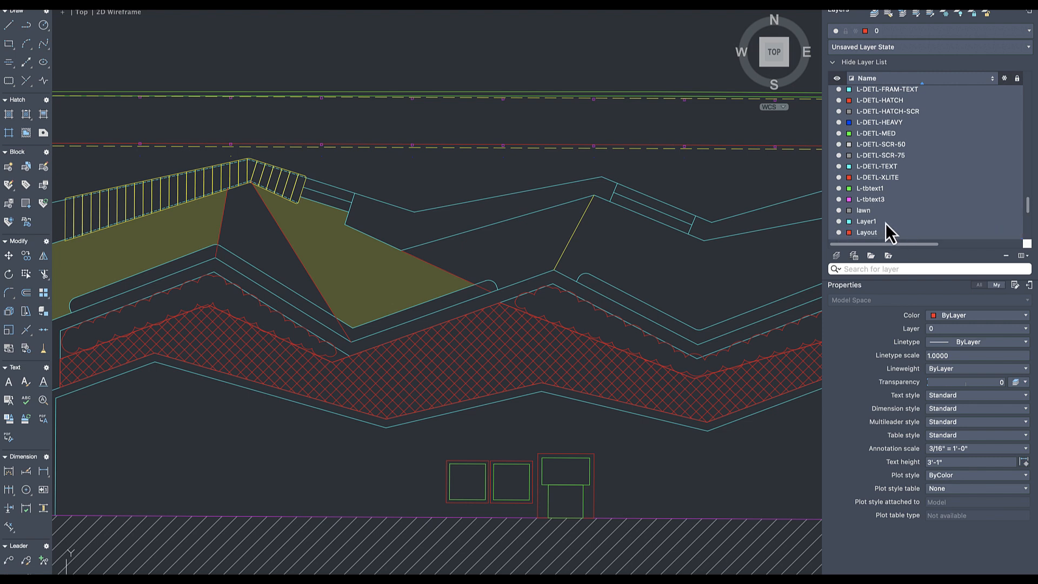
left_click(848, 91)
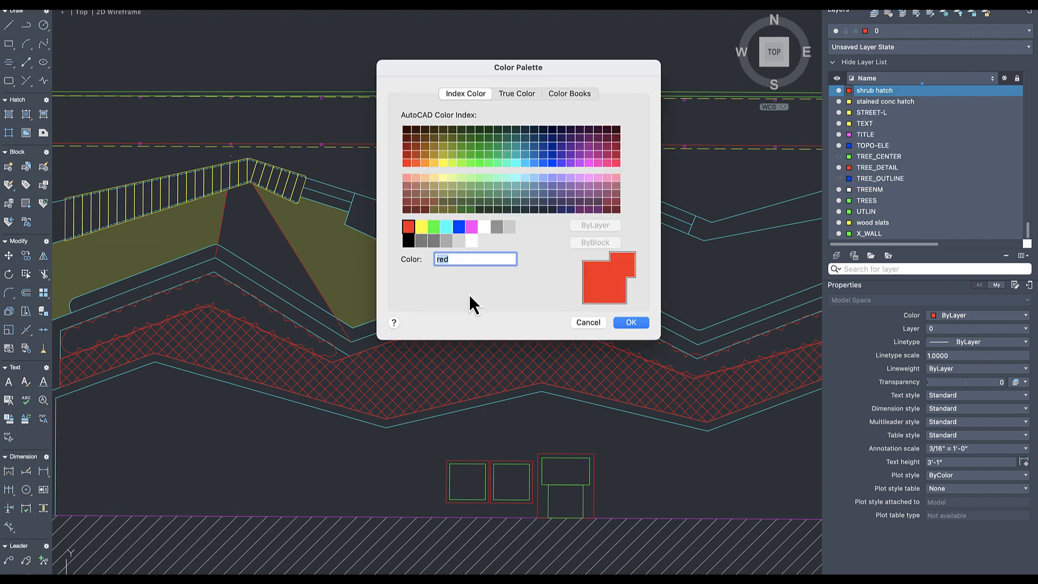
left_click(509, 227)
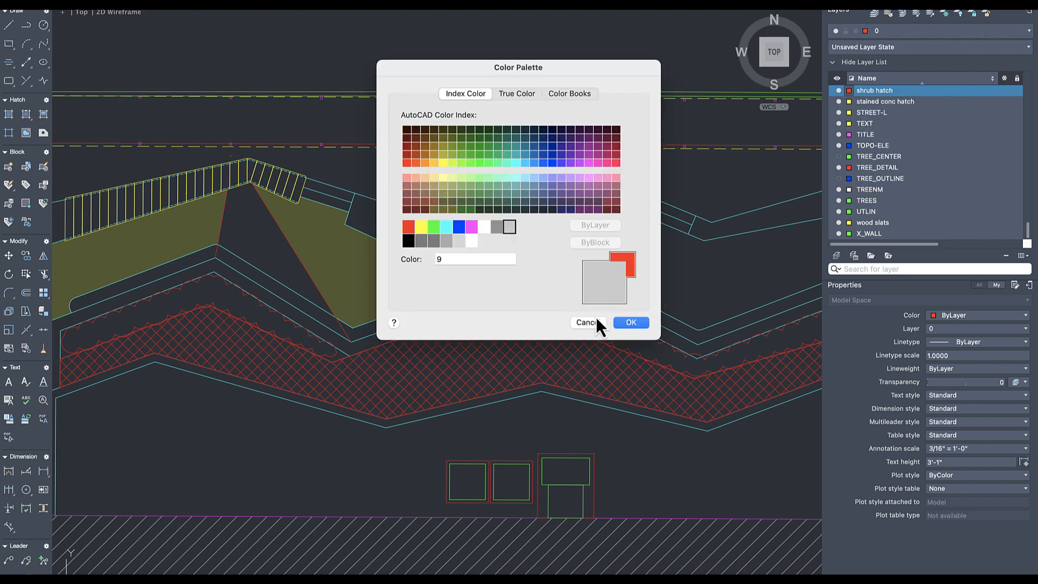
left_click(629, 322)
- Assign the planting band's crosshatch to the shrub hatch layer
left_click(530, 378)
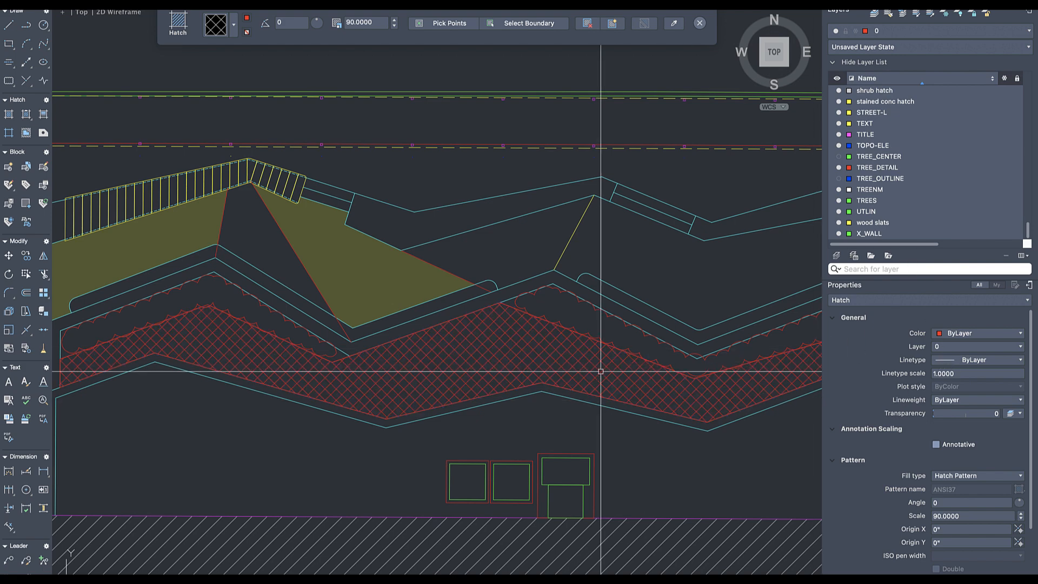
left_click(967, 347)
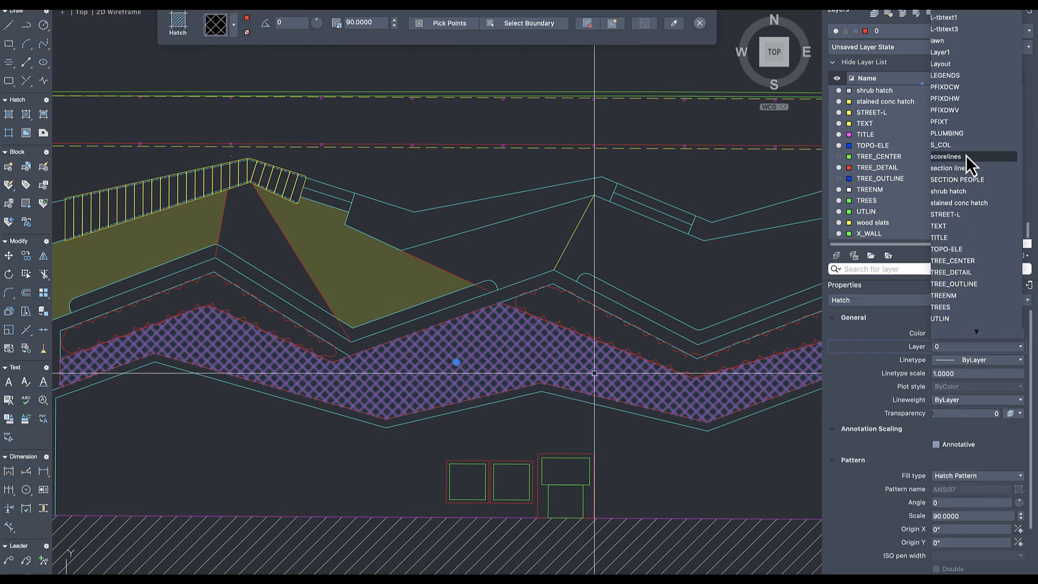
left_click(959, 191)
key("Escape")
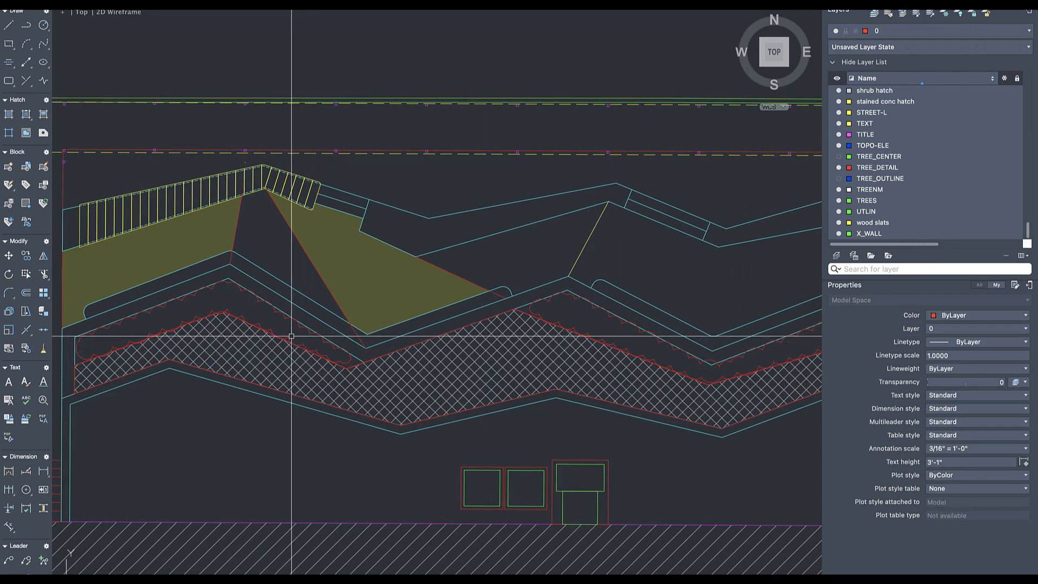
- Hatch the two scalloped shrub strips above the crosshatched band in a single hatch
key("Return")
left_click(265, 312)
left_click(574, 313)
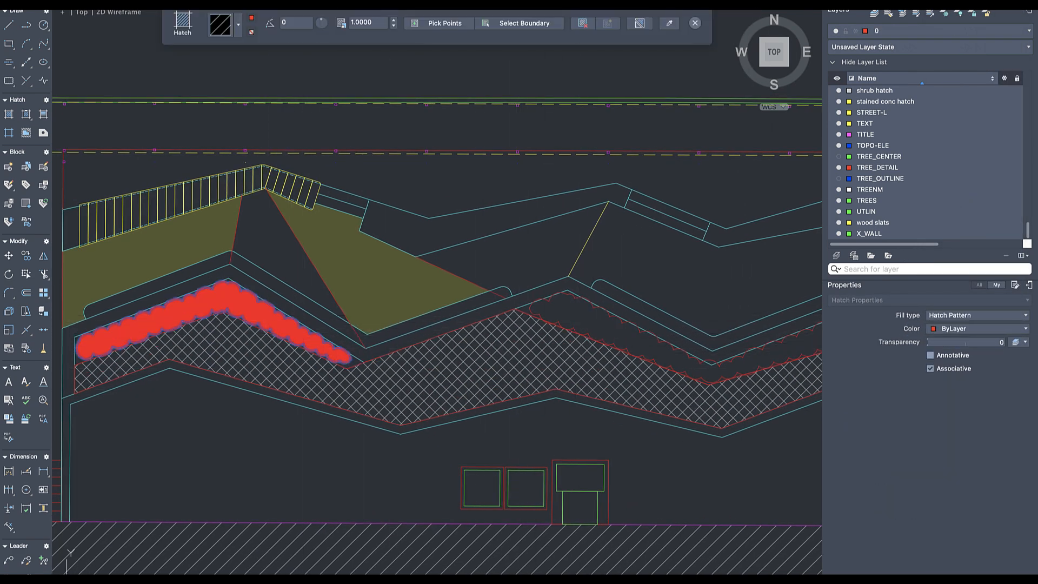
key("Return")
- Change the scalloped strips' hatch to the AR-SAND pattern at scale 5
left_click(577, 314)
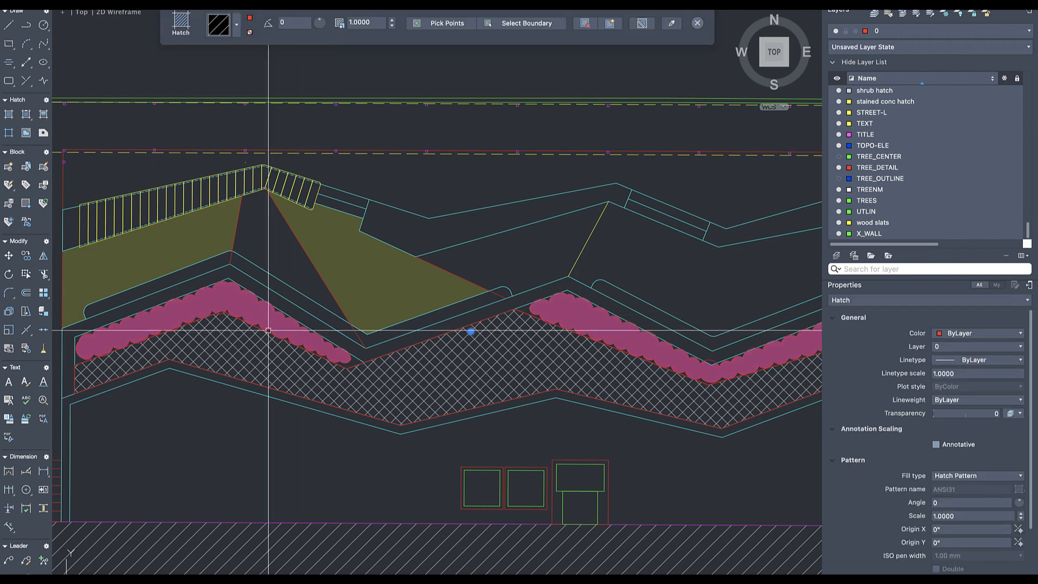
double_click(262, 319)
left_click(629, 153)
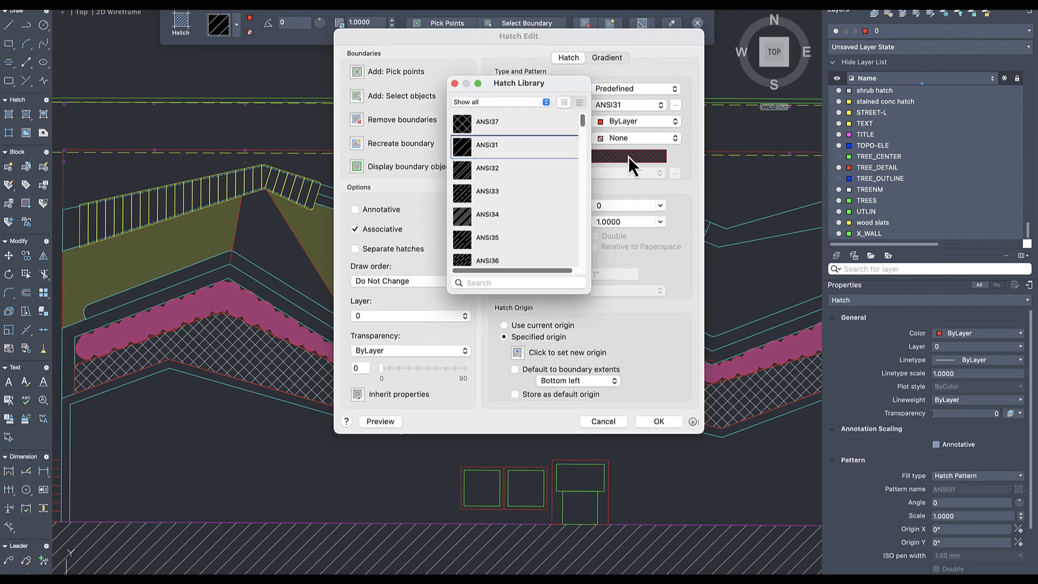
scroll(517, 232, "down", 1)
scroll(517, 232, "down", 5)
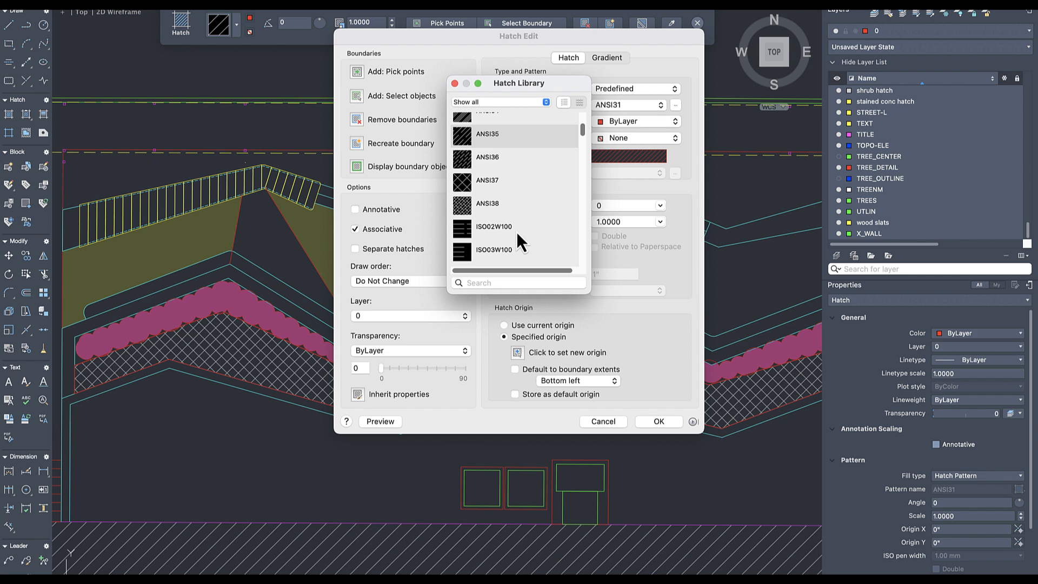
left_click(490, 282)
type("sand")
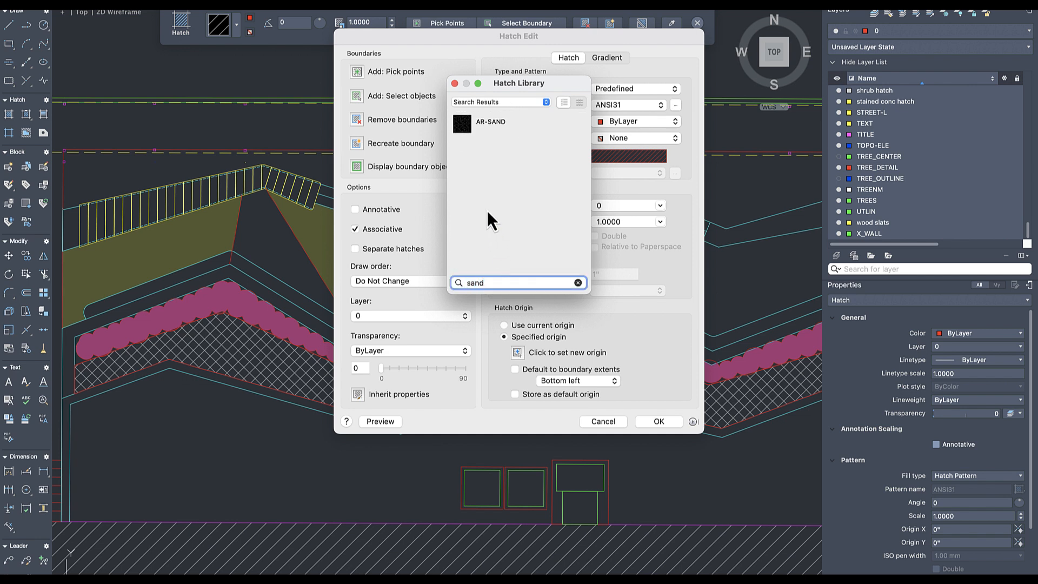
left_click(462, 123)
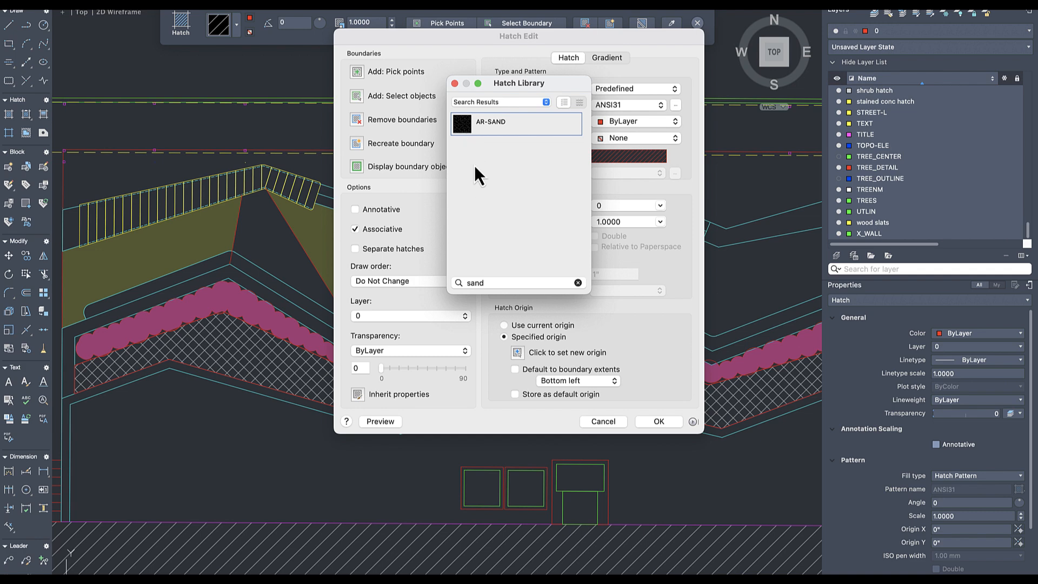
double_click(466, 128)
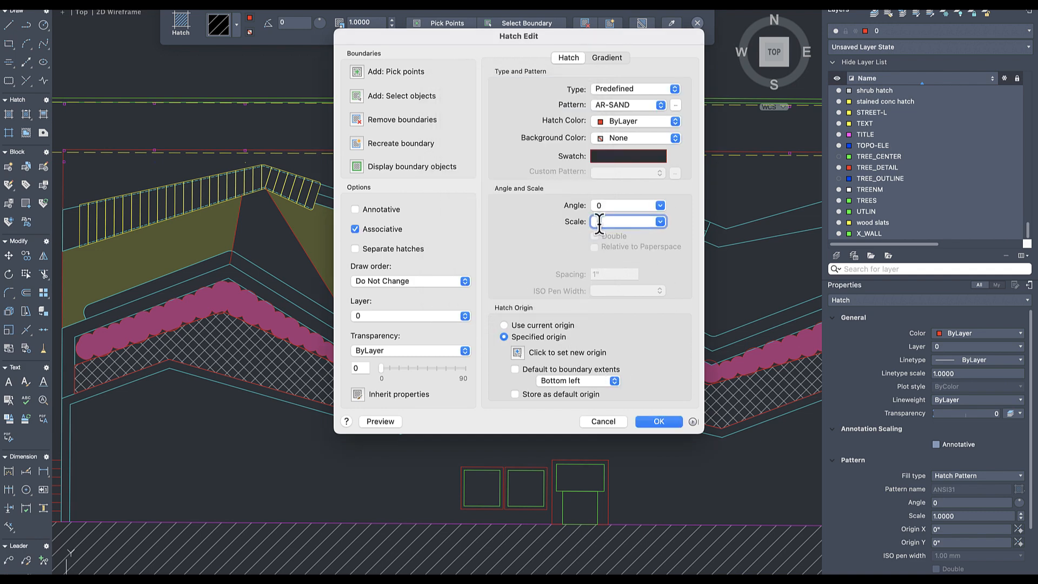
left_click(652, 421)
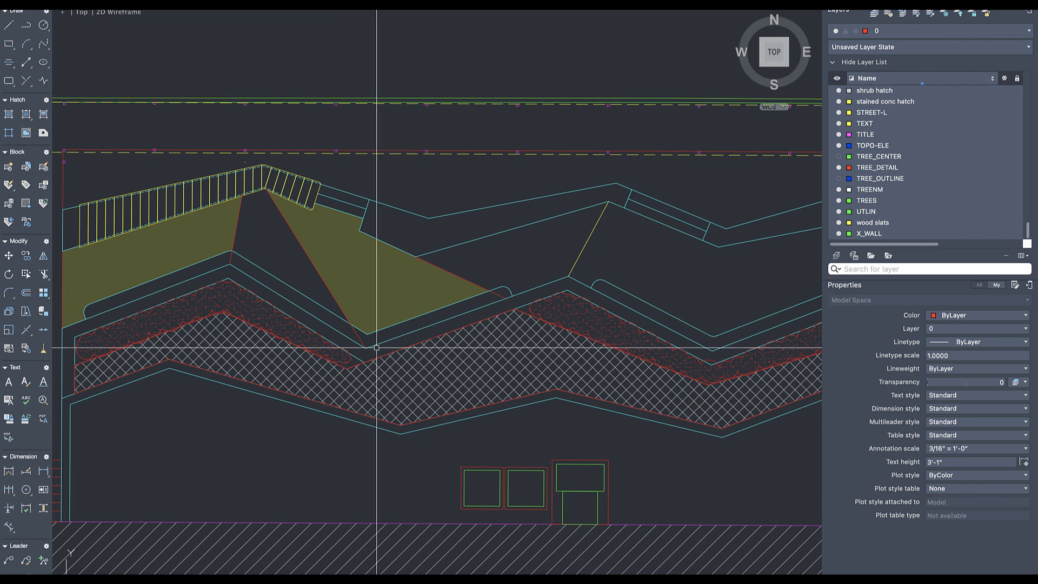
scroll(634, 335, "down", 3)
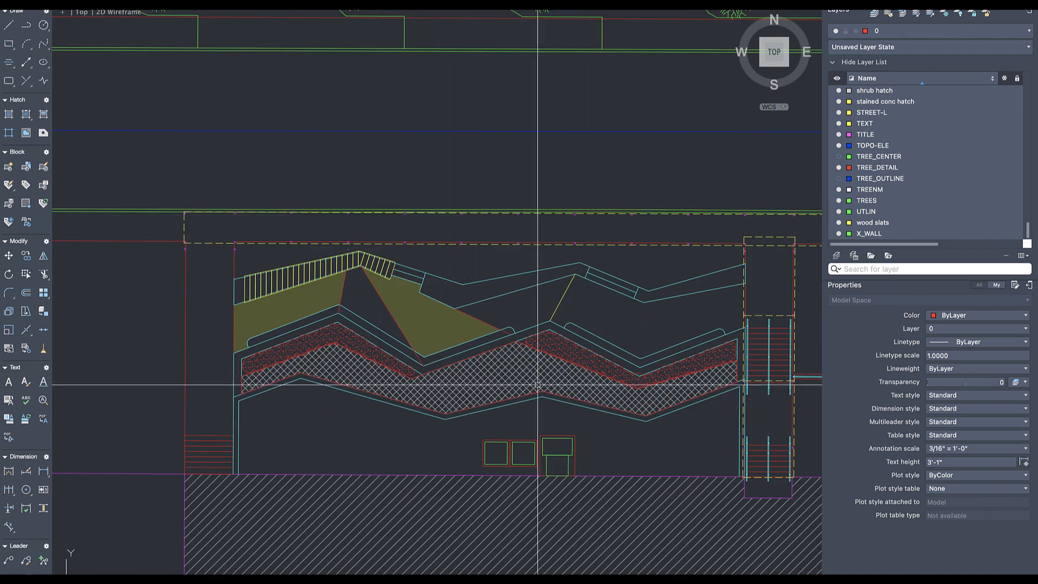
scroll(574, 379, "up", 3)
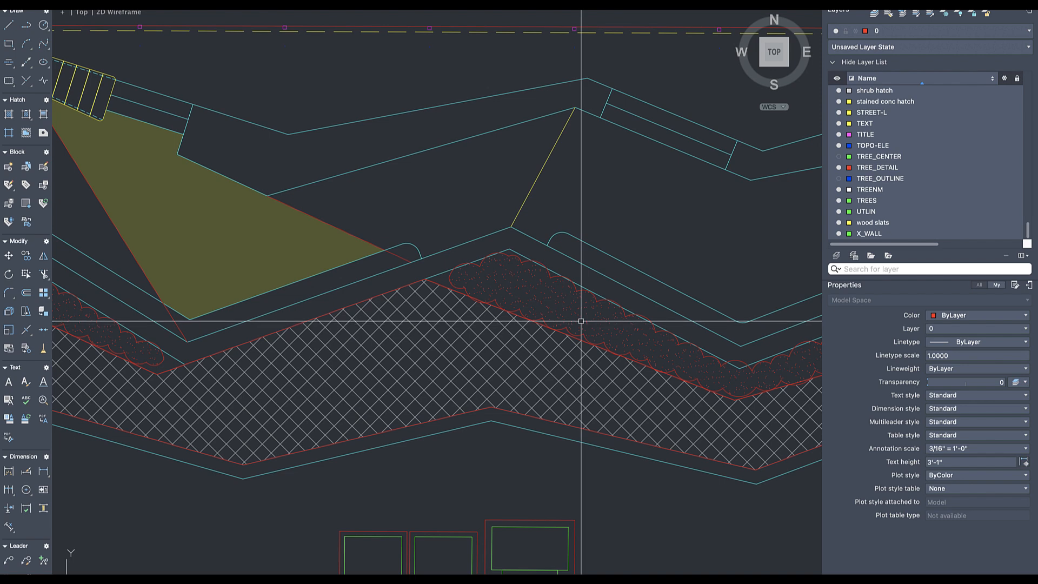
left_click(557, 333)
scroll(429, 278, "down", 3)
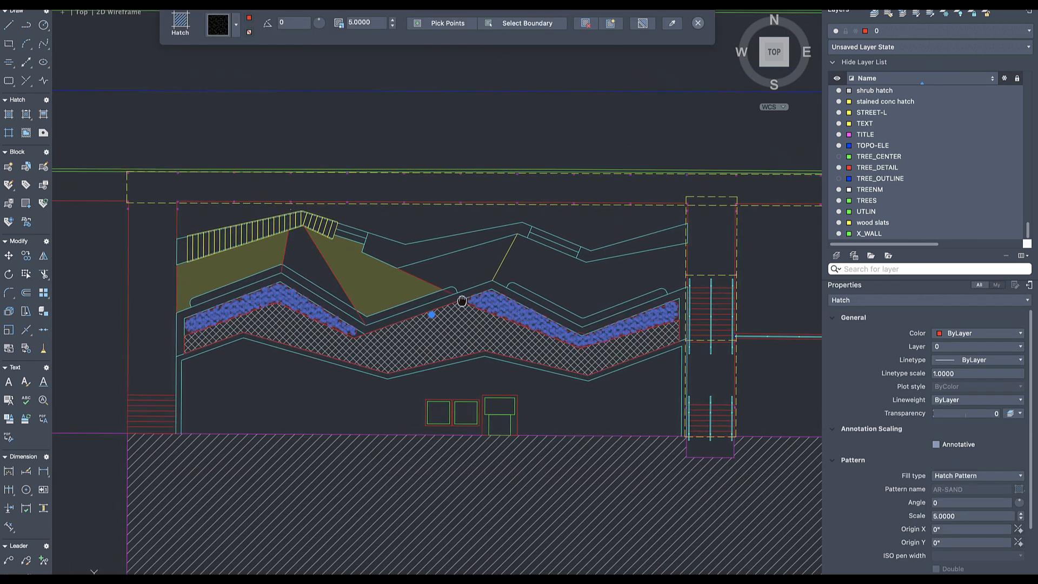
key("Escape")
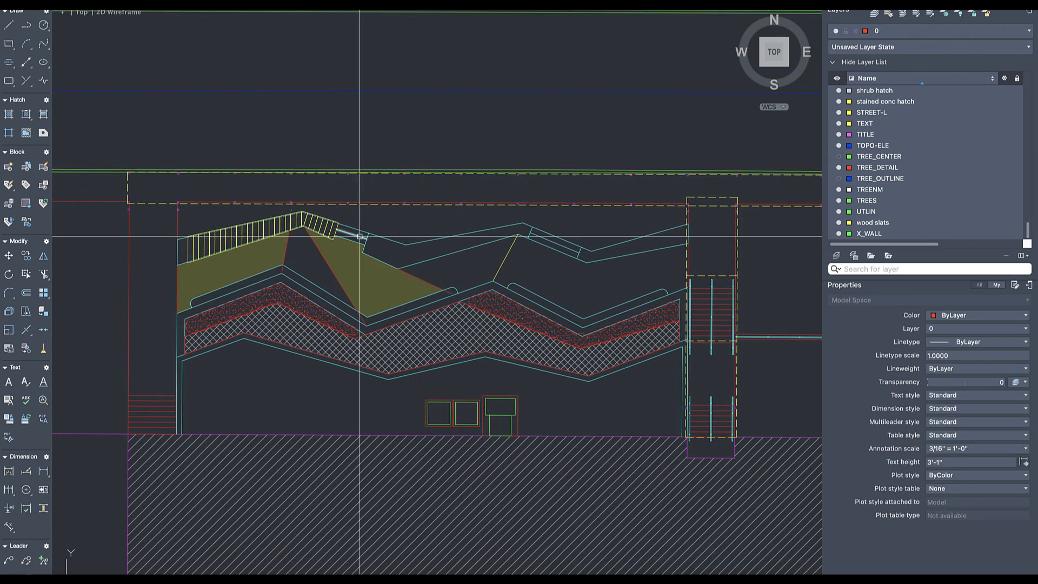
- Turn on the image sketch layer to show the hand-drawn plan beneath the linework
scroll(880, 199, "up", 10)
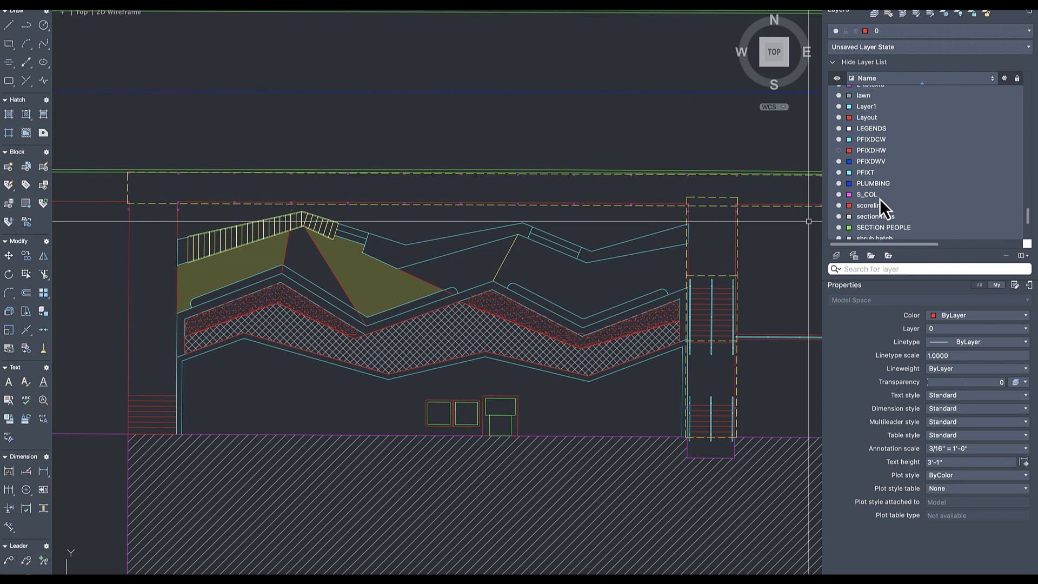
scroll(879, 197, "up", 5)
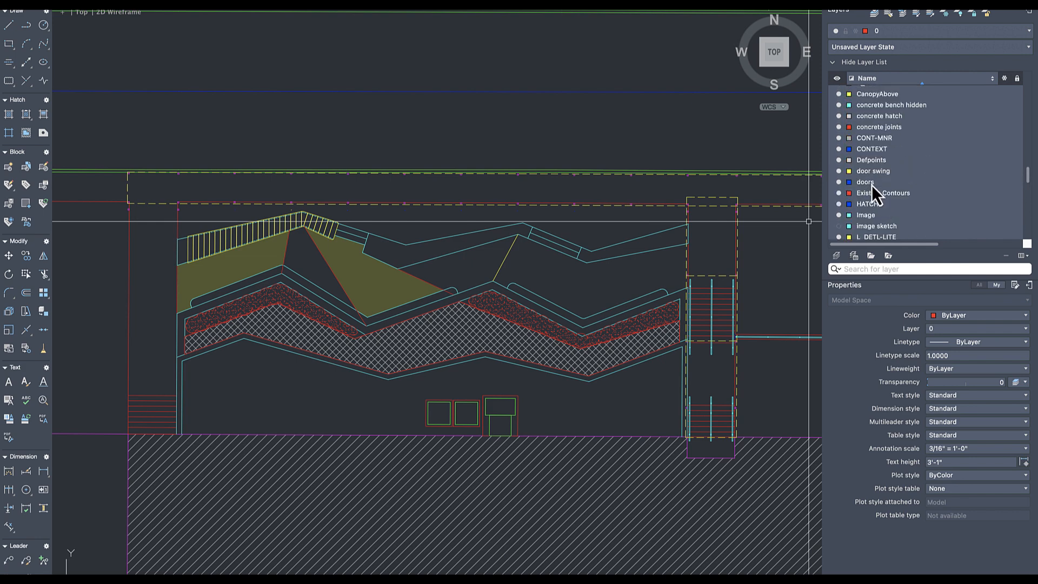
left_click(840, 226)
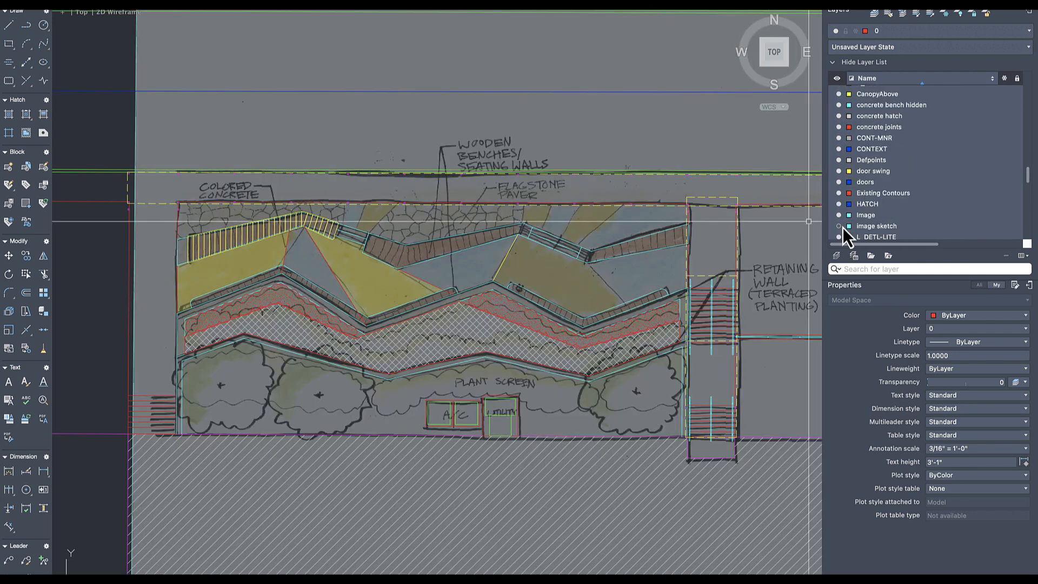
- Draw a line about 3'-9" long from the slatted bench's last slat up to the red upper edge of the flagstone strip
scroll(274, 218, "up", 4)
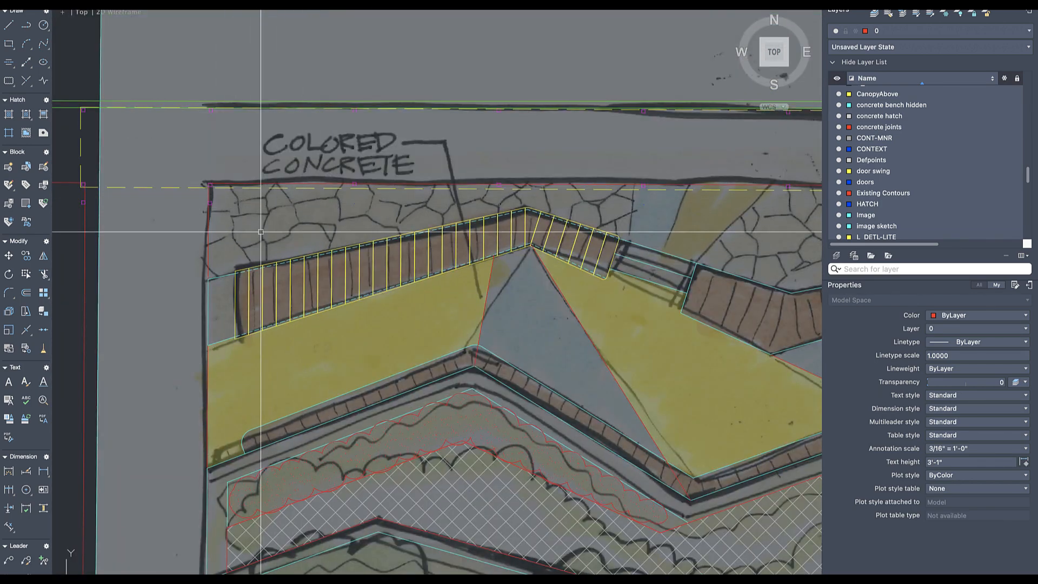
middle_click_drag(567, 217, 533, 217)
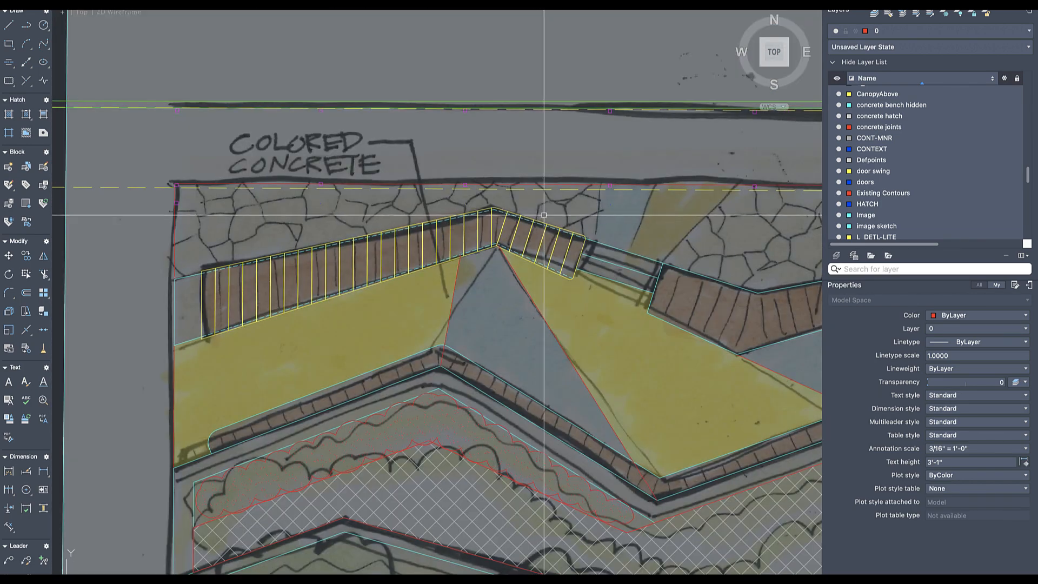
type("l")
key("Return")
scroll(600, 226, "up", 6)
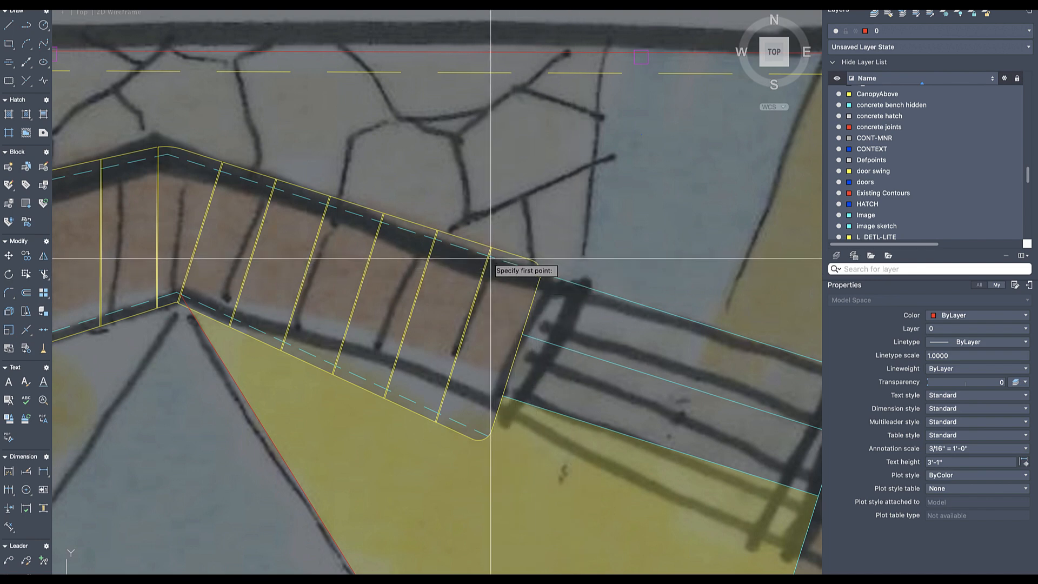
scroll(496, 273, "up", 5)
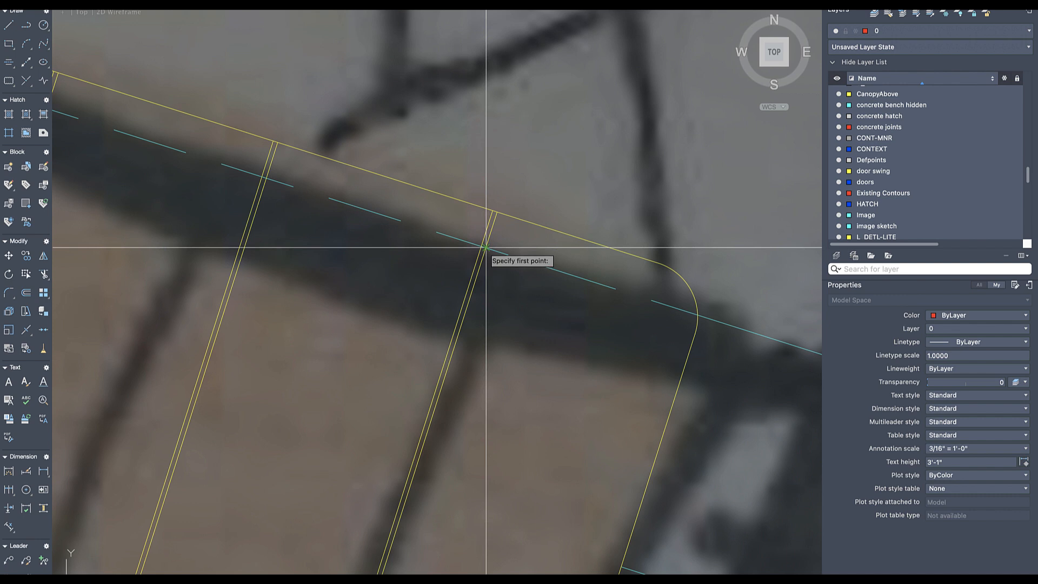
left_click(491, 211)
scroll(454, 348, "down", 5)
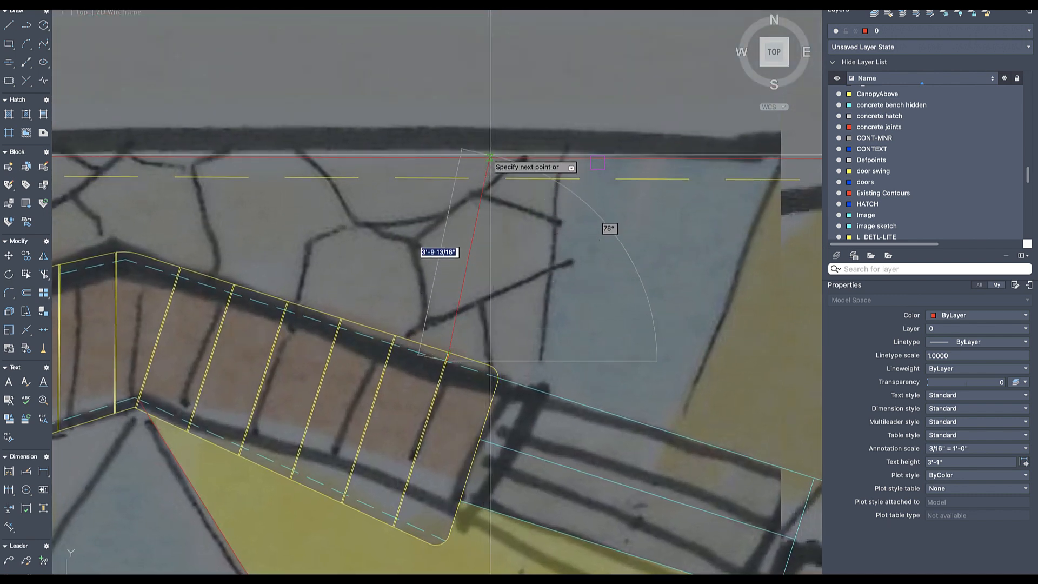
key("Escape")
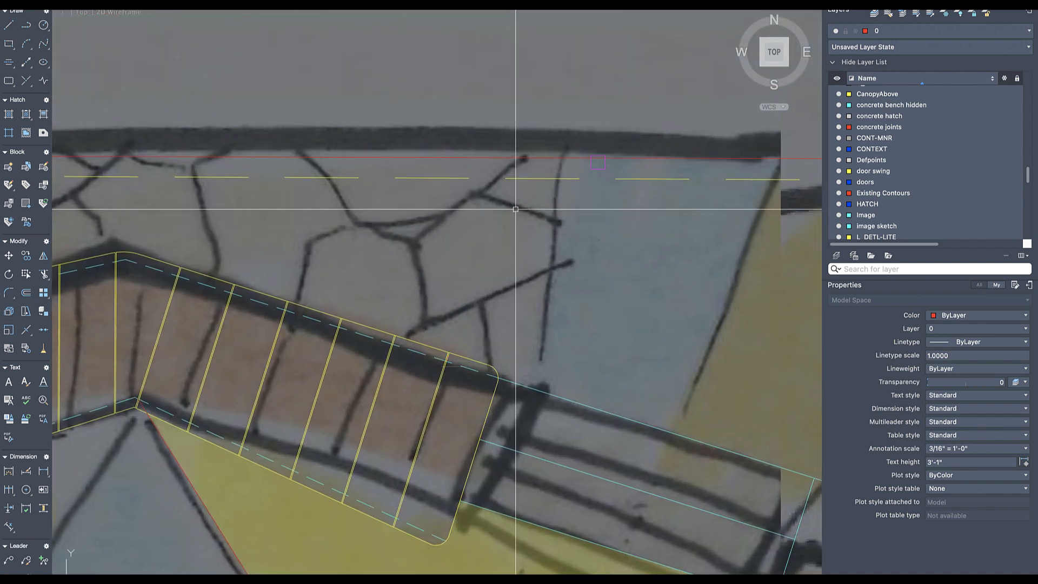
- Bring the new closing line beside the flagstone strip to the front of the draw order
left_click(471, 238)
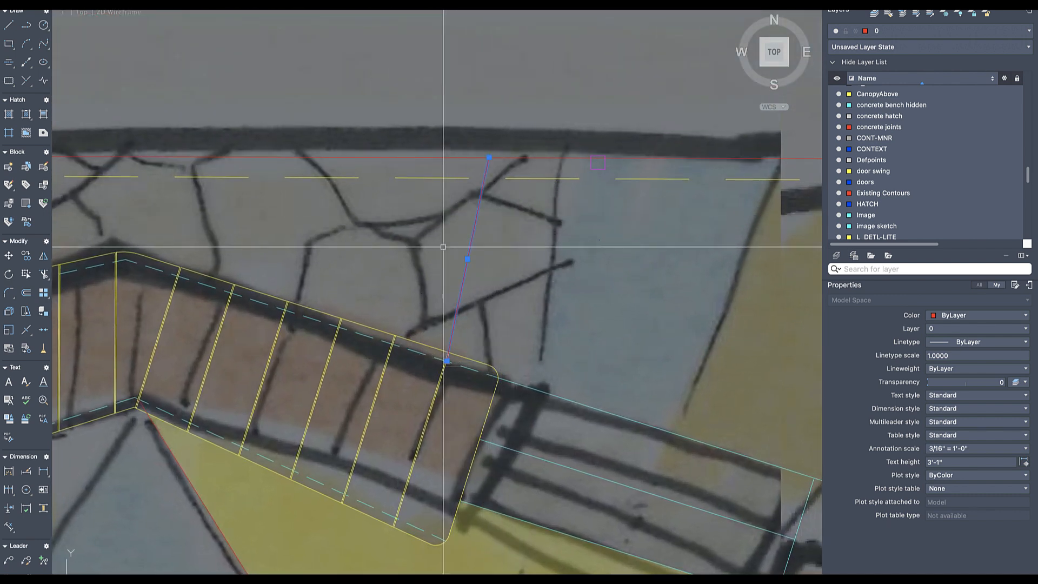
right_click(479, 214)
mouse_move(545, 376)
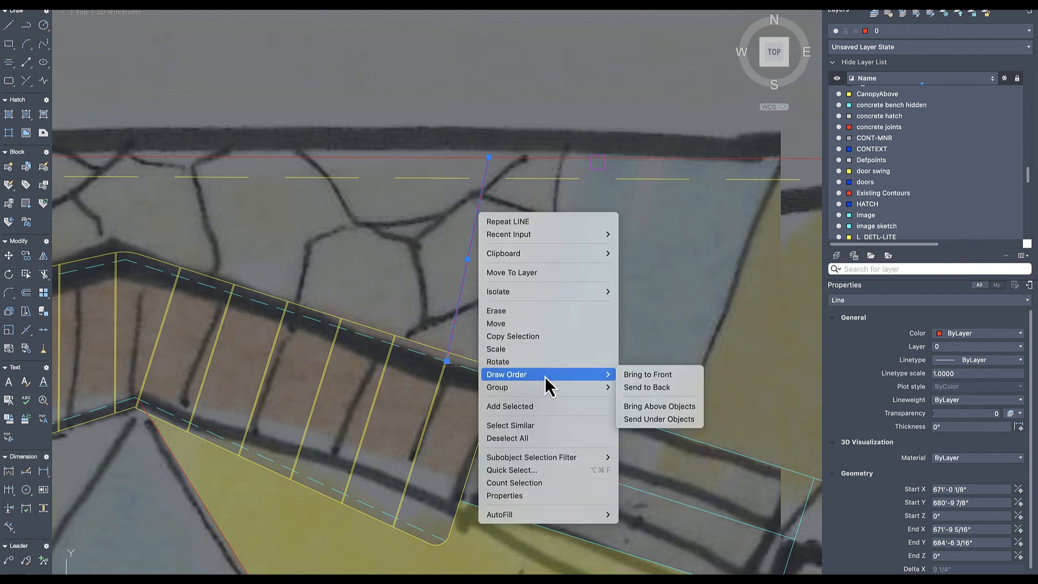
left_click(649, 379)
- Send the hand-drawn sketch image to the back of the draw order
scroll(433, 216, "down", 5)
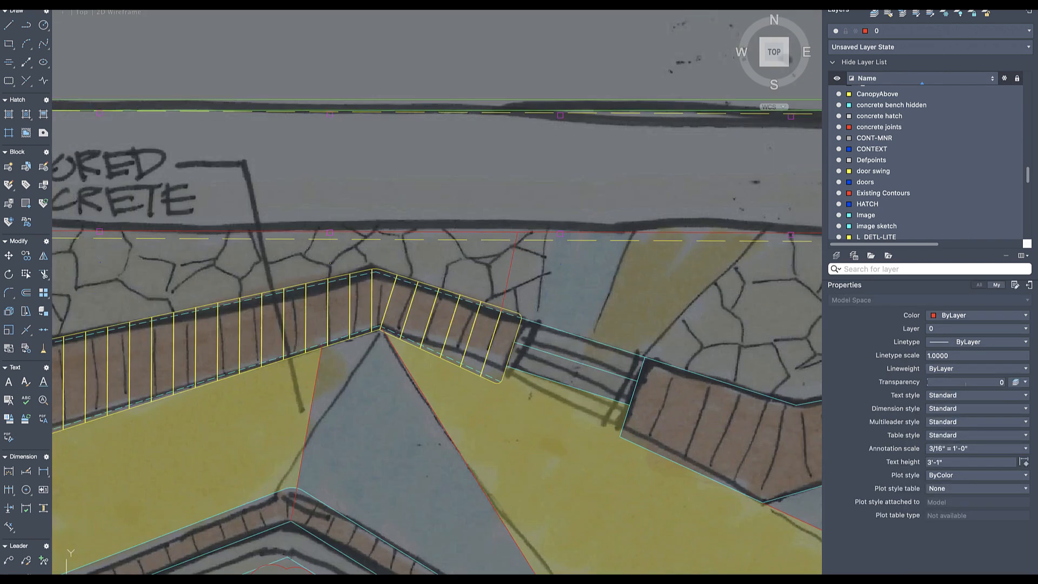
left_click(211, 160)
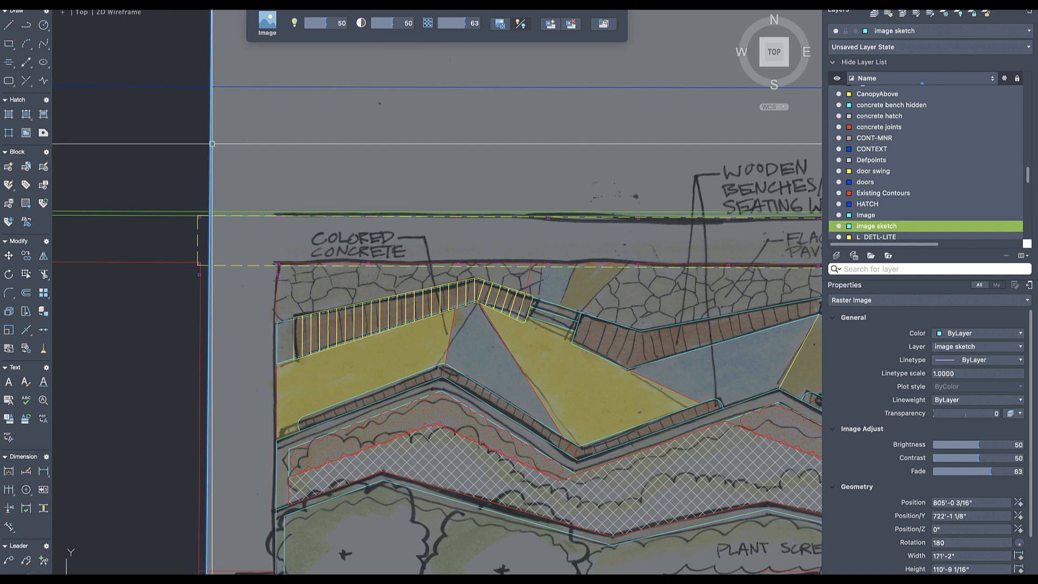
right_click(210, 151)
mouse_move(288, 356)
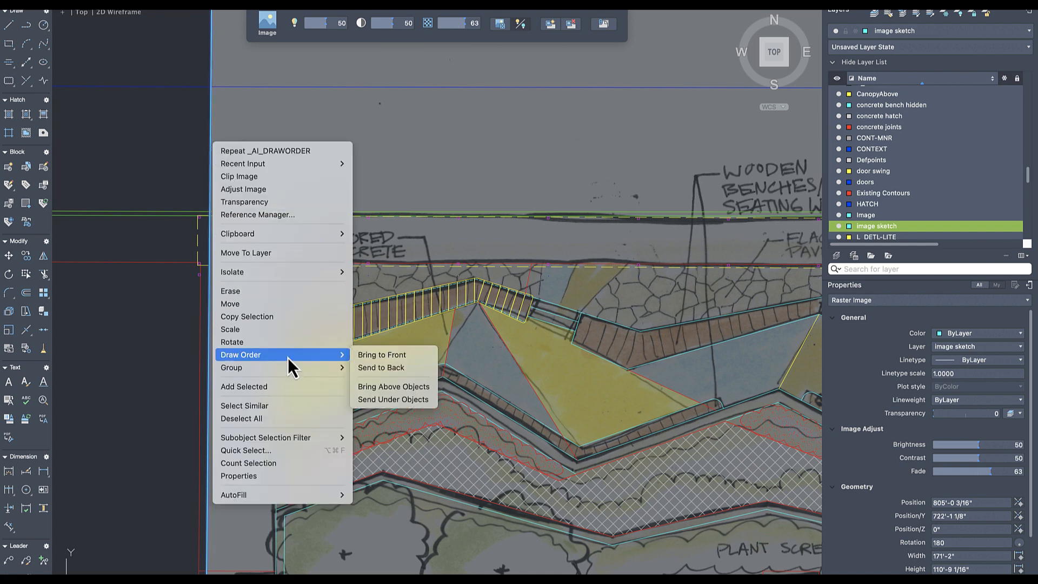
left_click(404, 367)
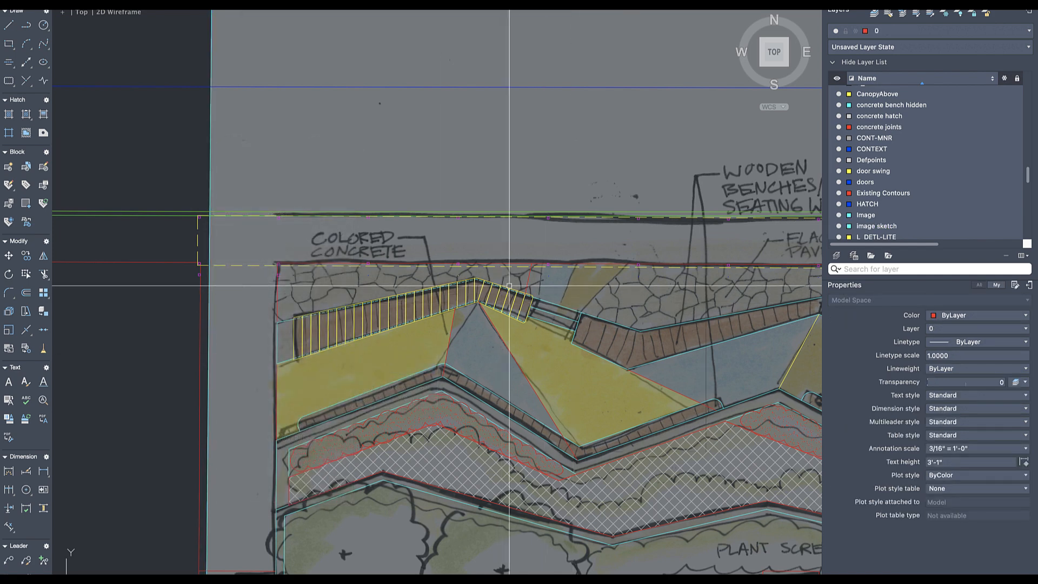
- Hatch the flagstone strip above the slatted bench, bounded by the new closing line
scroll(573, 302, "up", 4)
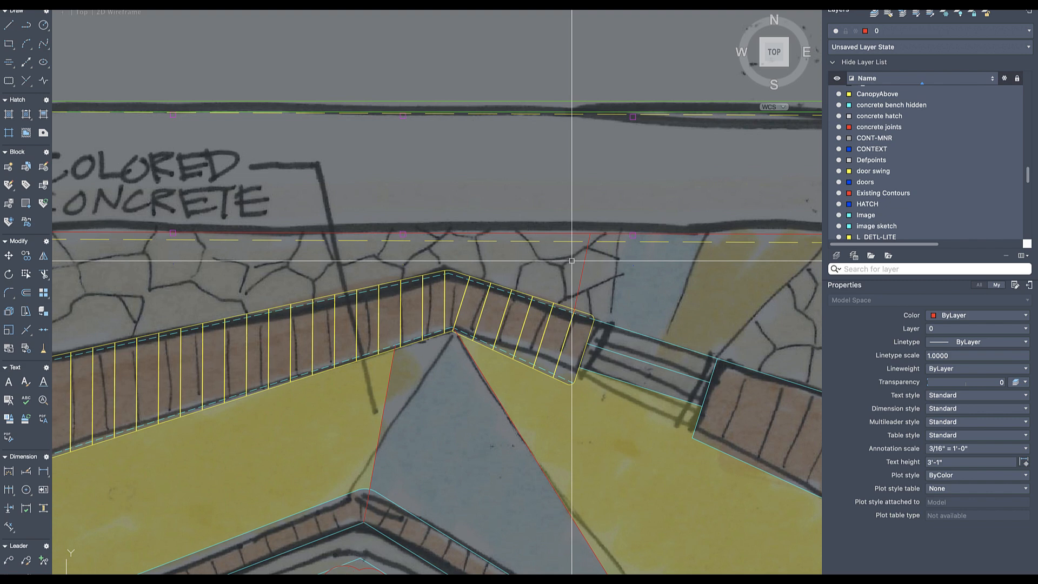
scroll(590, 267, "down", 2)
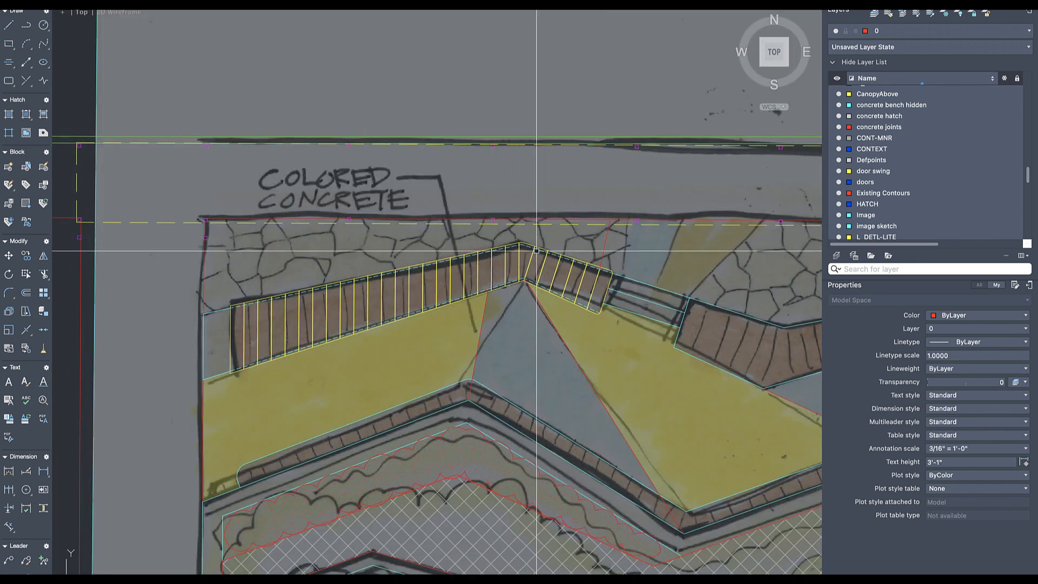
type("h")
key("Return")
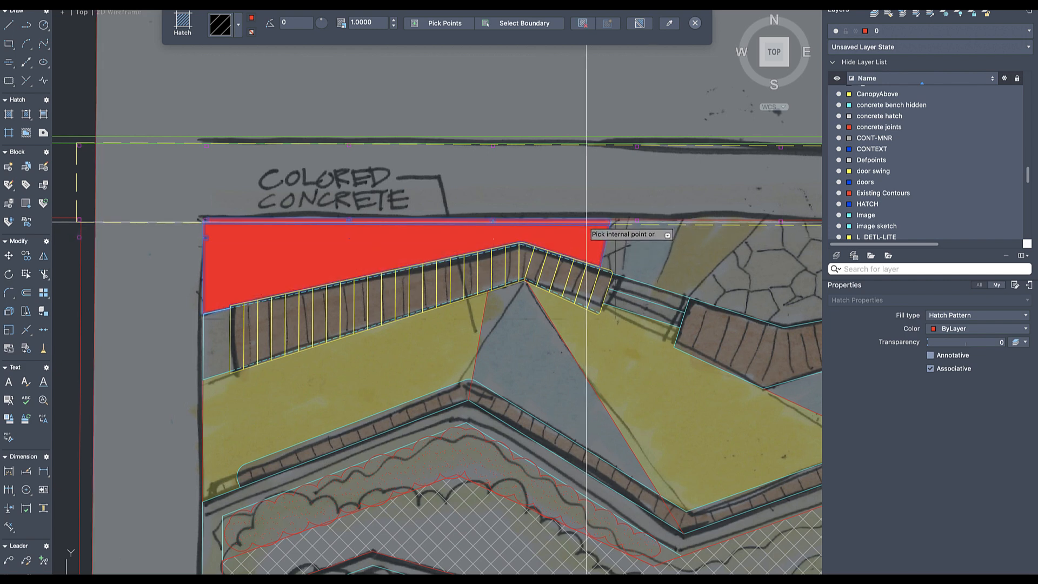
key("Return")
- Open the flagstone hatch for editing and look through the hatch library for a stone pattern, including a search for "st"
double_click(591, 247)
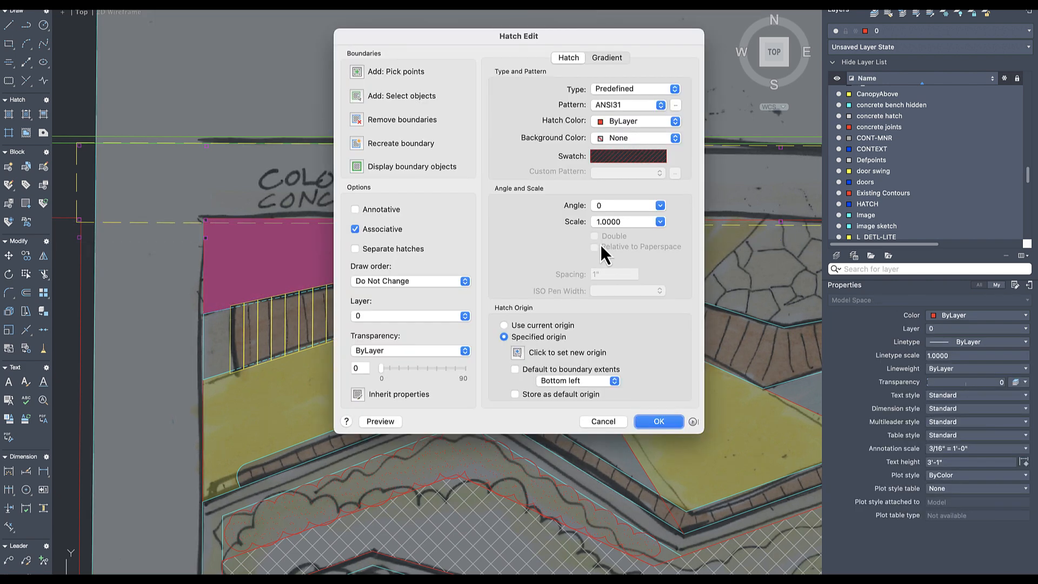
left_click(646, 155)
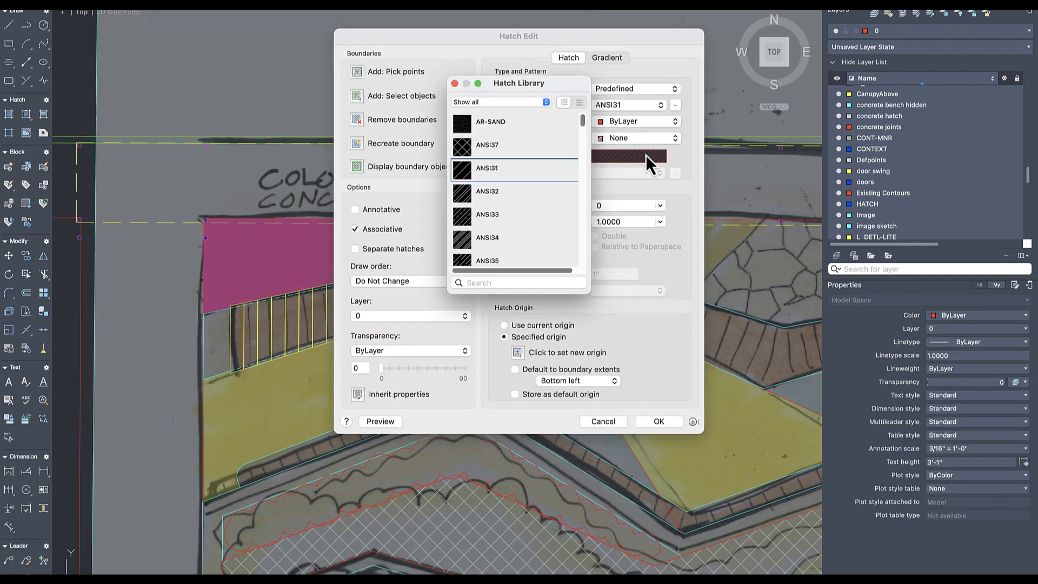
left_click(516, 280)
type("a")
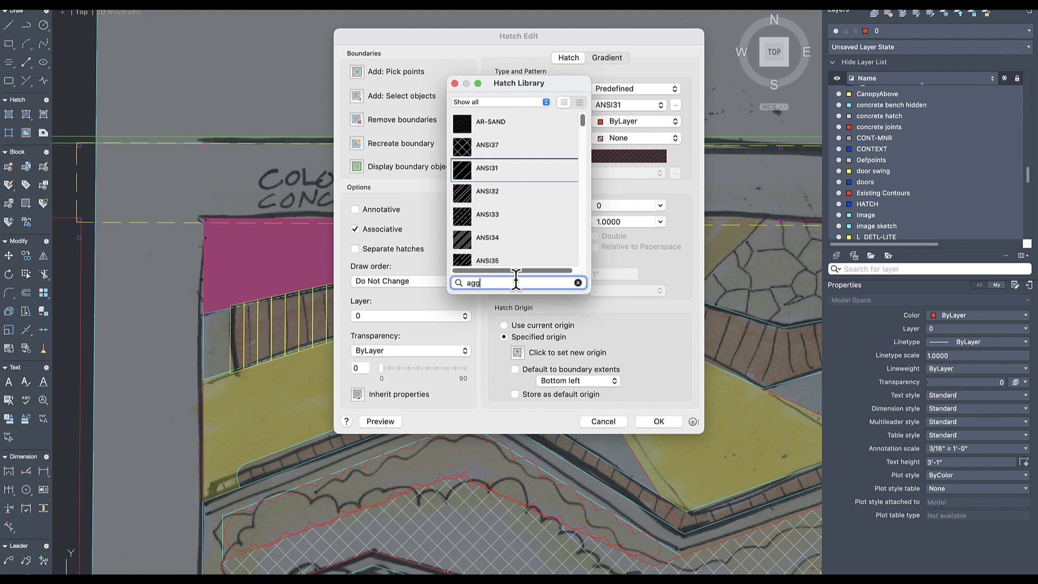
type("g")
key("BackSpace")
key("BackSpace")
type("st")
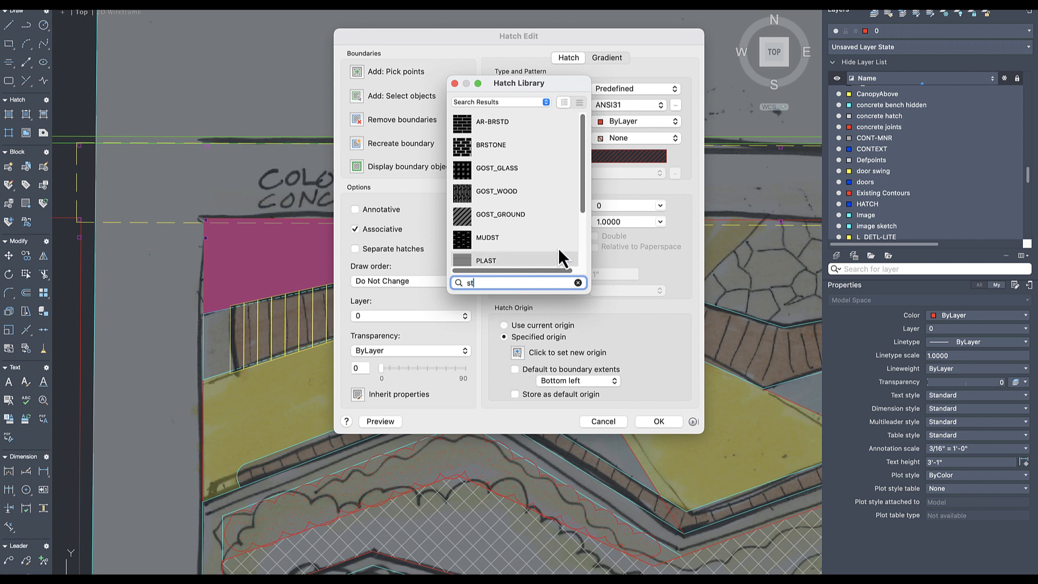
scroll(513, 211, "down", 3)
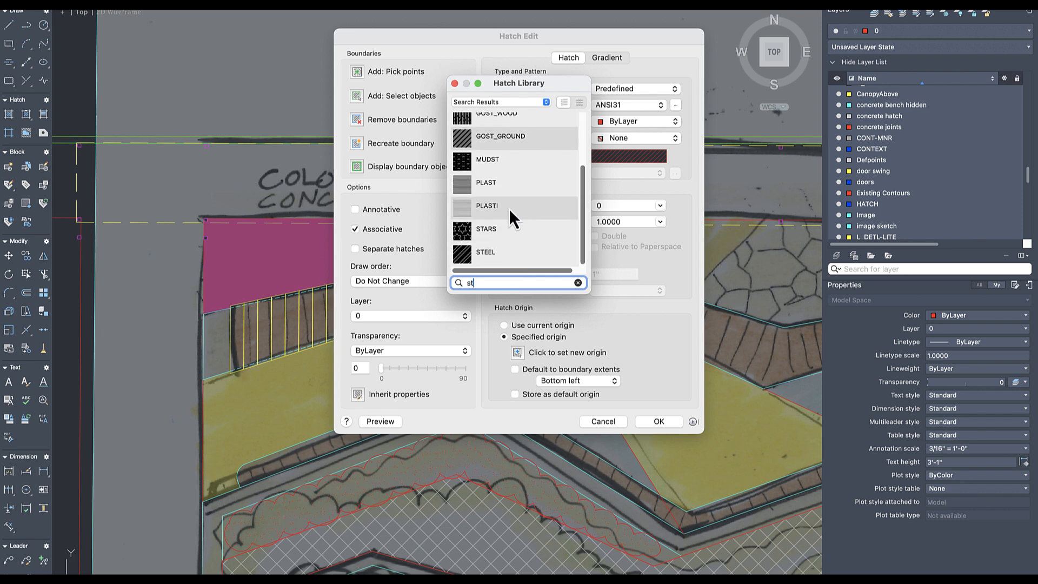
left_click(579, 282)
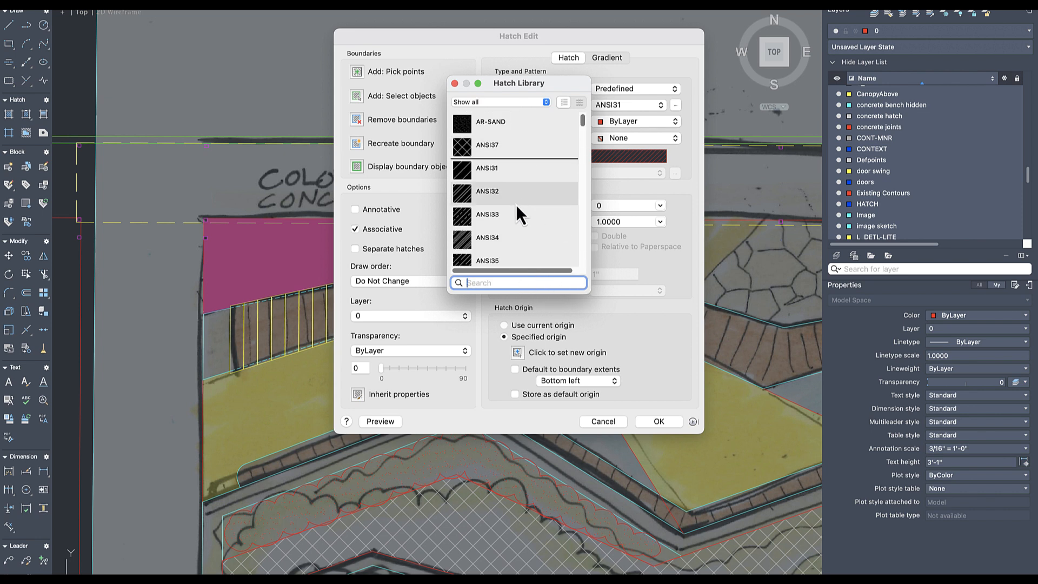
scroll(518, 201, "down", 10)
scroll(517, 201, "down", 4)
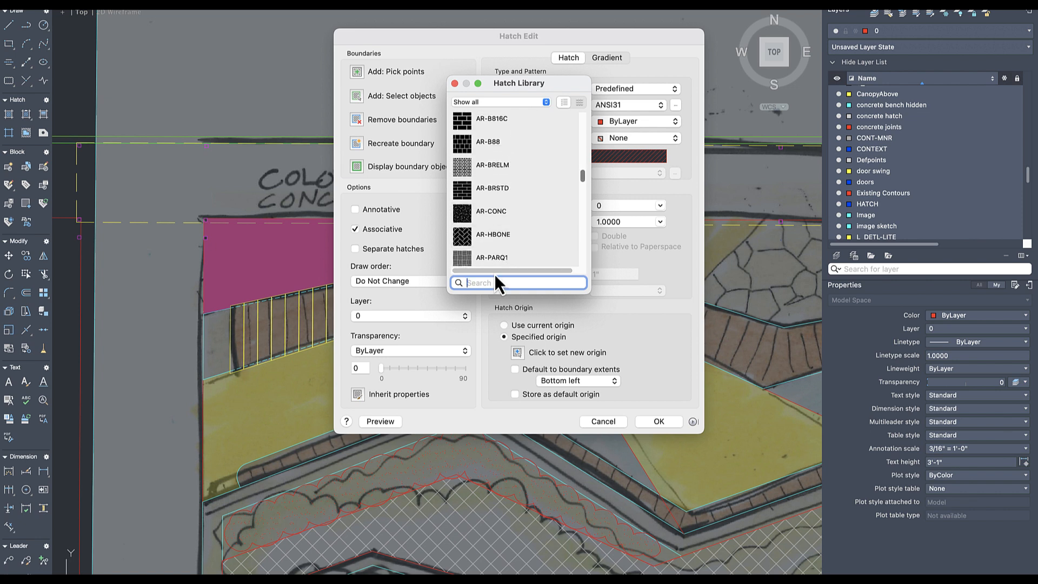
- Change the flagstone strip's hatch to the GRAVEL pattern at scale 5
type("v")
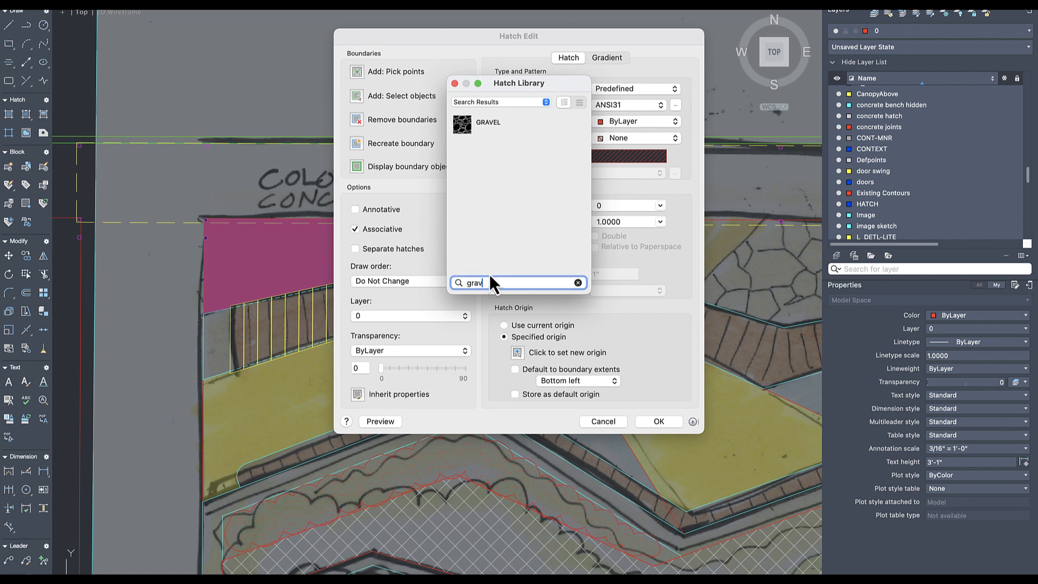
left_click(460, 126)
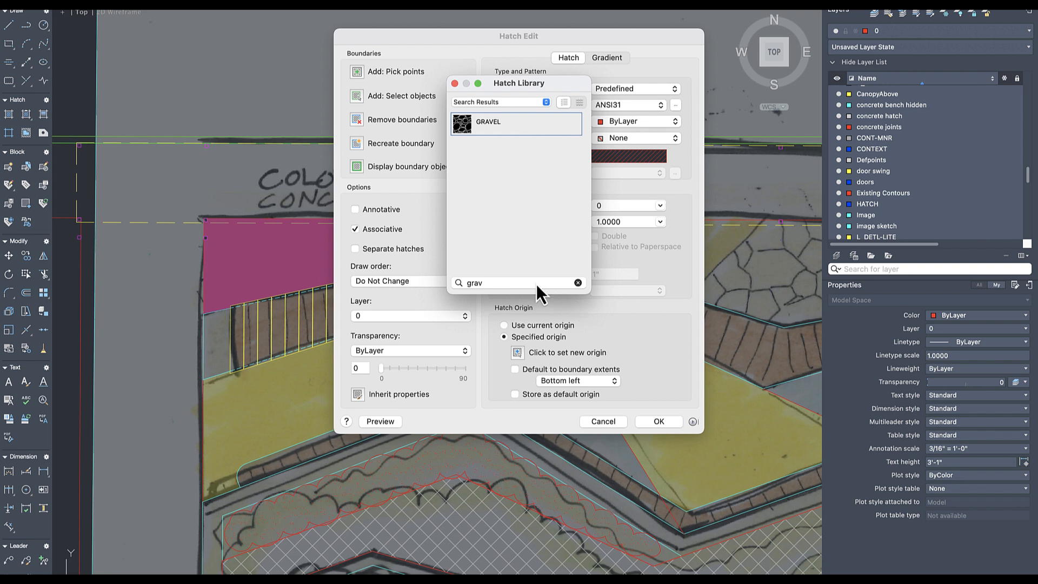
double_click(483, 134)
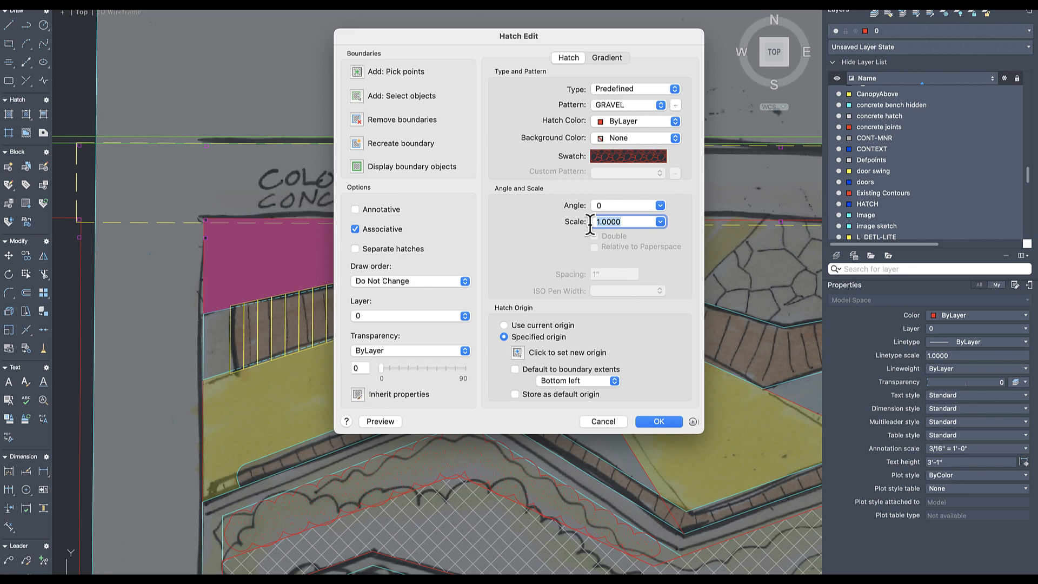
key("Return")
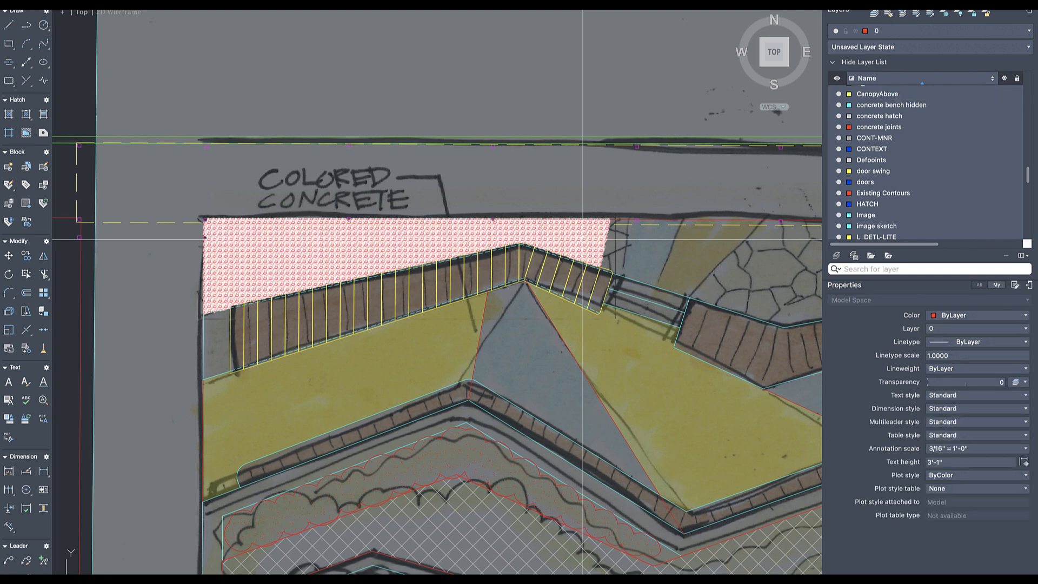
- Set the gravel hatch's scale to 20
left_click(567, 237)
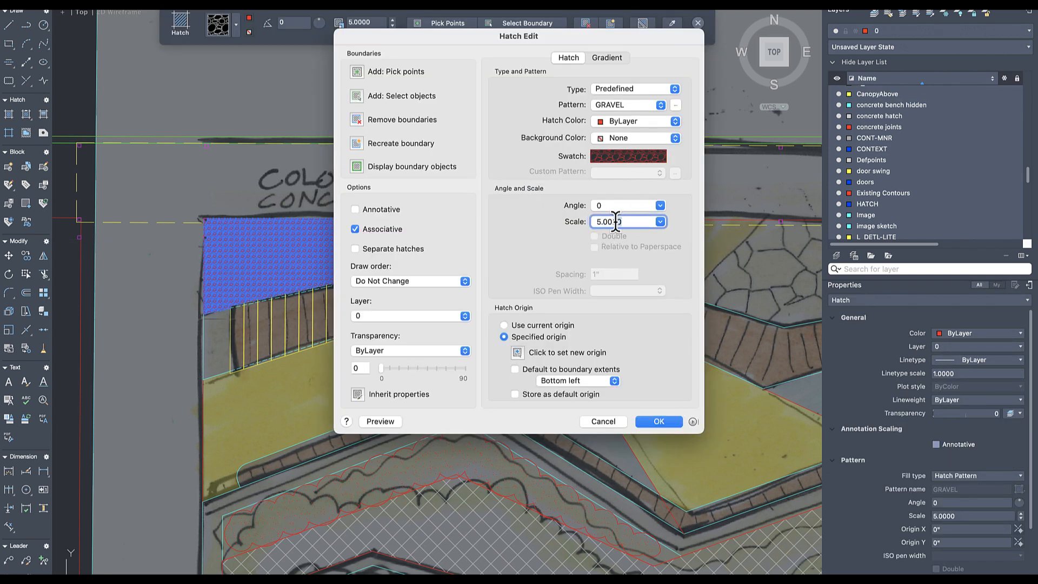
left_click(592, 225)
type("20")
key("Return")
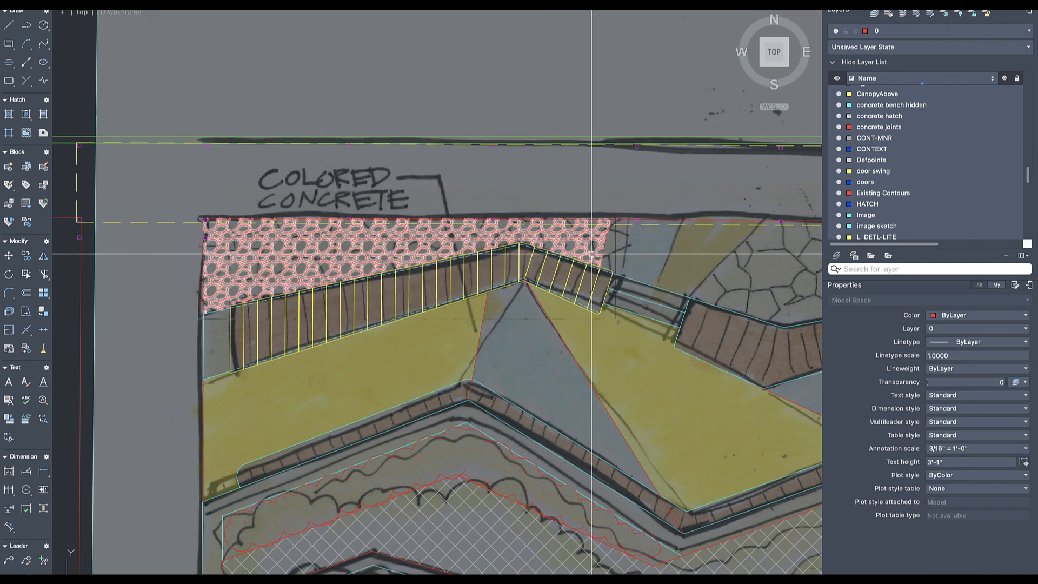
mouse_move(669, 273)
middle_mouse_down()
mouse_move(633, 283)
mouse_move(583, 273)
middle_mouse_up()
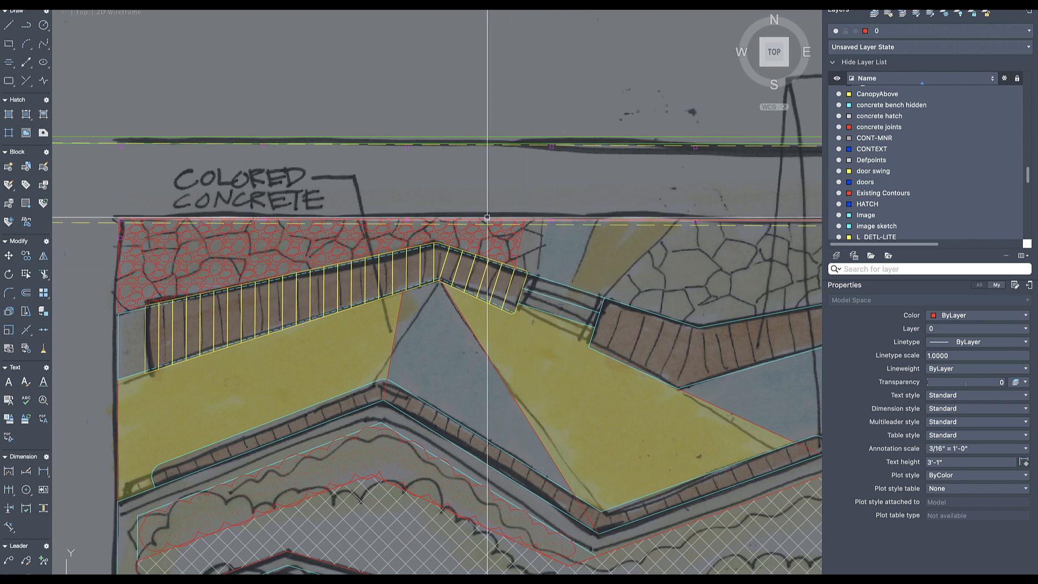
double_click(321, 265)
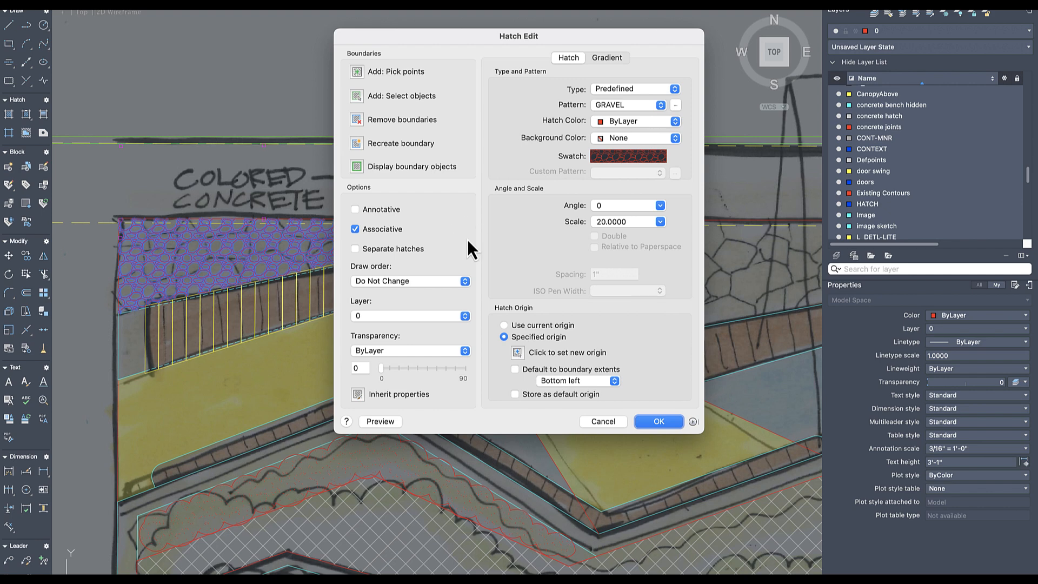
left_click_drag(627, 225, 553, 225)
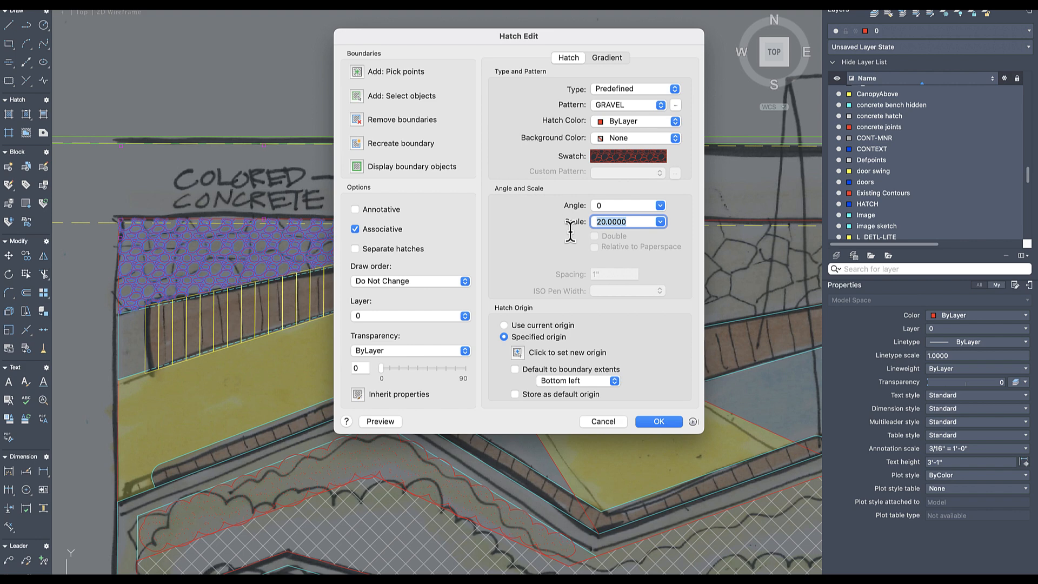
left_click(621, 422)
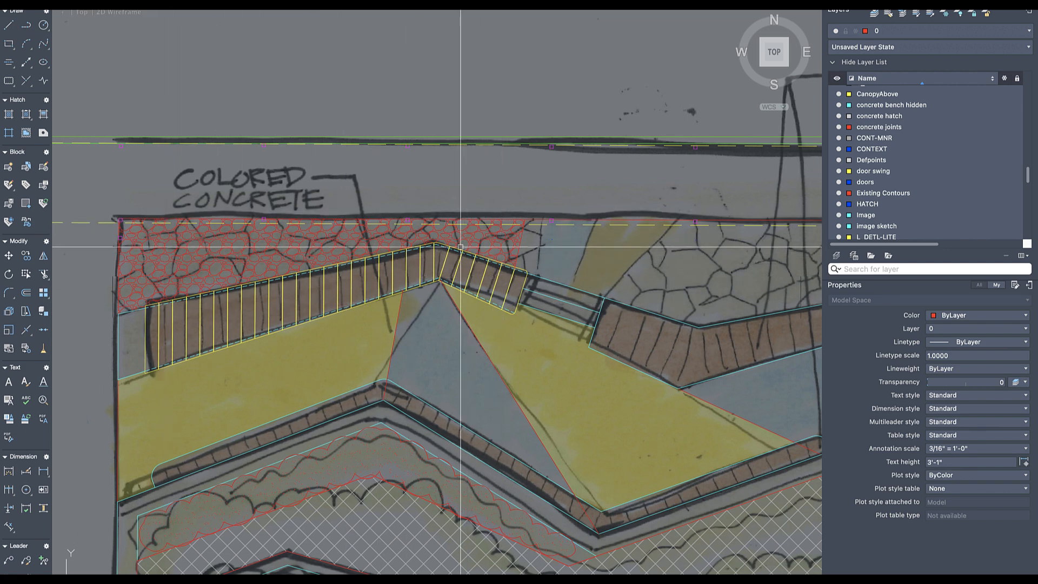
- Delete the gravel hatch from the flagstone strip above the slatted bench
left_click(498, 242)
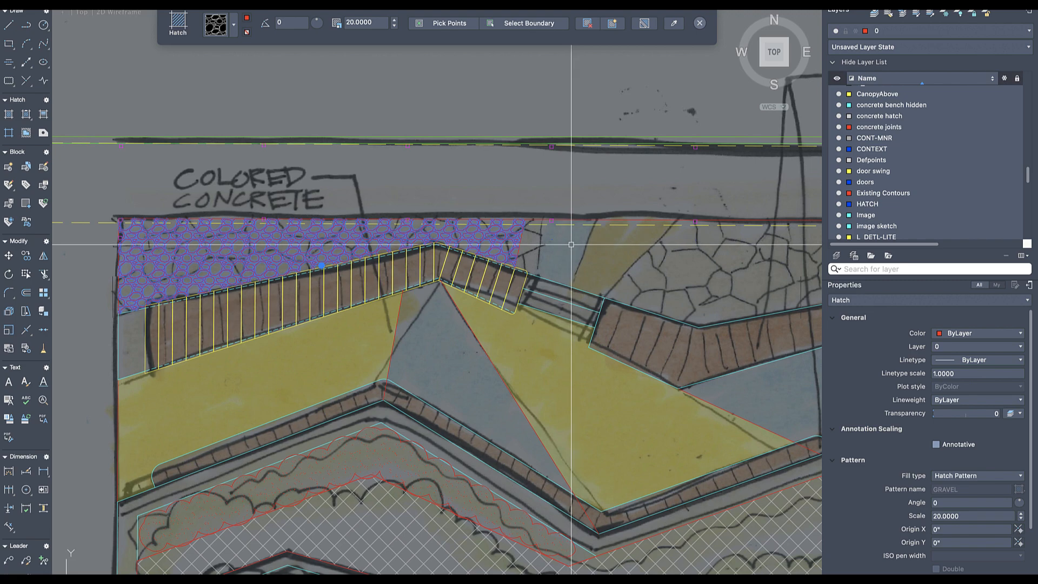
key("Delete")
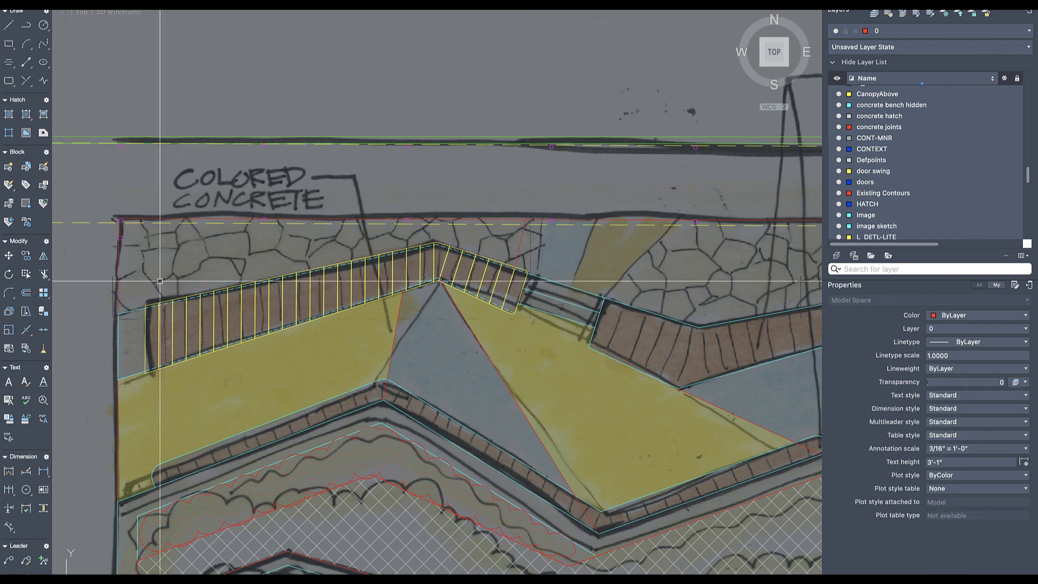
scroll(160, 280, "up", 5)
scroll(236, 290, "down", 4)
scroll(435, 204, "up", 3)
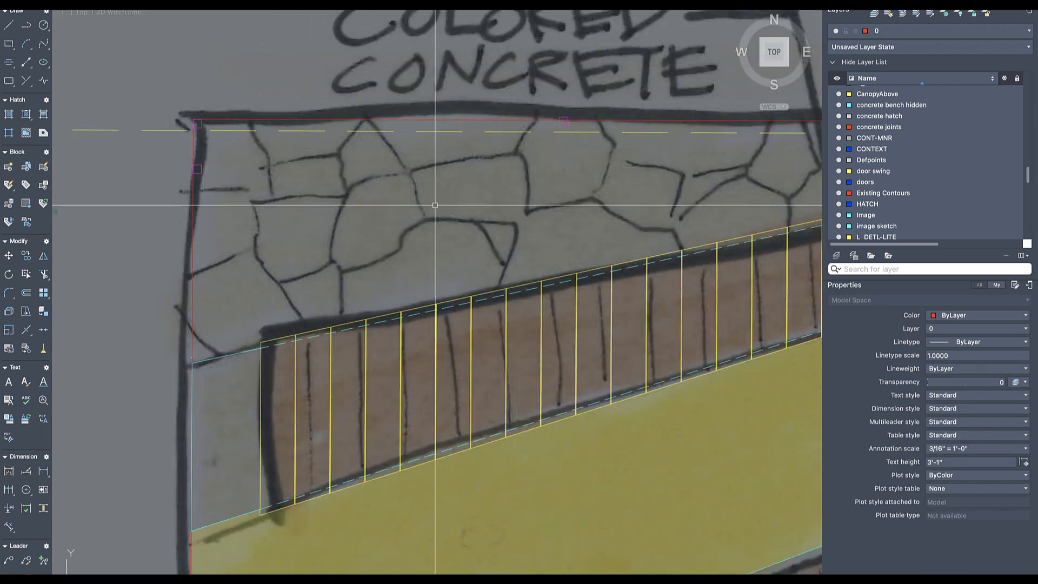
- Examine the flagstone, colored concrete and bench areas of the underlying sketch across the terraced plan
scroll(435, 205, "down", 3)
scroll(454, 199, "down", 3)
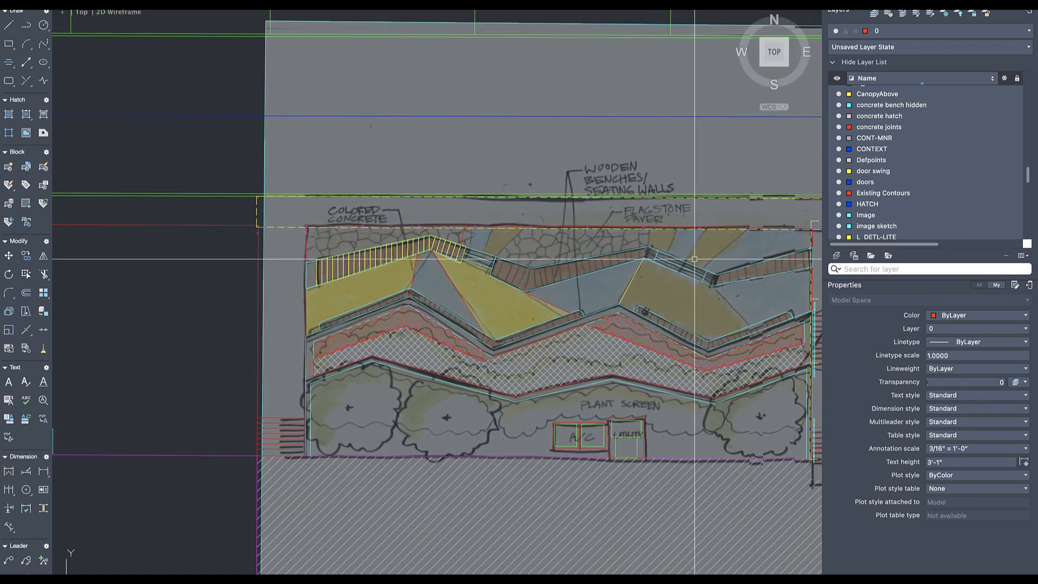
scroll(526, 258, "up", 5)
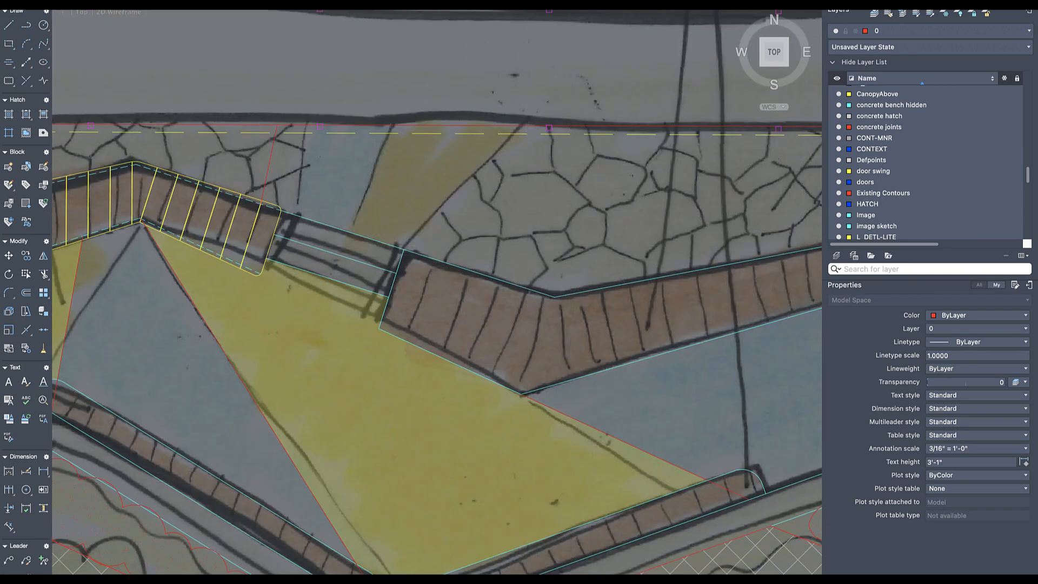
scroll(526, 259, "down", 5)
scroll(571, 244, "up", 4)
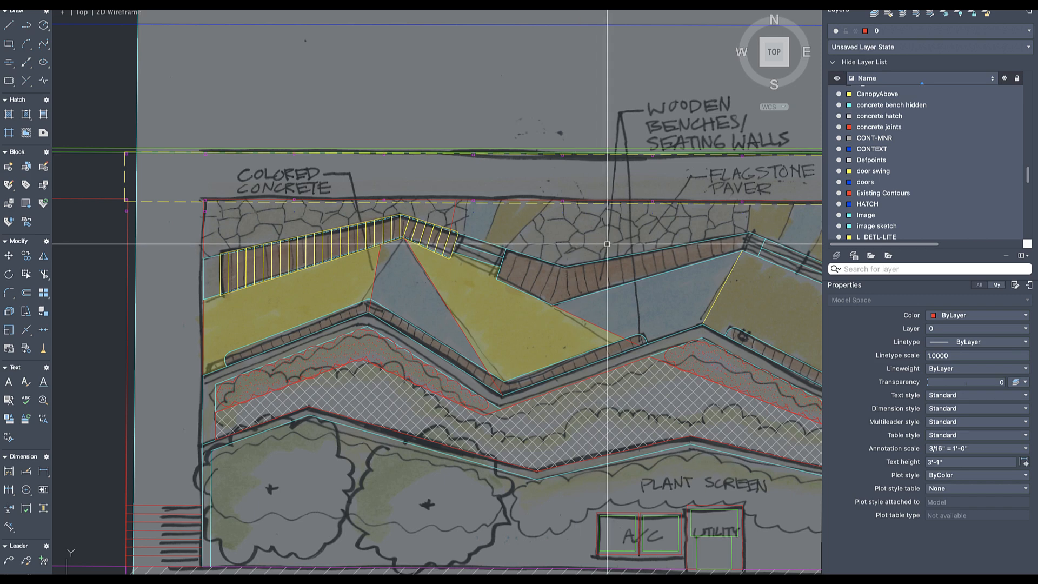
middle_click_drag(607, 244, 504, 256)
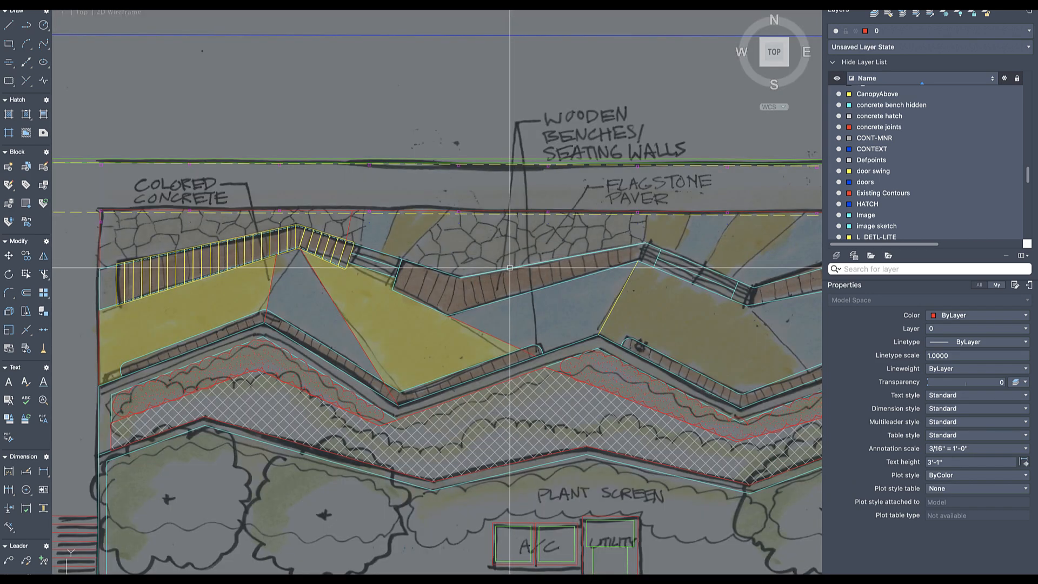
mouse_move(492, 237)
middle_mouse_down()
mouse_move(408, 241)
mouse_move(468, 237)
middle_mouse_up()
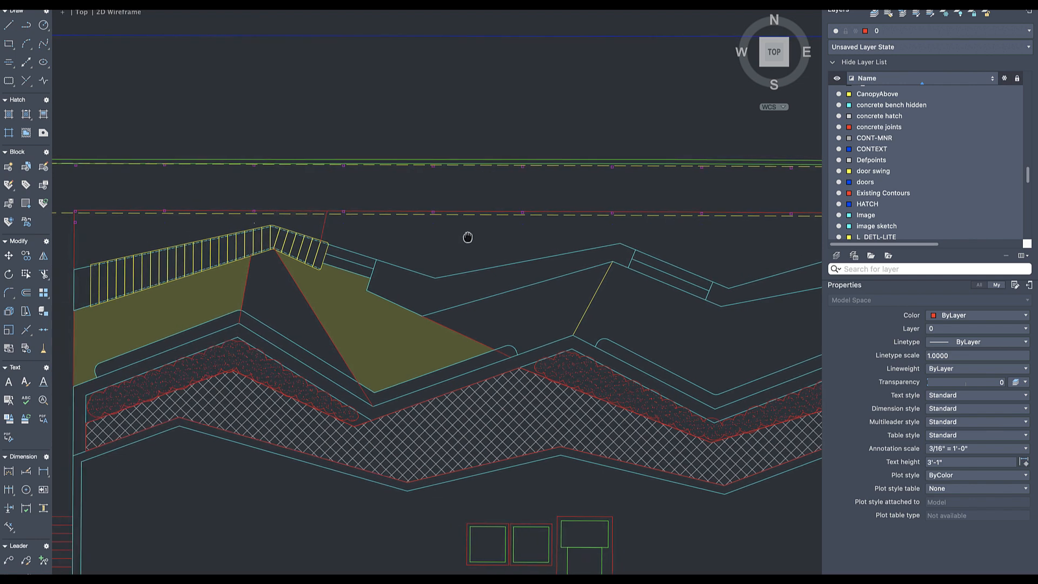
scroll(359, 241, "down", 3)
scroll(352, 232, "up", 6)
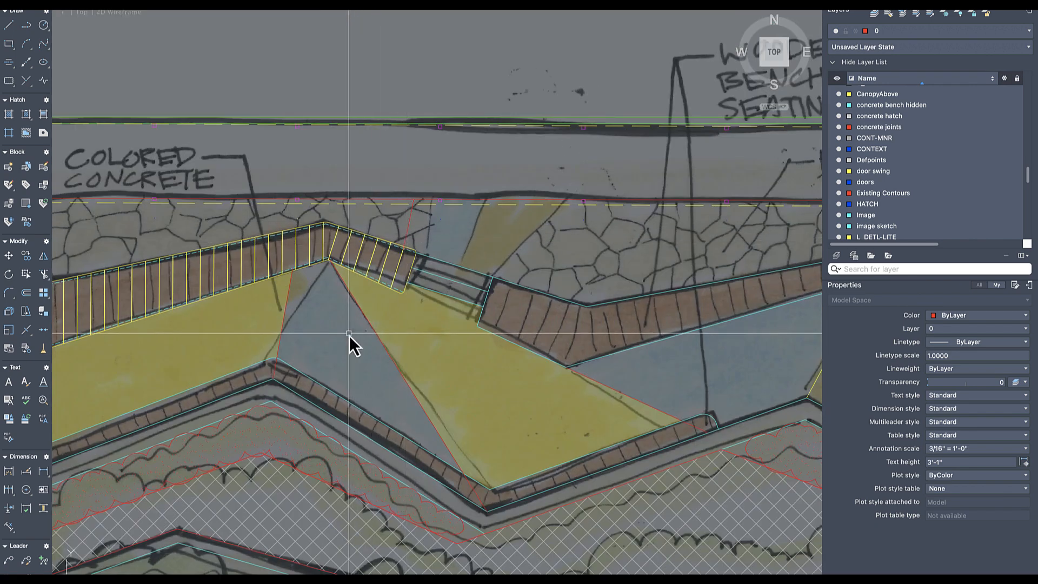
- Try to hatch the blue triangle between the two yellow paving areas, and delete the resulting hatch
key("h")
key("Return")
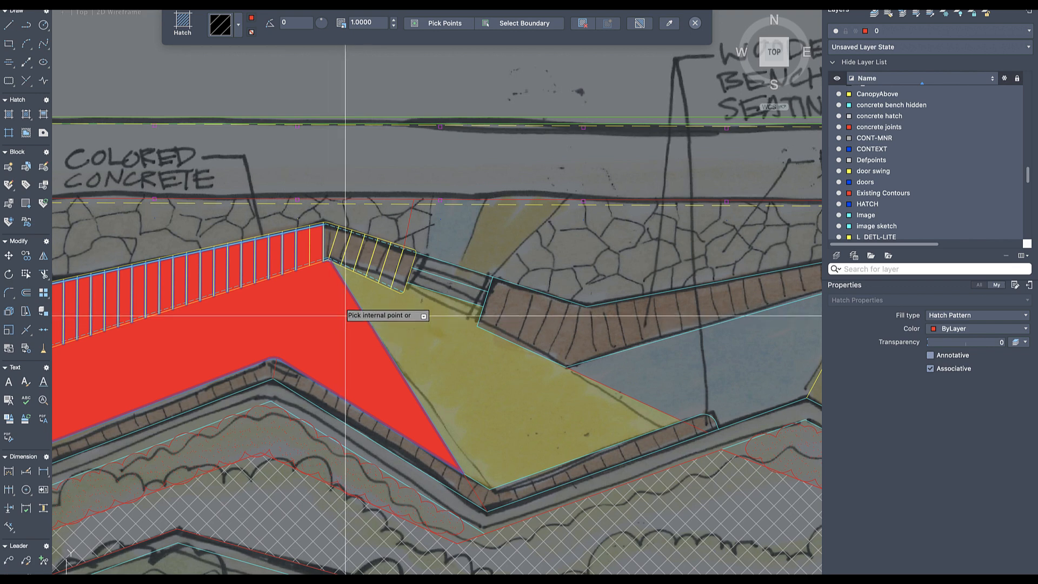
key("Return")
scroll(335, 318, "down", 3)
middle_click_drag(331, 319, 409, 285)
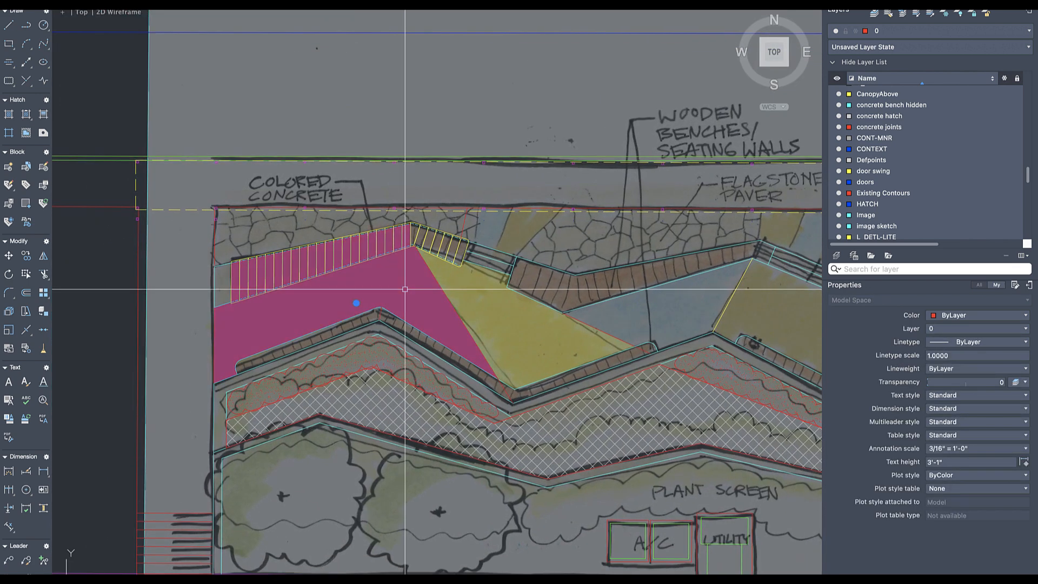
key("e")
key("Return")
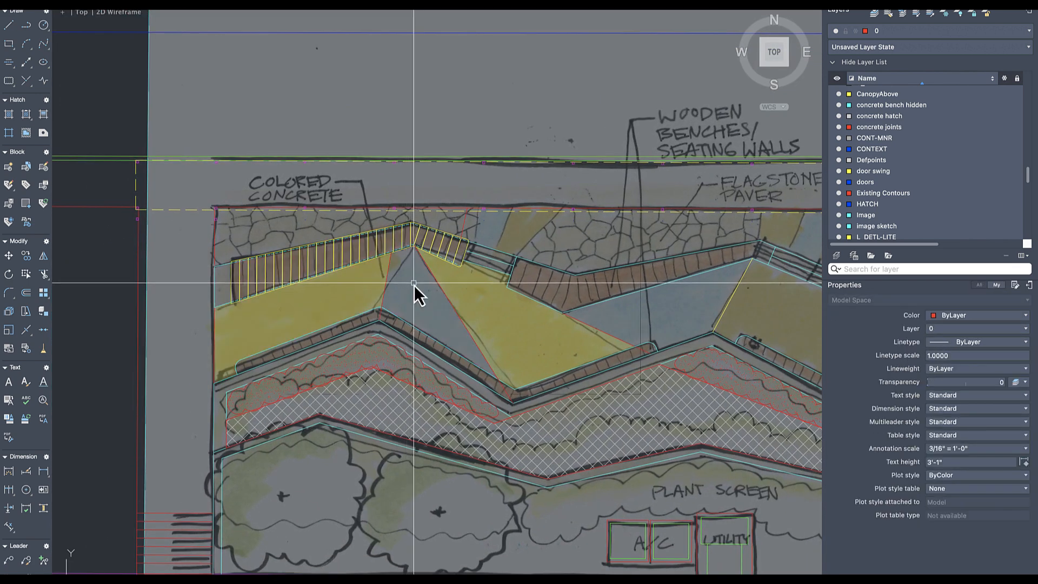
- Regenerate the drawing and hide the image sketch layer around the triangle below the slatted bench's corner
type("rea")
key("Return")
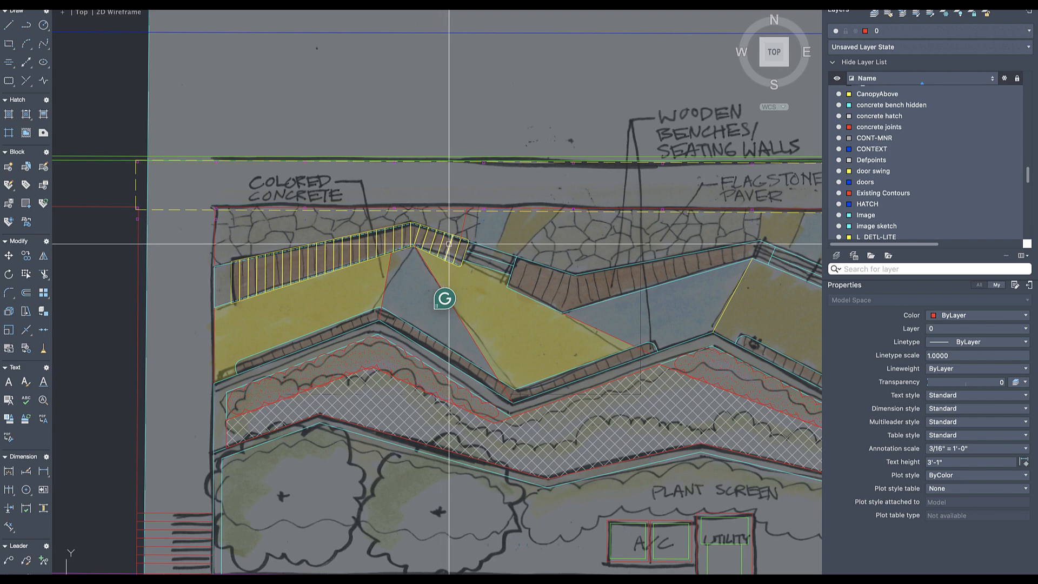
scroll(454, 296, "up", 3)
mouse_move(454, 297)
middle_mouse_down()
mouse_move(90, 320)
mouse_move(398, 285)
middle_mouse_up()
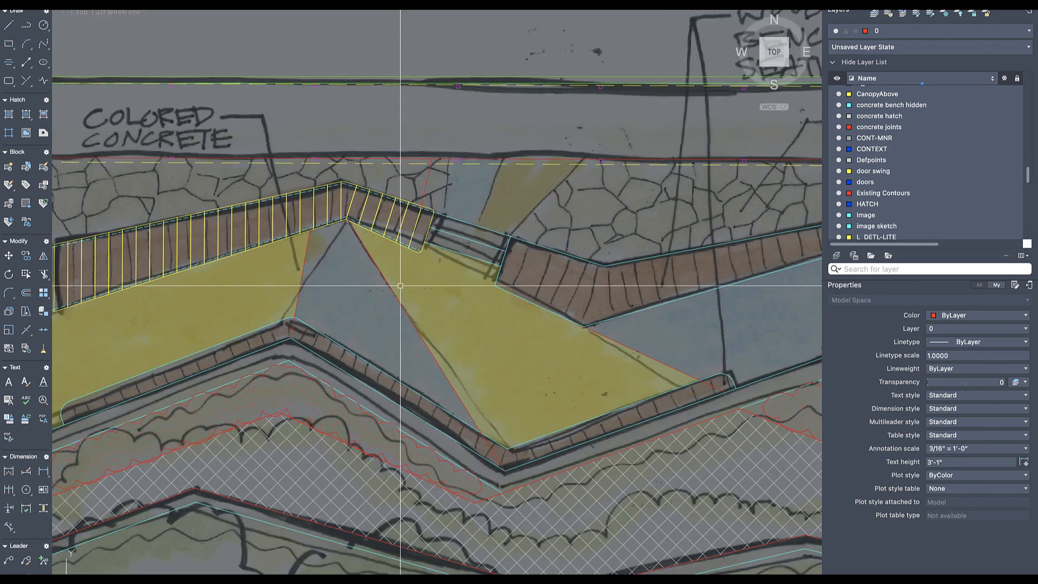
scroll(349, 285, "up", 3)
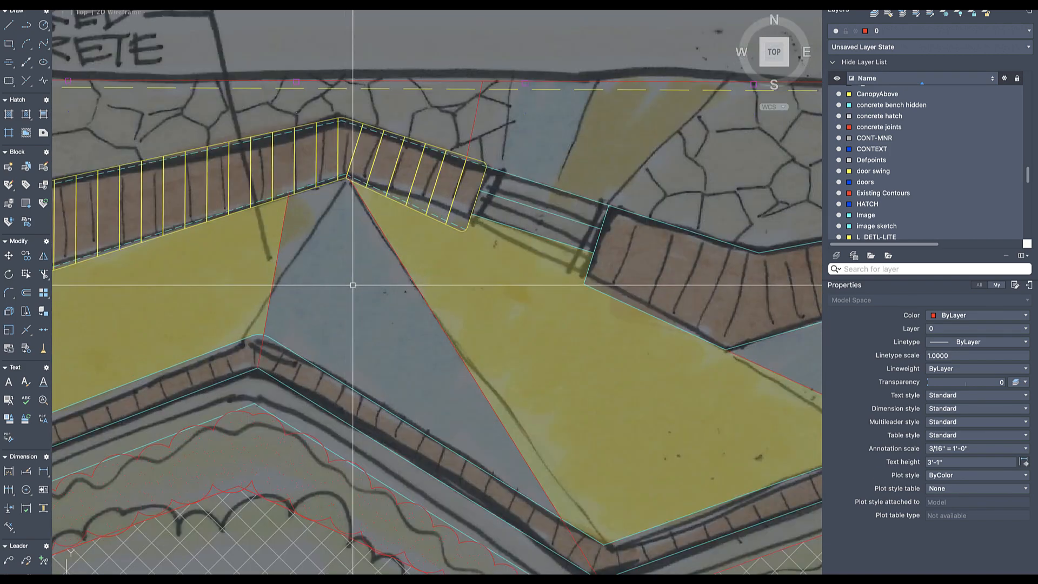
left_click(838, 228)
middle_click_drag(366, 302, 462, 306)
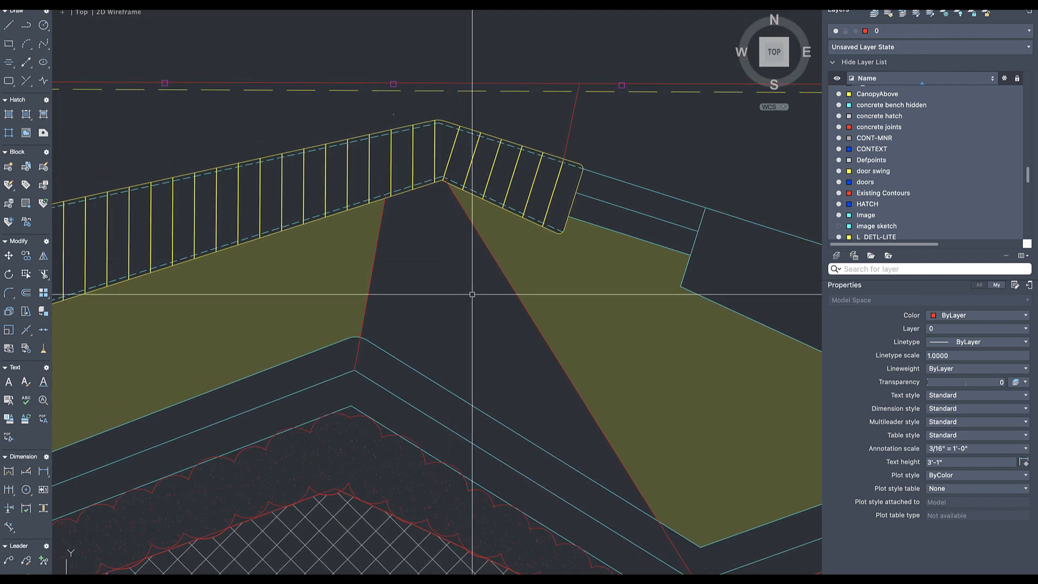
- Try an ANSI31 hatch at scale 1 in the triangle below the bench's corner, and erase it
type("h")
key("Return")
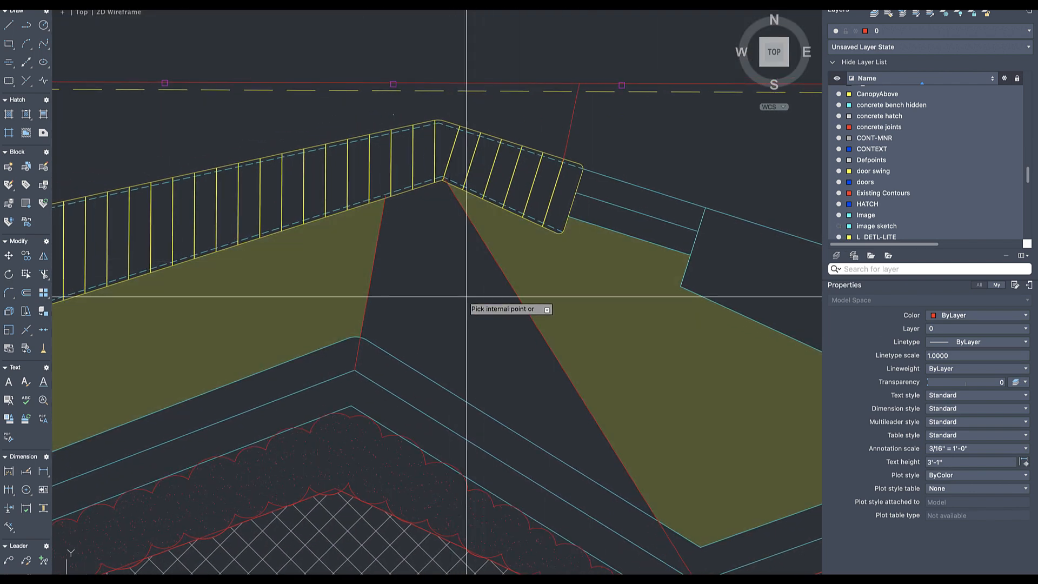
left_click(465, 296)
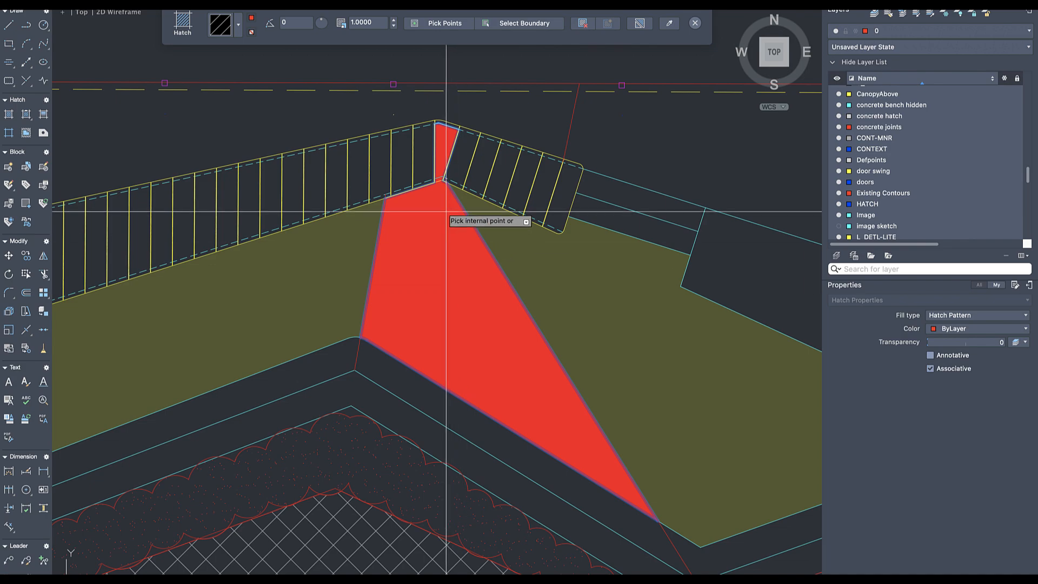
key("Return")
scroll(436, 171, "up", 6)
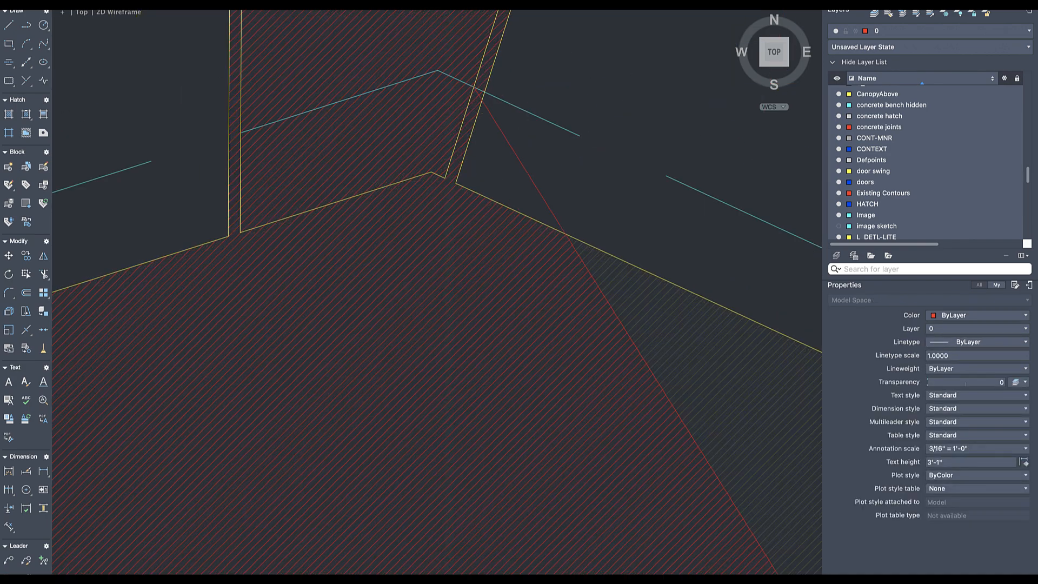
left_click(455, 171)
scroll(455, 171, "down", 3)
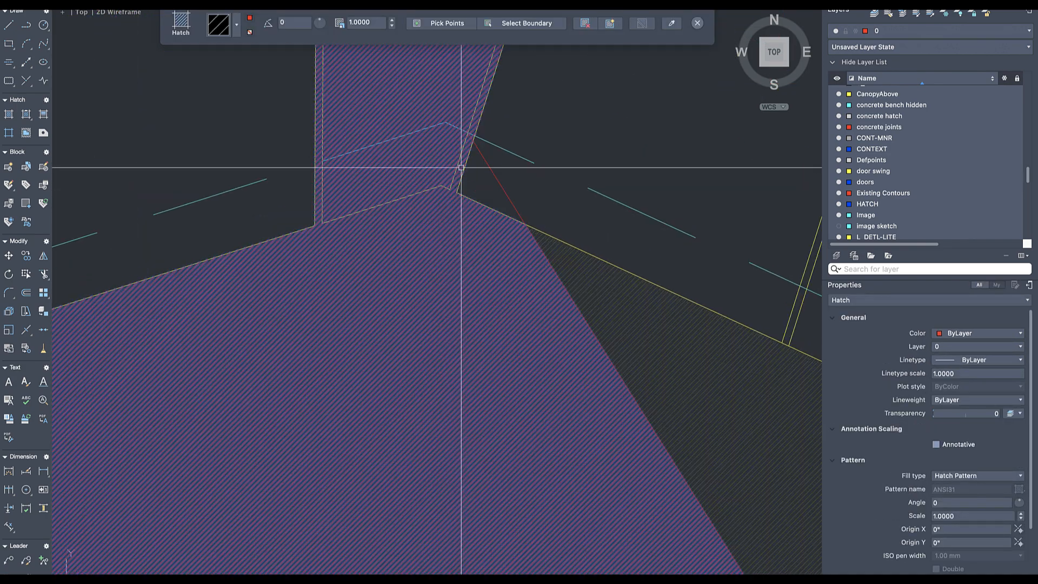
type("e")
key("Return")
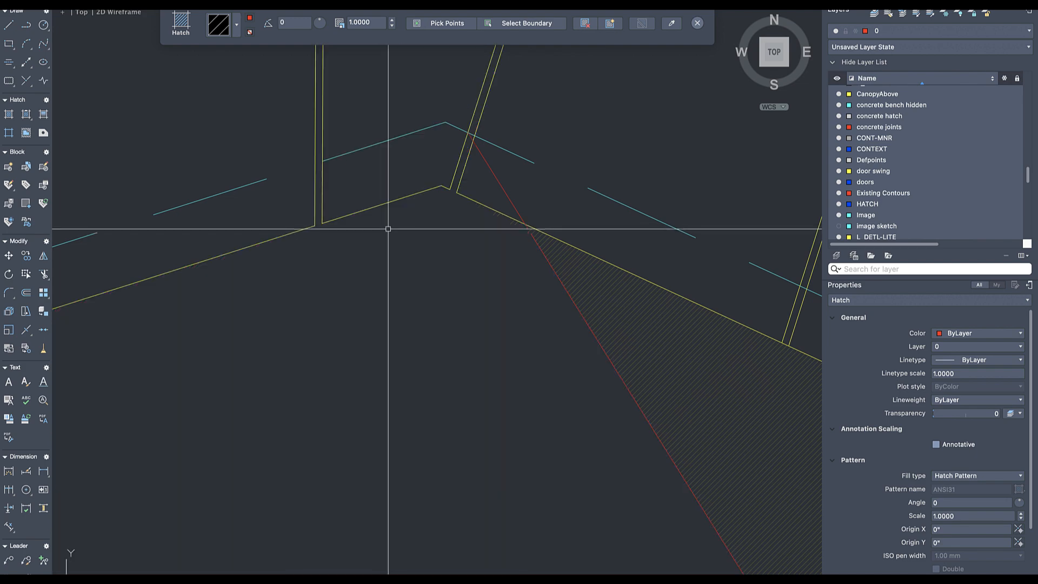
- Close the gaps between the slats along the bench's lower edge with short lines on both sides of the corner
type("l")
key("Return")
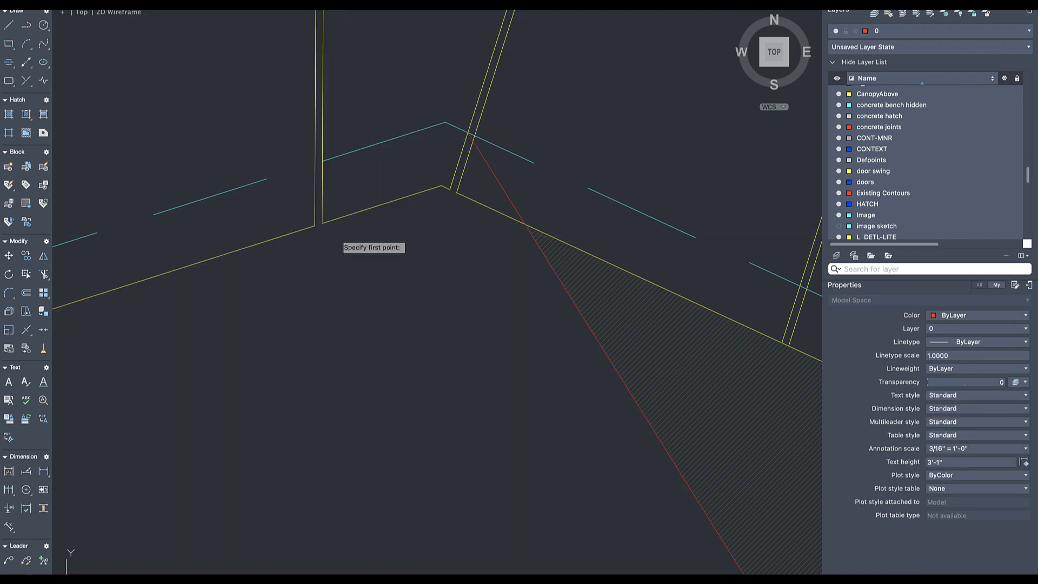
left_click(322, 224)
left_click(315, 226)
key("Escape")
type("l")
key("Return")
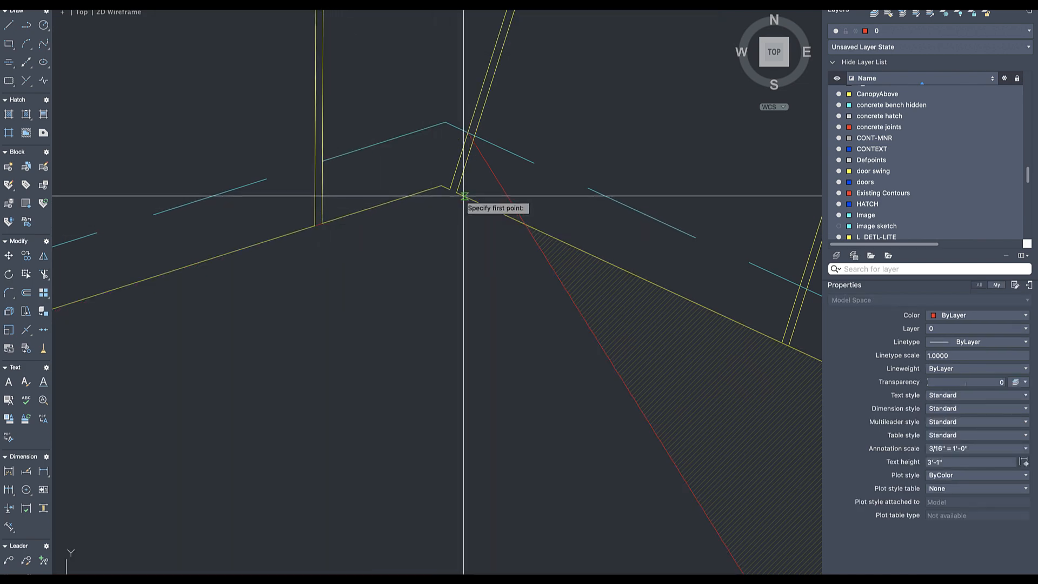
left_click(450, 190)
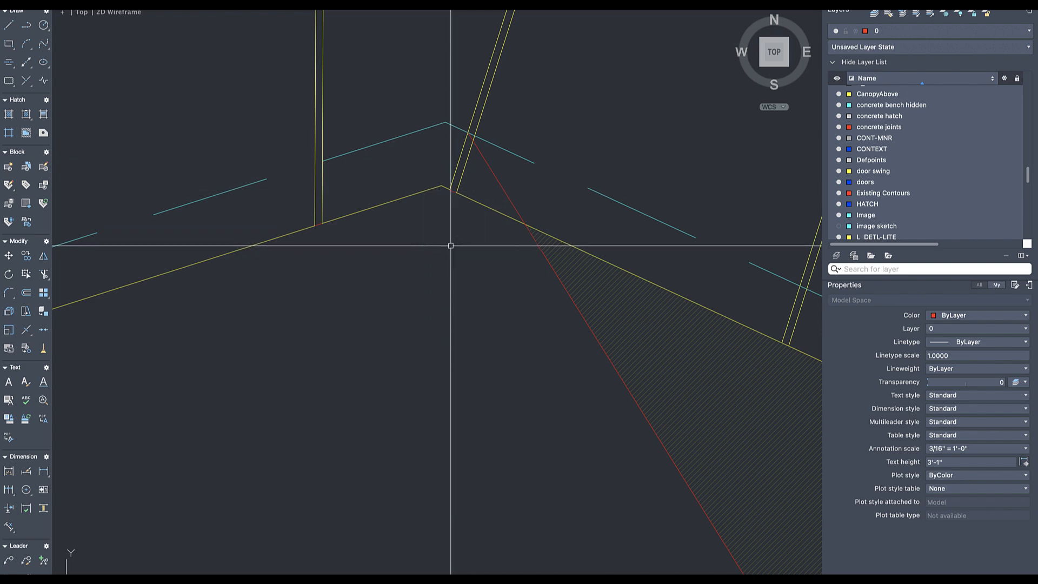
- Hatch the triangle between the two solid-filled paving areas with the AR-SAND pattern at scale 2
scroll(452, 246, "down", 6)
type("h")
key("Return")
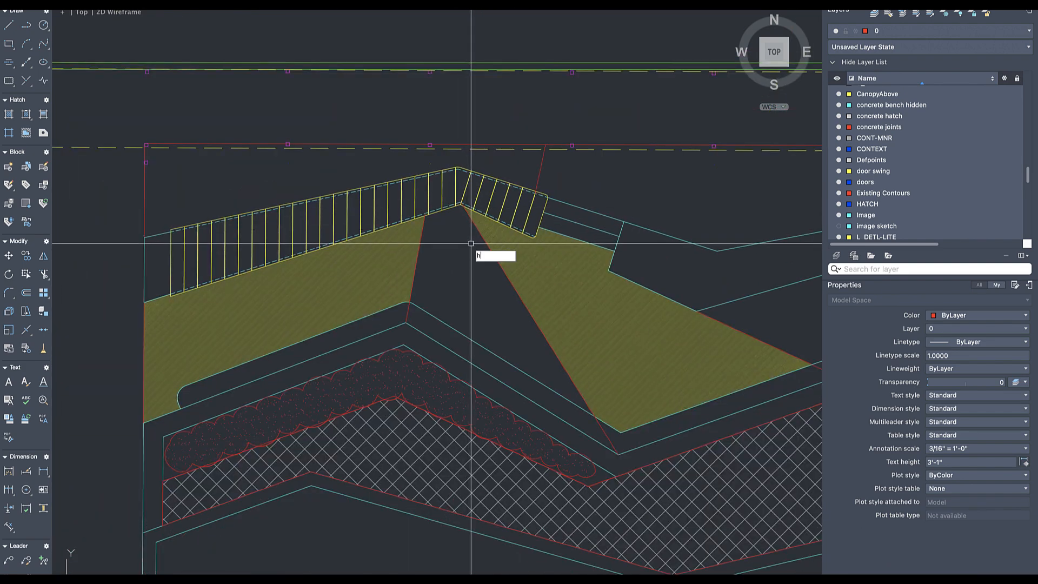
left_click(475, 253)
key("Return")
double_click(475, 254)
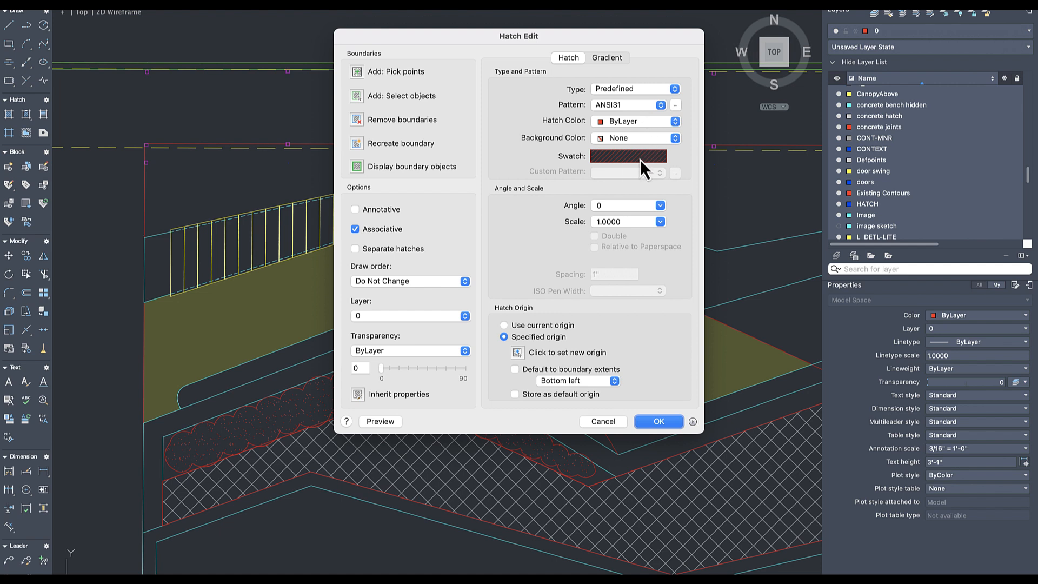
left_click(641, 160)
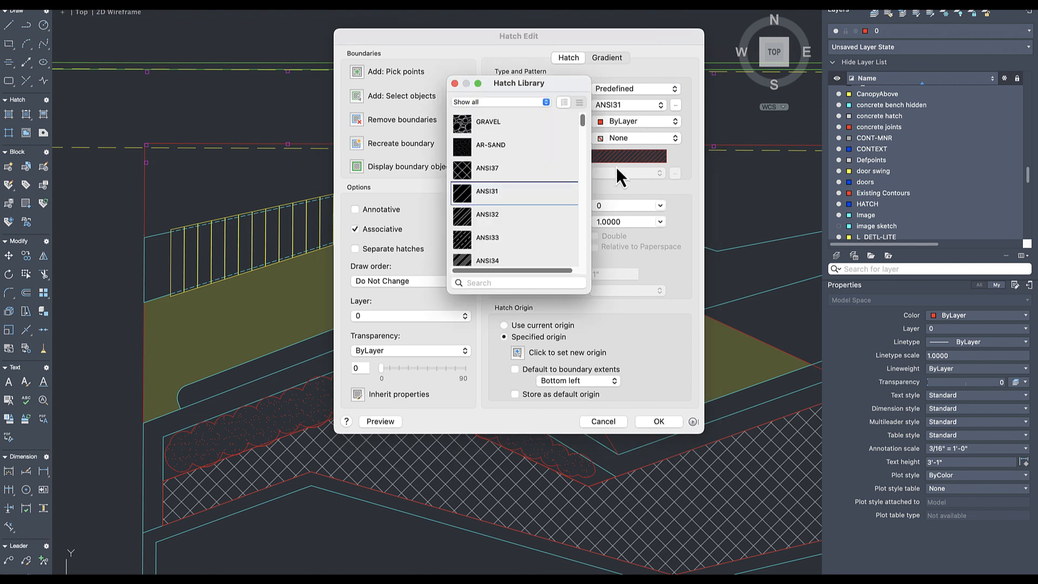
double_click(491, 151)
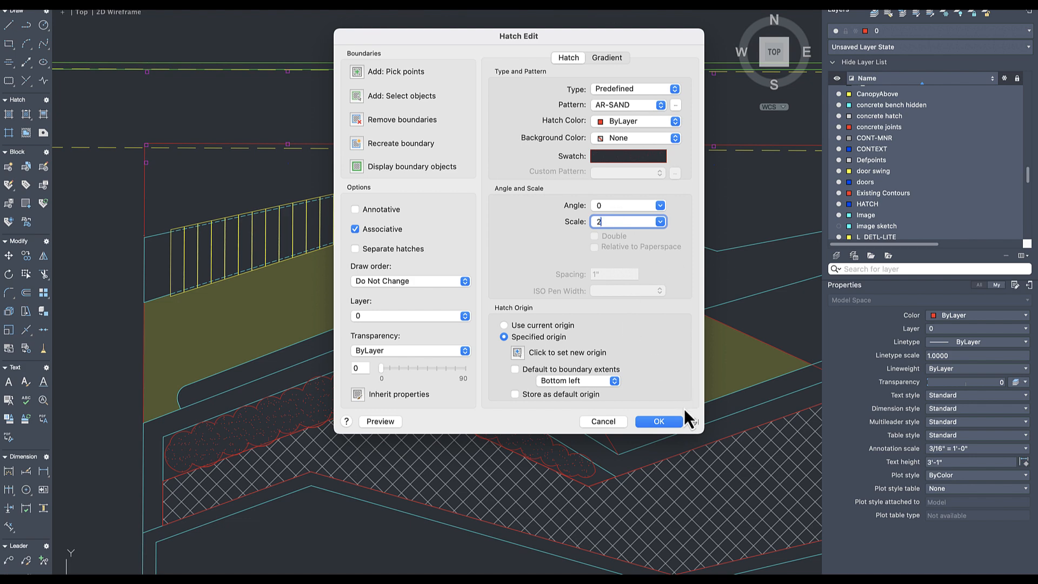
left_click(674, 422)
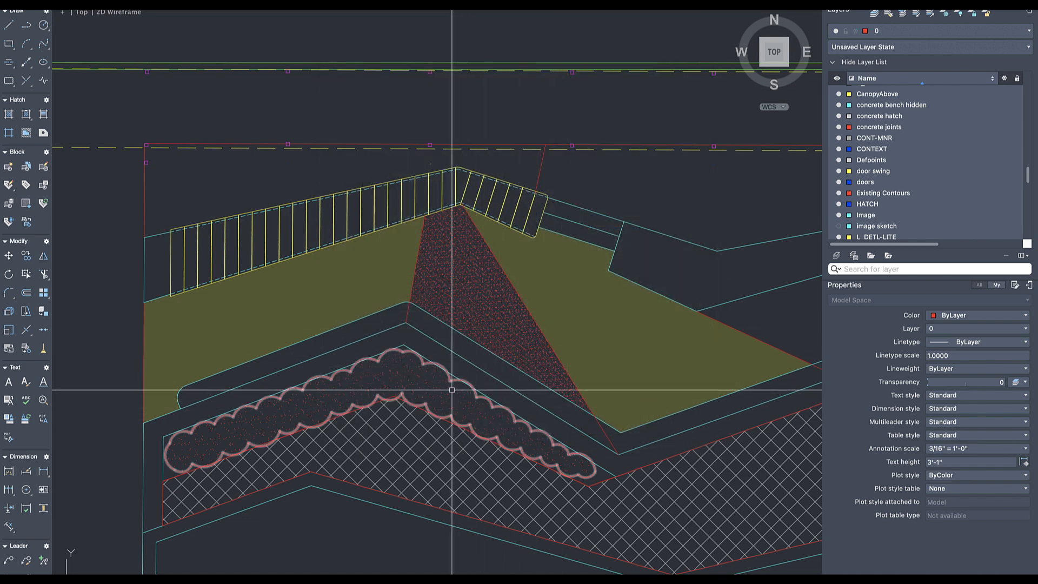
- Increase the scale of the triangle's AR-SAND hatch
double_click(503, 301)
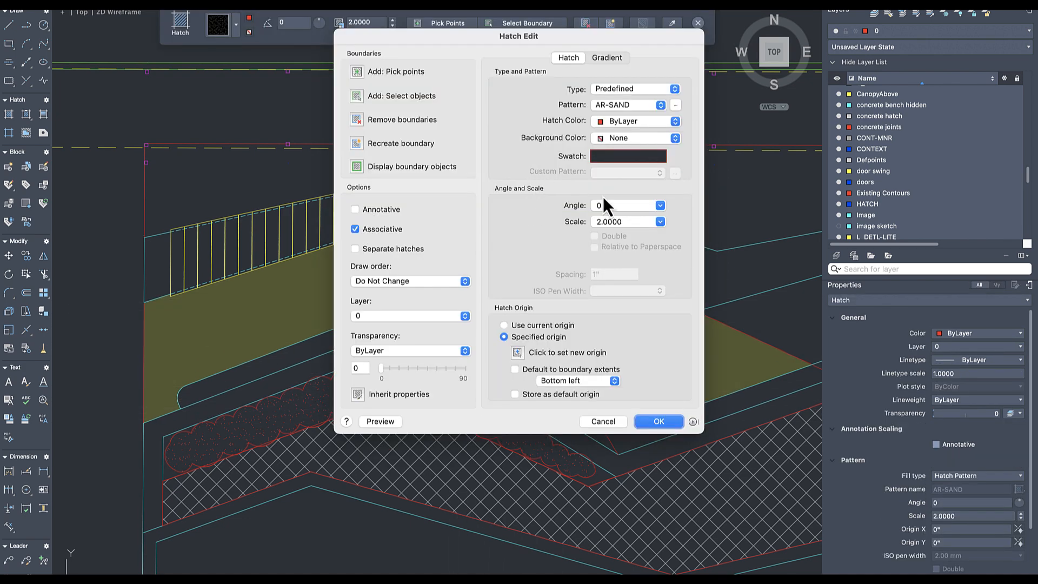
left_click(630, 220)
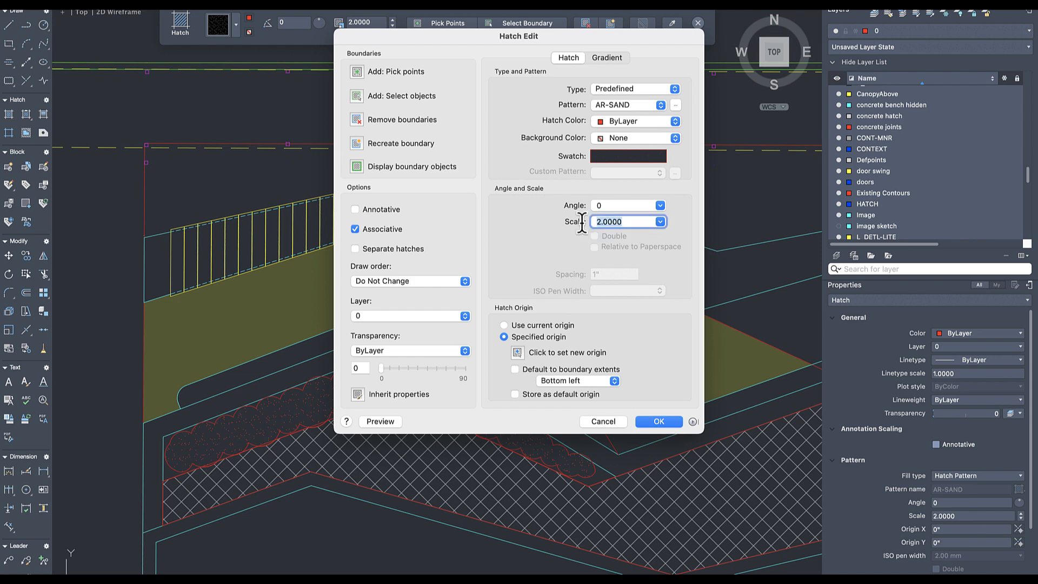
key("Return")
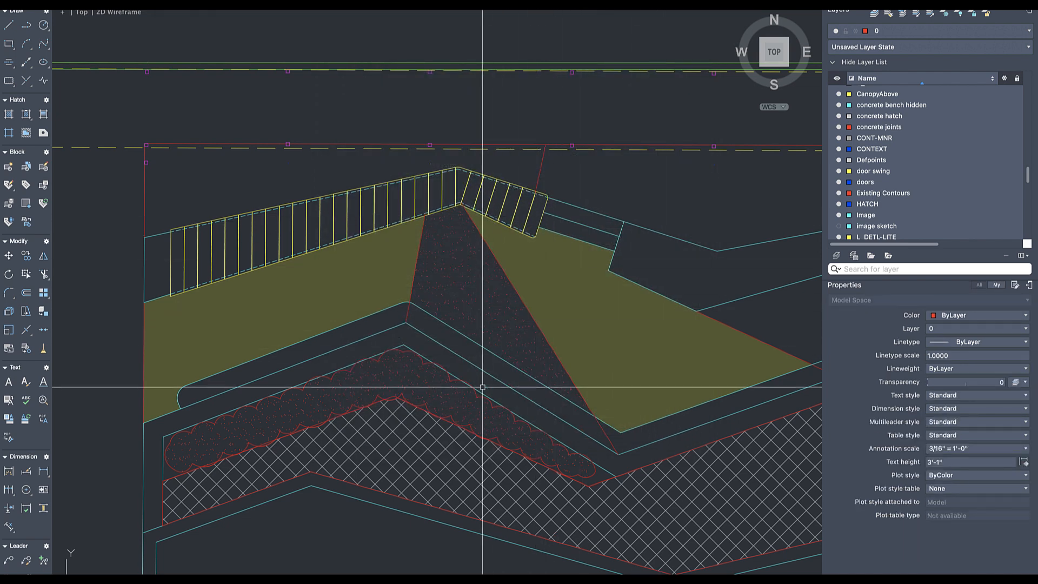
- Show the image sketch layer to compare the sketched paving with the hatched areas, and hide the layer again
middle_click_drag(475, 271, 417, 253)
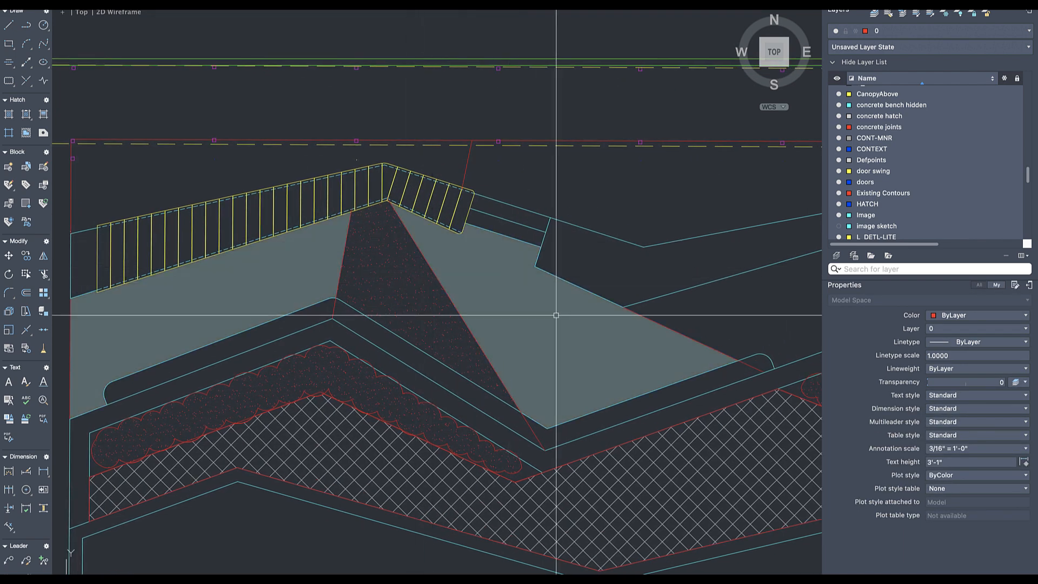
scroll(352, 292, "down", 2)
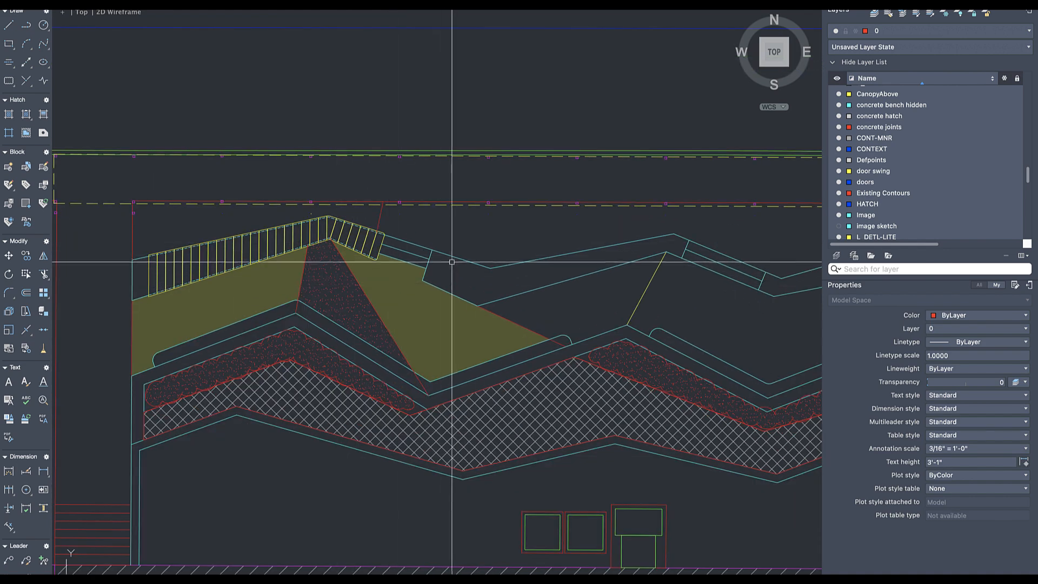
left_click(839, 226)
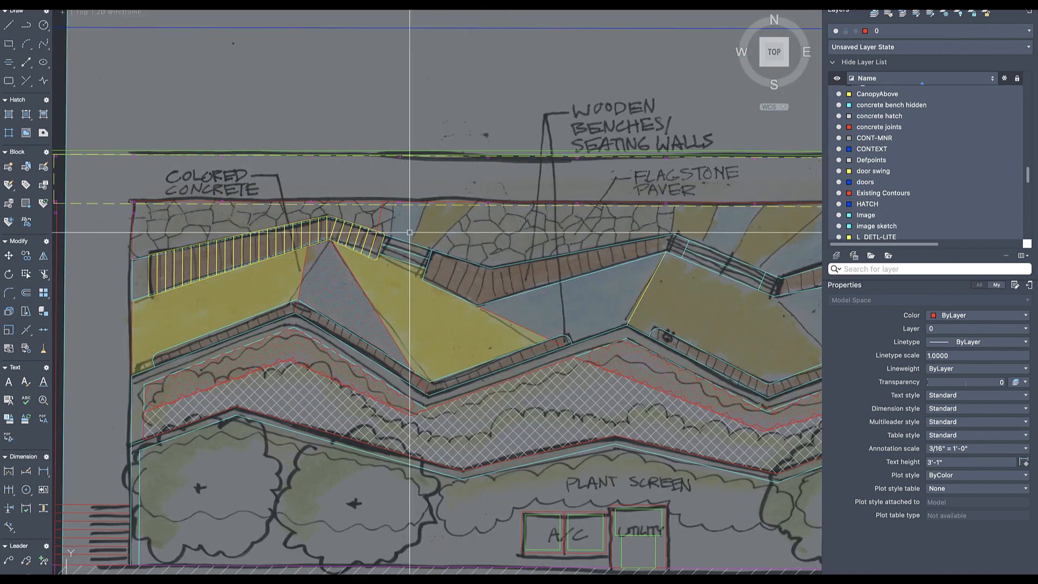
left_click(839, 226)
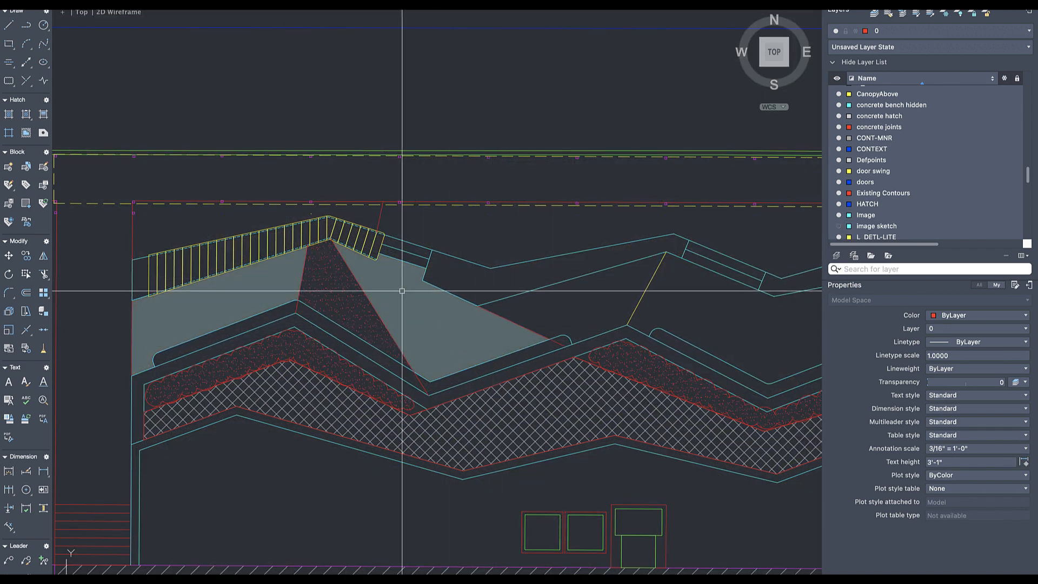
- Draw two steep lines across the solid-filled paving area beside the sand-hatched triangle, from its upper edge to its lower edge
scroll(494, 363, "up", 2)
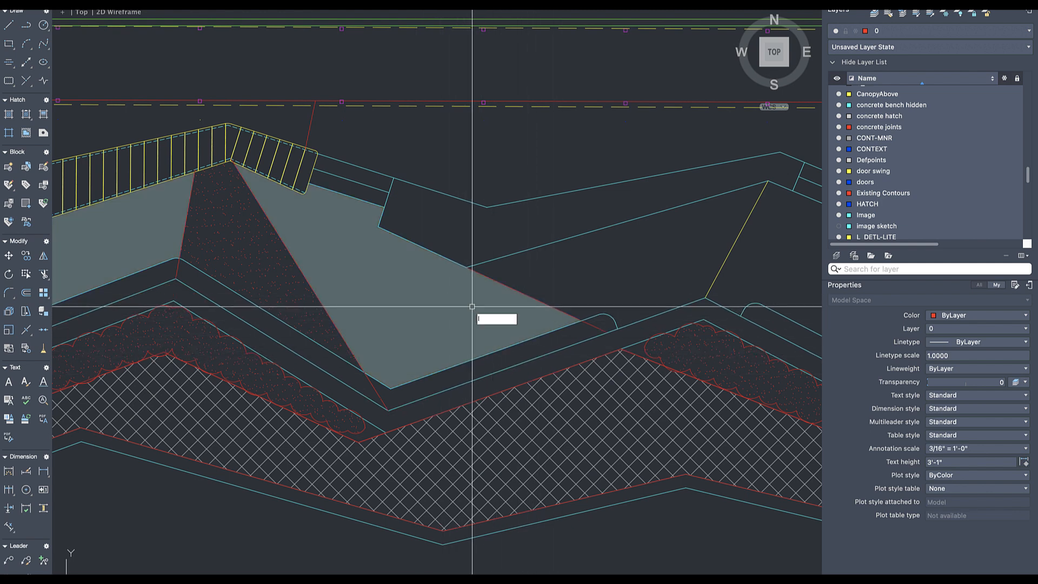
type("l")
key("Return")
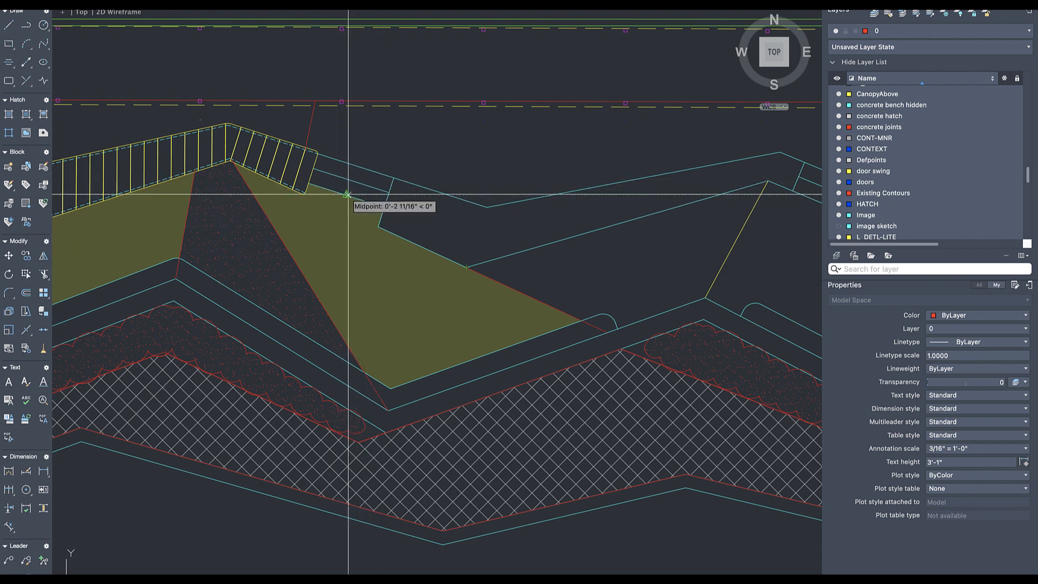
left_click(347, 193)
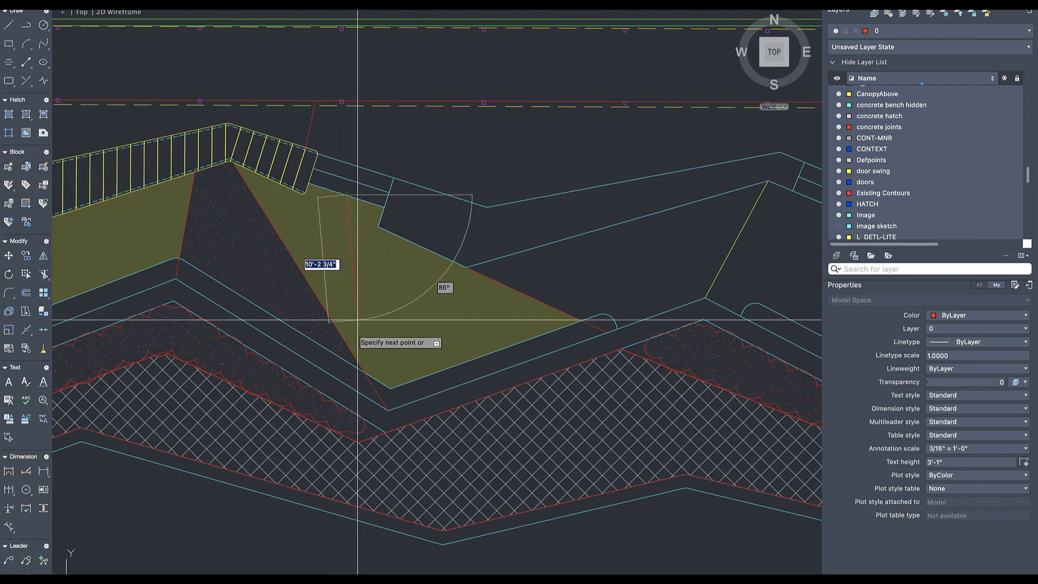
left_click(350, 355)
key("space")
key("space")
left_click(442, 256)
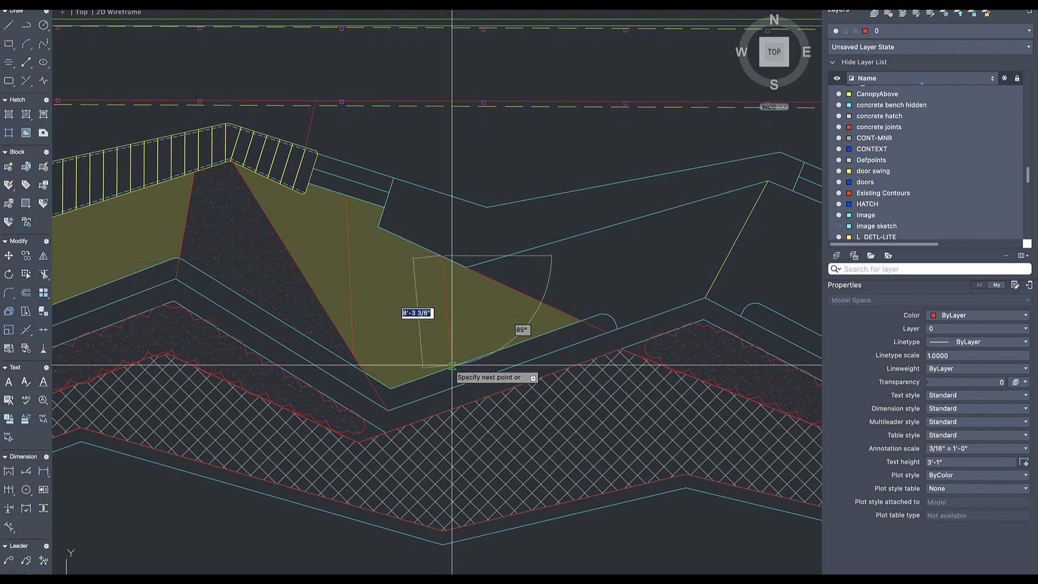
left_click(452, 366)
key("space")
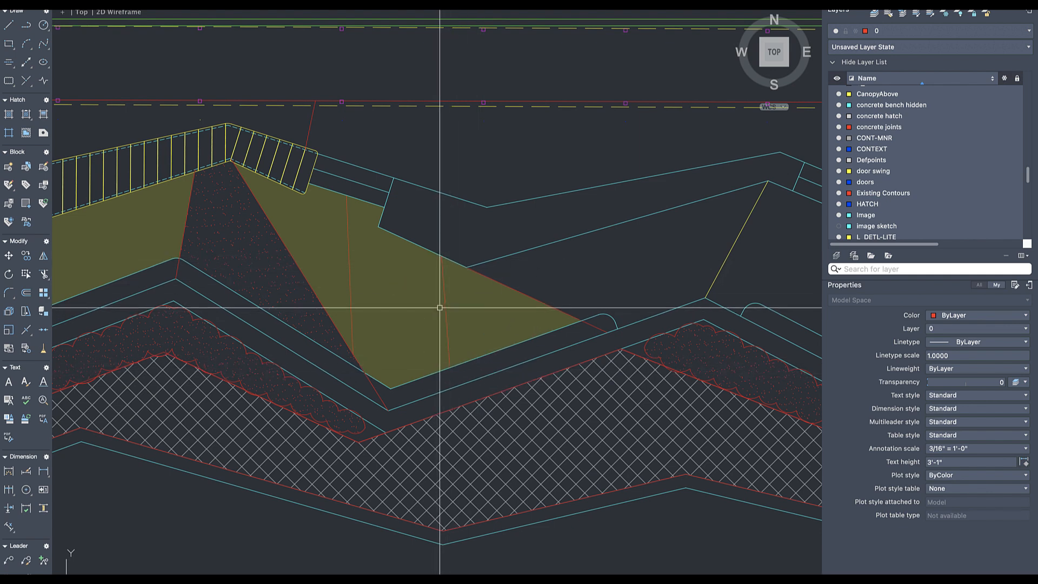
left_click(439, 303)
key("Escape")
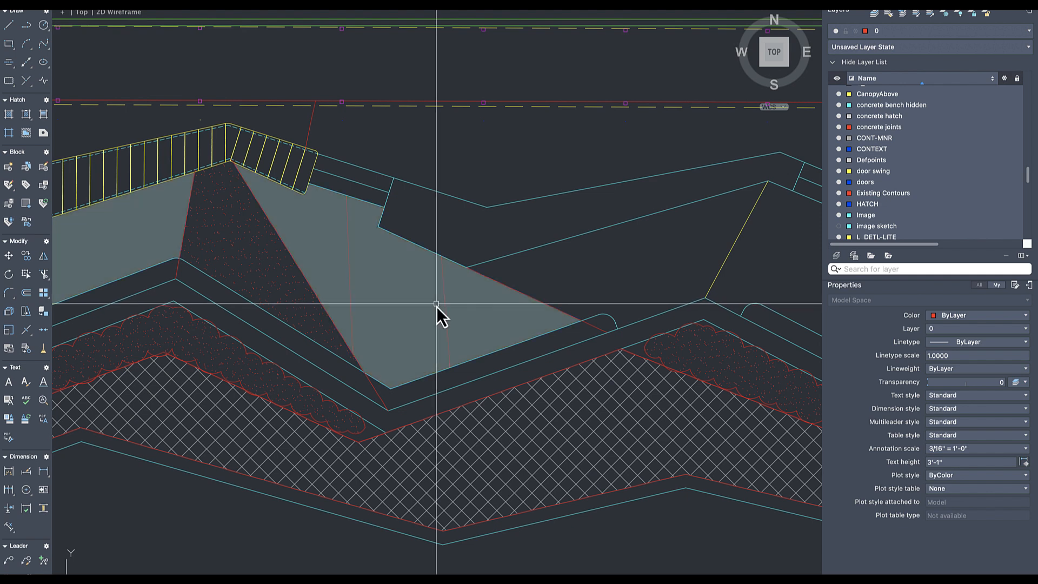
- Draw a line about 2'-8" long from the paving's upper corner along the adjoining edge and try to extend it across the solid fill
type("pl")
key("Return")
left_click(467, 267)
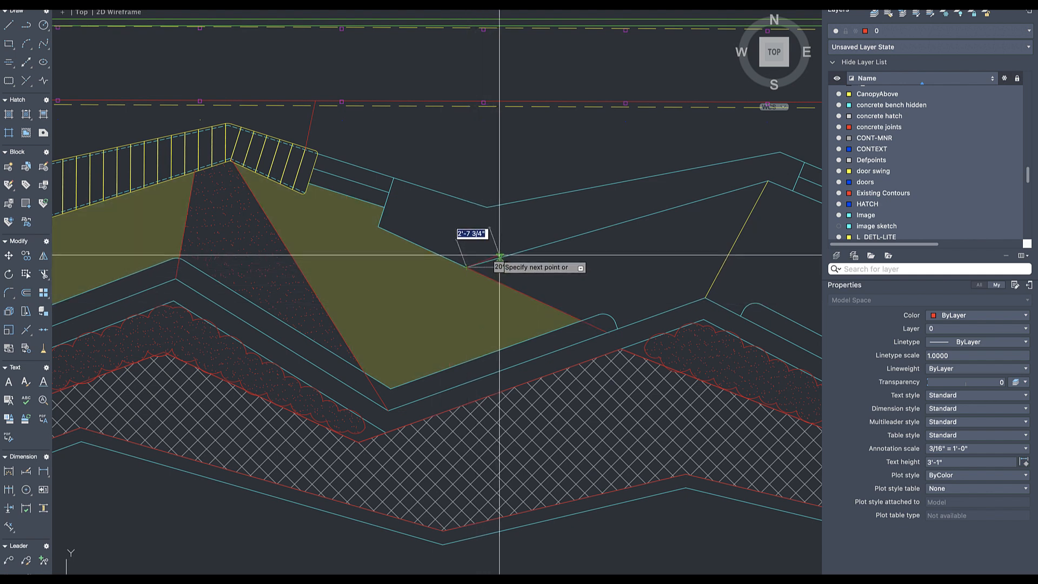
key("Escape")
type("ex")
key("Return")
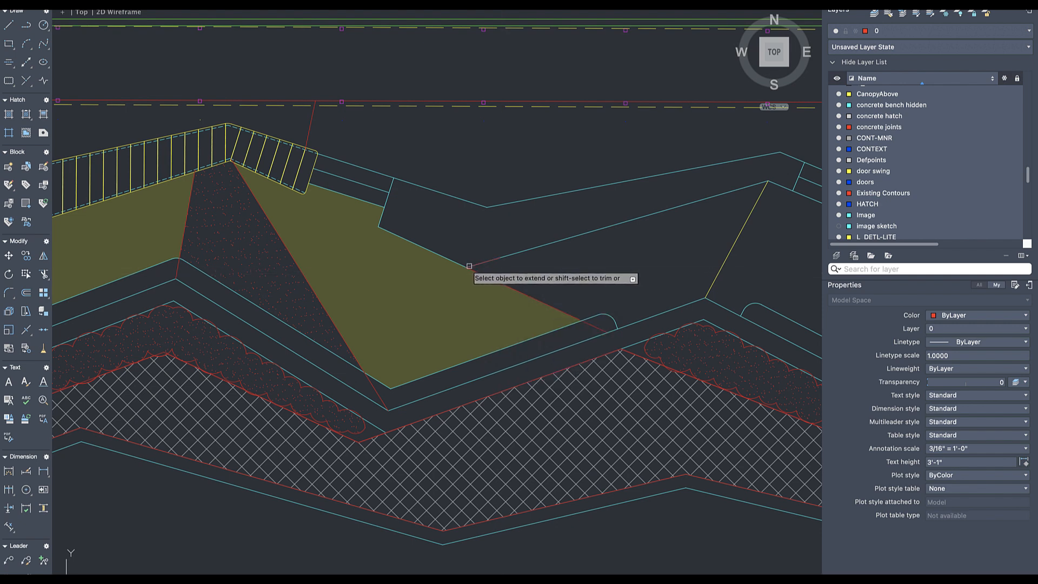
key("Escape")
key("Return")
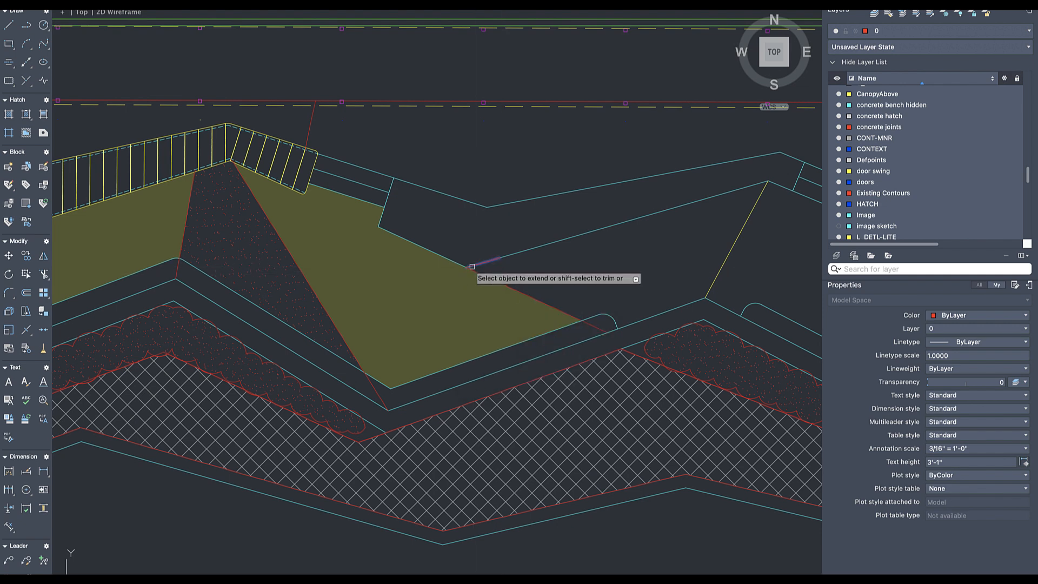
key("Escape")
left_click(480, 263)
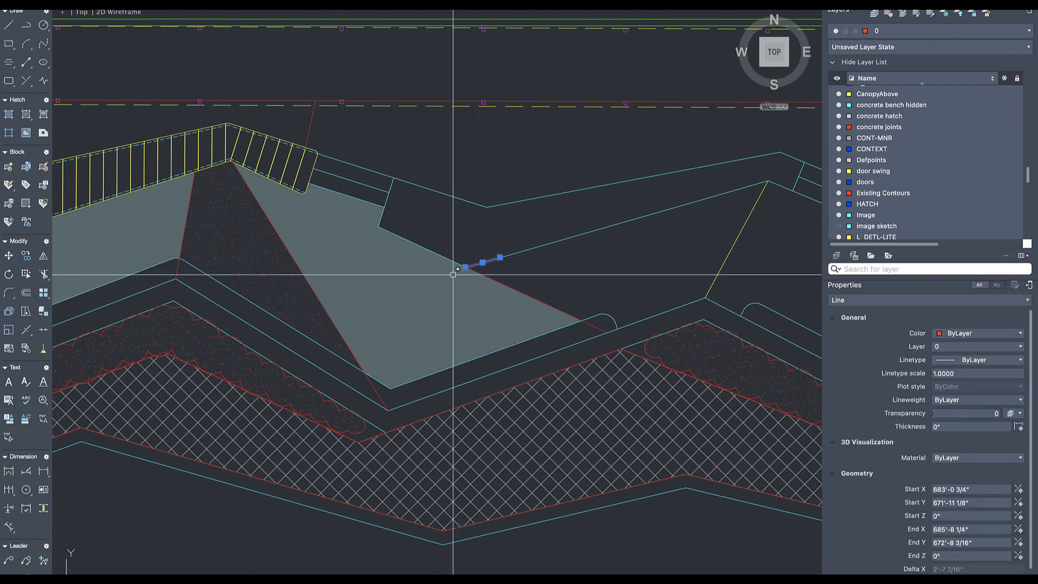
left_click(430, 273)
- Select the solid paving fill to identify its layer, and hide the stained conc hatch layer
double_click(449, 303)
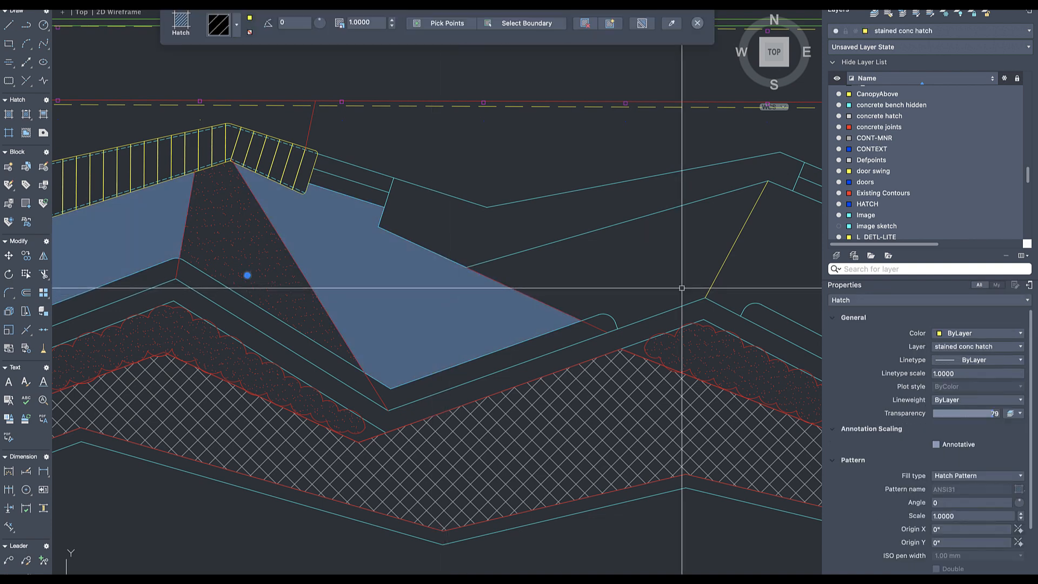
scroll(789, 268, "down", 2)
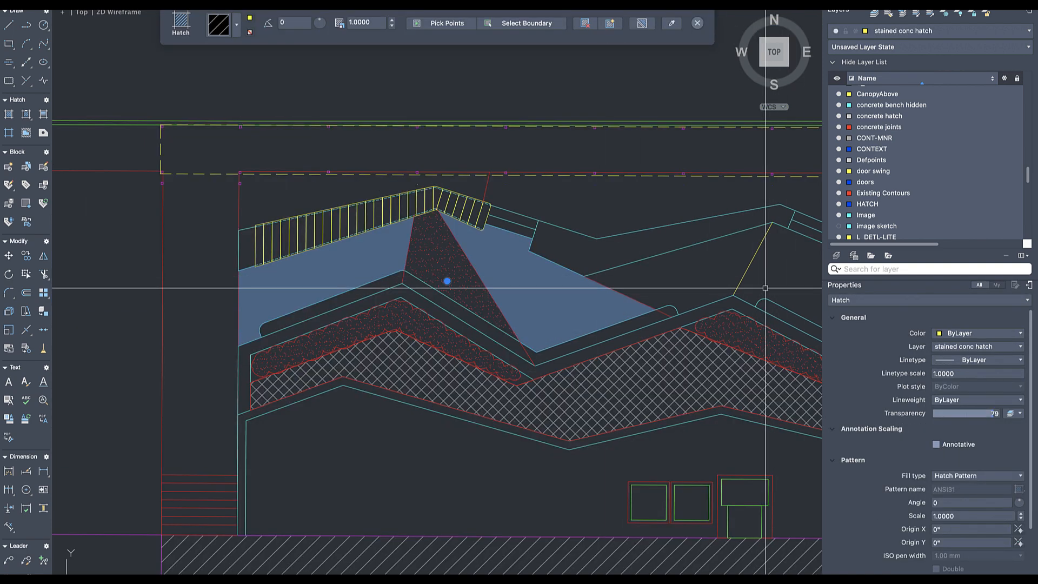
scroll(925, 216, "down", 10)
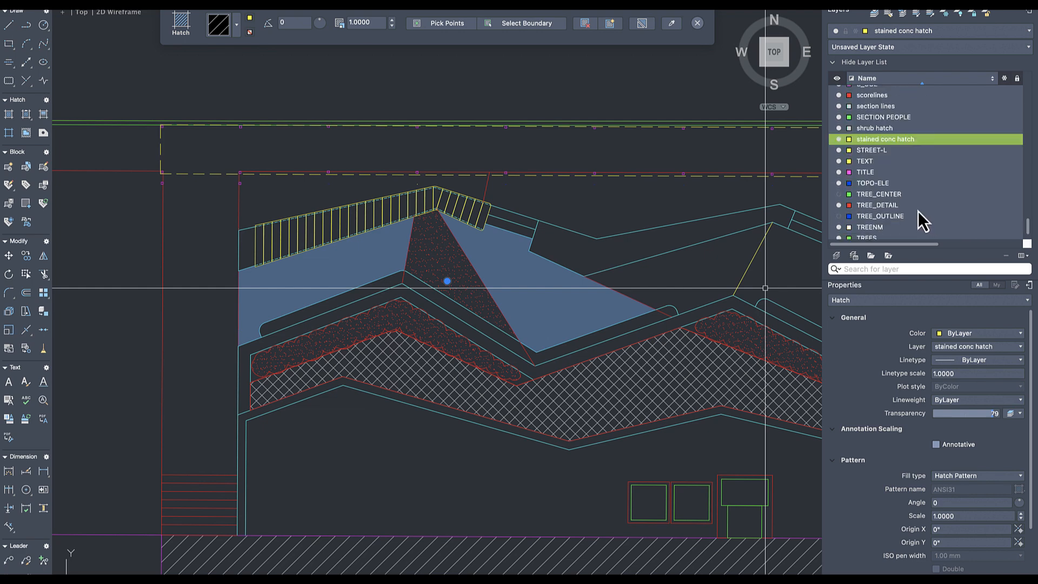
left_click(838, 145)
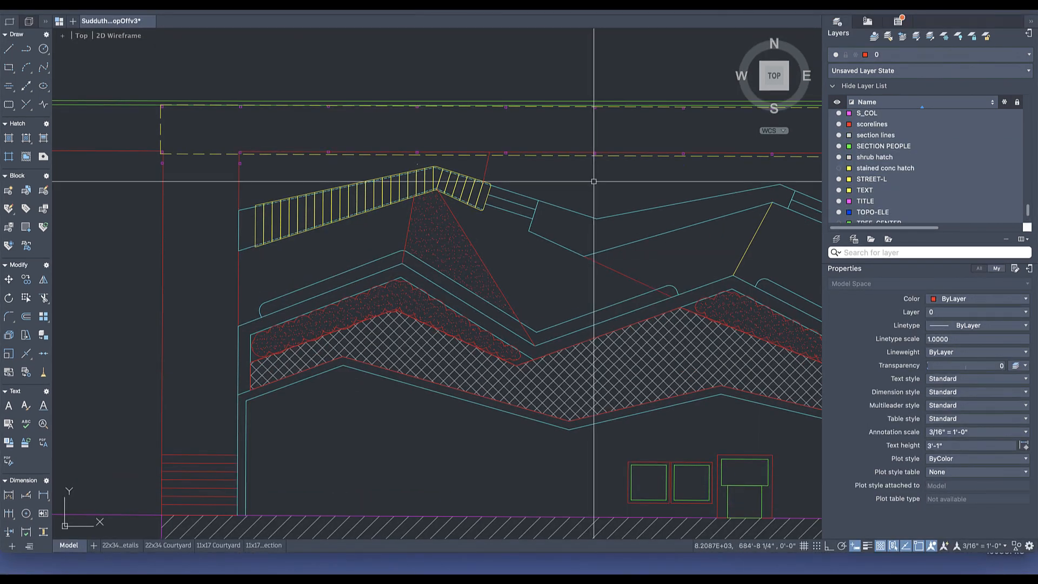
left_click(30, 7)
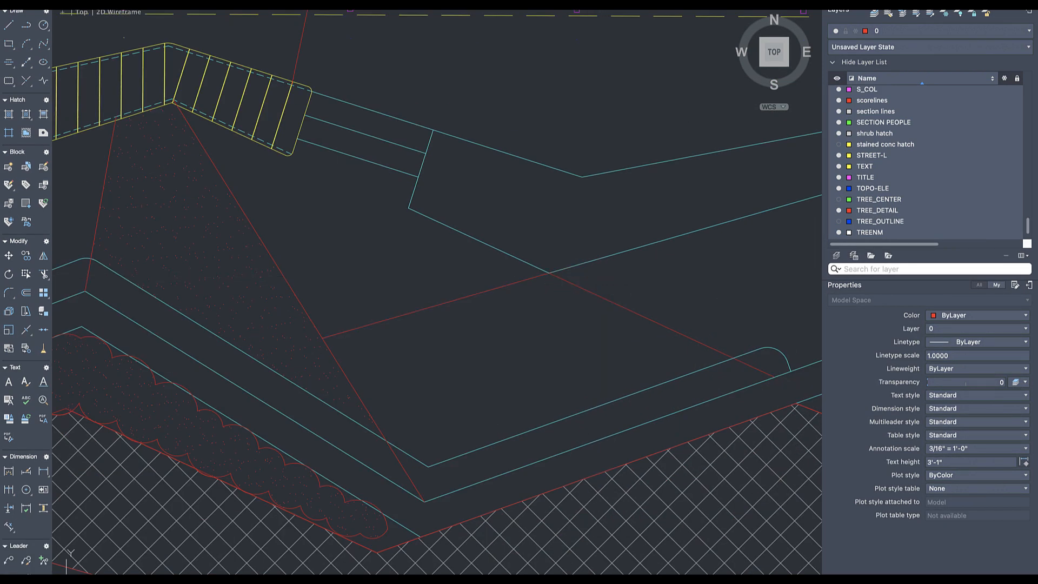
- Remove the red line running from the paving's upper corner to the edge of the sand-hatched triangle
type("tr")
key("Return")
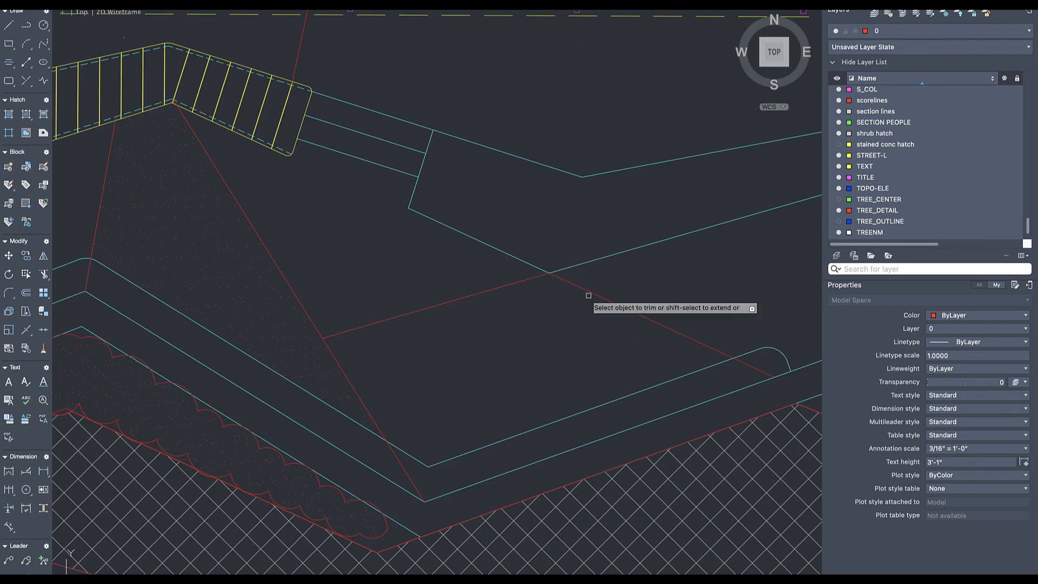
scroll(588, 295, "down", 8)
scroll(561, 281, "up", 2)
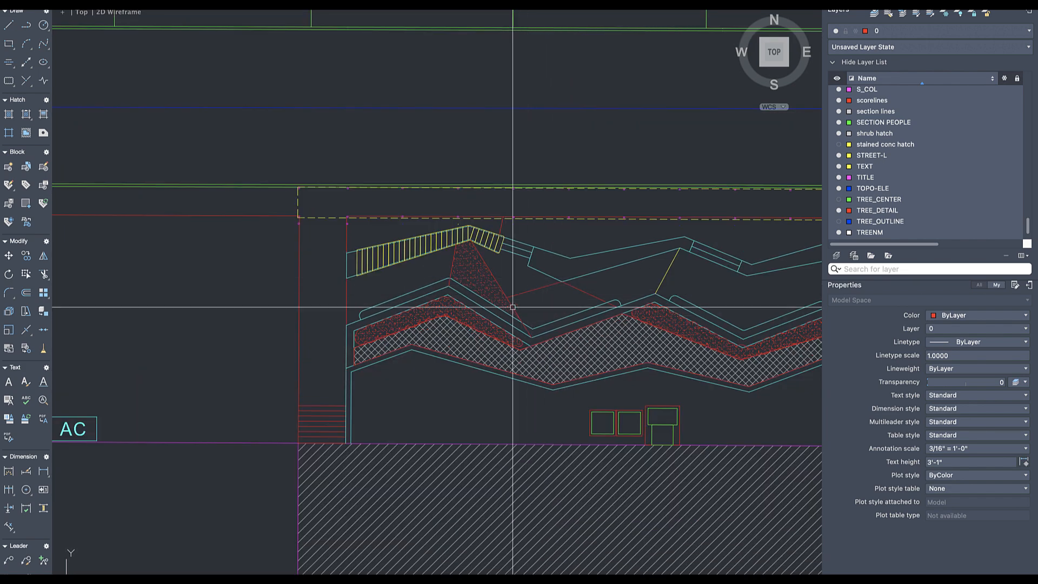
left_click(536, 290)
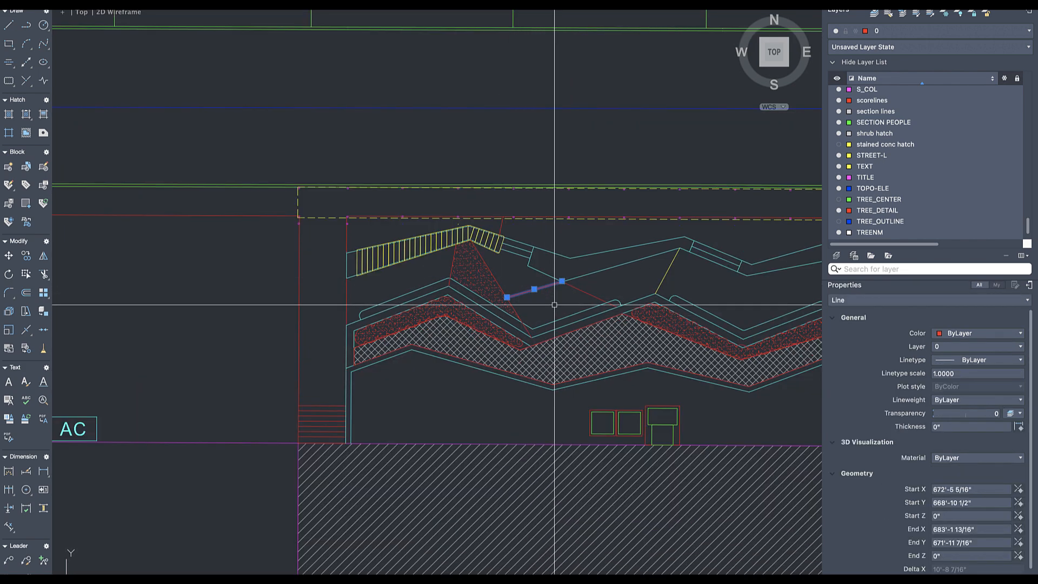
- Hatch the empty paving area beside the sand-hatched triangle with the ANSI37 pattern at scale 15
type("h")
key("Return")
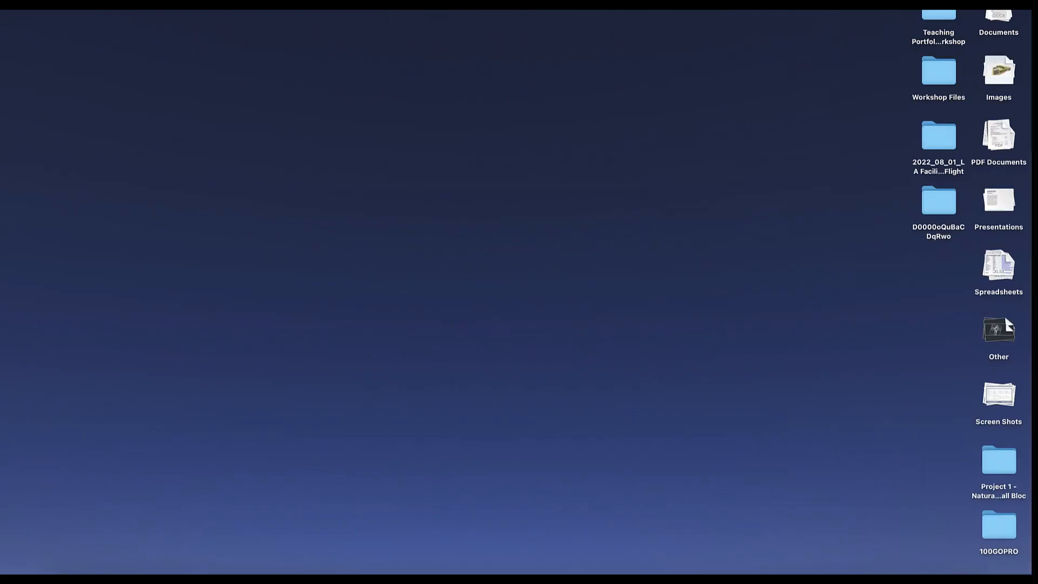
key("ctrl+Right")
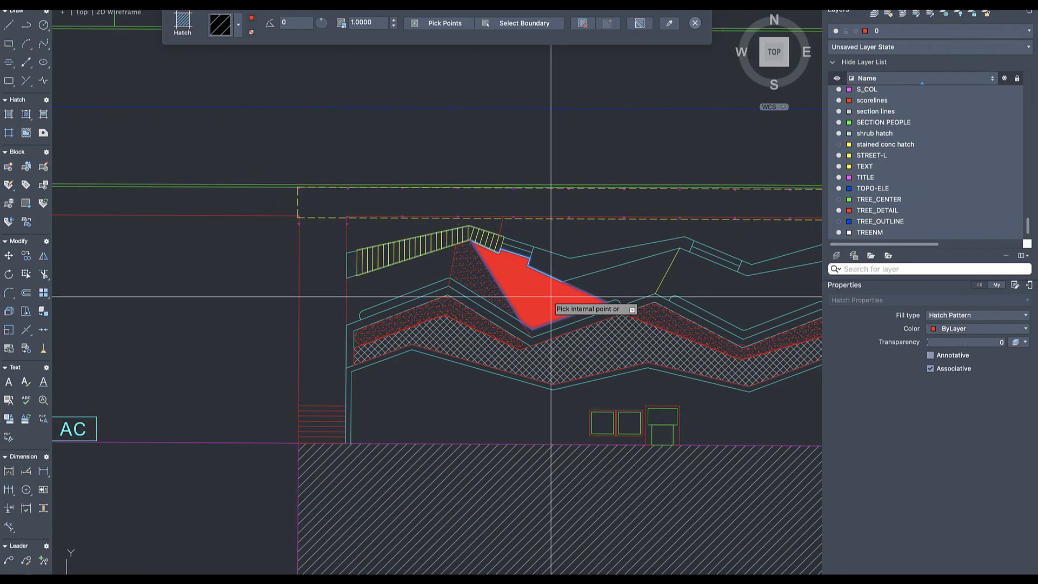
key("Return")
double_click(551, 296)
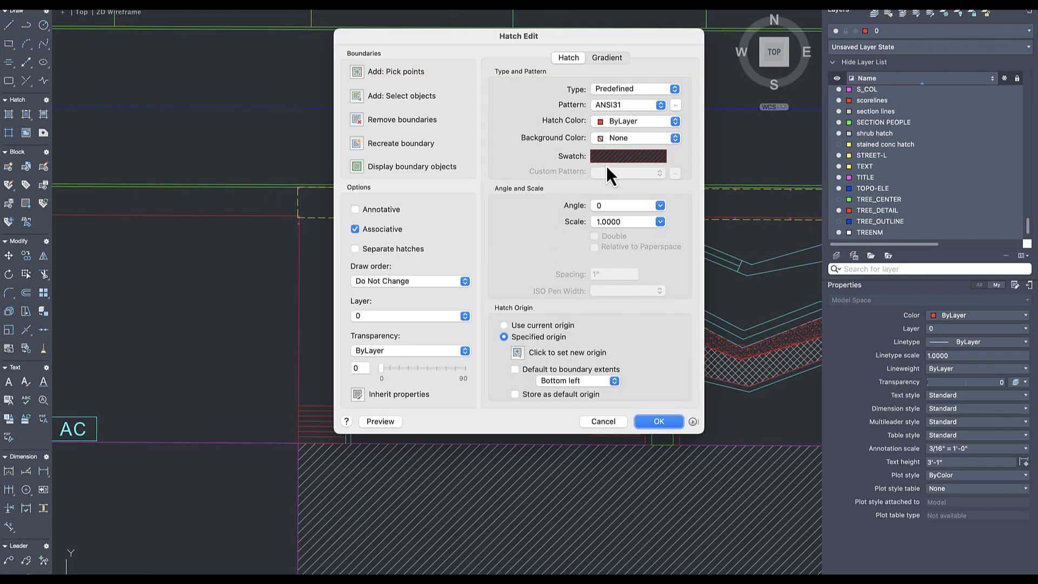
left_click(608, 160)
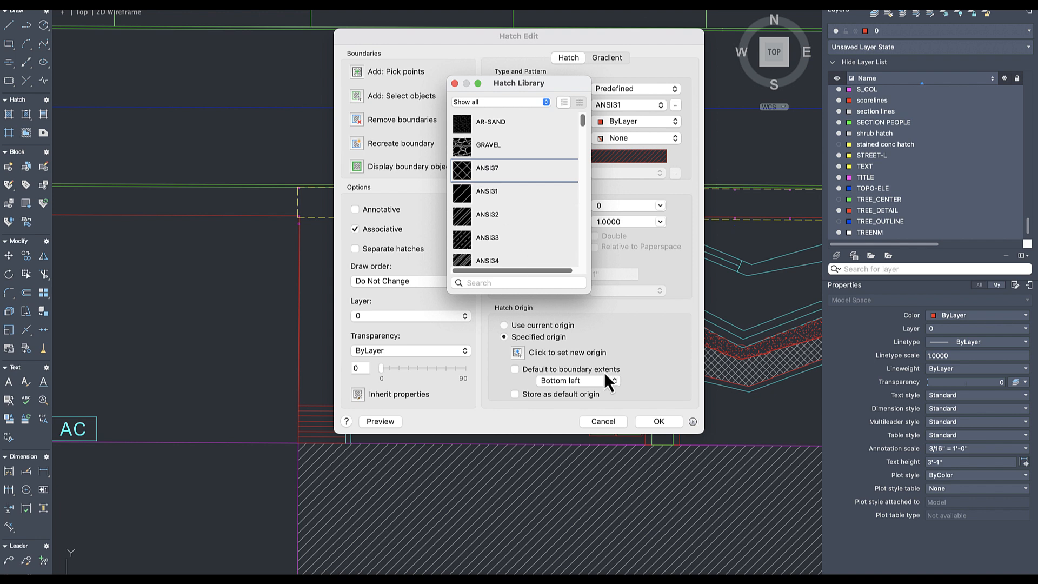
left_click(470, 177)
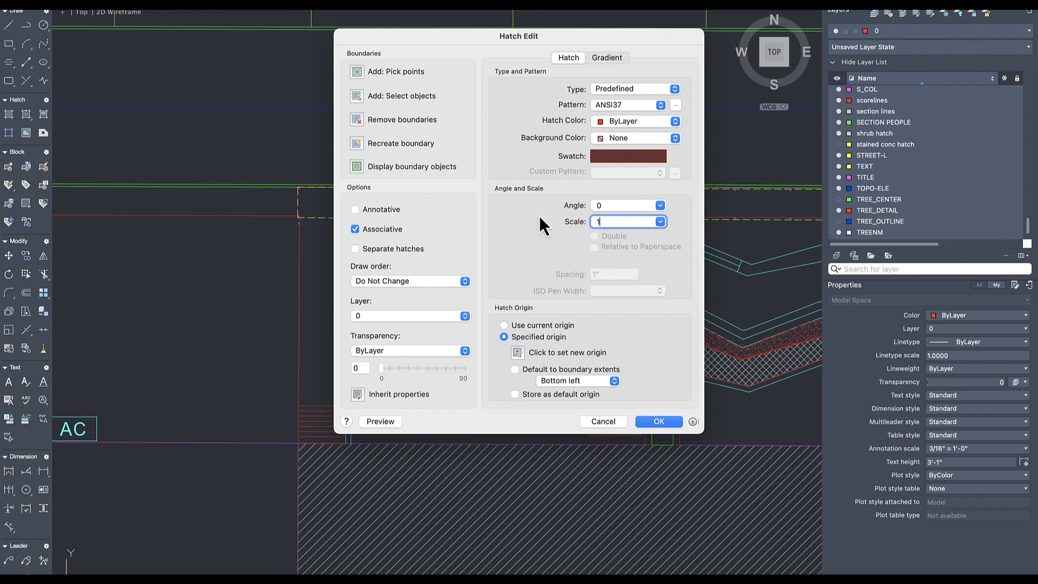
key("Return")
scroll(535, 296, "up", 5)
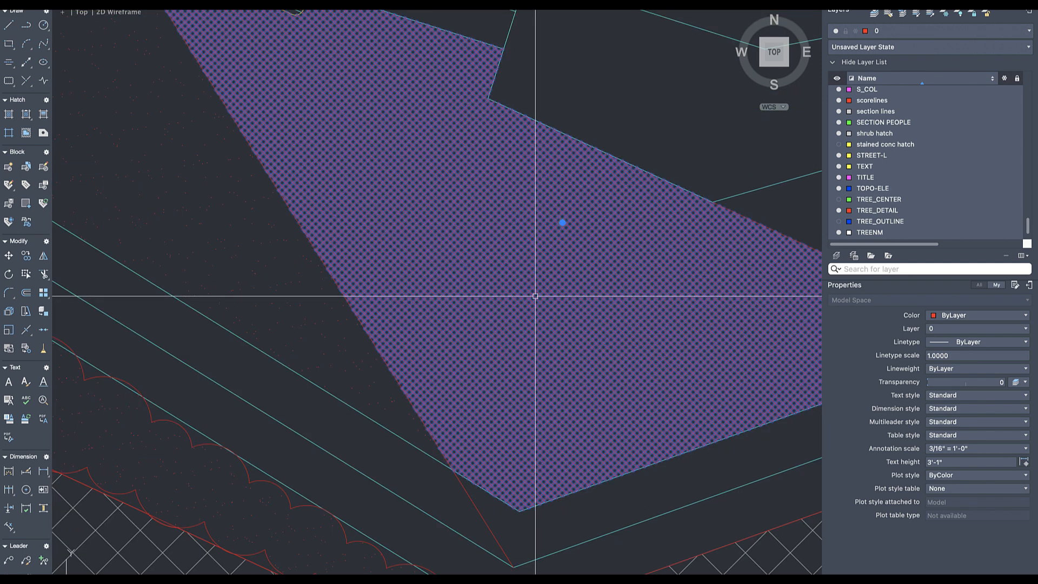
- Increase the paving area's ANSI37 hatch scale to 100 and then to 500
double_click(534, 222)
left_click(613, 160)
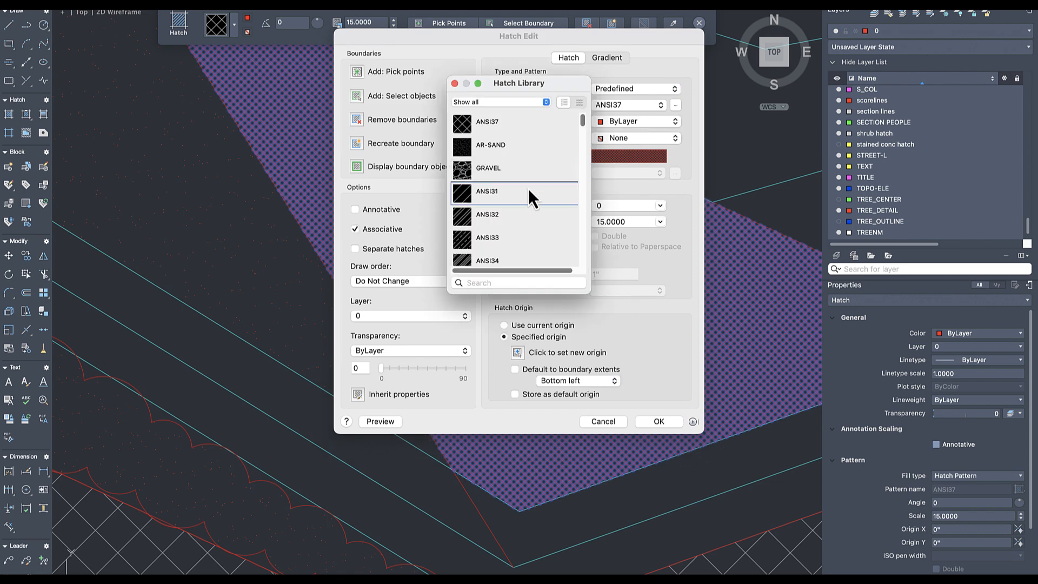
left_click(609, 227)
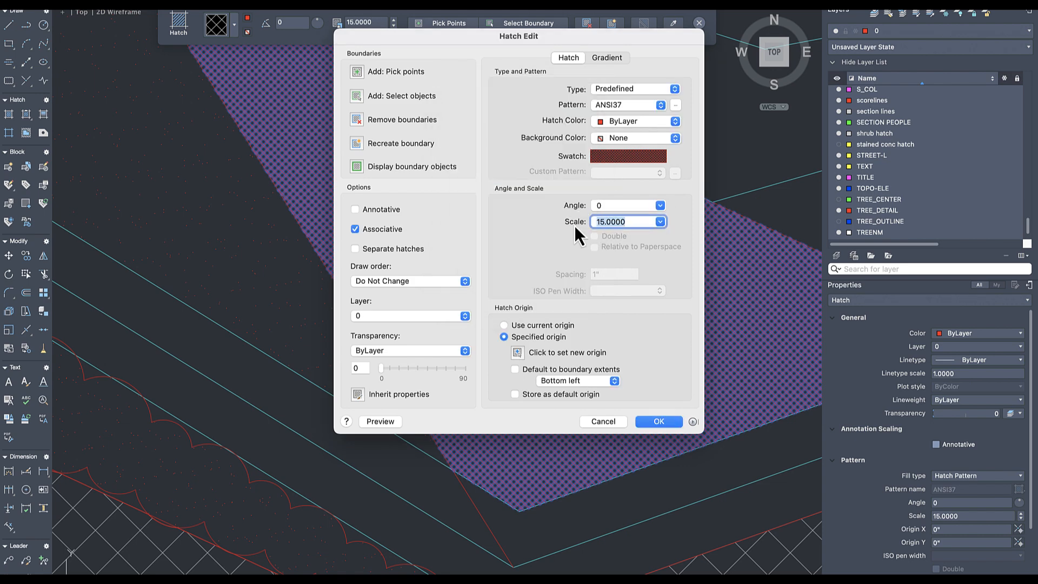
type("100")
key("Return")
double_click(565, 220)
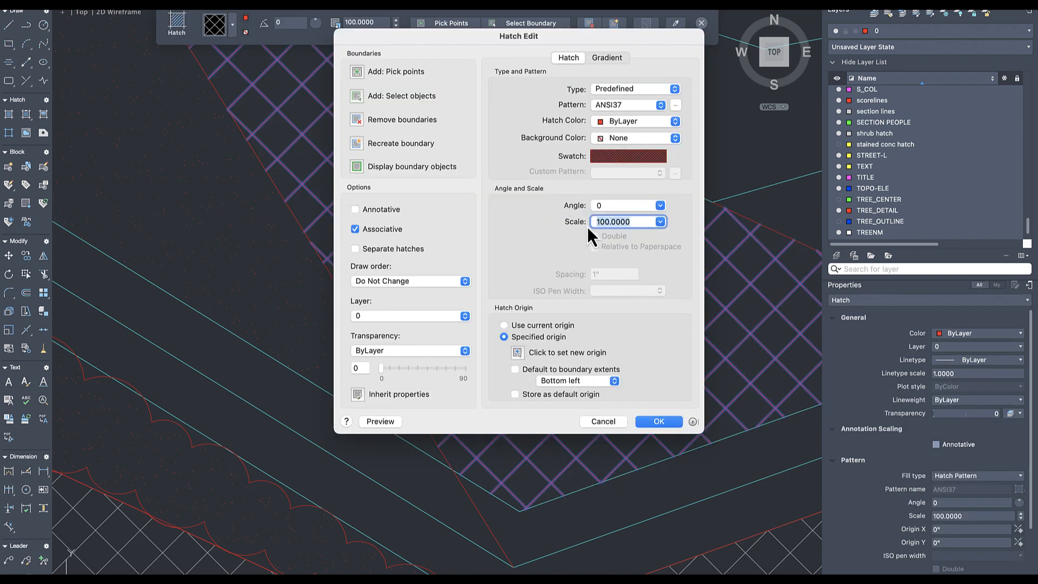
type("500")
key("Return")
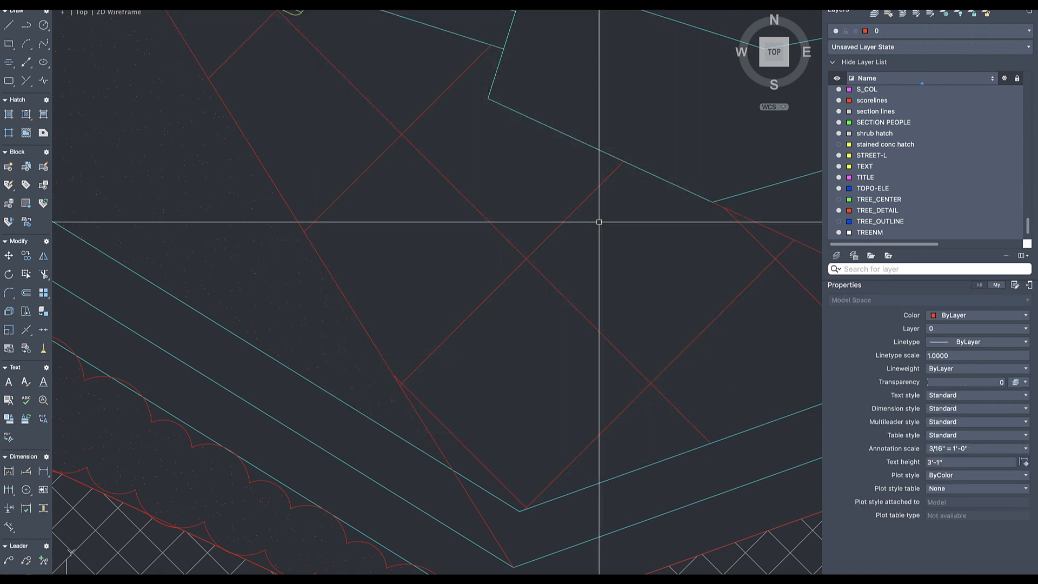
- Delete the large-scale ANSI37 hatch from the paving area
scroll(604, 269, "down", 6)
scroll(605, 273, "down", 3)
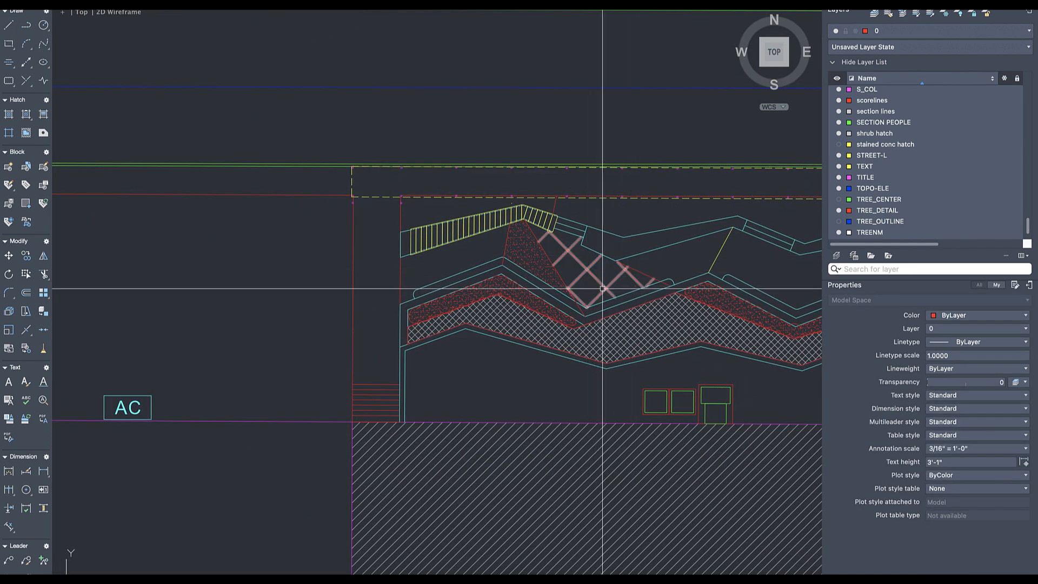
mouse_move(607, 278)
middle_mouse_down()
mouse_move(576, 290)
mouse_move(494, 292)
middle_mouse_up()
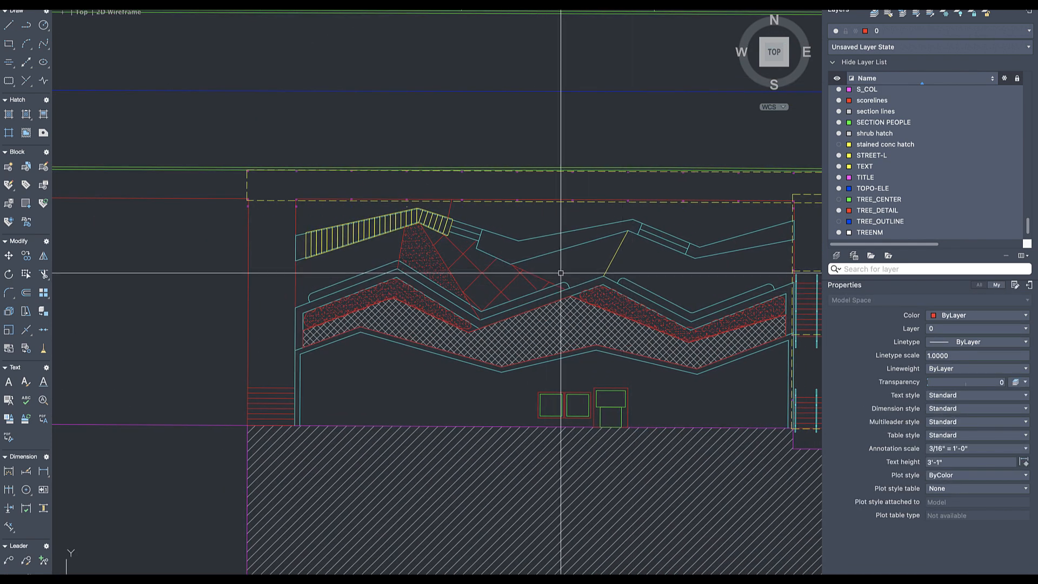
left_click(531, 281)
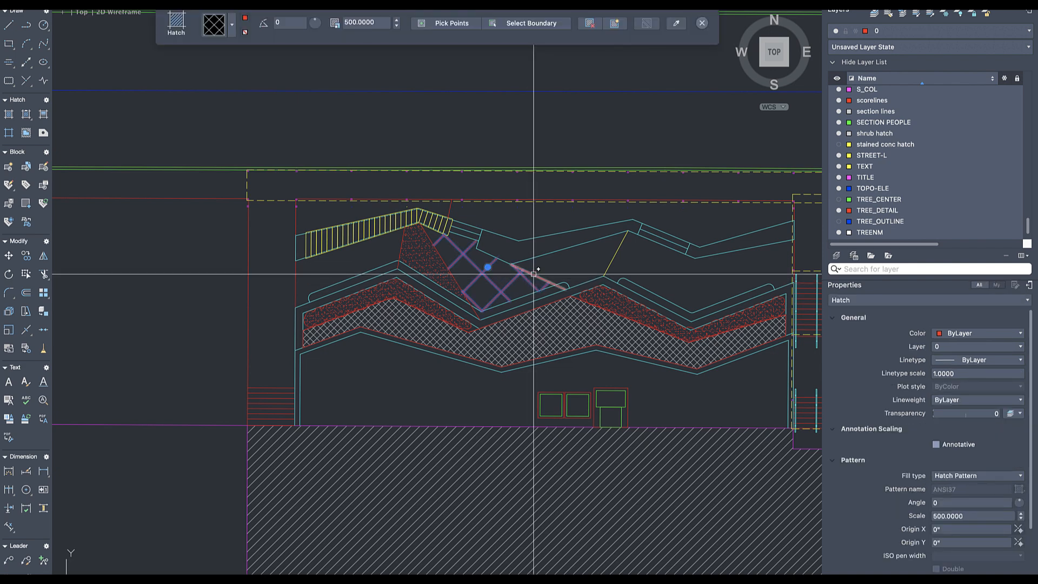
key("Delete")
- Show the stained conc hatch layer again so the solid paving fill is back in the plan
scroll(561, 273, "down", 3)
middle_click_drag(561, 273, 464, 276)
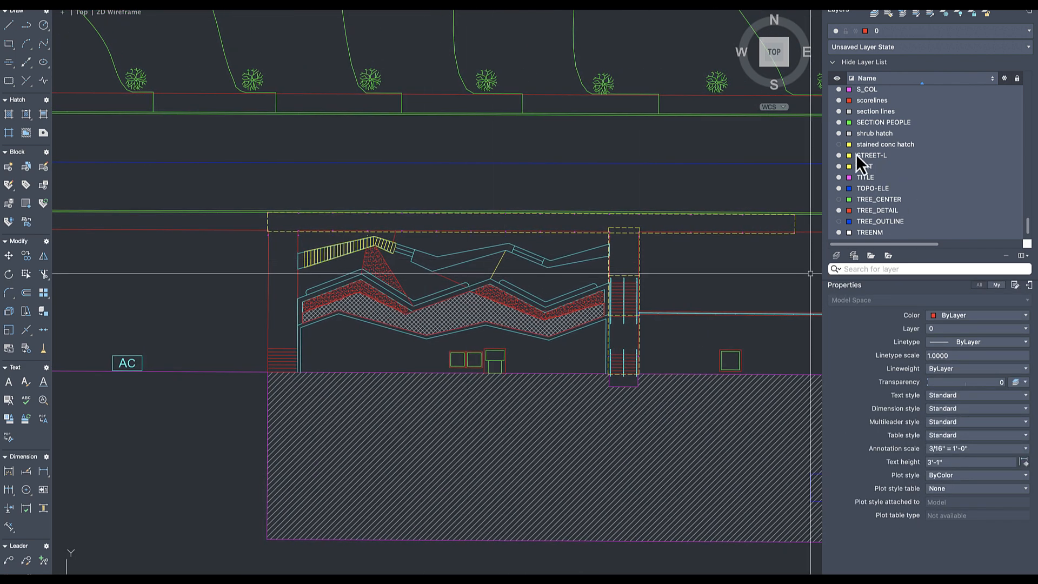
left_click(838, 145)
scroll(476, 265, "up", 4)
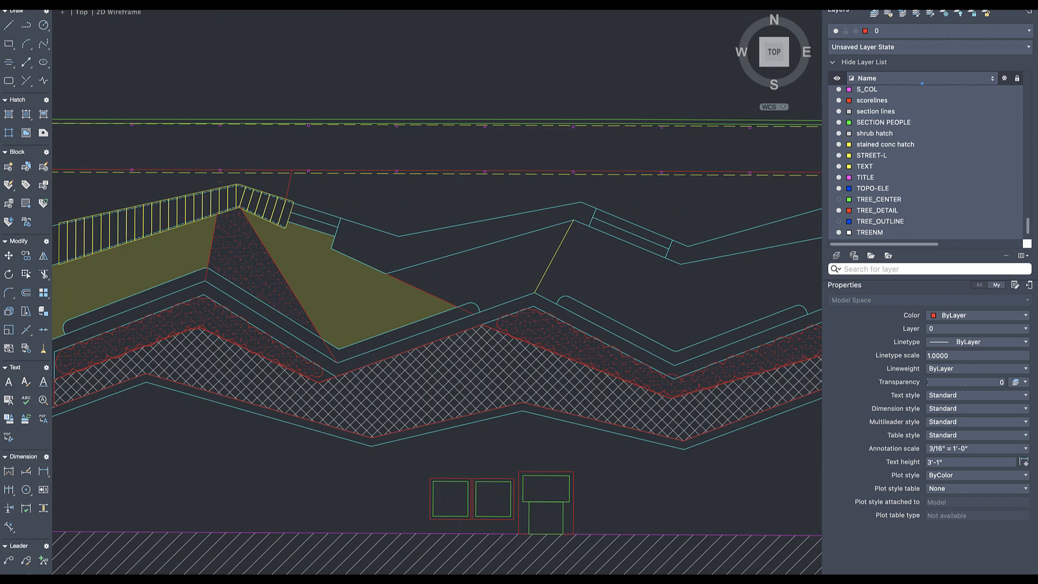
middle_click_drag(273, 239, 343, 238)
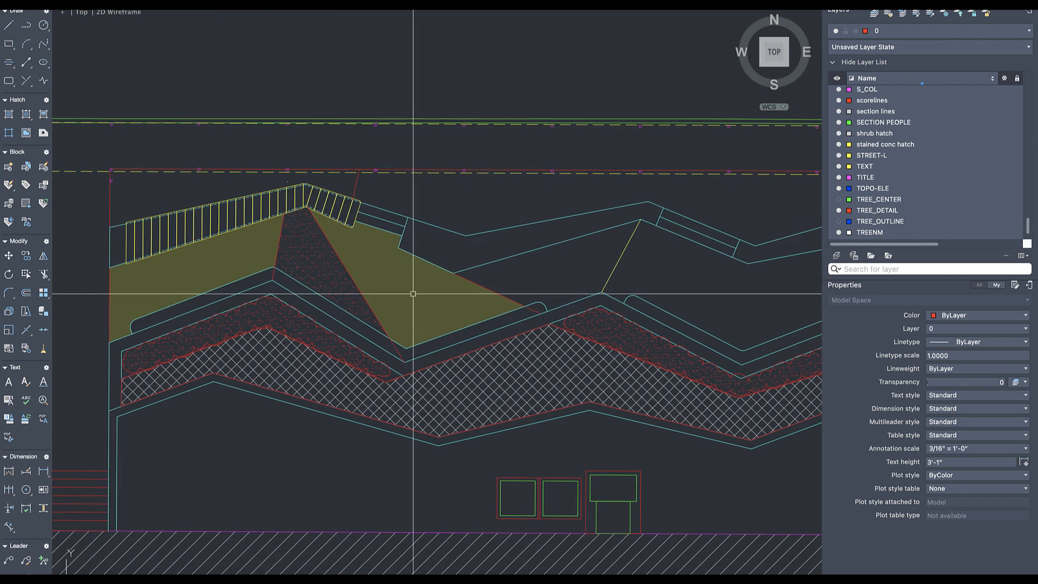
middle_click_drag(718, 262, 553, 252)
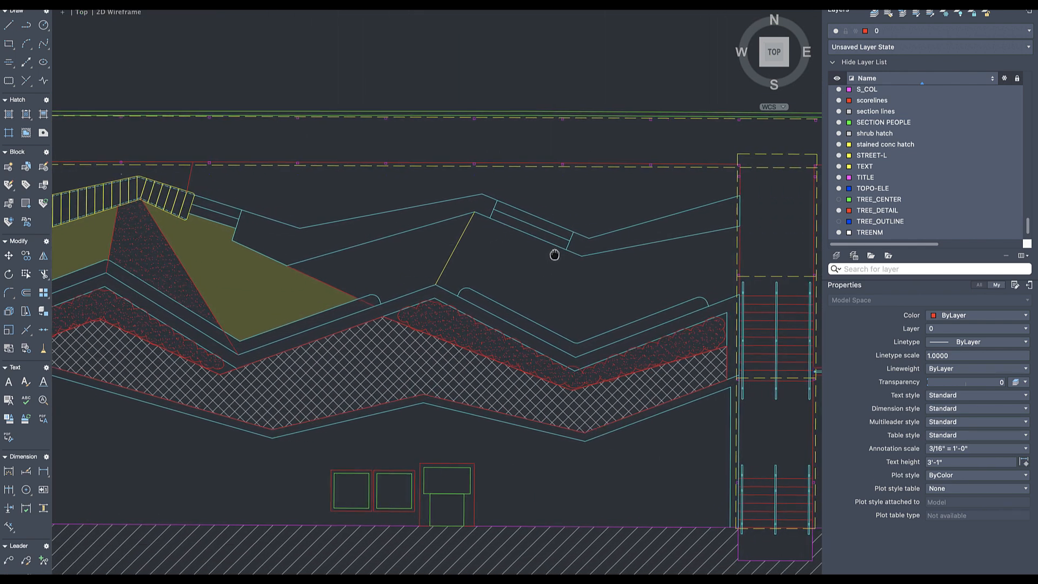
- Examine the terrace plan's seat walls, paving, planting hatches and the stair area at close range and as a whole
scroll(557, 240, "up", 5)
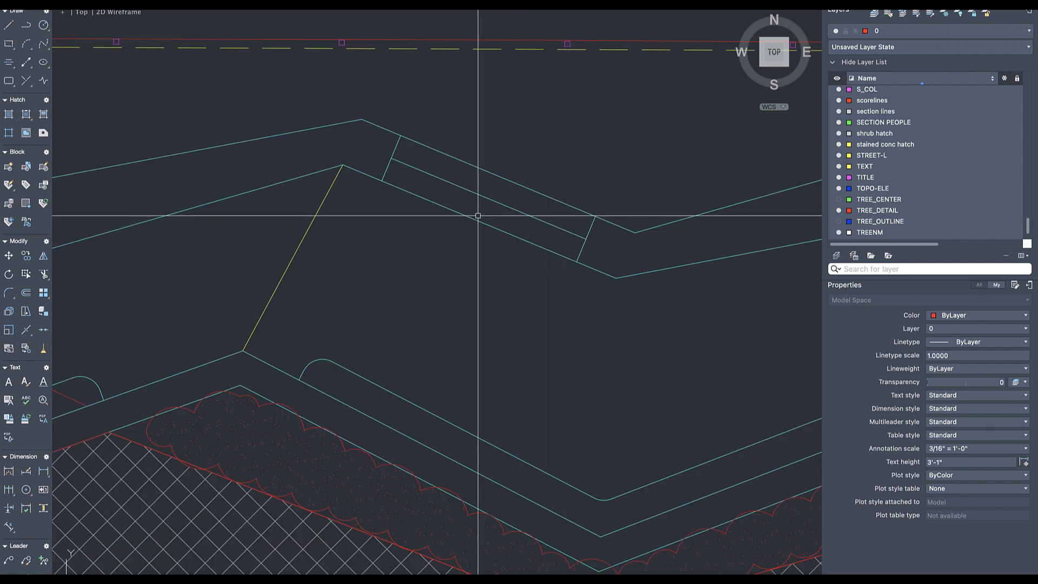
scroll(427, 216, "down", 3)
middle_click_drag(440, 212, 669, 216)
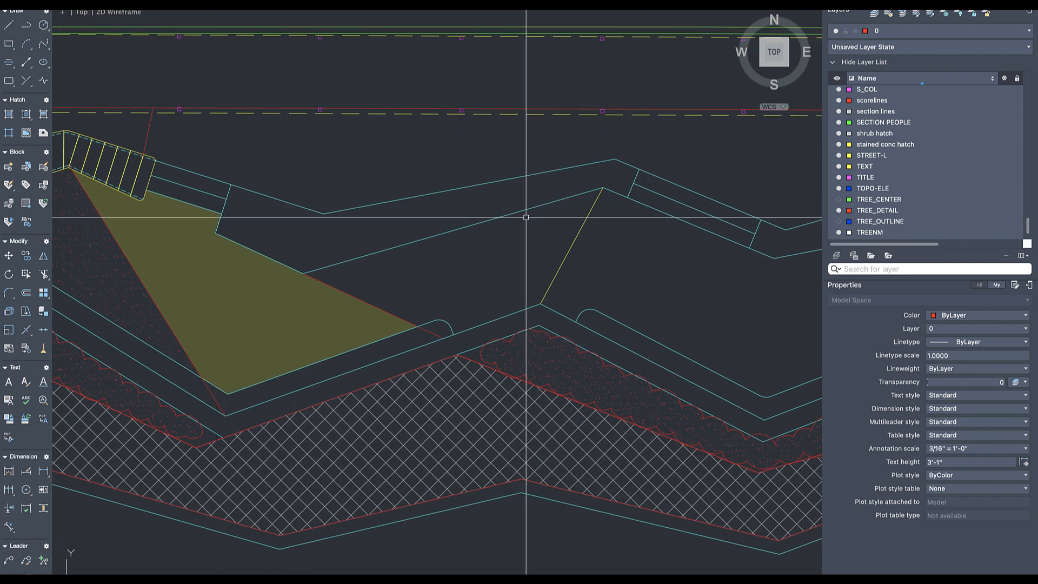
middle_click_drag(526, 217, 405, 218)
scroll(564, 209, "up", 5)
middle_click_drag(687, 254, 688, 239)
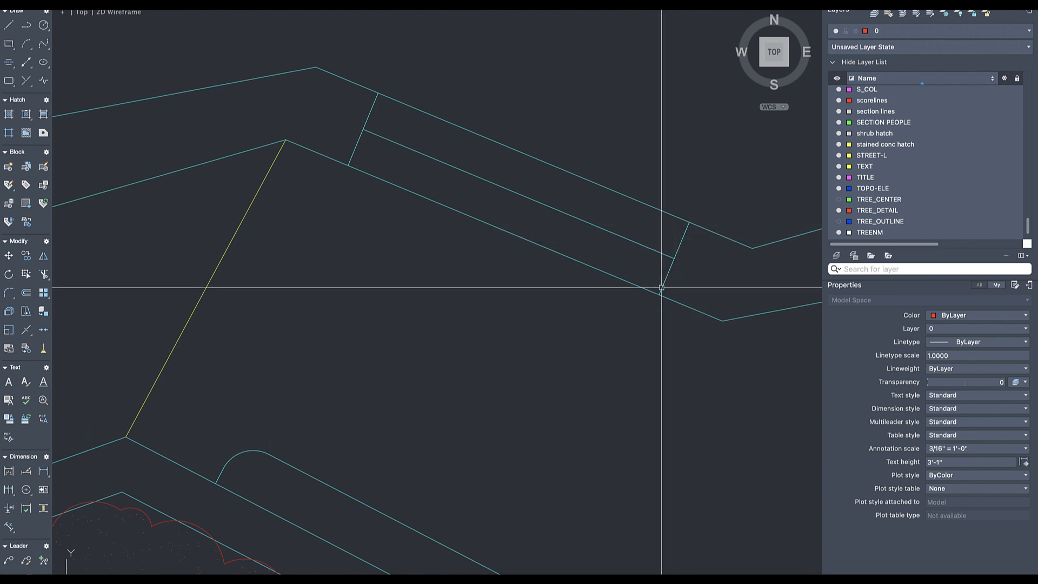
scroll(574, 262, "down", 8)
middle_click_drag(571, 262, 524, 263)
scroll(525, 262, "up", 3)
scroll(554, 219, "up", 3)
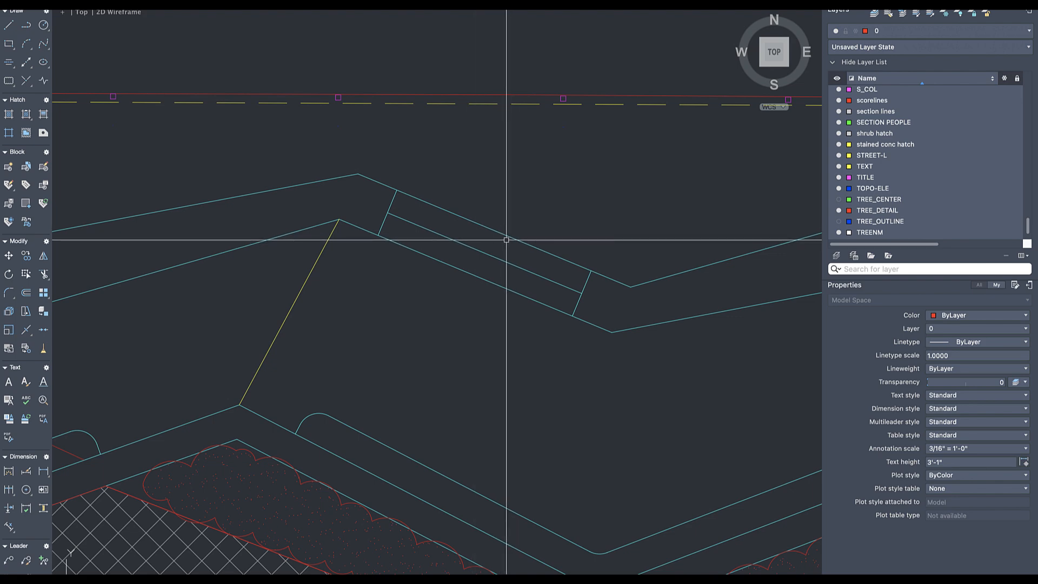
middle_click_drag(508, 240, 343, 206)
scroll(343, 207, "down", 8)
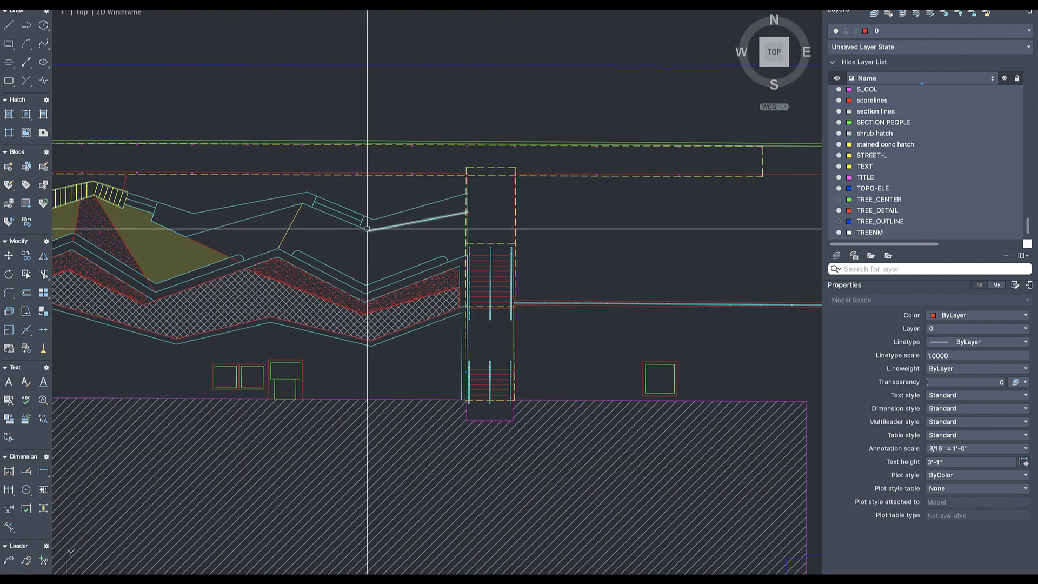
scroll(375, 222, "up", 6)
scroll(367, 191, "down", 6)
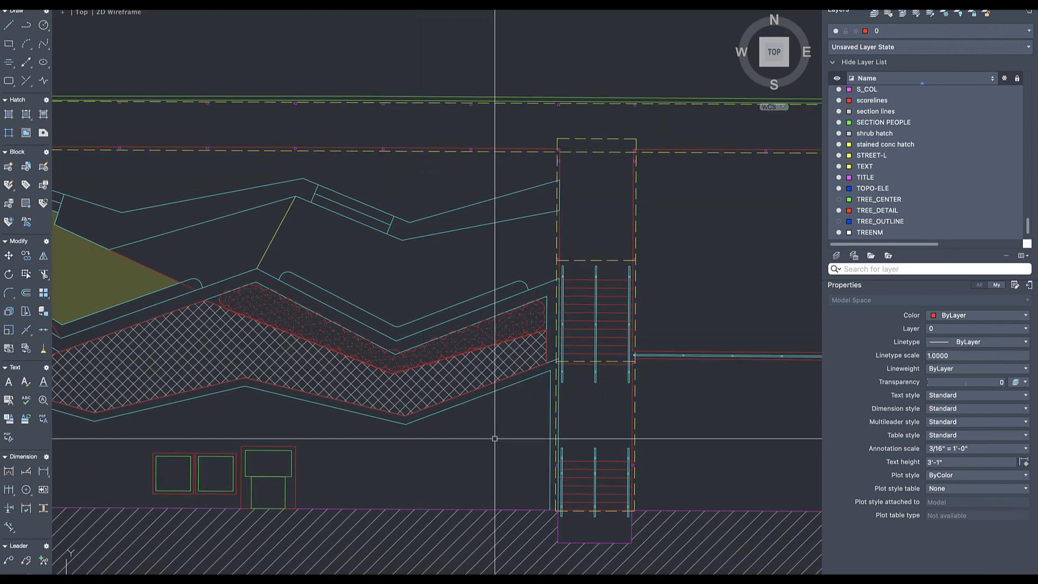
scroll(491, 436, "down", 2)
middle_click_drag(491, 436, 544, 385)
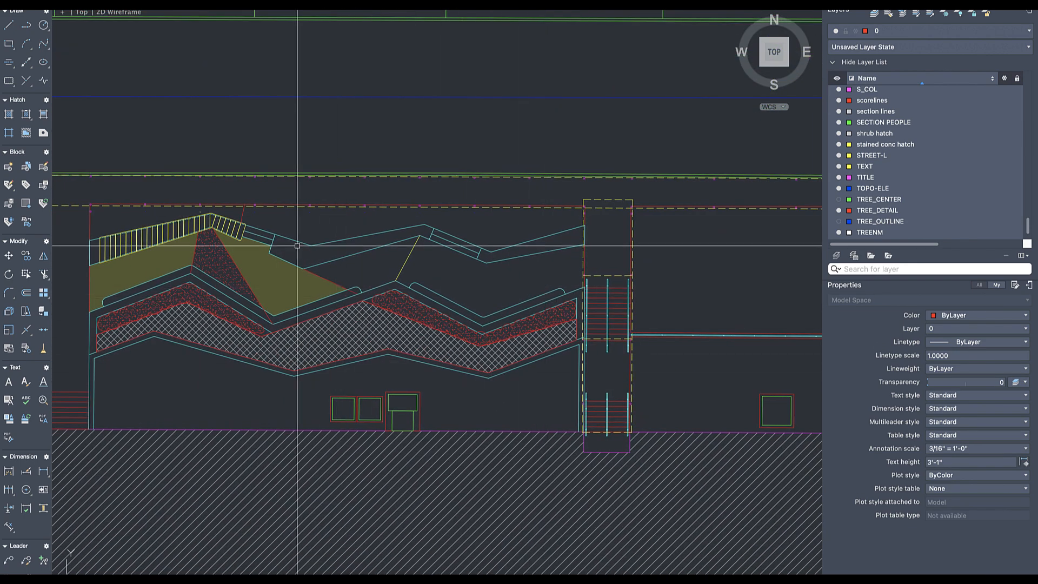
middle_click_drag(389, 295, 460, 287)
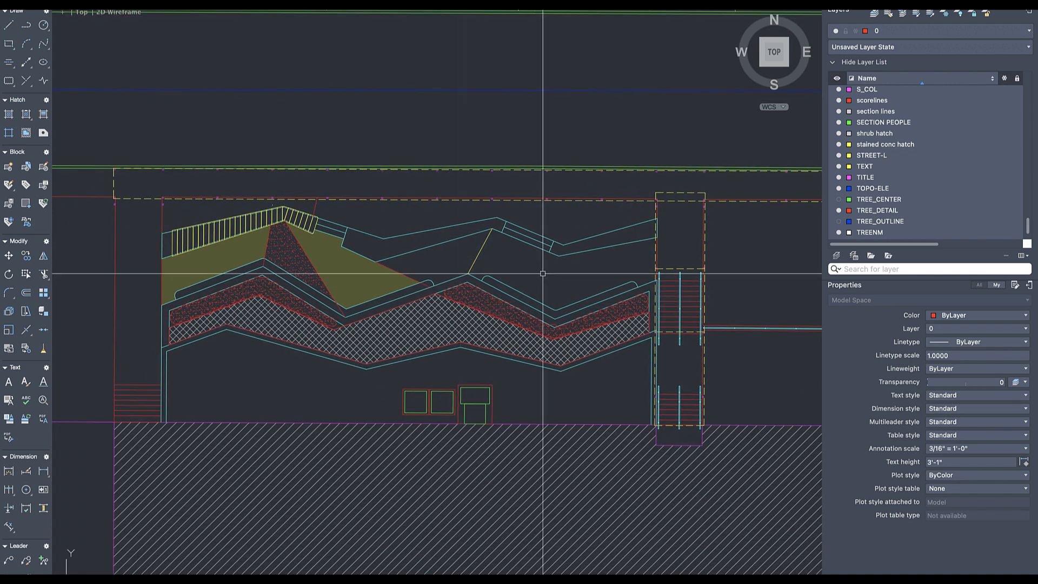
scroll(562, 273, "down", 2)
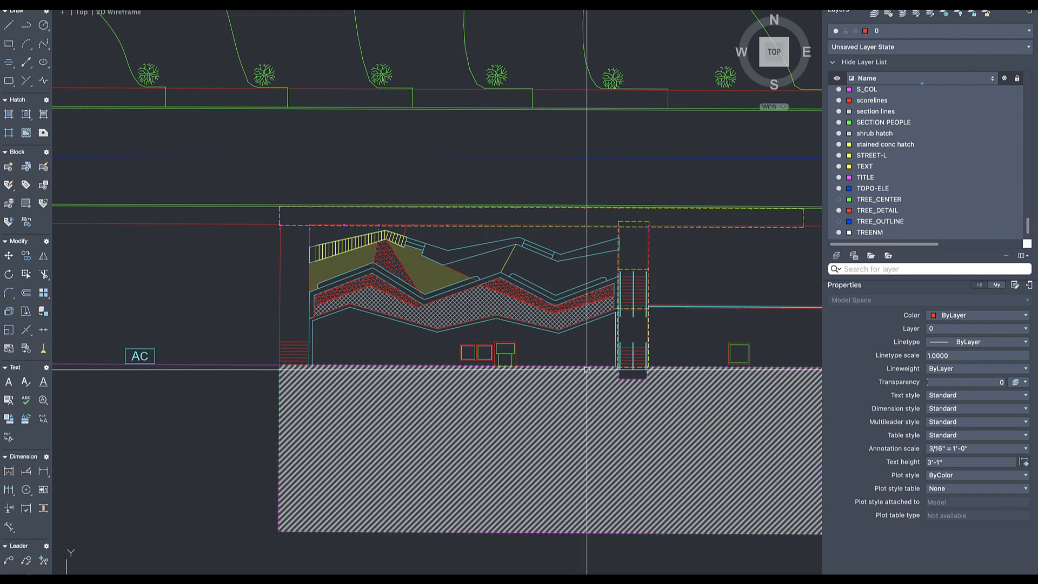
- Copy the terrace, stair and hatched building area horizontally, about 1.9476E+04 units, into the empty space beyond the legend
mouse_move(587, 371)
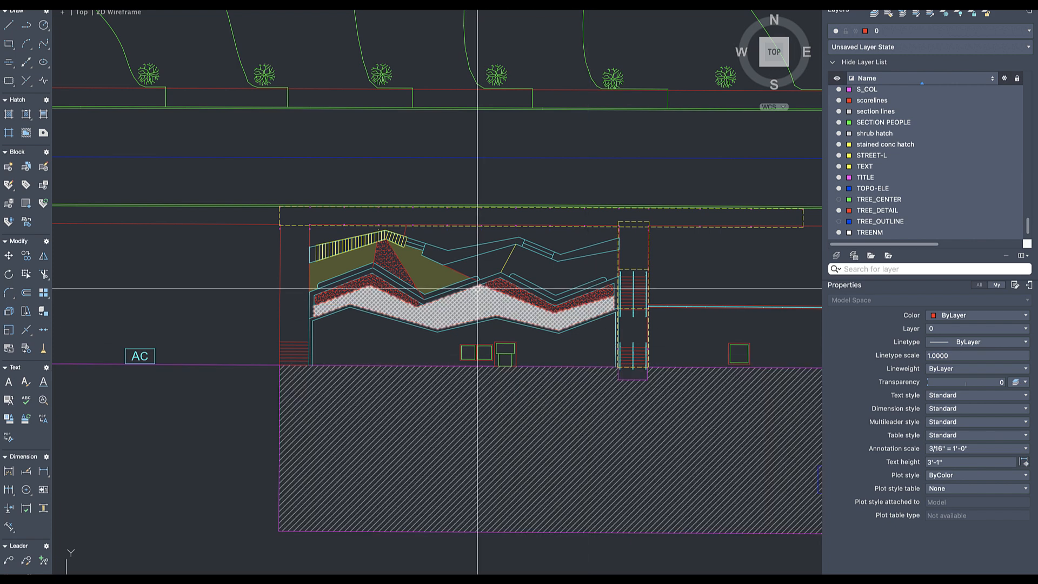
scroll(547, 284, "down", 6)
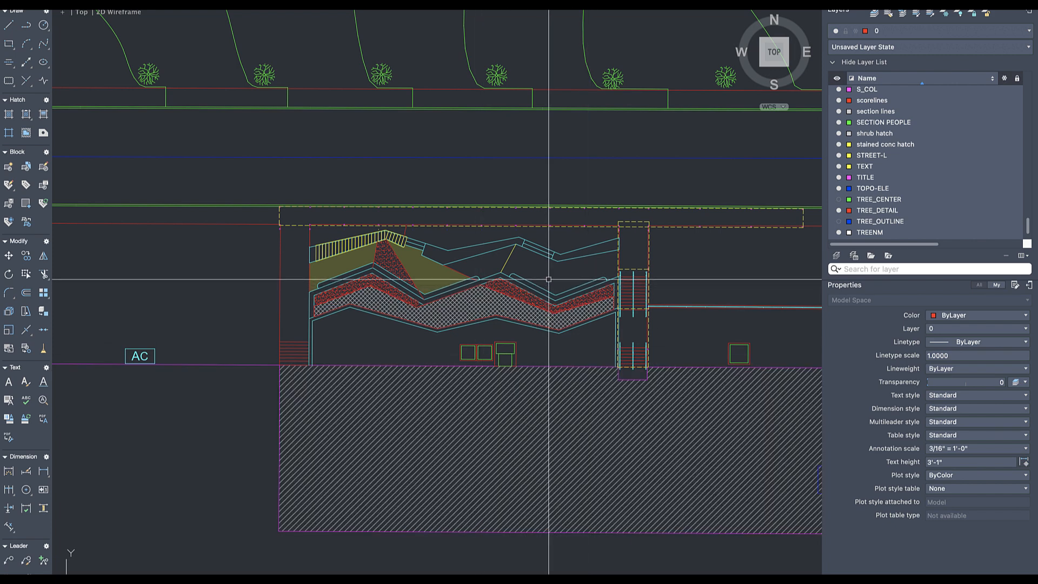
left_click(627, 240)
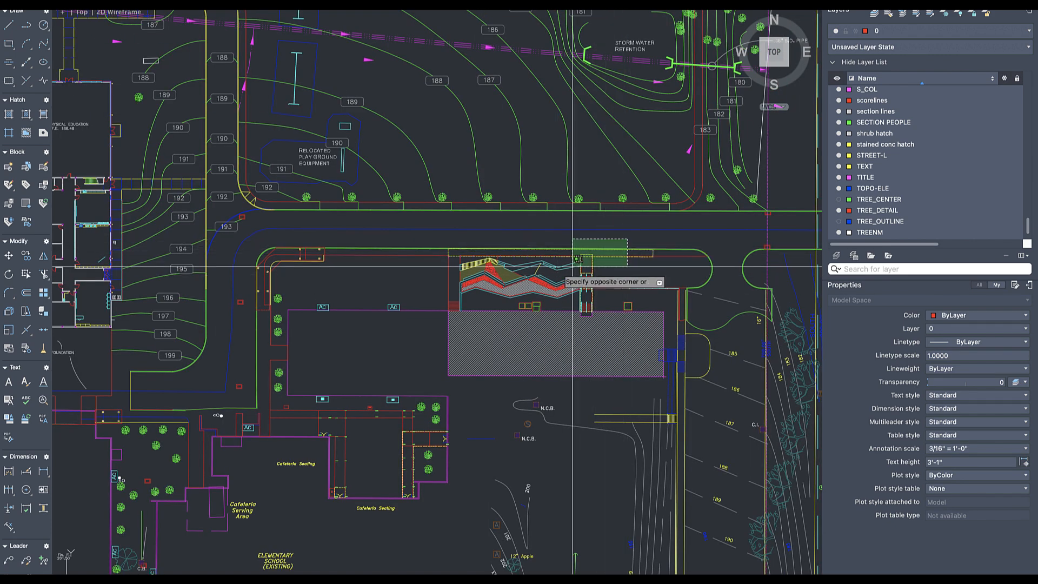
left_click(423, 335)
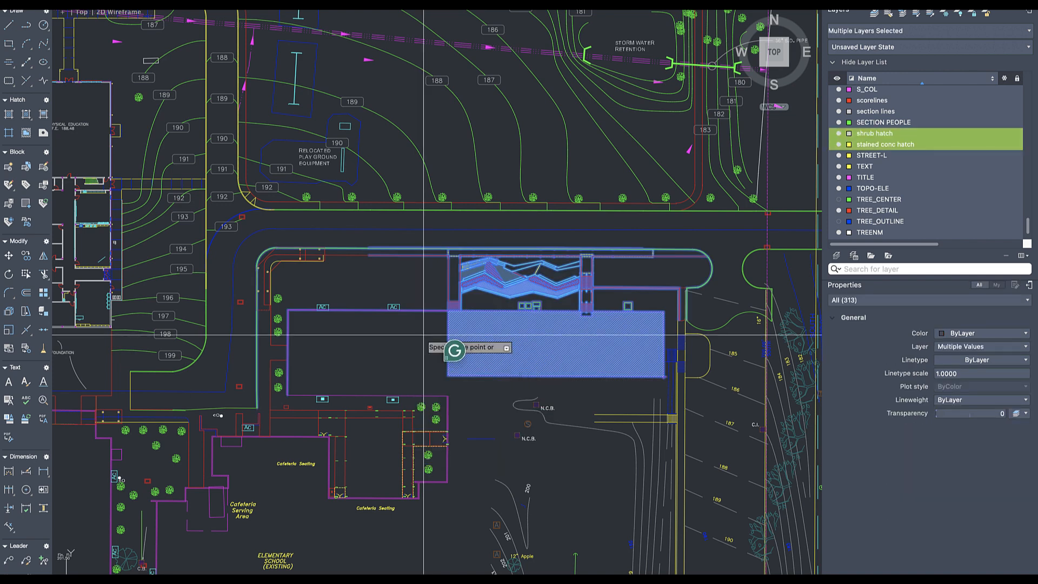
left_click(423, 335)
scroll(424, 338, "down", 8)
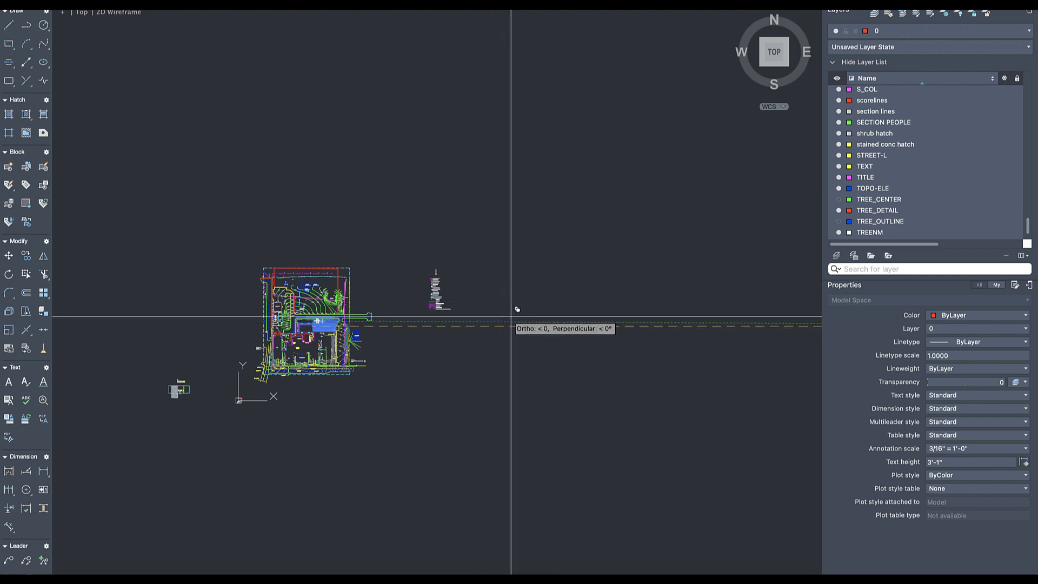
scroll(511, 308, "up", 6)
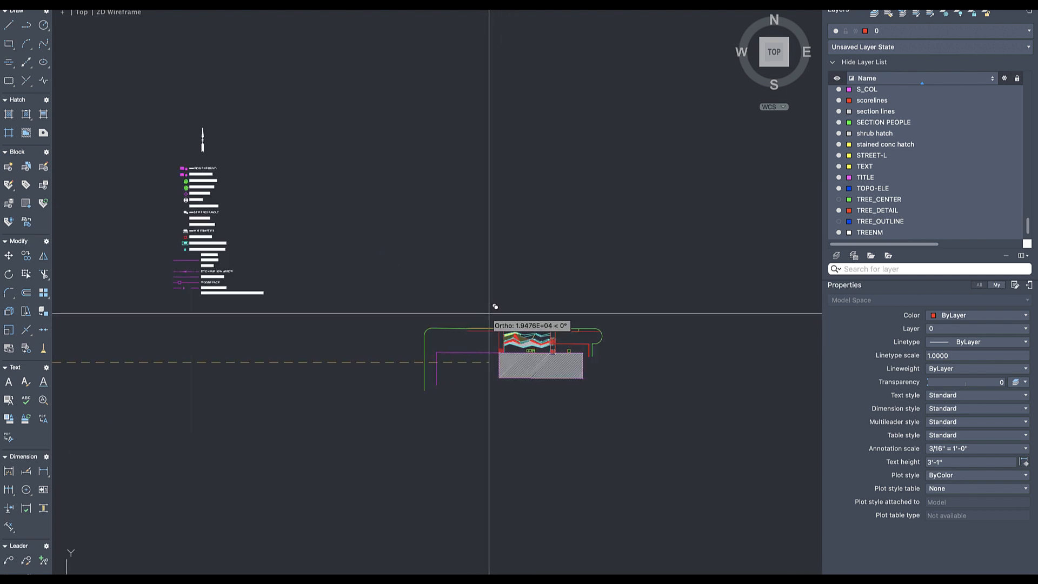
key("Return")
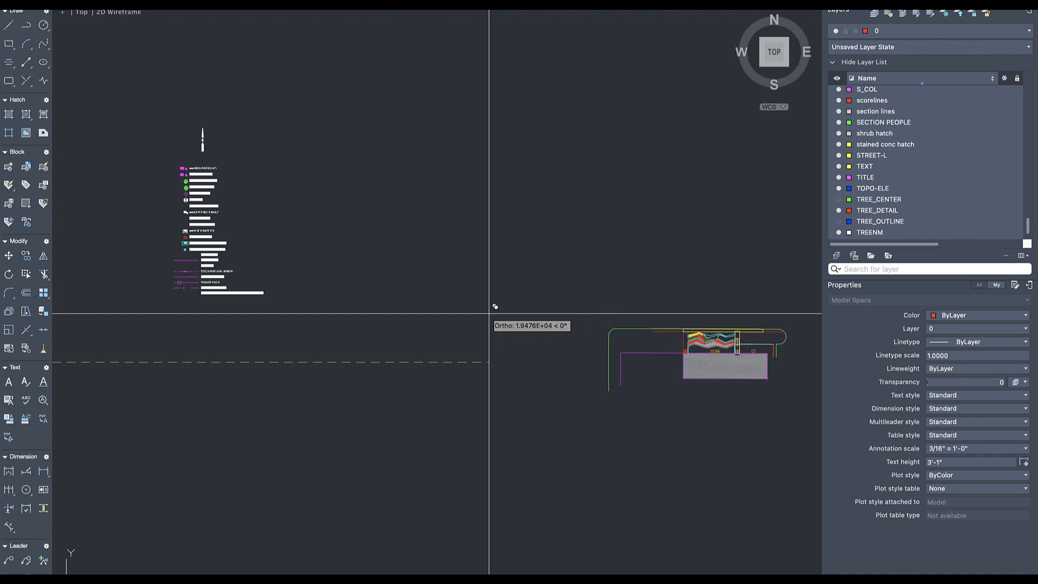
- Delete the zigzag terrace design from the copied plan, including its walls, hatches and the slatted strip
scroll(651, 399, "down", 3)
middle_click_drag(651, 398, 510, 382)
scroll(554, 352, "up", 8)
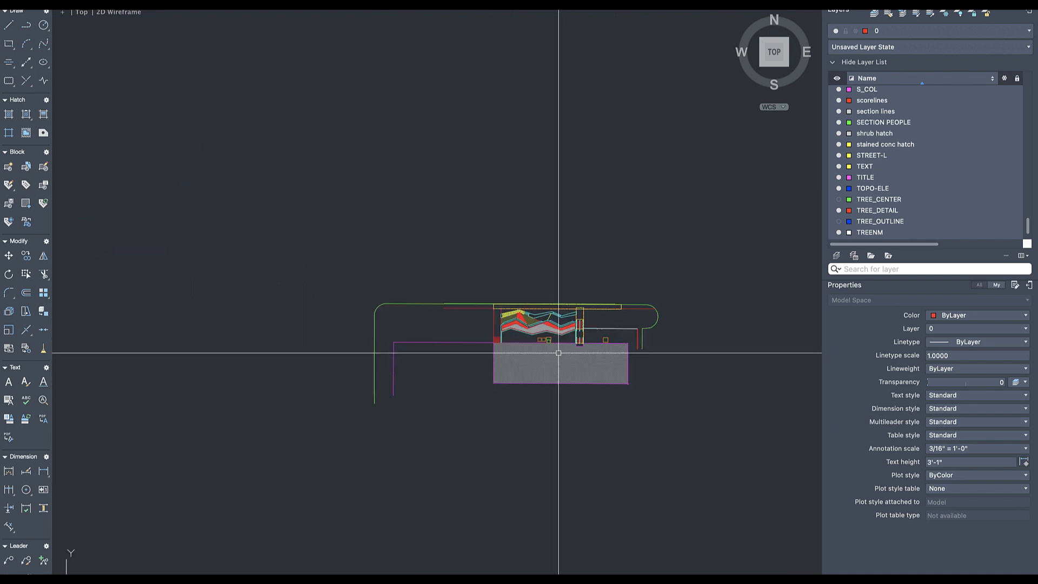
scroll(533, 267, "up", 4)
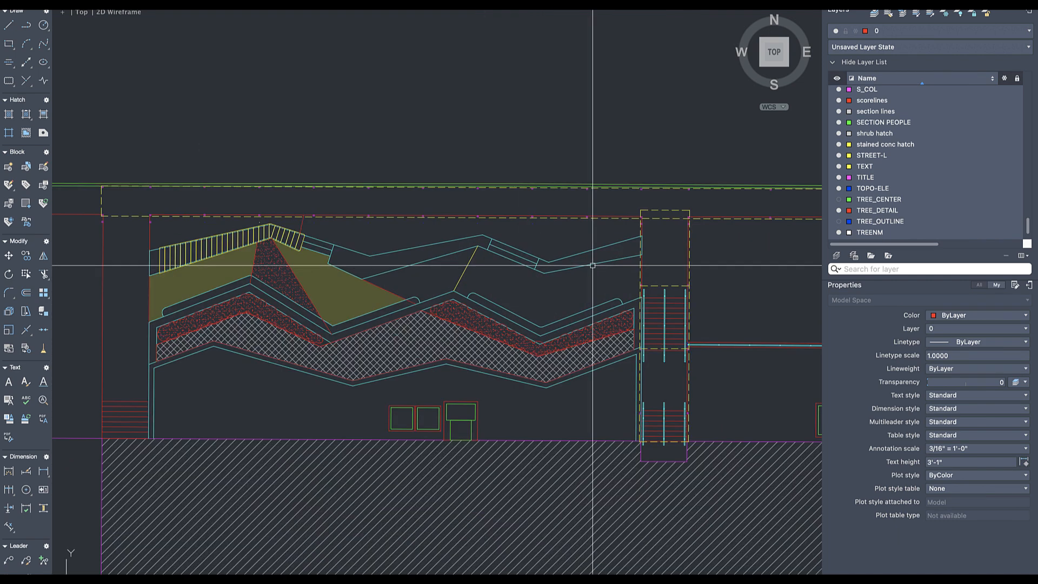
left_click(624, 235)
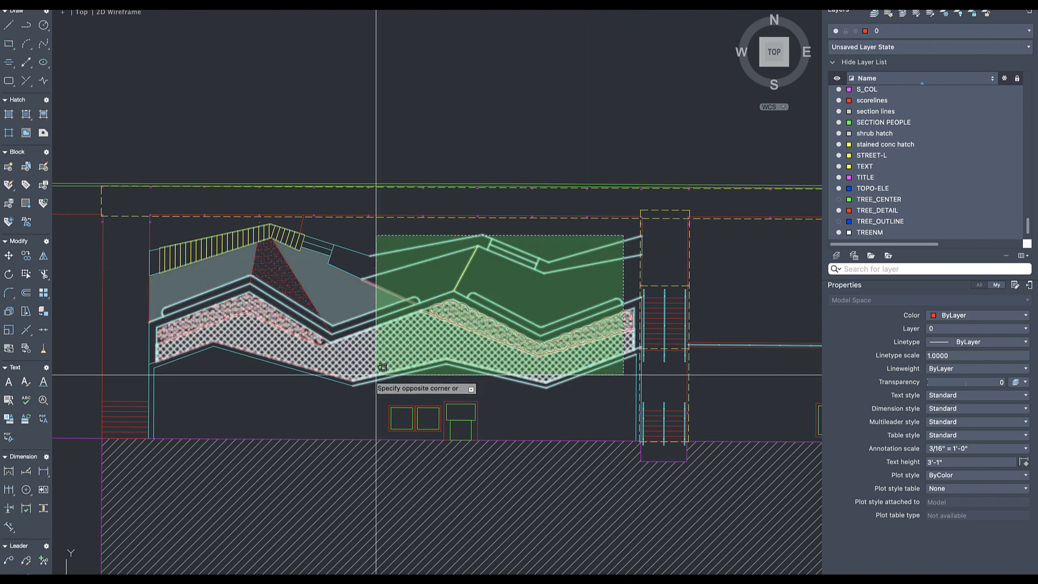
left_click(225, 378)
key("Delete")
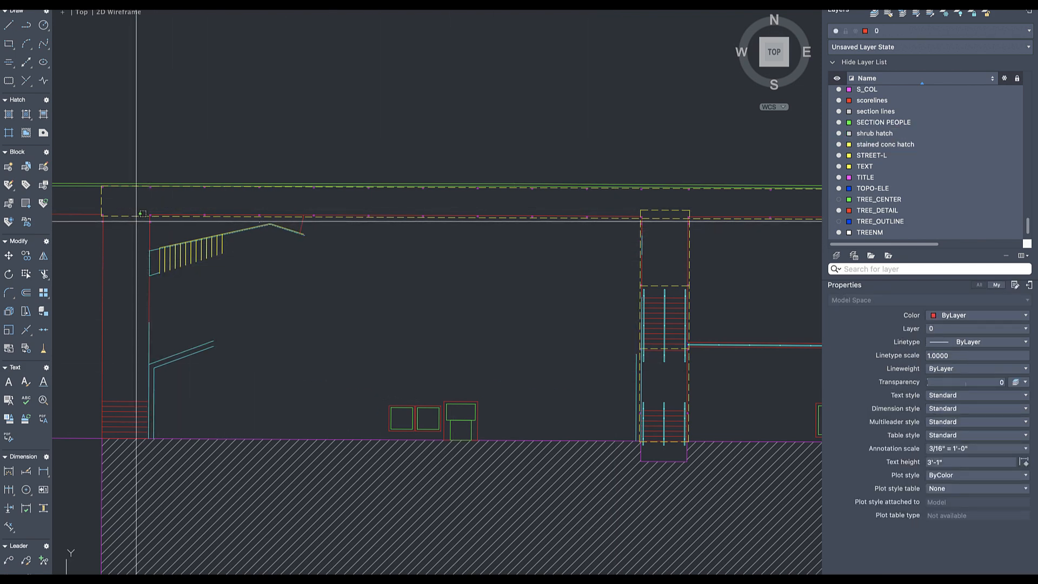
left_click(136, 220)
left_click(352, 379)
key("Delete")
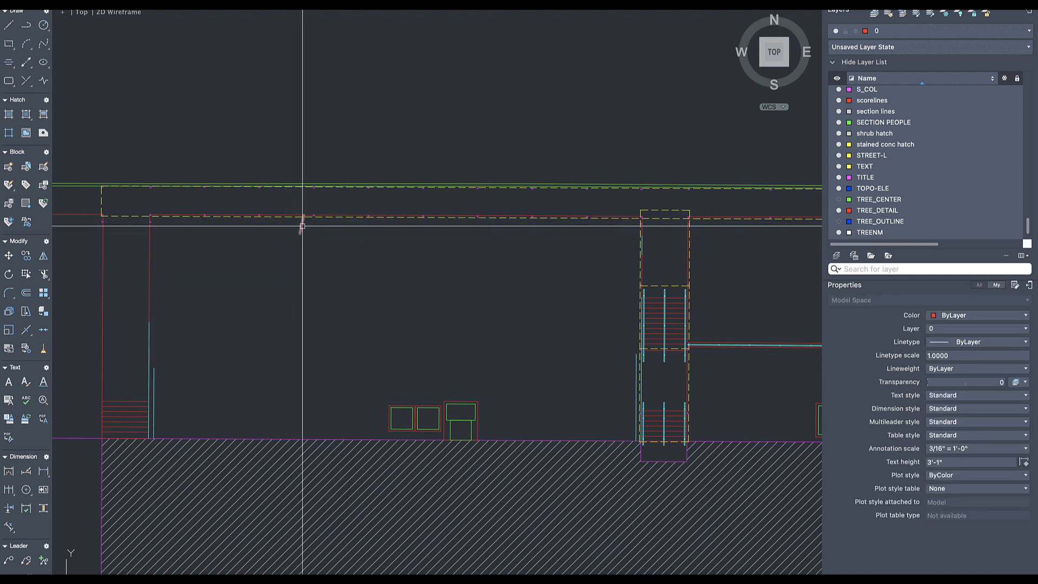
- Delete the leftover short red line and the two vertical wall lines near the west steps of the copied plan
left_click(302, 225)
left_click(290, 232)
left_click(232, 317)
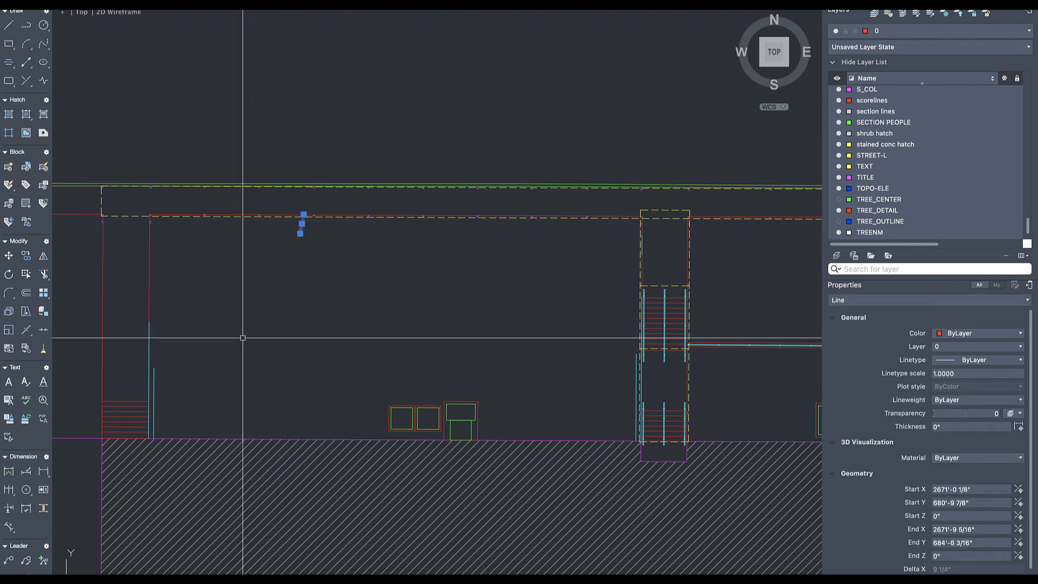
key("Delete")
left_click(148, 329)
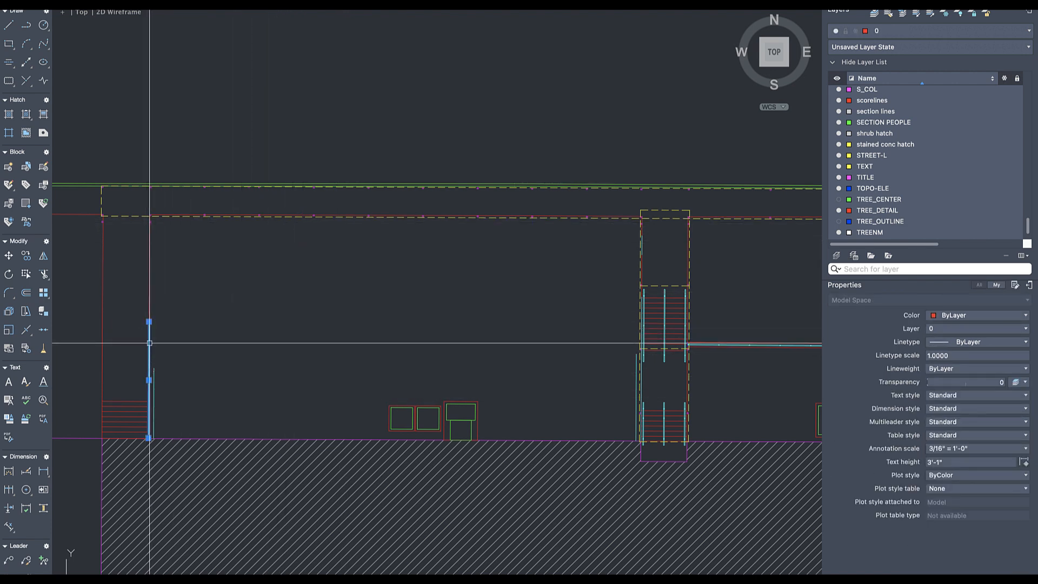
key("Delete")
left_click(153, 381)
key("Delete")
- Erase the two leftover cyan vertical lines along the west side of the large staircase
scroll(676, 397, "up", 4)
scroll(670, 393, "up", 3)
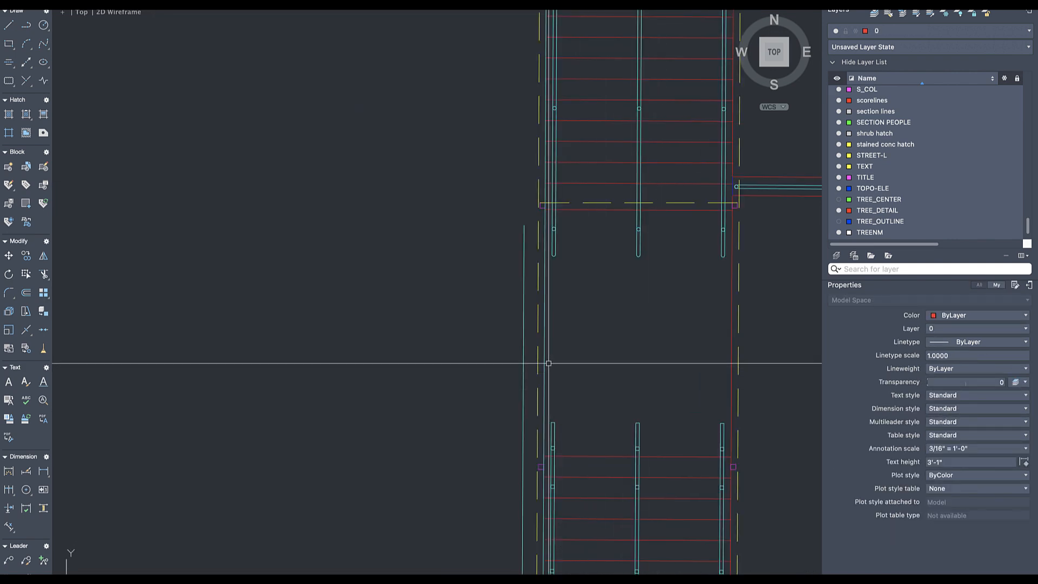
left_click(542, 342)
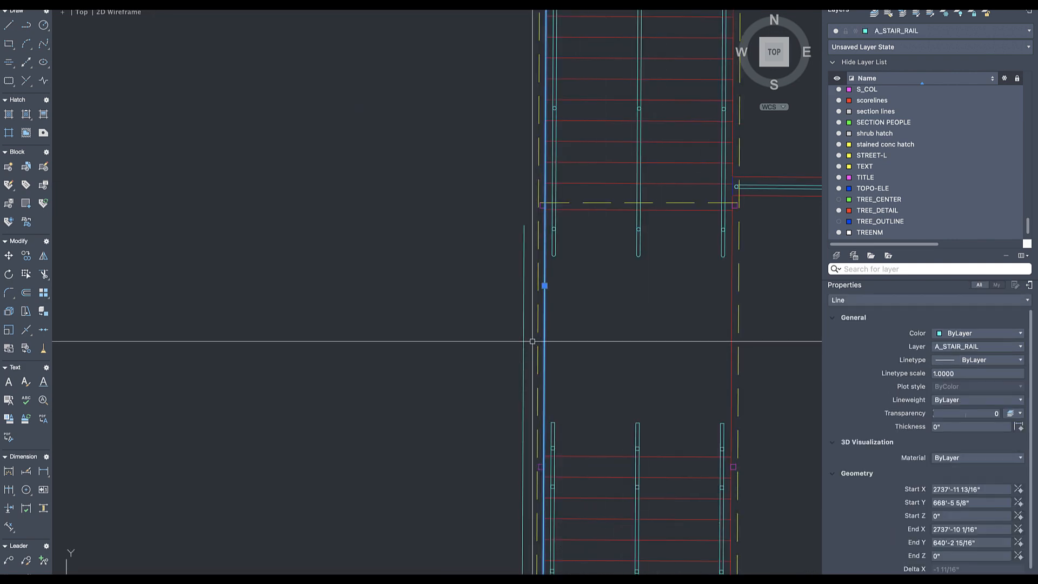
left_click(524, 340)
type("e")
key("Return")
- Attach the 2.2 MB JPEG sketch from the Sketches folder above the cleared plan, about 62 ft wide by 40 ft high
scroll(457, 333, "down", 8)
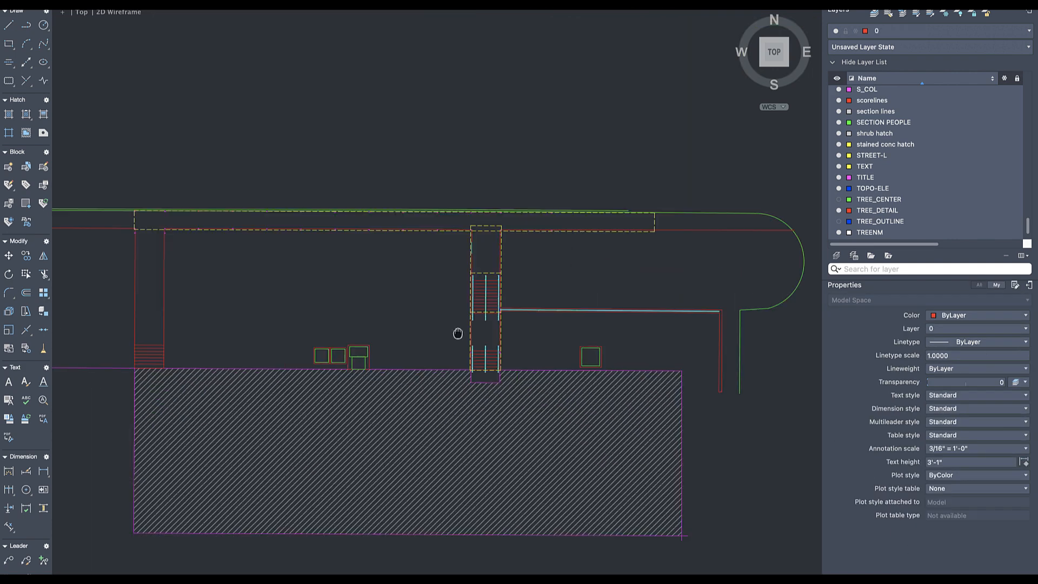
middle_click_drag(456, 333, 469, 331)
scroll(470, 330, "up", 3)
scroll(649, 286, "down", 3)
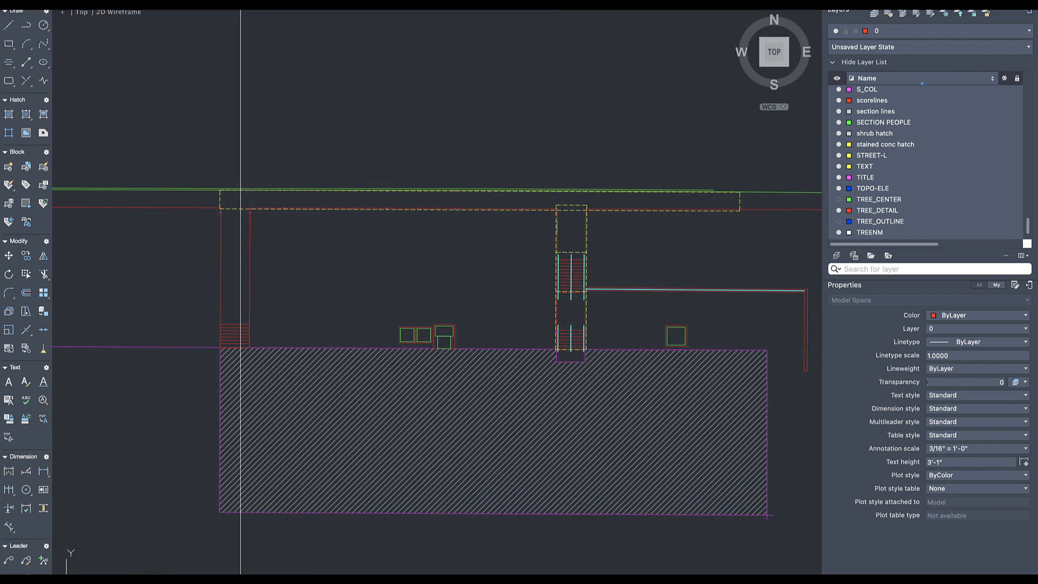
left_click(204, 5)
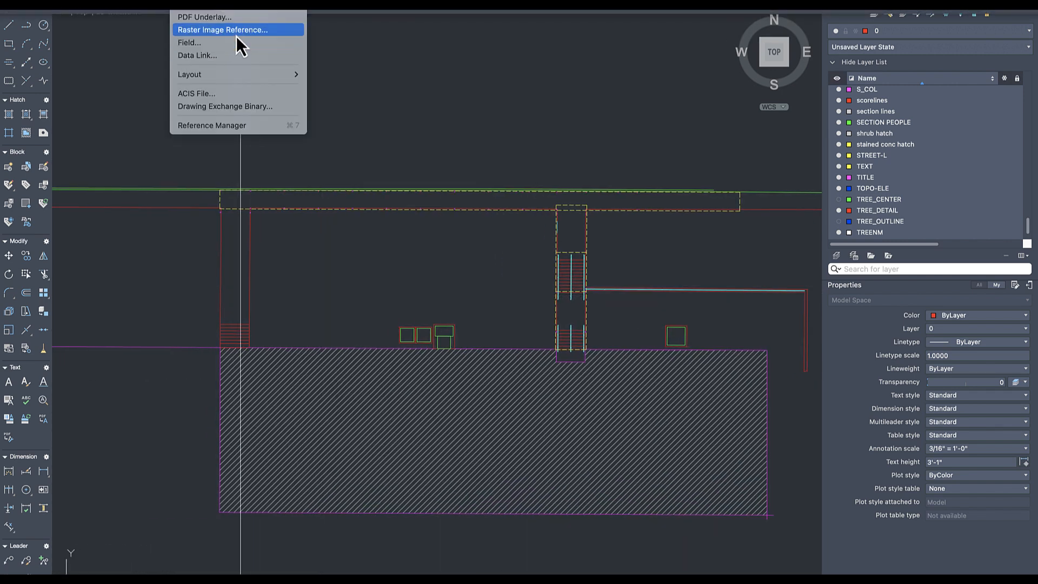
left_click(236, 32)
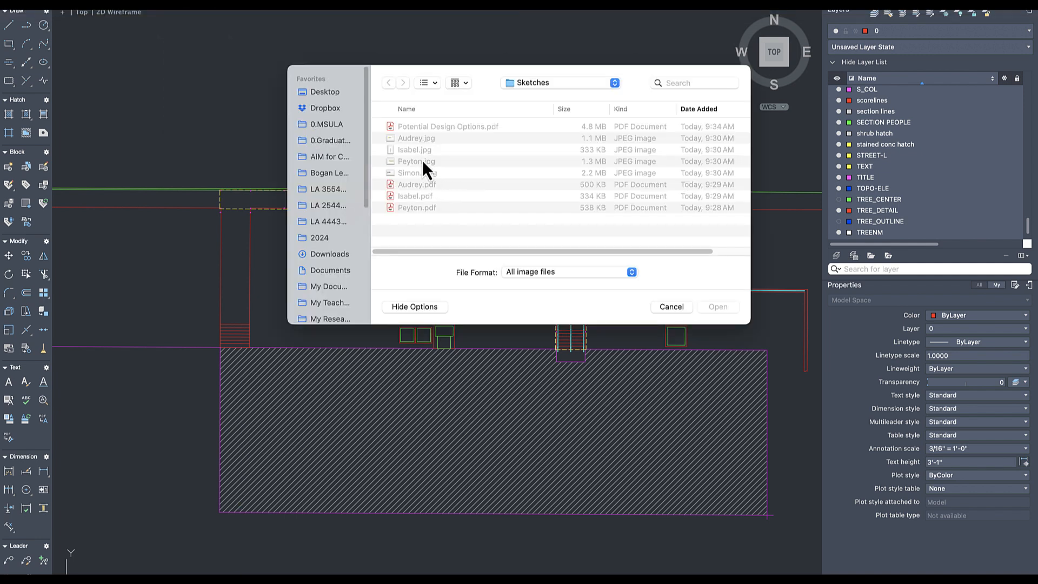
left_click(421, 172)
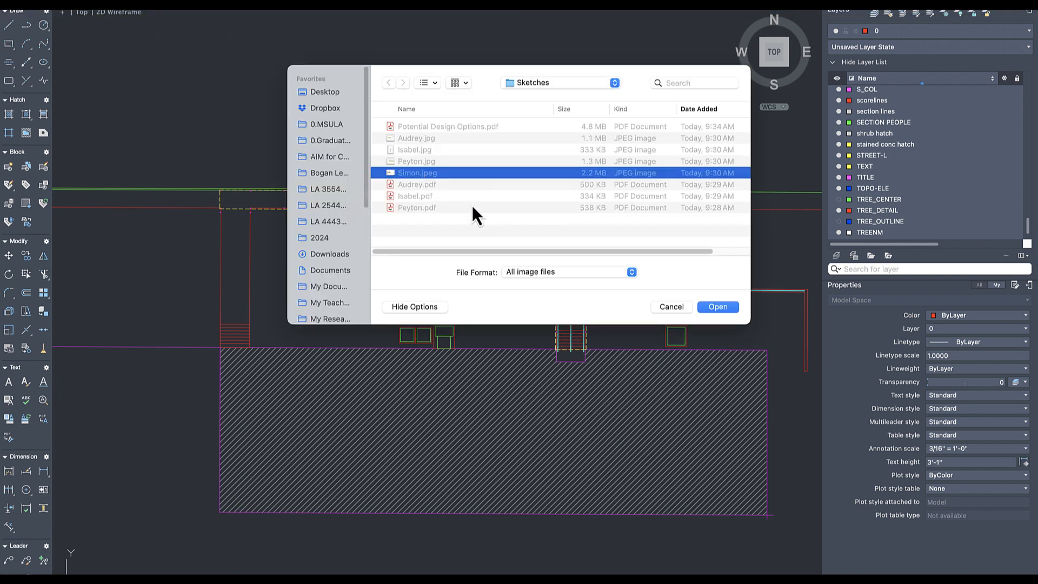
left_click(716, 308)
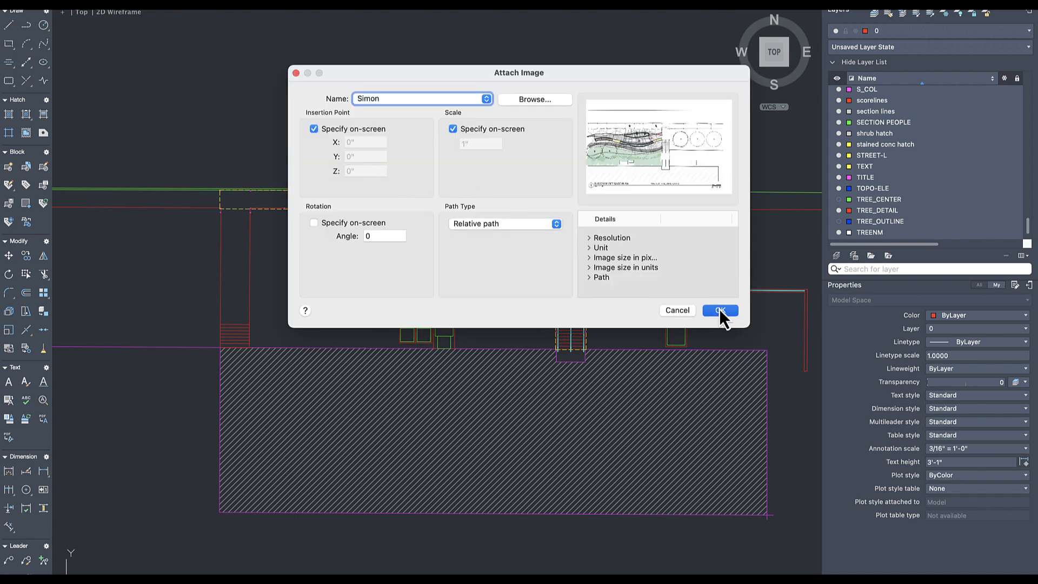
left_click(719, 309)
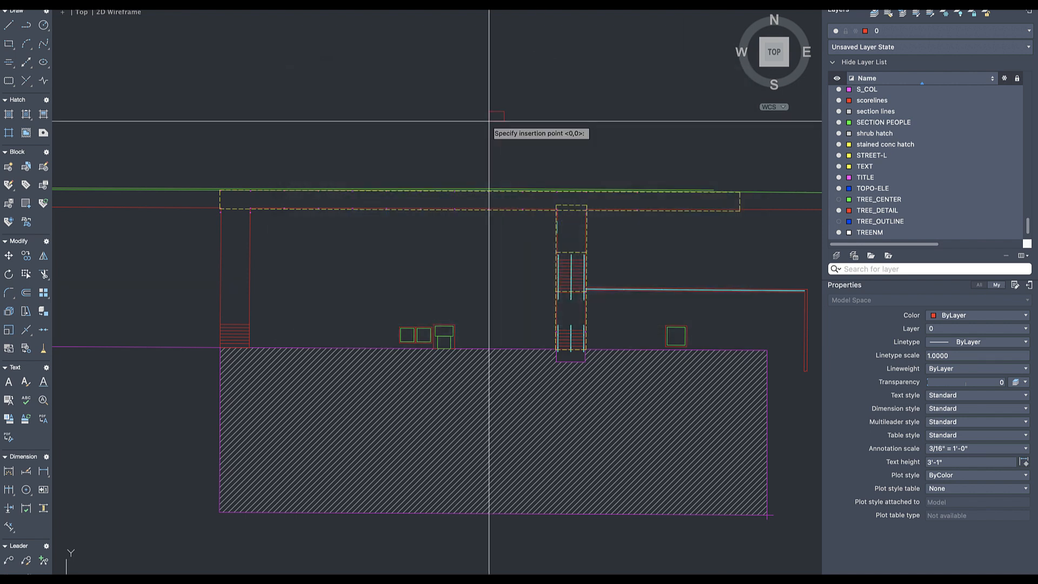
left_click(399, 155)
- Fade the attached sketch image above the cleared plan to 68
scroll(494, 129, "up", 8)
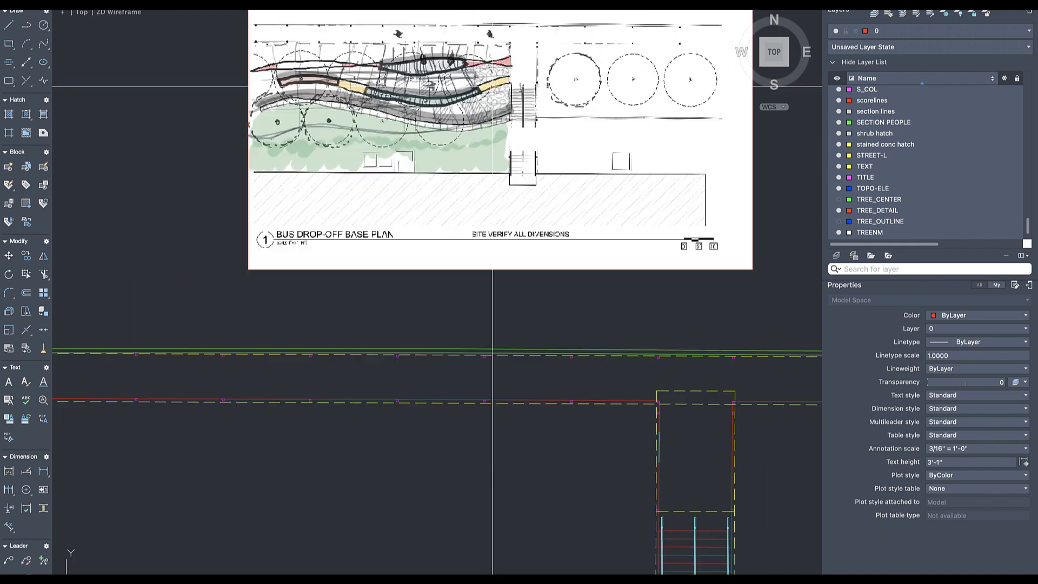
scroll(545, 201, "down", 6)
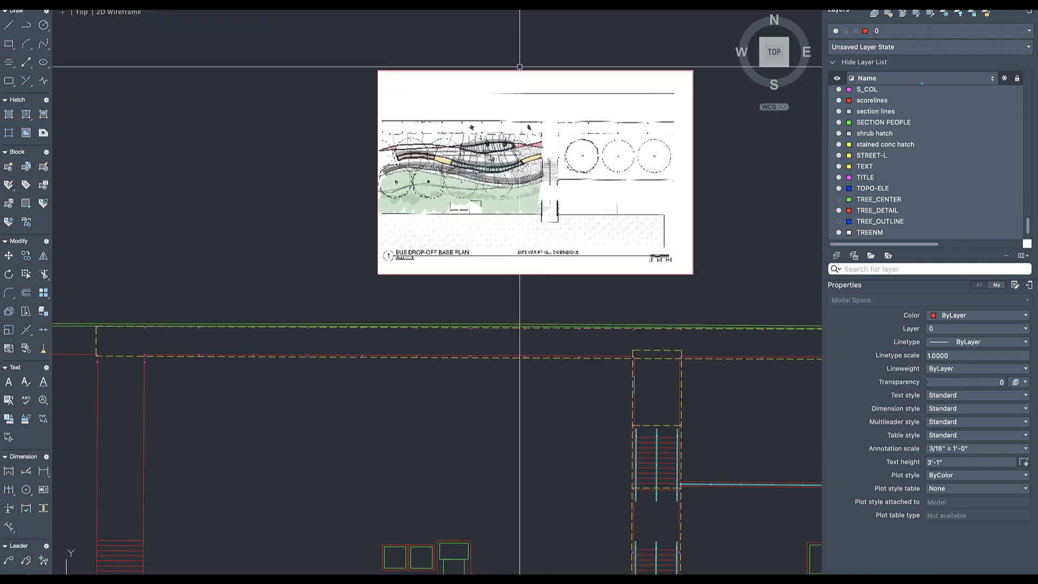
left_click(473, 70)
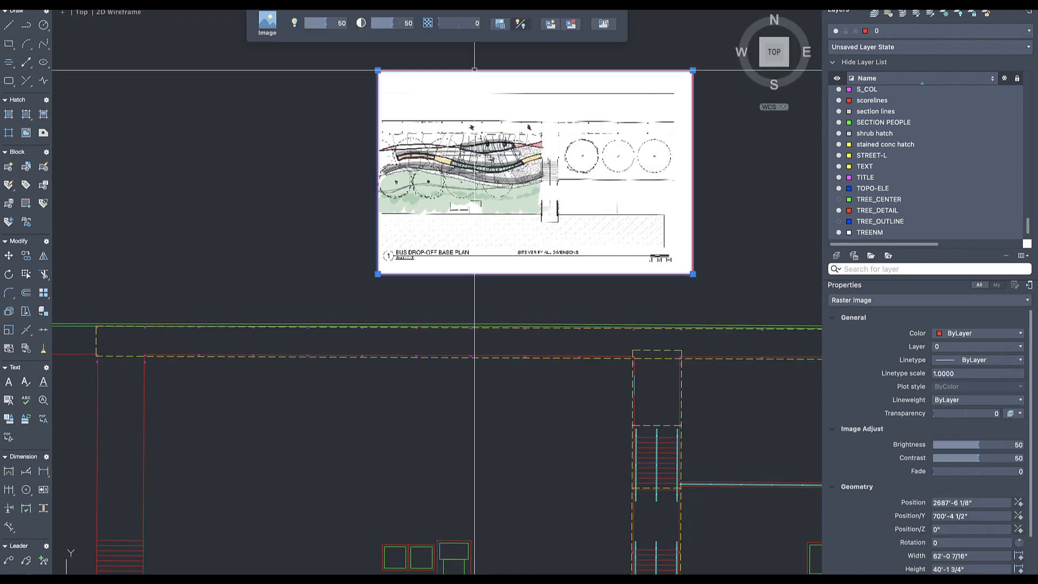
left_click_drag(463, 26, 467, 25)
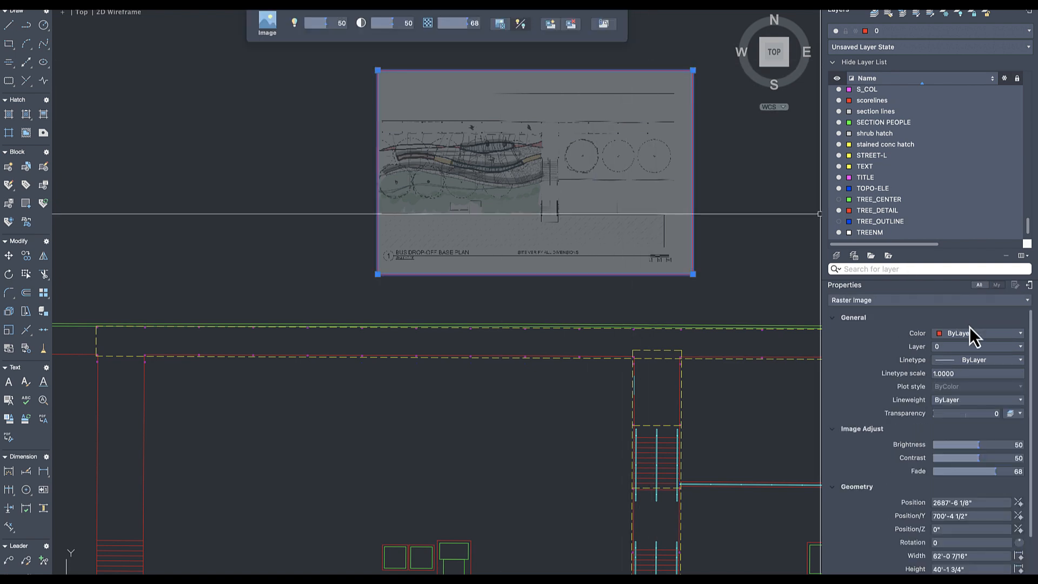
- Move the faded sketch image onto the image sketch layer and turn that layer on
left_click(975, 345)
scroll(968, 222, "down", 5)
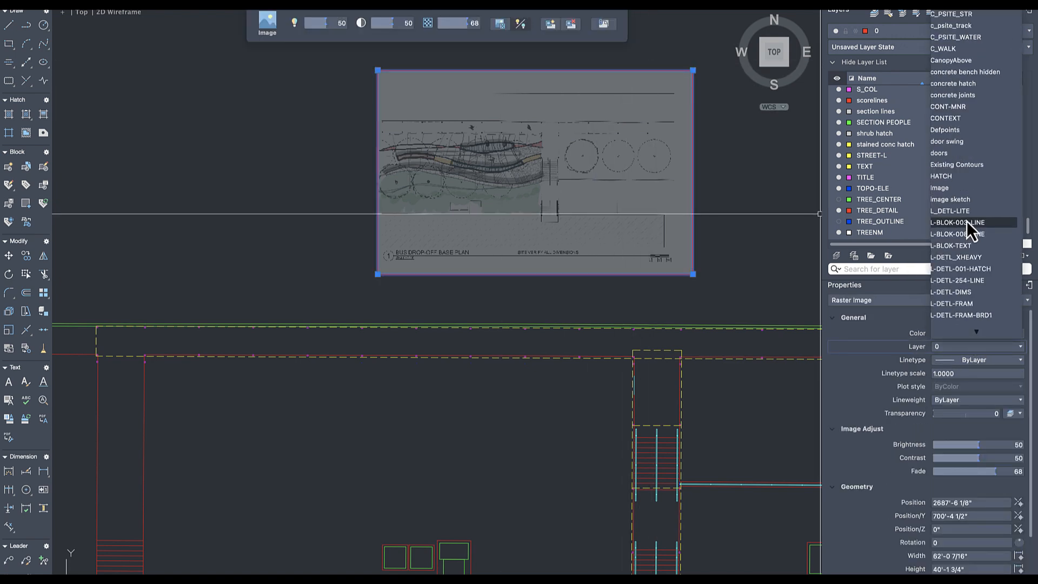
left_click(967, 204)
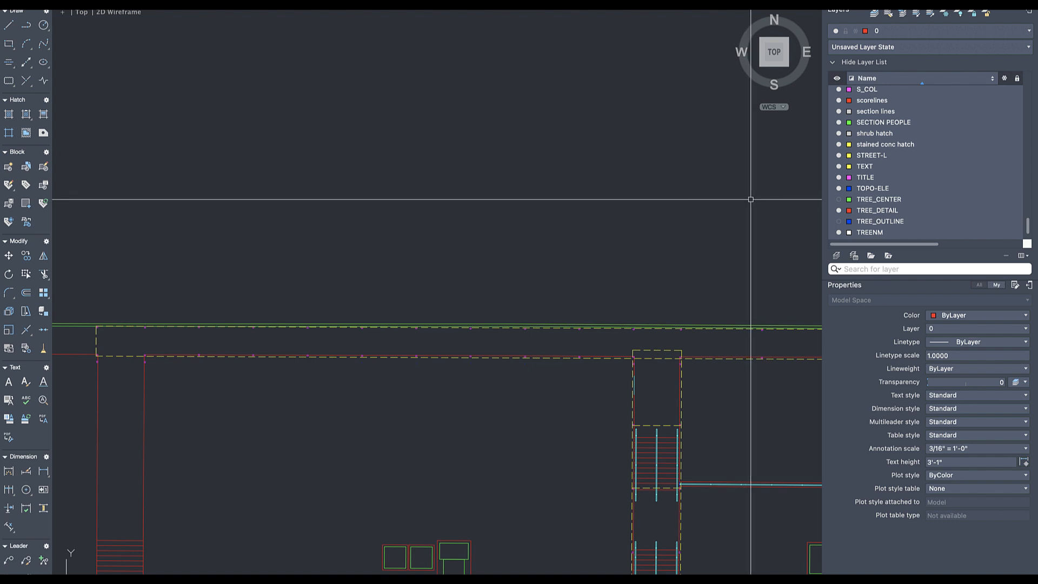
scroll(862, 155, "up", 6)
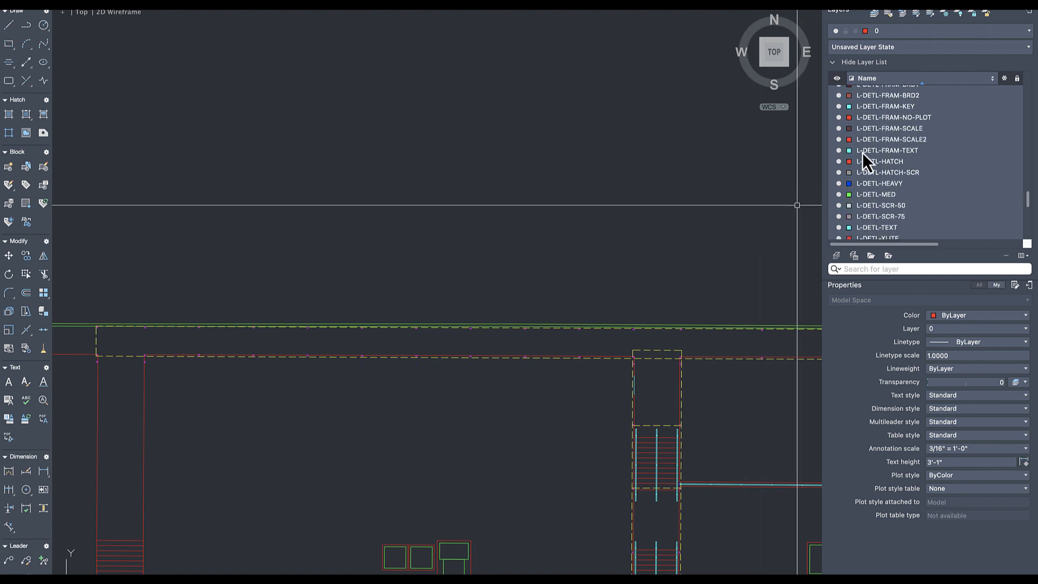
left_click(839, 167)
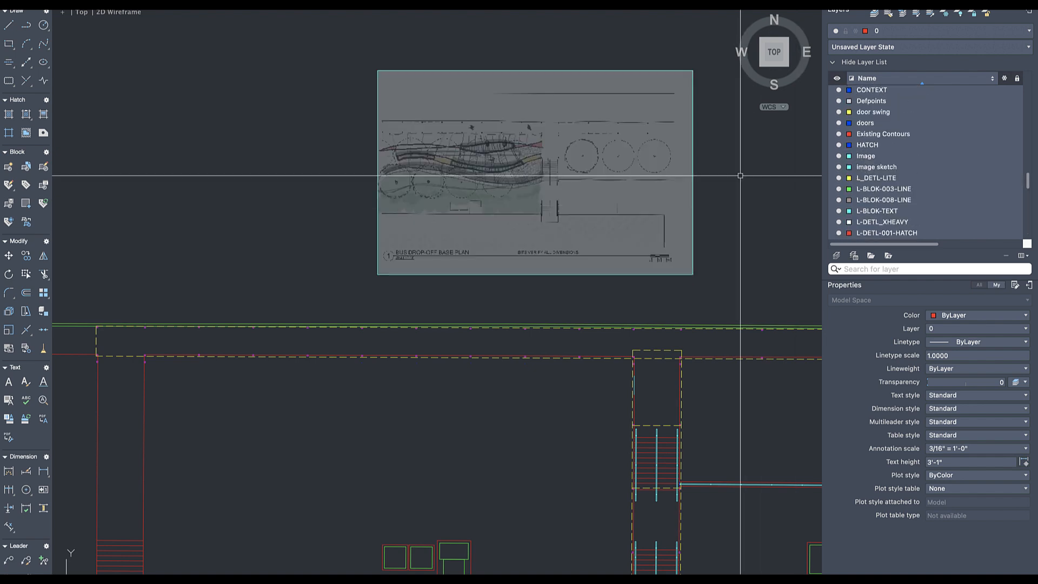
- Start aligning the sketch image, matching the southeast corner of its stair notch to the same corner on the plan
left_click(656, 199)
type("al")
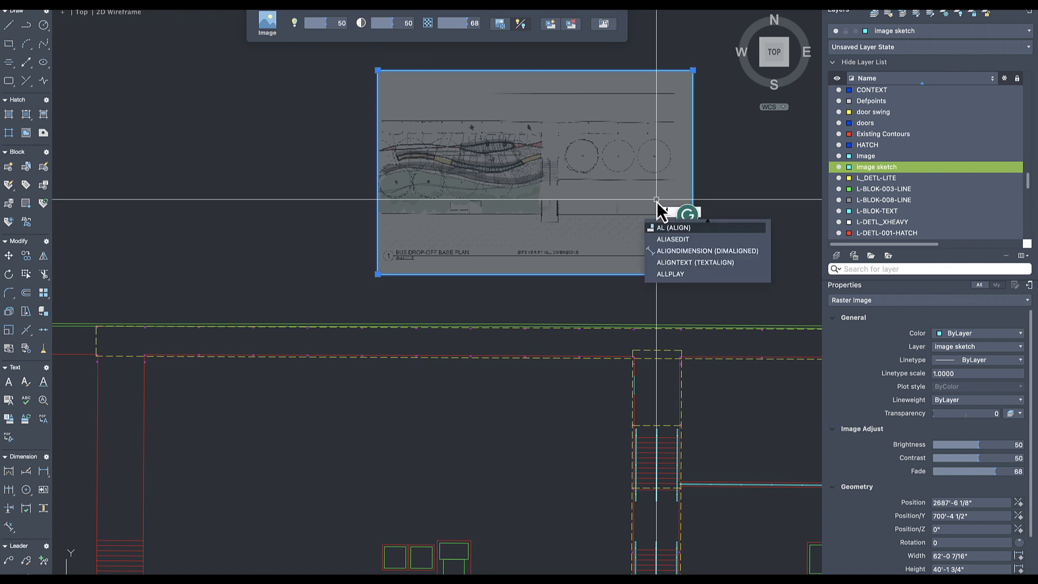
key("Return")
scroll(520, 236, "up", 7)
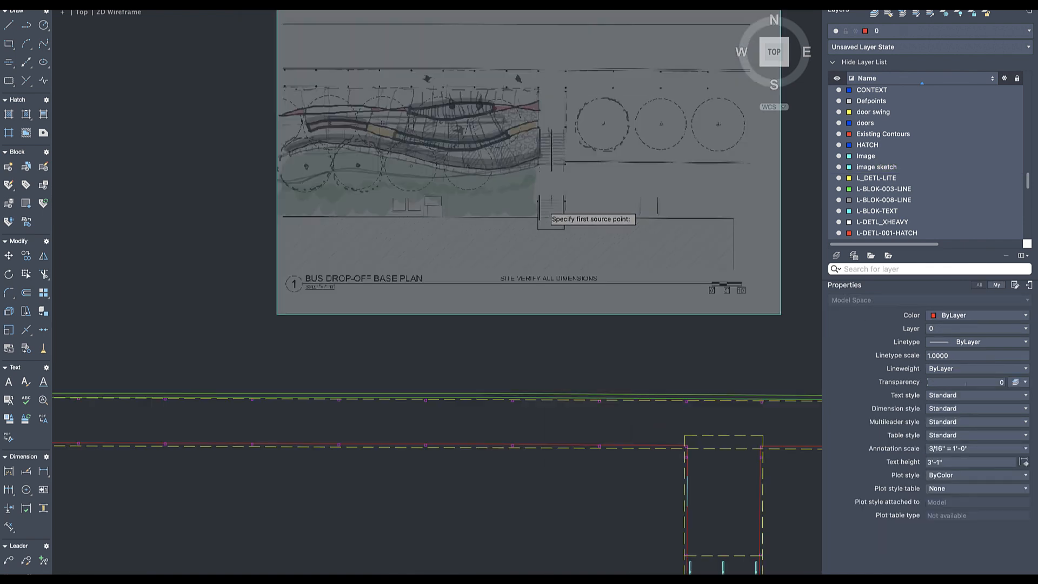
scroll(520, 236, "up", 4)
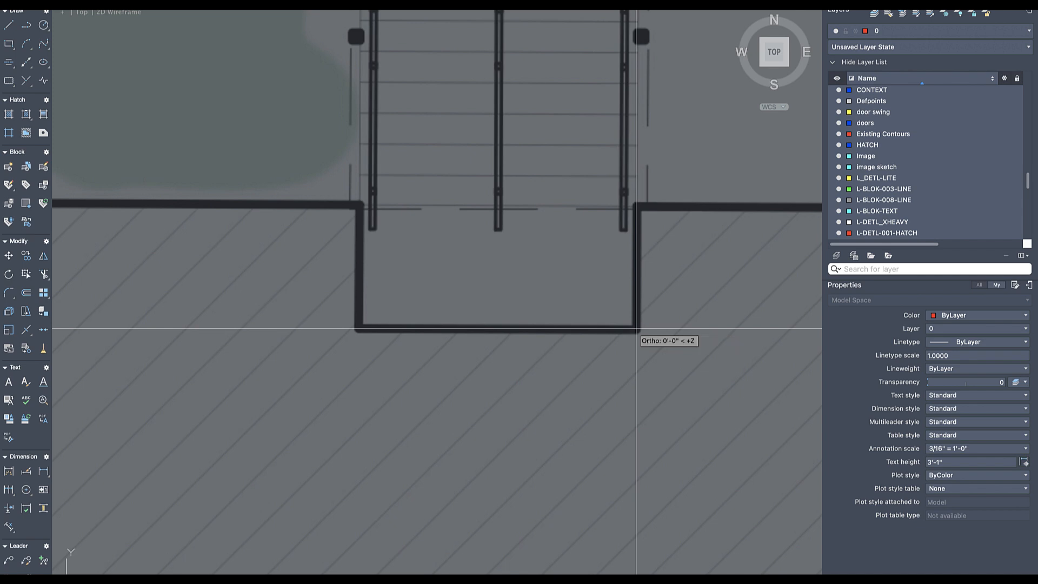
scroll(636, 328, "down", 8)
scroll(644, 435, "up", 3)
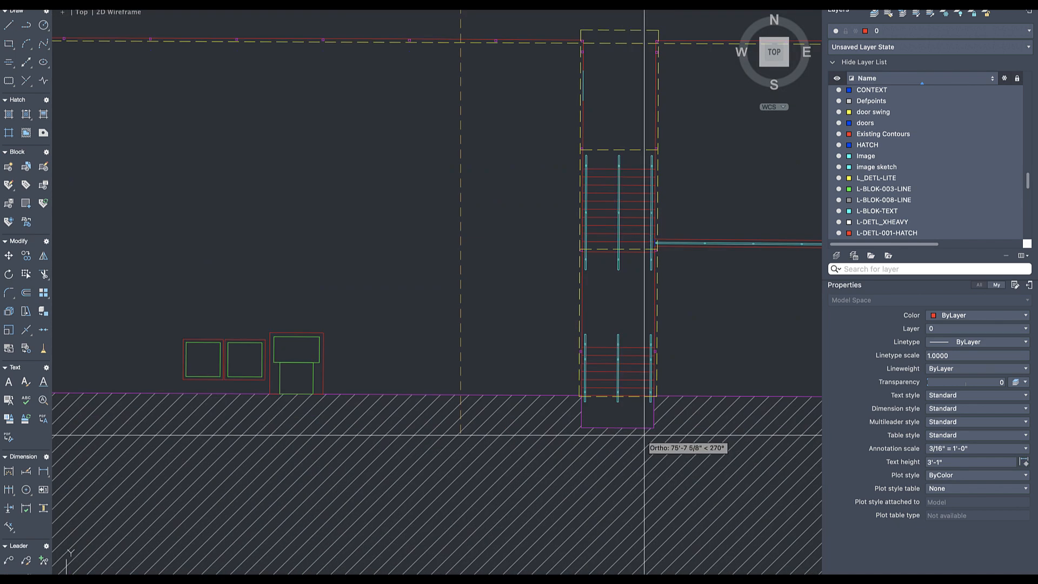
left_click(644, 435)
- Match the sketch's northeast dashed canopy corner to the same corner on the plan, scaling the image to the alignment points
scroll(656, 359, "down", 5)
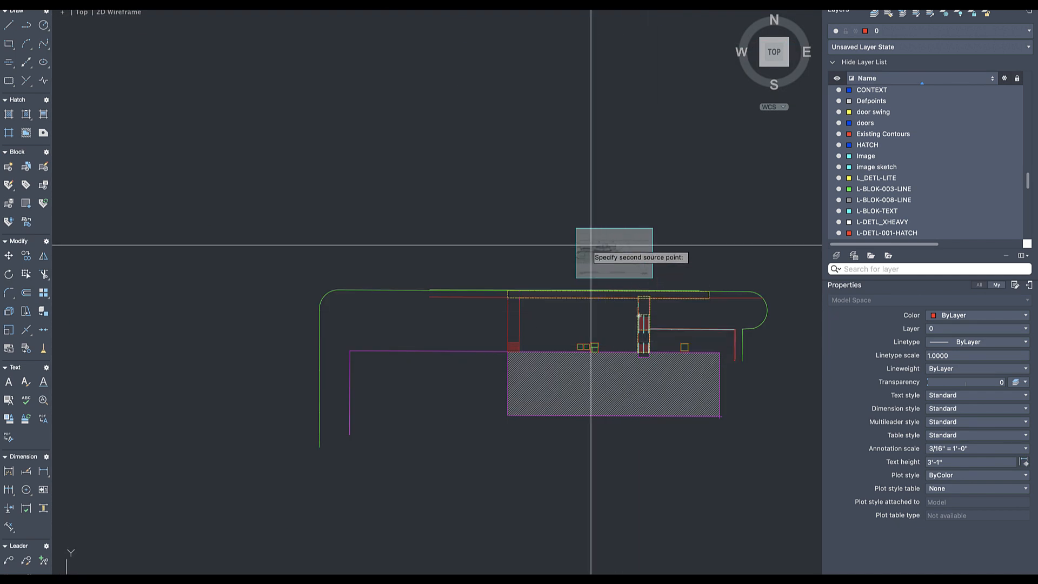
scroll(591, 245, "up", 6)
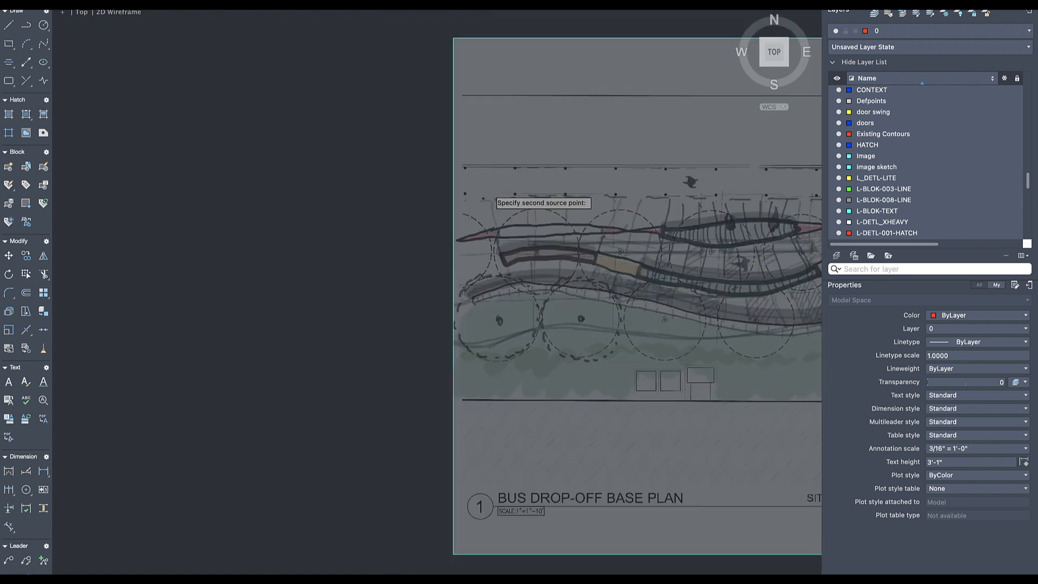
scroll(496, 192, "down", 4)
scroll(672, 217, "up", 5)
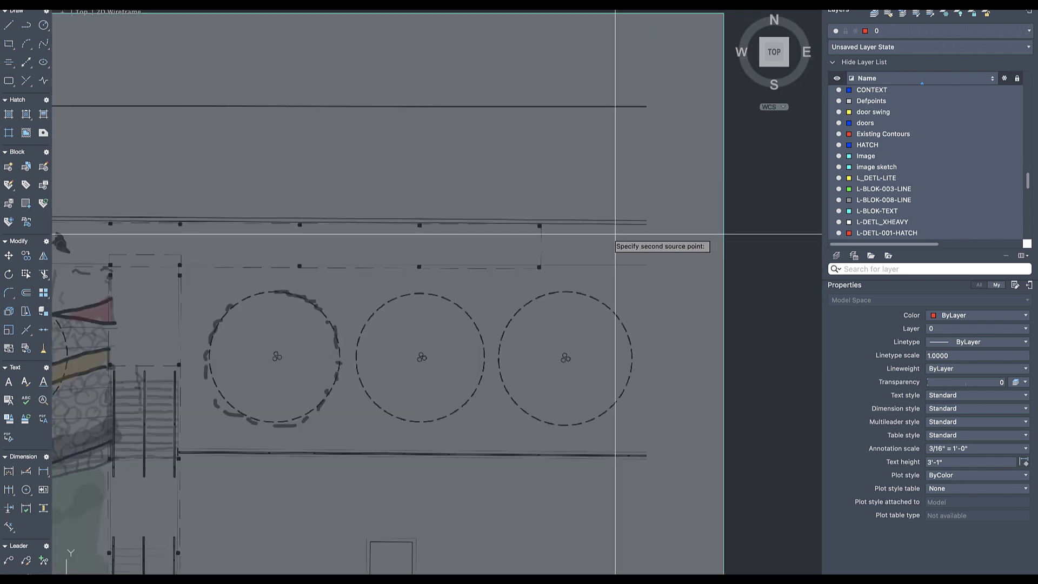
scroll(579, 346, "up", 2)
scroll(492, 165, "up", 5)
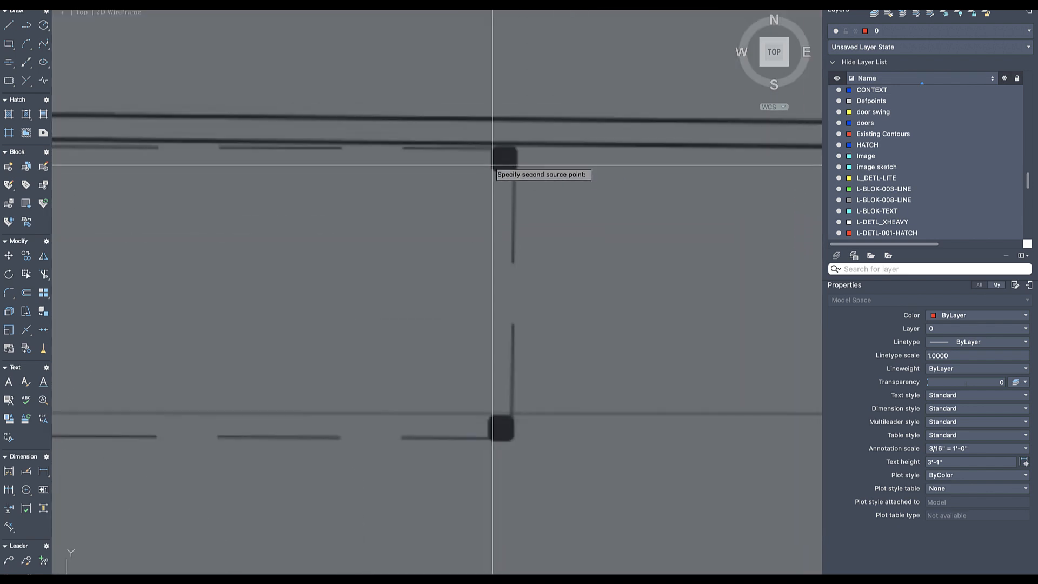
scroll(515, 147, "down", 8)
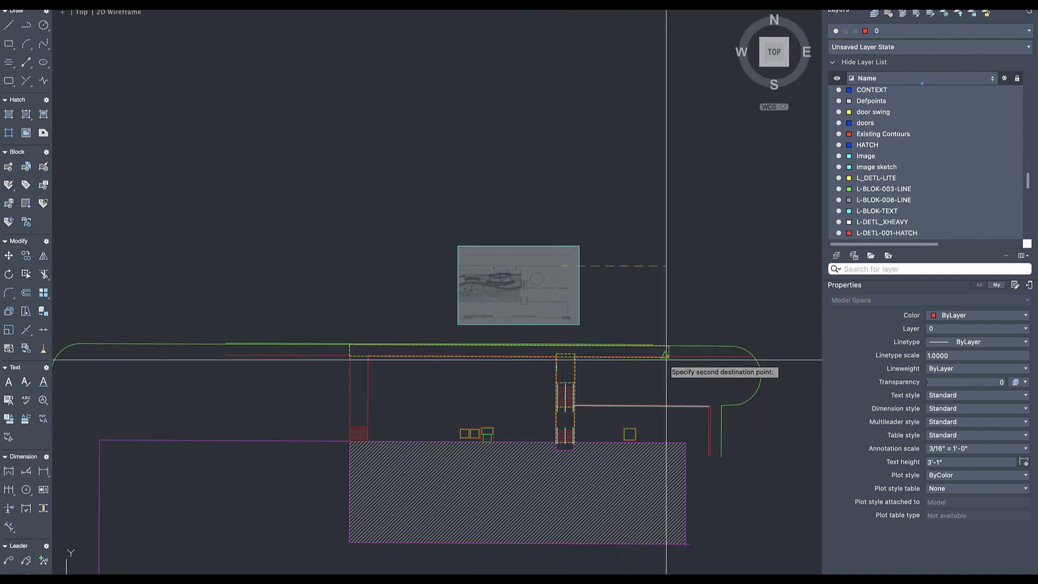
scroll(673, 356, "up", 5)
scroll(624, 318, "up", 5)
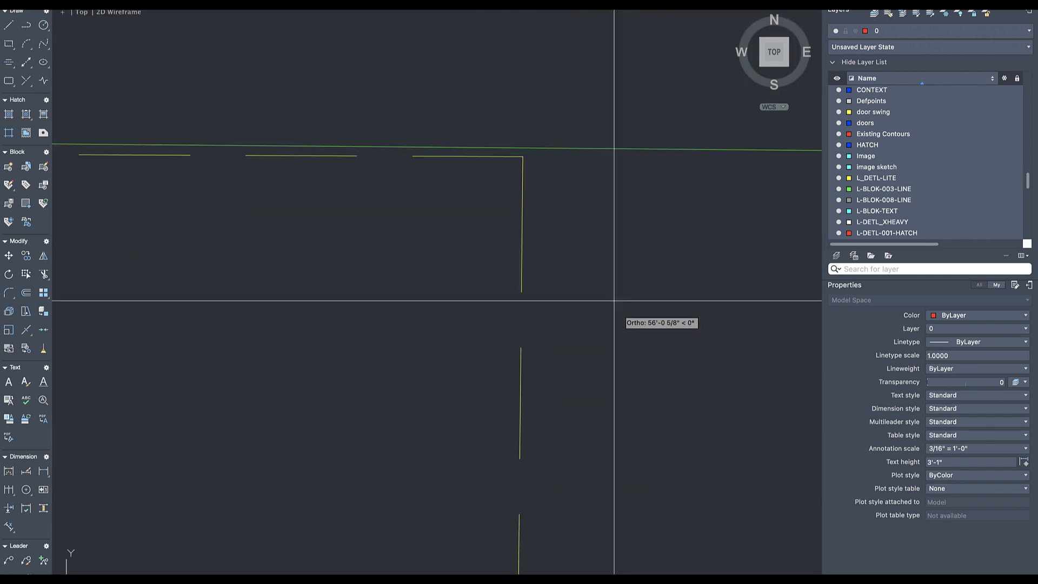
left_click(523, 157)
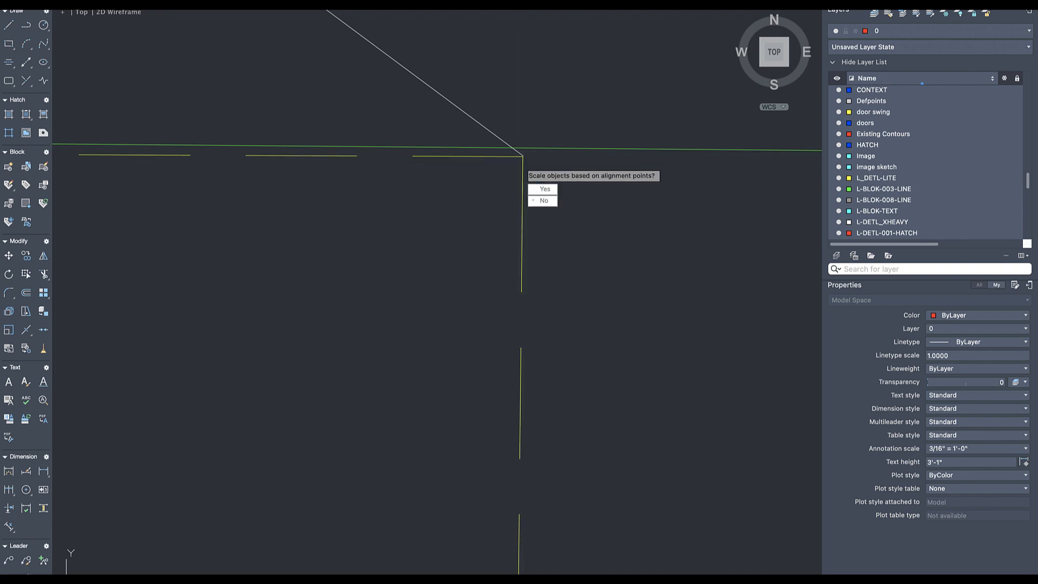
key("Return")
- Examine how the aligned sketch fits the base plan around the curved terraces and the stairs
scroll(354, 238, "down", 10)
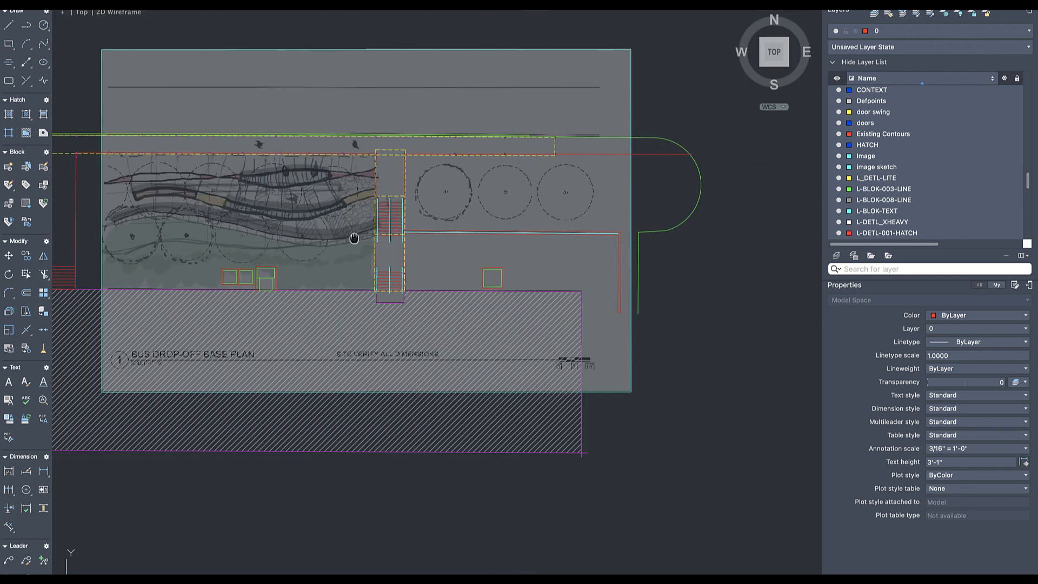
middle_click_drag(354, 238, 481, 230)
scroll(384, 200, "up", 4)
middle_click_drag(395, 206, 461, 213)
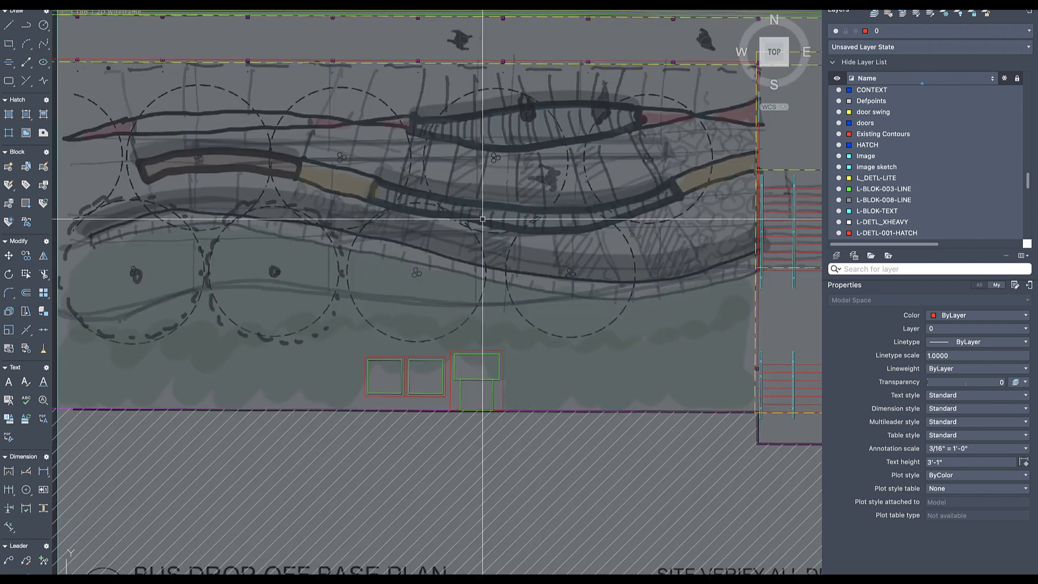
scroll(633, 195, "up", 2)
scroll(662, 184, "down", 4)
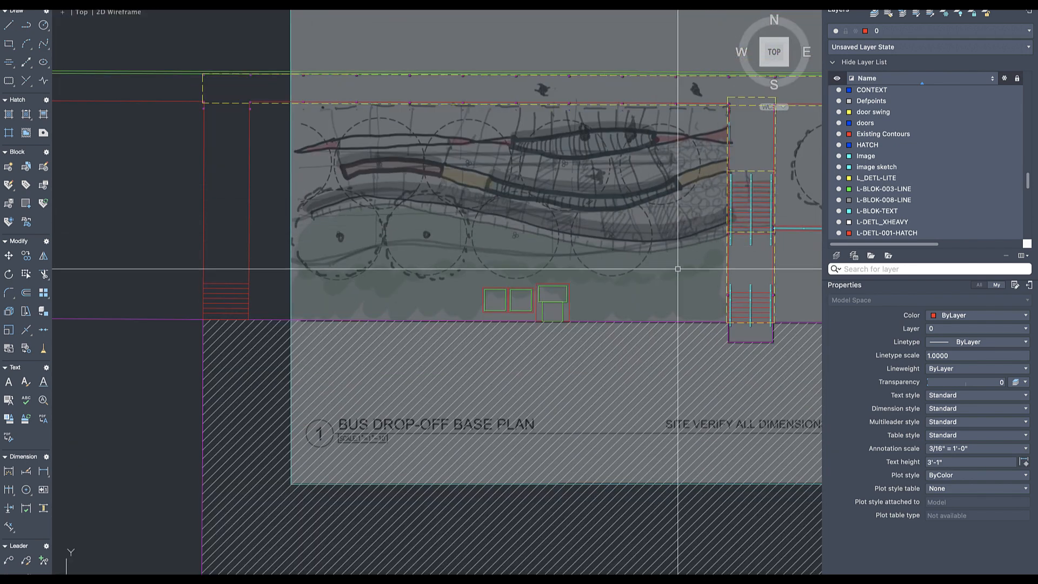
scroll(518, 267, "up", 2)
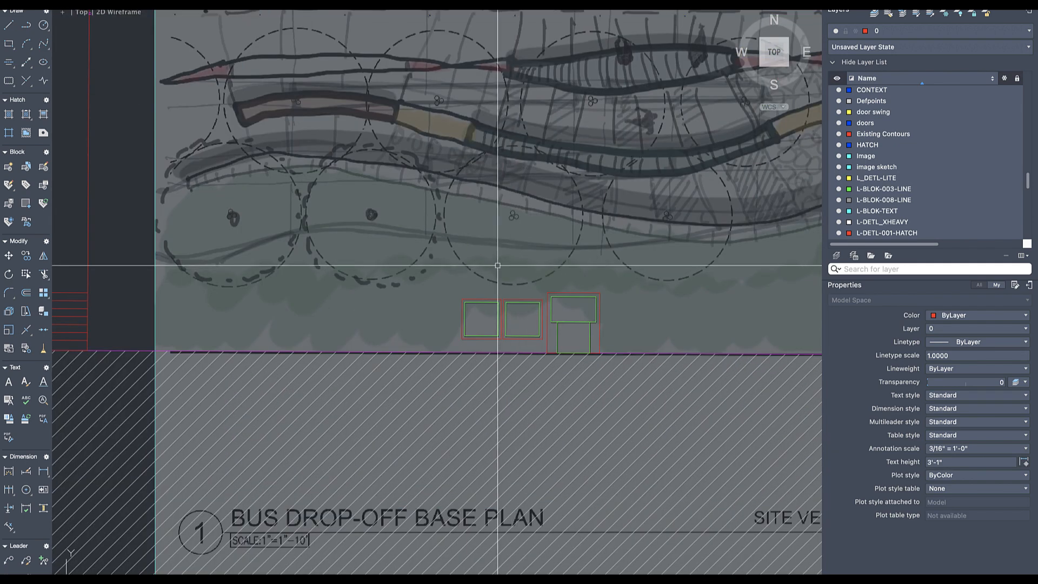
scroll(430, 250, "down", 2)
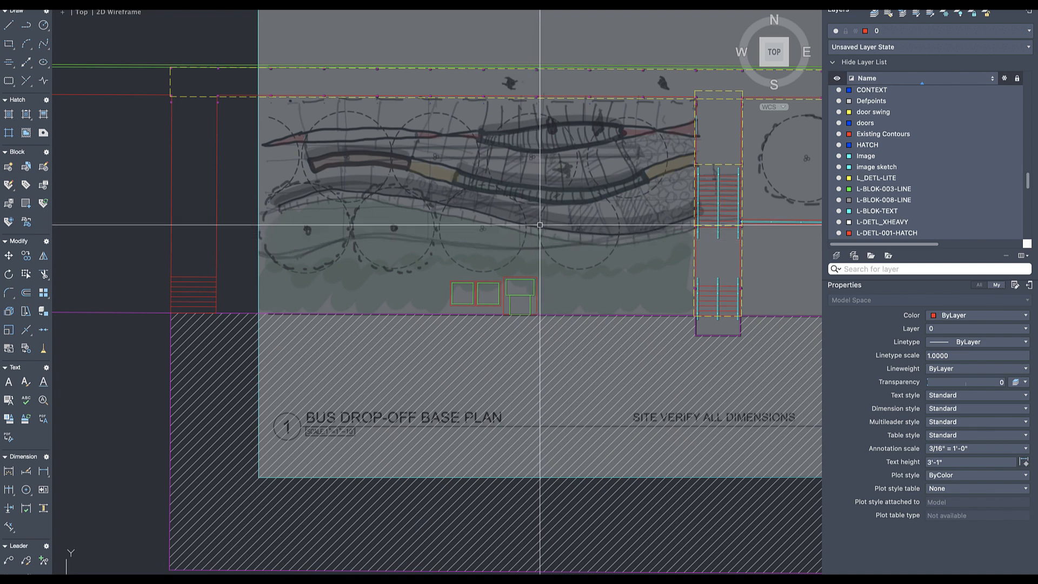
- Trace the sketch's lowest curved wall with a three-point arc starting west of the image, its second point about 25 ft away
type("a")
key("Return")
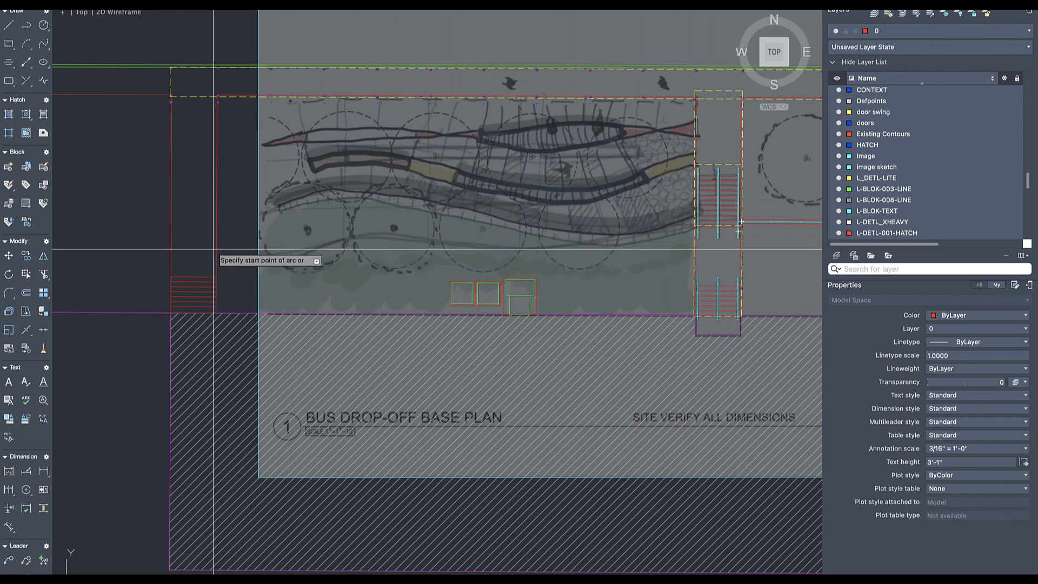
middle_click_drag(291, 214, 200, 218)
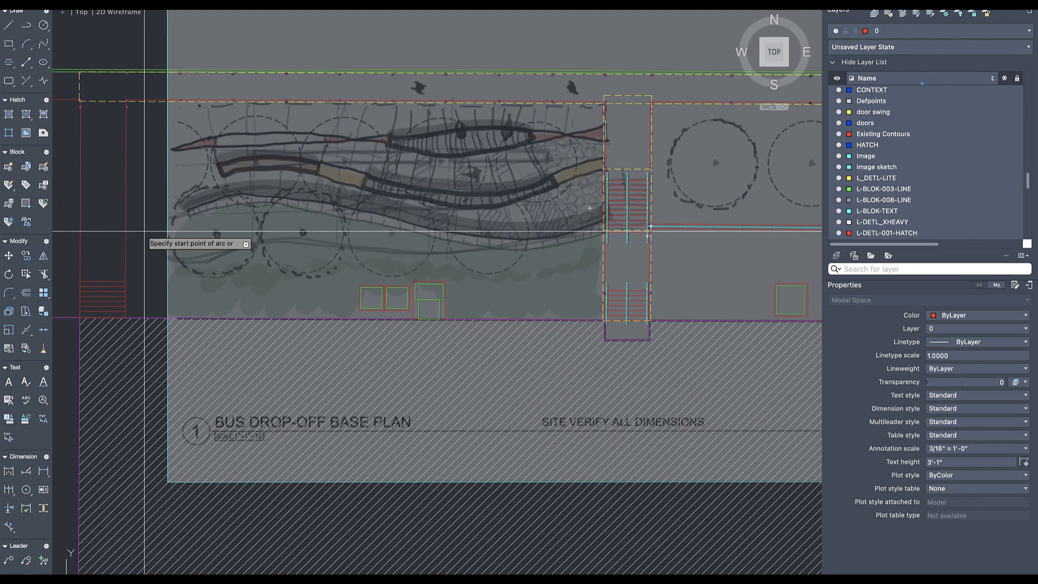
left_click(145, 231)
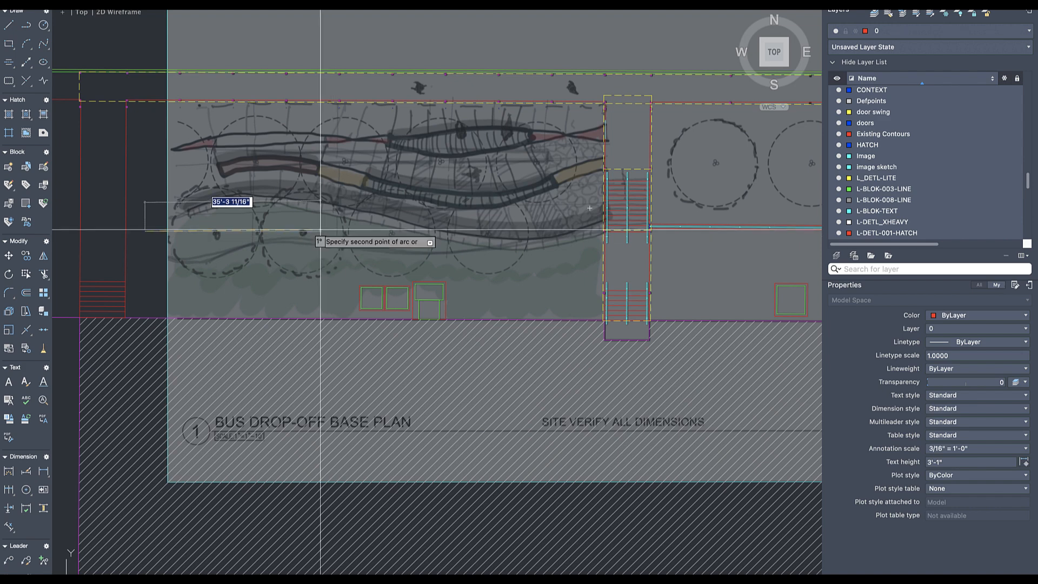
scroll(276, 214, "up", 5)
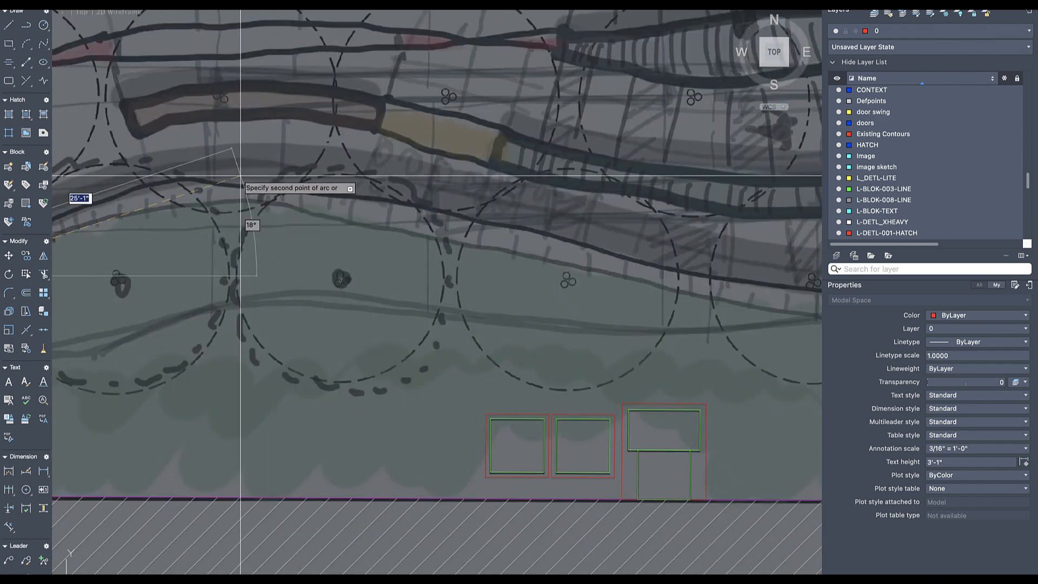
left_click(240, 175)
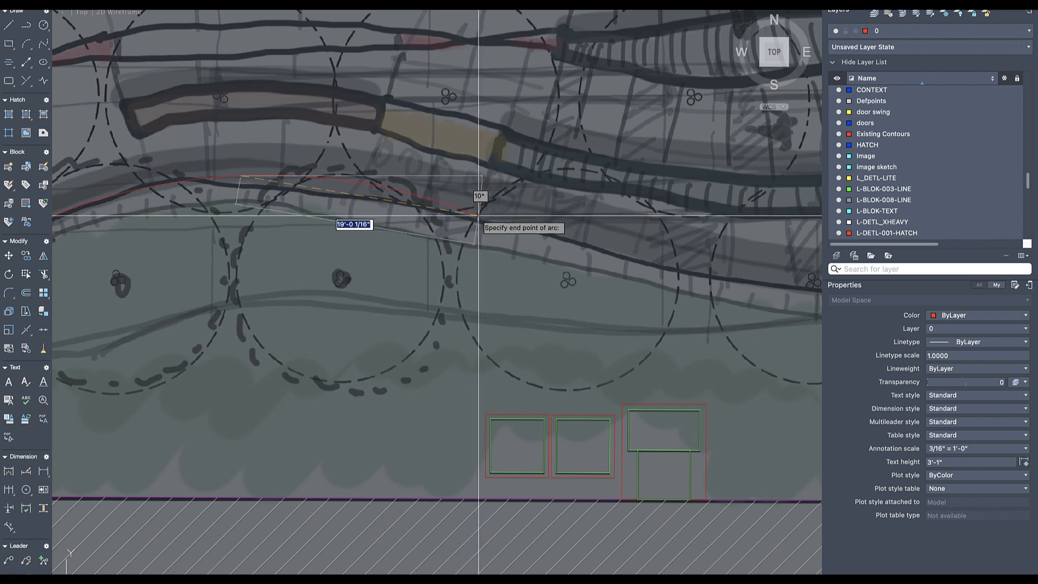
left_click(492, 226)
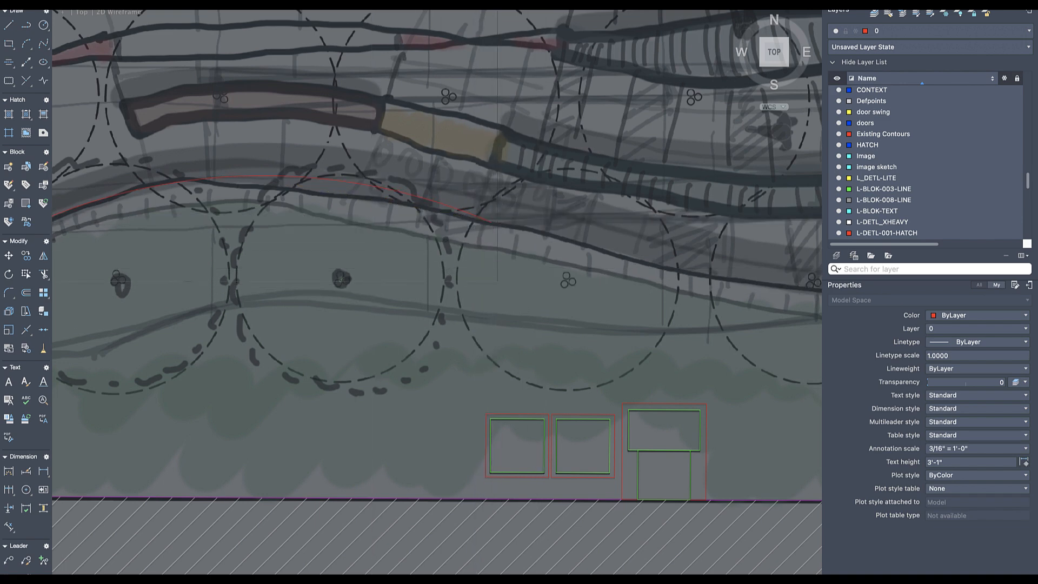
- Continue the lowest wall curve with a second arc spanning about 50 ft to the staircase's west edge, and select both arcs
scroll(430, 282, "down", 2)
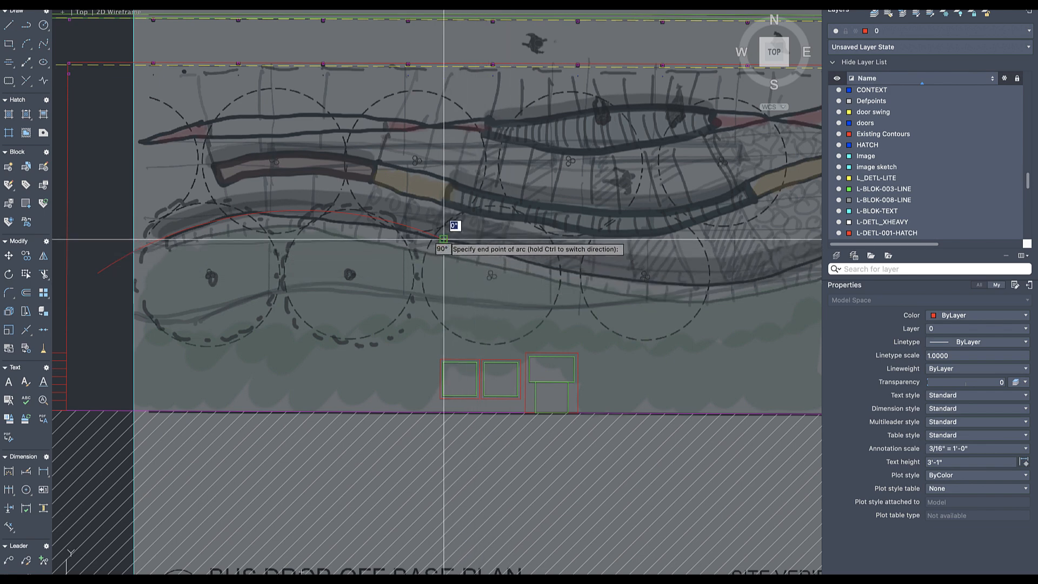
mouse_move(572, 268)
middle_mouse_down()
mouse_move(399, 269)
mouse_move(338, 281)
middle_mouse_up()
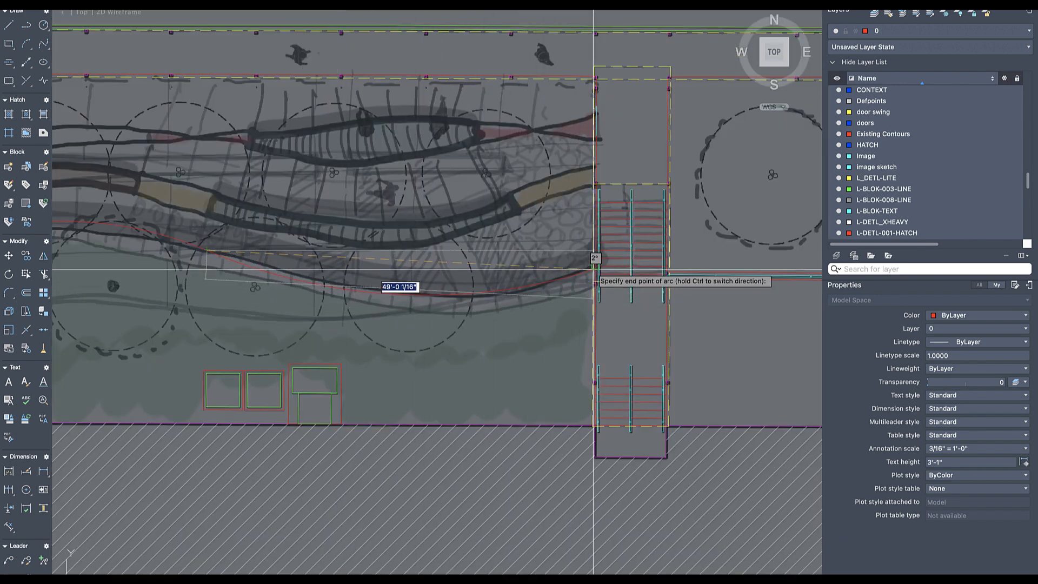
scroll(597, 270, "up", 5)
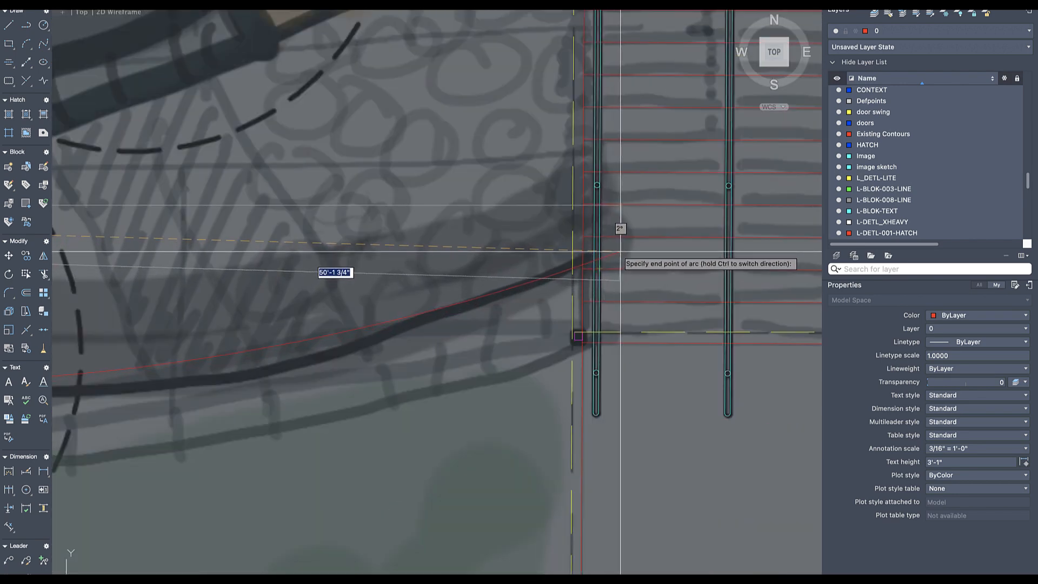
scroll(594, 264, "down", 8)
scroll(497, 272, "up", 4)
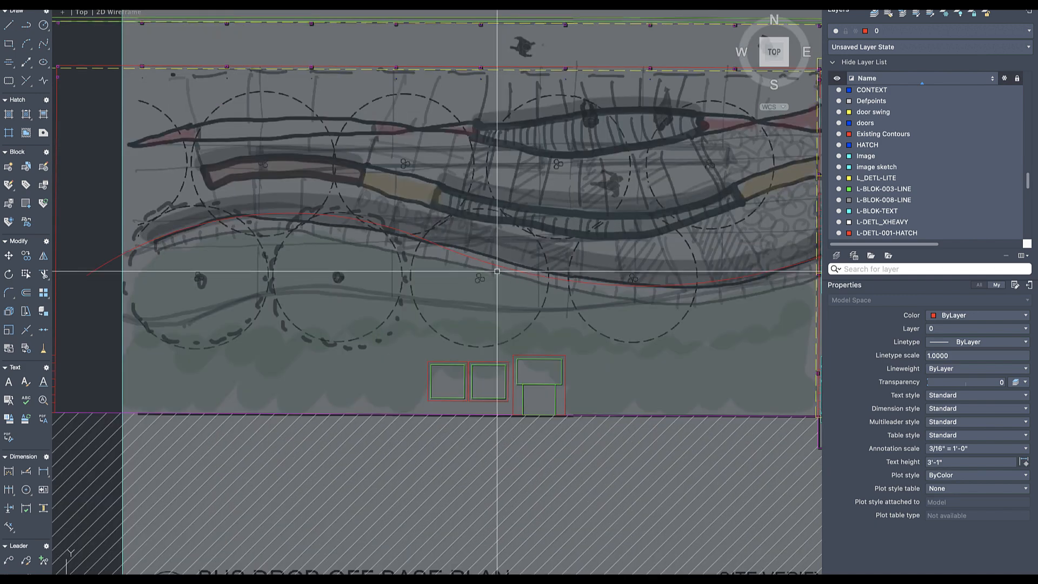
left_click(460, 239)
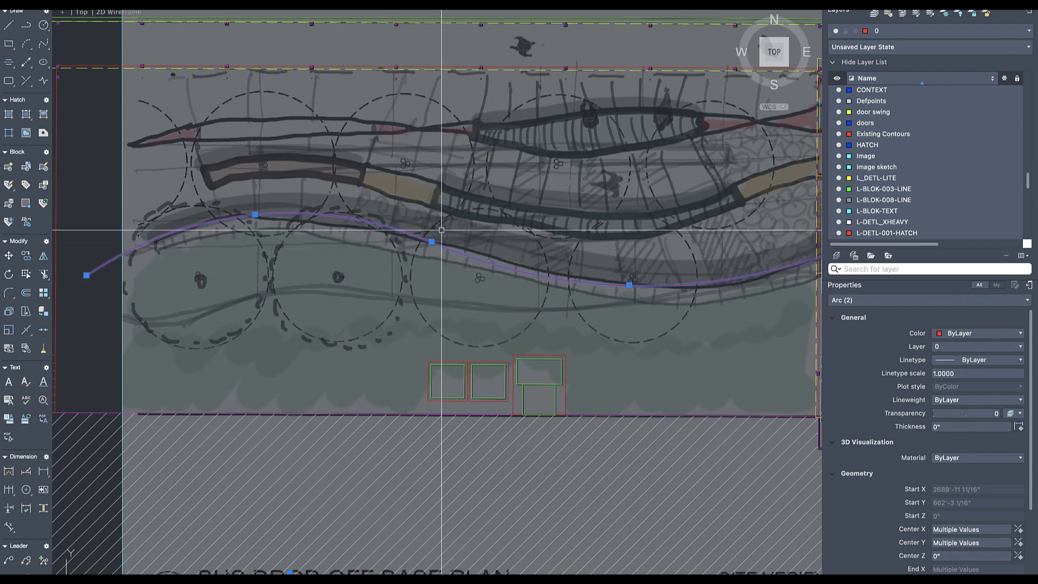
- Continue the trial curve below the lowest wall with a second arc past the staircase's west edge, ending about 22 ft from its second point
key("Escape")
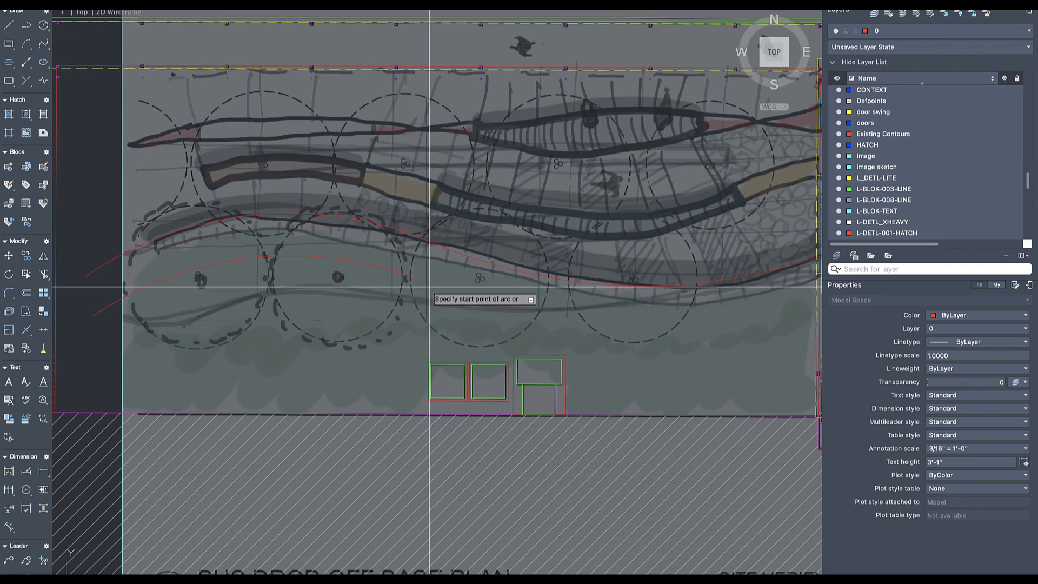
left_click(421, 280)
middle_click_drag(545, 318, 460, 301)
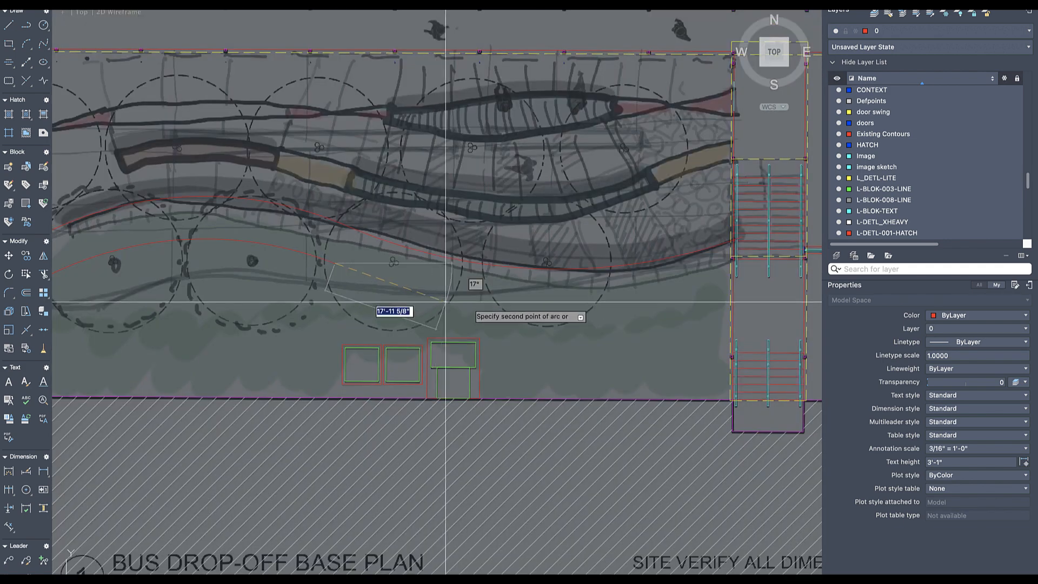
left_click(573, 320)
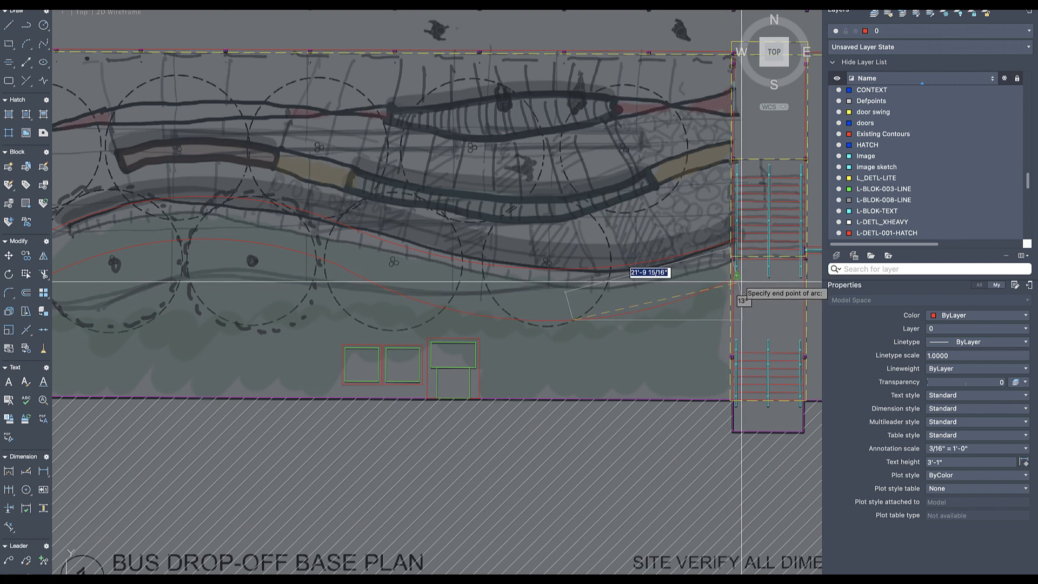
left_click(747, 280)
- Select both arcs of the trial curve and examine the joint between them
middle_click_drag(322, 271, 403, 280)
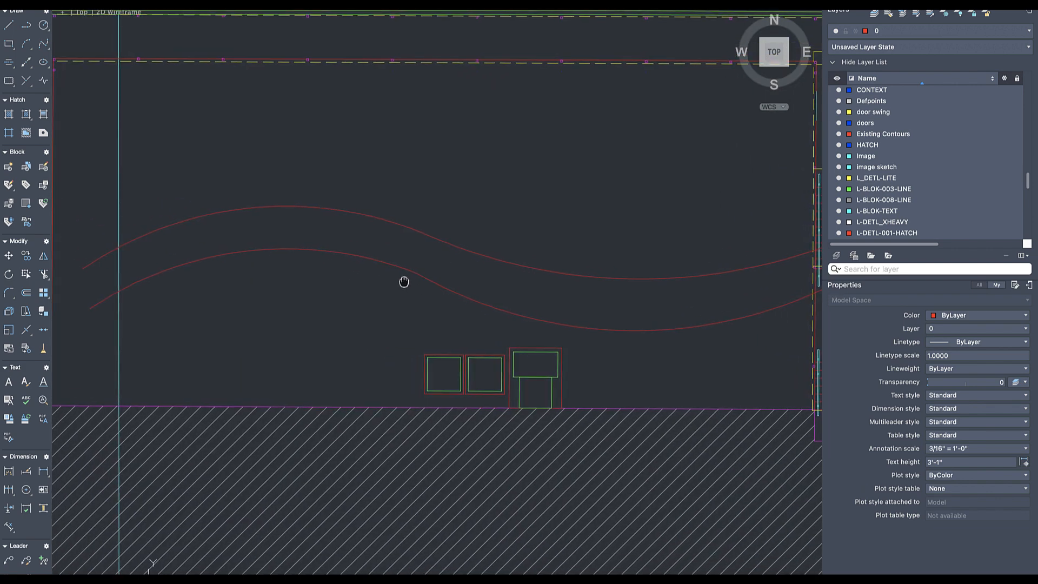
scroll(415, 282, "up", 4)
left_click(459, 255)
left_click(359, 301)
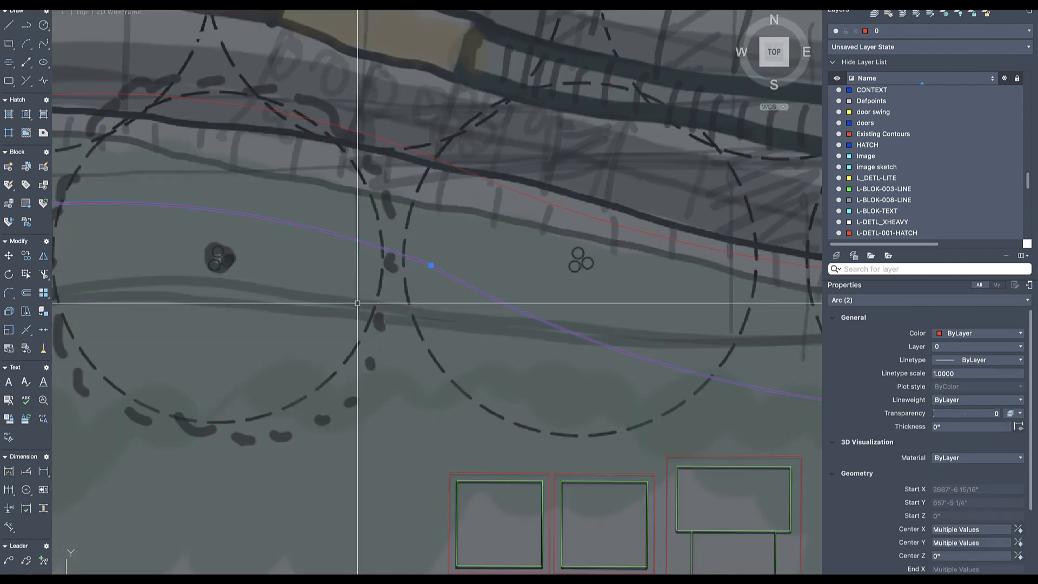
key("Escape")
scroll(421, 269, "up", 8)
scroll(541, 278, "down", 12)
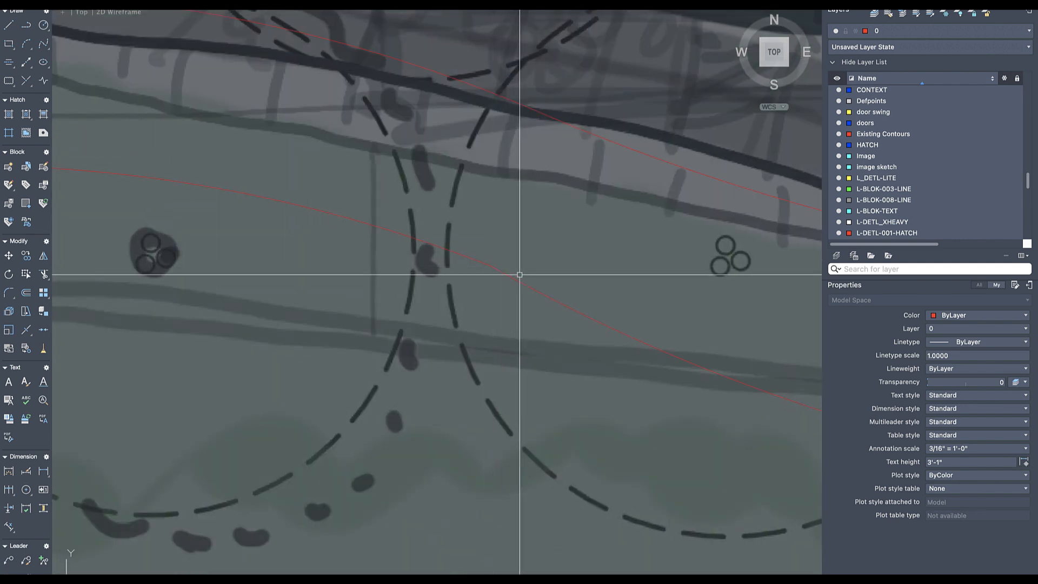
- Offset the trial curve's two arcs to the south and inspect the joint between the offset copies
middle_click_drag(517, 273, 502, 263)
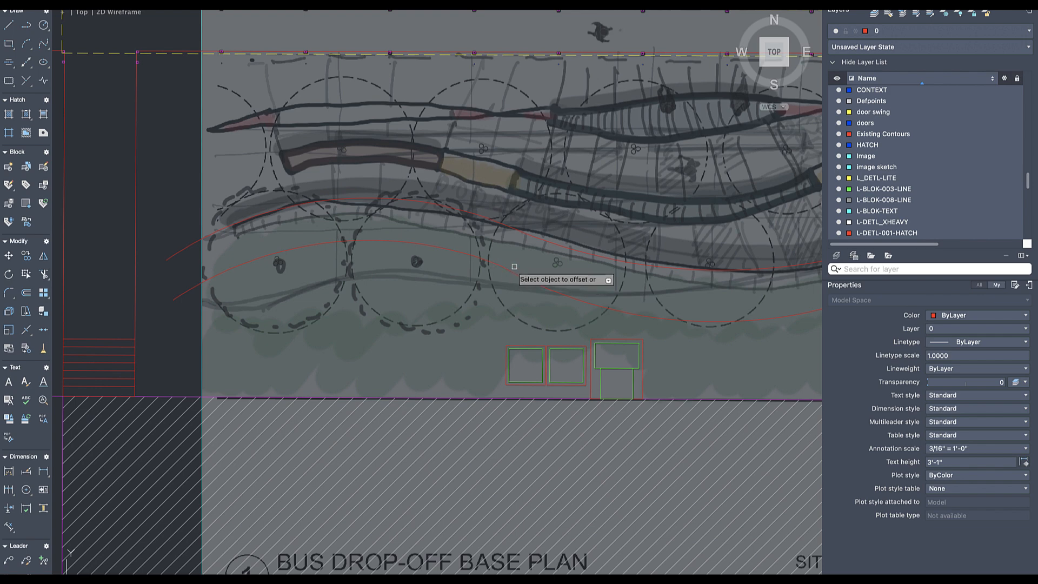
left_click(490, 306)
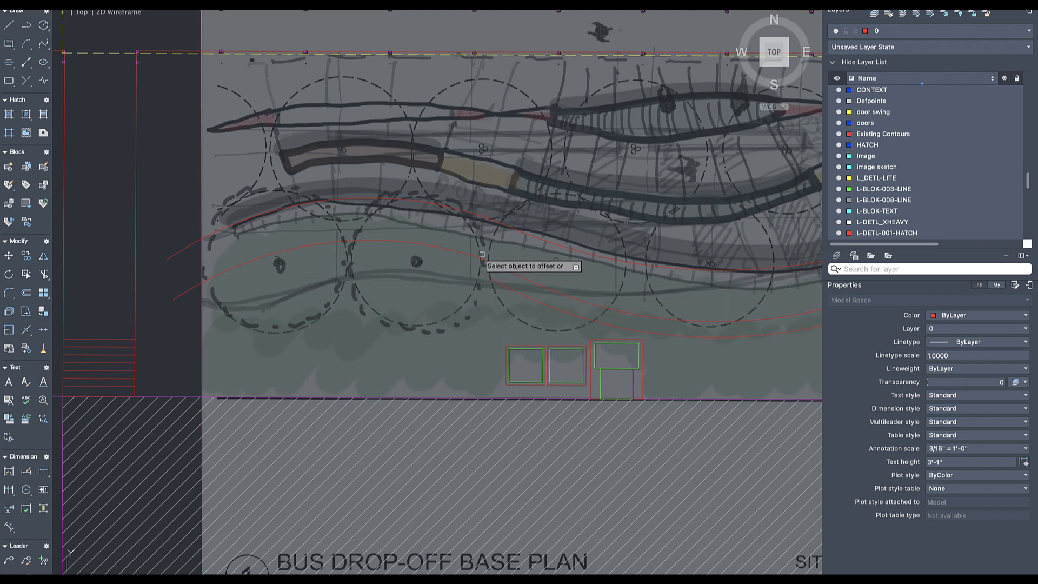
scroll(486, 285, "up", 10)
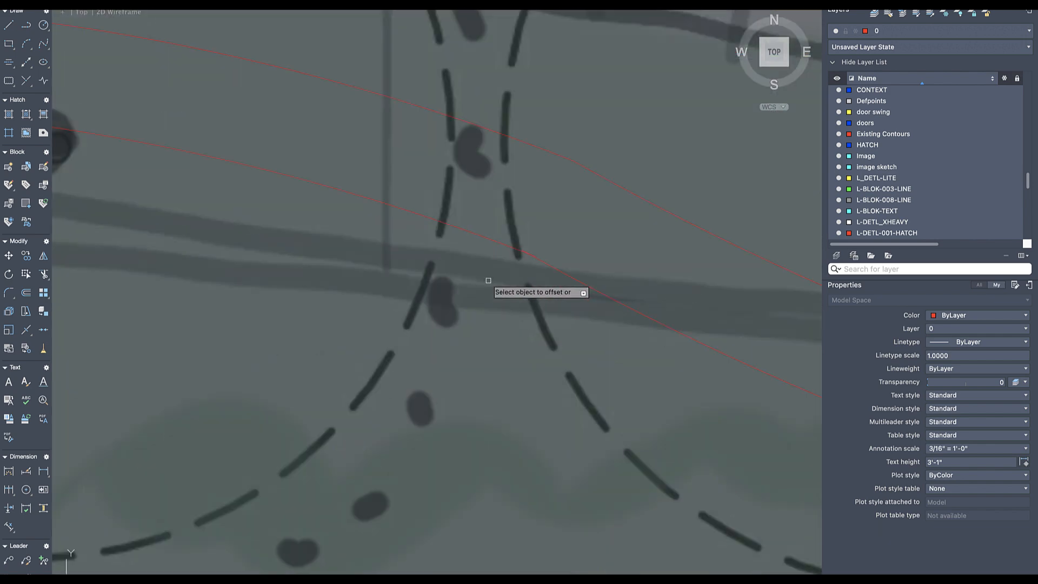
middle_click_drag(653, 181, 586, 196)
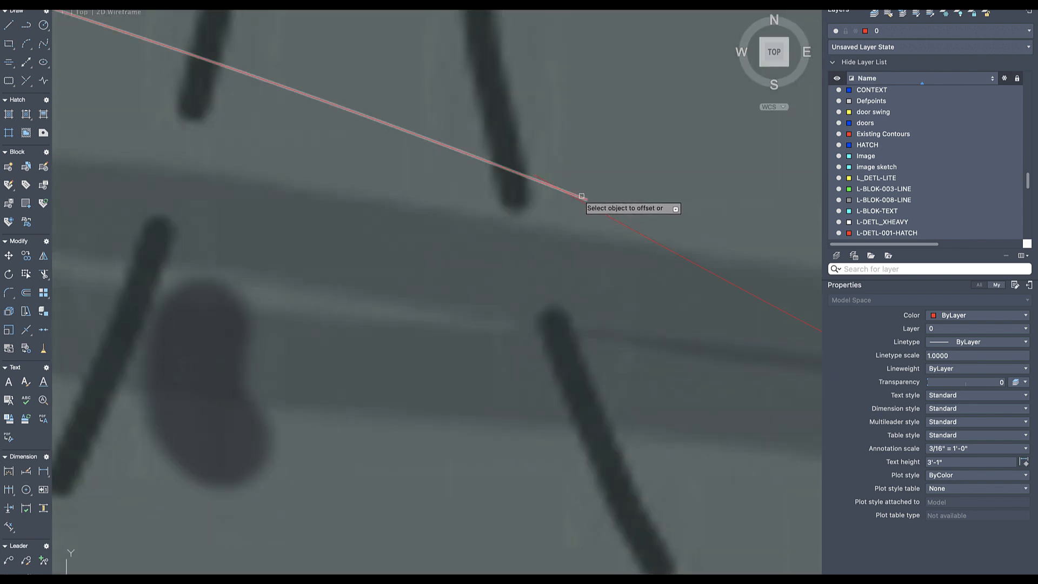
scroll(581, 197, "down", 5)
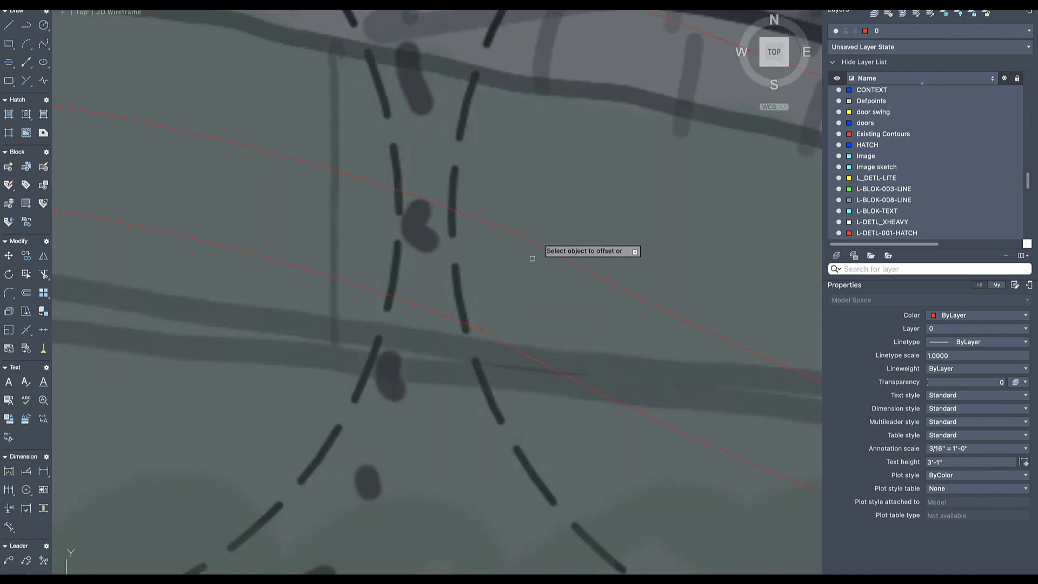
- Offset the trial curve's two arcs to the north and erase those offset copies
left_click(498, 223)
left_click(502, 170)
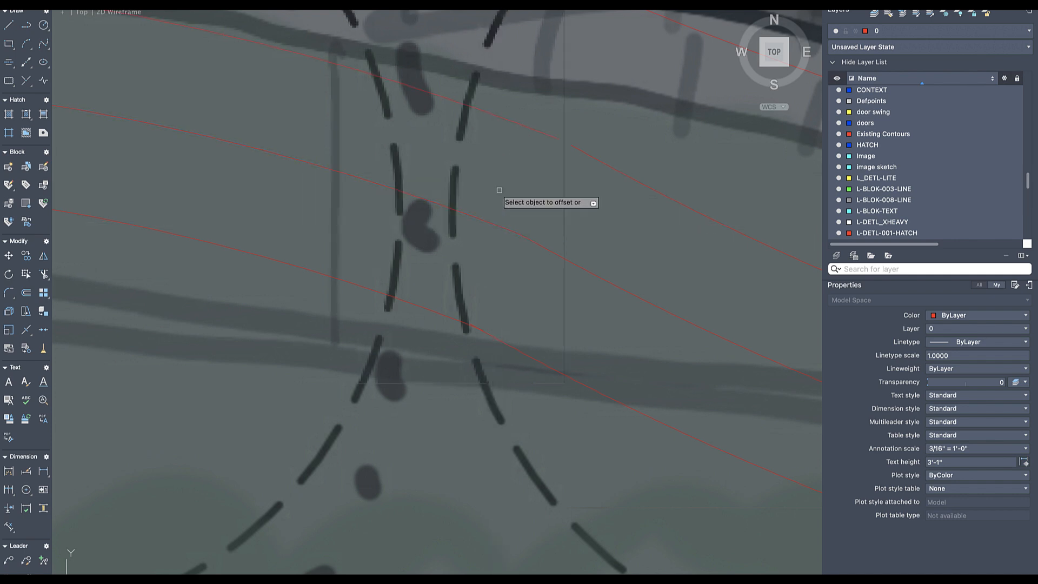
left_click(588, 138)
left_click(525, 164)
key("Delete")
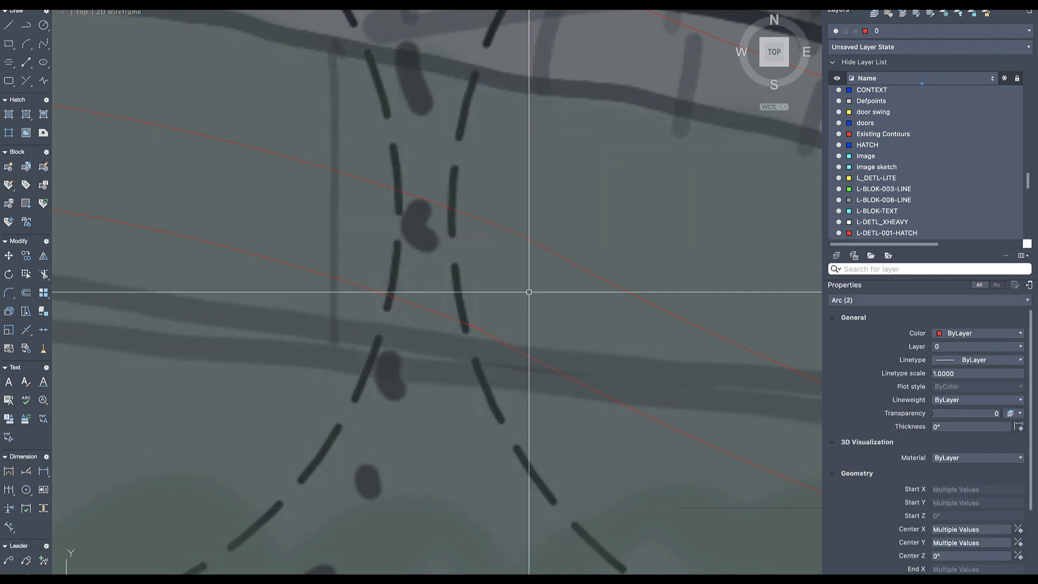
- Erase the offset copies south of the trial curve
left_click(499, 304)
left_click(442, 351)
type("e")
key("Return")
scroll(465, 291, "down", 10)
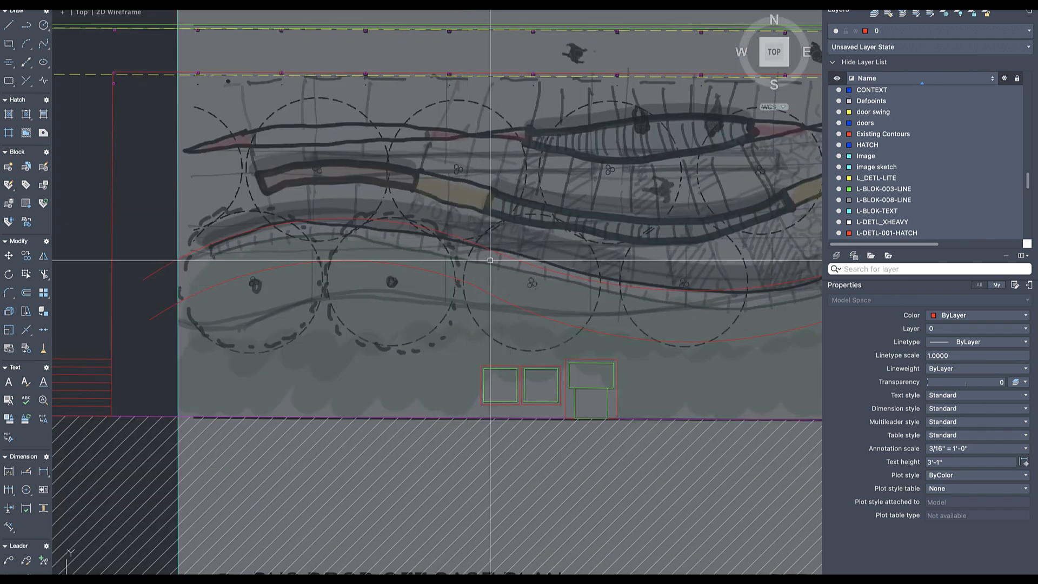
- Offset the two arcs tracing the lowest wall to the north
scroll(492, 252, "up", 5)
type("o")
key("Return")
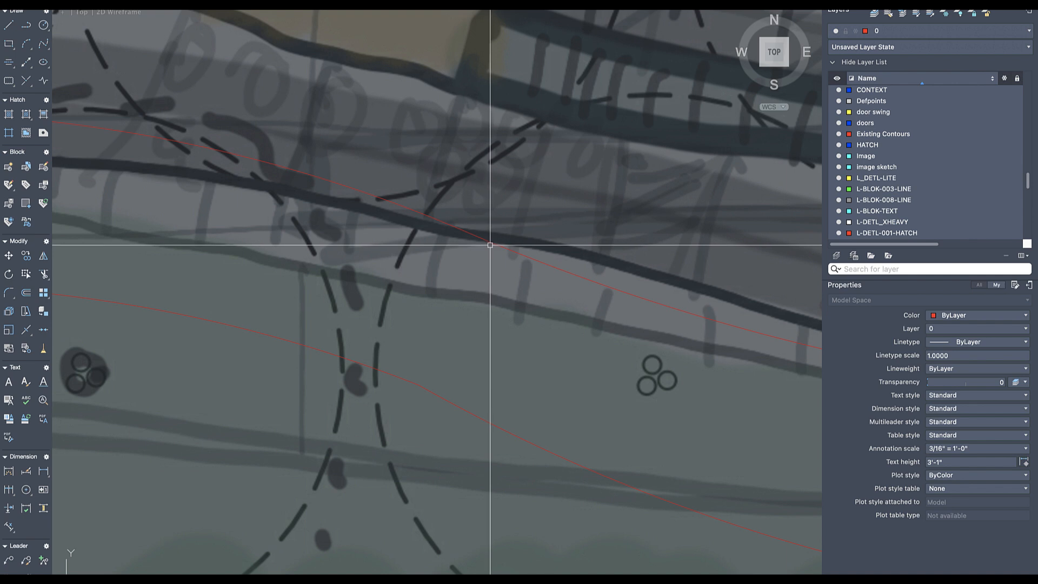
left_click(490, 242)
left_click(511, 196)
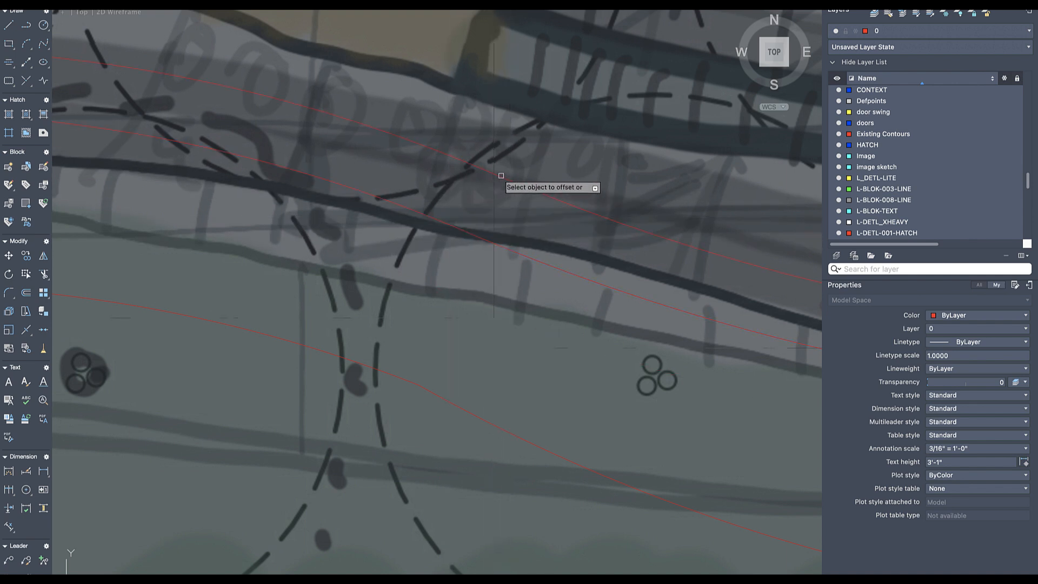
- Offset the lowest wall's two arcs to the south and inspect where the selected offset copies meet
scroll(478, 175, "up", 5)
scroll(432, 329, "down", 5)
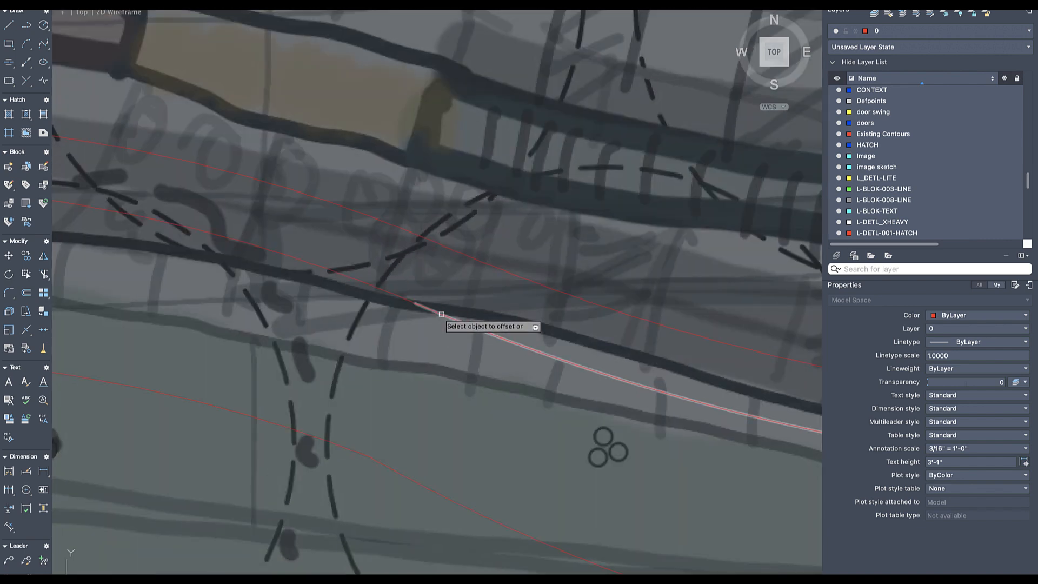
left_click(441, 314)
left_click(421, 344)
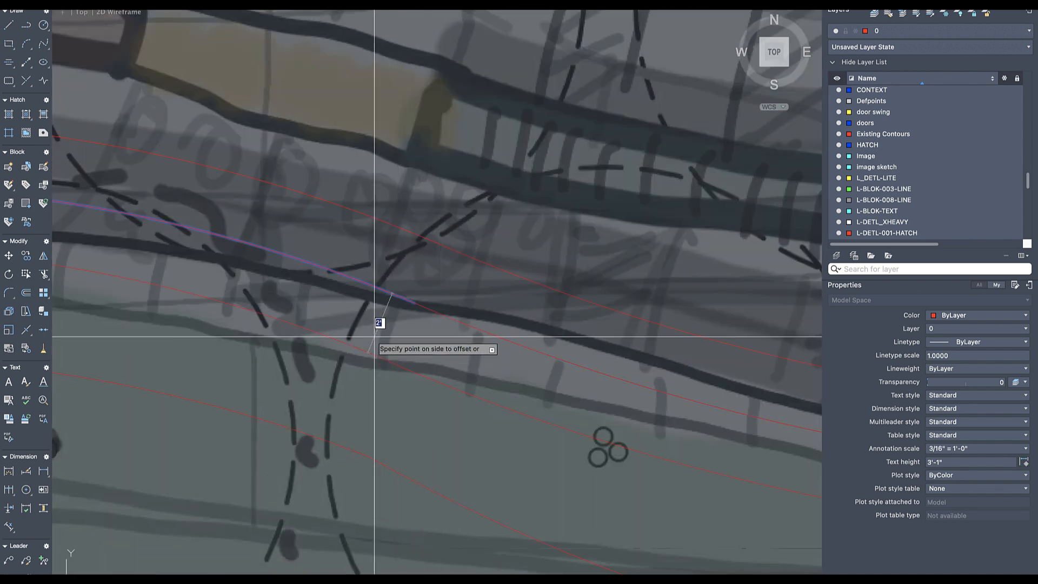
left_click(390, 361)
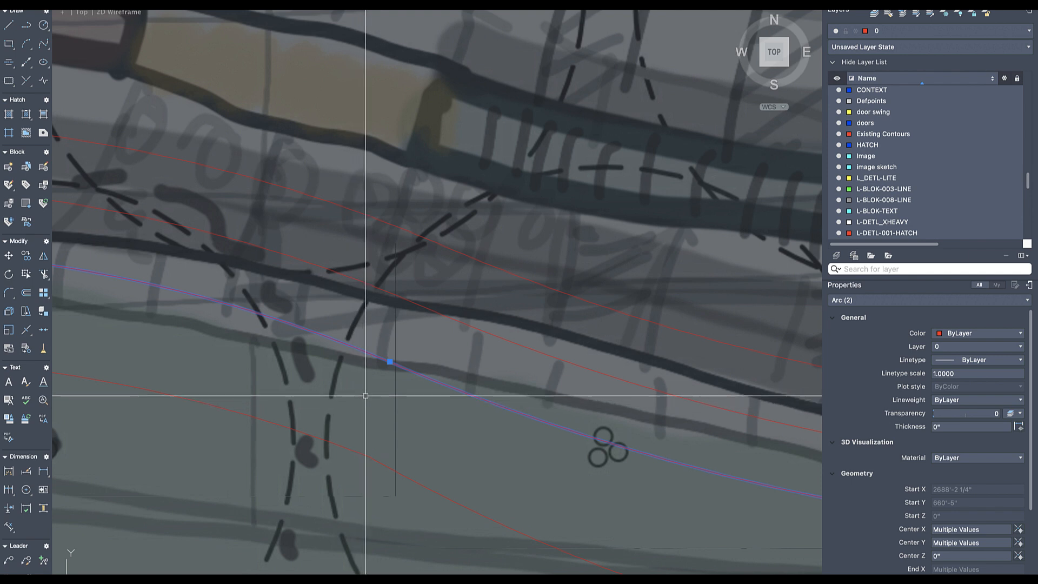
scroll(373, 383, "up", 10)
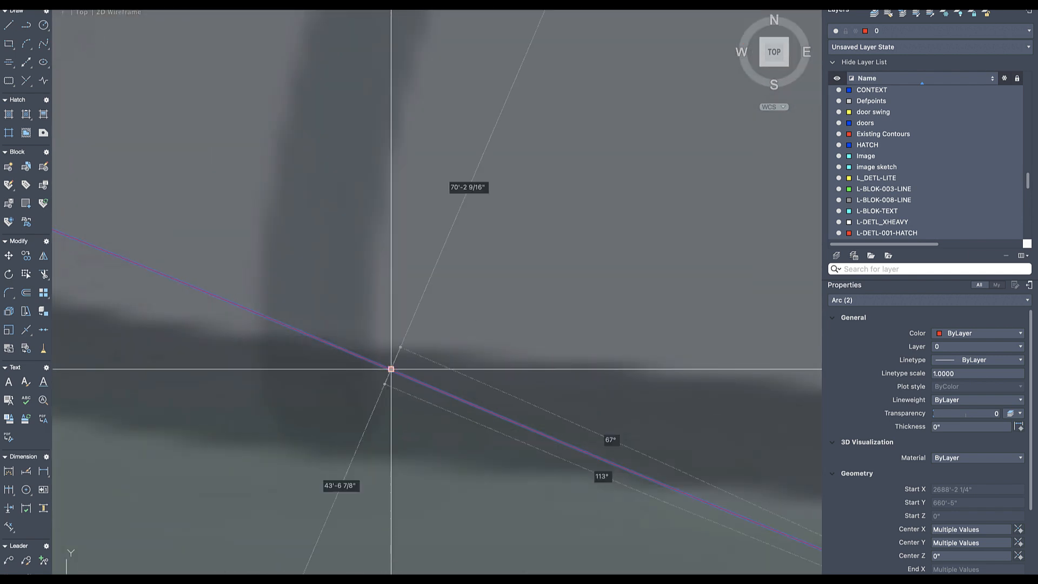
key("Escape")
scroll(463, 293, "down", 10)
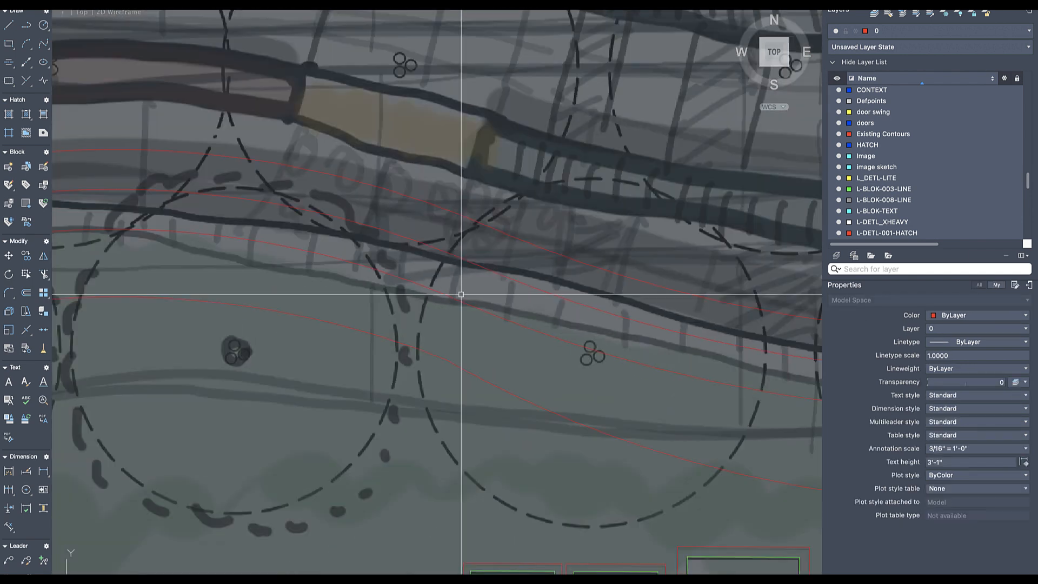
- Erase the lowest wall's traced arcs, the trial curve and all remaining offset copies
left_click(464, 293)
left_click(382, 384)
key("Delete")
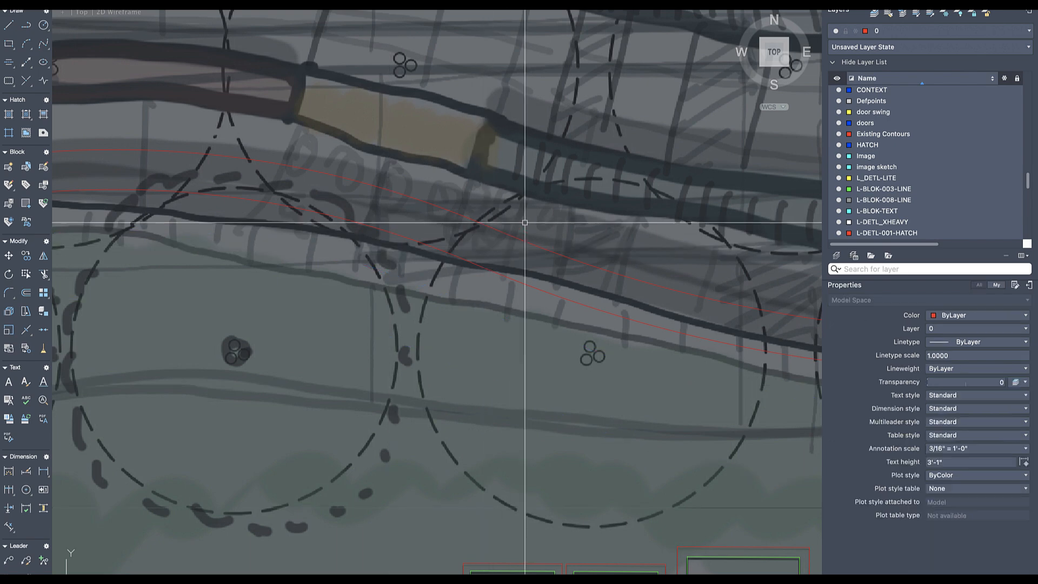
left_click(525, 223)
left_click(416, 333)
- Retrace the lowest wall with a three-point arc from west of the image, ending about 20.5 ft beyond its second point
scroll(416, 332, "down", 5)
scroll(413, 285, "up", 3)
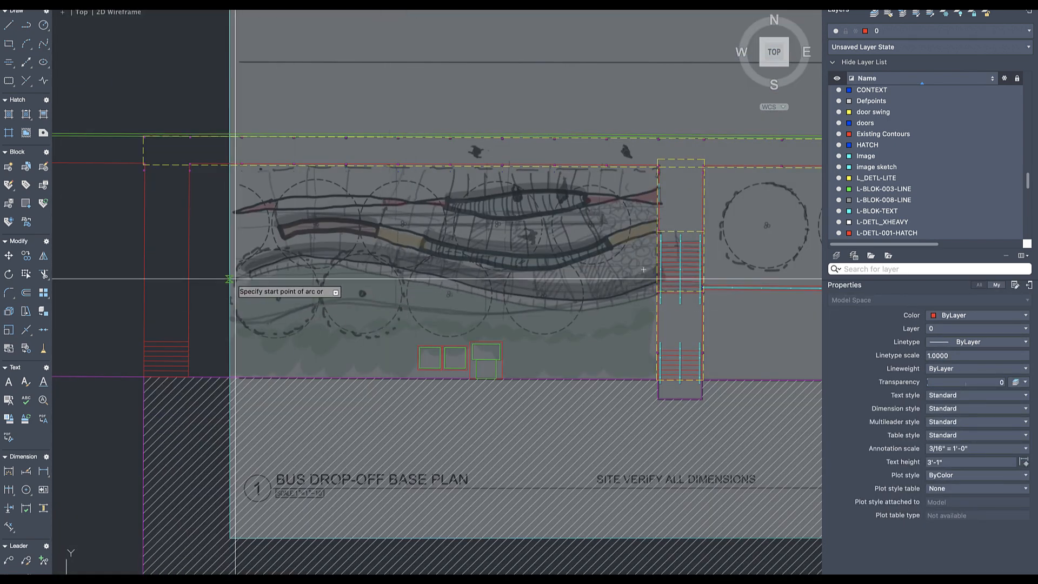
scroll(232, 279, "up", 4)
left_click(196, 307)
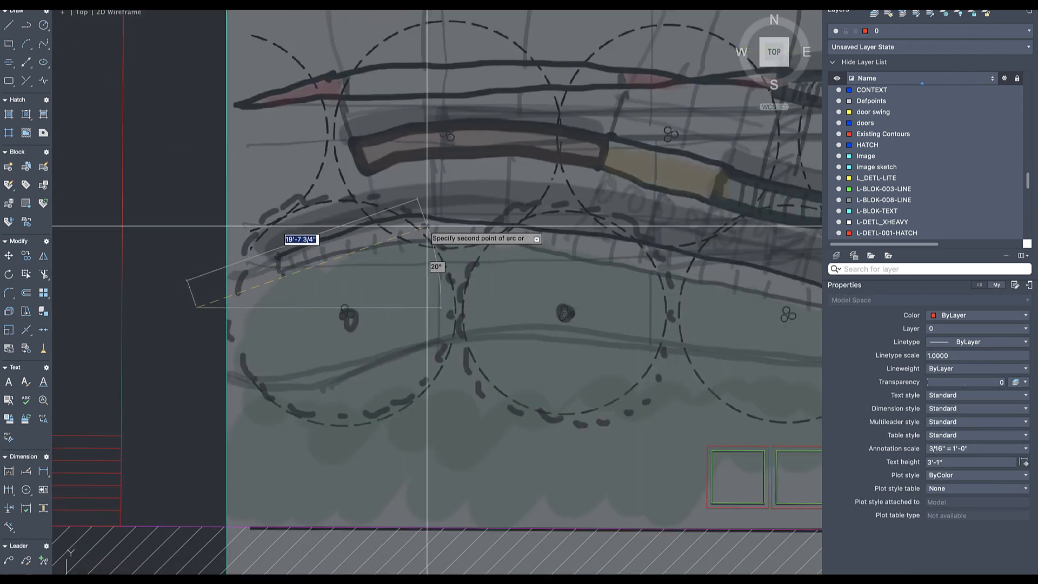
left_click(478, 222)
scroll(598, 250, "down", 5)
scroll(582, 250, "up", 5)
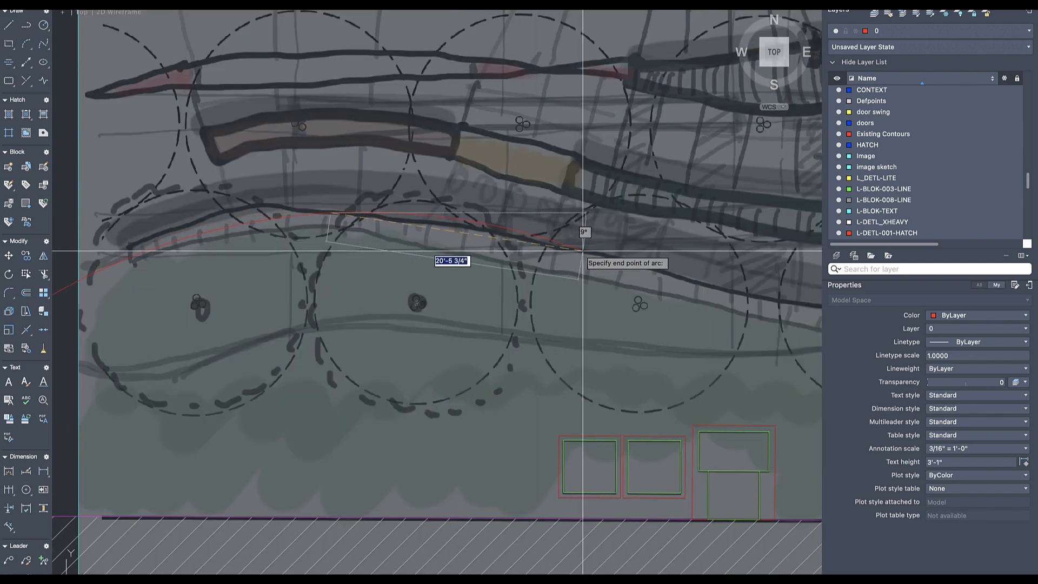
mouse_move(640, 300)
middle_mouse_down()
mouse_move(507, 283)
mouse_move(381, 284)
middle_mouse_up()
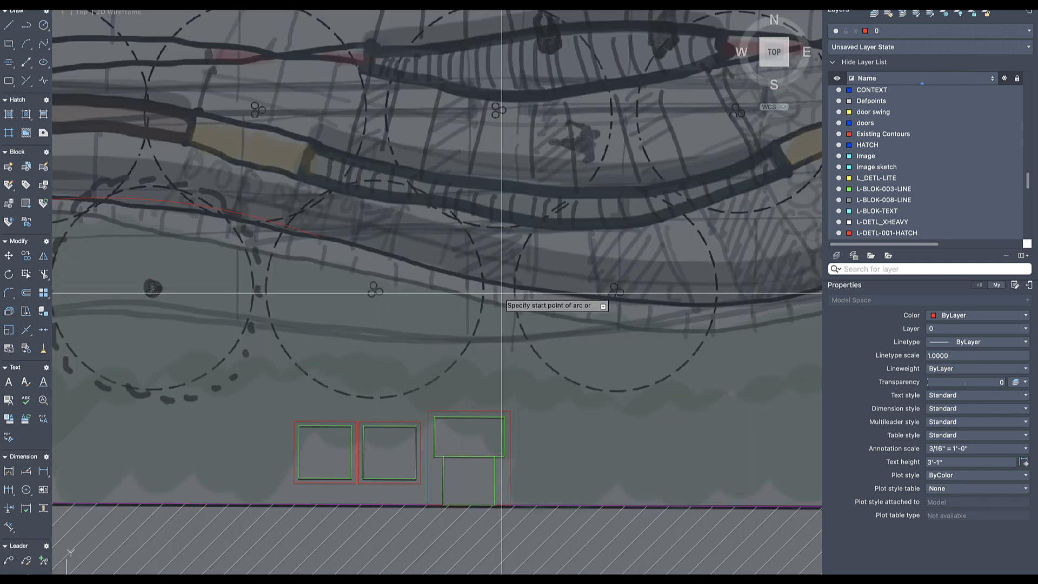
- Continue the lowest wall from that arc's end with a tangent arc spanning about 48 ft to the staircase
scroll(373, 308, "down", 3)
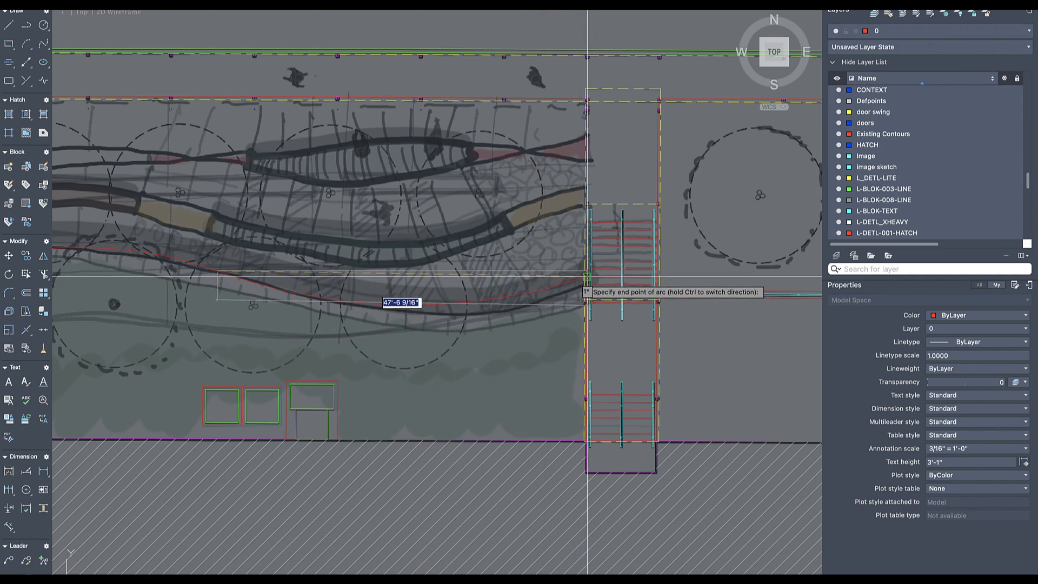
scroll(587, 277, "up", 5)
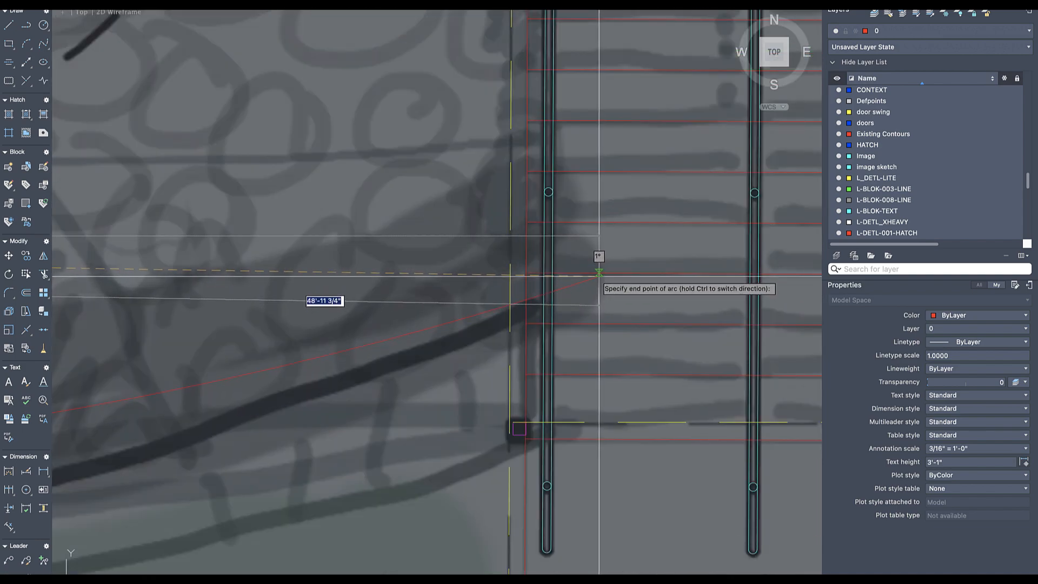
scroll(599, 273, "down", 3)
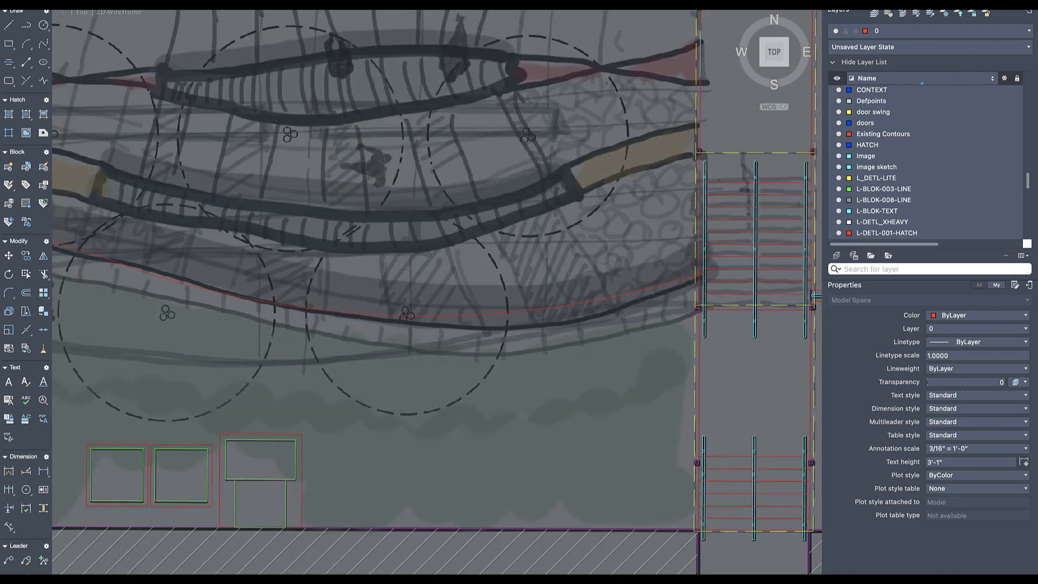
scroll(414, 321, "down", 3)
scroll(414, 322, "up", 4)
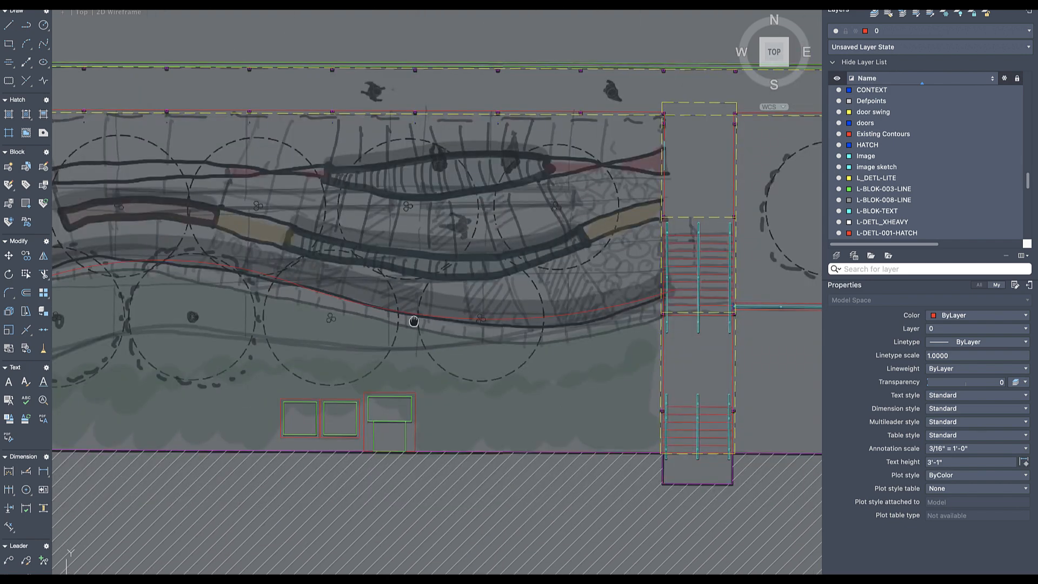
- Trace the middle curved wall with three connected arcs, the last spanning about 19 ft into the staircase, and check them by selecting all three
middle_click_drag(413, 321, 496, 343)
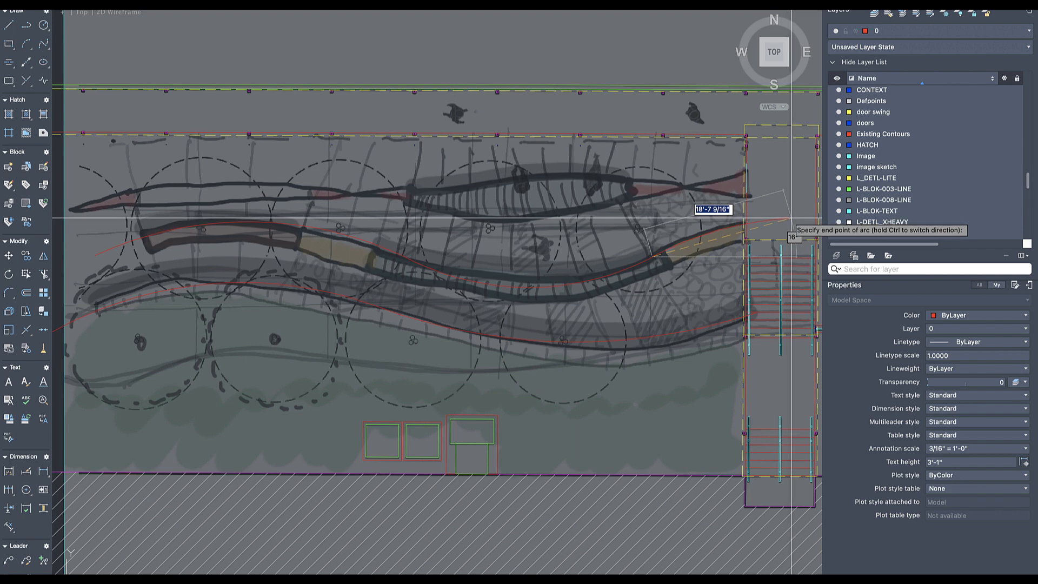
middle_click_drag(790, 218, 705, 223)
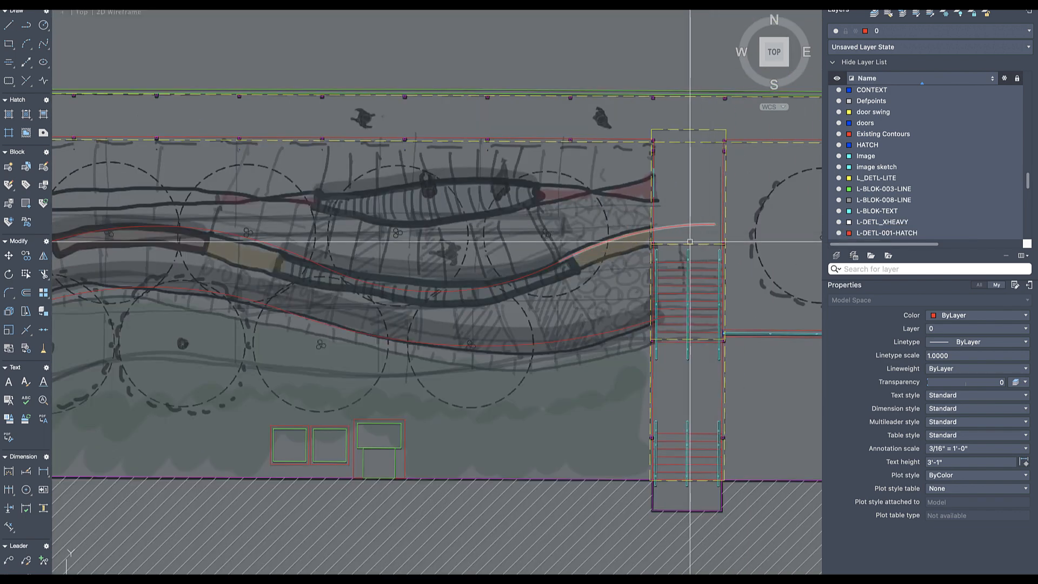
scroll(690, 242, "down", 3)
left_click(588, 293)
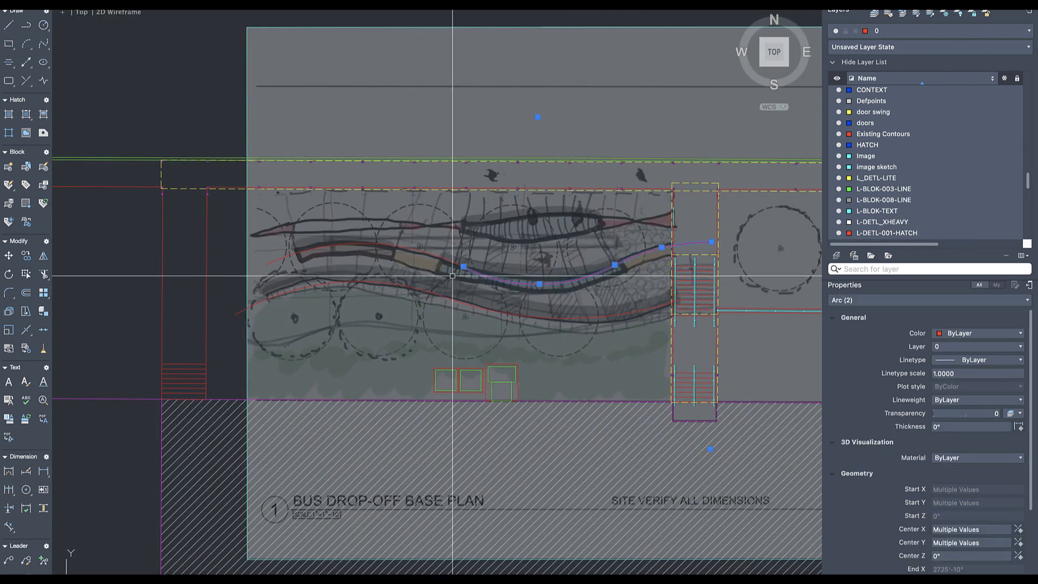
left_click(437, 282)
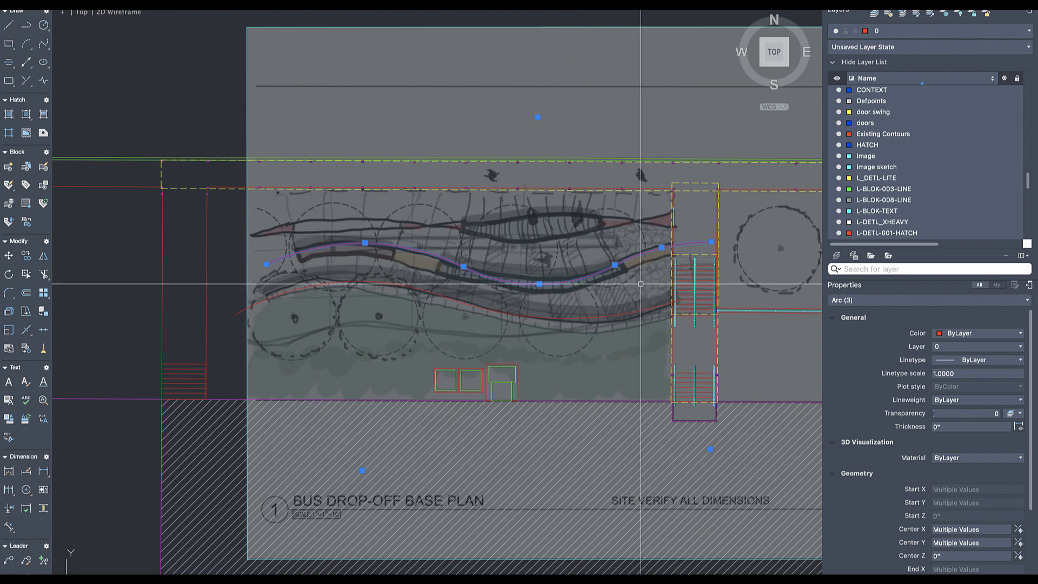
key("Escape")
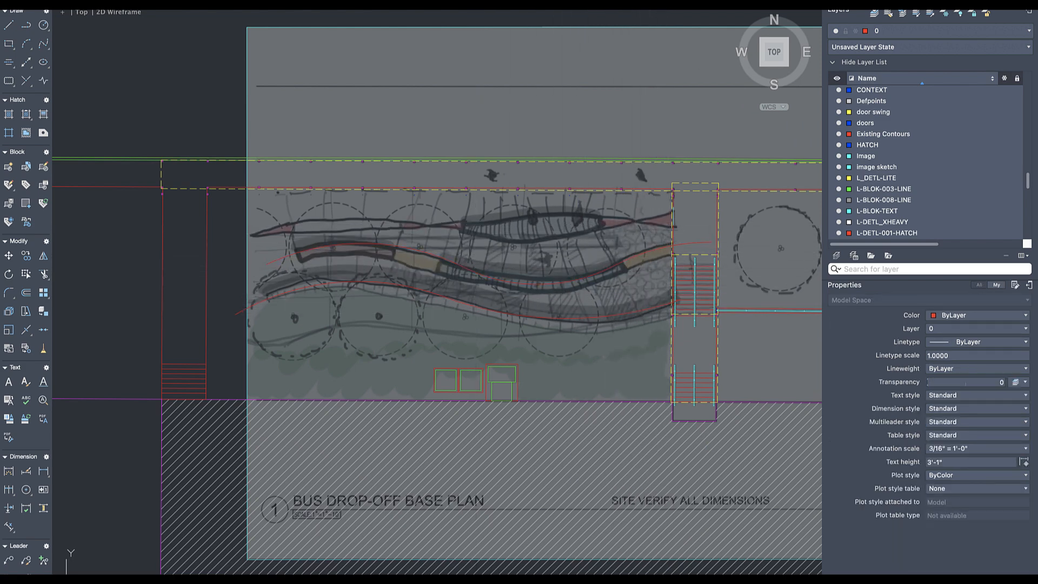
- Draw a straight line between the middle wall's lowest curve and a point north of the road edge
scroll(622, 246, "up", 8)
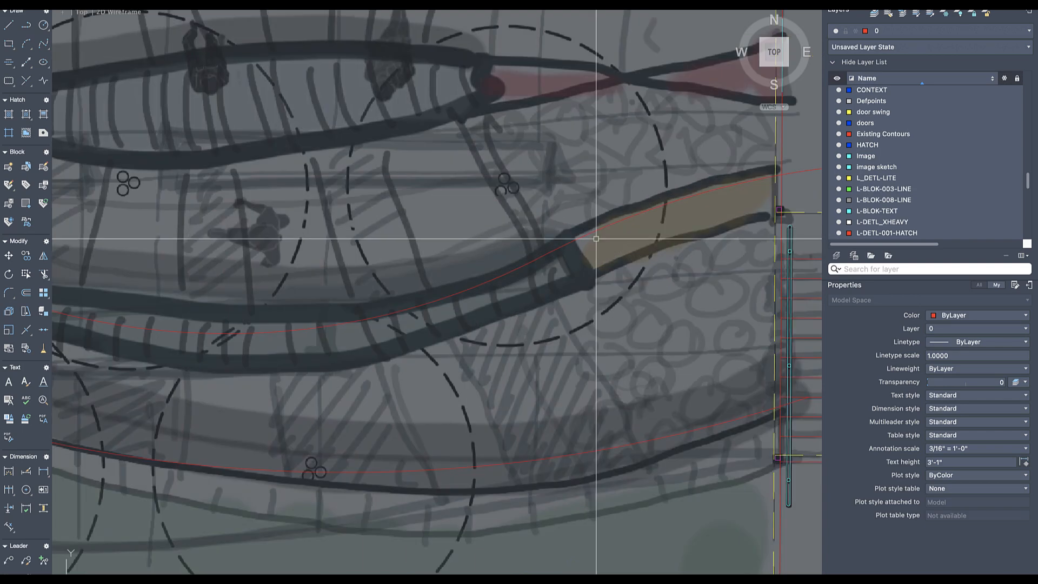
scroll(541, 241, "down", 6)
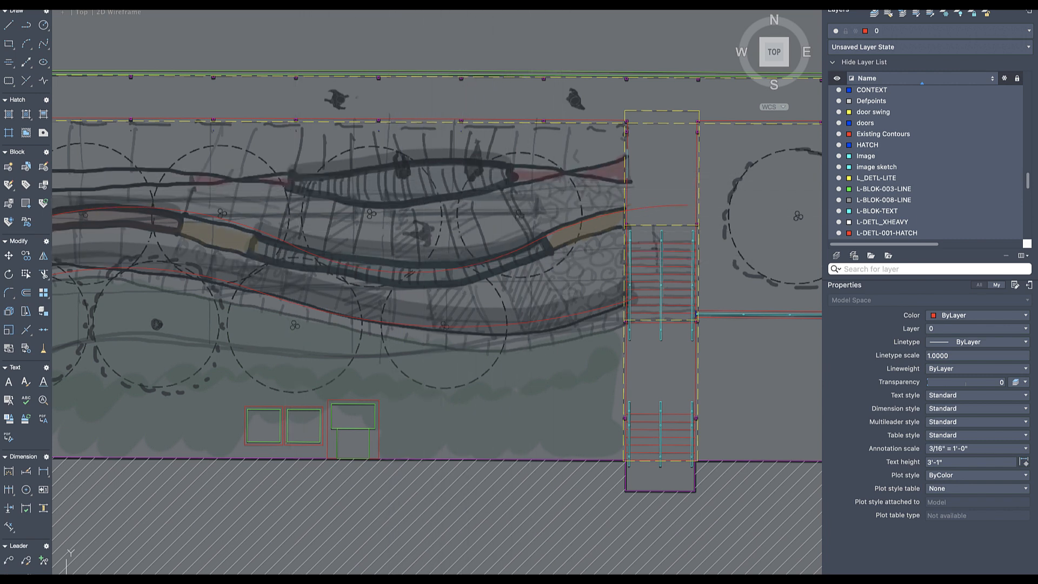
type("l")
key("Return")
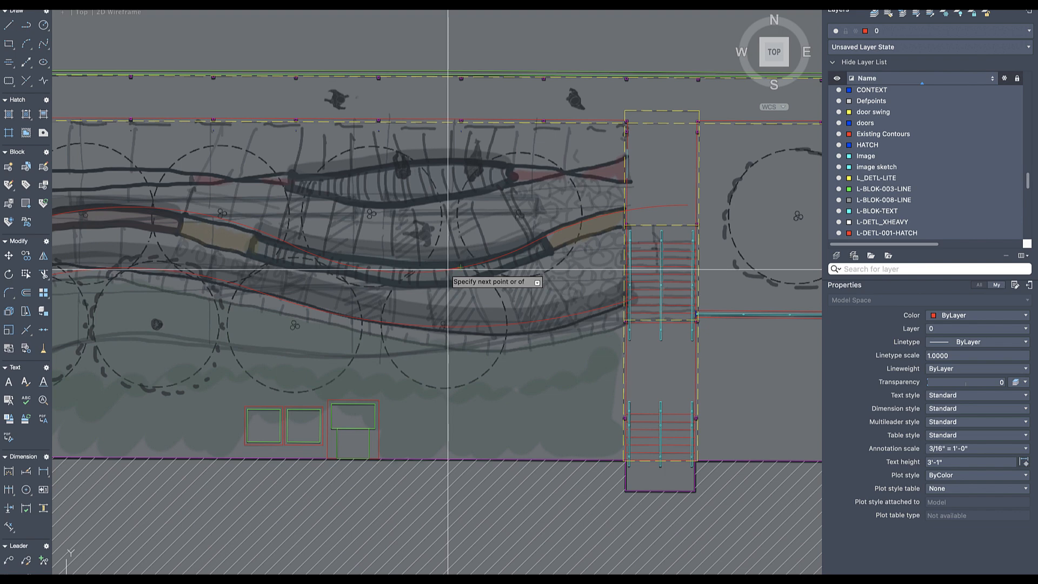
scroll(448, 269, "down", 2)
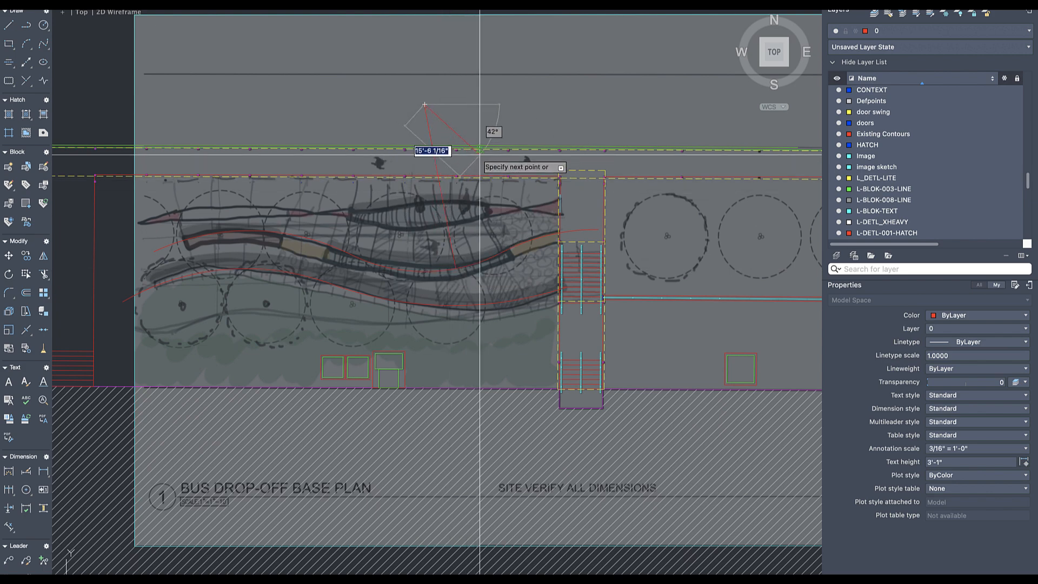
scroll(483, 258, "up", 5)
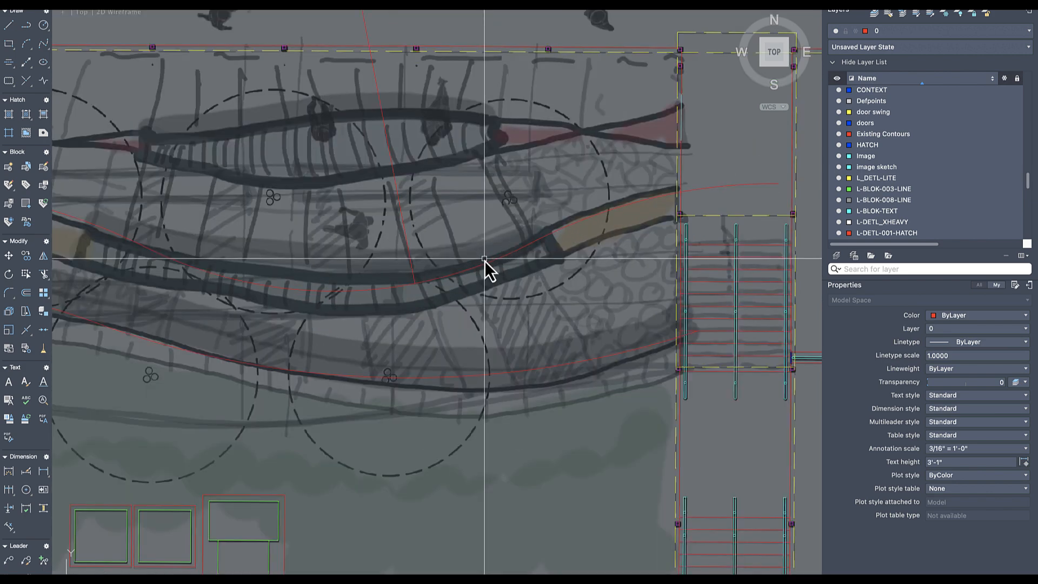
- Draw a second straight line from the middle wall's curve, just west of the yellow segment near the staircase, to the first line's north end
left_click(530, 242)
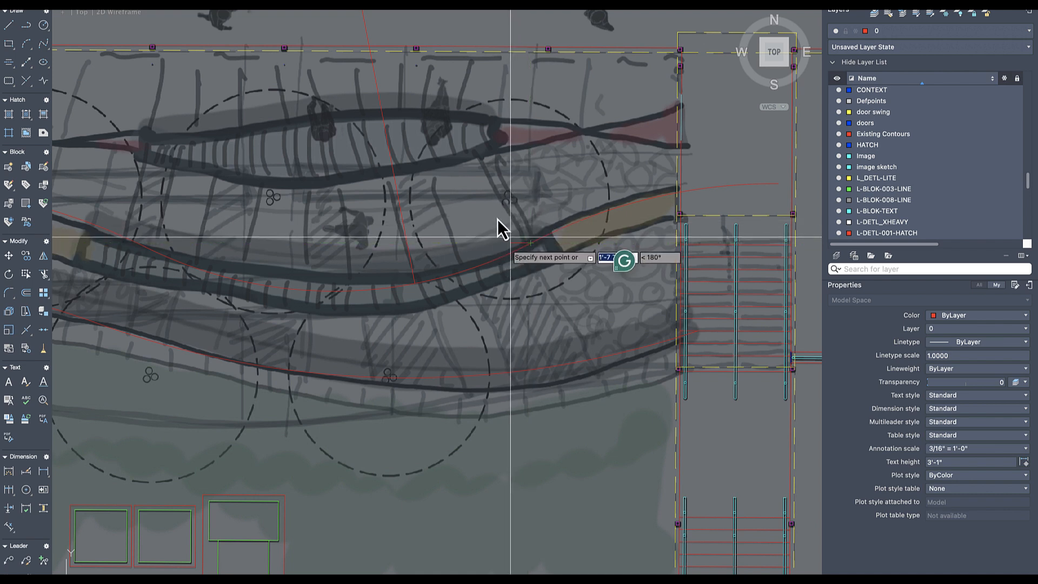
left_click(513, 173)
key("Escape")
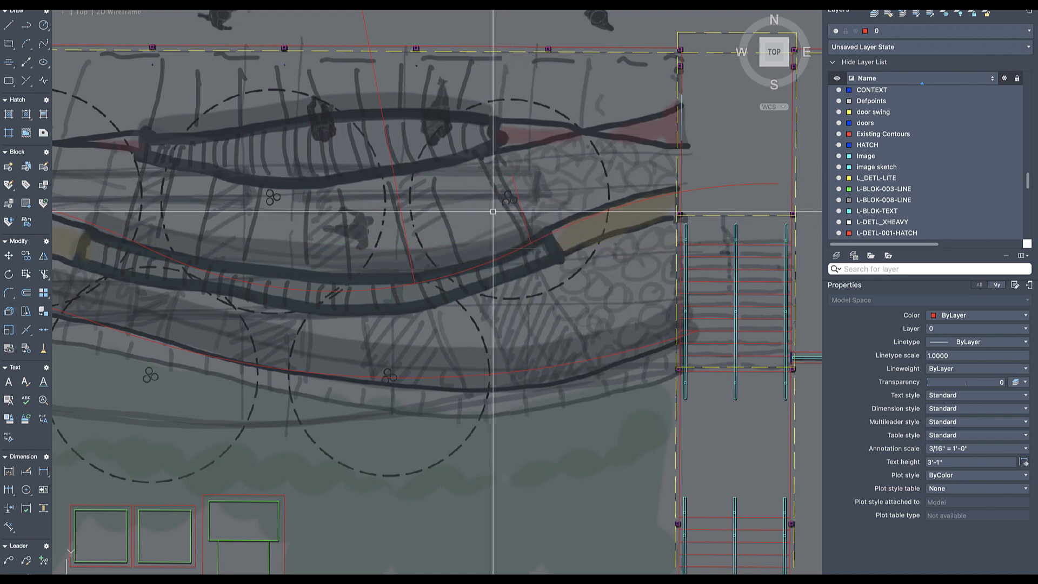
left_click(517, 191)
key("space")
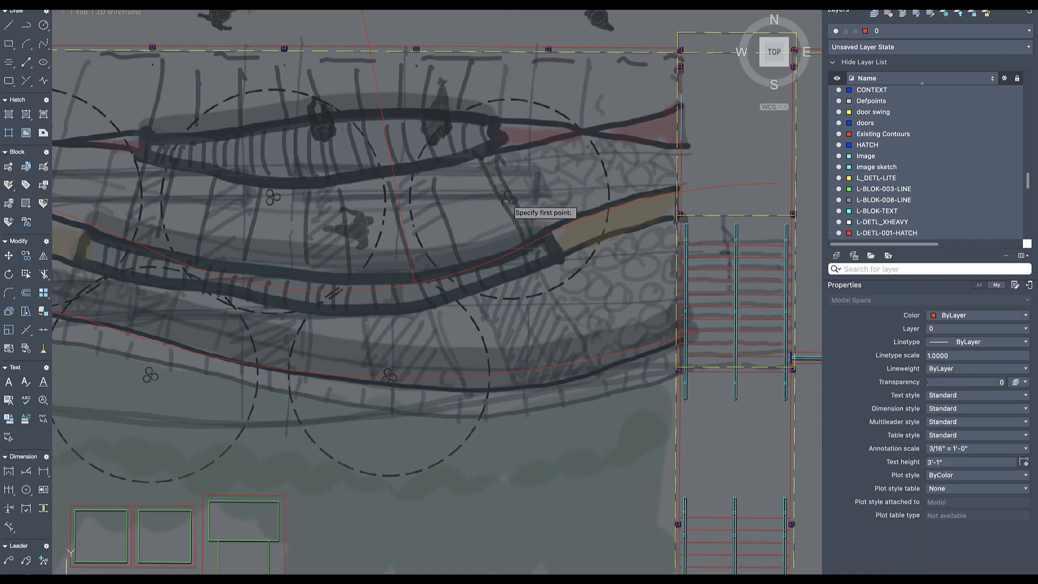
left_click(531, 242)
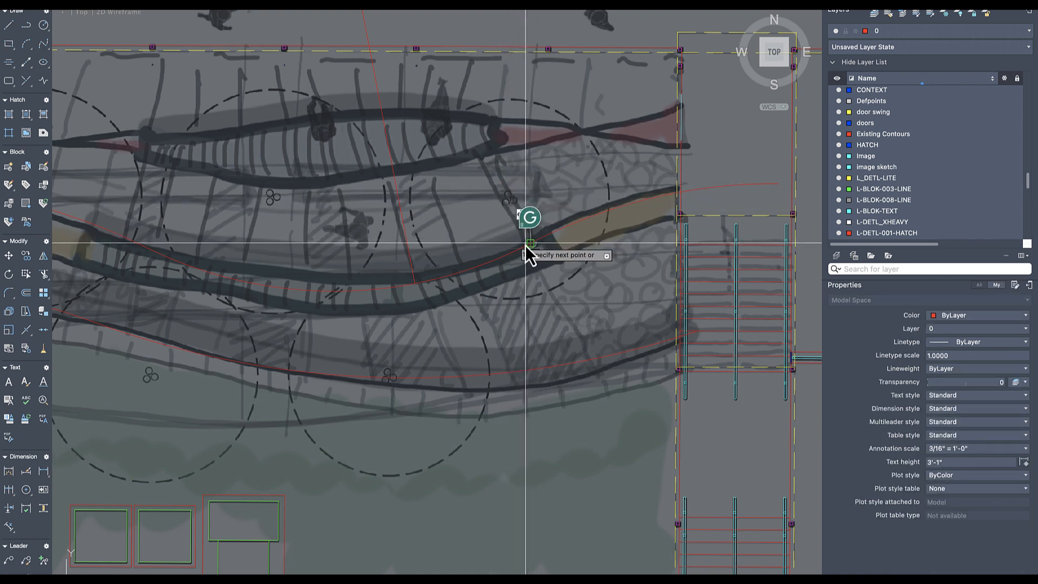
left_click(480, 265)
key("super+z")
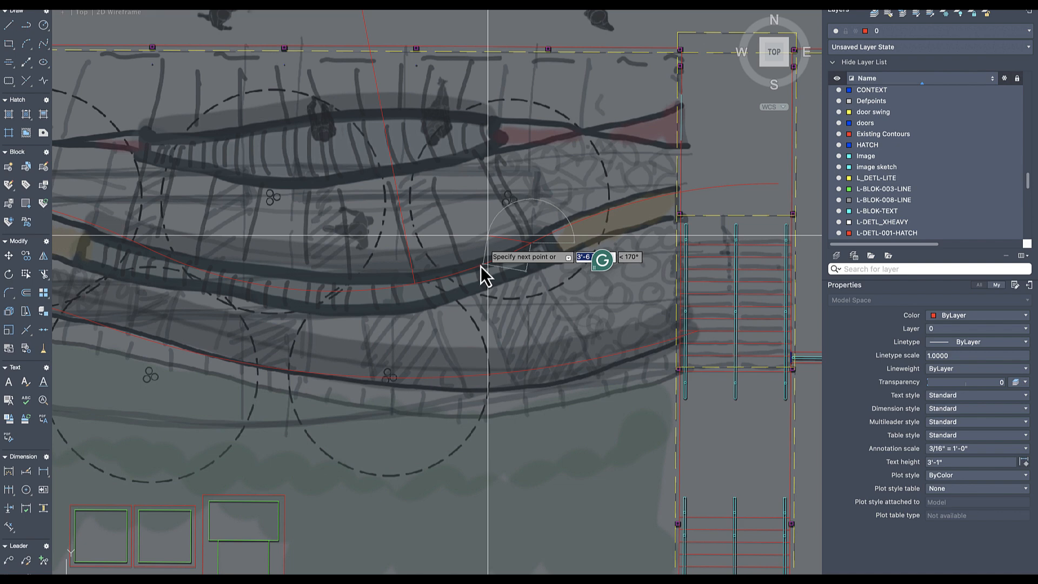
scroll(486, 149, "down", 5)
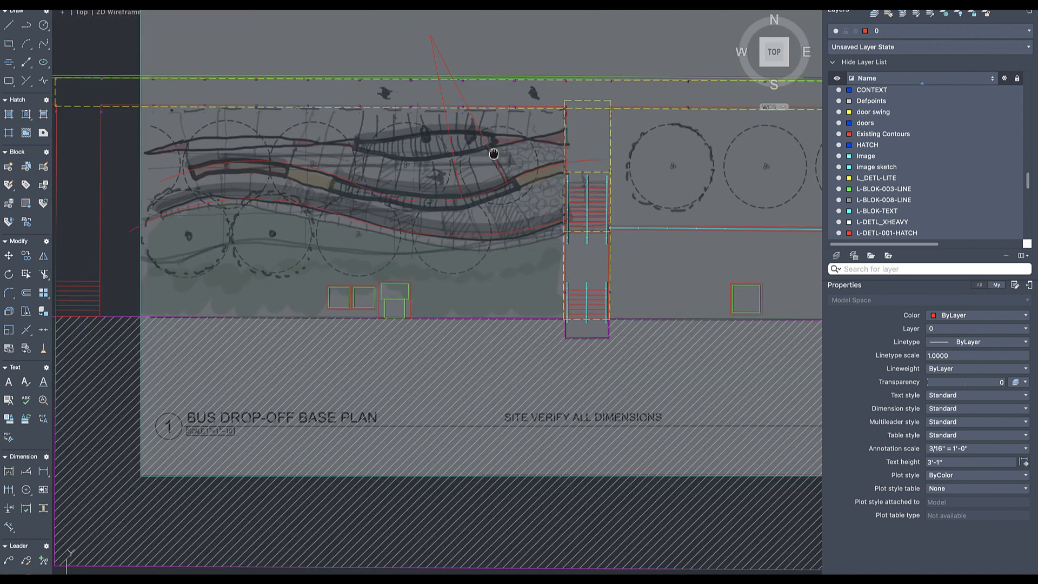
scroll(489, 178, "up", 5)
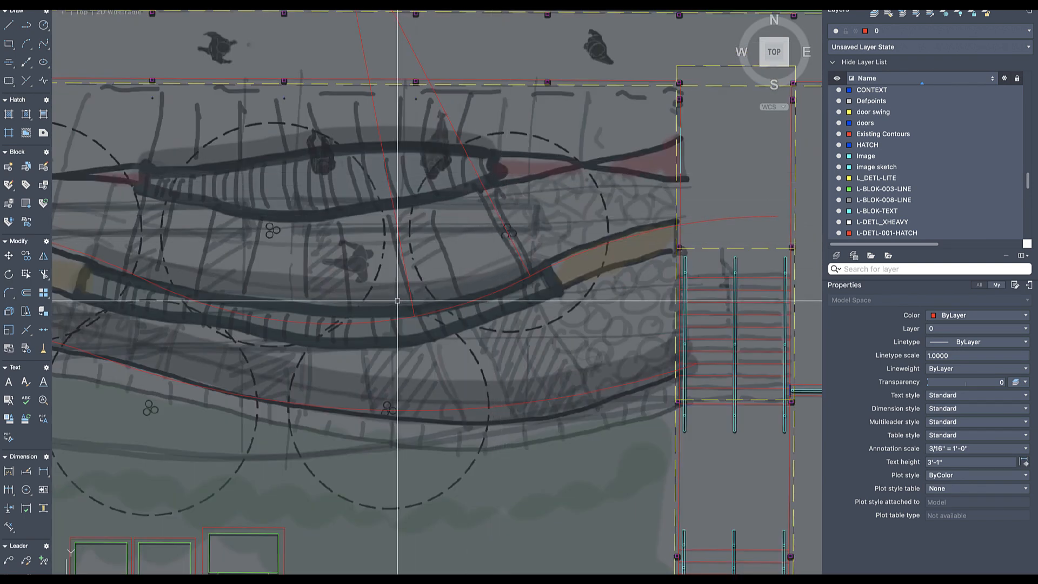
- Draw a third straight line from the middle wall's western stretch to the same north point, completing the fan of paving lines
scroll(343, 314, "down", 4)
scroll(343, 313, "up", 2)
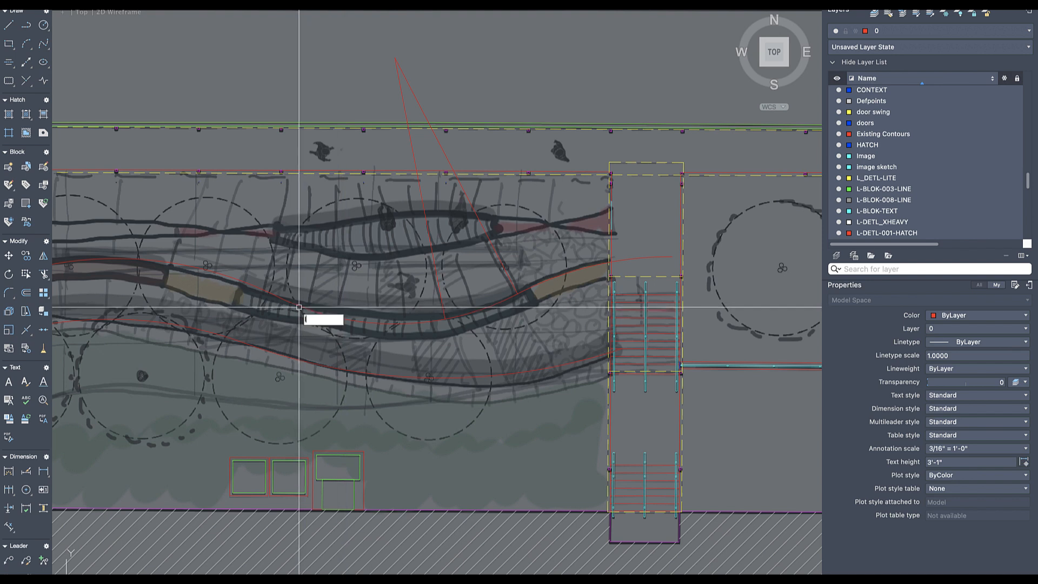
type("l")
key("Return")
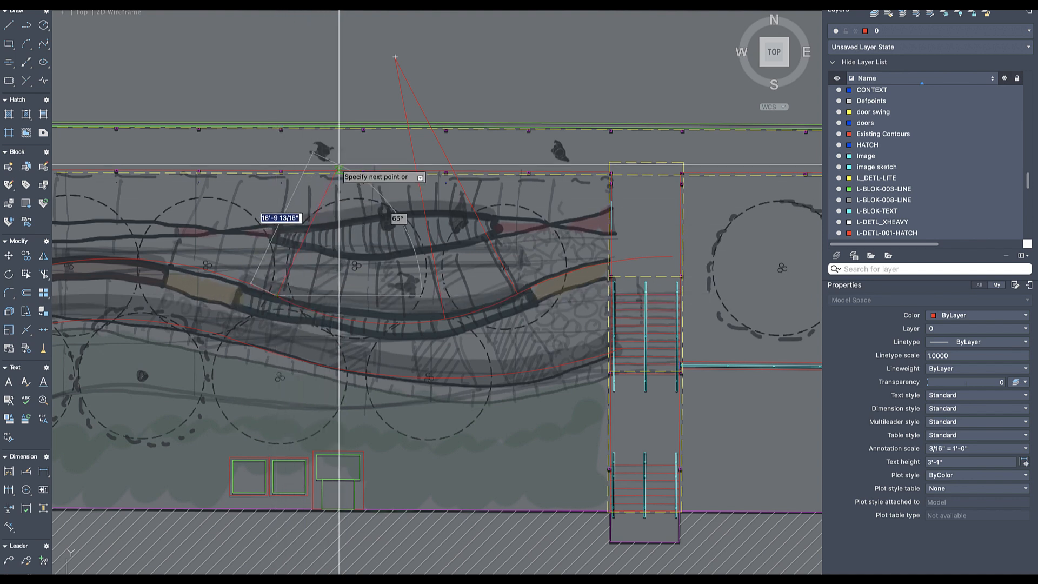
key("Escape")
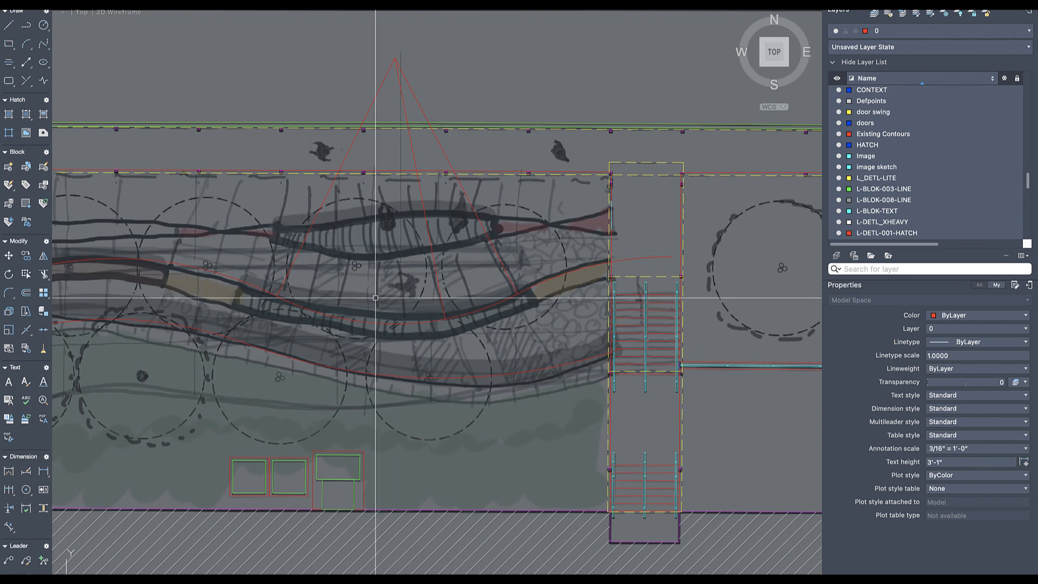
- Trim the three converging lines out of the dashed strip along the road
scroll(403, 281, "down", 6)
scroll(448, 275, "up", 2)
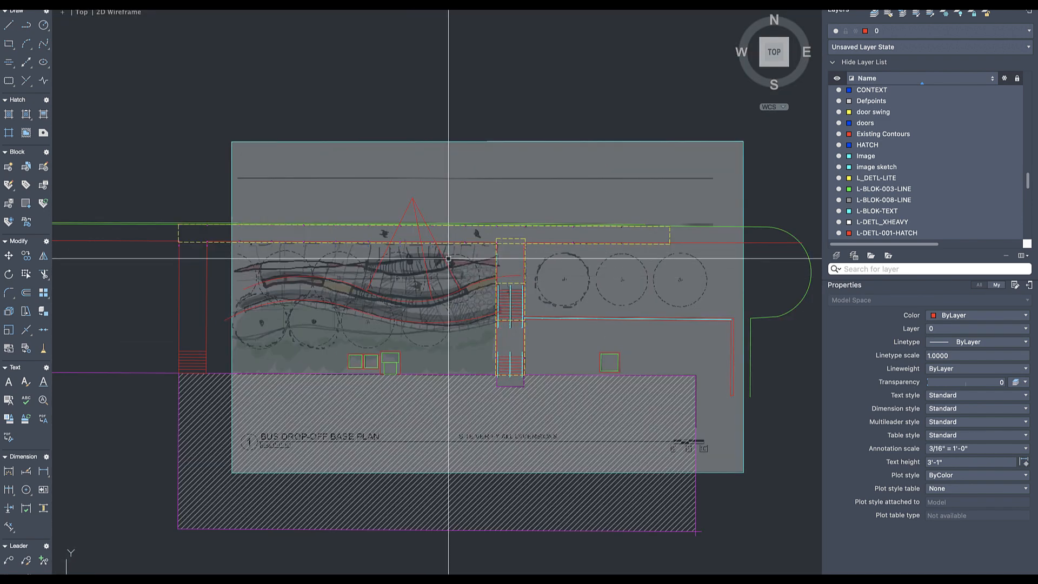
scroll(424, 246, "up", 6)
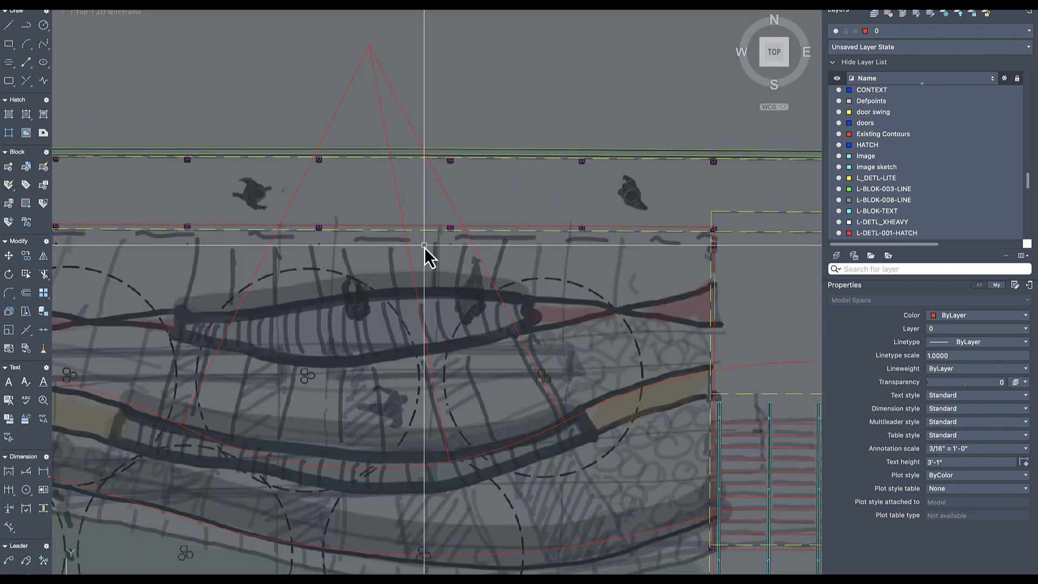
type("tr")
key("Return")
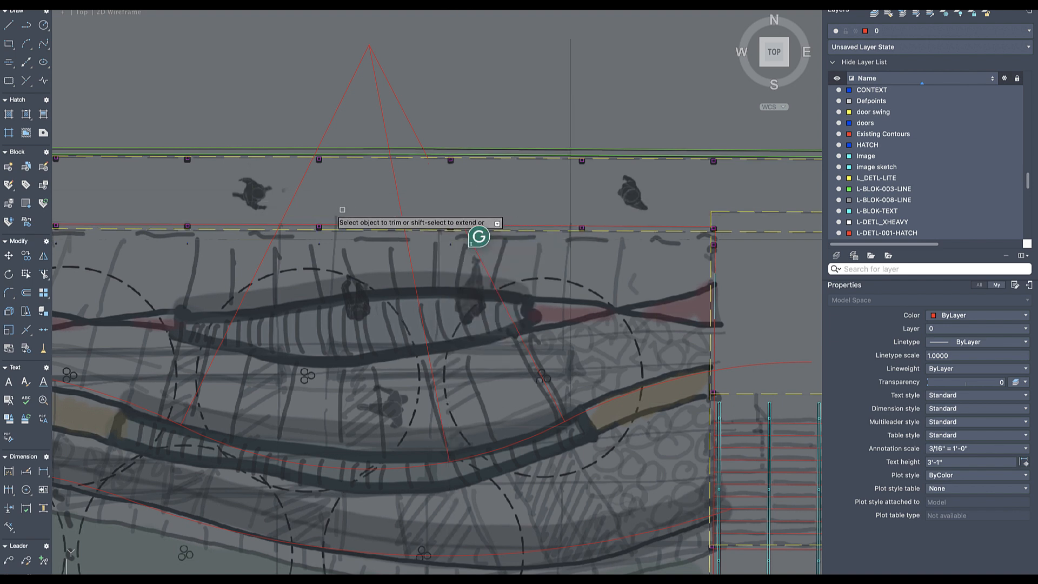
left_click(454, 196)
left_click(249, 198)
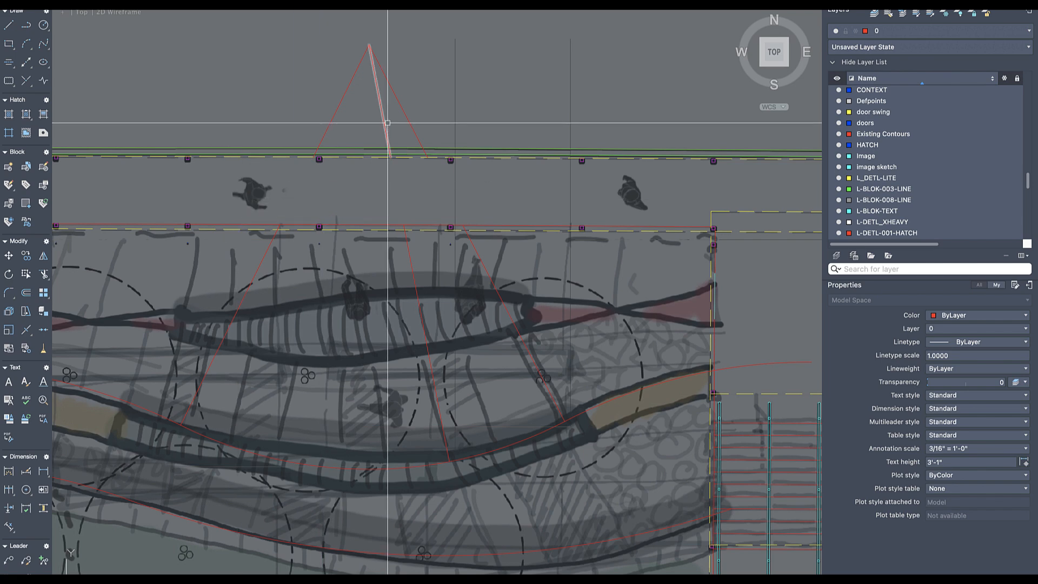
- Erase the leftover pieces of the three converging lines north of the road edge
left_click(449, 65)
left_click(311, 88)
type("e")
key("Return")
- Return to the first zigzag design in the site plan and turn off the image sketch layer
scroll(346, 186, "down", 8)
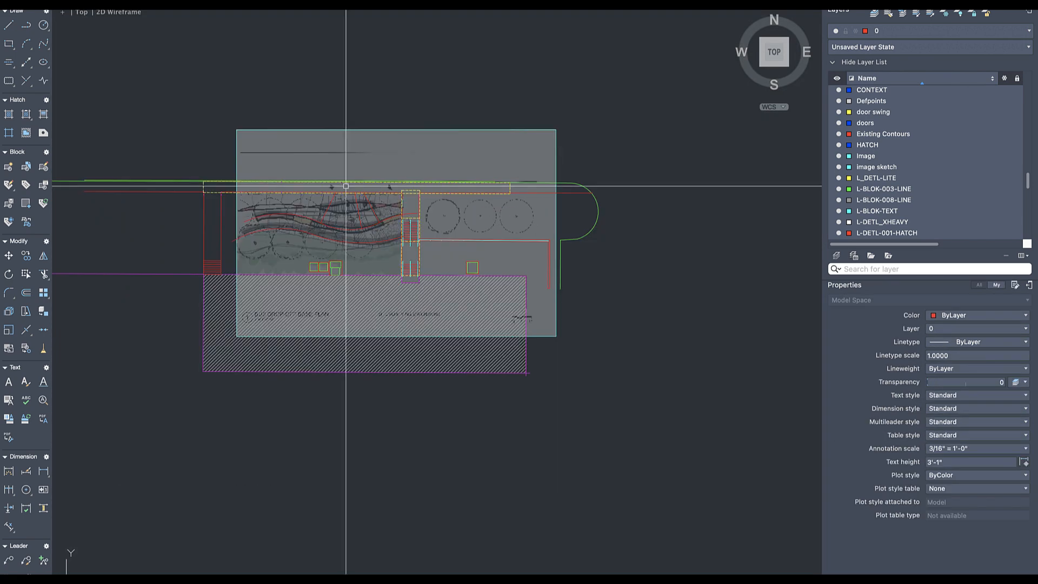
scroll(346, 186, "down", 8)
scroll(346, 200, "up", 4)
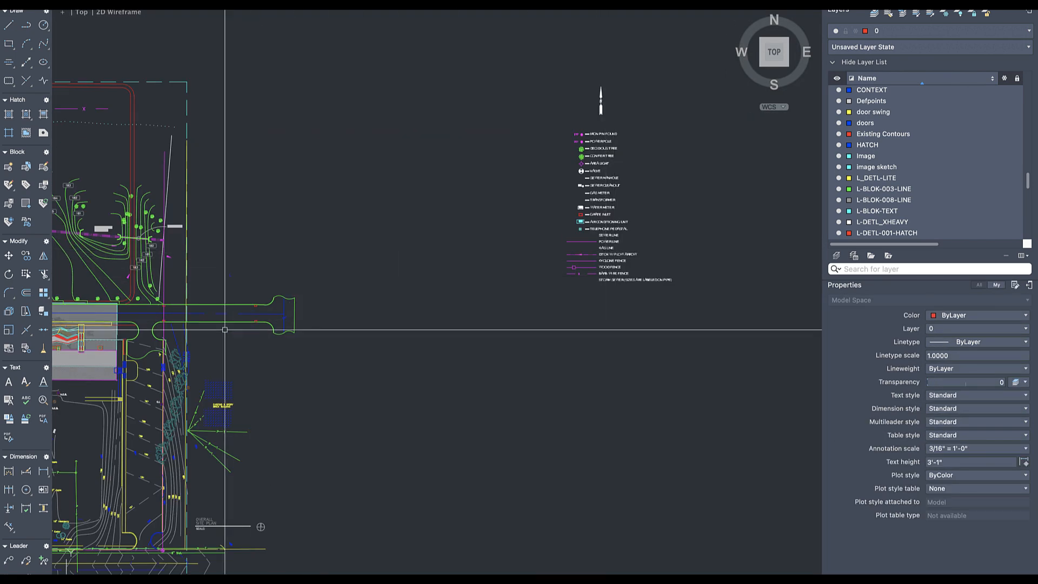
scroll(210, 330, "up", 3)
middle_click_drag(211, 331, 470, 322)
scroll(186, 339, "up", 7)
middle_click_drag(162, 320, 296, 312)
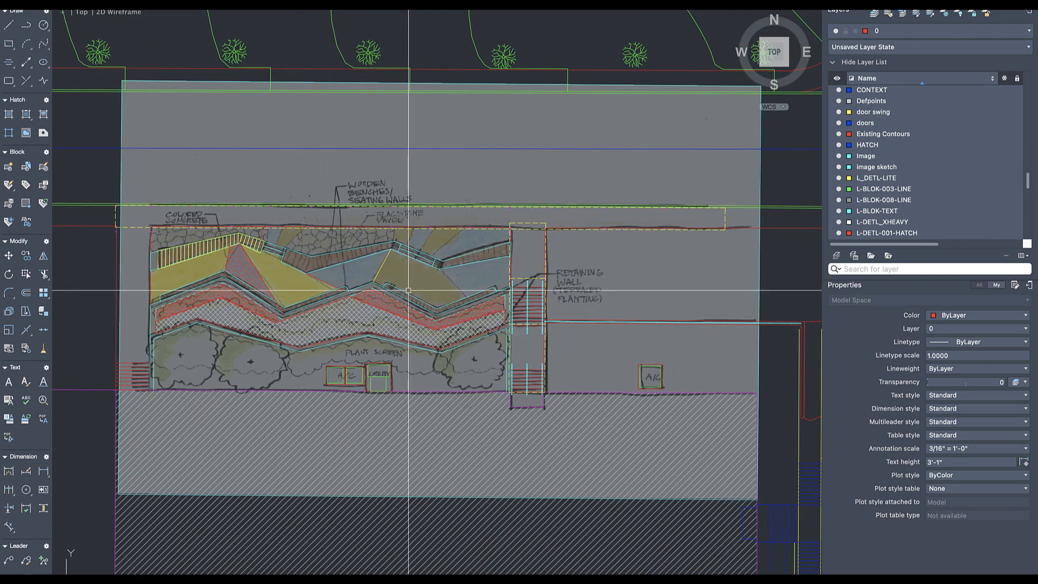
left_click(841, 170)
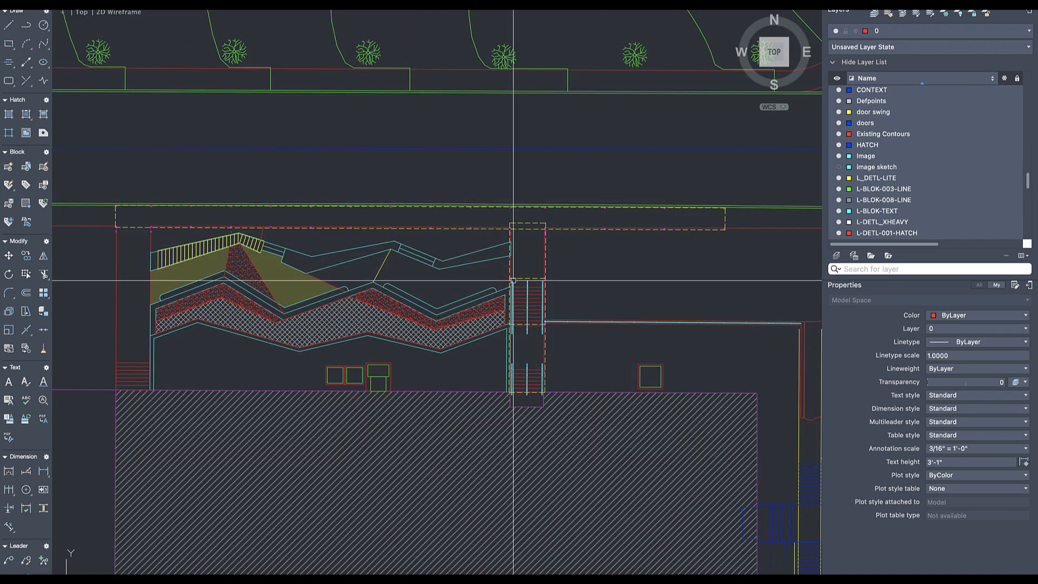
- Examine the second design's curved walls and fanned paving lines on the separate base plan without the sketch
scroll(430, 307, "down", 8)
middle_click_drag(480, 335, 294, 310)
scroll(292, 308, "down", 5)
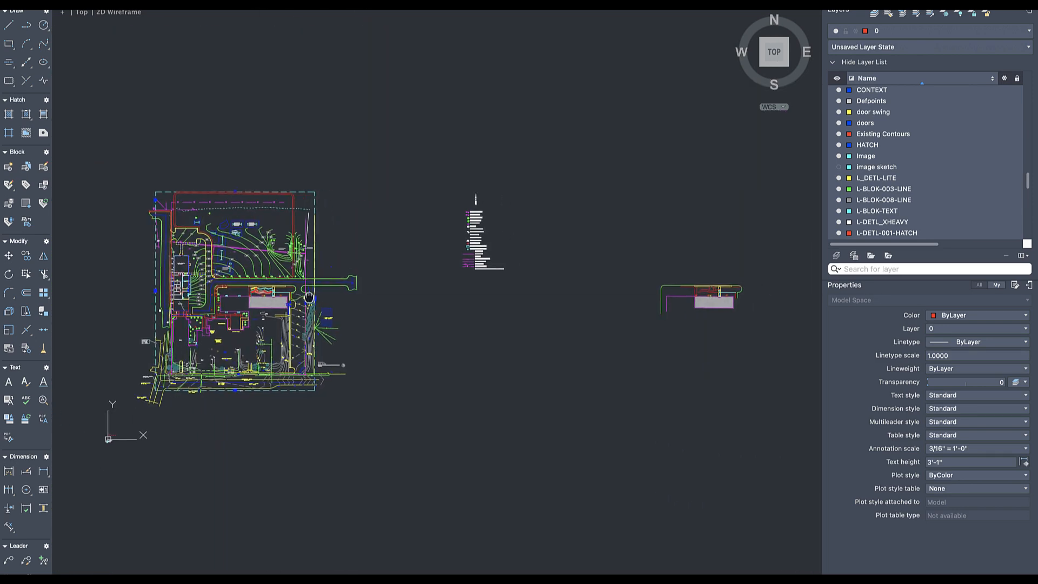
scroll(508, 294, "up", 3)
middle_click_drag(664, 287, 345, 278)
scroll(556, 289, "up", 8)
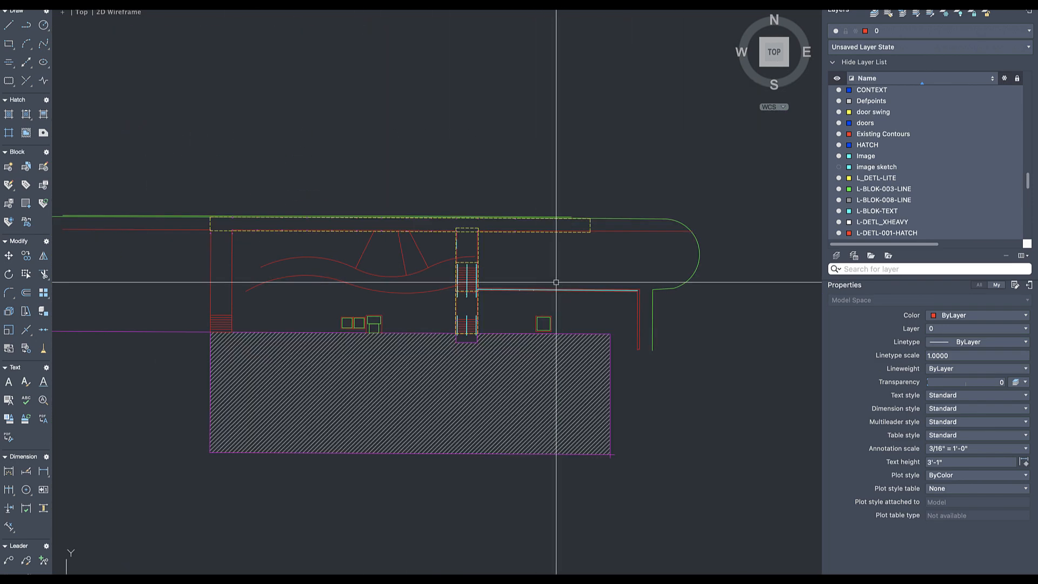
scroll(412, 289, "up", 2)
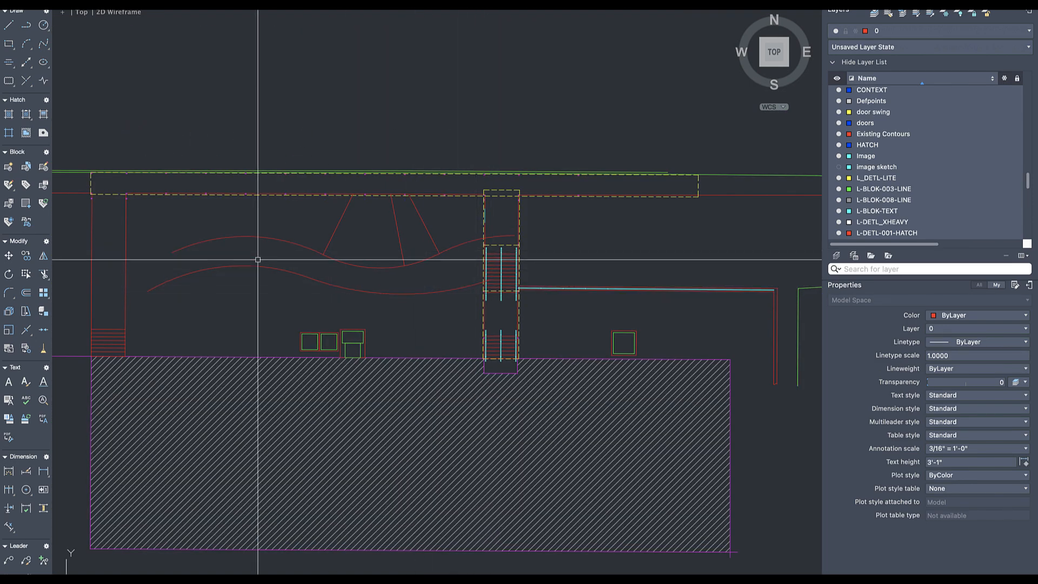
middle_click_drag(273, 283, 409, 277)
- Examine the first zigzag design in the context of the overall site plan
scroll(375, 287, "down", 12)
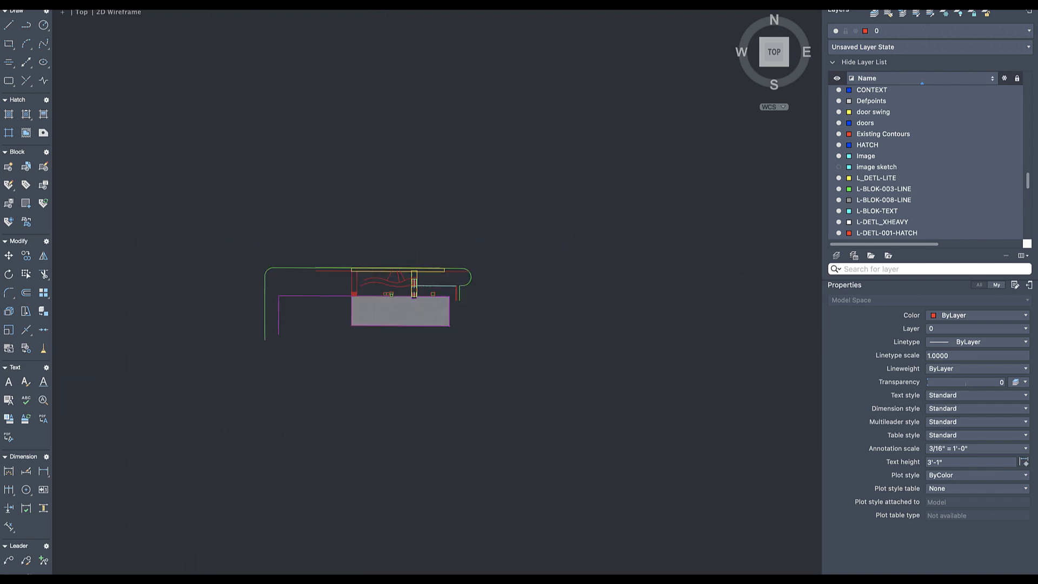
middle_click_drag(329, 299, 410, 295)
scroll(443, 293, "down", 4)
scroll(373, 295, "up", 12)
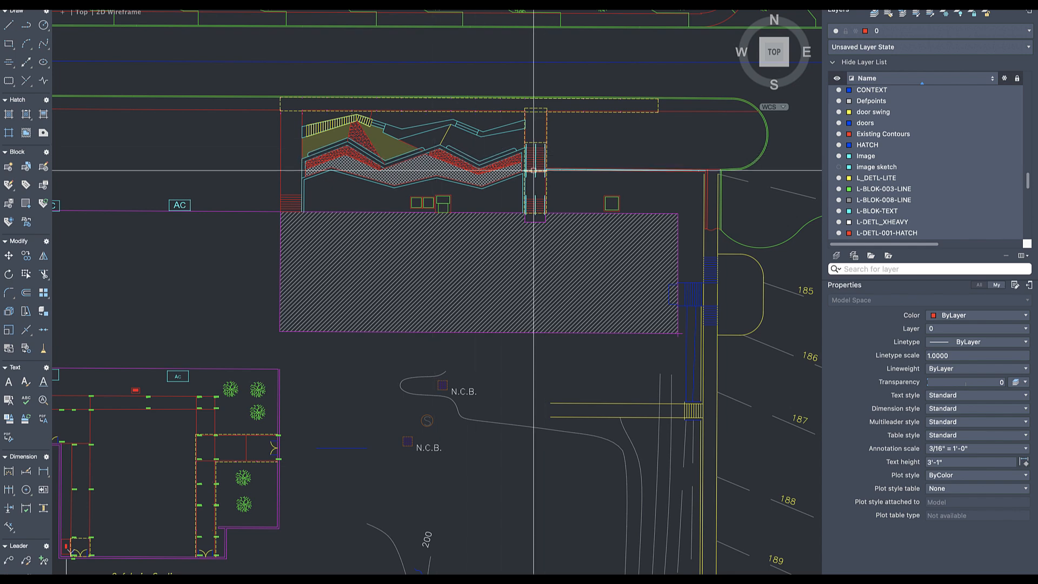
scroll(521, 172, "down", 4)
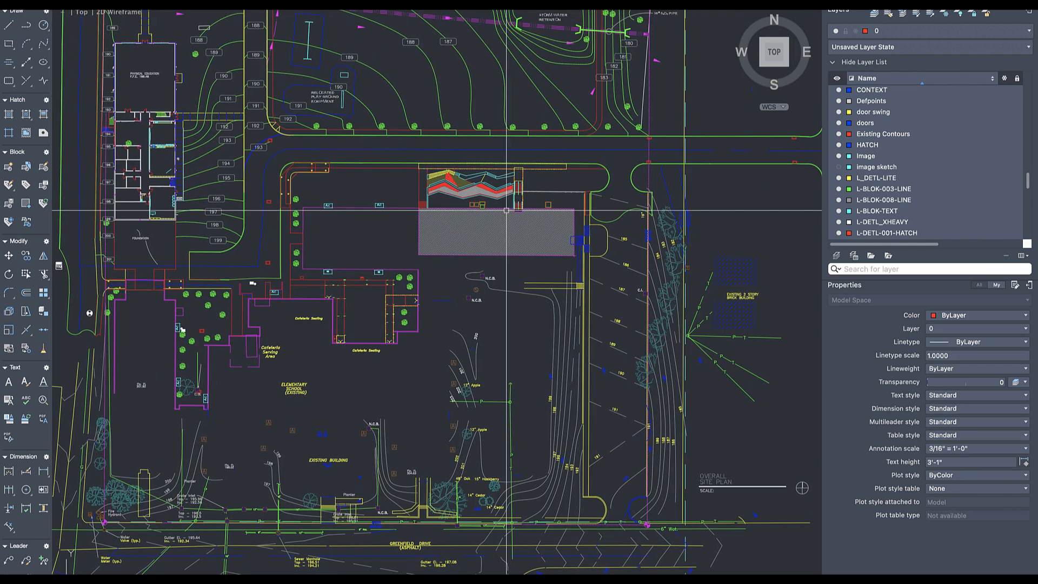
scroll(505, 187, "up", 4)
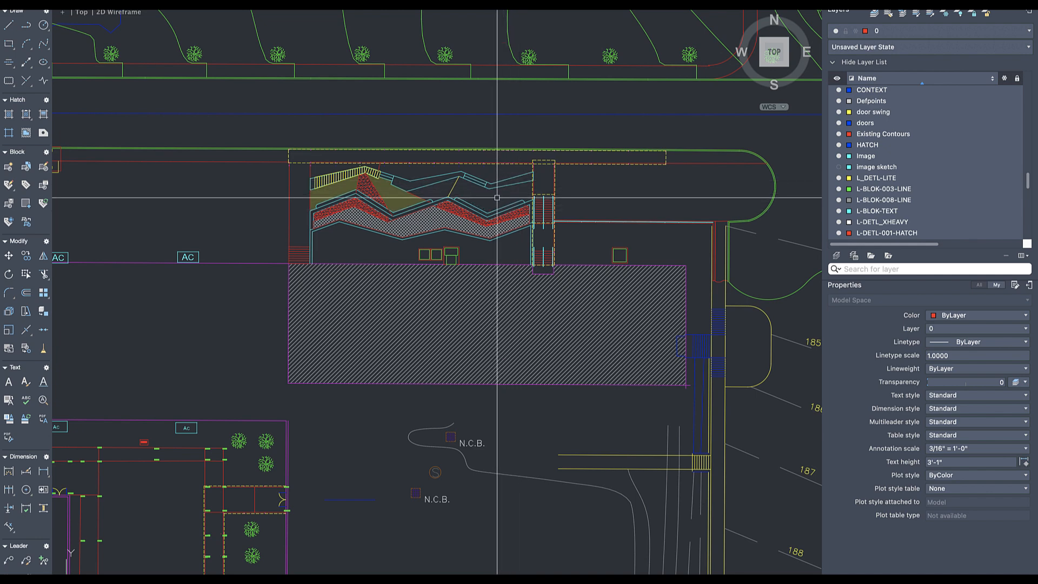
scroll(506, 193, "up", 3)
scroll(540, 211, "down", 3)
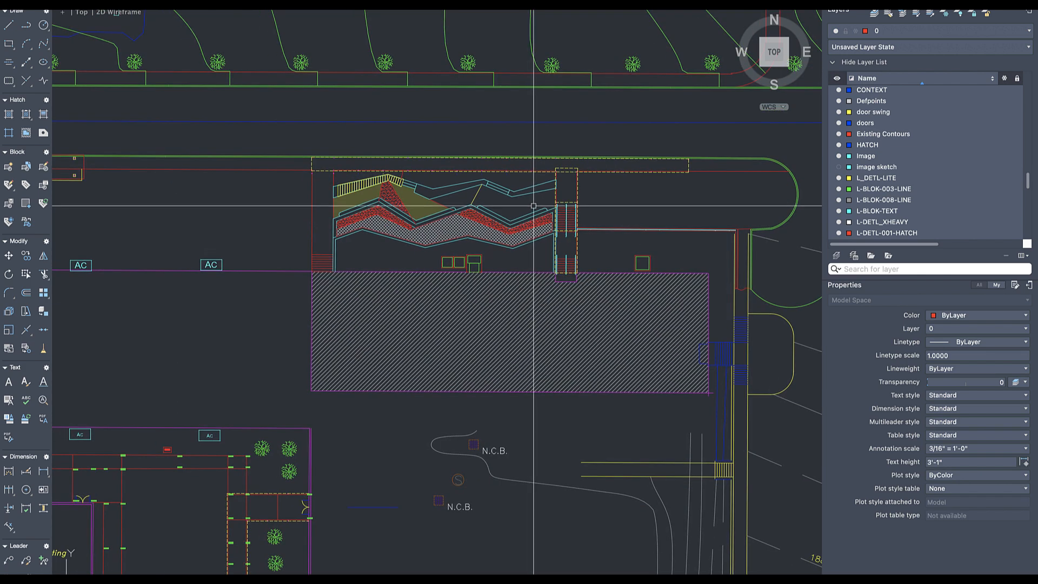